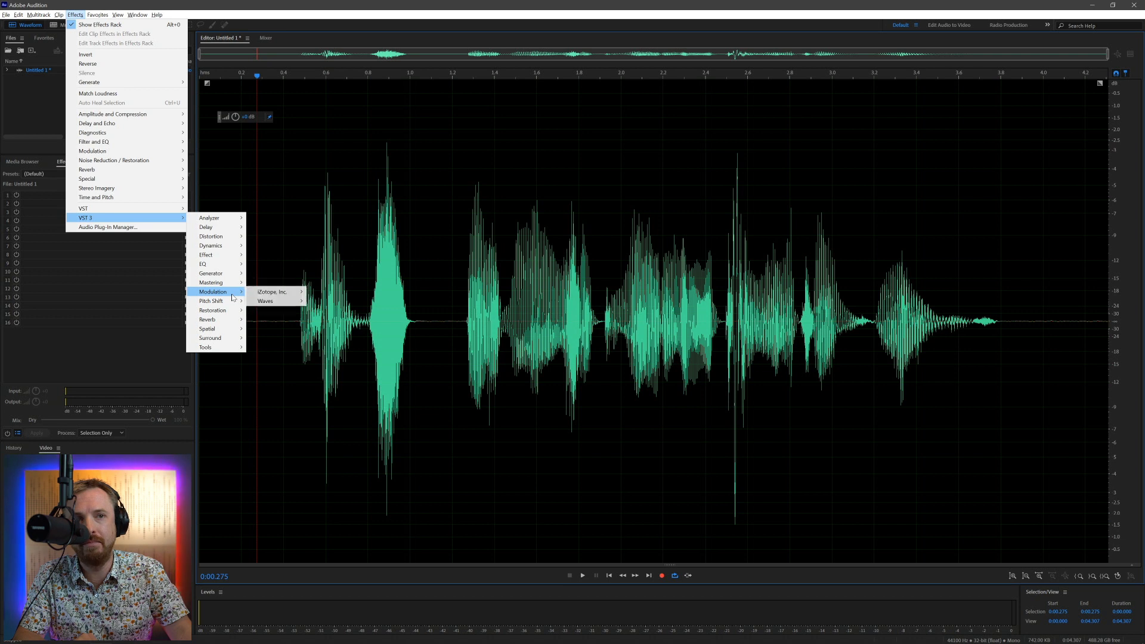
Step: Open the Waves MetaFilter Stereo VST3 effect for the untitled voice recording and bring up its factory preset list
mouse_move(277, 301)
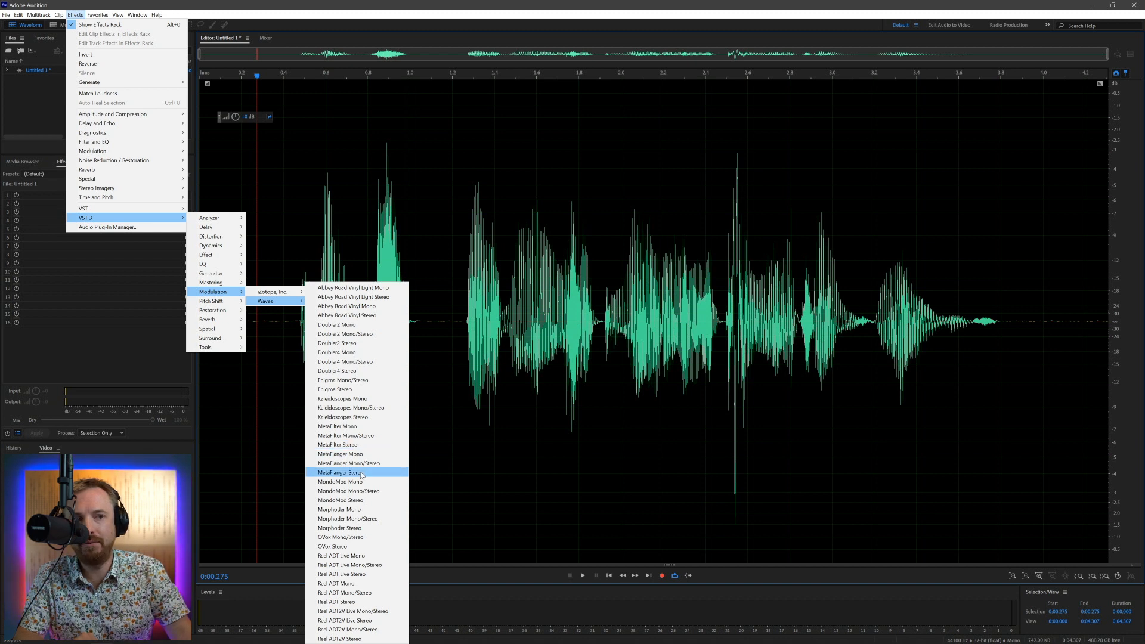
left_click(364, 446)
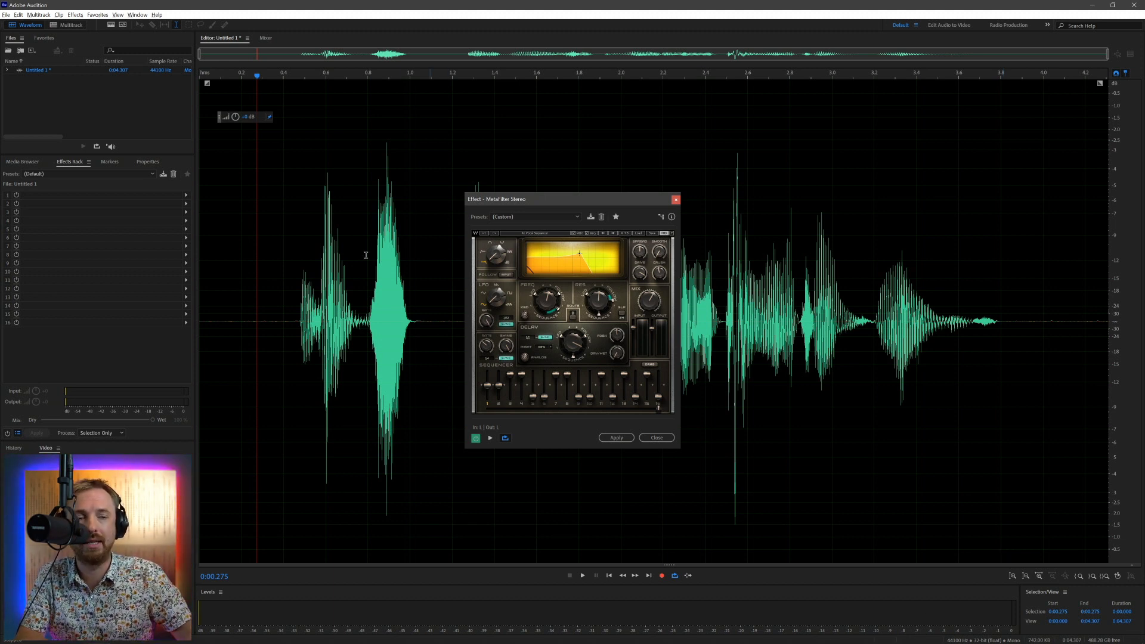
left_click(639, 233)
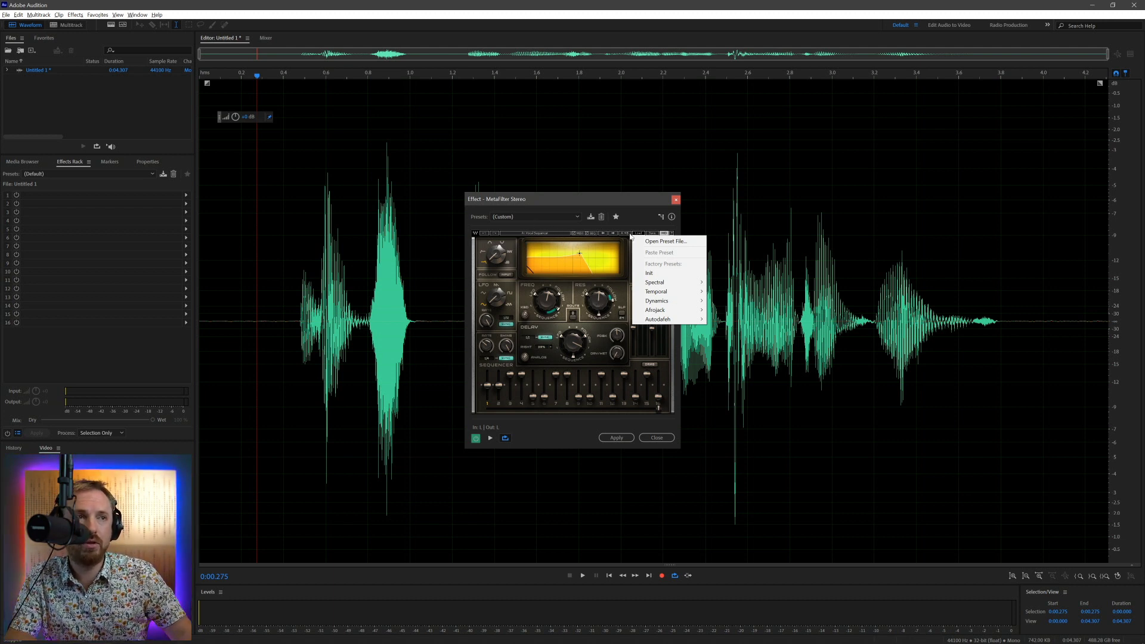
Step: Bypass MetaFilter, audition the dry voice recording, return the playhead to 0:00.400 and switch the effect back on
left_click(477, 440)
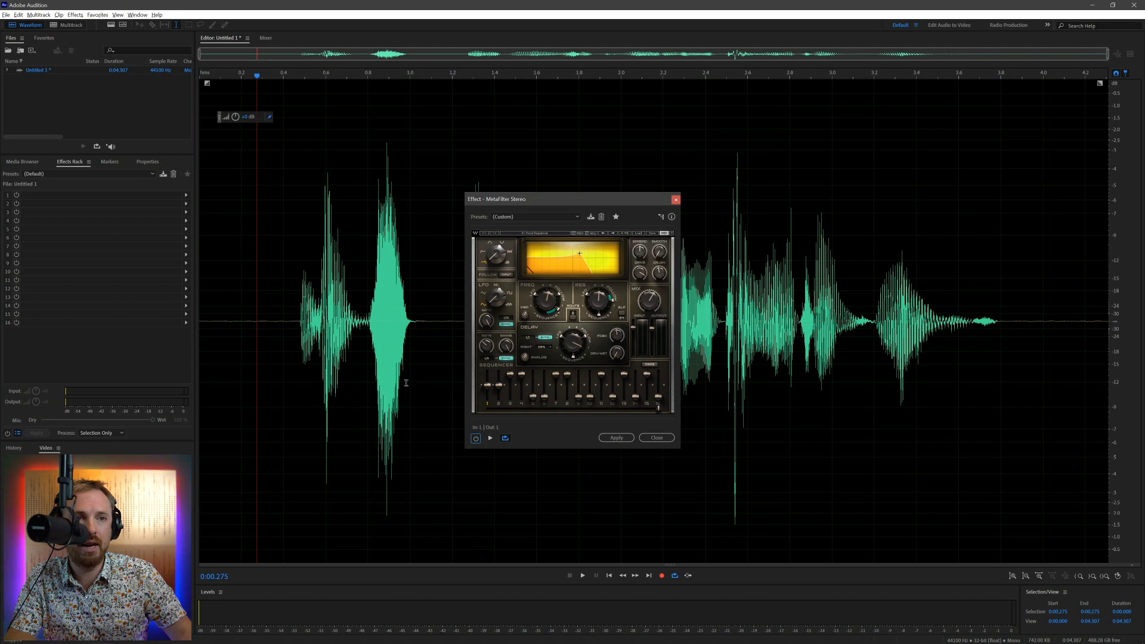
left_click(459, 308)
key("space")
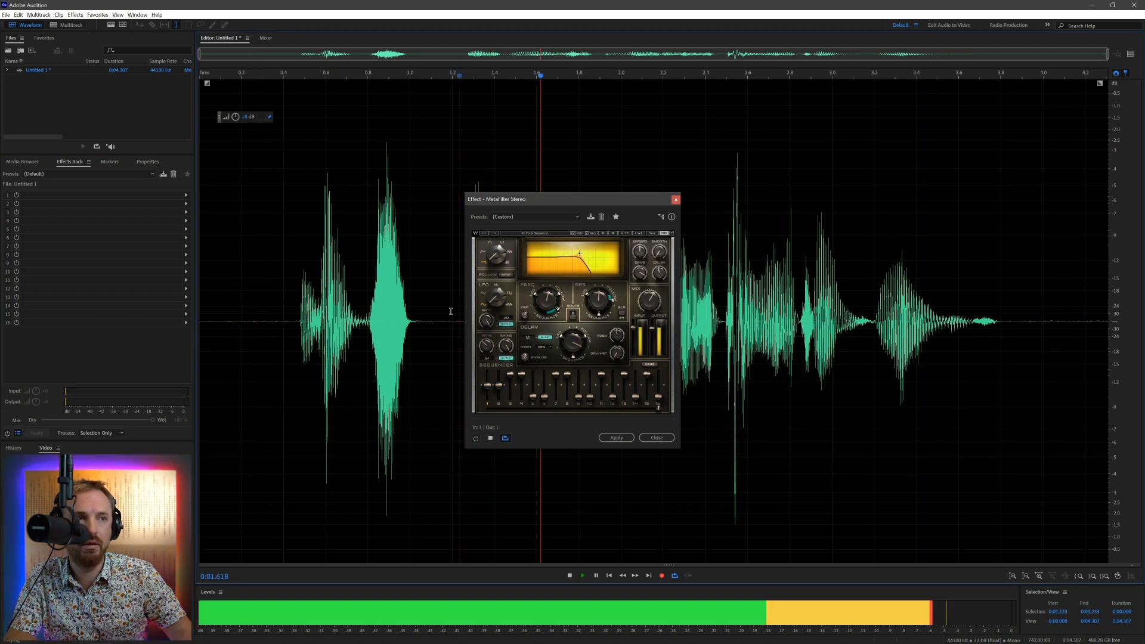
left_click(283, 319)
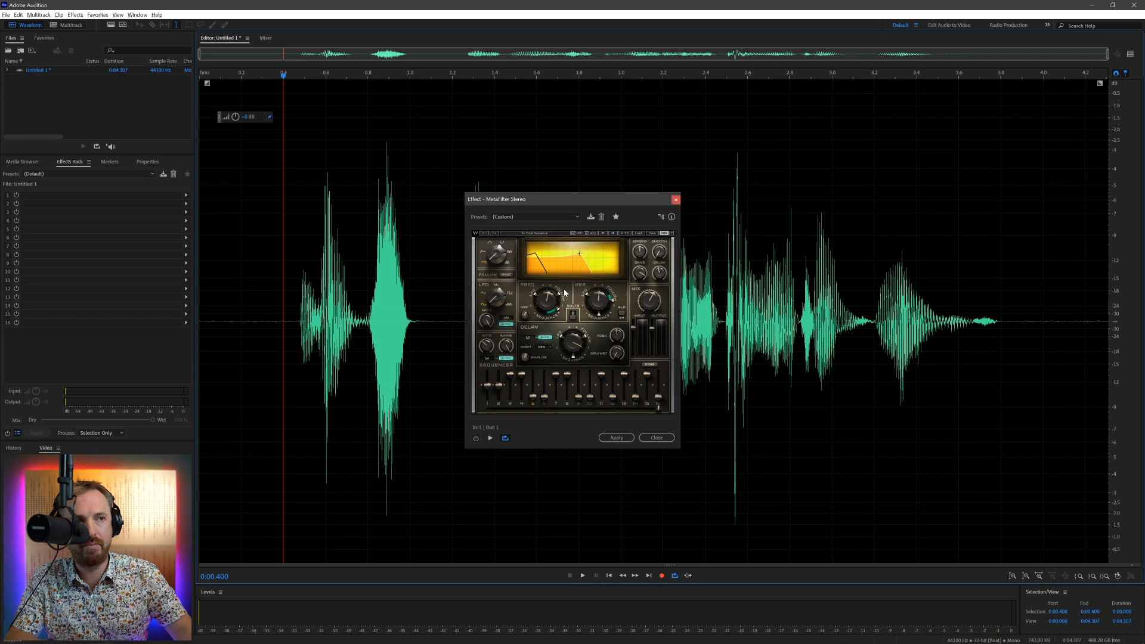
left_click(476, 438)
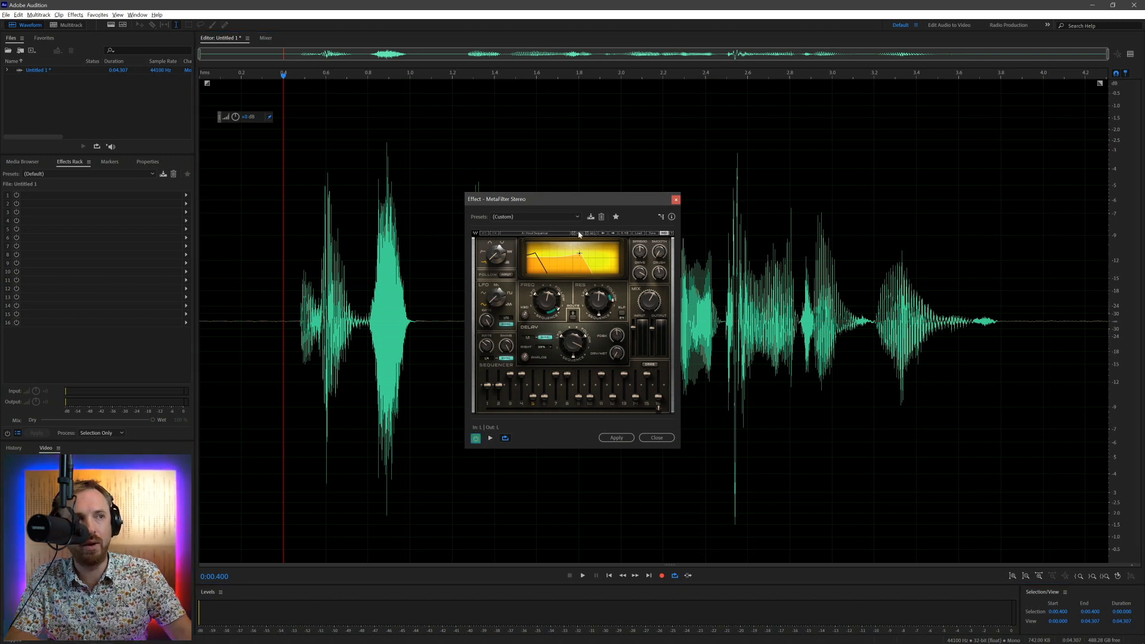
Step: Load the AUTODAFEH-MetaFilter HPF Sweeper preset for the voice recording and audition it from 0:00.400
left_click(639, 234)
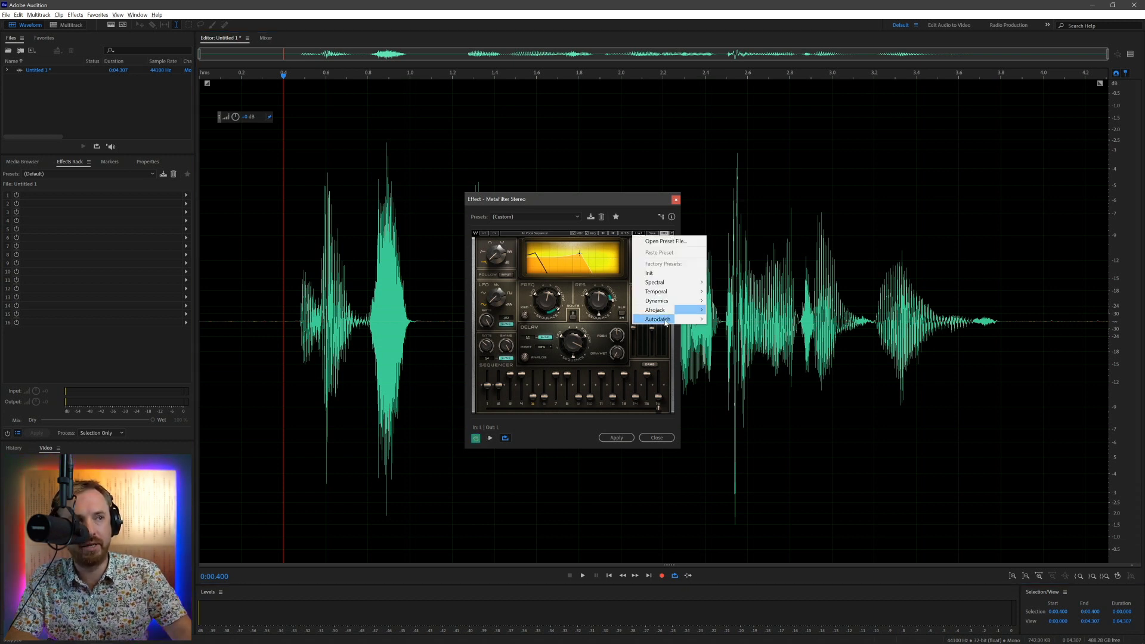
mouse_move(668, 319)
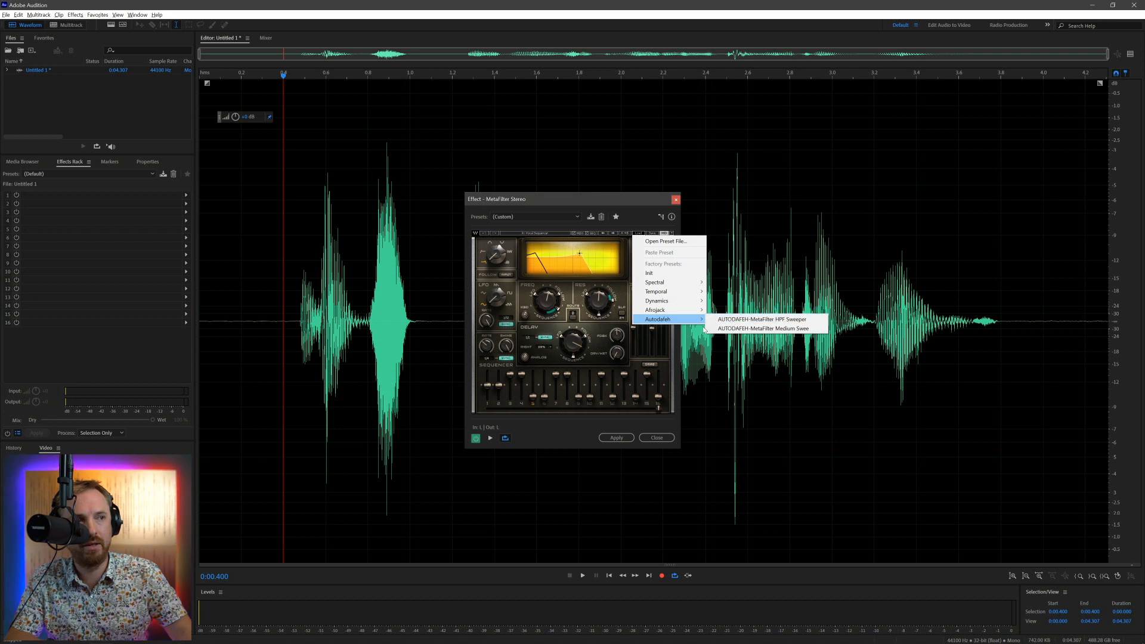
left_click(738, 320)
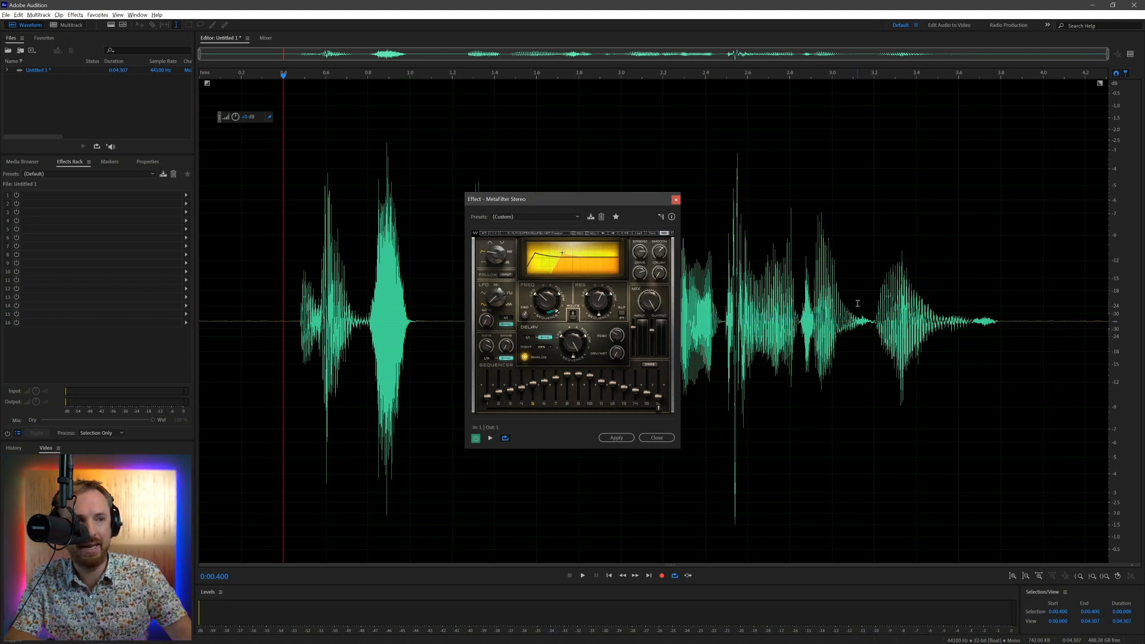
key("space")
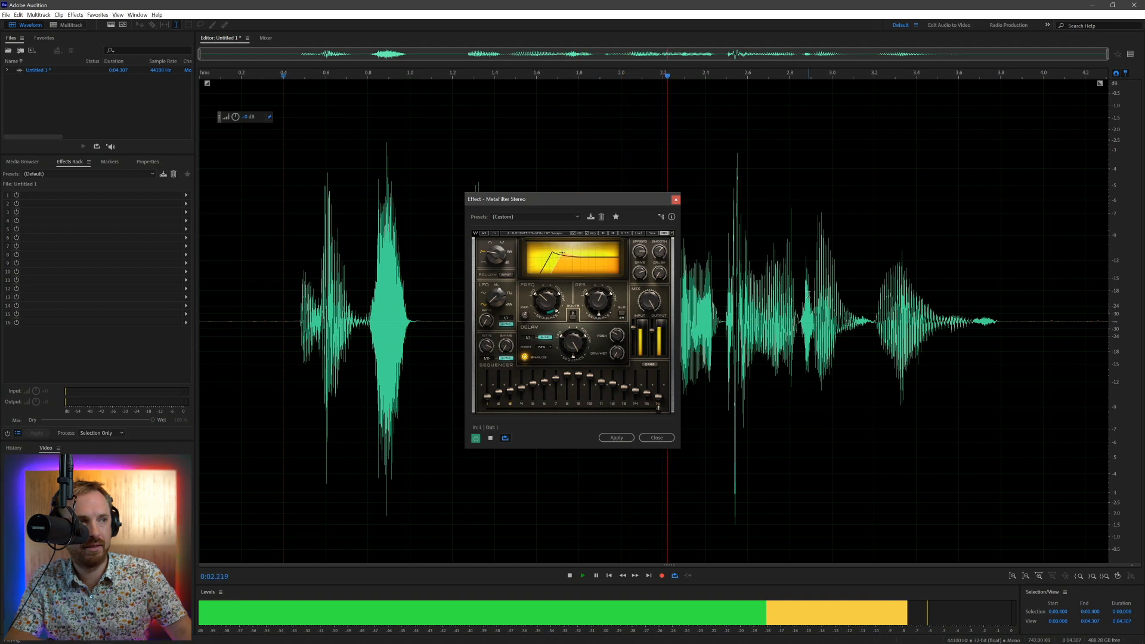
key("space")
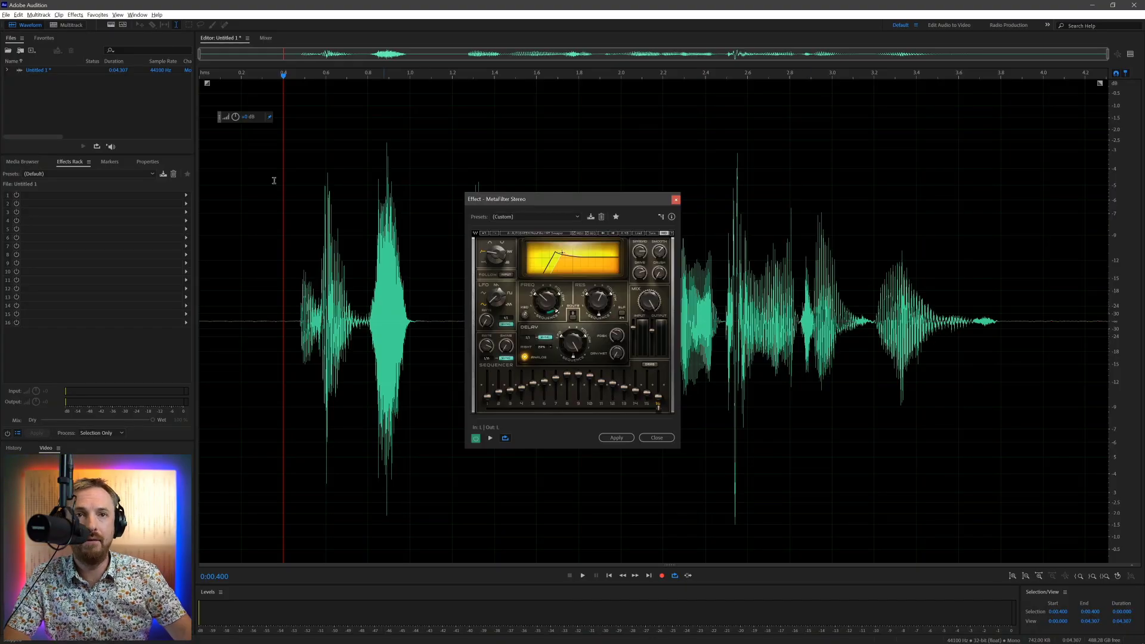
Step: Import the 119 BPM Bed_Sneaking_Suspicion file from the Productions Library's Music > Beats folder and open it for editing
left_click(22, 162)
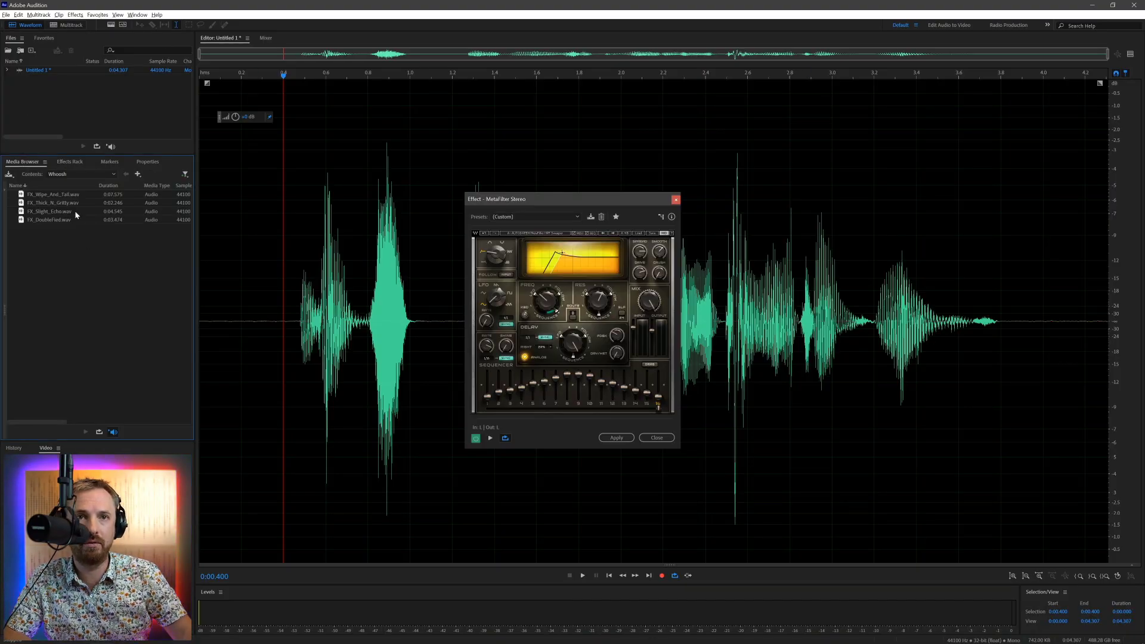
left_click(73, 175)
left_click(93, 204)
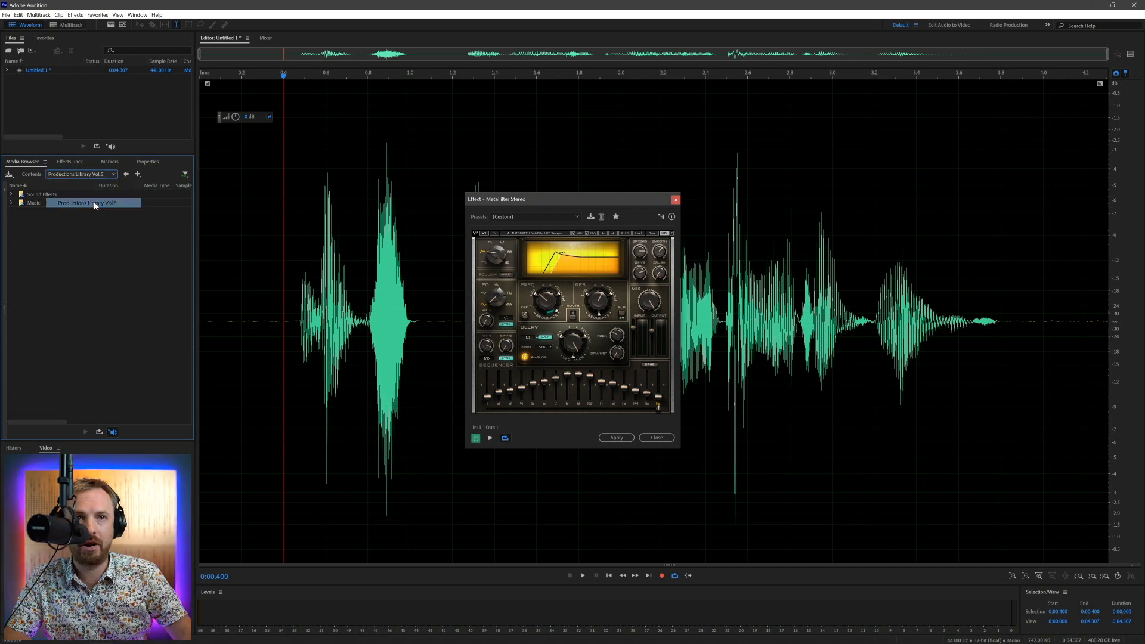
double_click(56, 209)
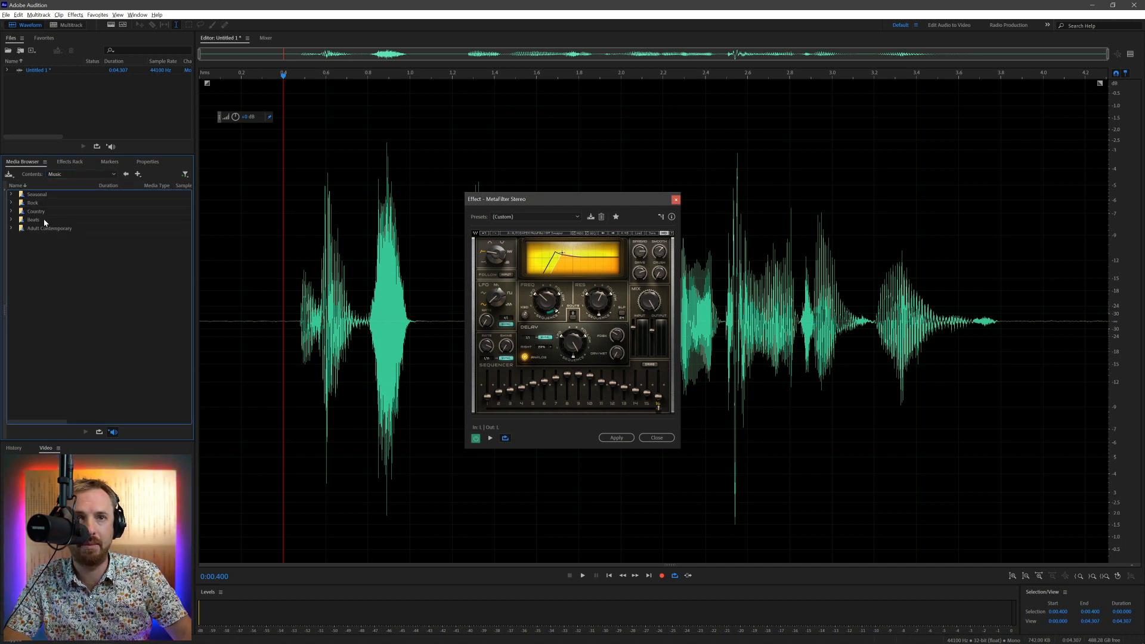
double_click(44, 220)
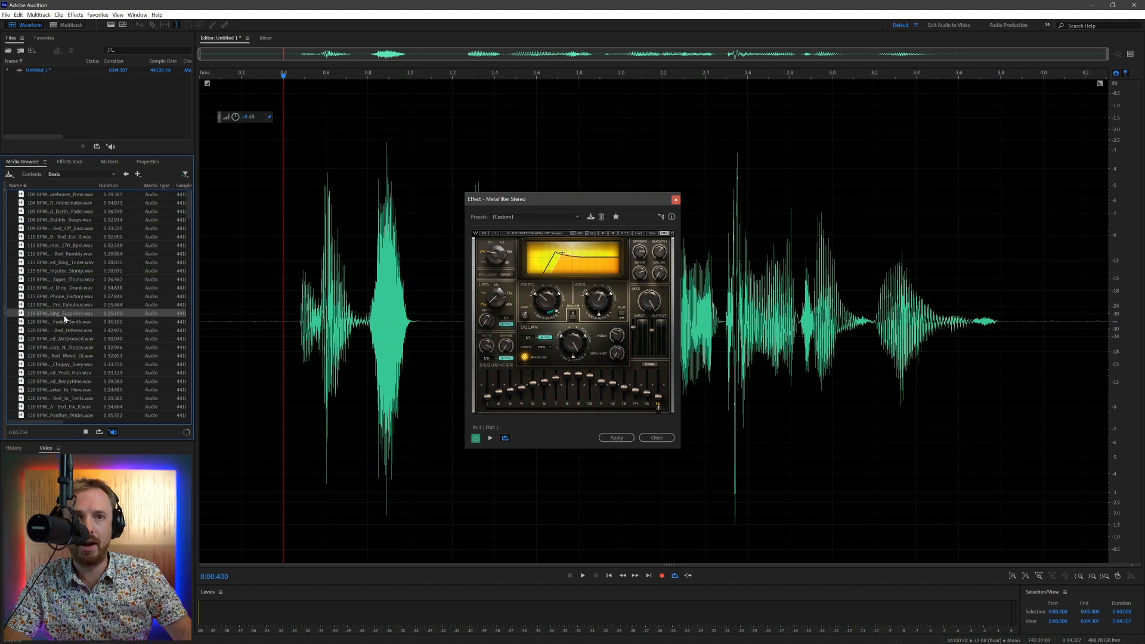
left_click_drag(64, 319, 56, 84)
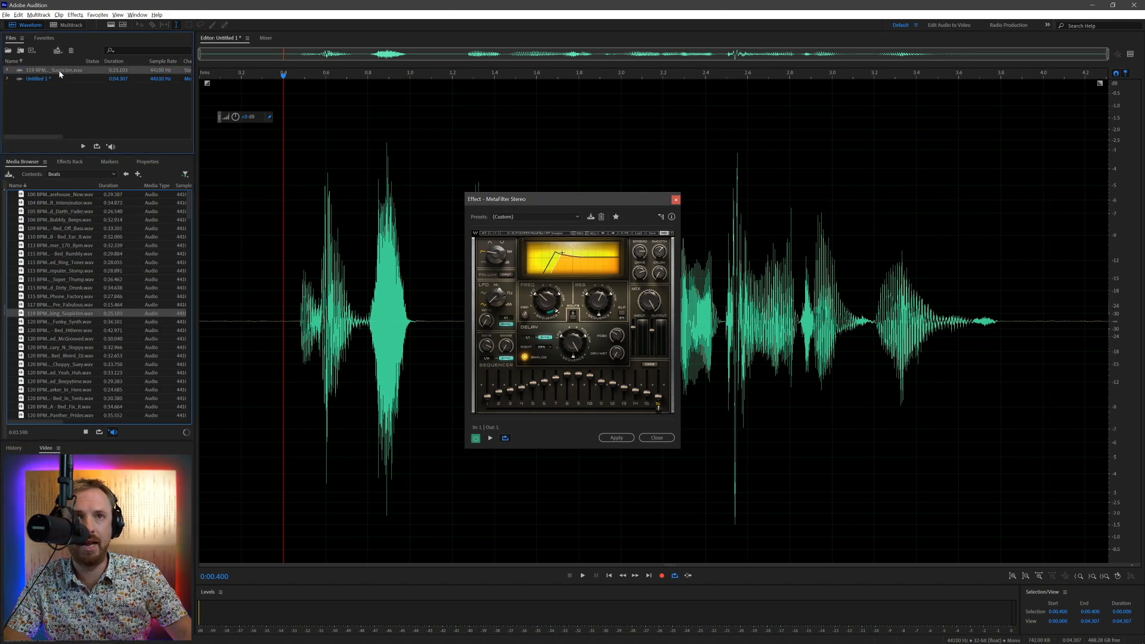
double_click(60, 71)
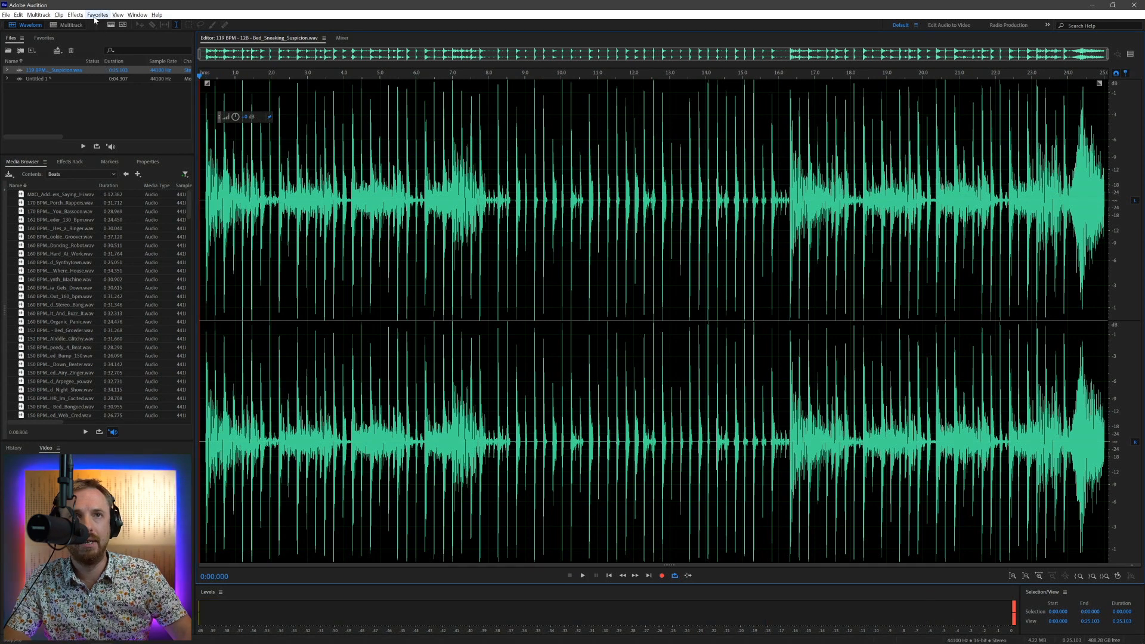
Step: Open the Waves MetaFilter Stereo VST3 effect for the Sneaking Suspicion music bed
left_click(75, 14)
mouse_move(108, 218)
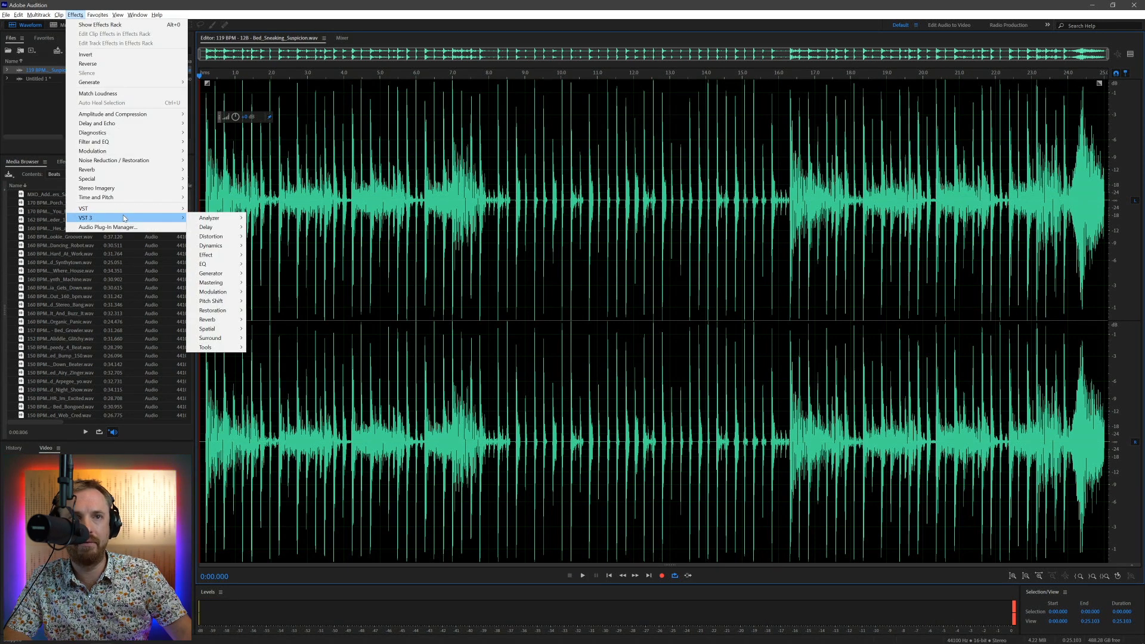
mouse_move(226, 294)
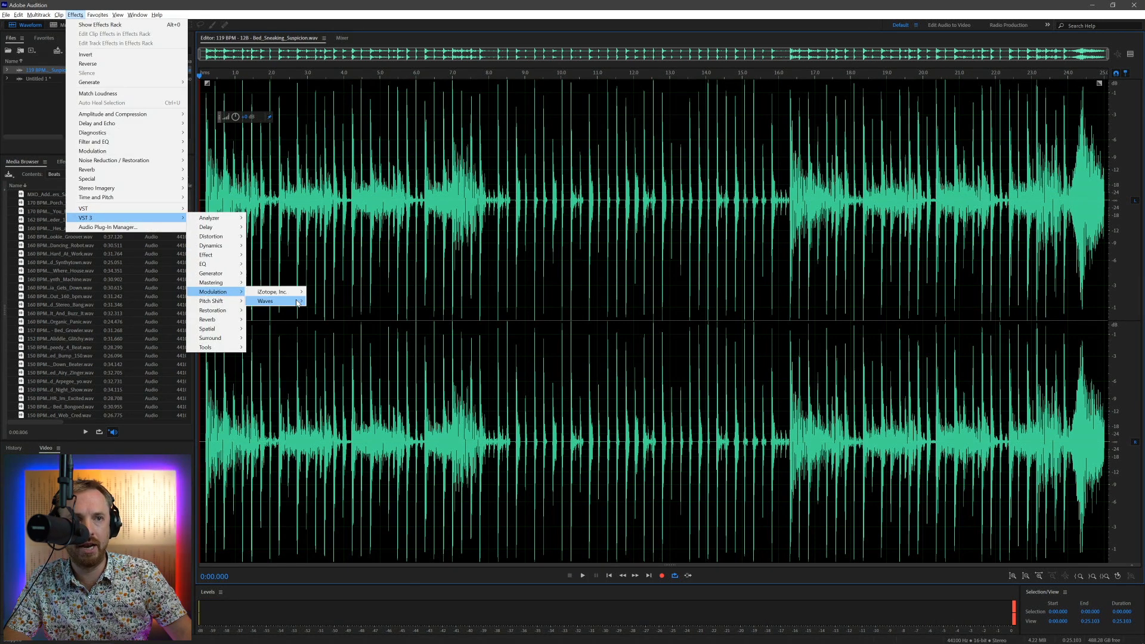
mouse_move(275, 301)
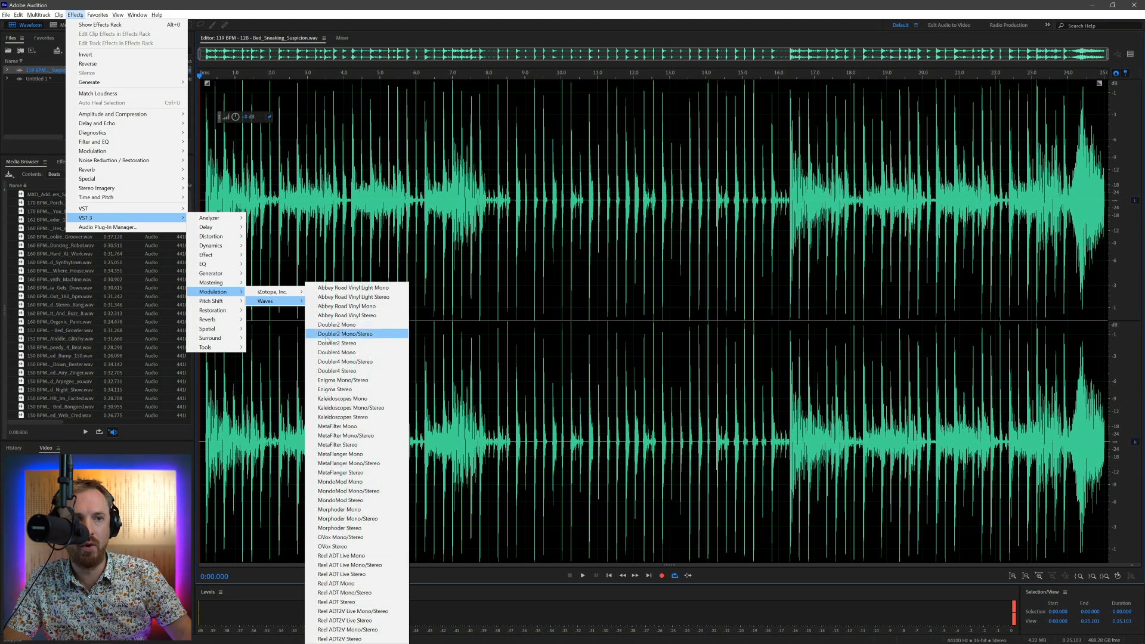
left_click(353, 445)
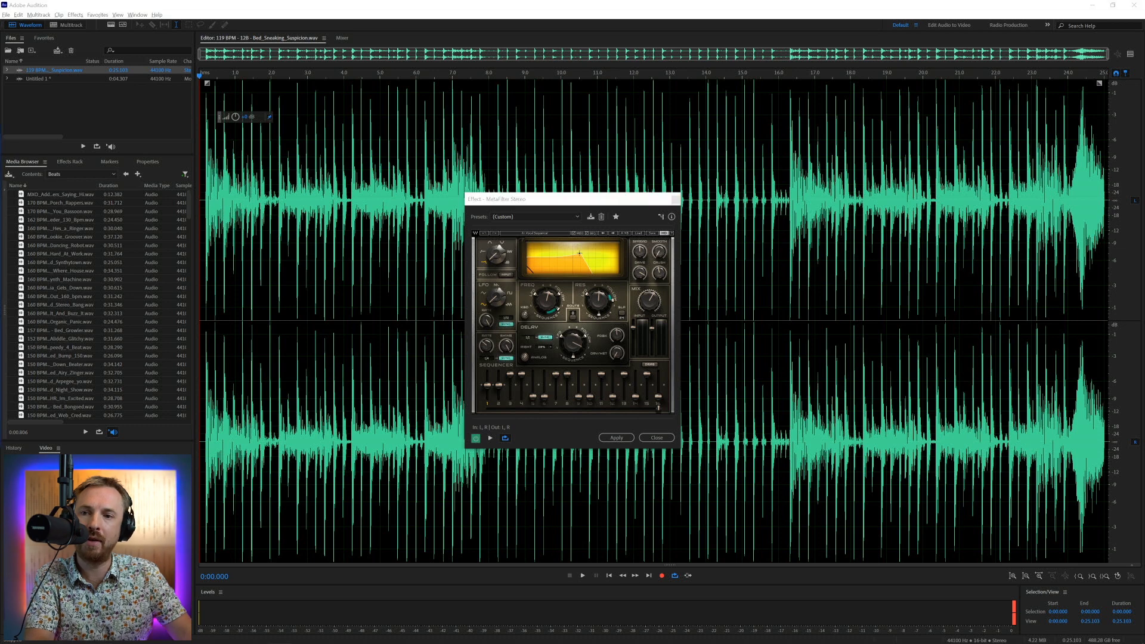
Step: Load the AUTODAFEH-MetaFilter HPF Sweeper preset for the music bed and audition it from the start
left_click(603, 219)
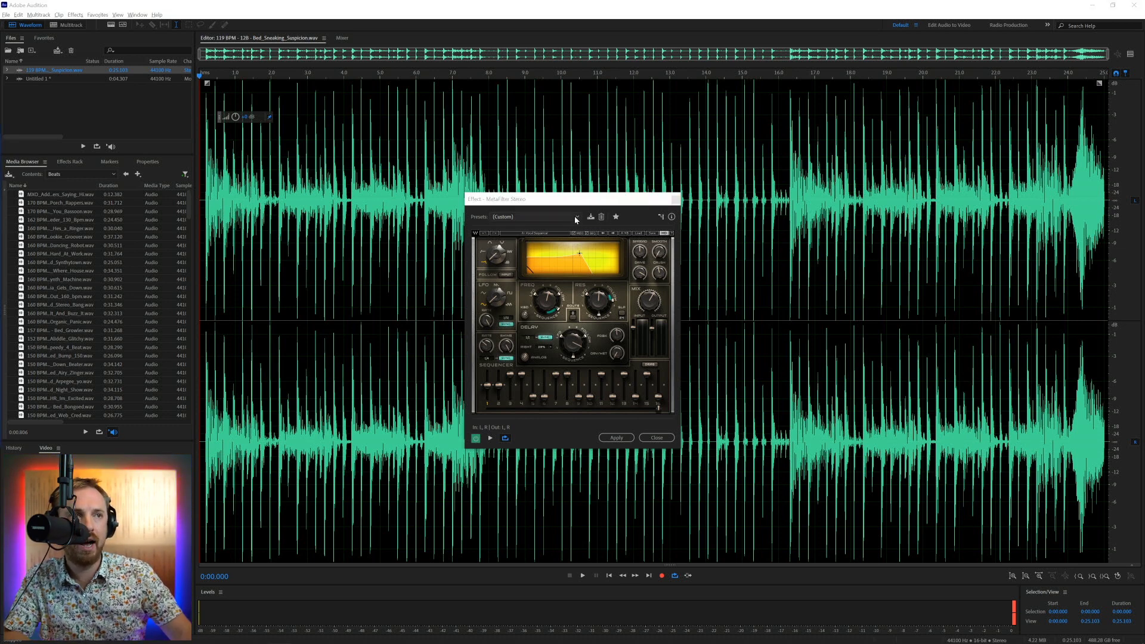
left_click(637, 236)
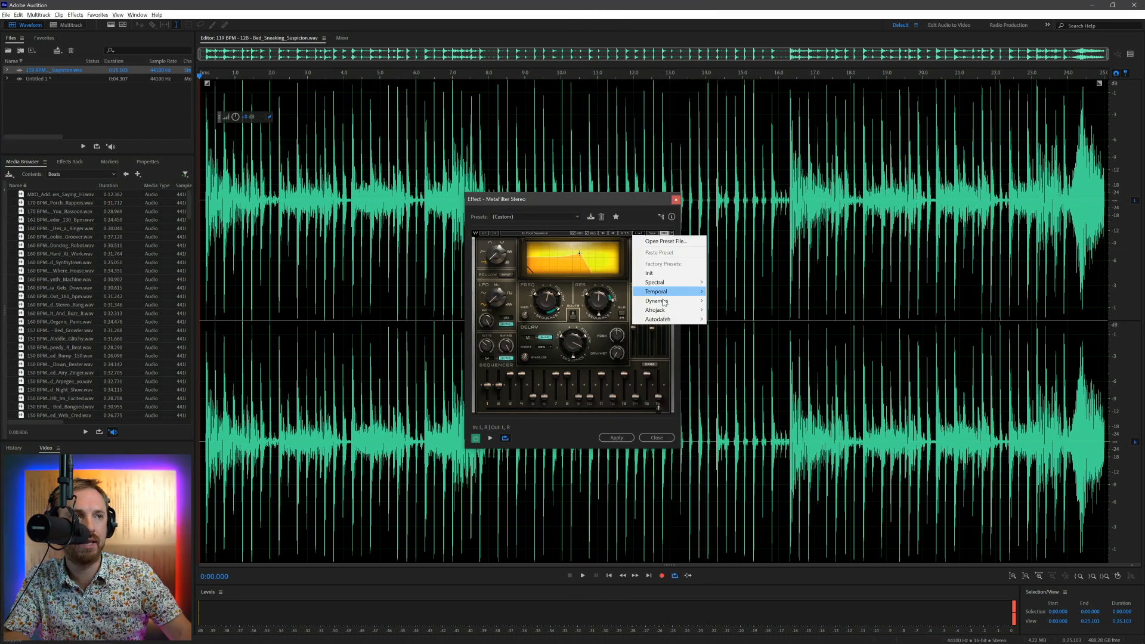
mouse_move(676, 321)
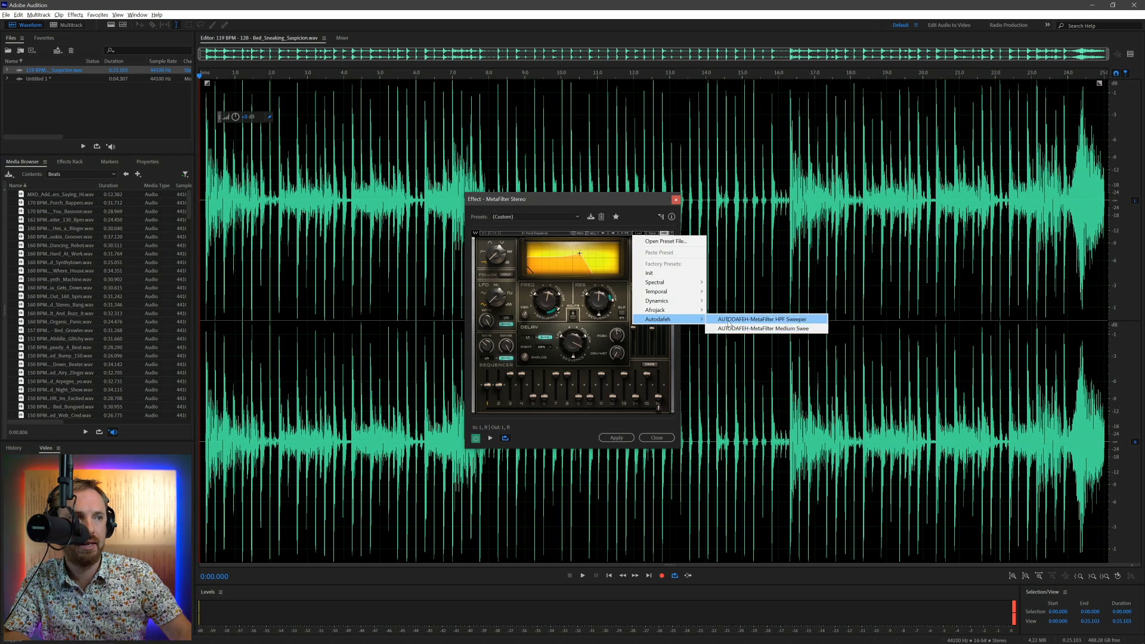
left_click(757, 320)
key("space")
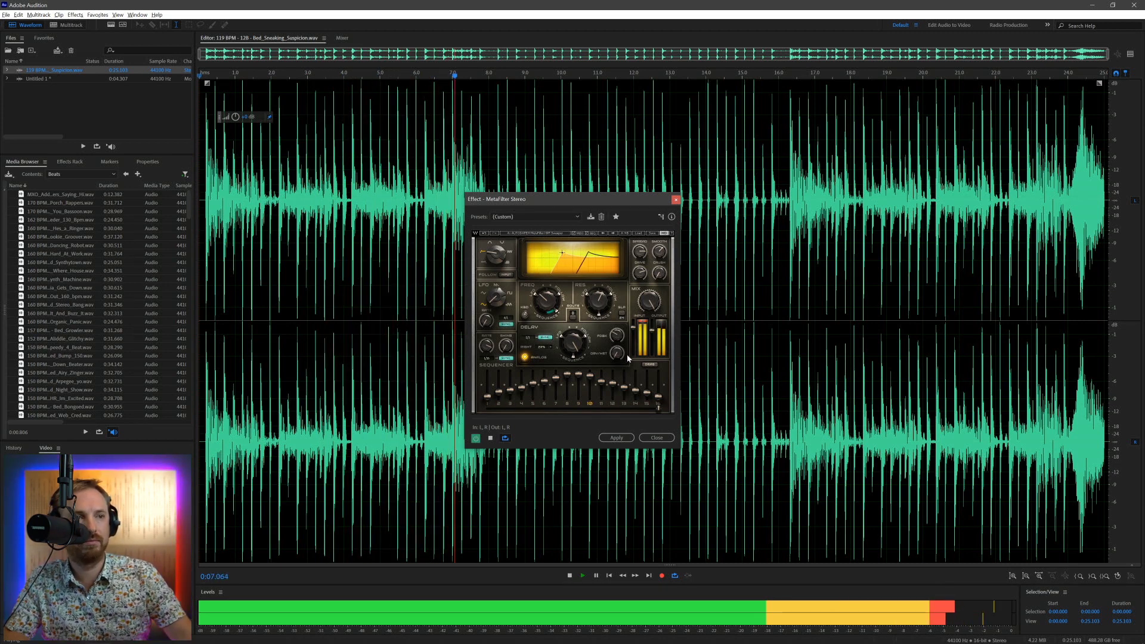
left_click(490, 438)
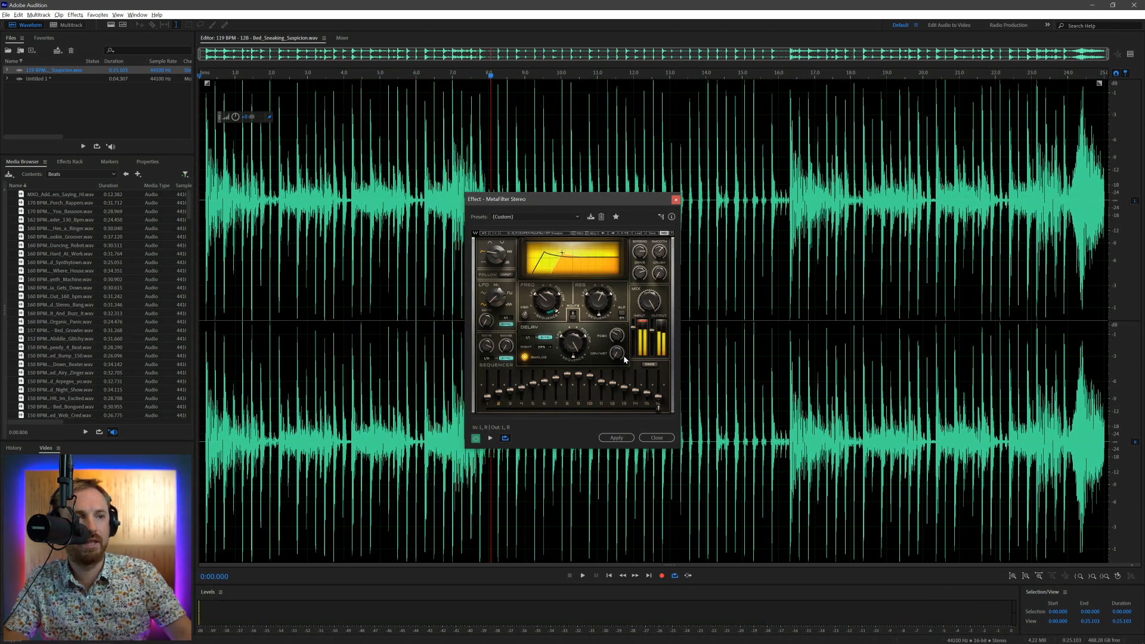
left_click(476, 438)
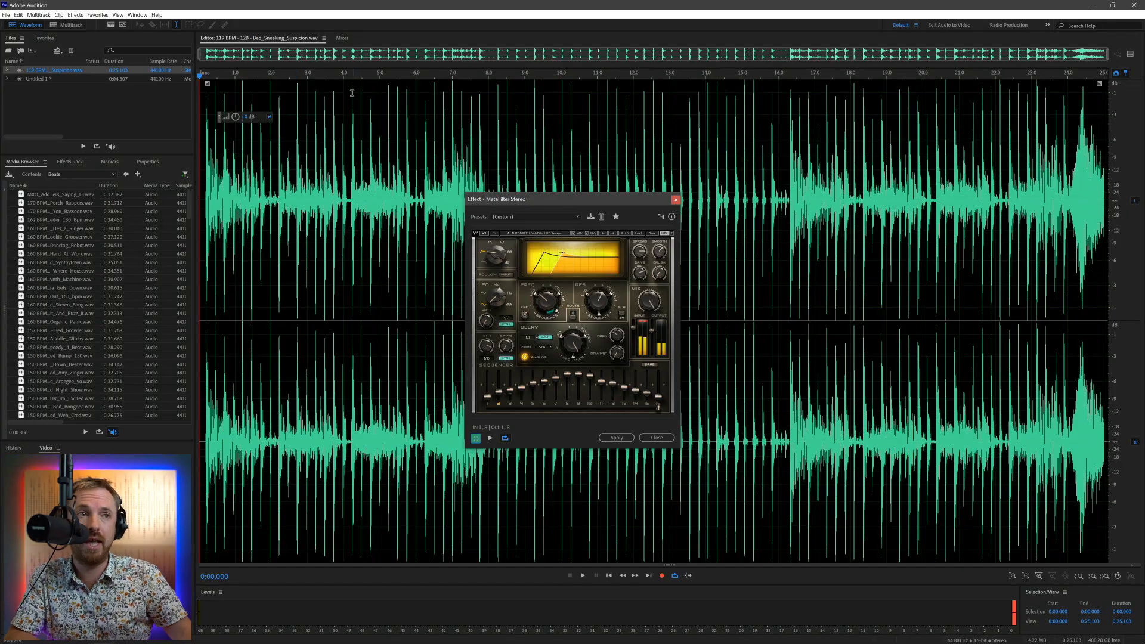
Step: Return to the untitled voice recording, load the Autodafeh MetaFilter Medium Sweep preset and audition it
double_click(119, 79)
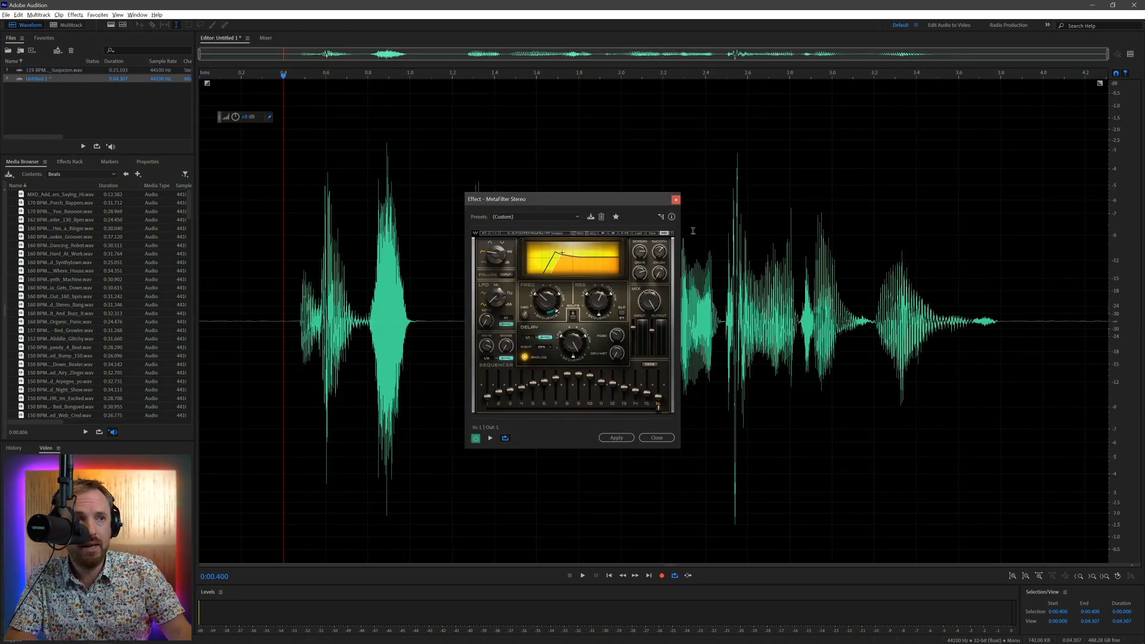
left_click(639, 234)
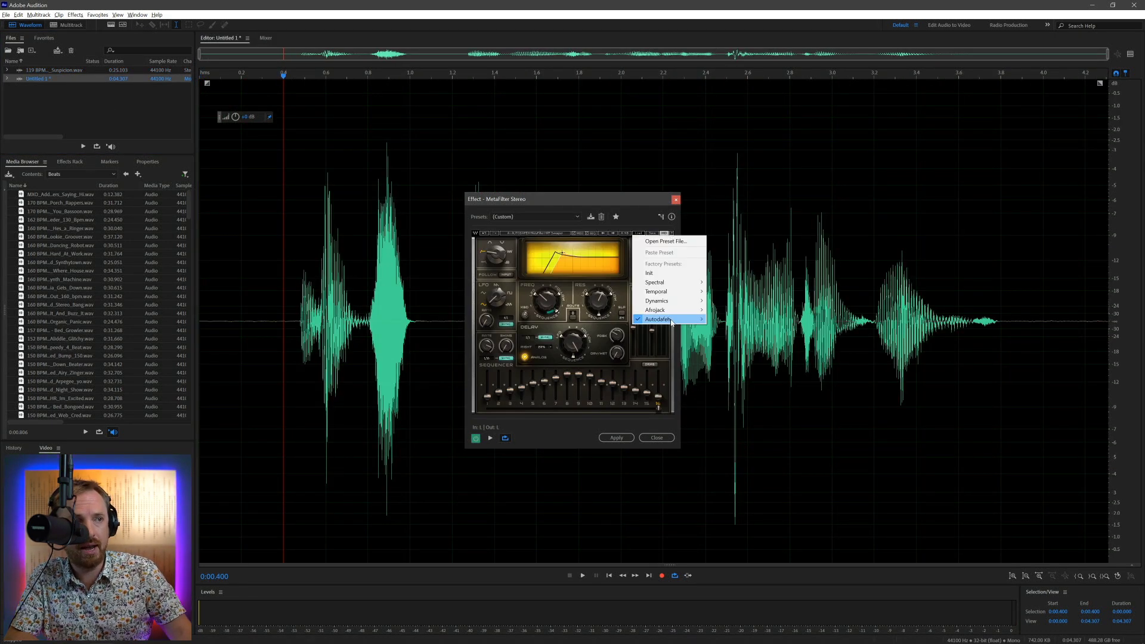
mouse_move(680, 319)
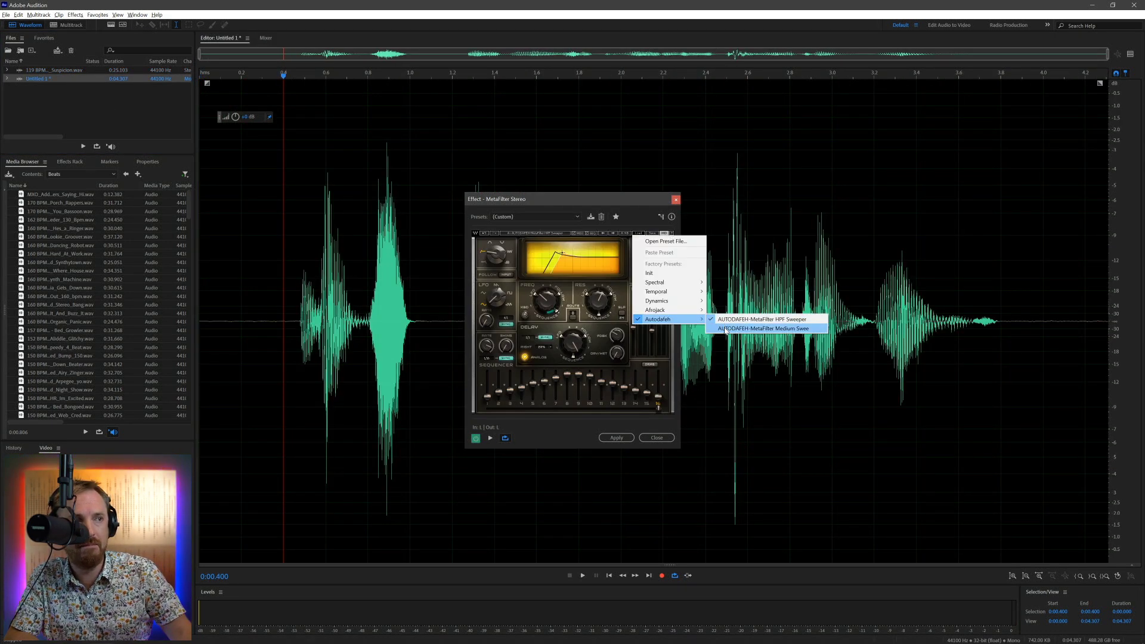
left_click(725, 330)
key("space")
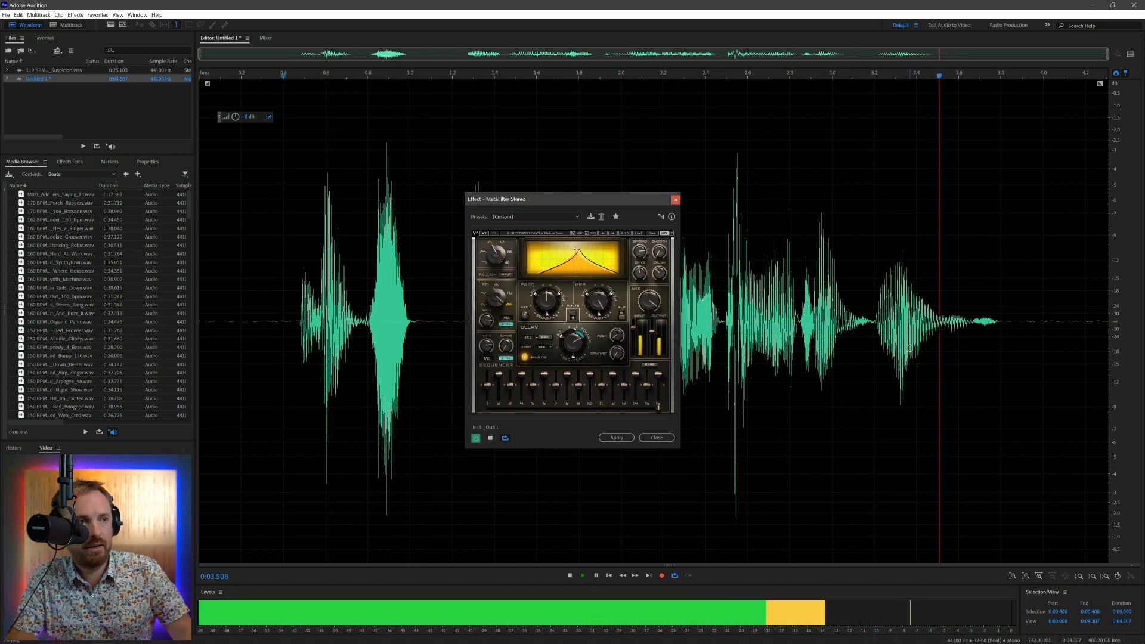
key("space")
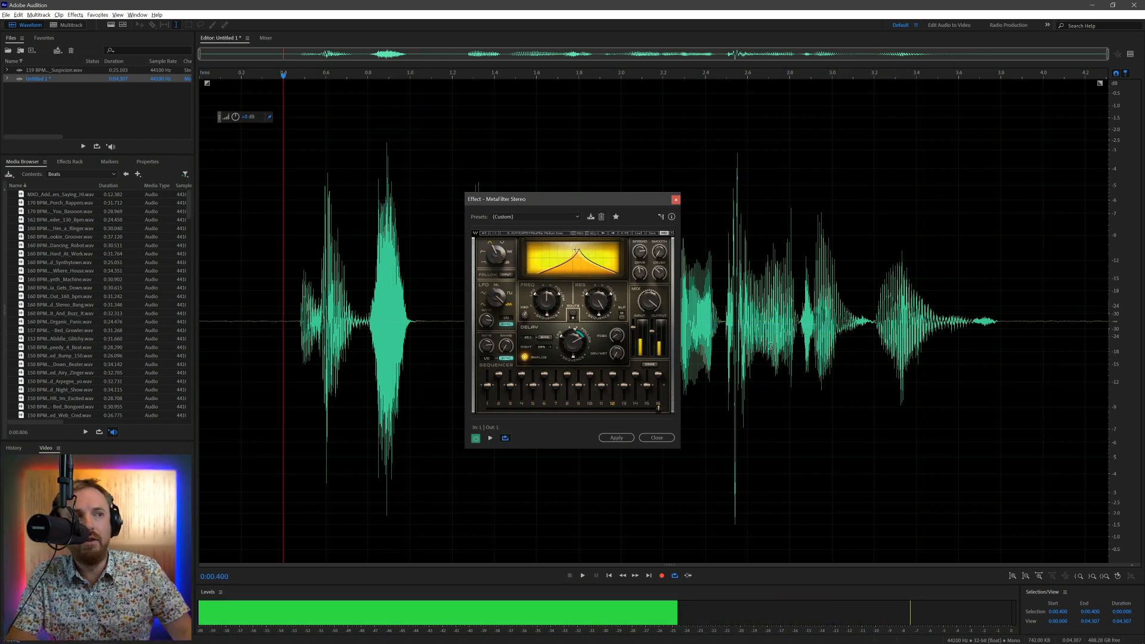
Step: Move the MetaFilter window clear of the later phrases and audition the voice recording from about 1.4 seconds
left_click(444, 155)
left_click_drag(543, 199, 278, 184)
left_click(502, 200)
key("space")
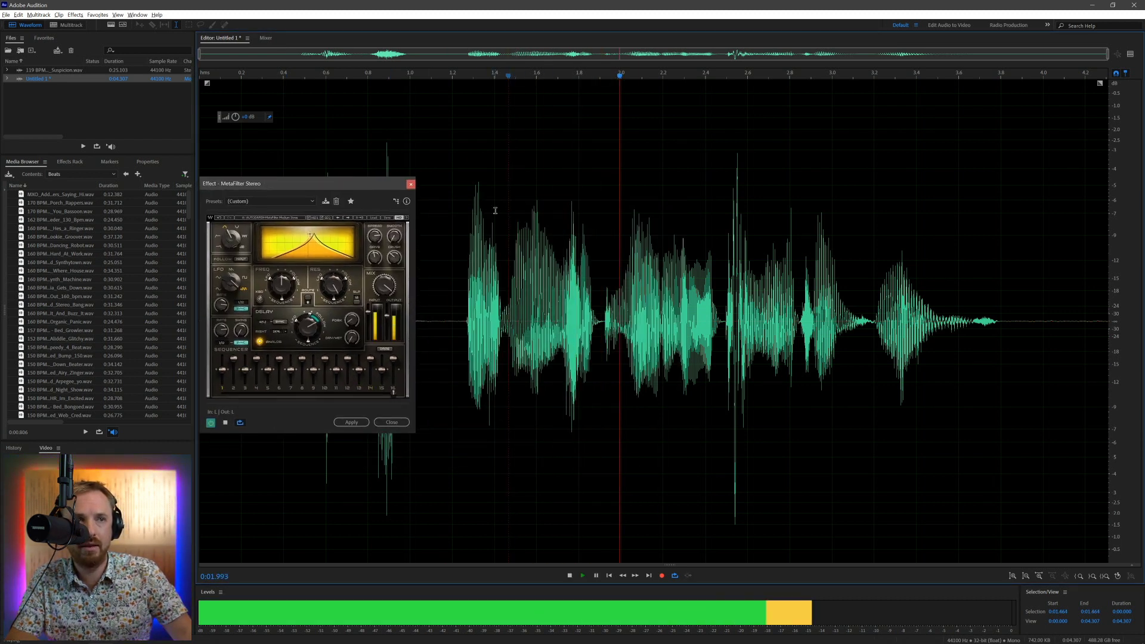
key("space")
key("space")
key("space")
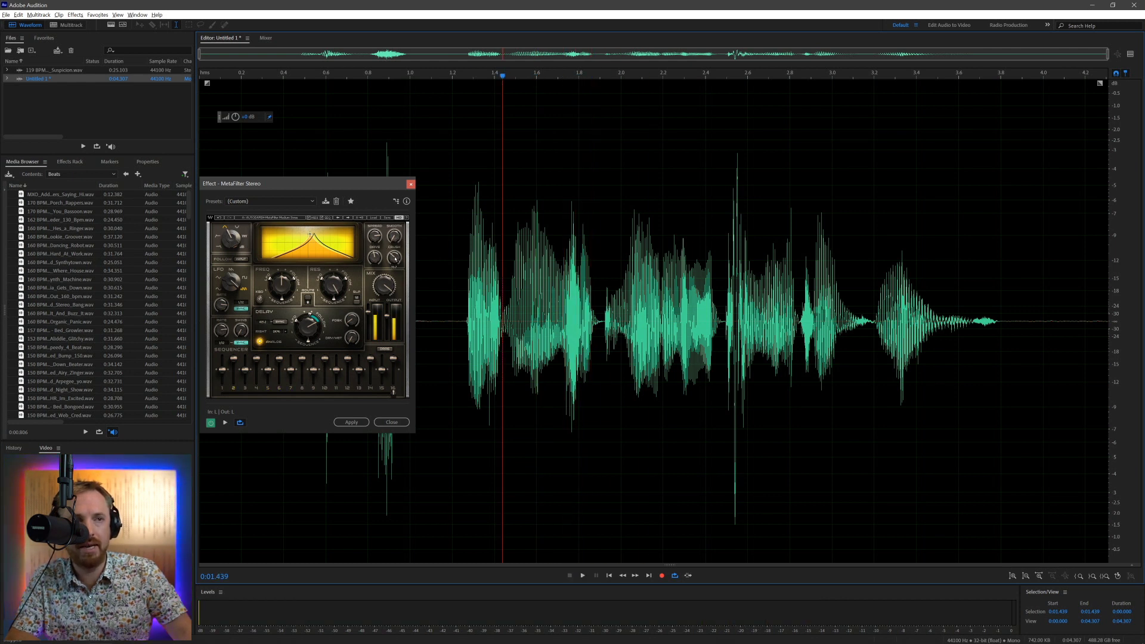
Step: Replay the voice recording through MetaFilter from about 1.4 seconds several times to compare the sweep effect
key("space")
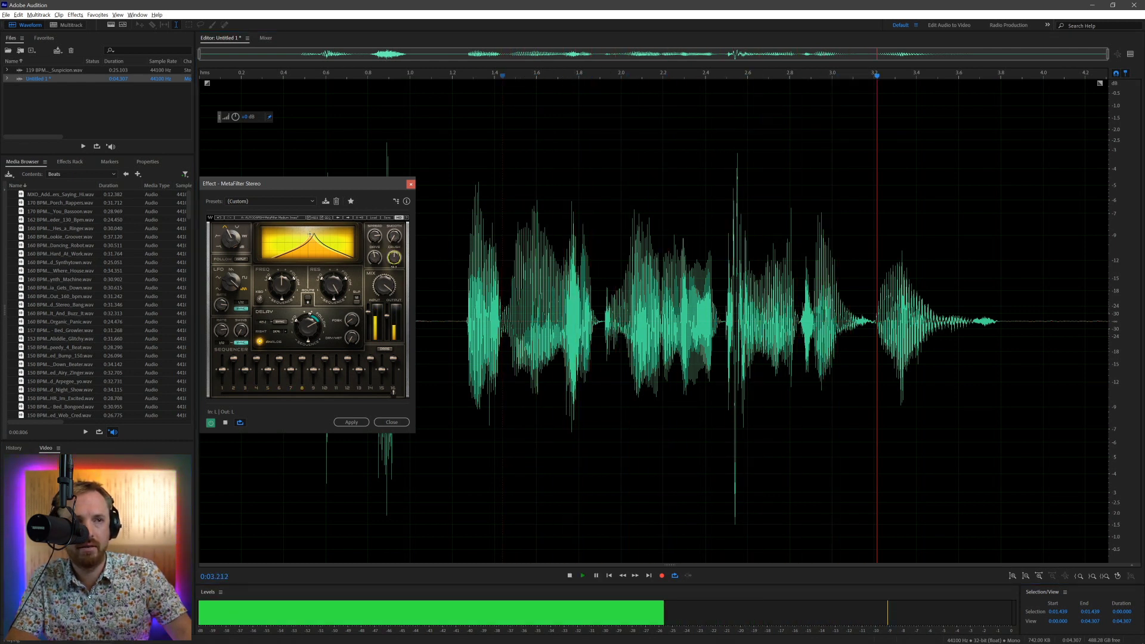
key("space")
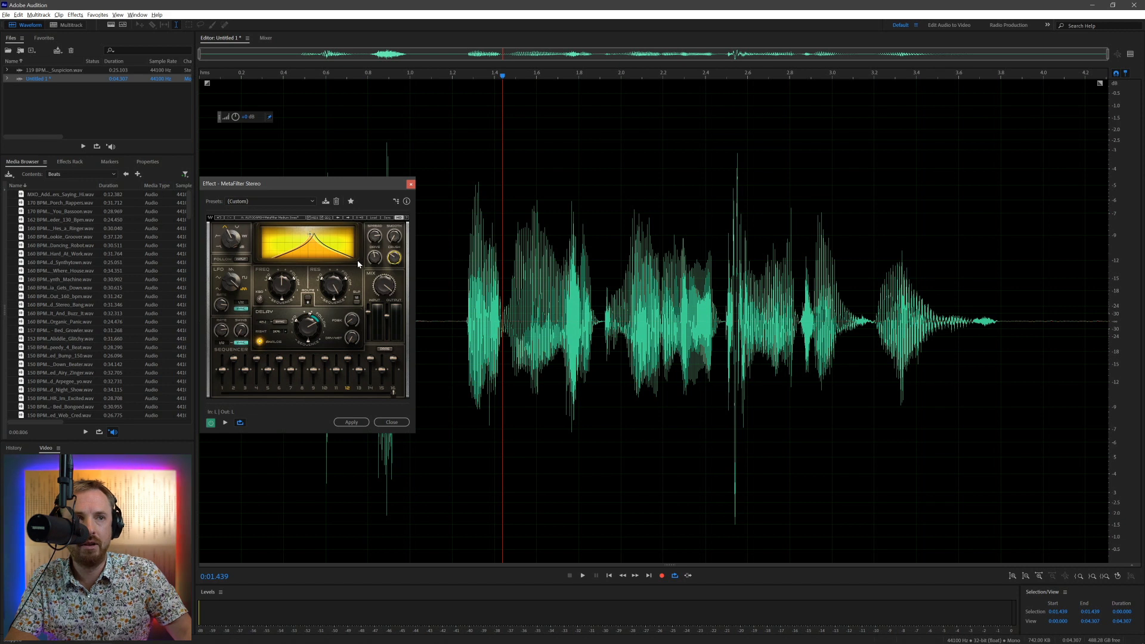
key("space")
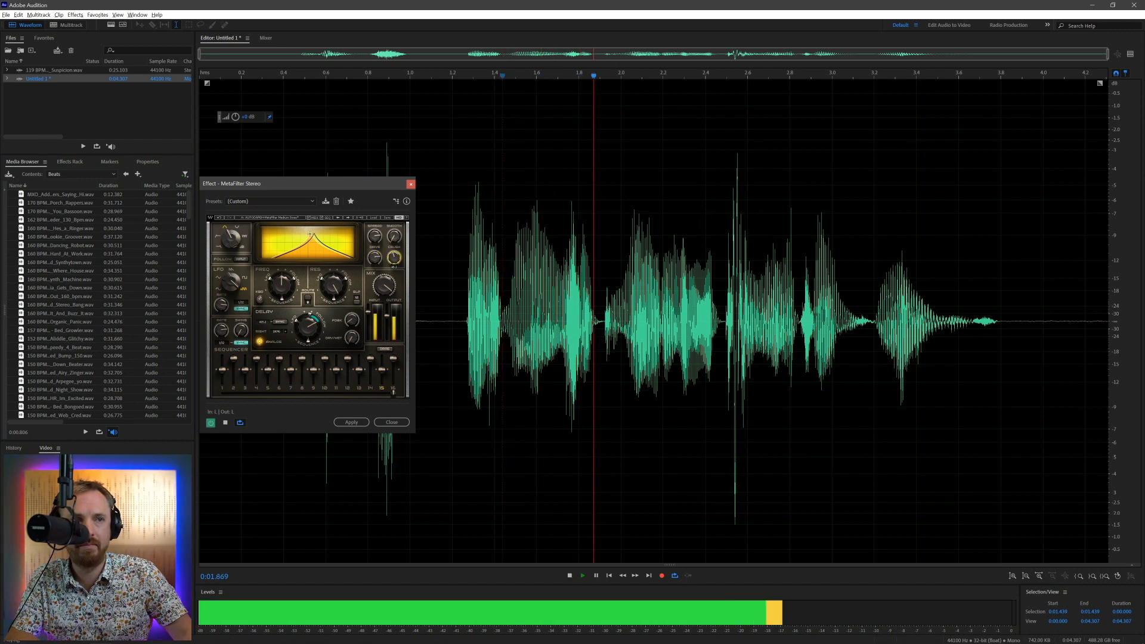
key("space")
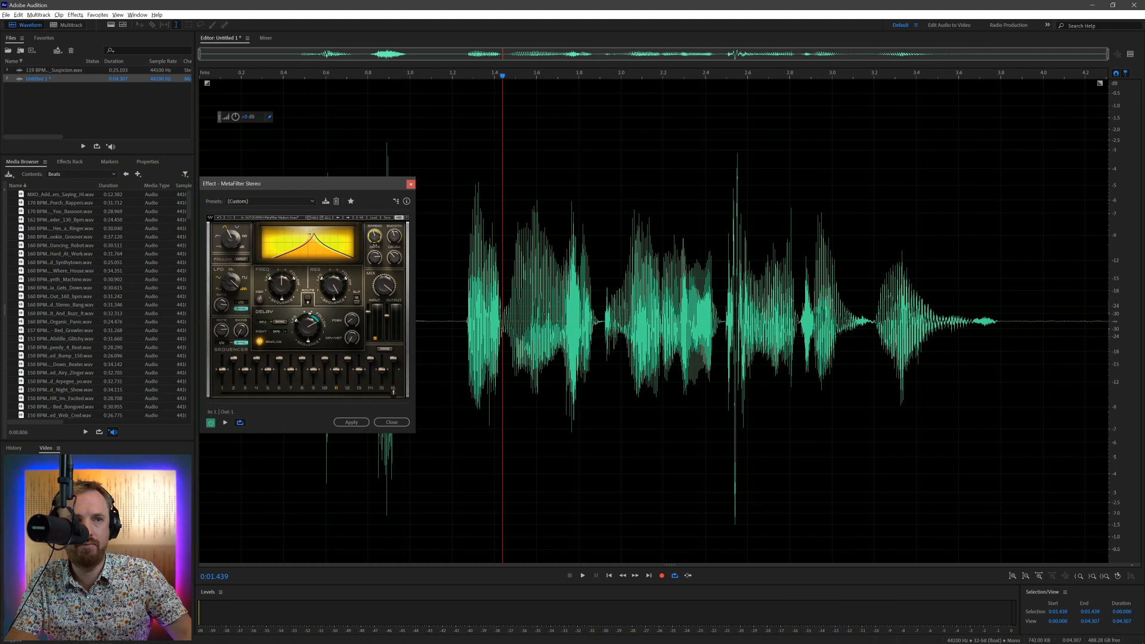
key("space")
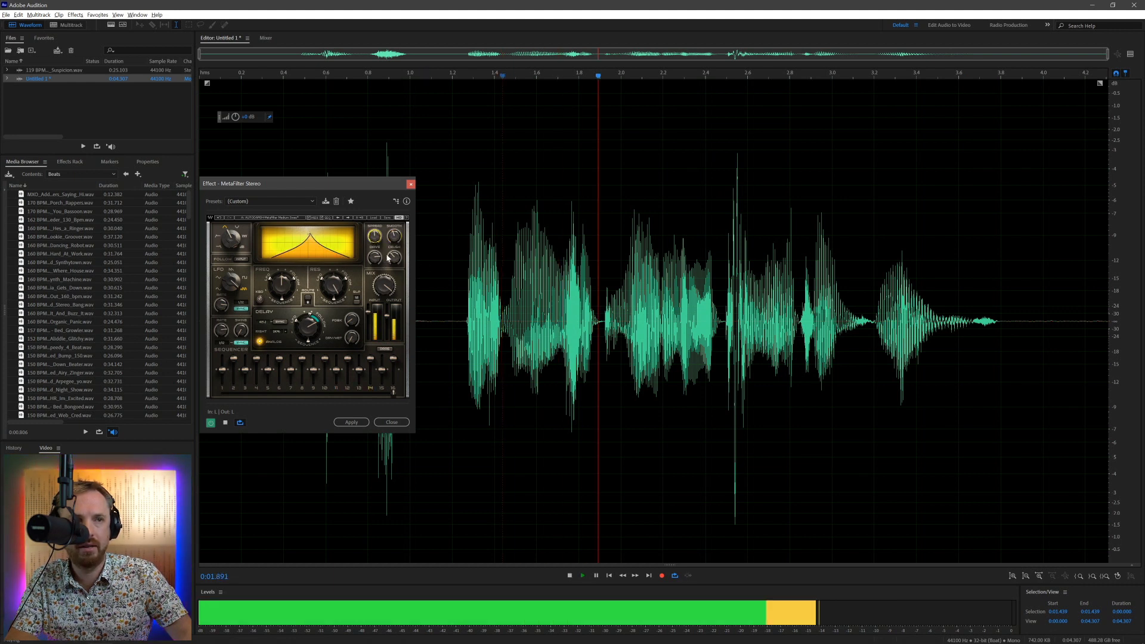
key("space")
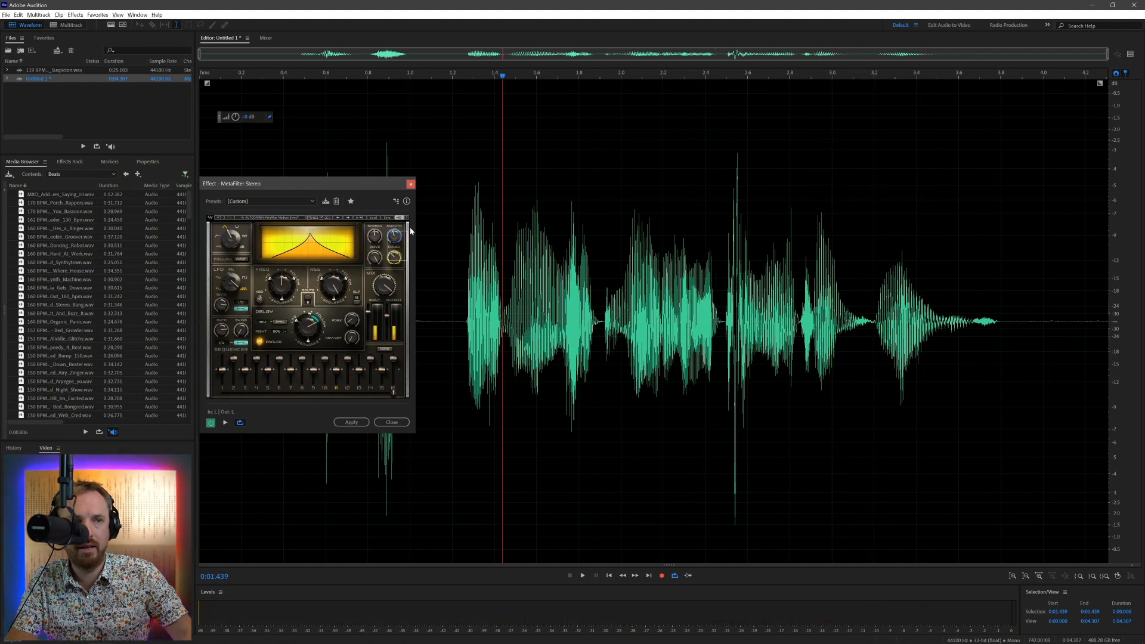
key("space")
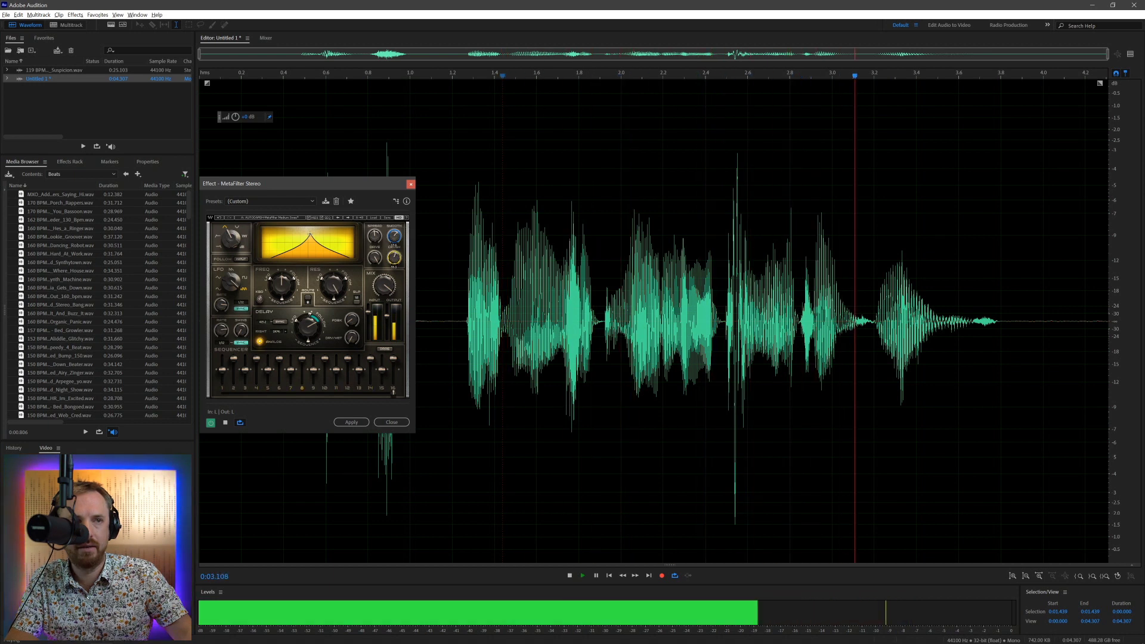
key("space")
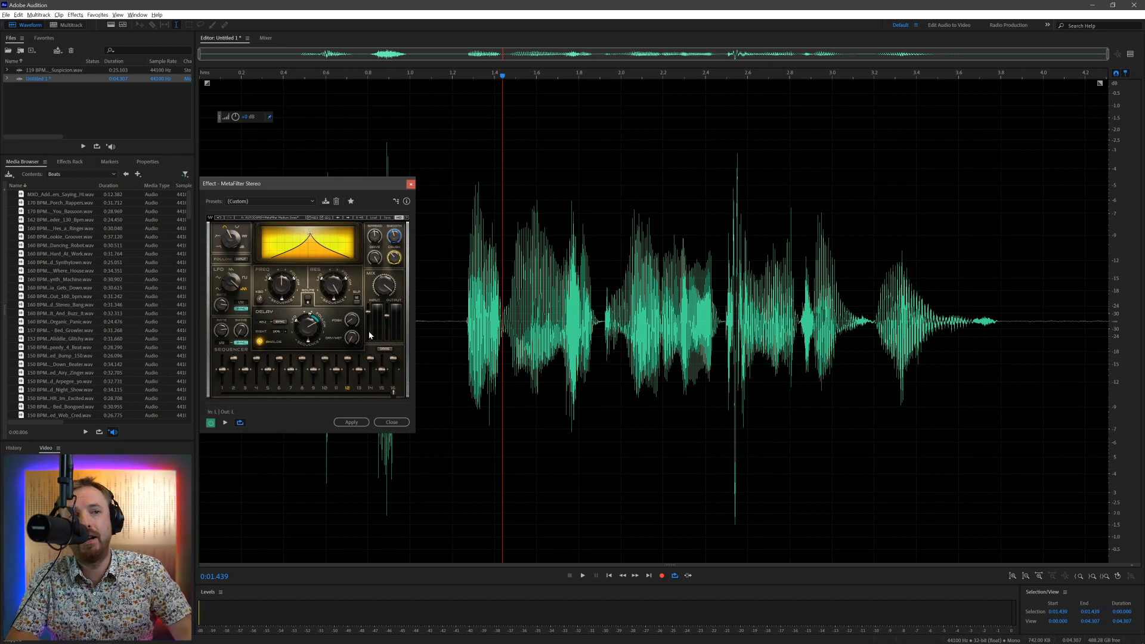
Step: Load the MetaFilter Spectral preset Trippy for the voice recording and audition it from about 0.56 seconds
left_click(369, 219)
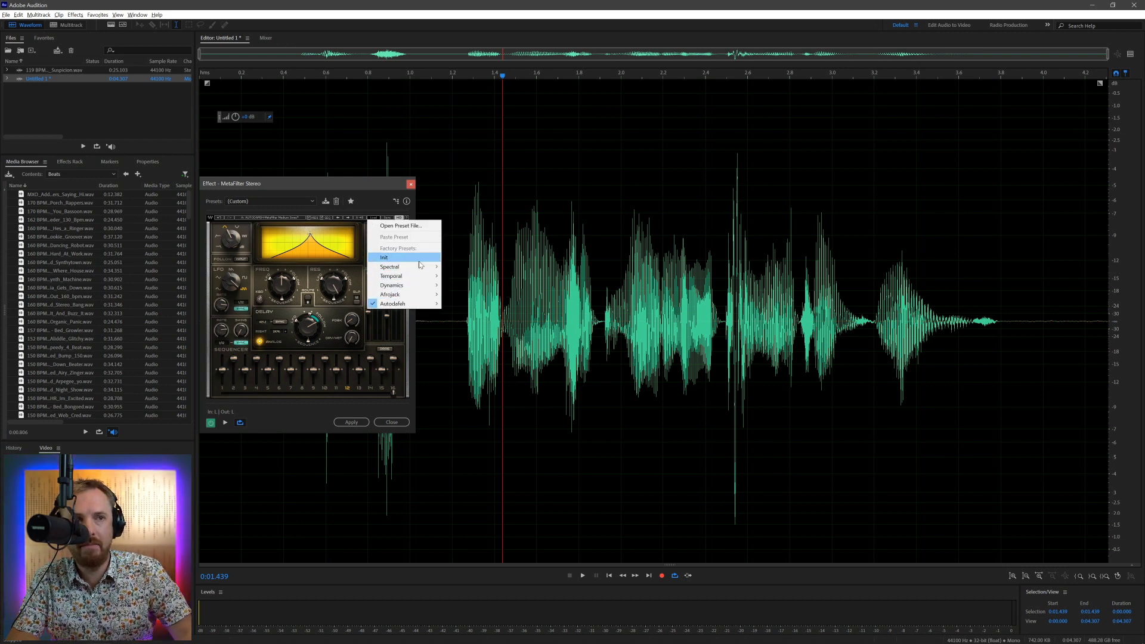
mouse_move(422, 269)
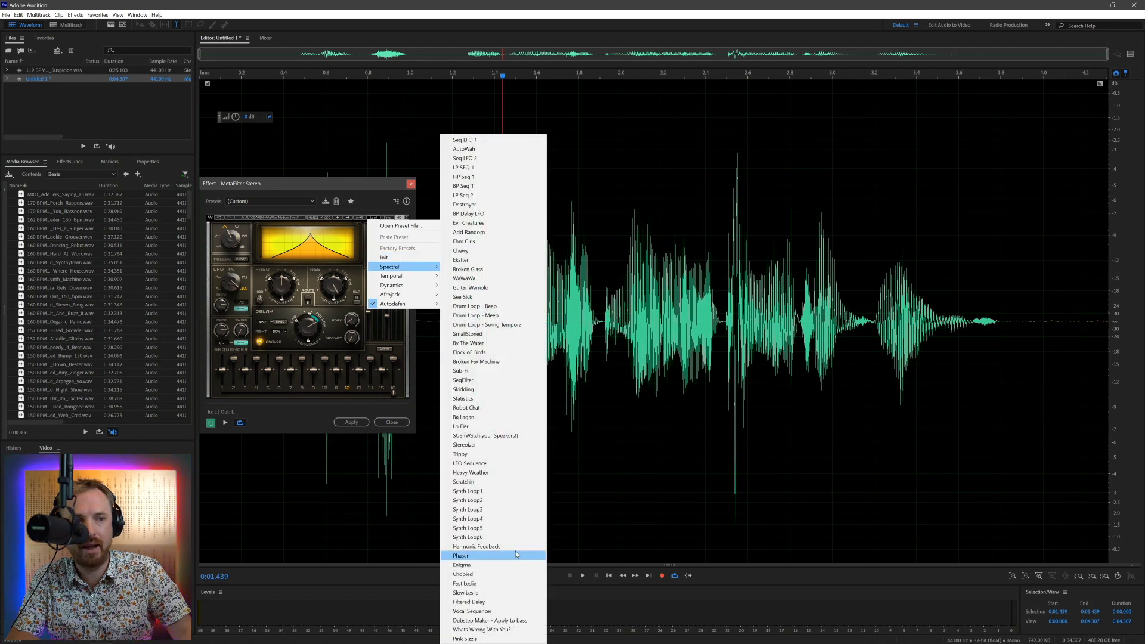
left_click(498, 455)
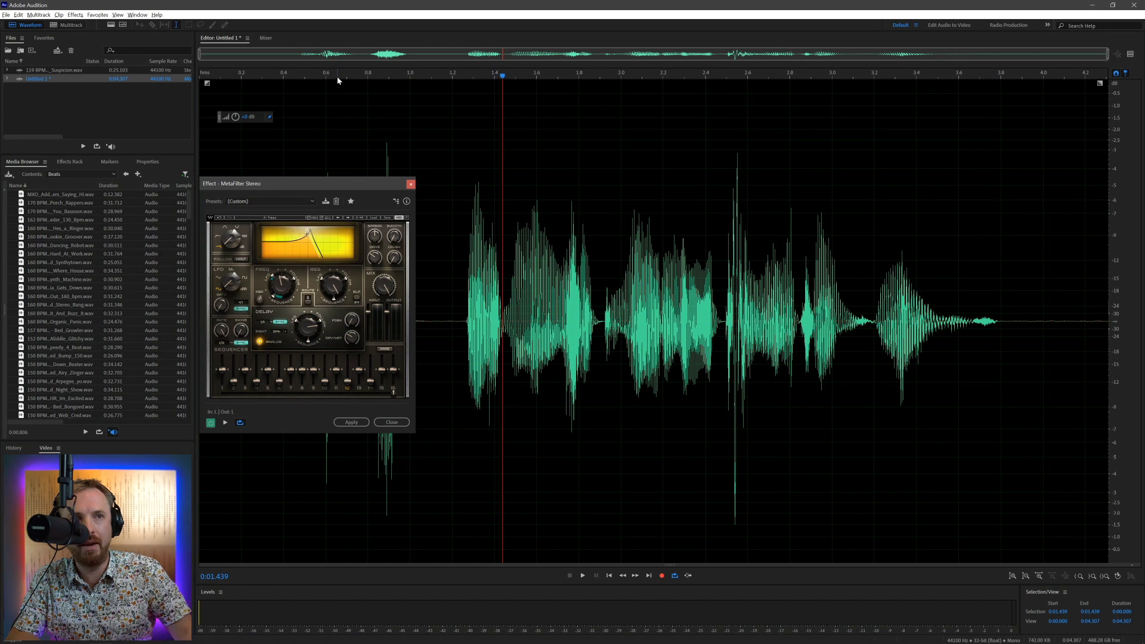
left_click(318, 105)
key("space")
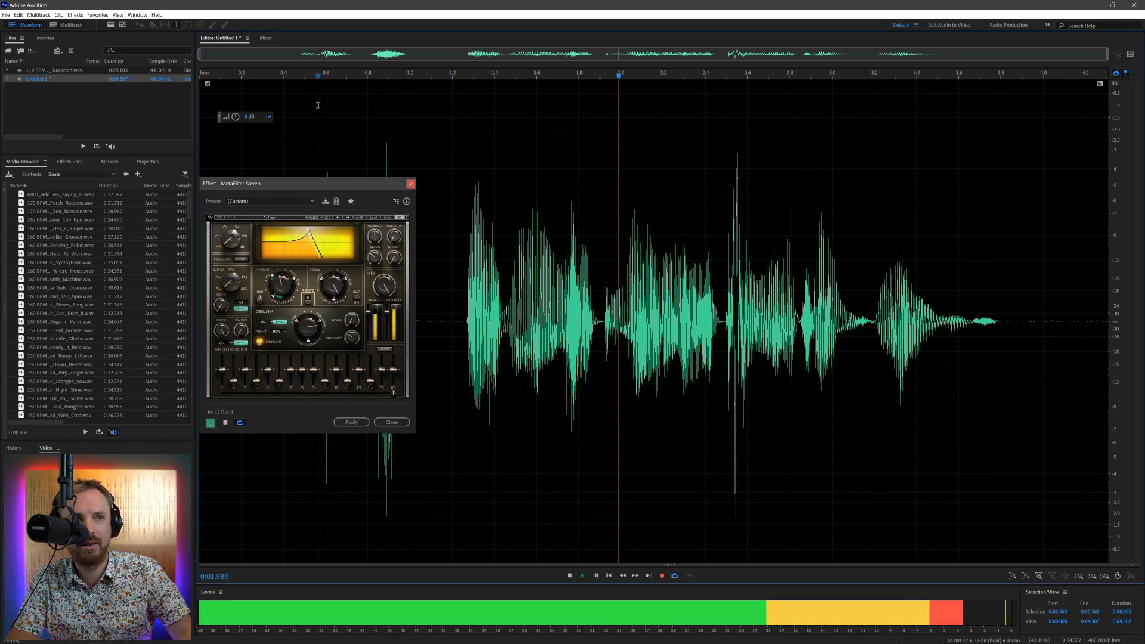
key("space")
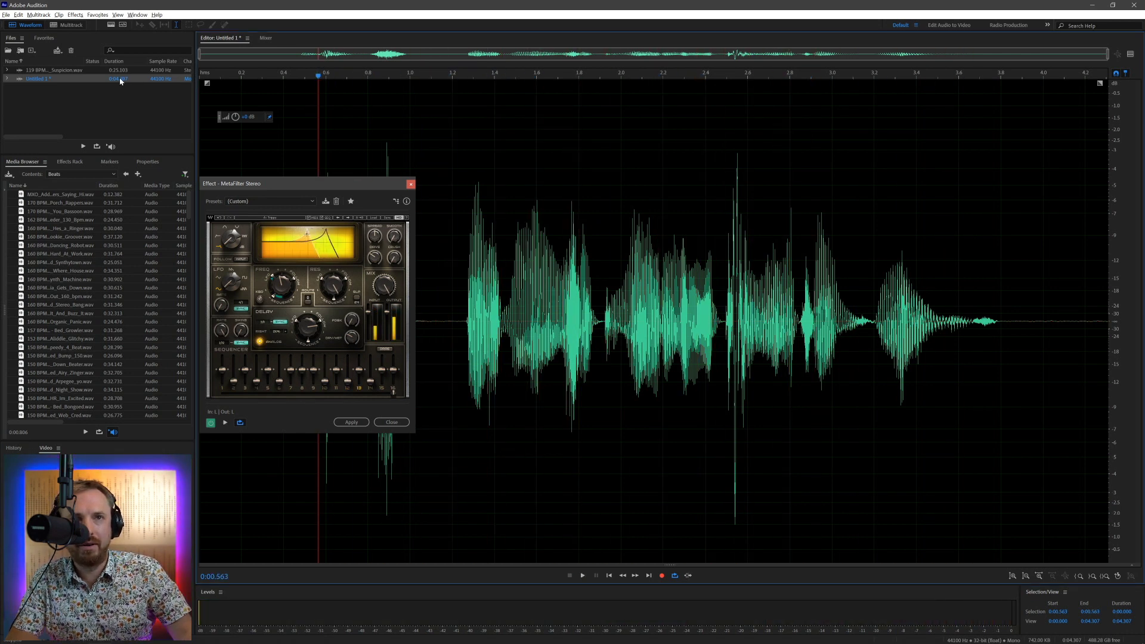
Step: Return to the Sneaking Suspicion music bed, load the Spectral preset Trippy and audition it from the start
double_click(83, 71)
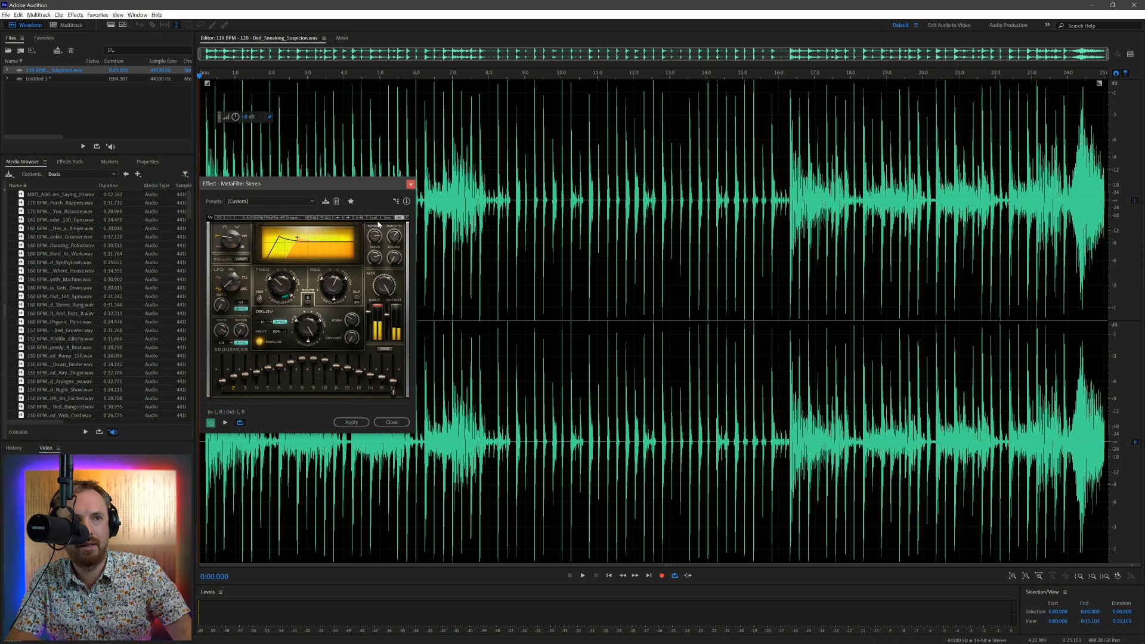
mouse_move(403, 268)
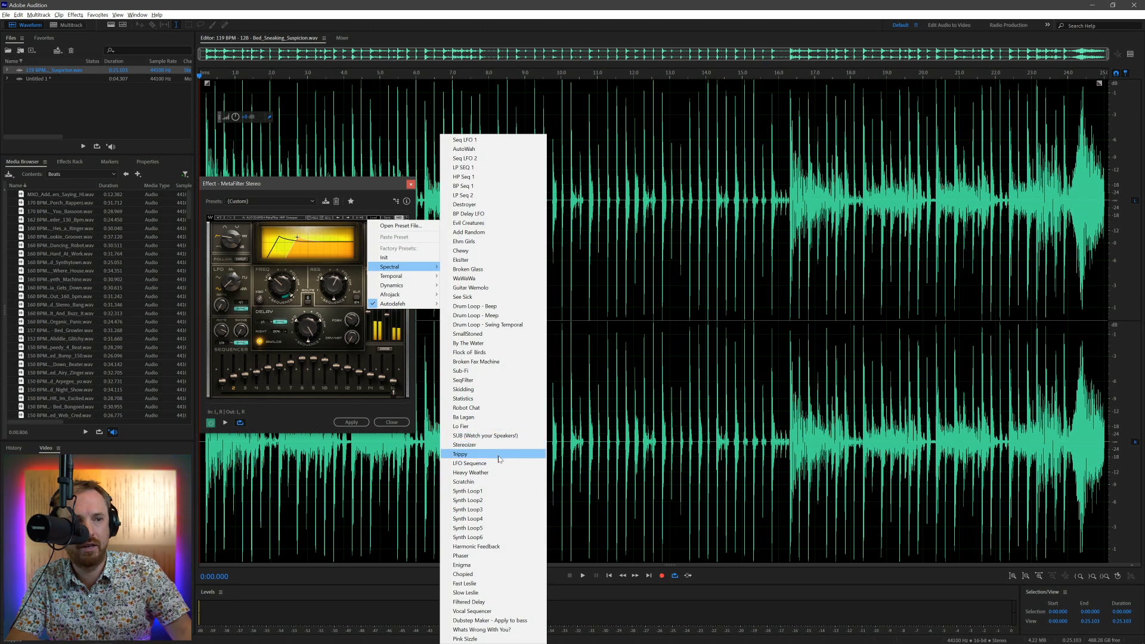
left_click(498, 454)
key("space")
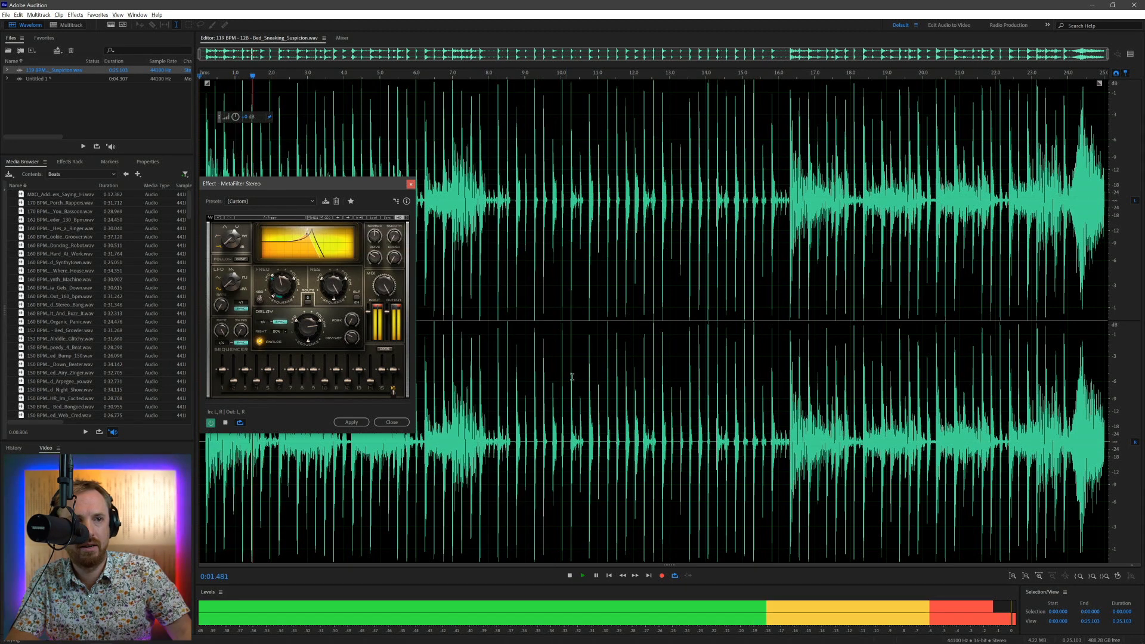
key("space")
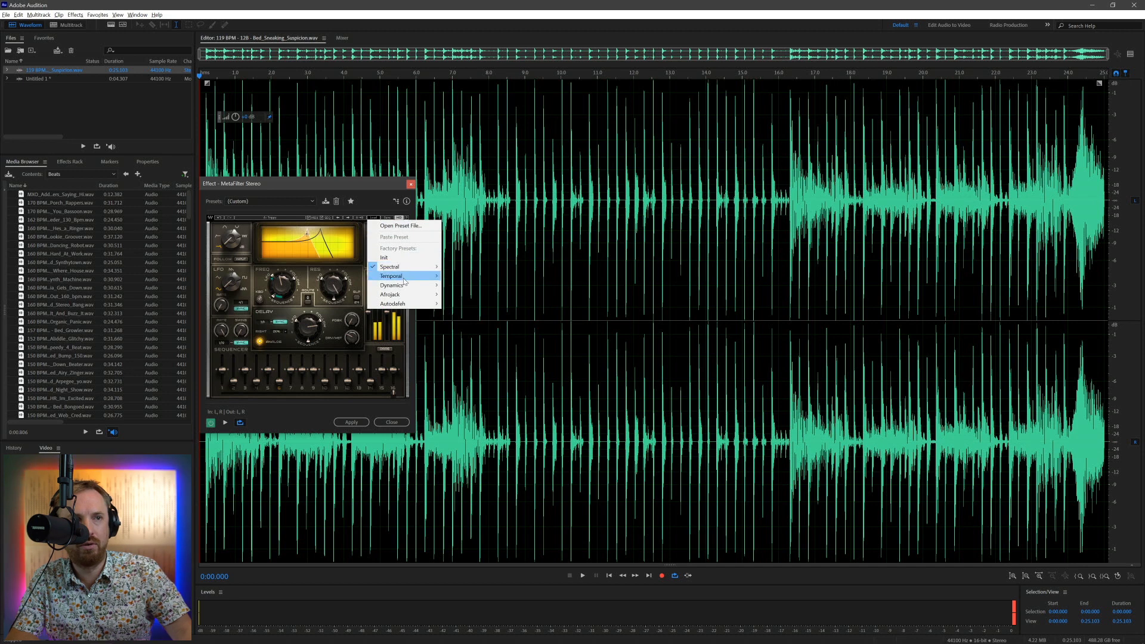
Step: Load the Temporal preset Weird Reverb for the music bed, audition it briefly and reopen the preset list
mouse_move(404, 281)
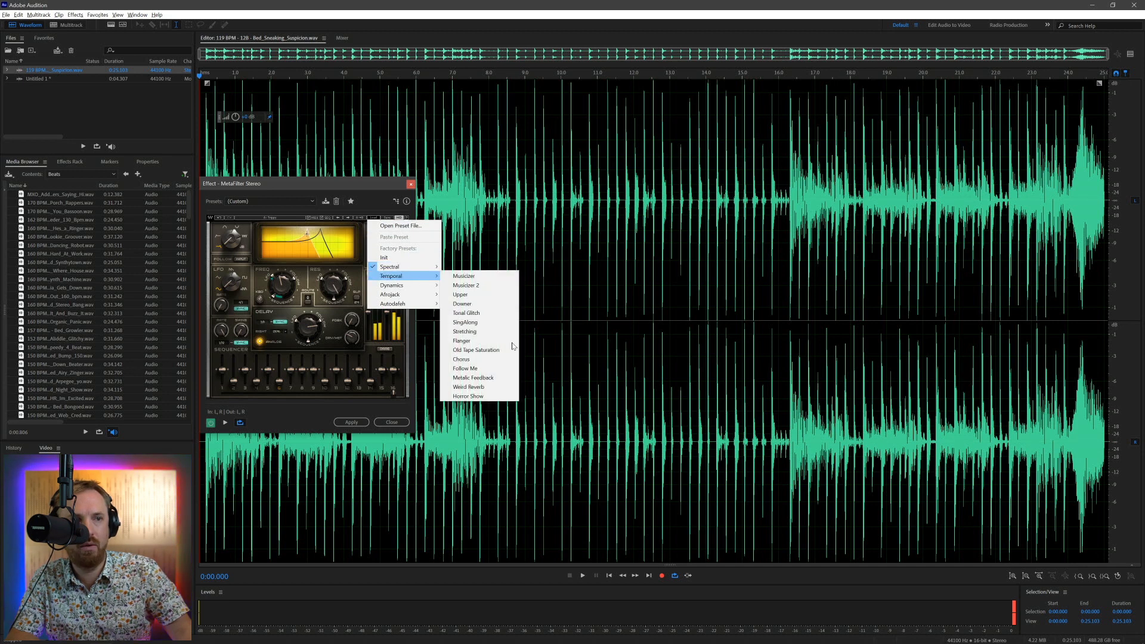
left_click(482, 387)
key("space")
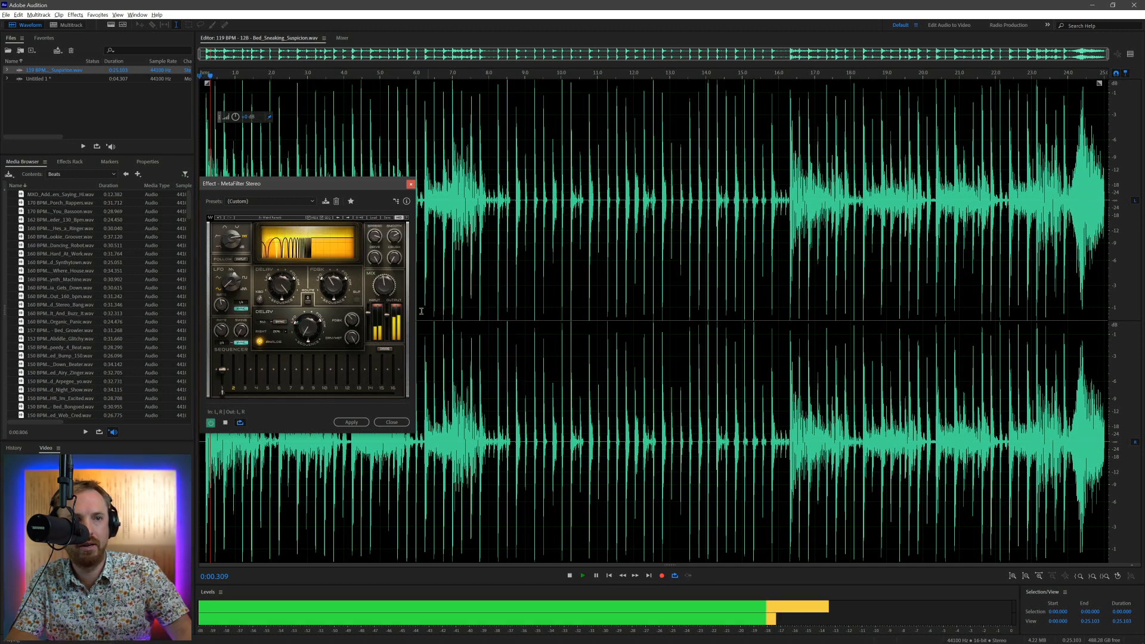
key("space")
left_click(372, 218)
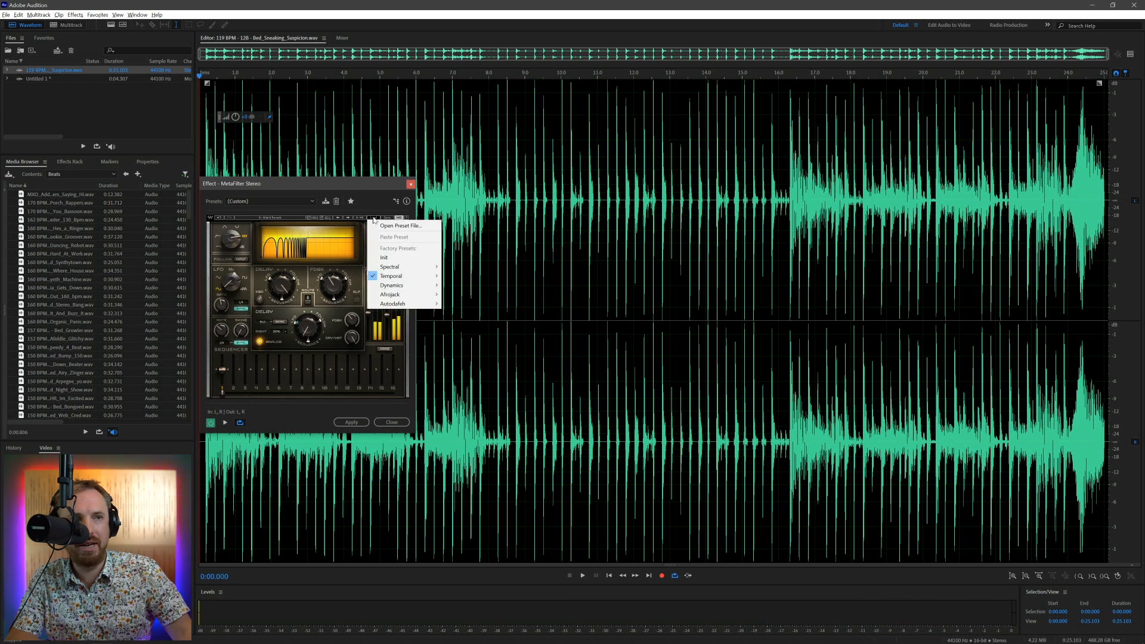
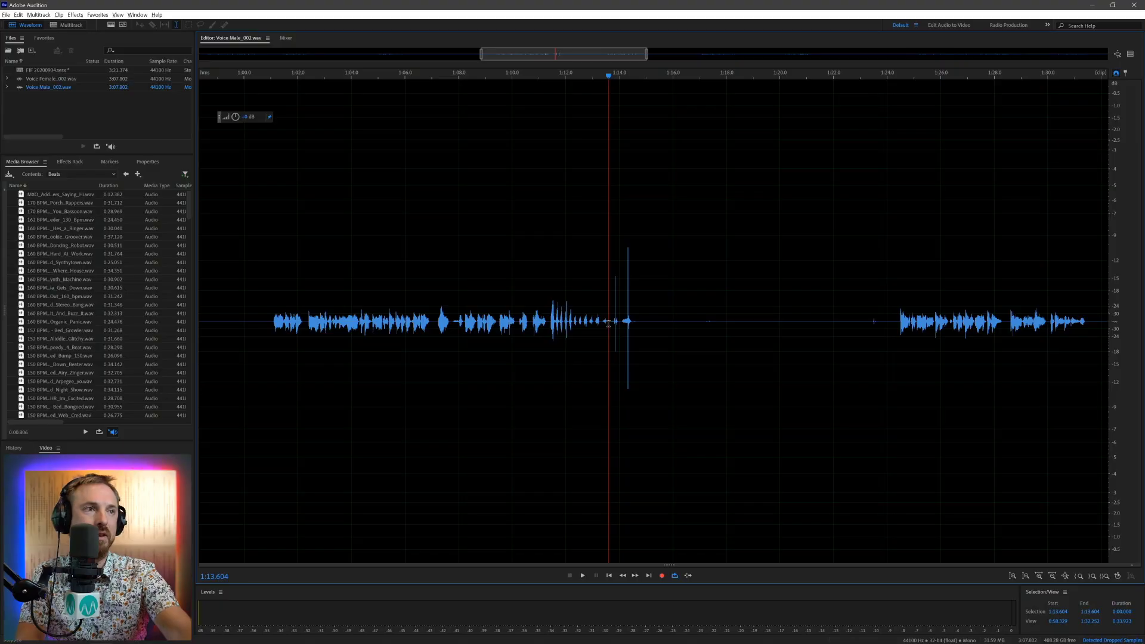
Step: Select Voice Male_002.wav from its start to 1:13.604 and normalize that portion to -0.1 dB
scroll(608, 324, "down", 6)
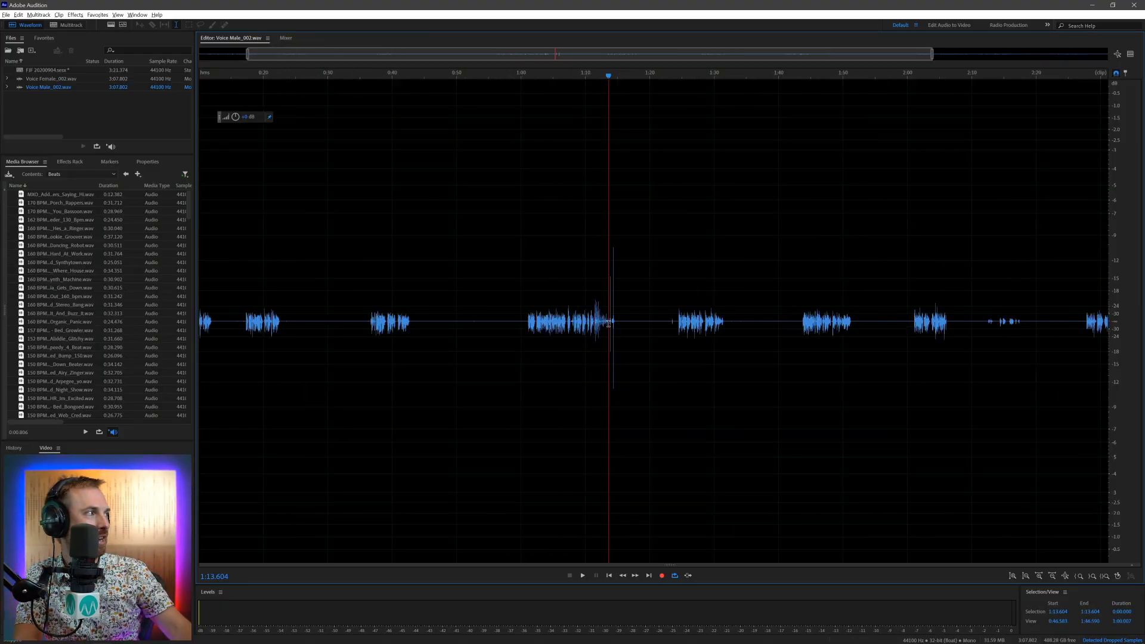
key("shift+Home")
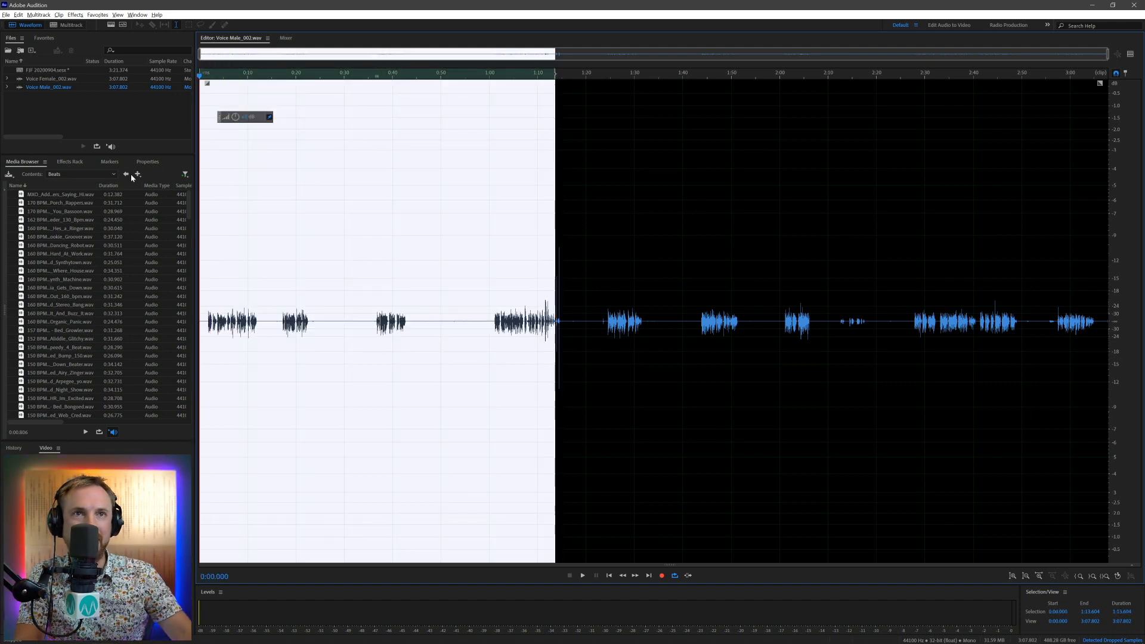
left_click(98, 15)
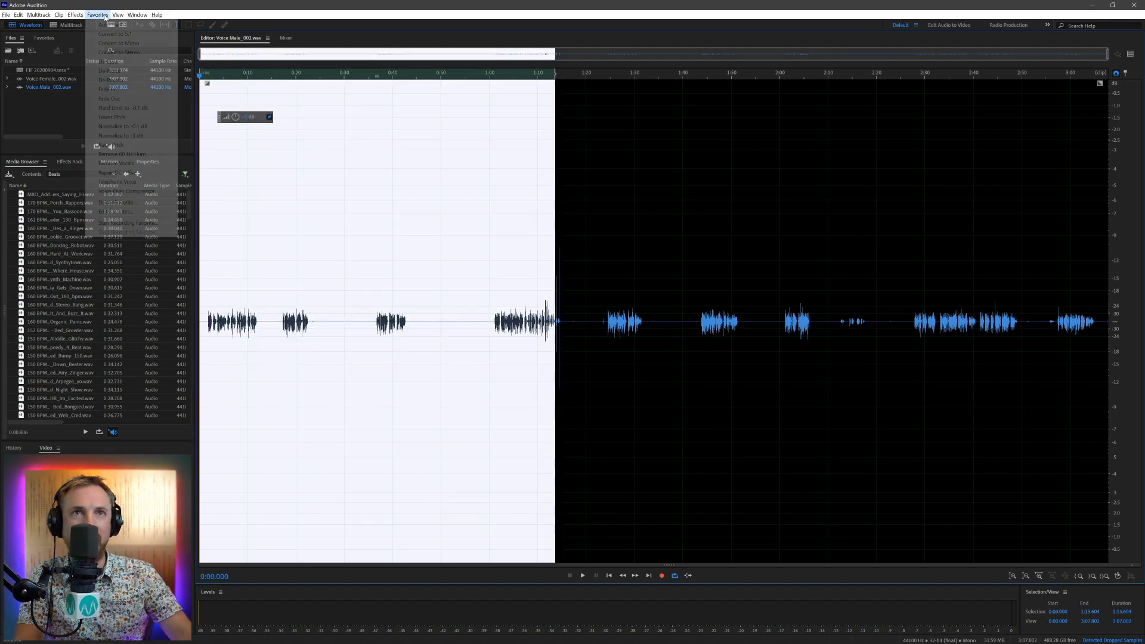
left_click(123, 126)
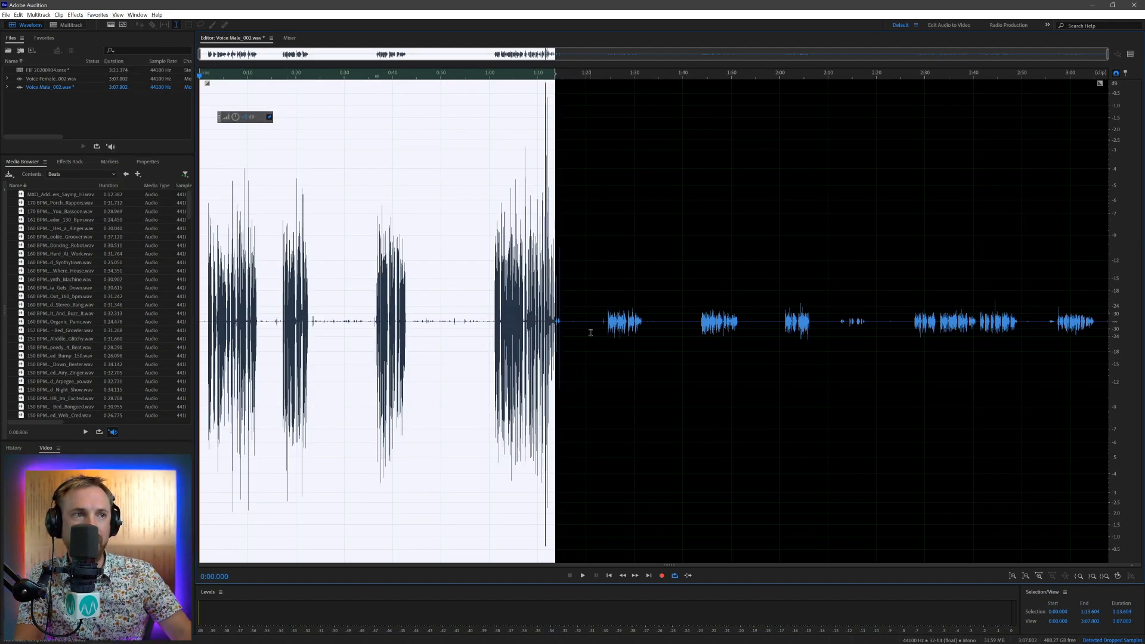
Step: Normalize the rest of Voice Male_002.wav, from about 1:20.9 to the end, to -0.1 dB and save the file
left_click_drag(590, 333, 1108, 334)
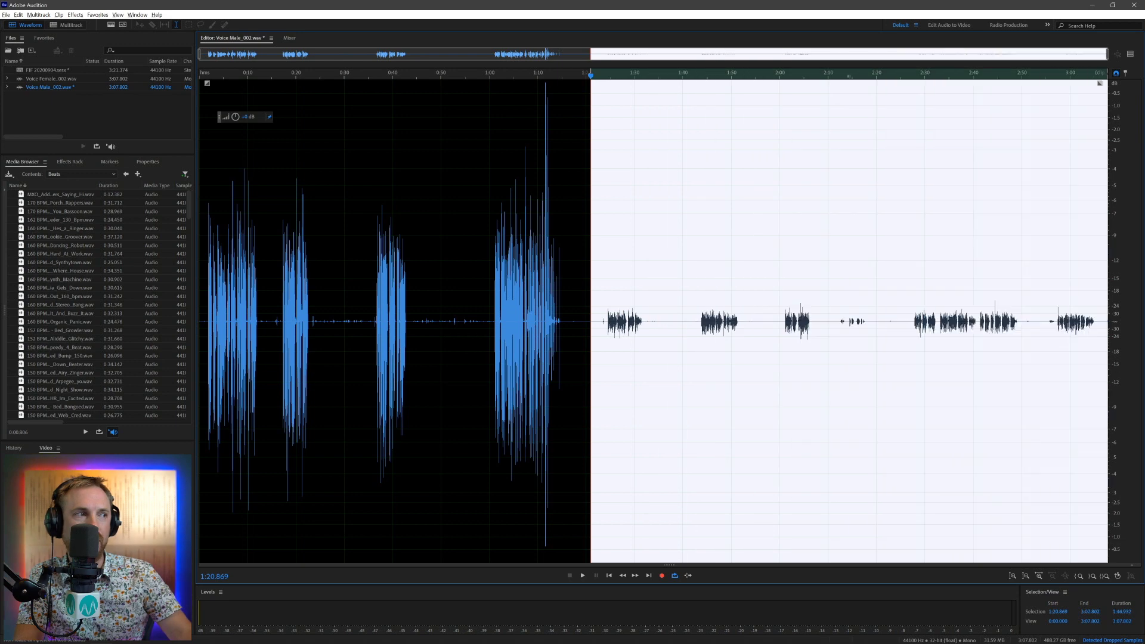
left_click(95, 16)
left_click(123, 126)
key("ctrl+s")
left_click(335, 203)
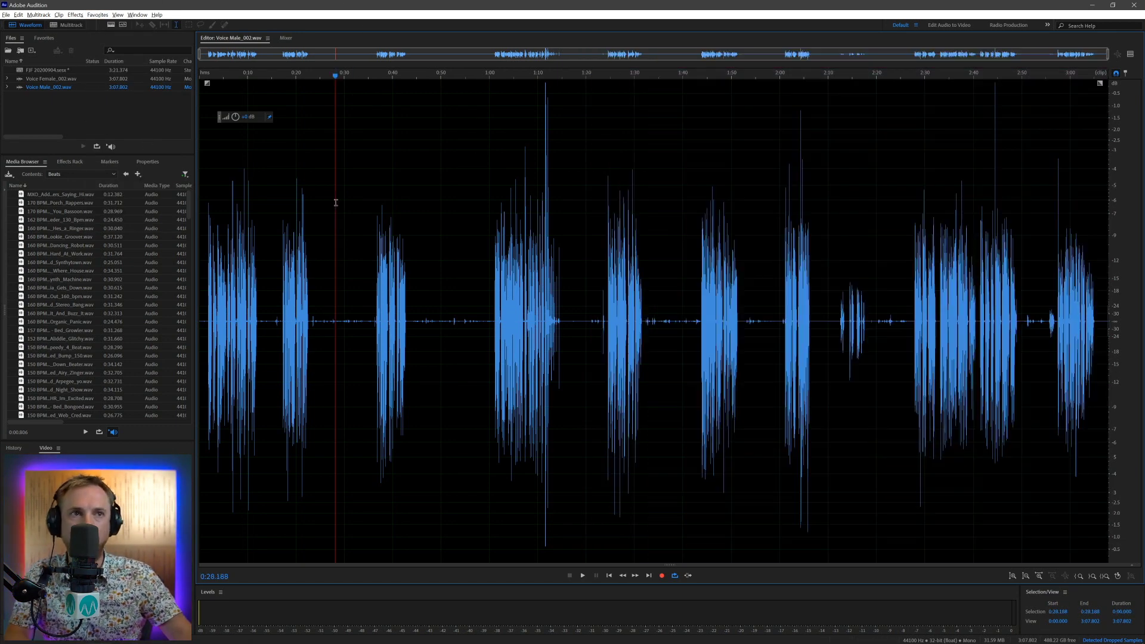
Step: Open Voice Female_002.wav, select the whole waveform and normalize it to -0.1 dB
left_click(69, 78)
double_click(67, 81)
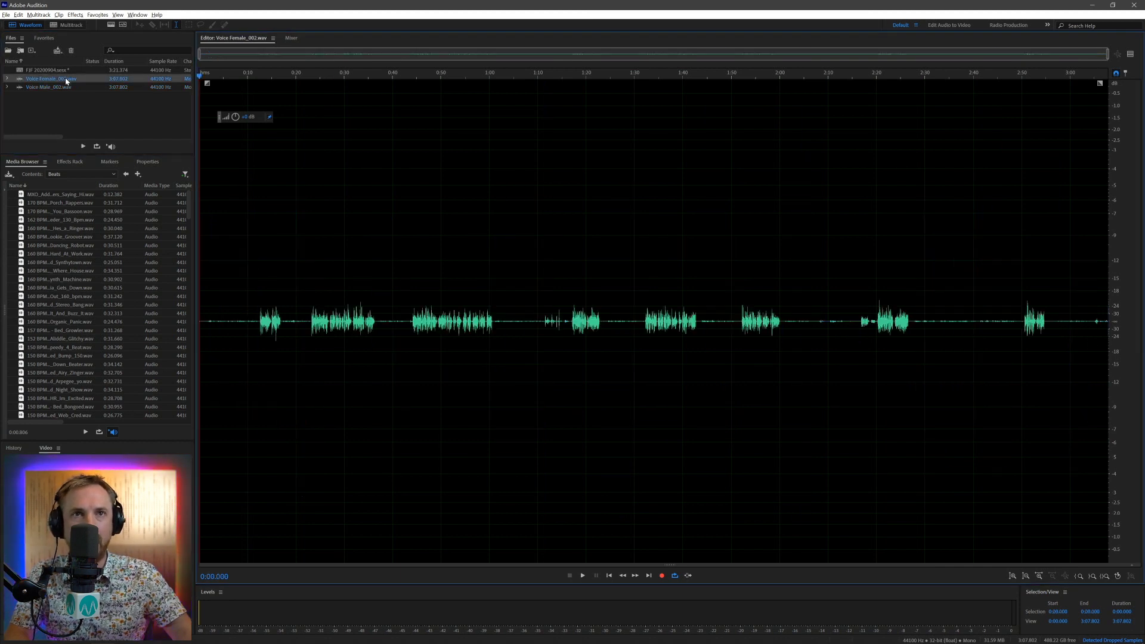
double_click(329, 238)
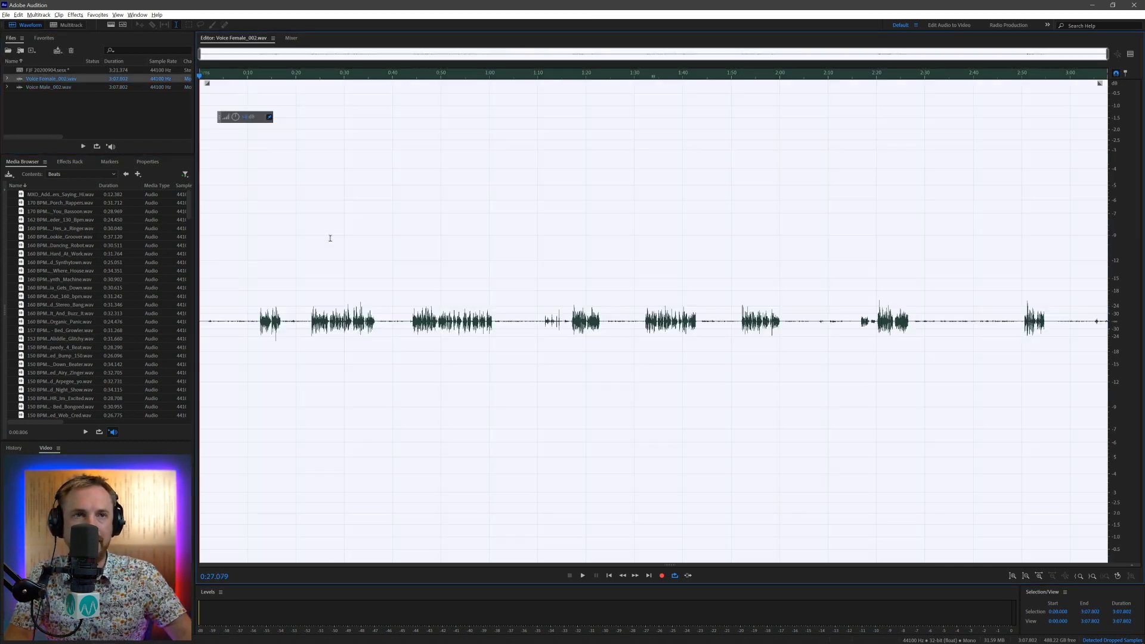
left_click(106, 14)
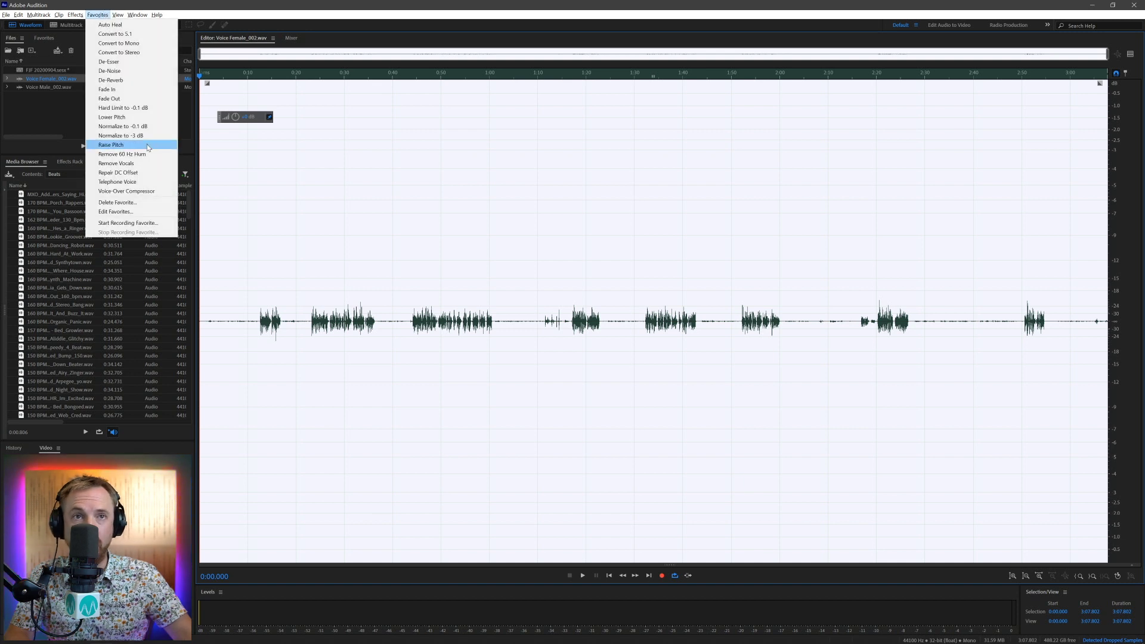
left_click(154, 127)
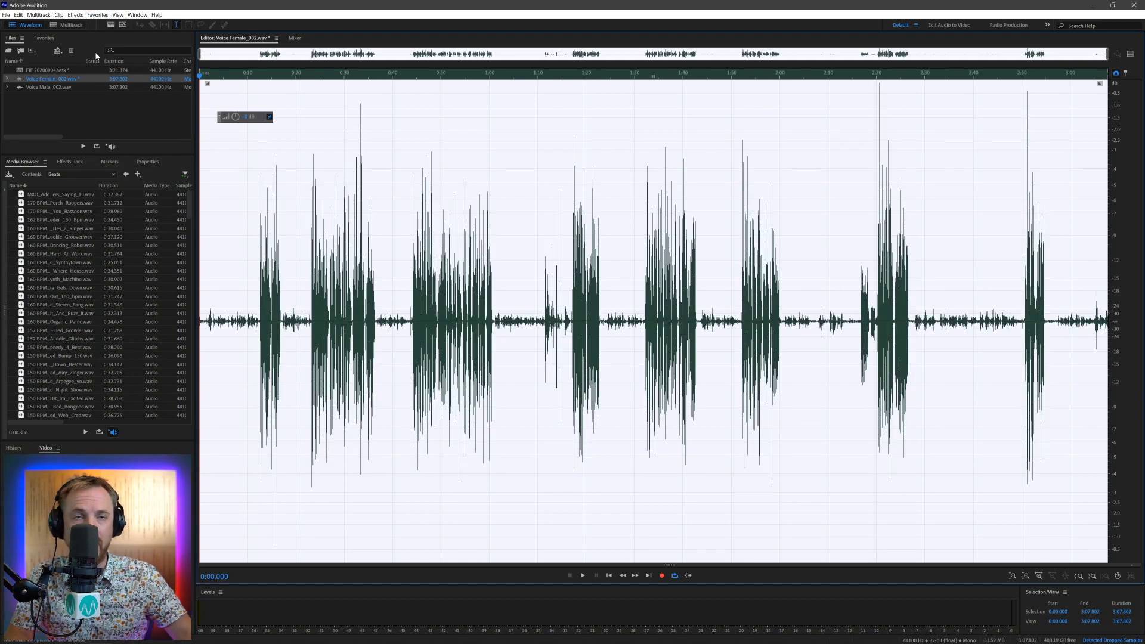
Step: Return to the multitrack session and select the range from about 0:15.8 to 0:43.5 across both voice tracks
left_click(56, 27)
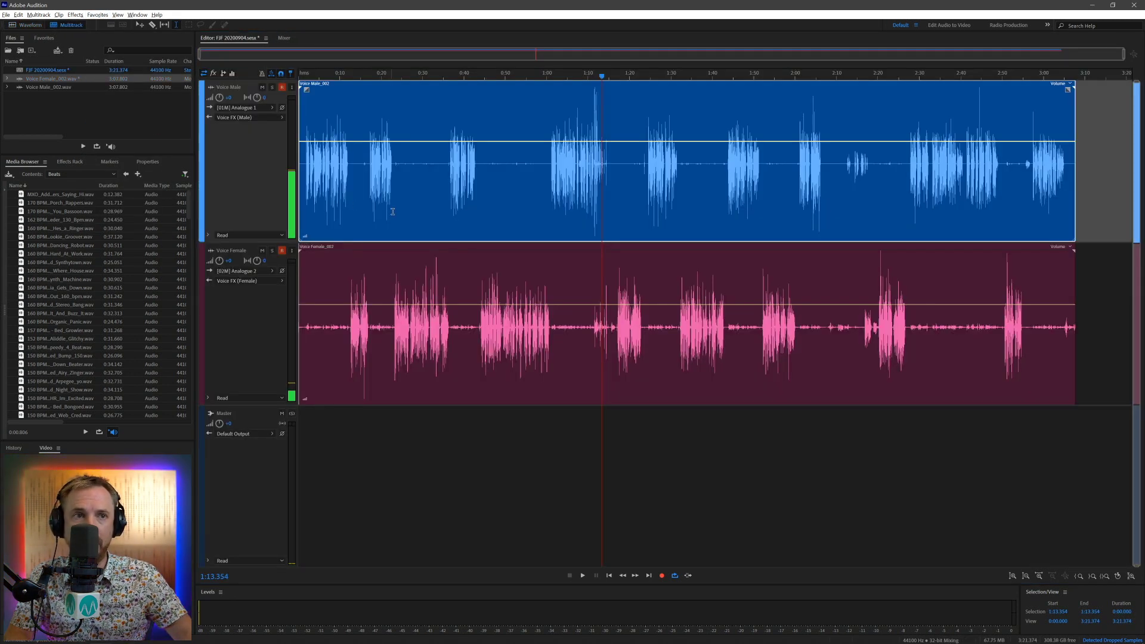
left_click(343, 251)
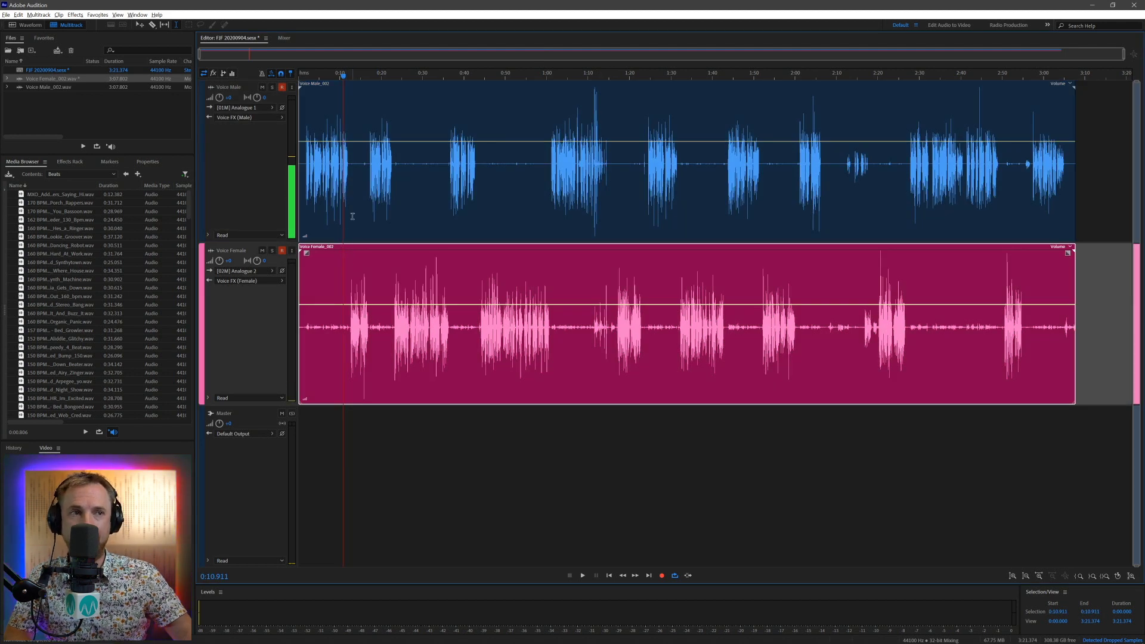
left_click(352, 216)
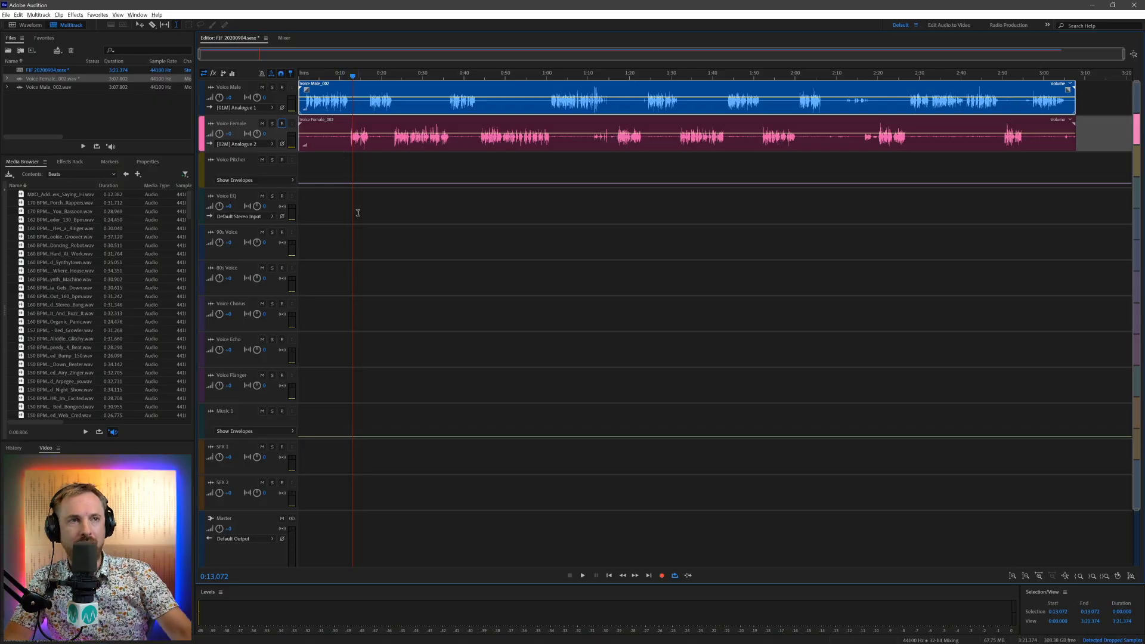
left_click_drag(363, 99, 478, 136)
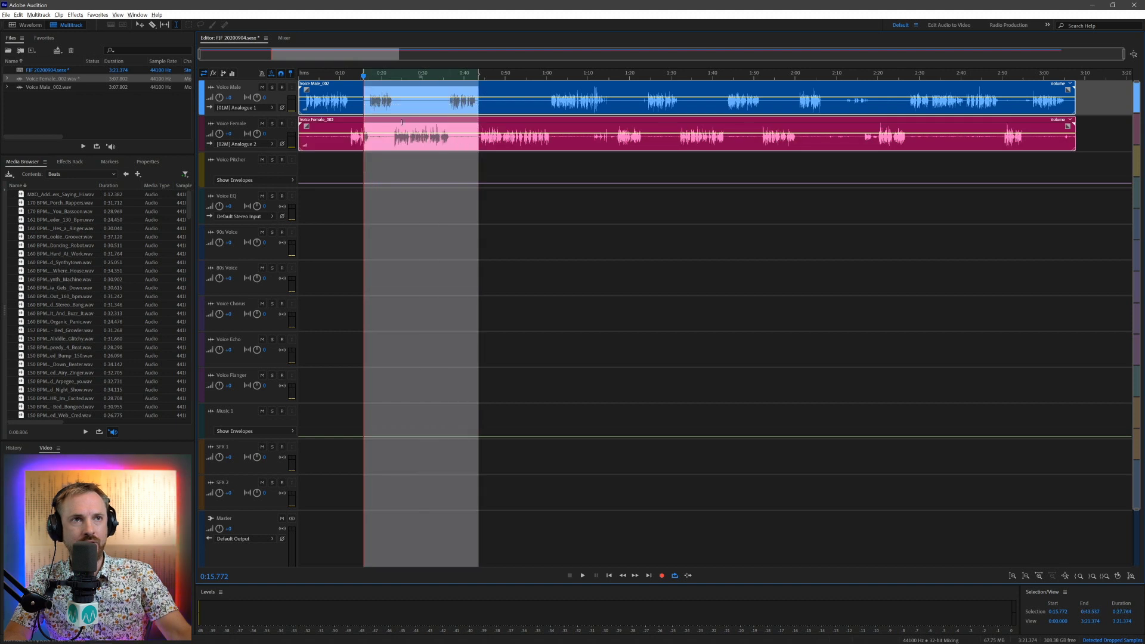
Step: Move both voice clips together along the timeline so they start at about 0:56
left_click(360, 90)
left_click_drag(360, 89, 596, 110)
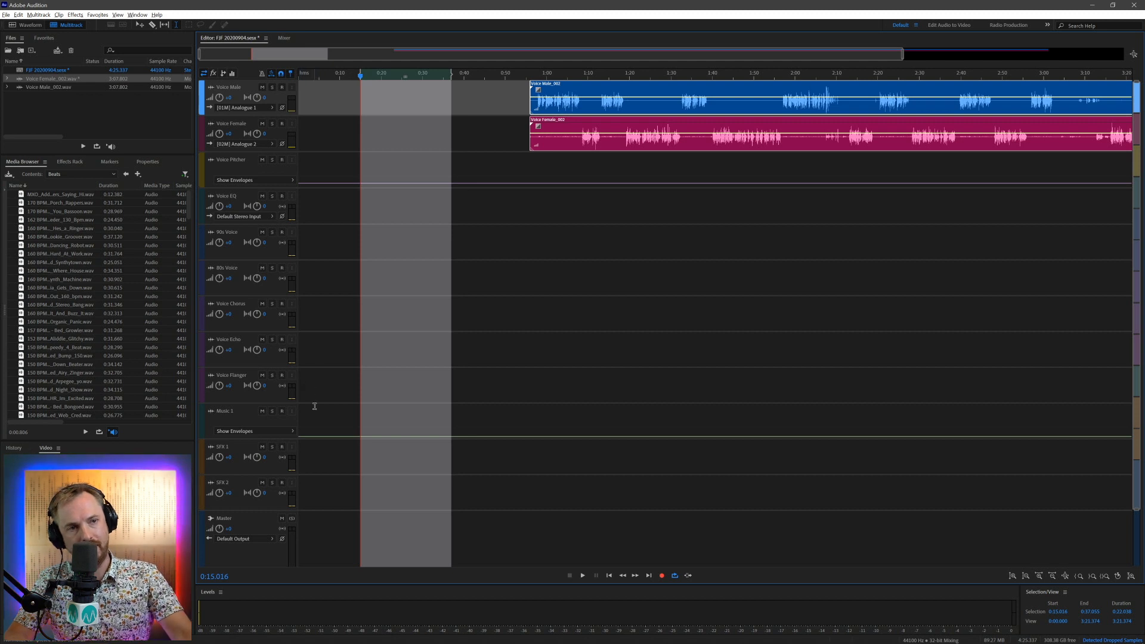
Step: Duplicate the Voice Flanger track and name the copy Waves MetaFilter
left_click(340, 393)
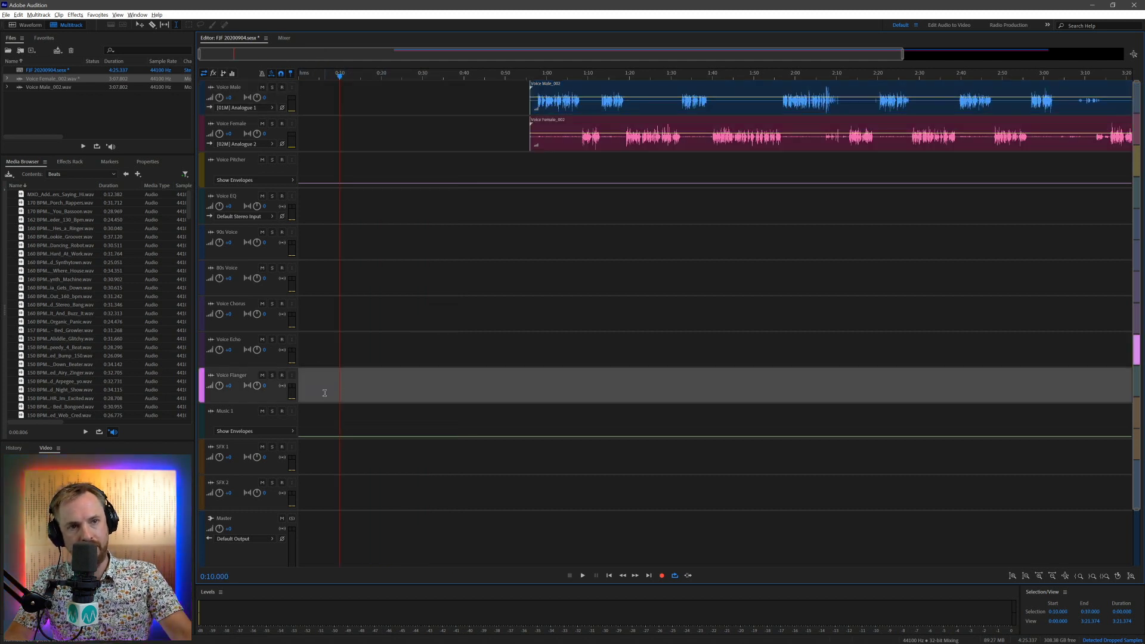
right_click(324, 393)
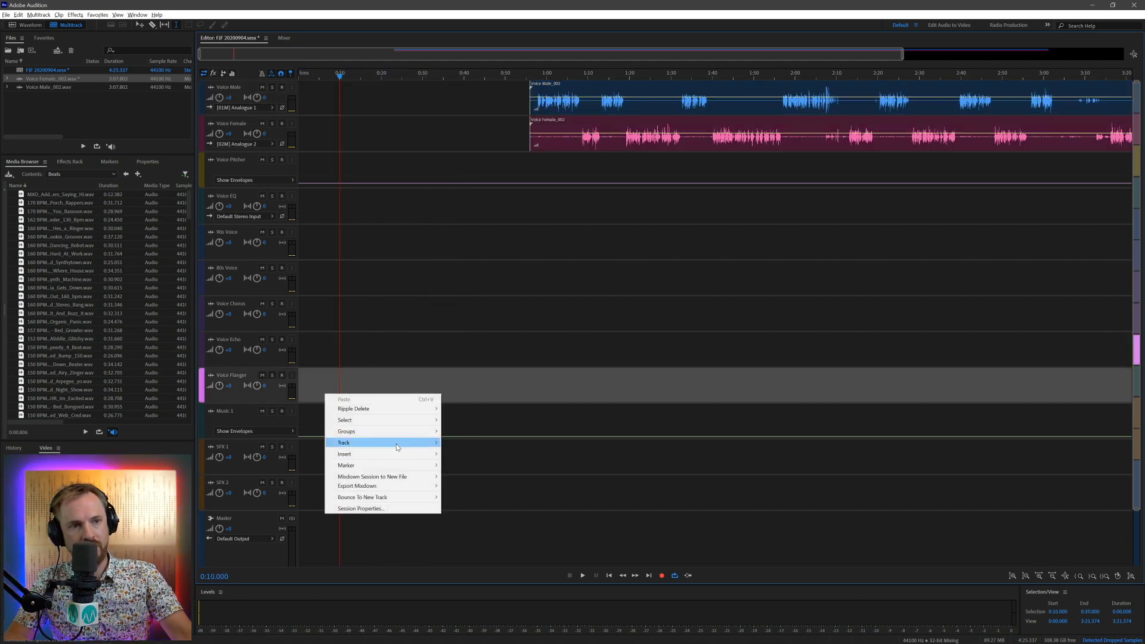
mouse_move(398, 447)
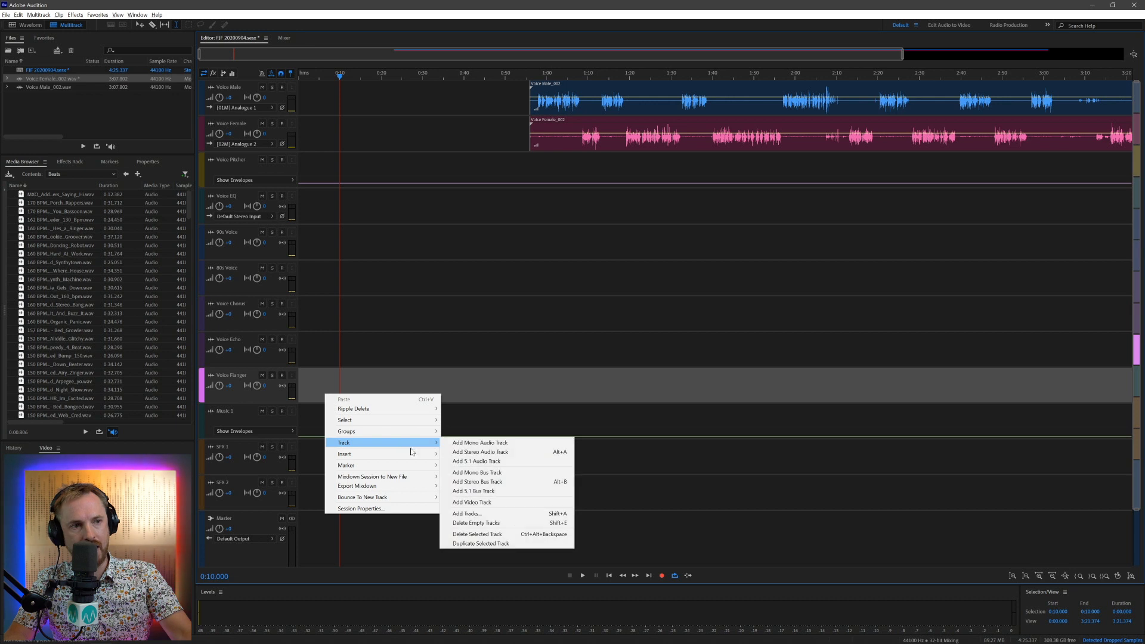
left_click(494, 543)
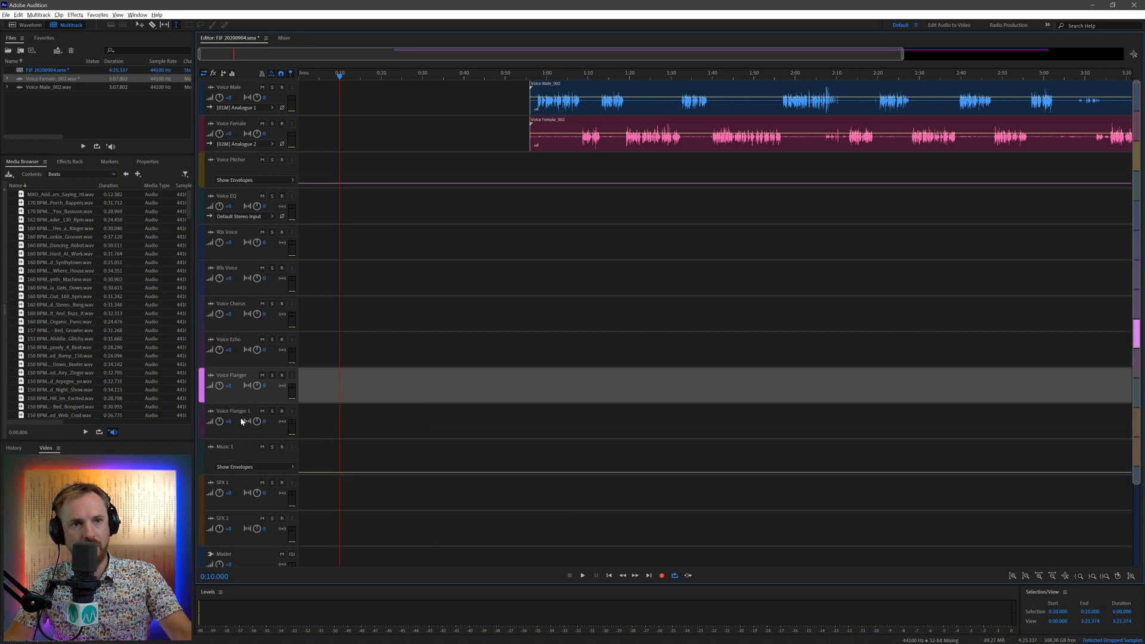
left_click(308, 425)
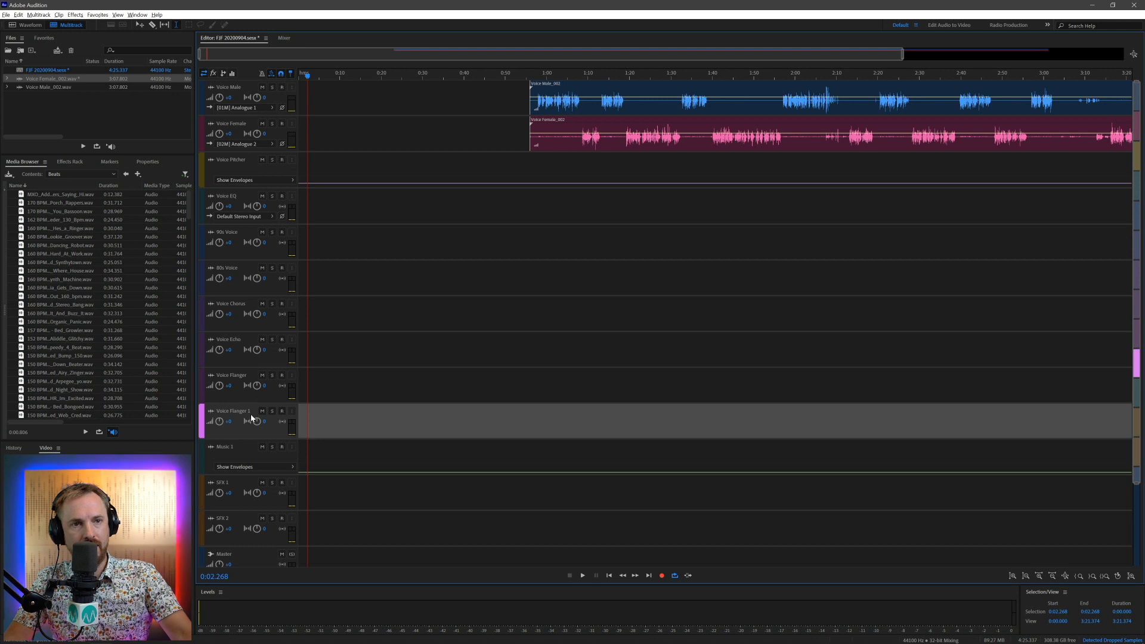
left_click(244, 412)
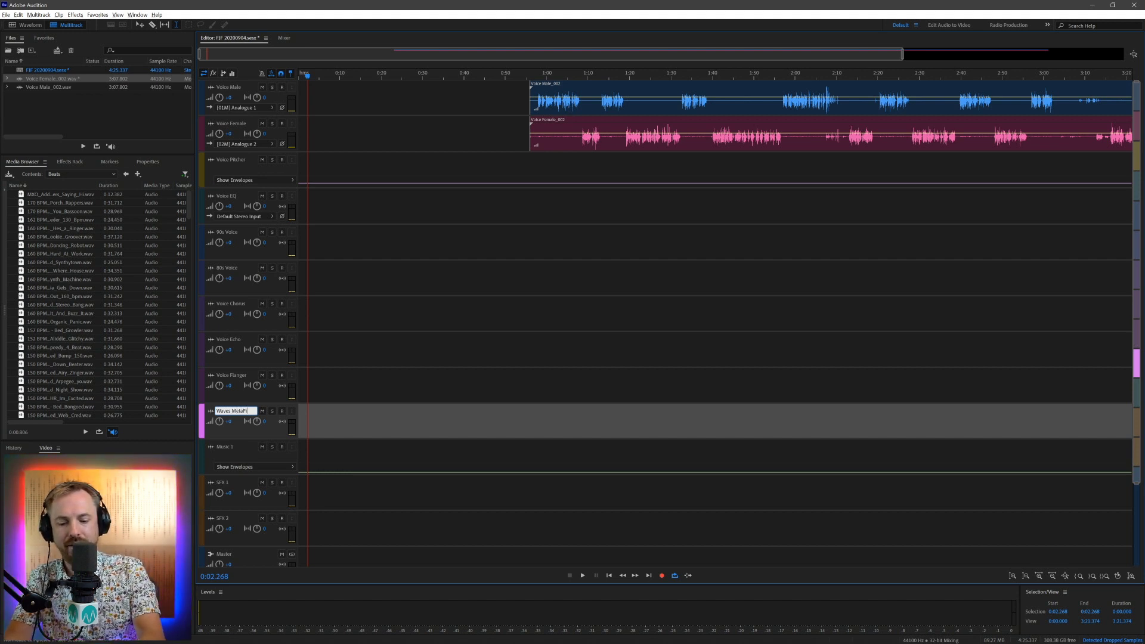
key("Return")
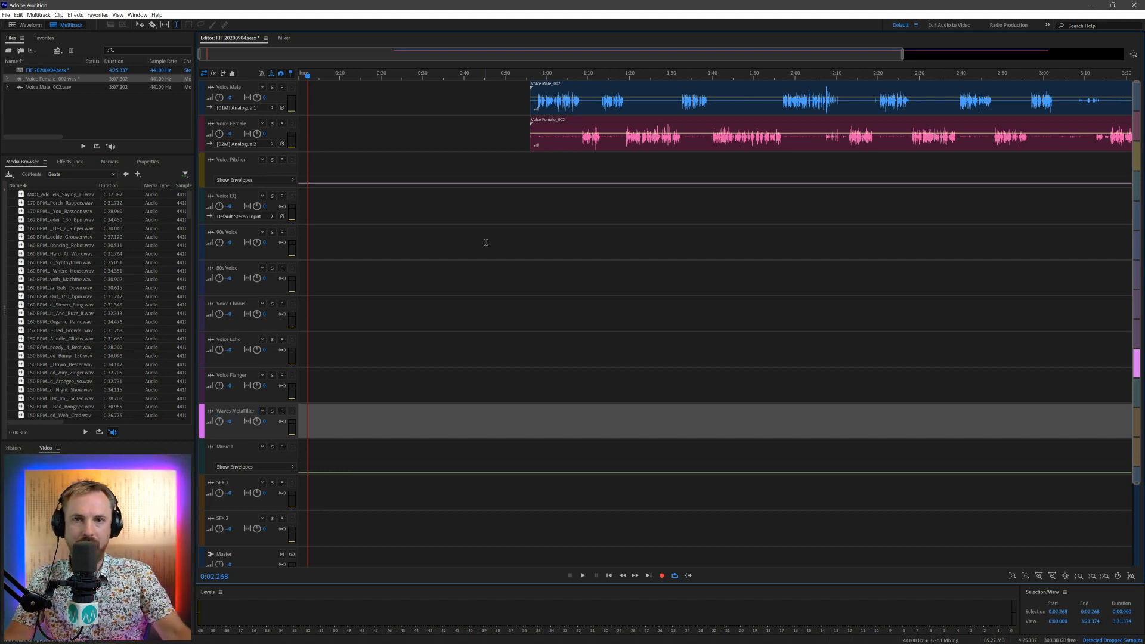
Step: Delete the silent sections between spoken phrases on the Voice Male and Voice Female tracks, up to about 1:56
left_click(491, 122)
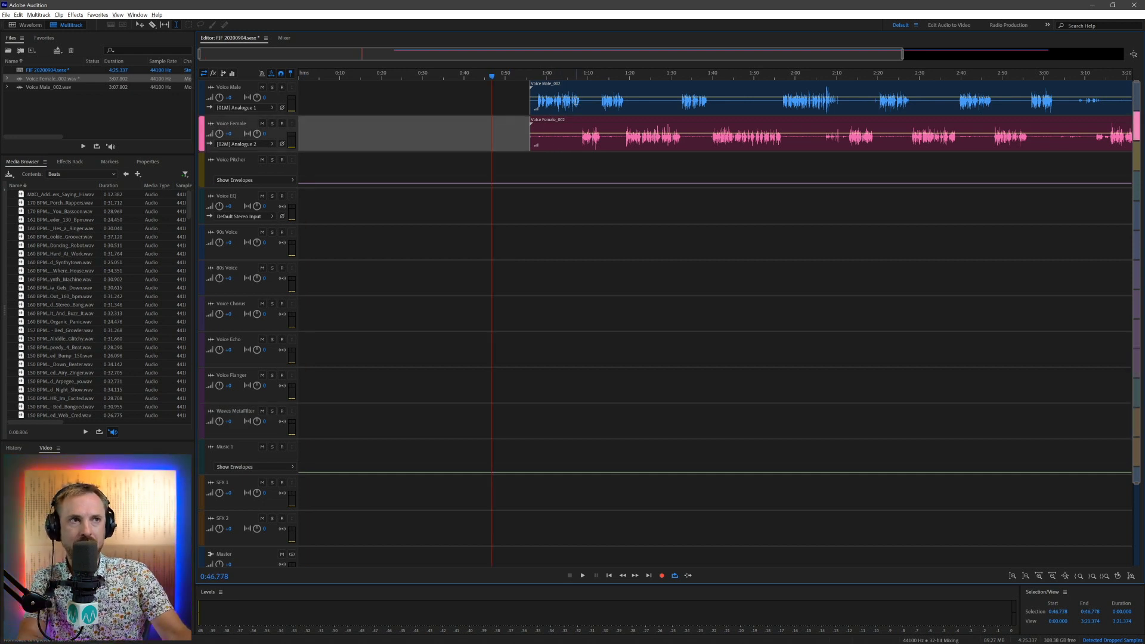
left_click_drag(580, 104, 524, 140)
key("Delete")
left_click(564, 142)
left_click(579, 136)
key("Delete")
left_click_drag(603, 136, 781, 104)
key("Delete")
key("Delete")
key("Delete")
key("Delete")
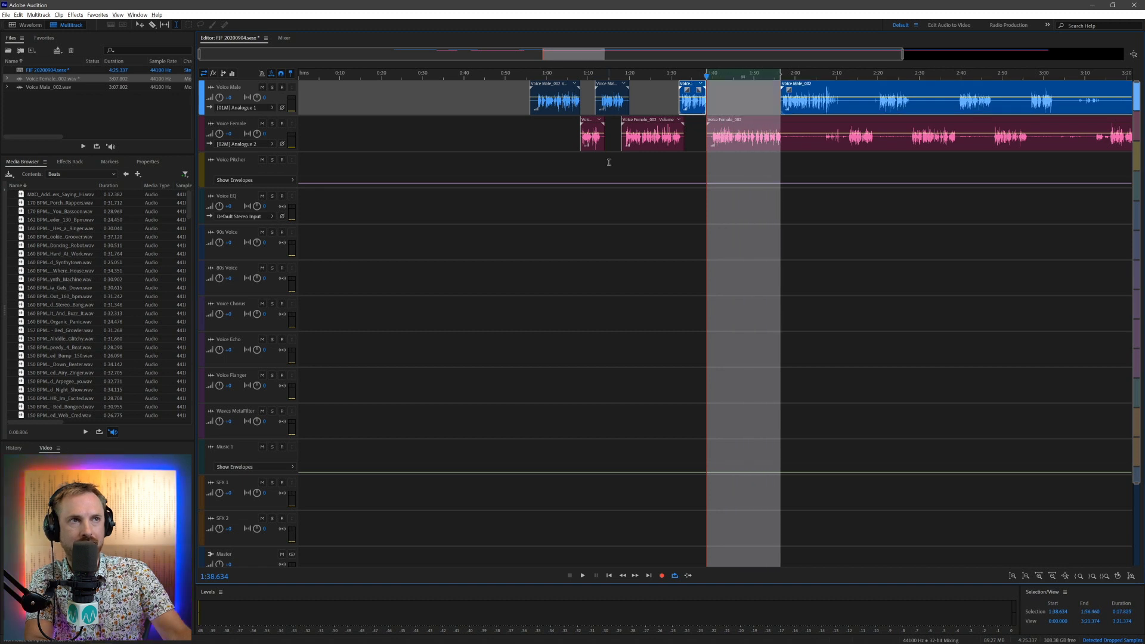
Step: Move the first male voice clip to the start of the Voice Flanger track and delete its first 1.8 seconds or so
left_click(580, 205)
left_click_drag(560, 86, 329, 374)
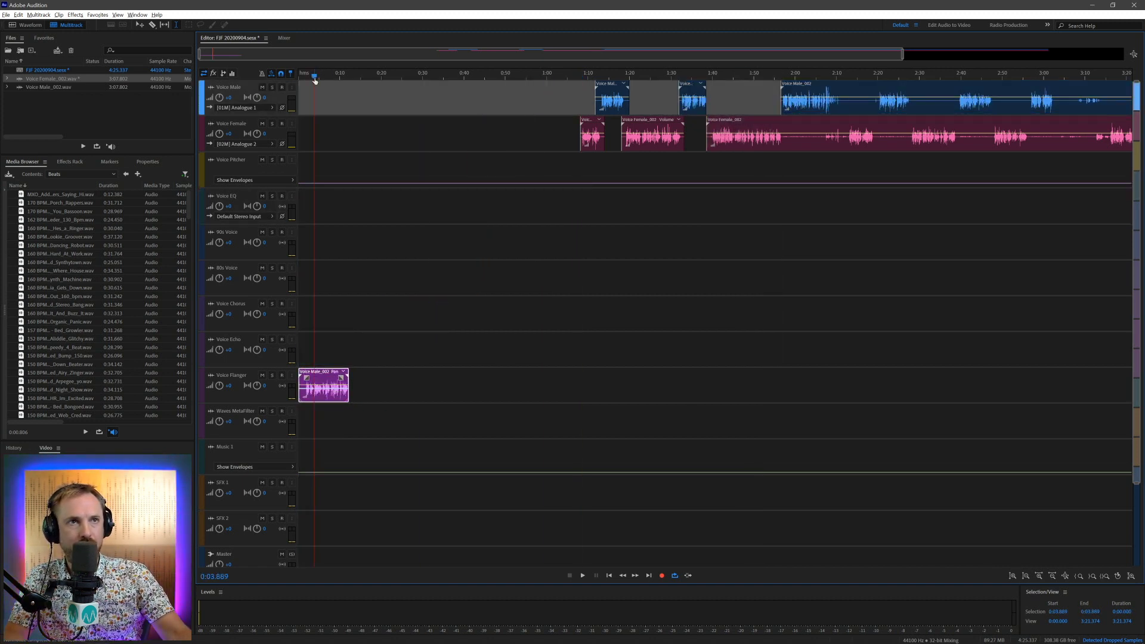
scroll(316, 79, "up", 4)
left_click_drag(337, 93, 338, 144)
left_click(312, 456)
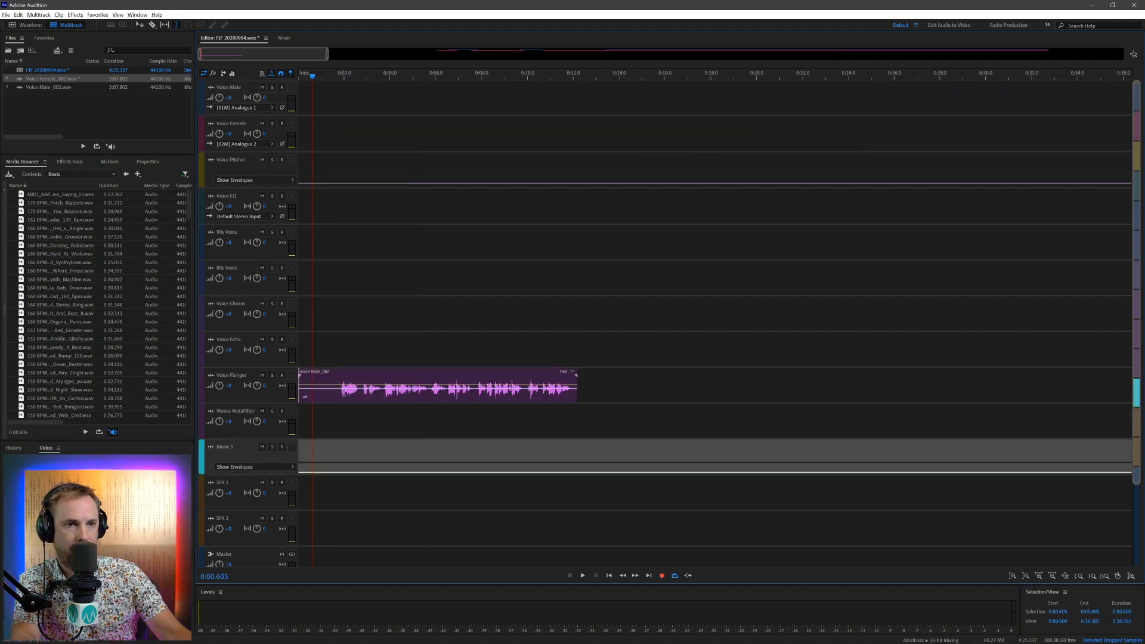
left_click_drag(339, 392, 298, 392)
key("Delete")
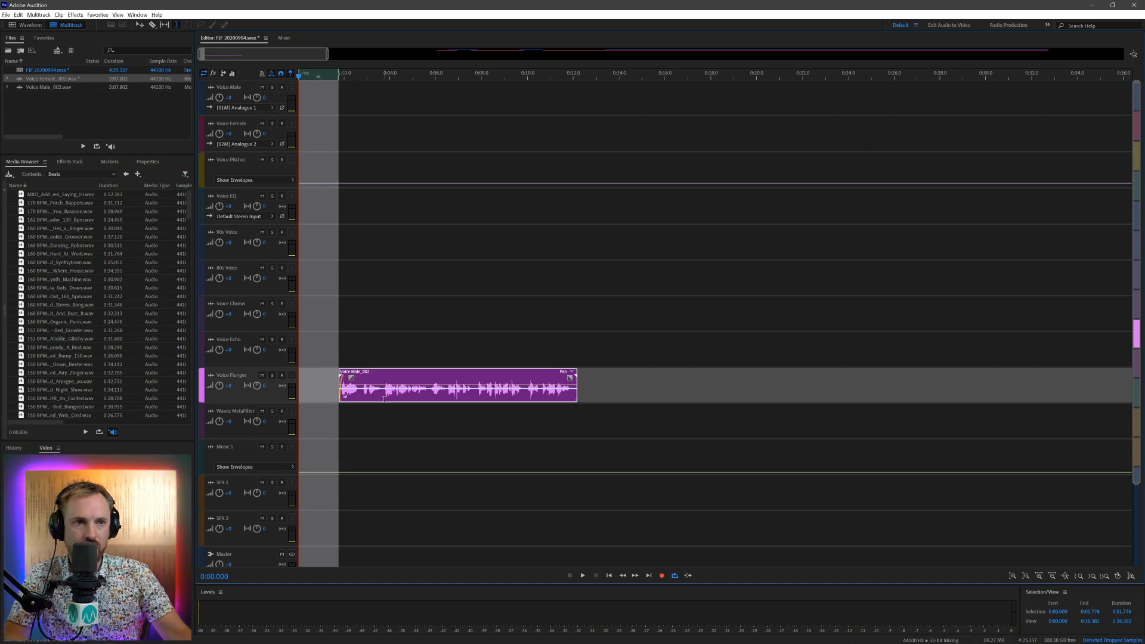
Step: Split the male voice clip on Voice Flanger at about 0:03.7, 0:05.7, 0:07.6 and 0:10.0
left_click(382, 394)
key("ctrl+k")
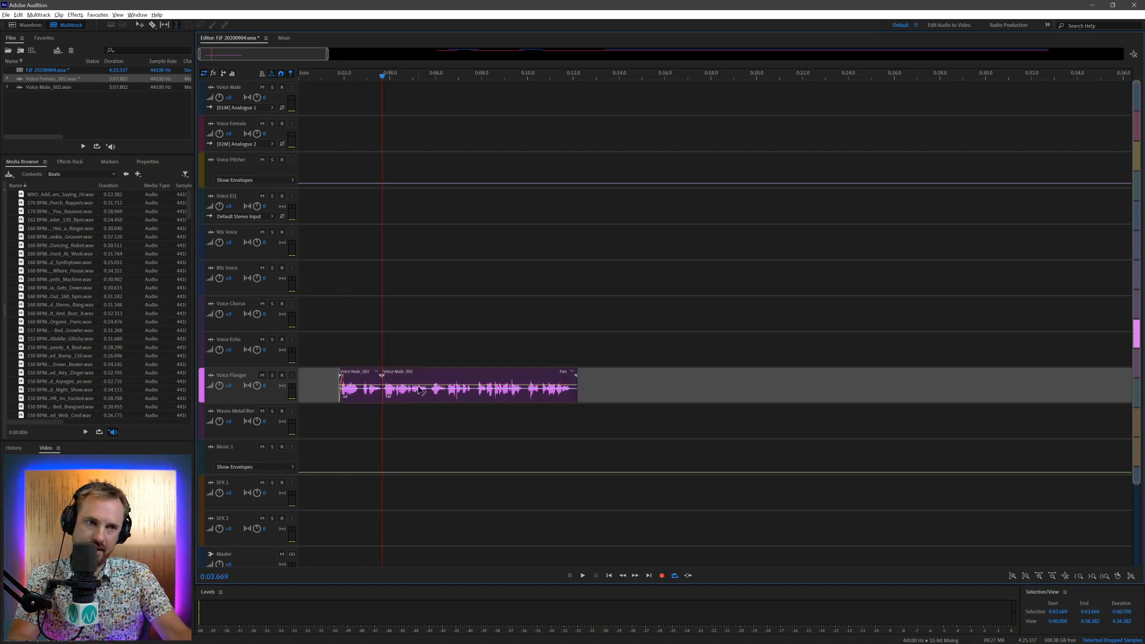
left_click(428, 394)
key("ctrl+k")
left_click(473, 394)
key("ctrl+k")
left_click(525, 396)
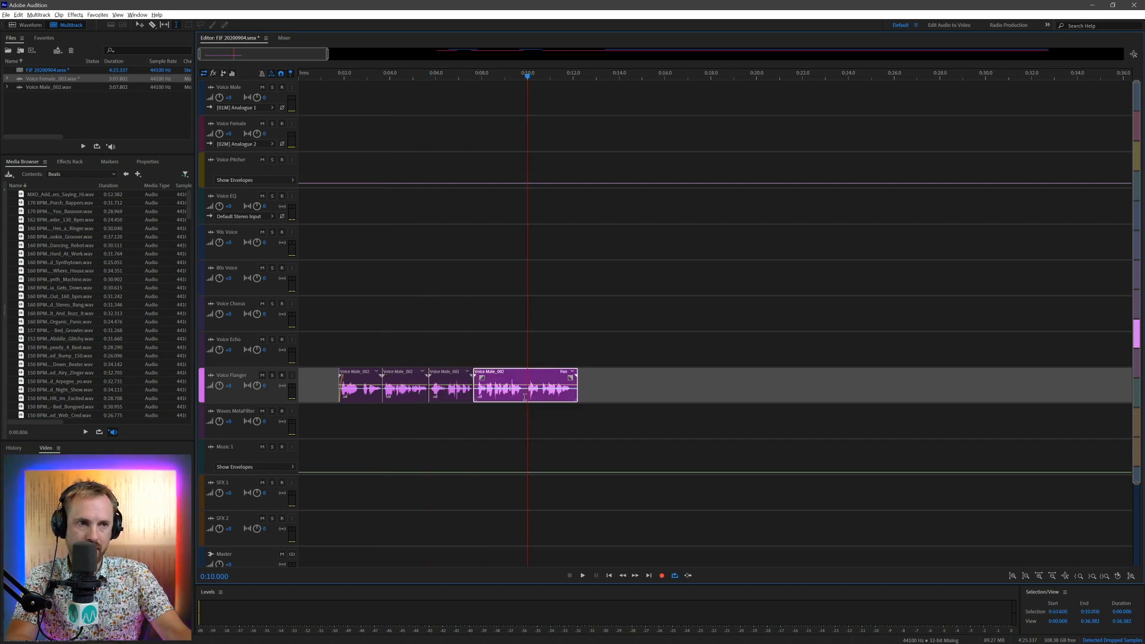
key("ctrl+k")
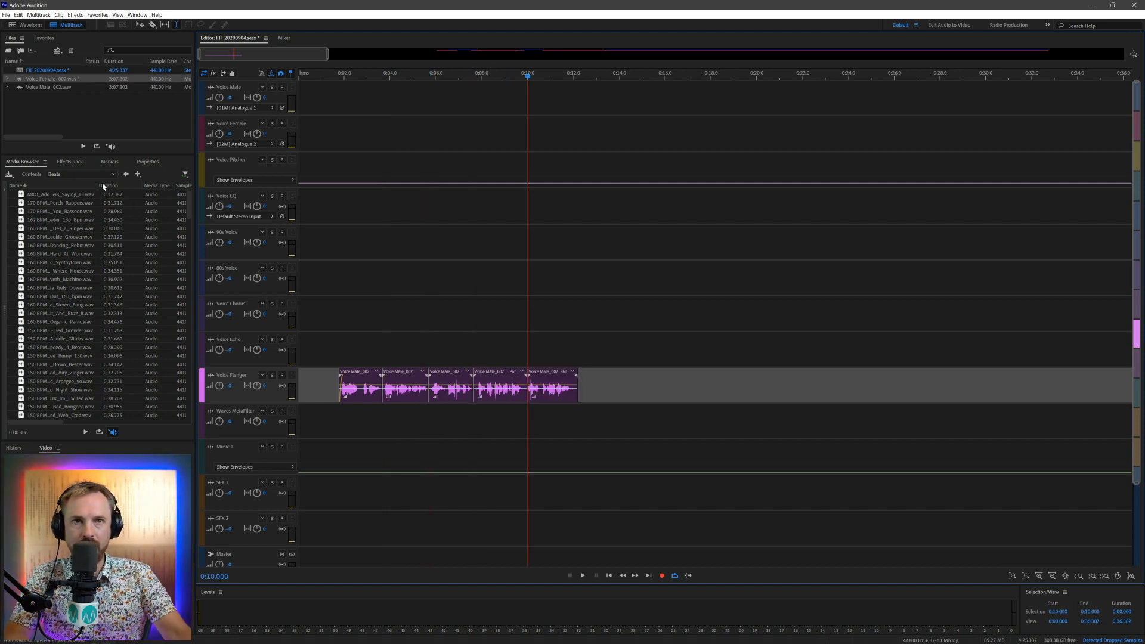
Step: Browse the production library to the Transition folder inside Sound Effects
left_click(125, 174)
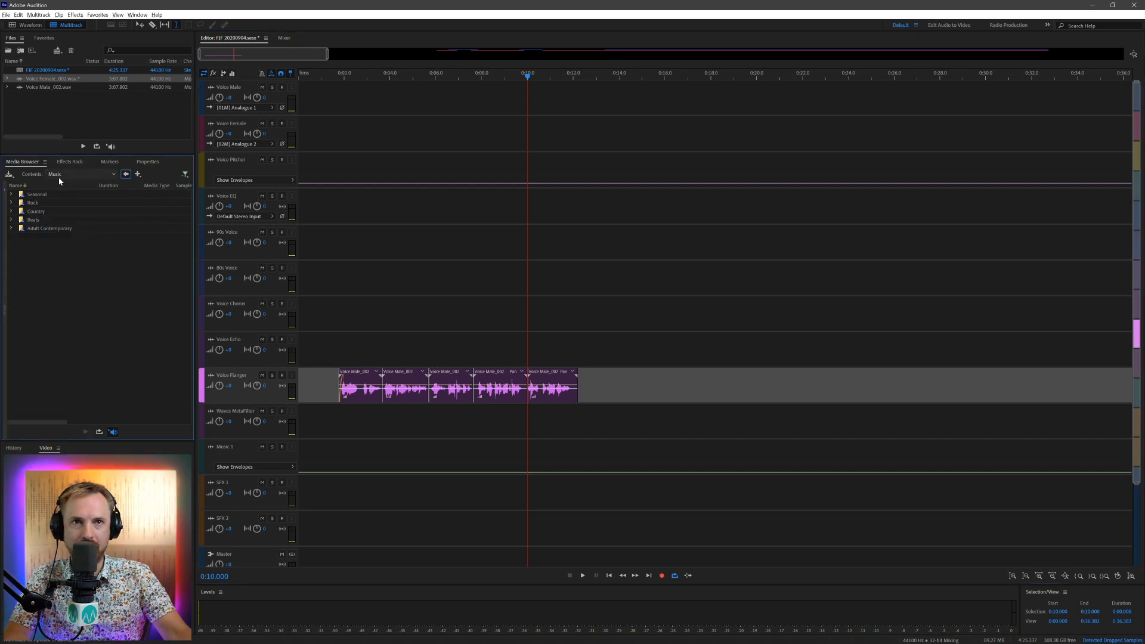
left_click(59, 176)
left_click(84, 194)
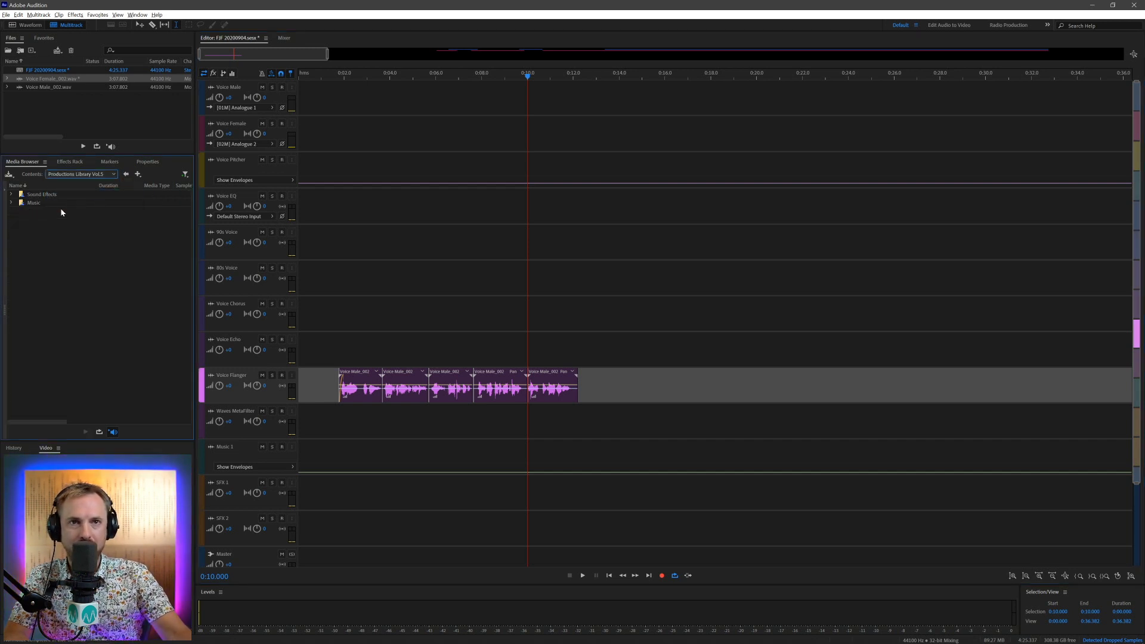
double_click(48, 197)
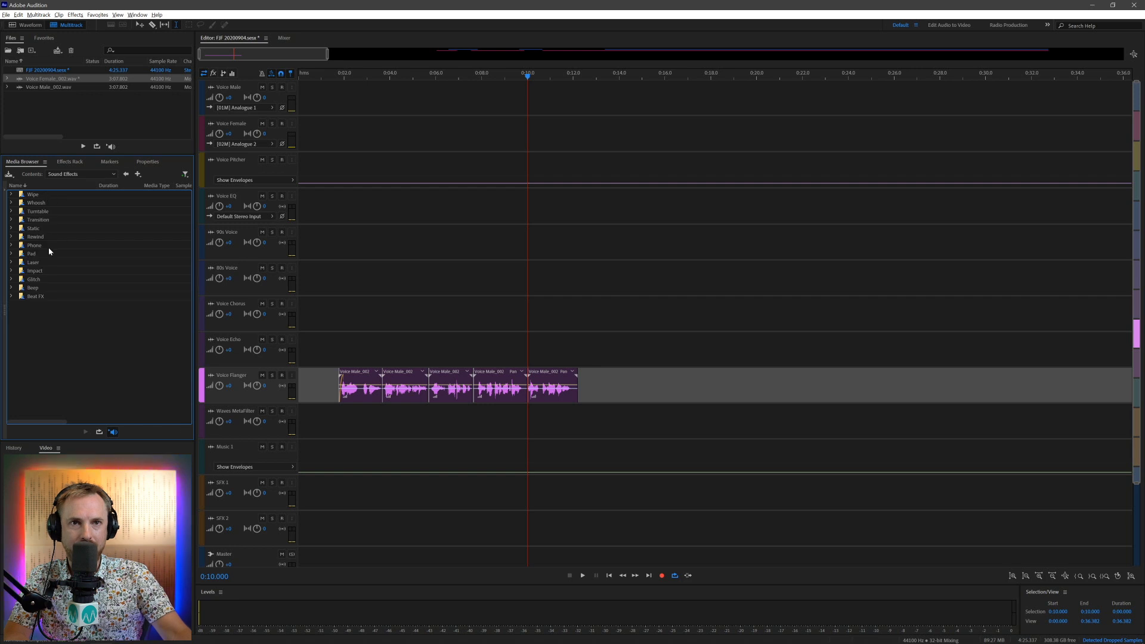
left_click(45, 263)
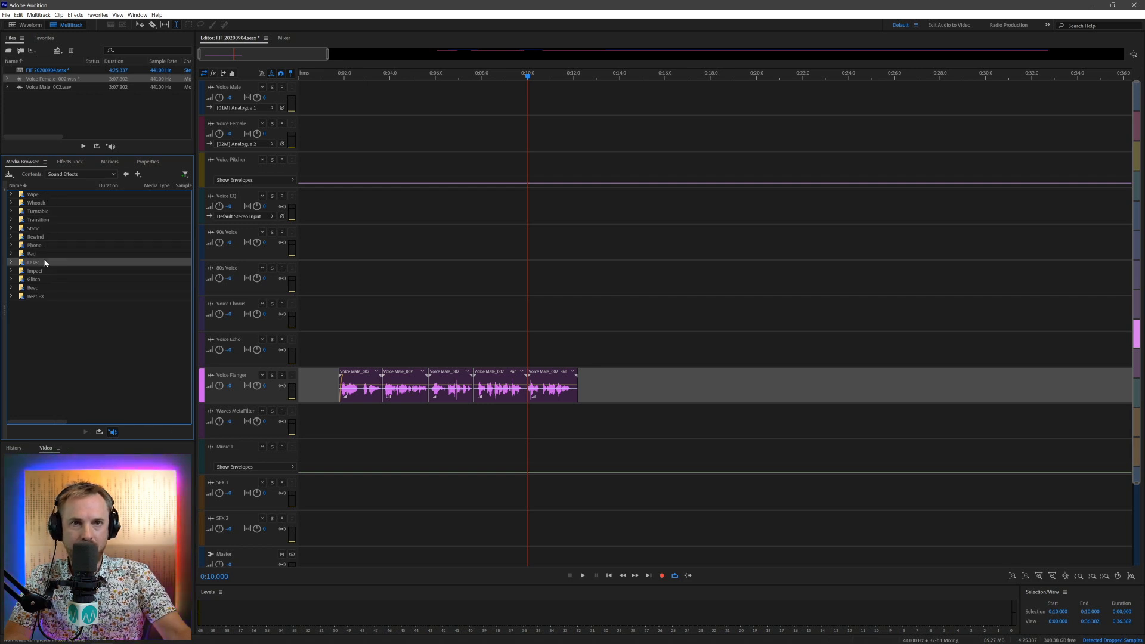
left_click(49, 221)
double_click(49, 222)
Step: Place FX_Scratchy_Transition_Wipe, FX_Totally_Broken and FX_Siren_Style on the SFX 1 track at about 0:01.3, 0:05.5 and 0:11.6
scroll(71, 298, "down", 2)
left_click_drag(74, 299, 333, 493)
left_click(385, 449)
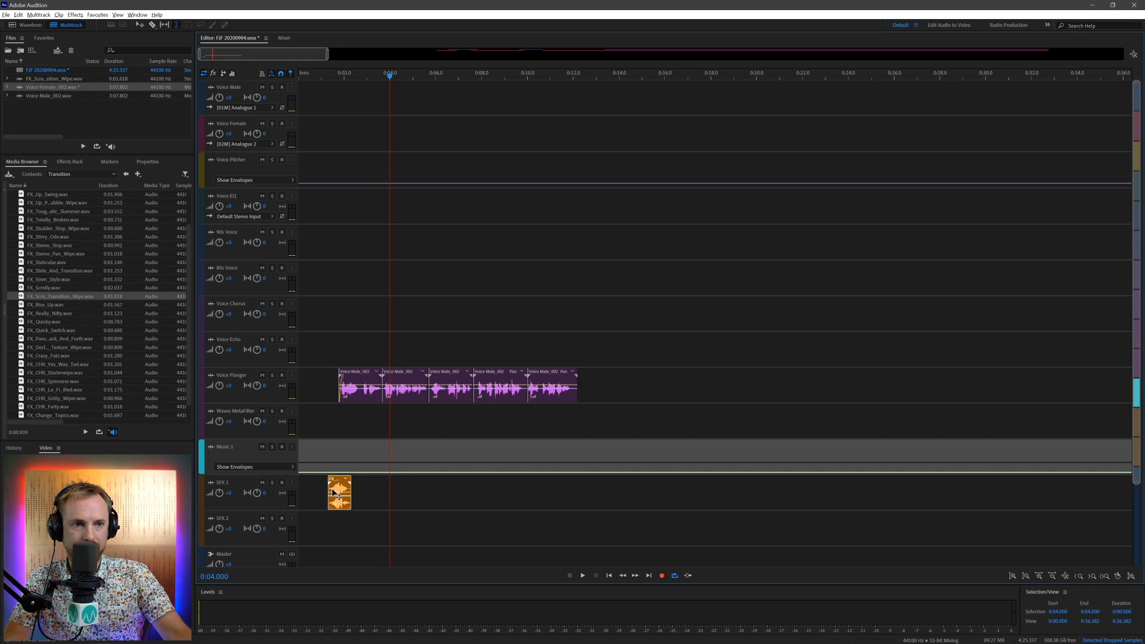
left_click(83, 220)
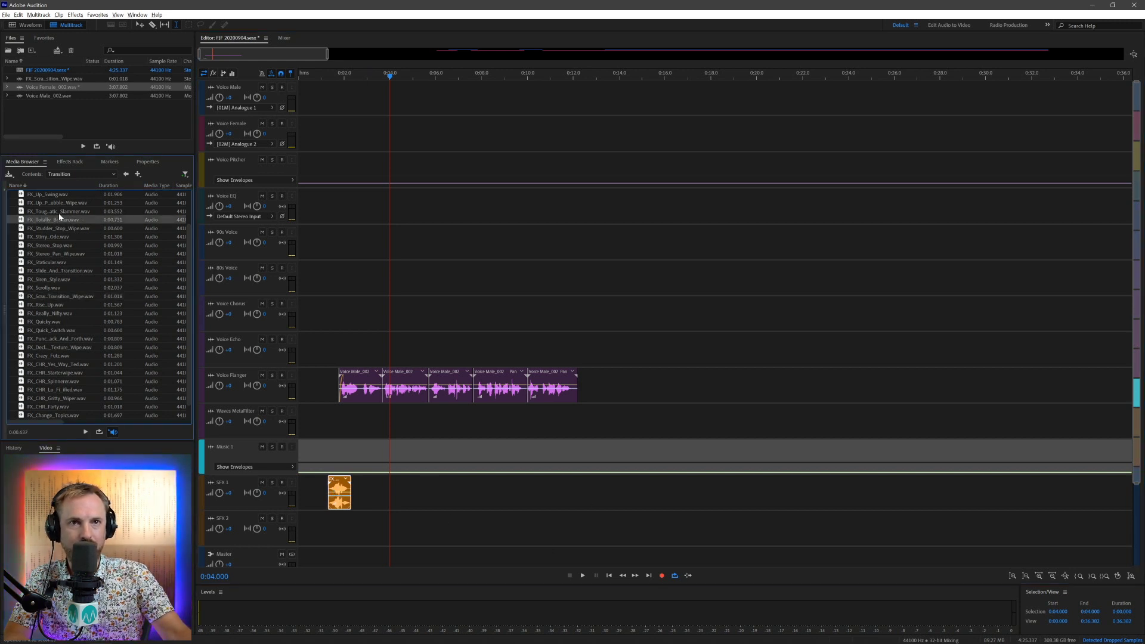
left_click_drag(40, 216, 424, 486)
left_click(75, 278)
left_click_drag(75, 277, 564, 491)
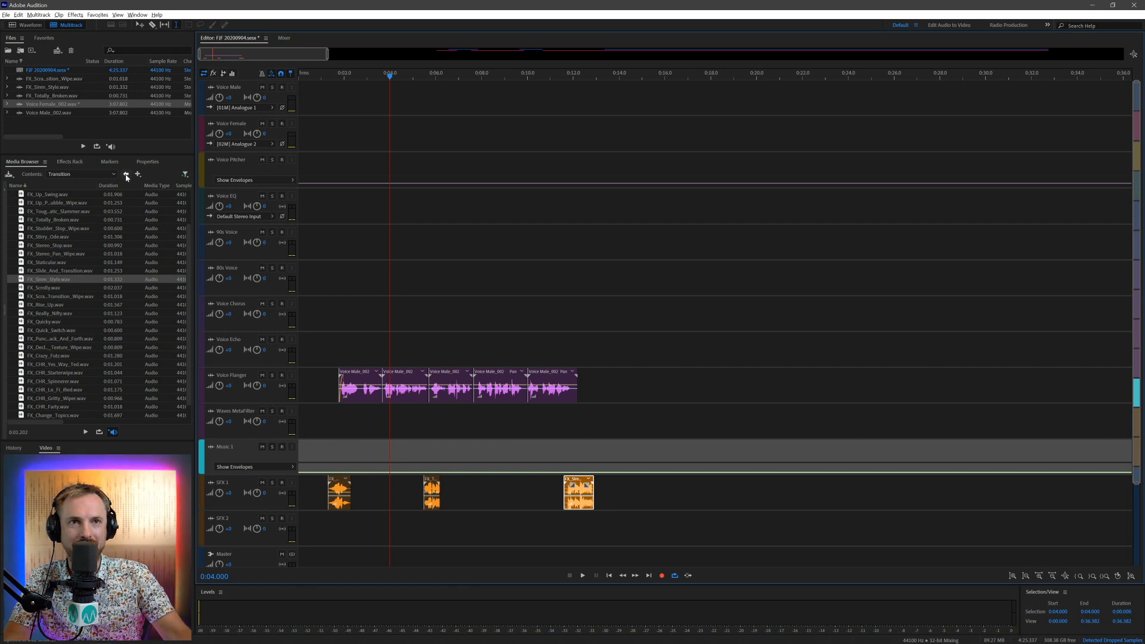
Step: Find the 130 BPM Bed_Deeper_Beater in the library's Music Beats folder and place it on Music 1 at the voice's start
left_click(126, 175)
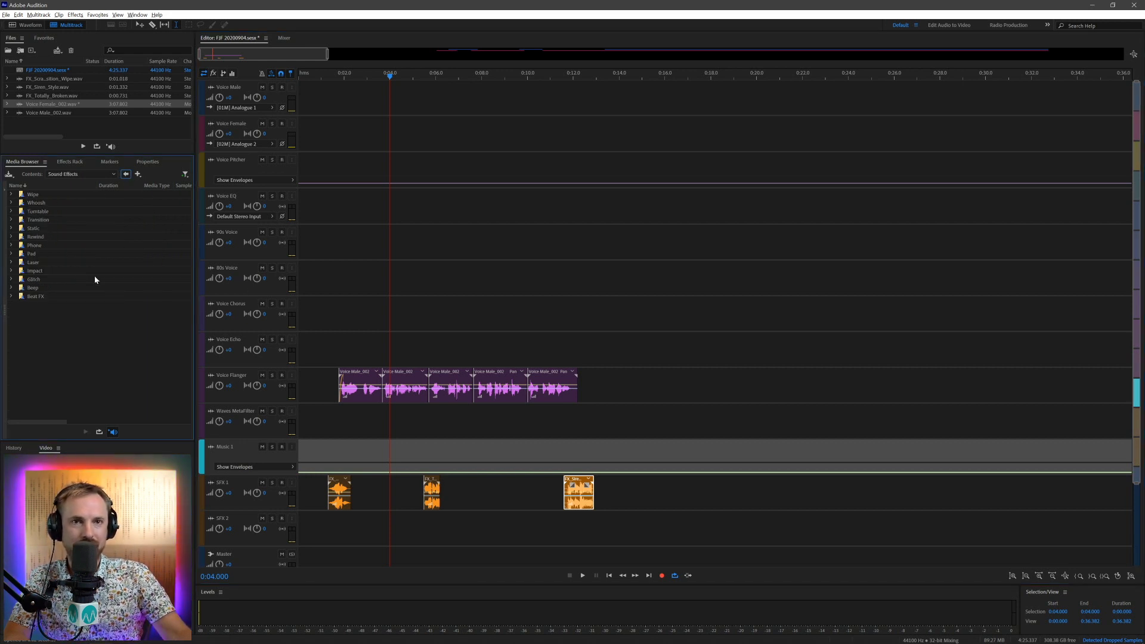
left_click(126, 175)
double_click(42, 206)
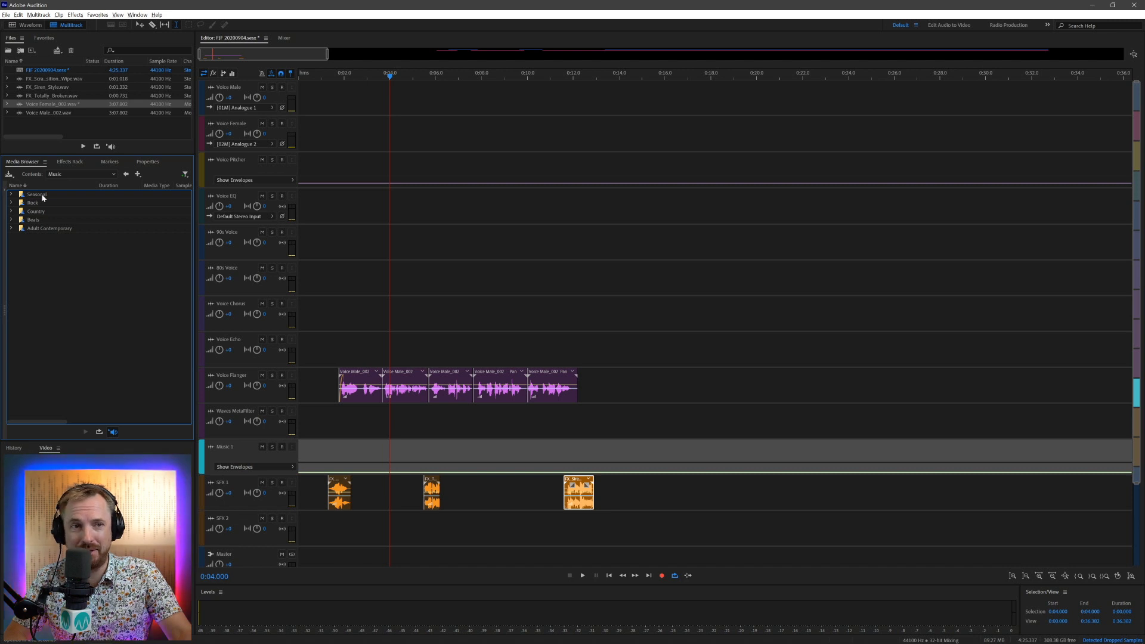
double_click(33, 219)
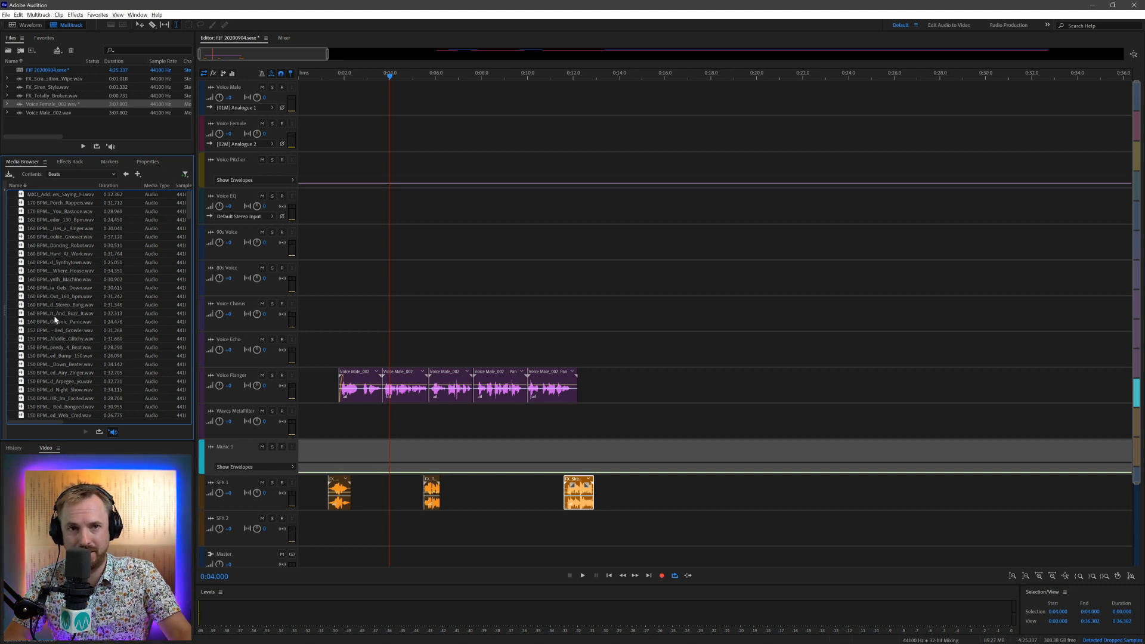
left_click_drag(57, 322, 119, 536)
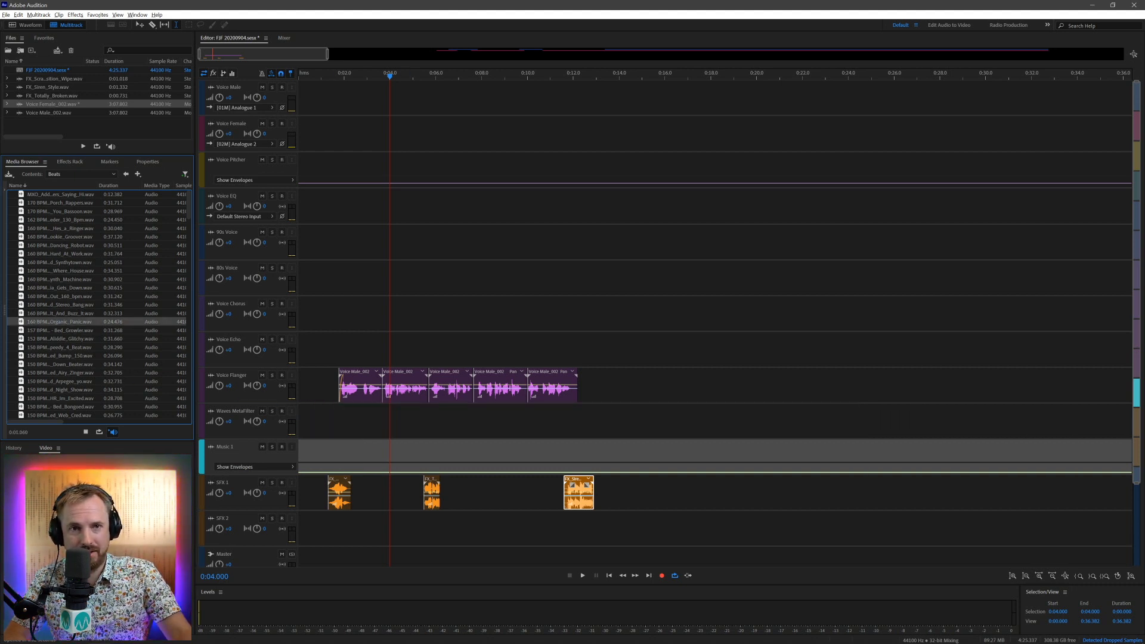
scroll(80, 341, "down", 5)
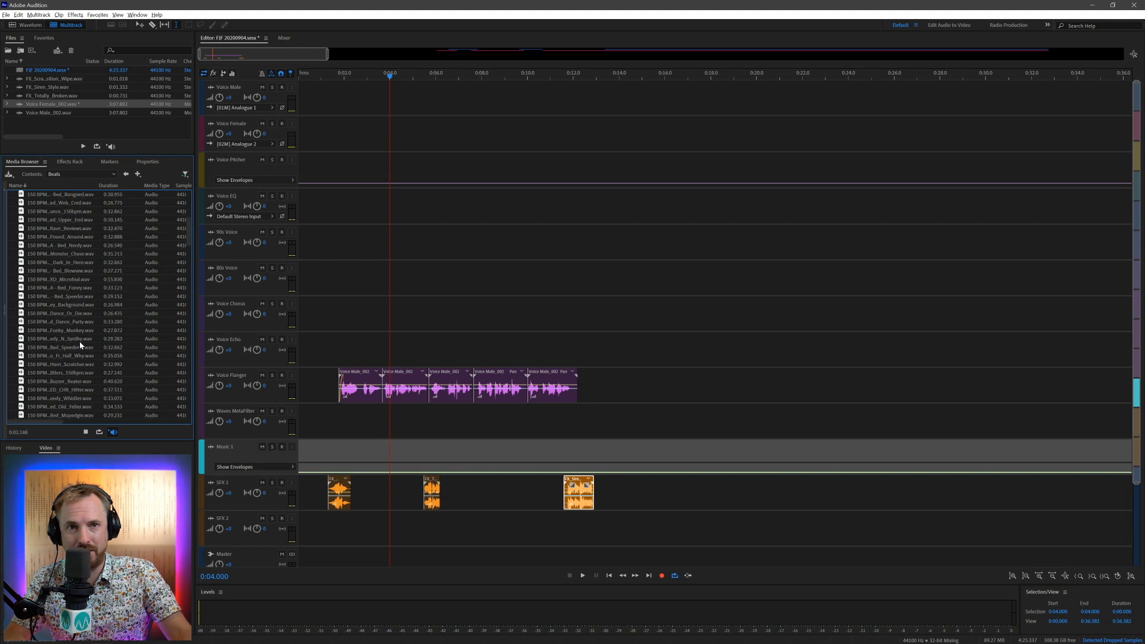
scroll(79, 341, "down", 15)
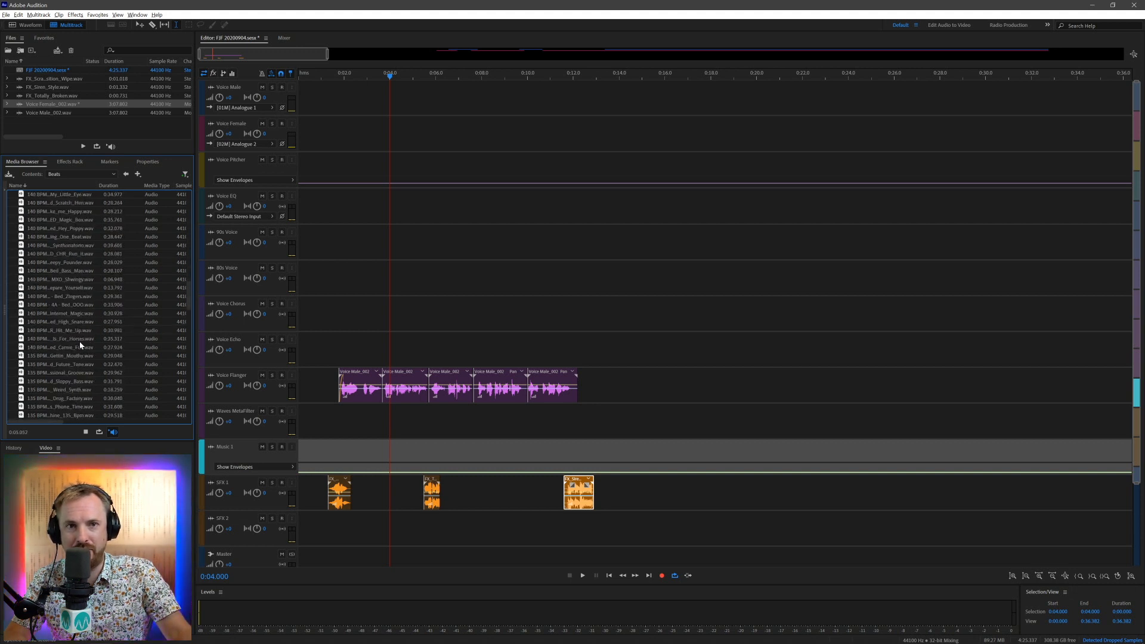
left_click_drag(80, 341, 339, 463)
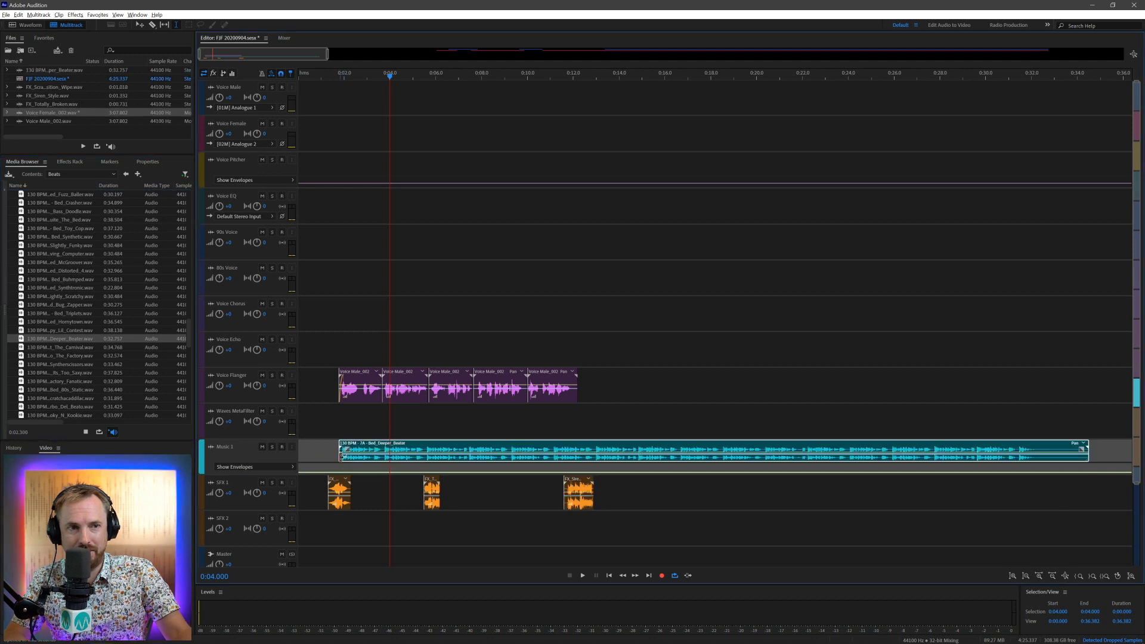
Step: Play the arrangement from about 0:01.3 to hear the voice with the music and sound effects
left_click(328, 434)
key("space")
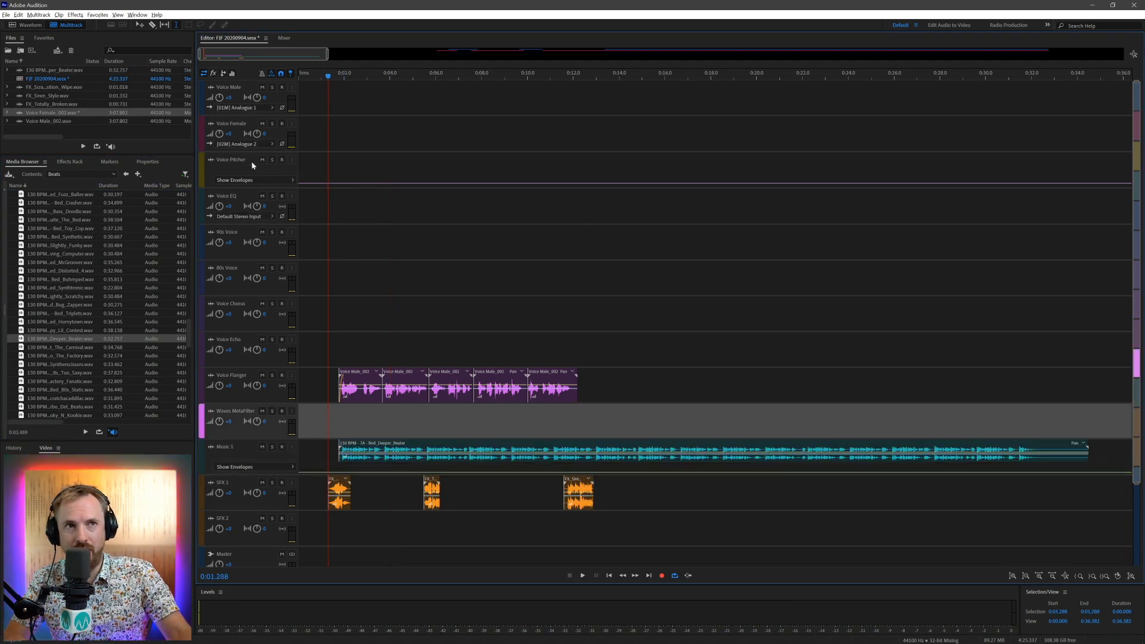
scroll(312, 72, "up", 3)
key("space")
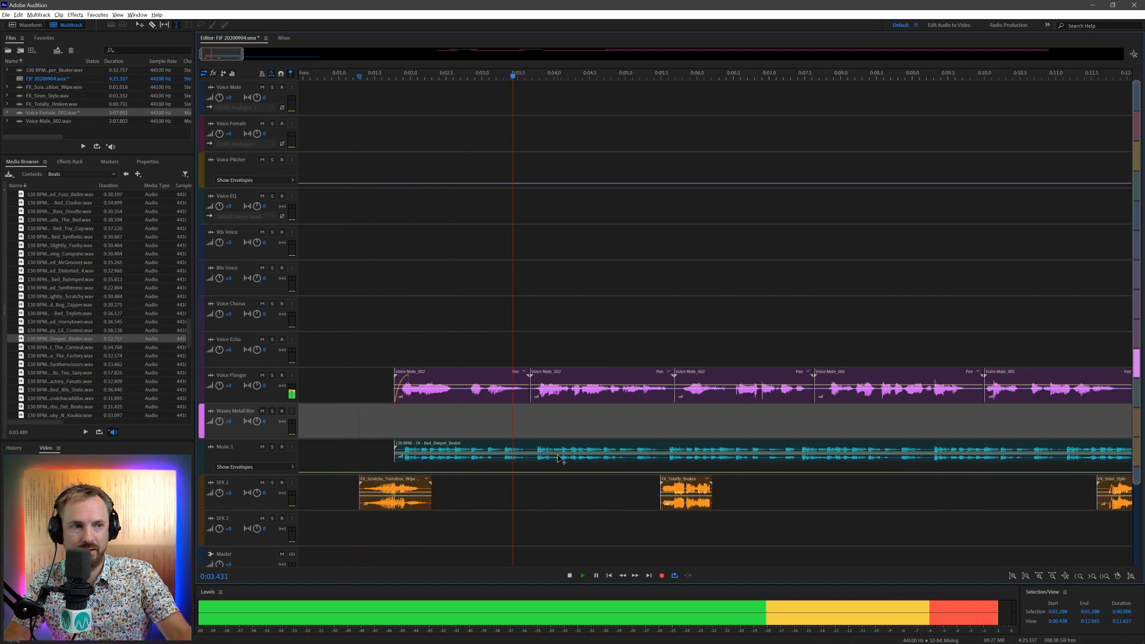
key("space")
Step: Split the first voice clip on Voice Flanger at about 0:02.75 and move its second part down to the Waves MetaFilter track
left_click(464, 394)
key("ctrl+k")
left_click_drag(478, 374, 478, 412)
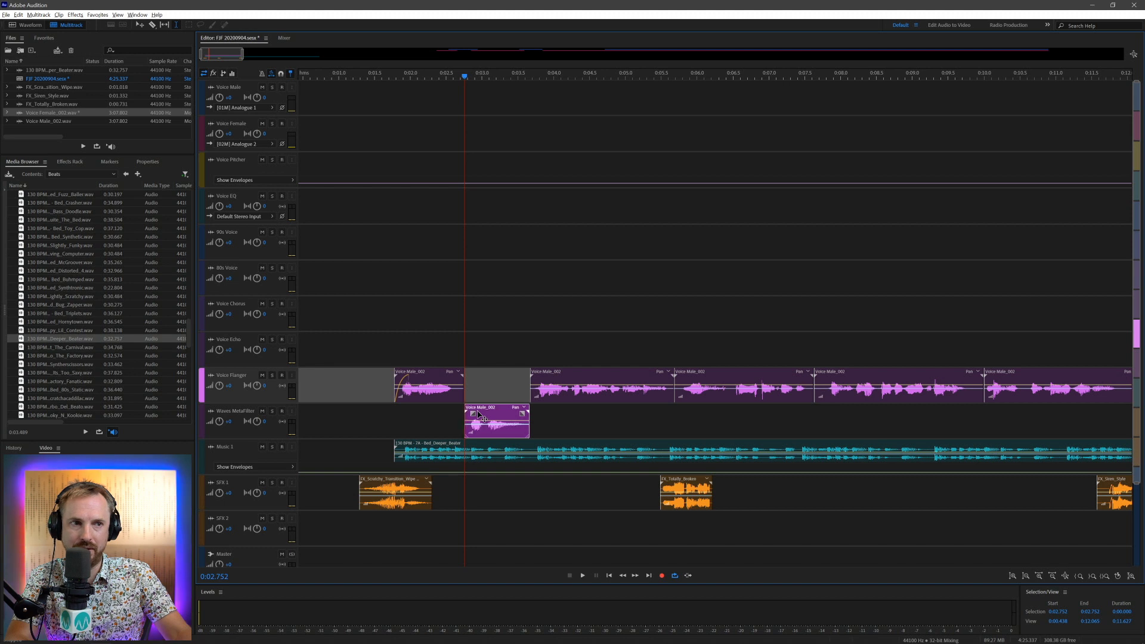
Step: Add the Waves MetaFilter Stereo plug-in as a clip effect in the first slot for the phrase on the Waves MetaFilter track
left_click(489, 412)
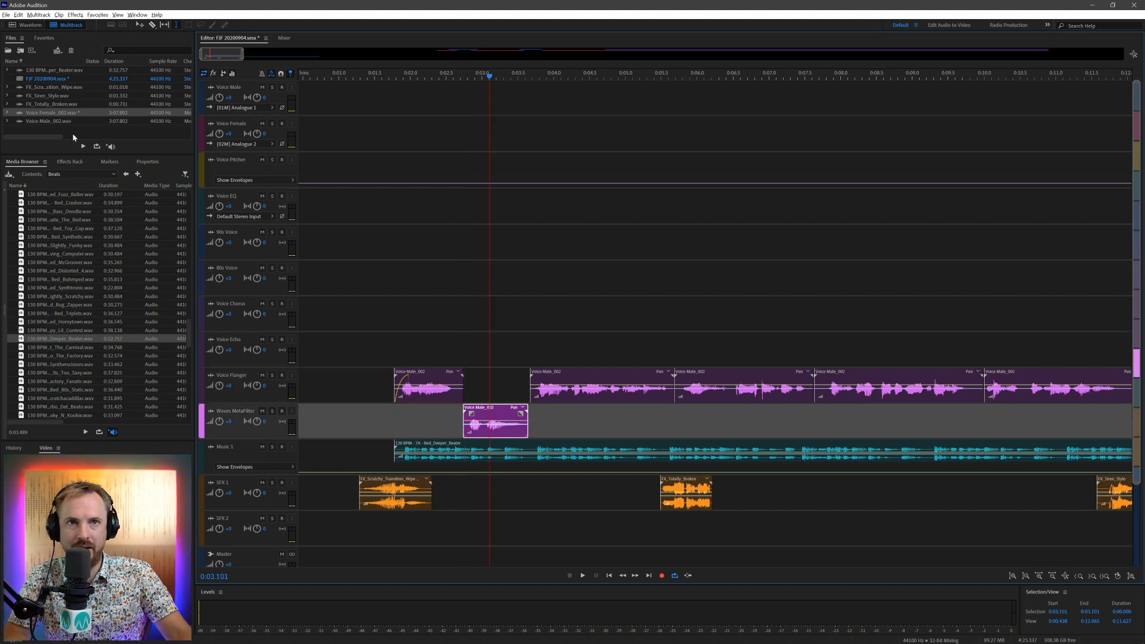
left_click(70, 161)
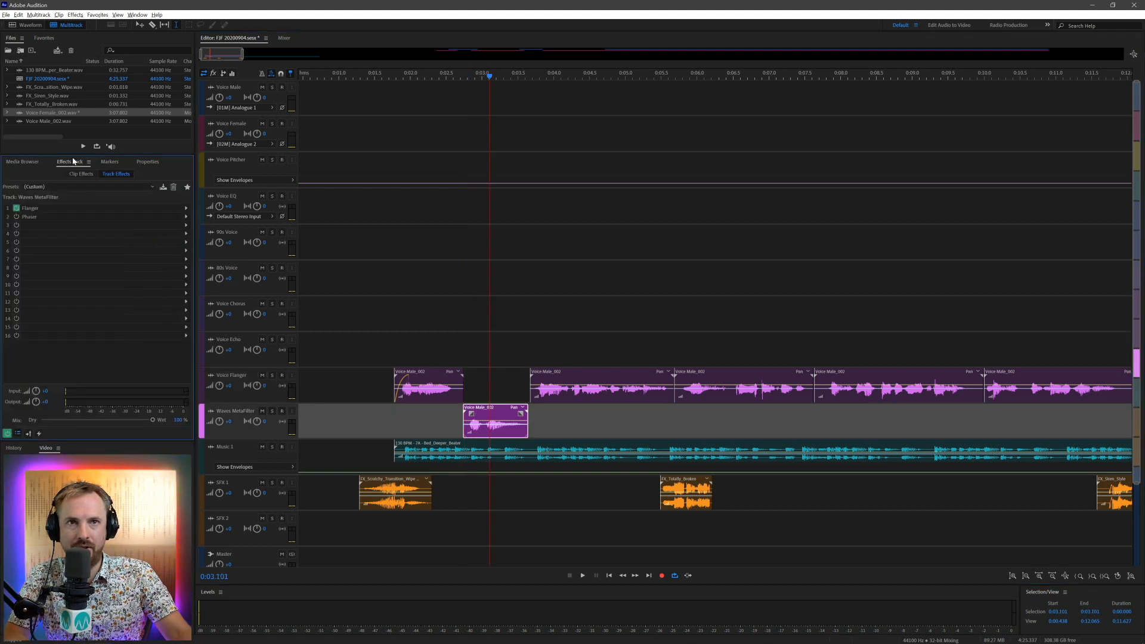
left_click(189, 209)
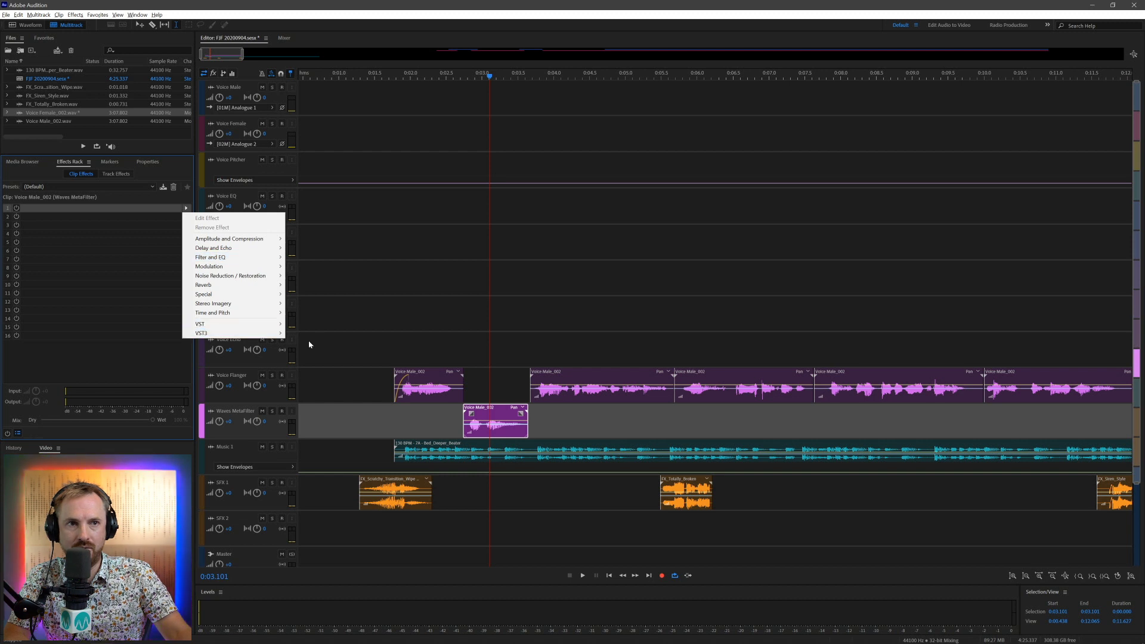
mouse_move(274, 332)
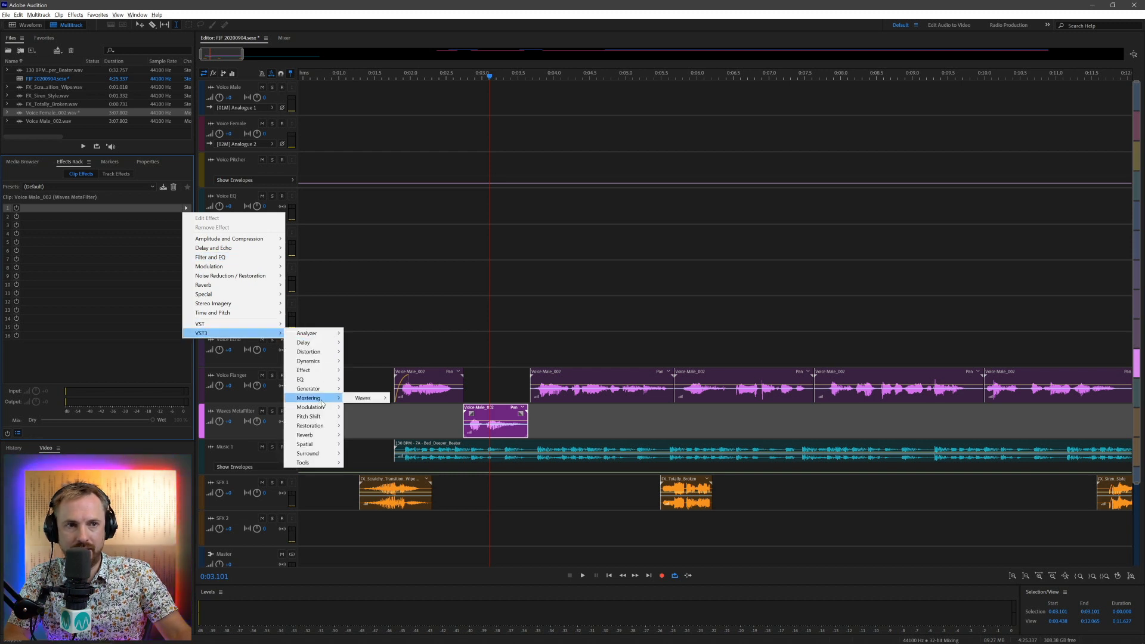
mouse_move(322, 408)
mouse_move(362, 416)
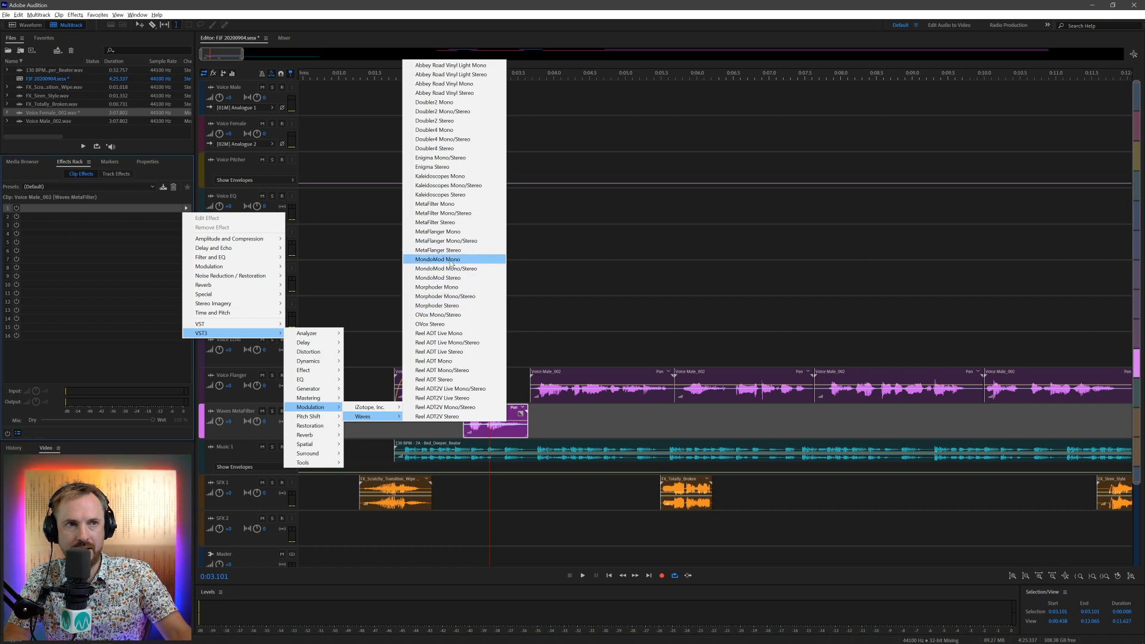
left_click(444, 222)
Step: Play from about 0:02.25 to hear the phrase through MetaFilter with its initial settings
key("space")
left_click(428, 75)
key("space")
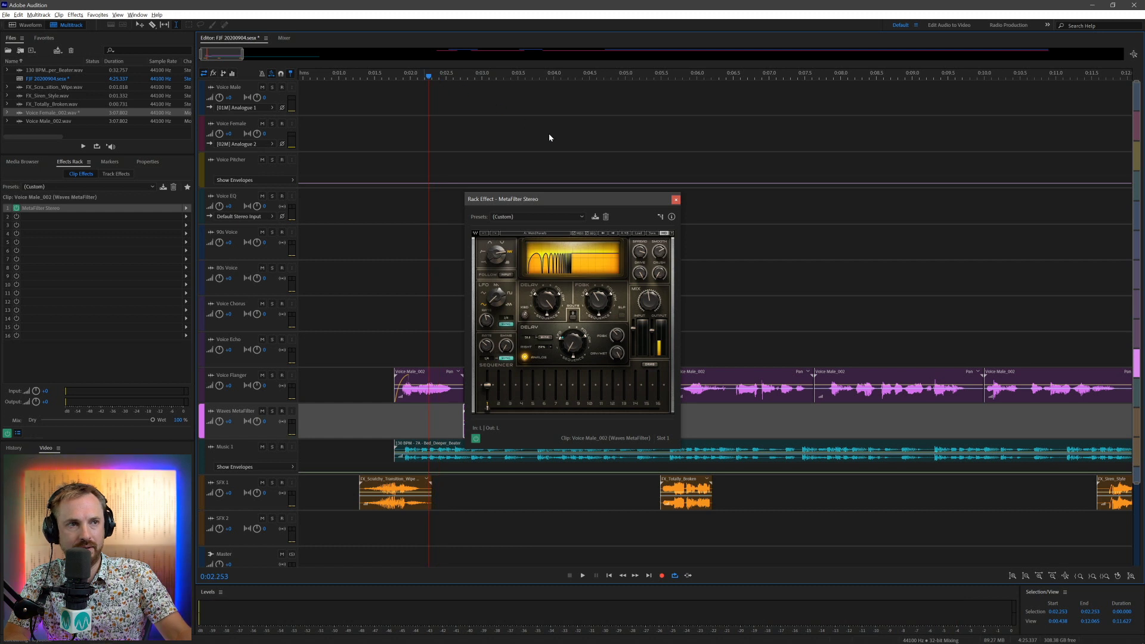
key("space")
key("space")
Step: Load MetaFilter's SingAlong preset from the Temporal group and audition the phrase with it
left_click(638, 233)
left_click(639, 234)
left_click(638, 234)
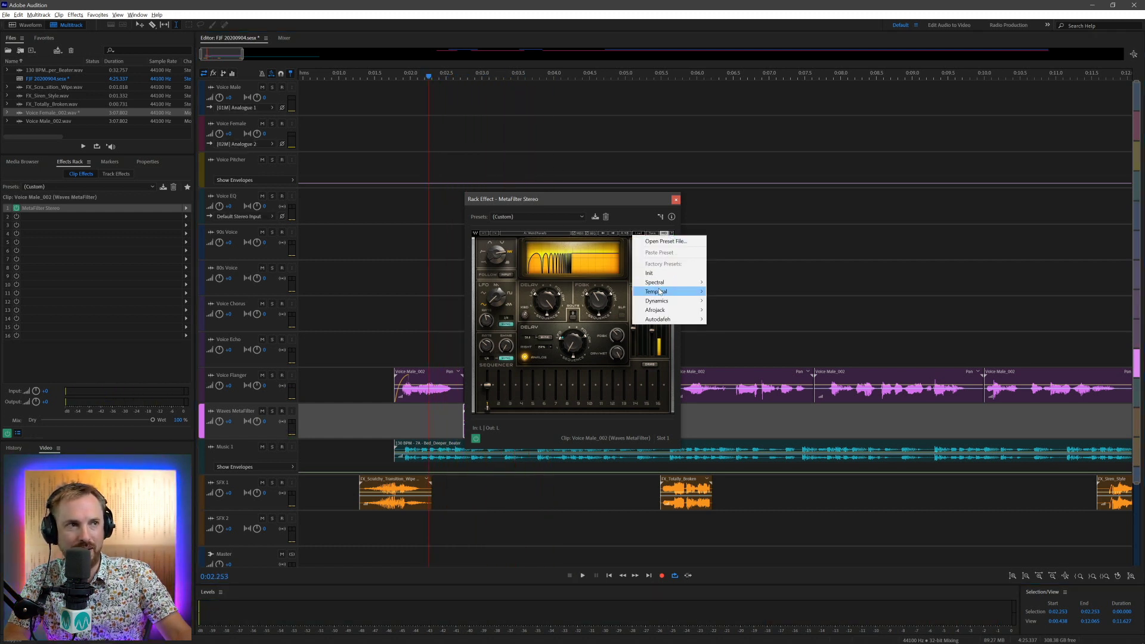
mouse_move(663, 292)
left_click(755, 339)
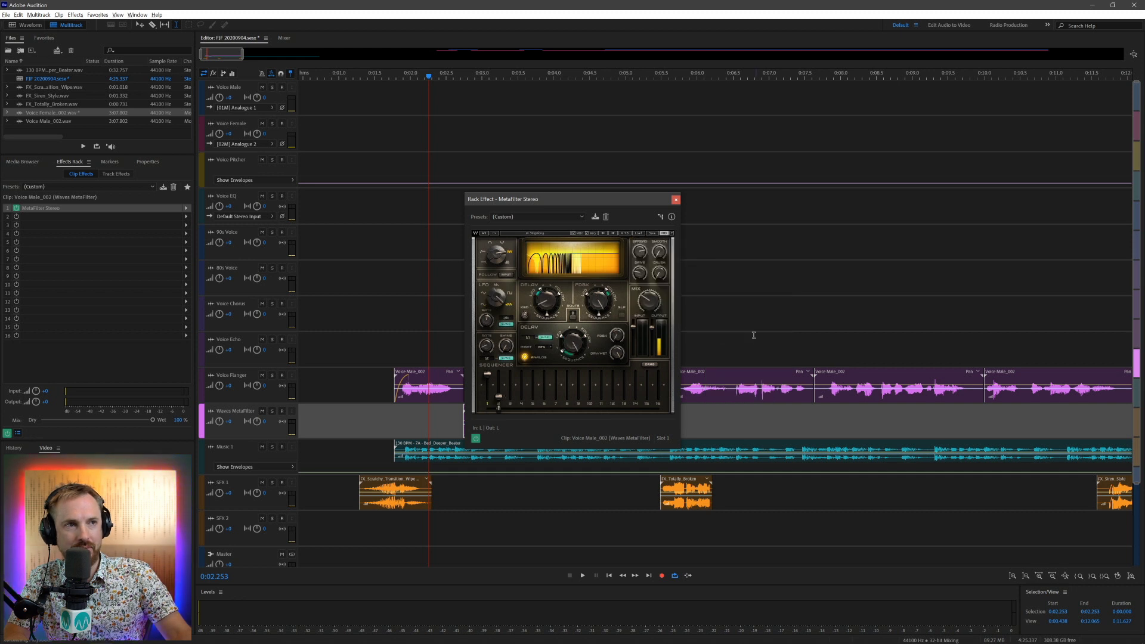
key("space")
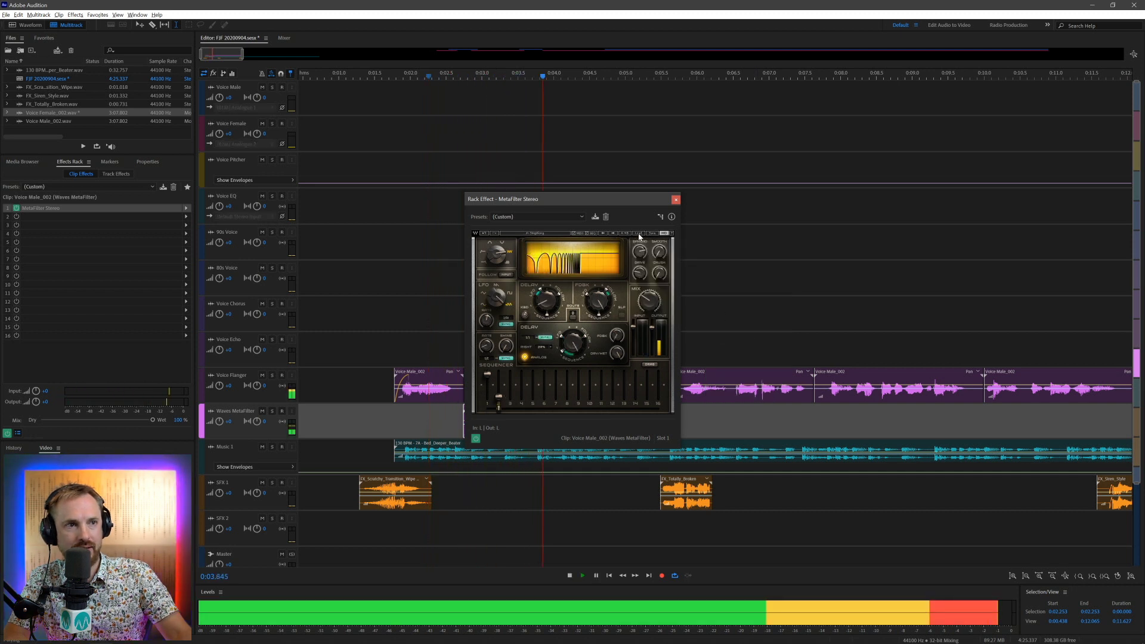
key("space")
Step: Switch MetaFilter to the Old Tape Saturation preset and audition the phrase with it
left_click(638, 235)
mouse_move(663, 292)
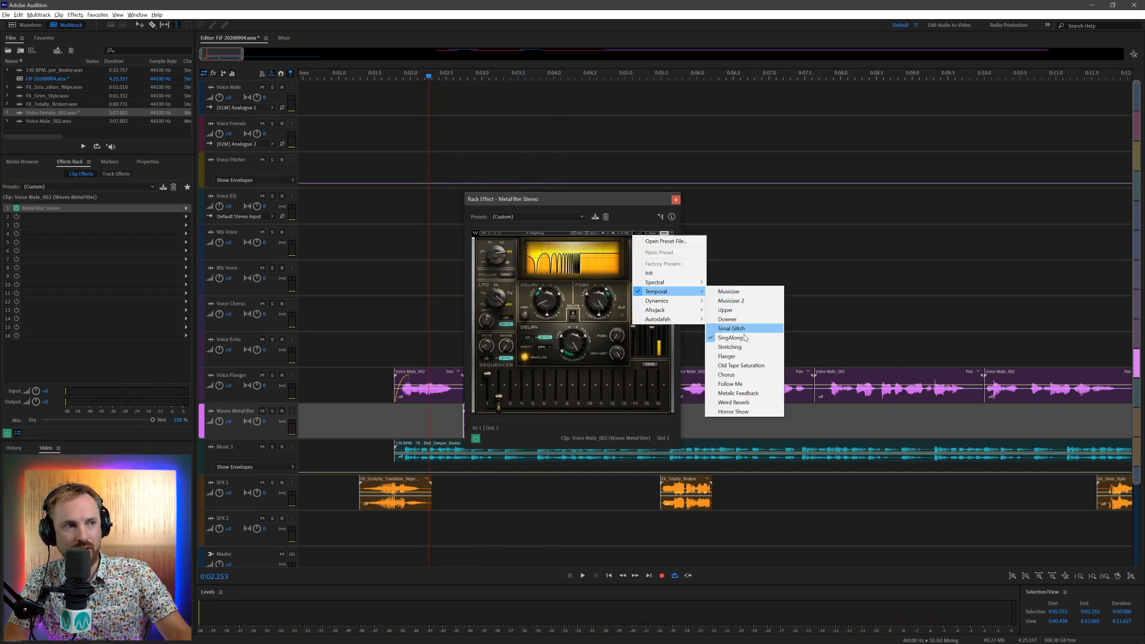
left_click(740, 365)
key("space")
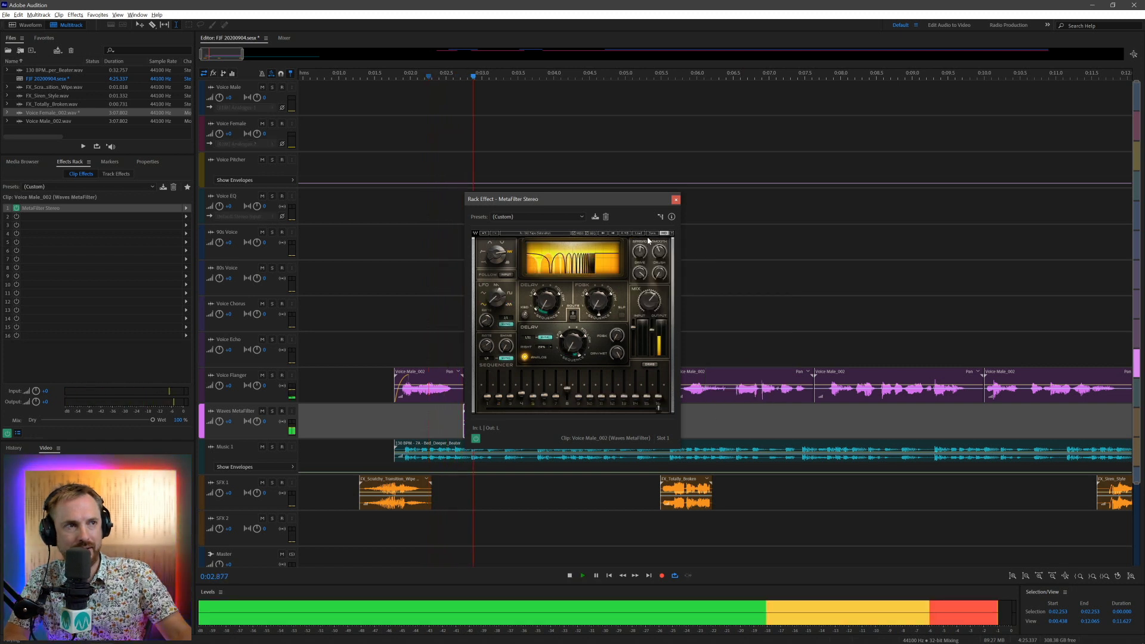
key("space")
Step: Load a MetaFilter preset from the Dynamics group and audition the phrase with it
left_click(639, 235)
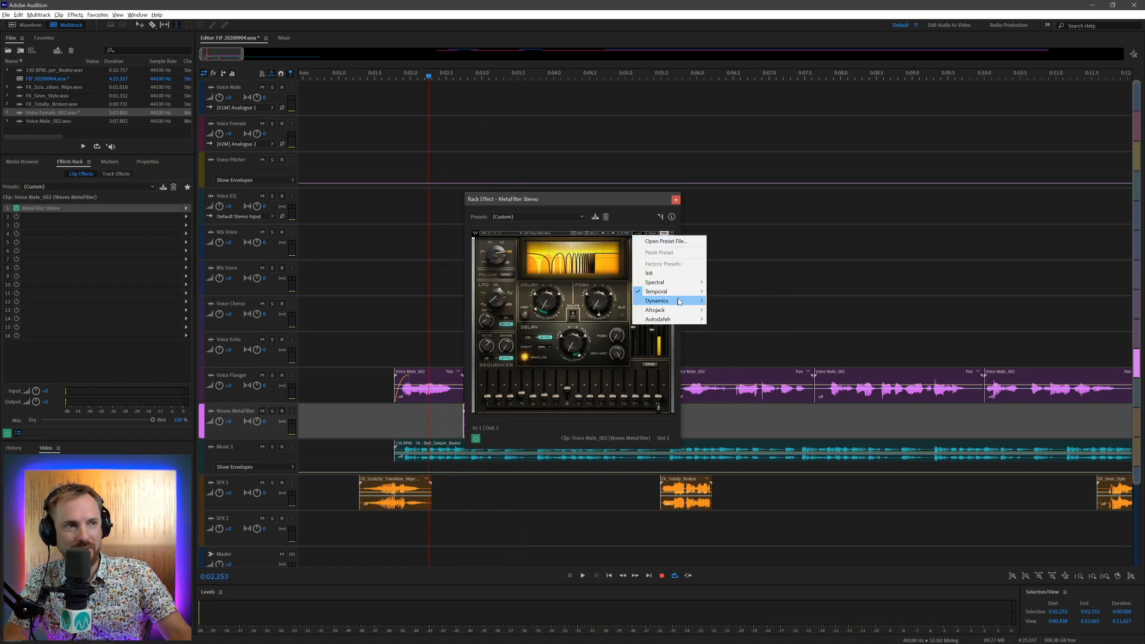
mouse_move(674, 300)
left_click(730, 383)
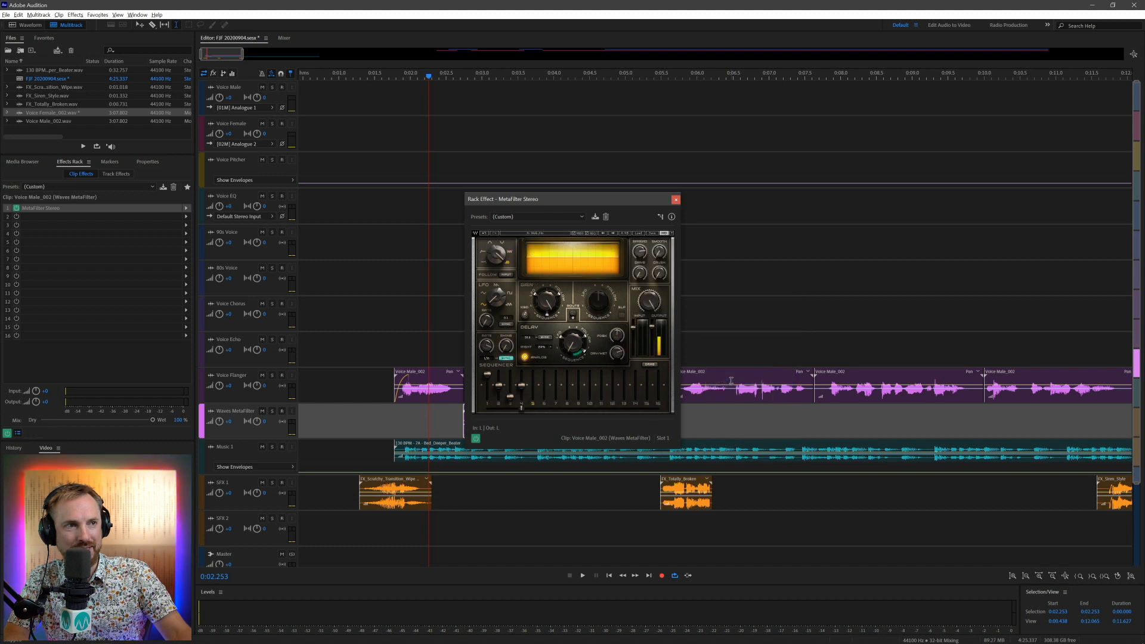
key("space")
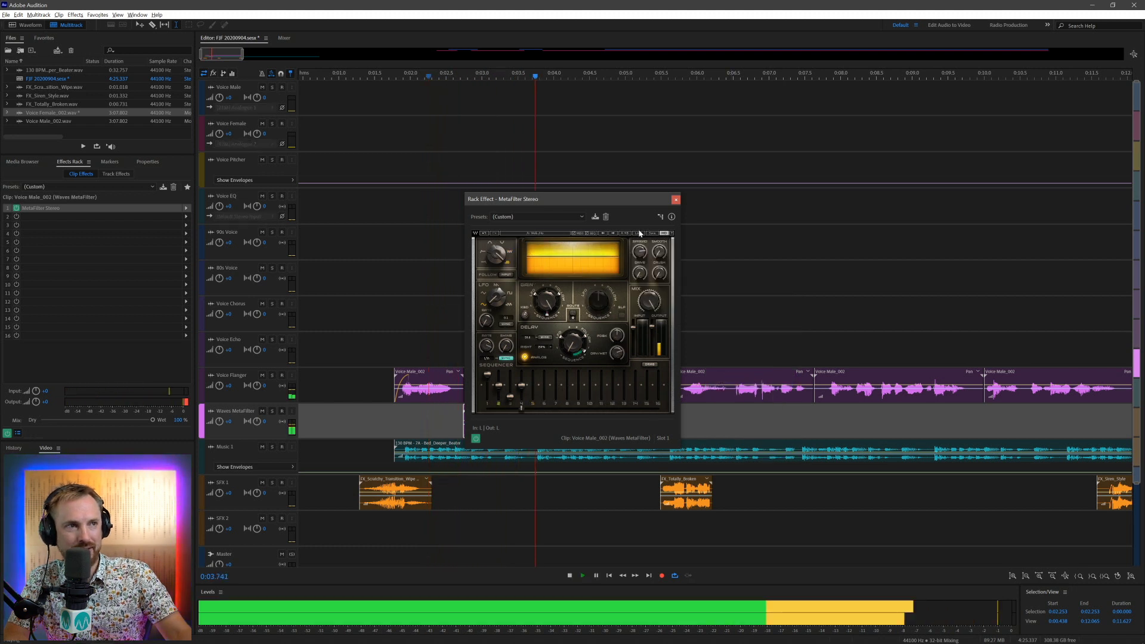
key("space")
Step: Copy the phrase from Waves MetaFilter up into the gap on Voice Flanger and lower the volume envelope of the Waves MetaFilter clip
left_click_drag(589, 199, 682, 174)
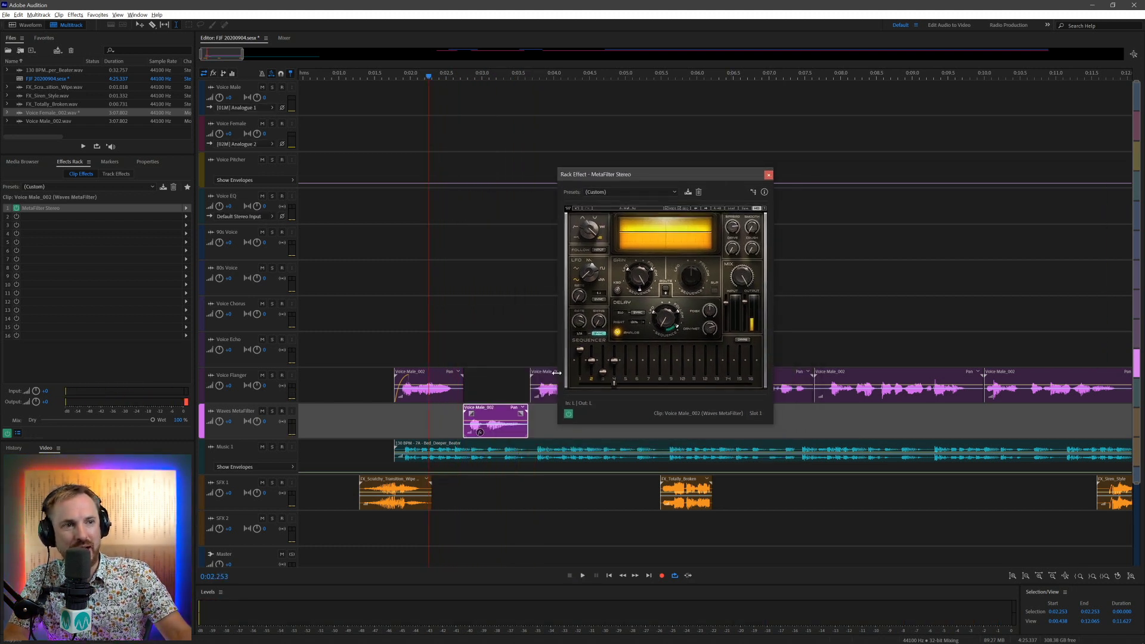
mouse_move(478, 409)
left_mouse_down()
mouse_move(477, 386)
mouse_move(484, 397)
left_mouse_up()
left_click(472, 416)
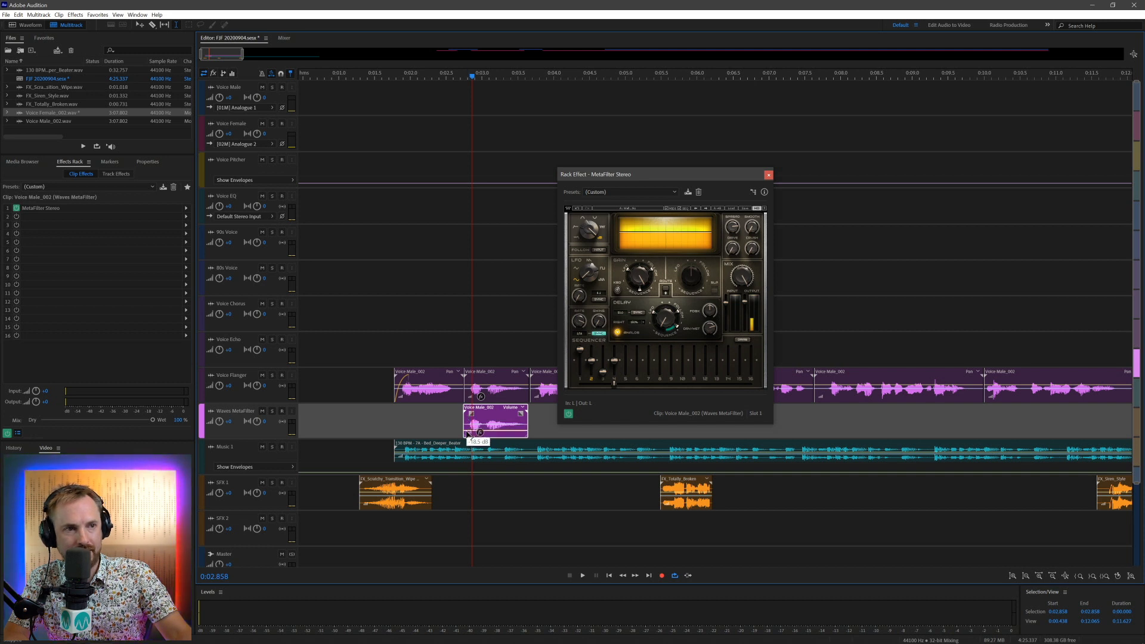
Step: Play from about 0:01.45 to check the blend of the two layered phrase clips
key("space")
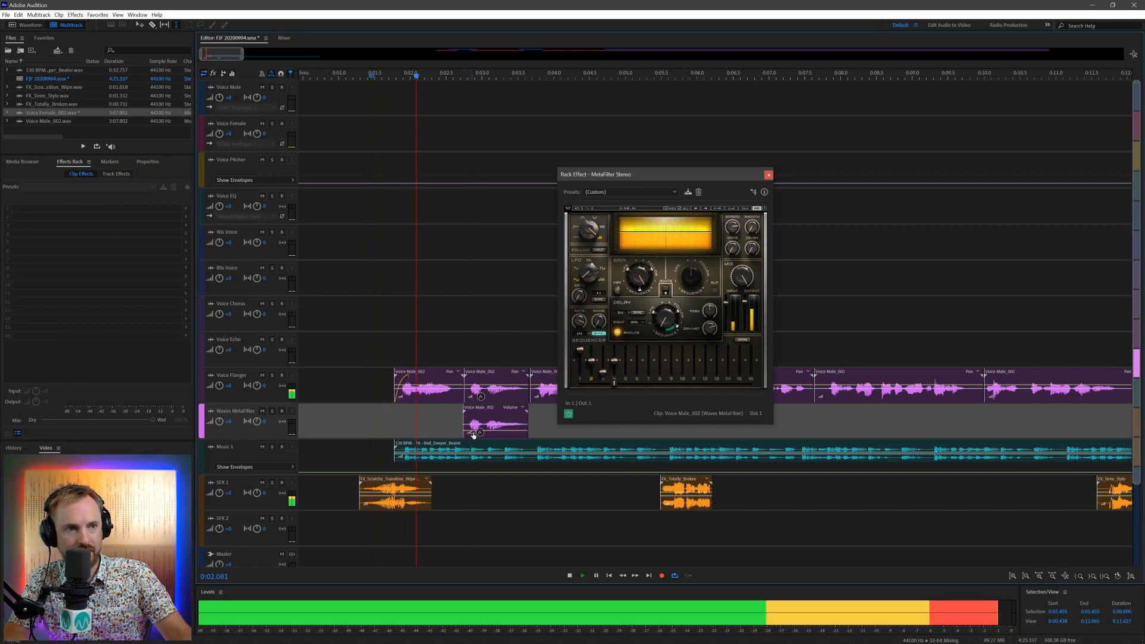
key("space")
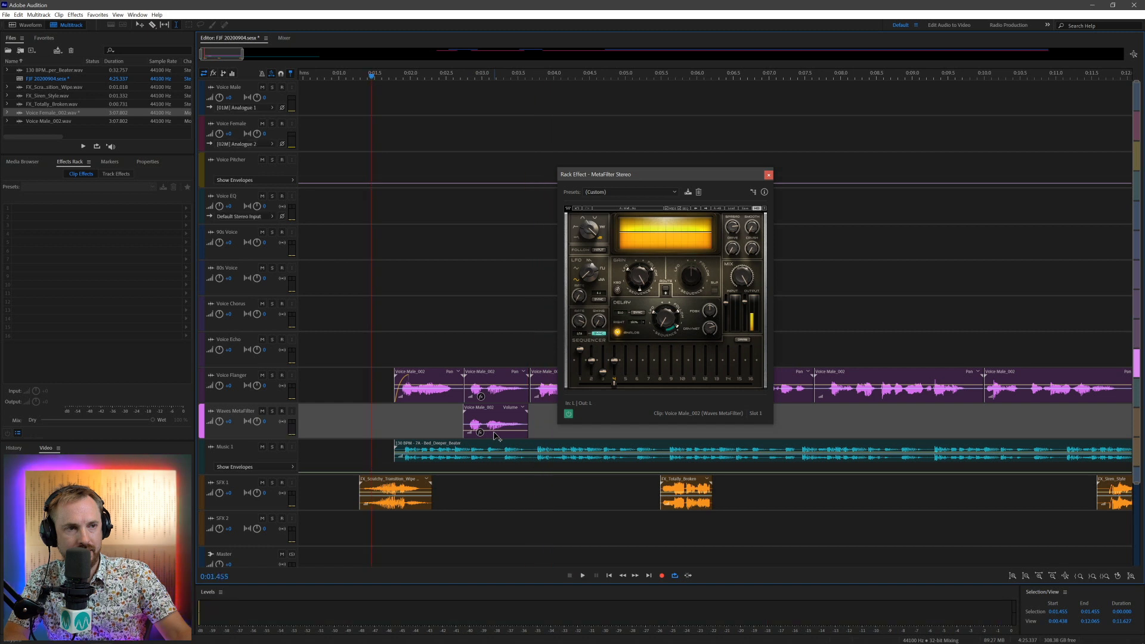
key("space")
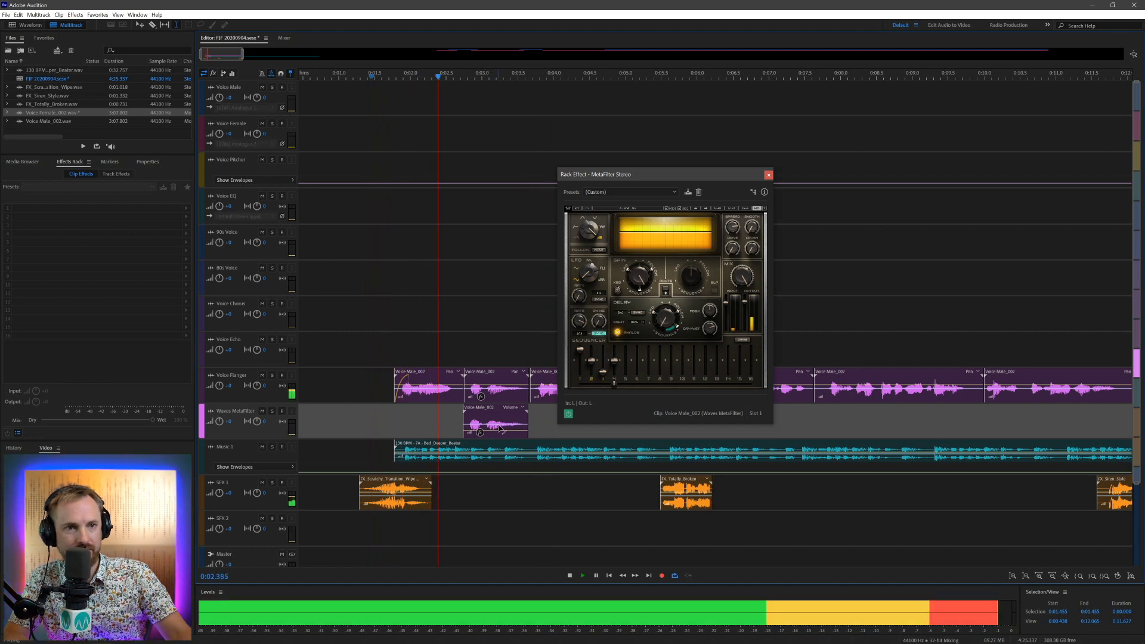
key("space")
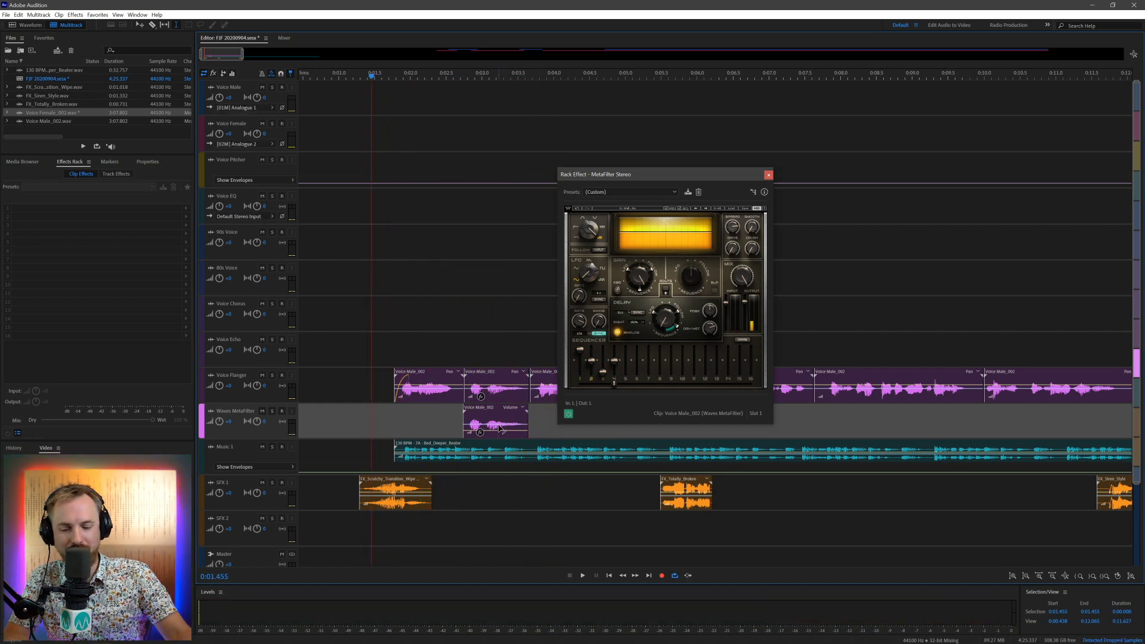
Step: Remove the MetaFilter effect from the copied phrase on Voice Flanger and play the layered result
left_click(482, 376)
key("Delete")
left_click(385, 84)
key("space")
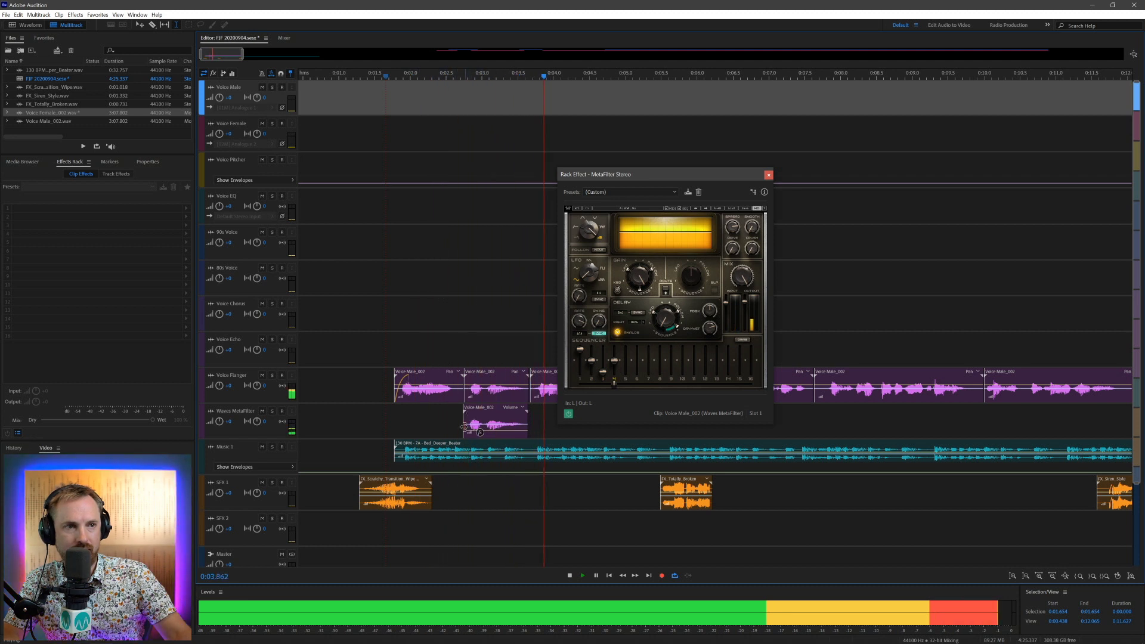
key("space")
Step: Extend the end of the Waves MetaFilter clip to about 0:04.15 with a fade-out and play the transition
left_click(468, 433)
left_click(497, 430)
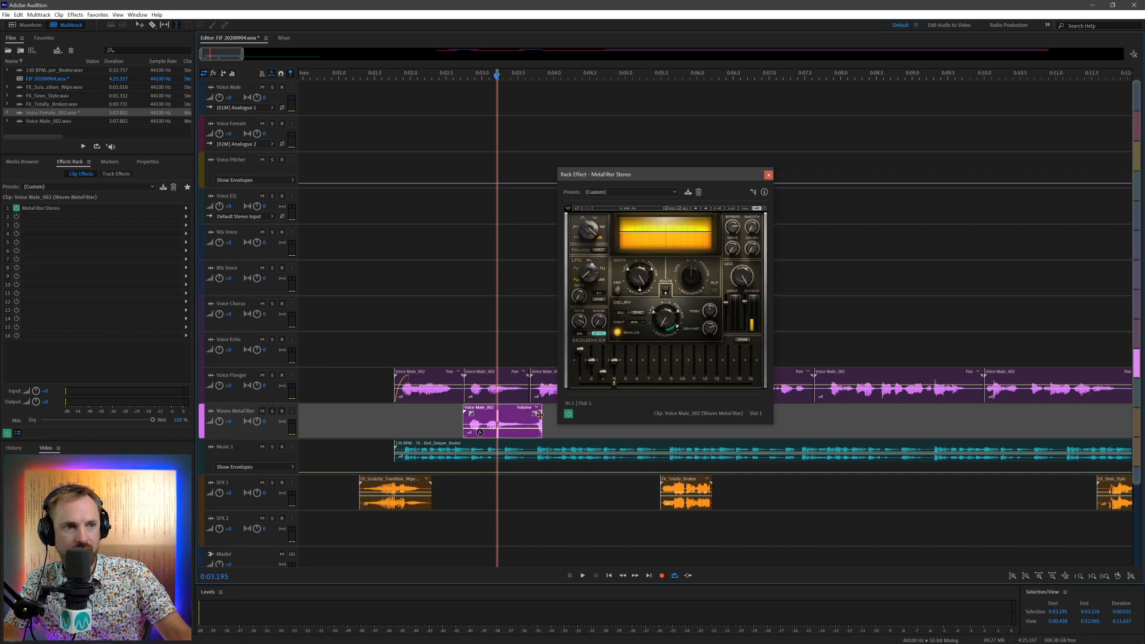
left_click_drag(528, 414, 564, 421)
key("space")
key("space")
left_click(419, 349)
key("space")
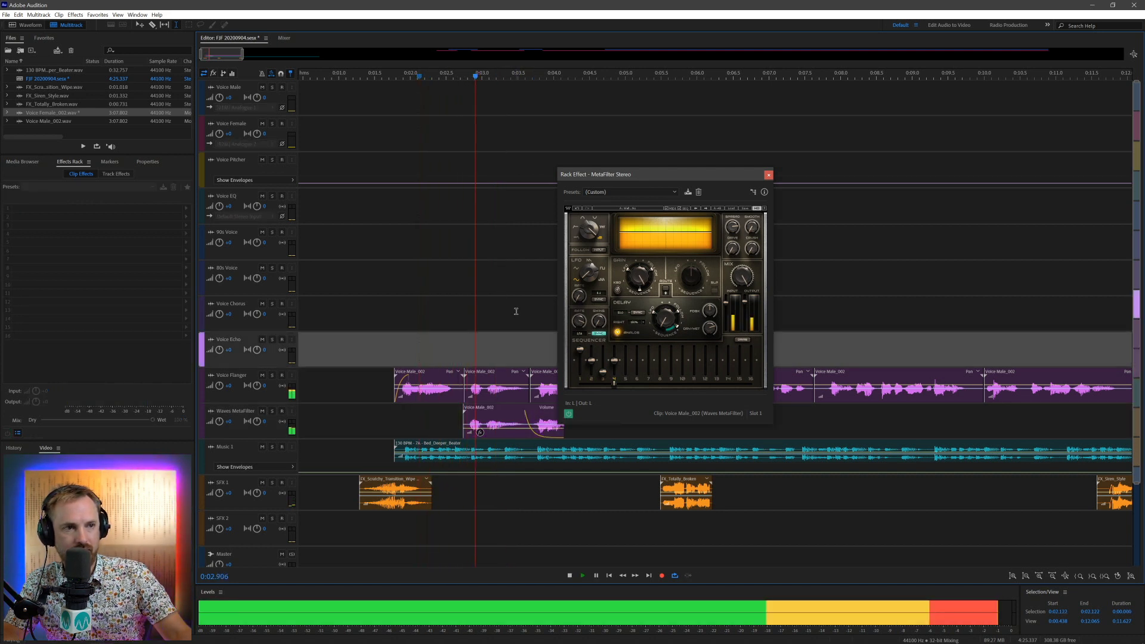
key("space")
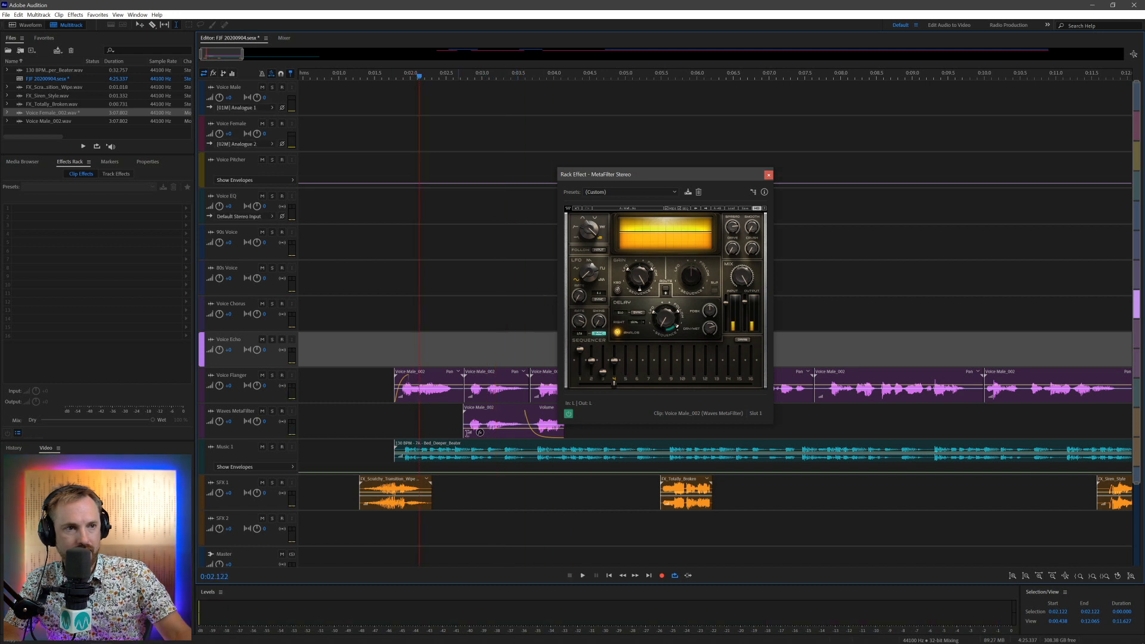
Step: Readjust the Waves MetaFilter clip's volume envelope, close the effect window and play the mix from about 0:01.84
left_click(486, 431)
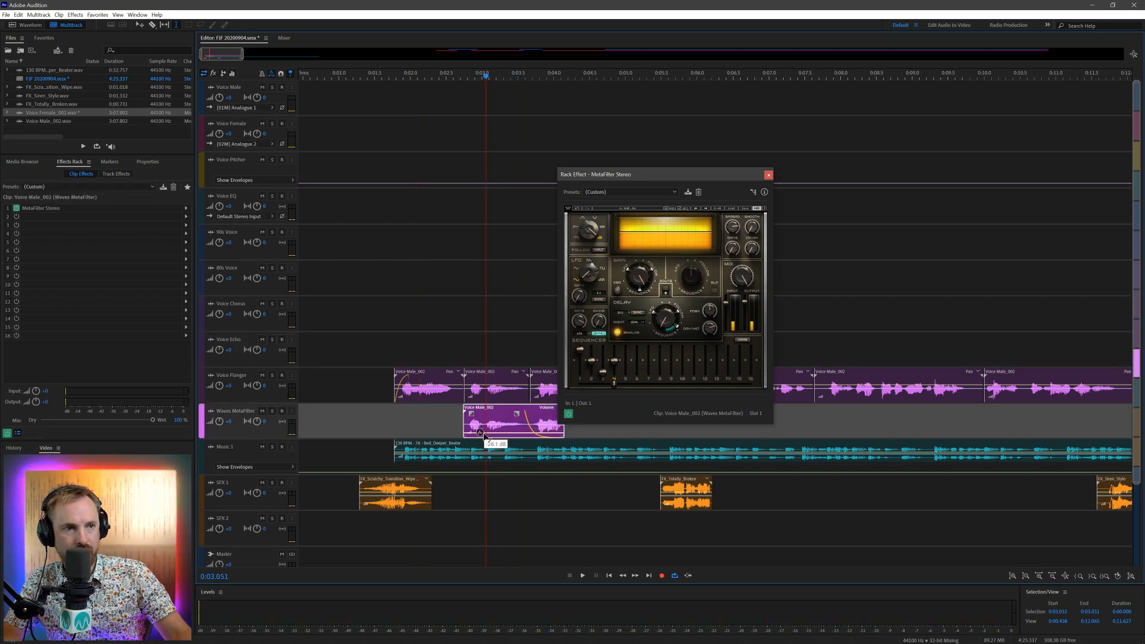
left_click(399, 412)
key("space")
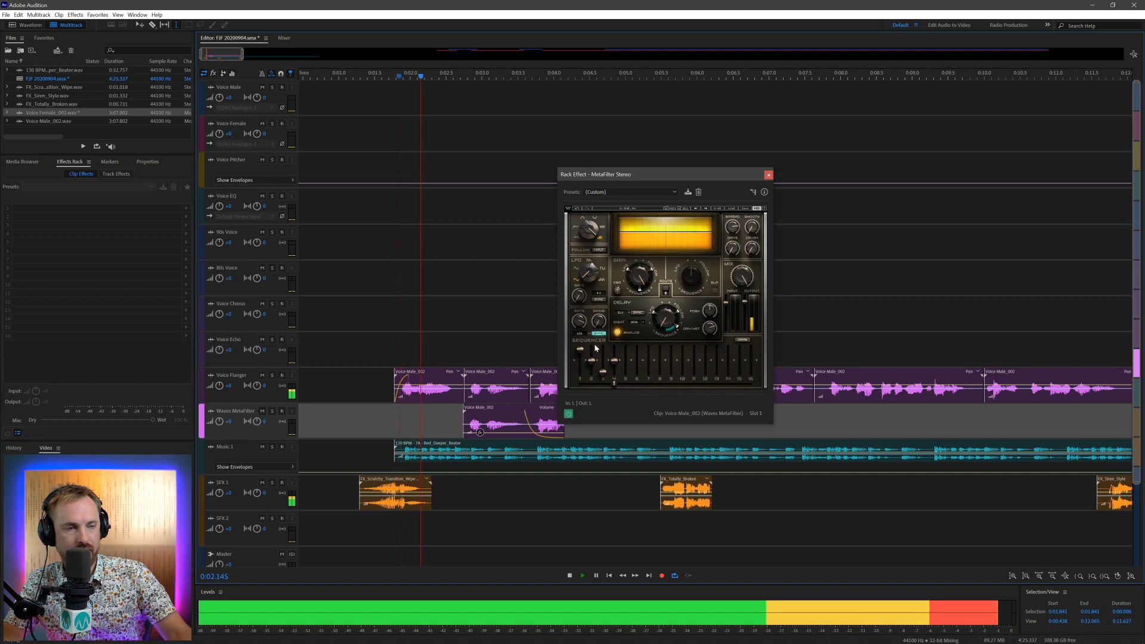
left_click(768, 175)
key("space")
key("space")
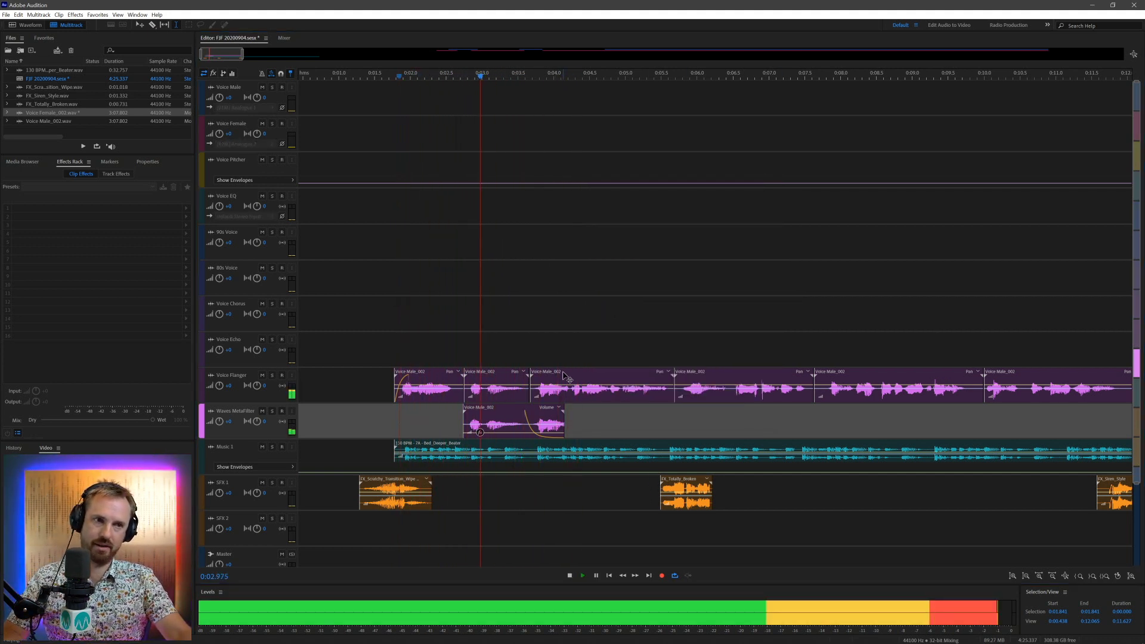
key("space")
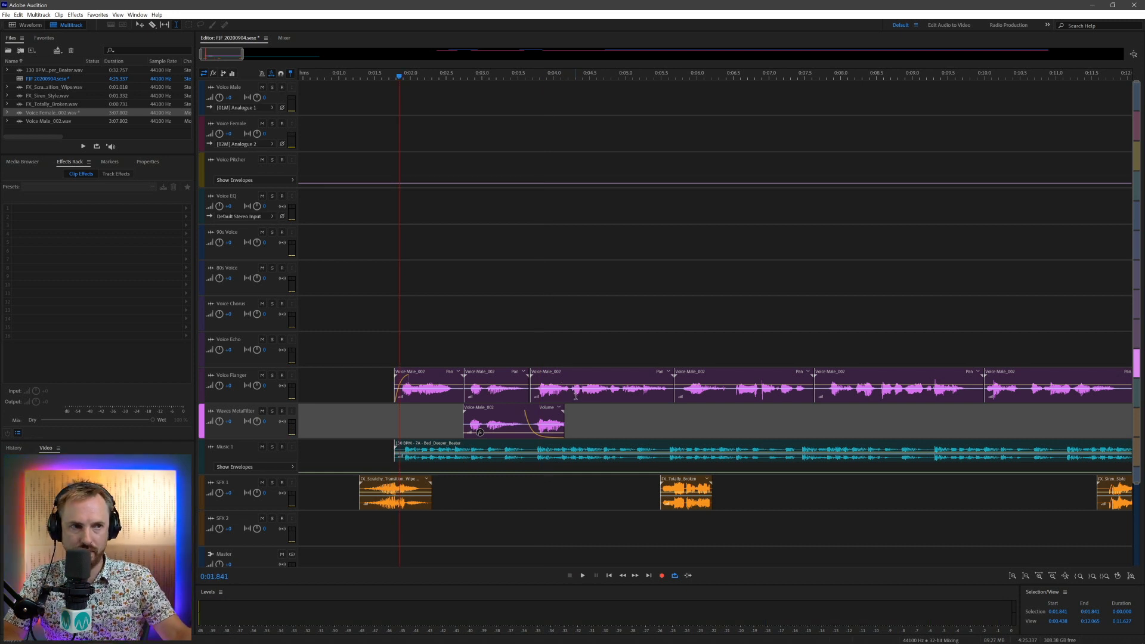
Step: Move the third voice phrase from Voice Flanger up to Voice Echo, audition it and align its start at about 0:03.65
left_click_drag(567, 375, 570, 340)
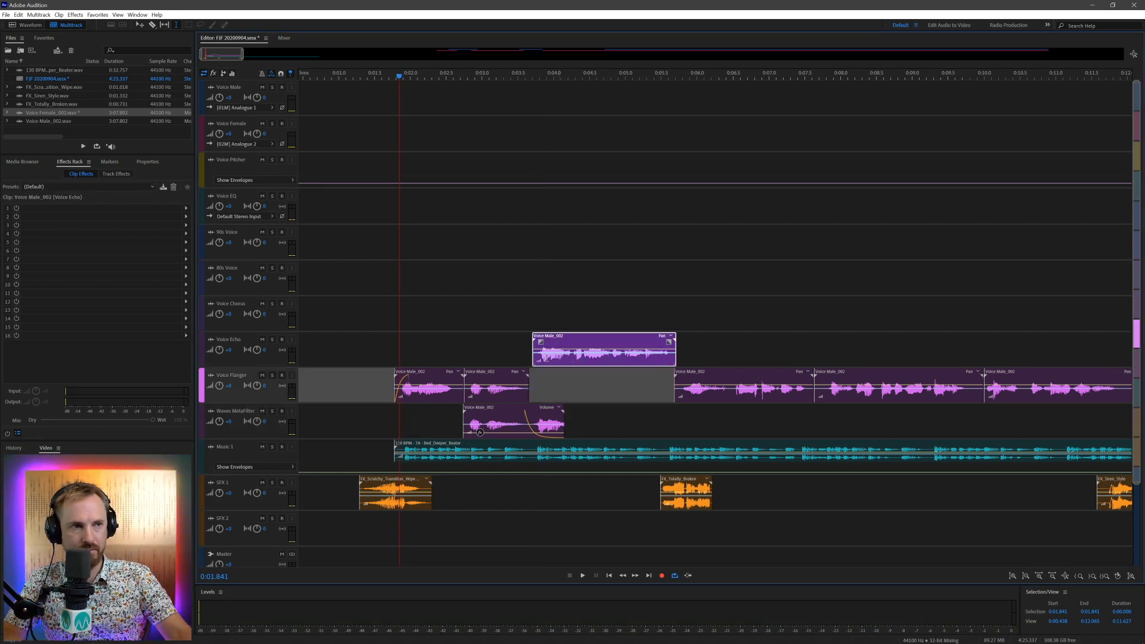
left_click(516, 353)
key("space")
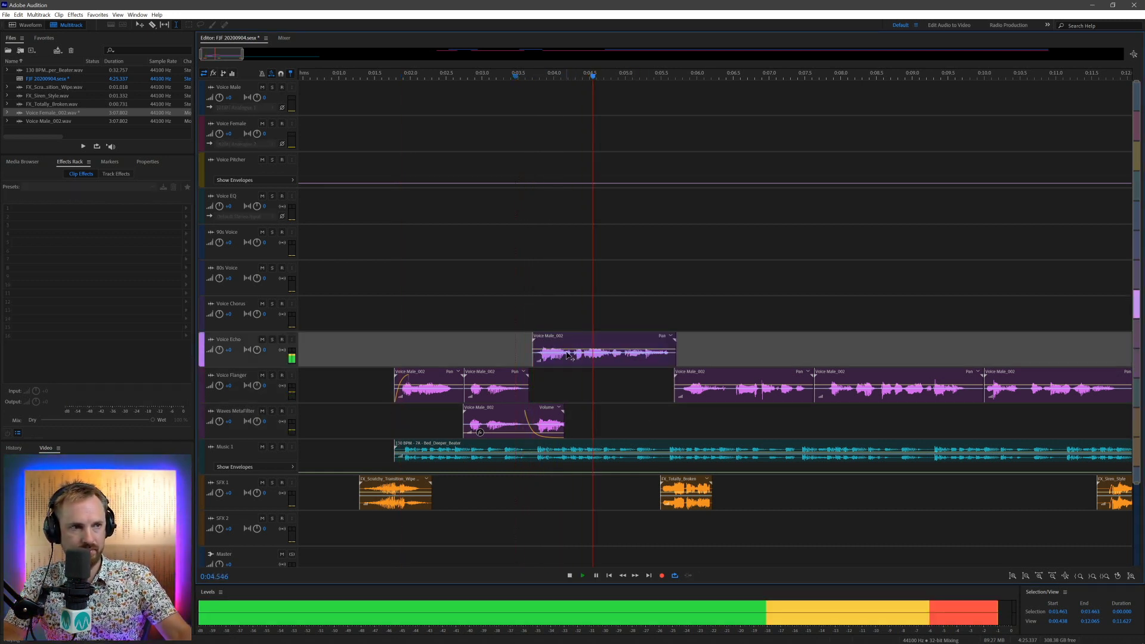
left_click_drag(570, 338, 568, 338)
key("space")
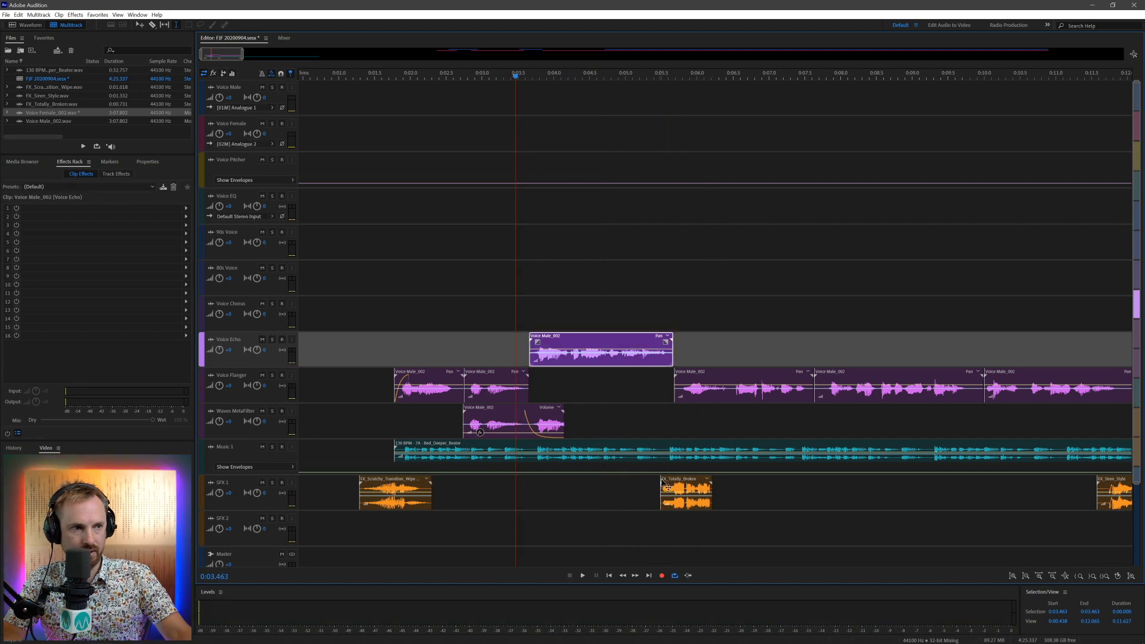
Step: Shift FX_Totally_Broken to about 0:05.3, split it at about 0:05.6 and move its first part to about 0:03.5
left_click_drag(684, 487, 669, 486)
left_click(662, 479)
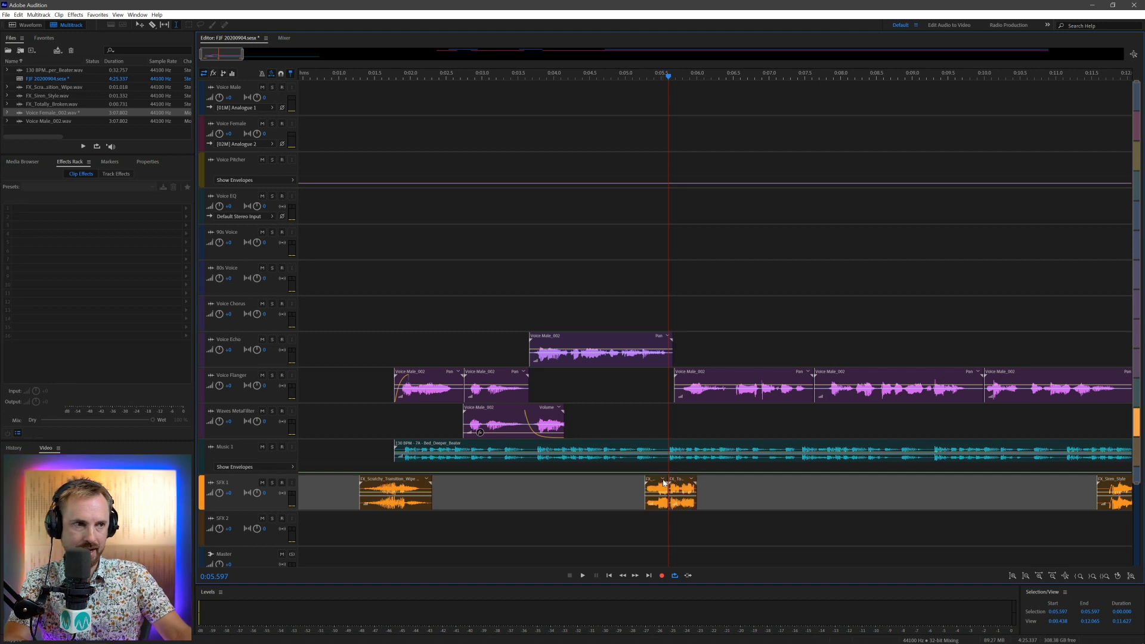
left_click(668, 476)
left_click_drag(654, 486, 529, 486)
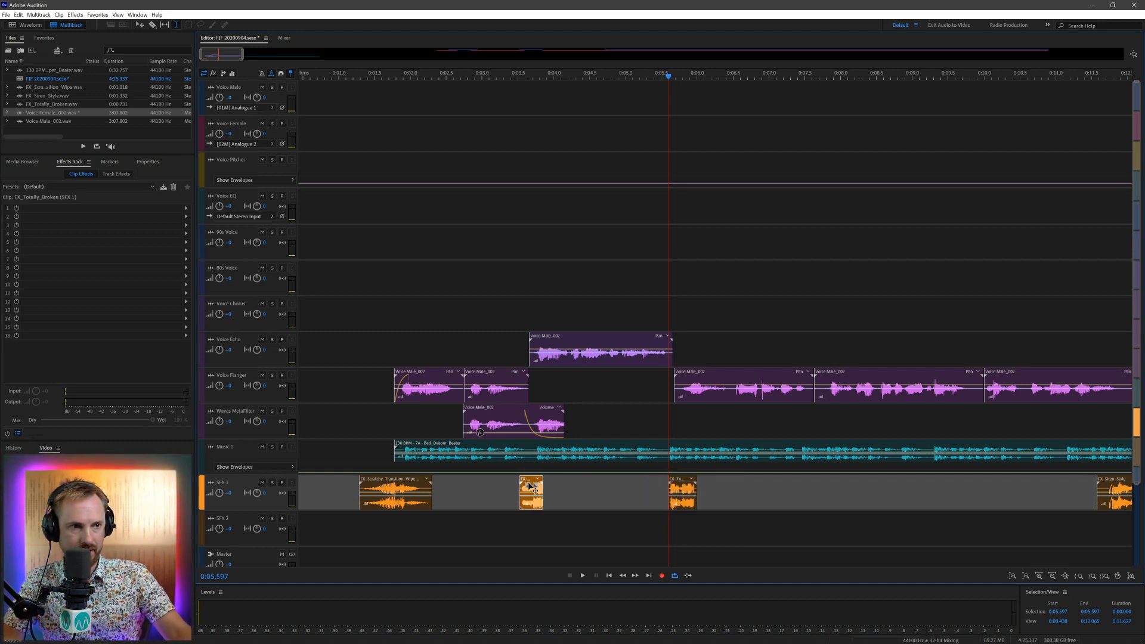
Step: Play from about 0:03.2 to hear the echoed phrase with the two split sound-effect pieces
left_click(498, 486)
key("space")
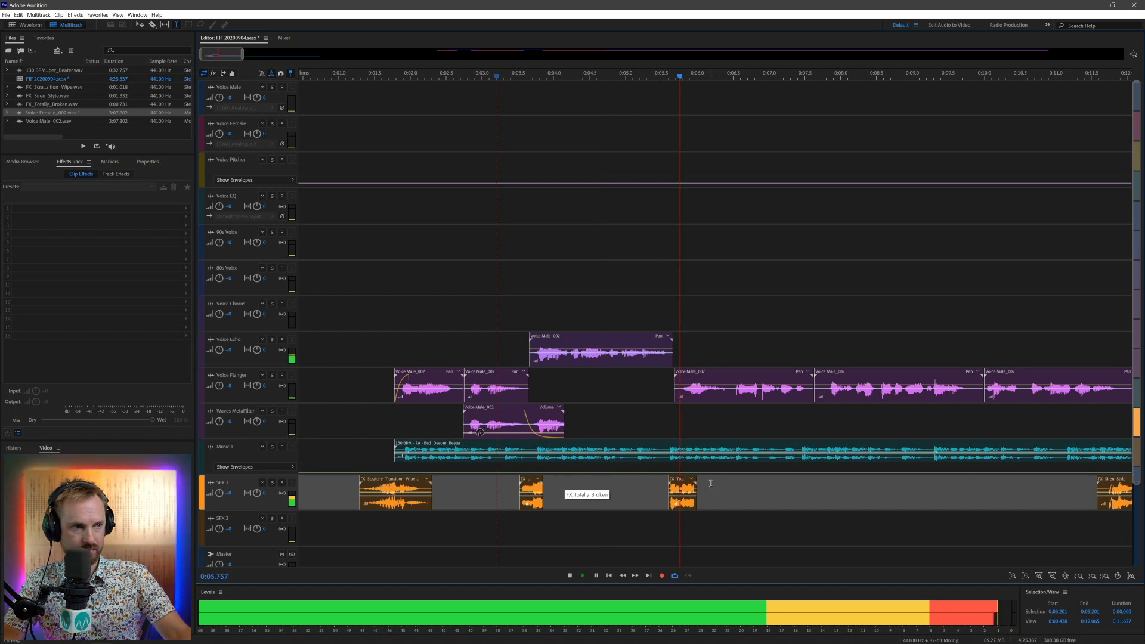
key("space")
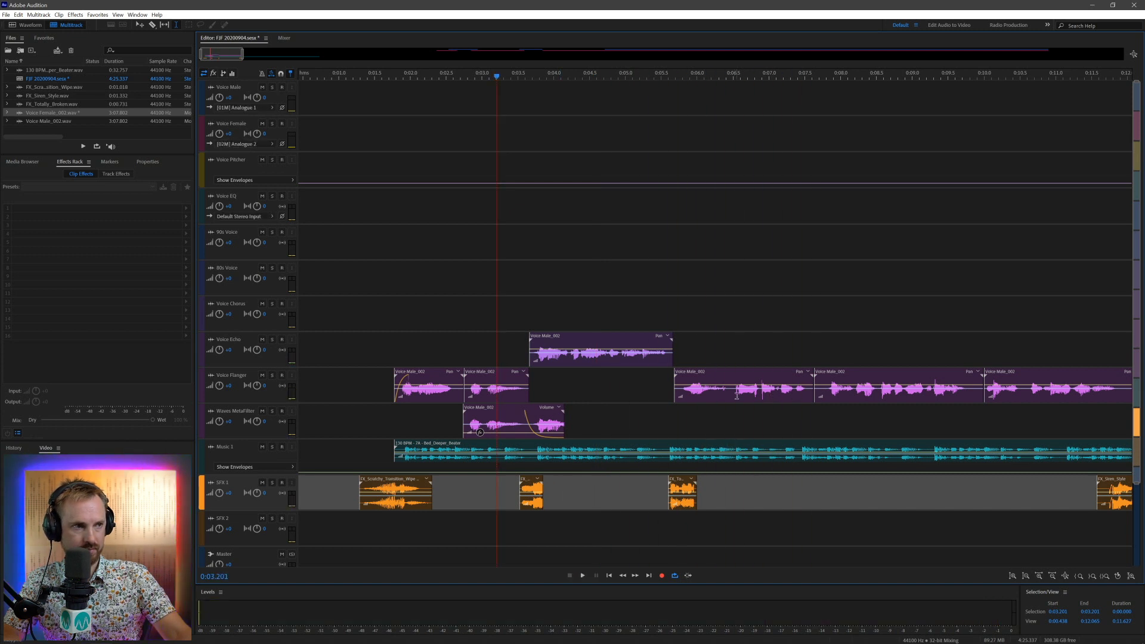
Step: Split the fourth voice phrase on Voice Flanger at about 0:06.5 and move its second part down to Waves MetaFilter
left_click(728, 397)
left_click(735, 397)
key("ctrl+k")
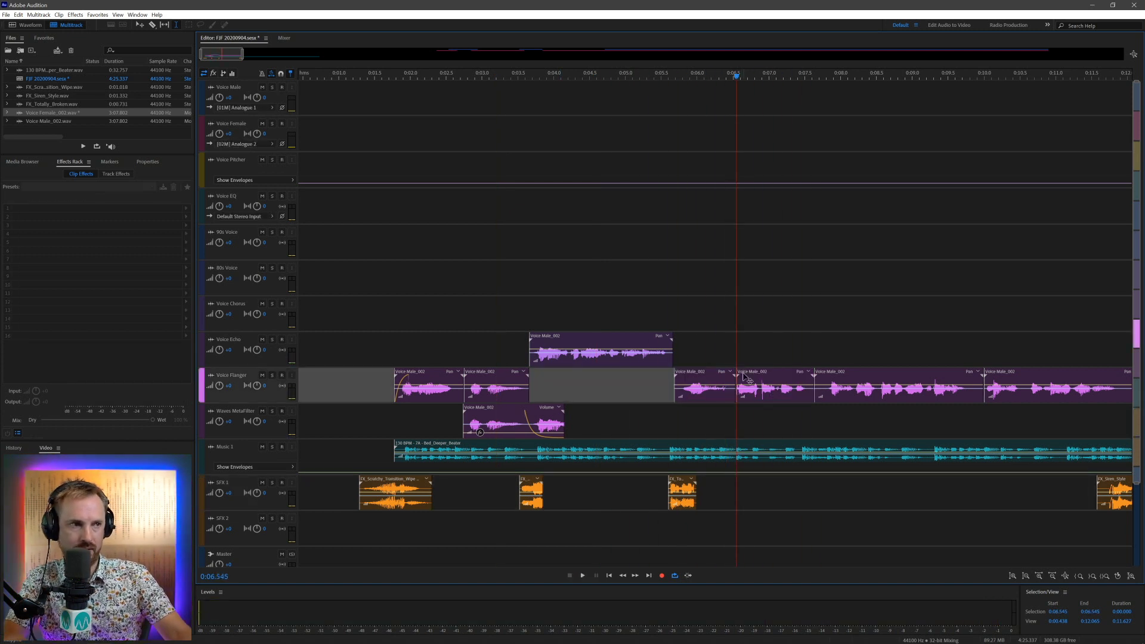
left_click_drag(746, 379, 746, 415)
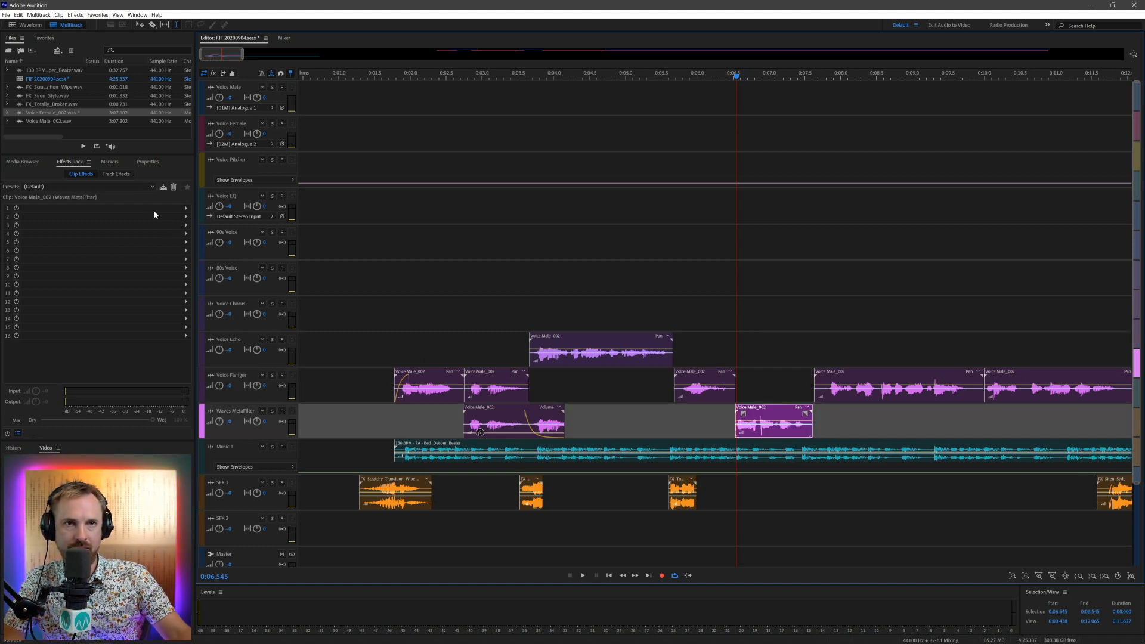
Step: Add the Waves MetaFilter Stereo effect to the moved voice clip and load a factory preset from the Autodafeh group
left_click(186, 208)
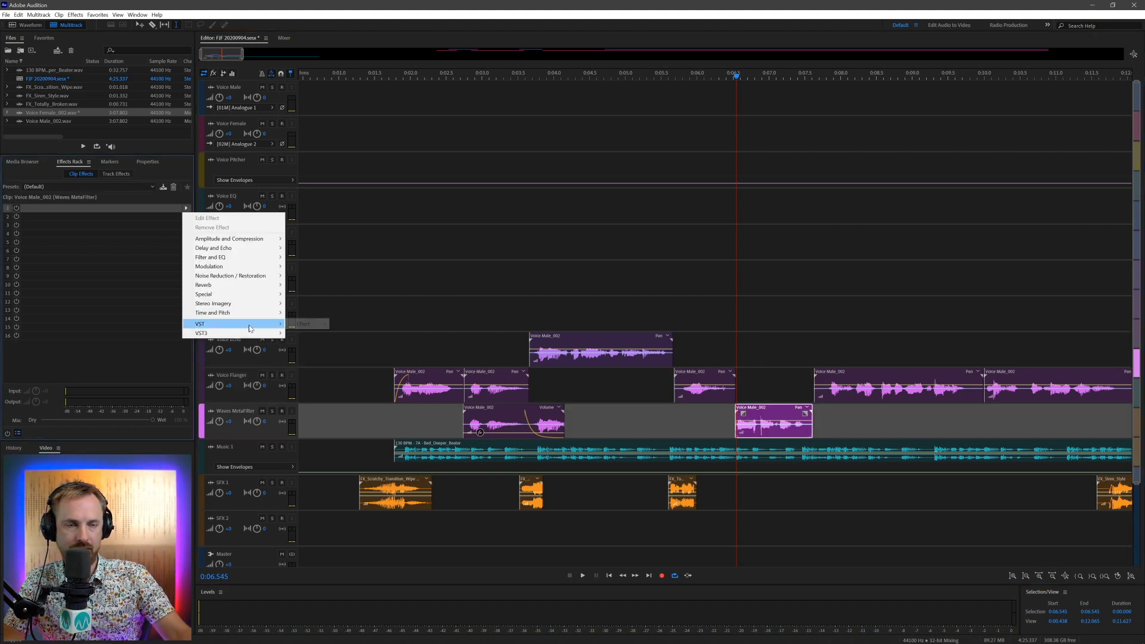
mouse_move(263, 335)
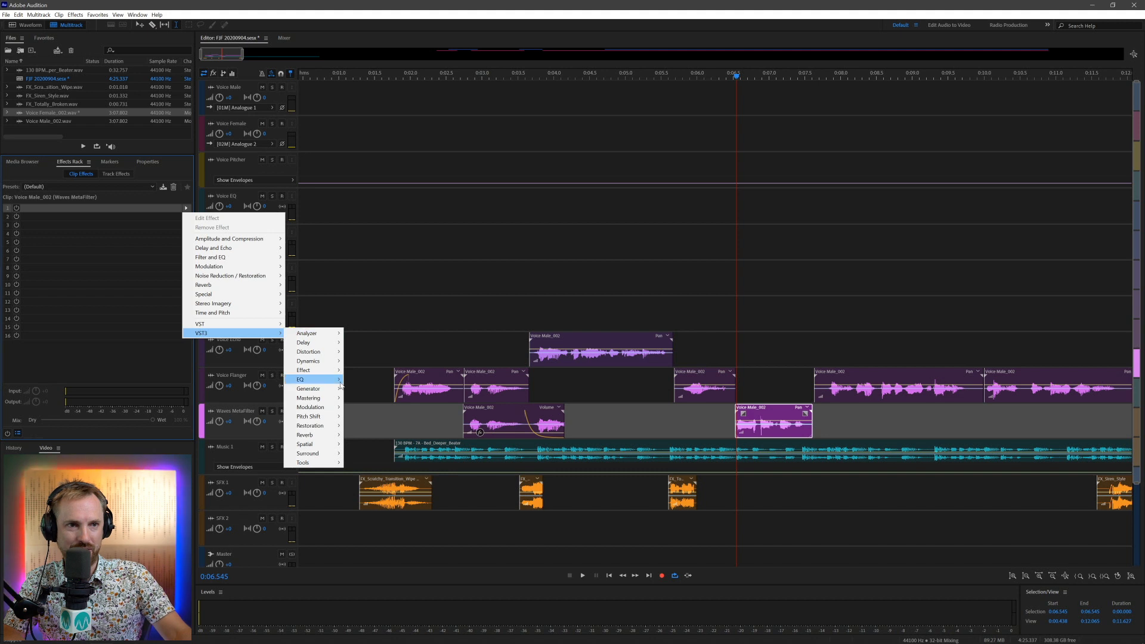
mouse_move(329, 409)
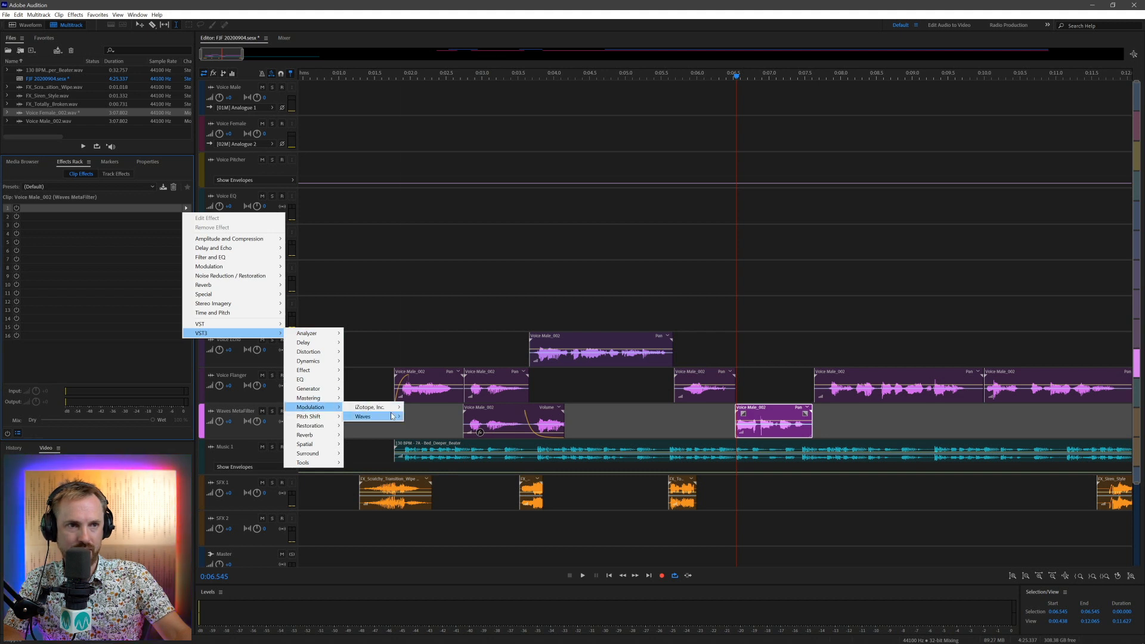
mouse_move(369, 416)
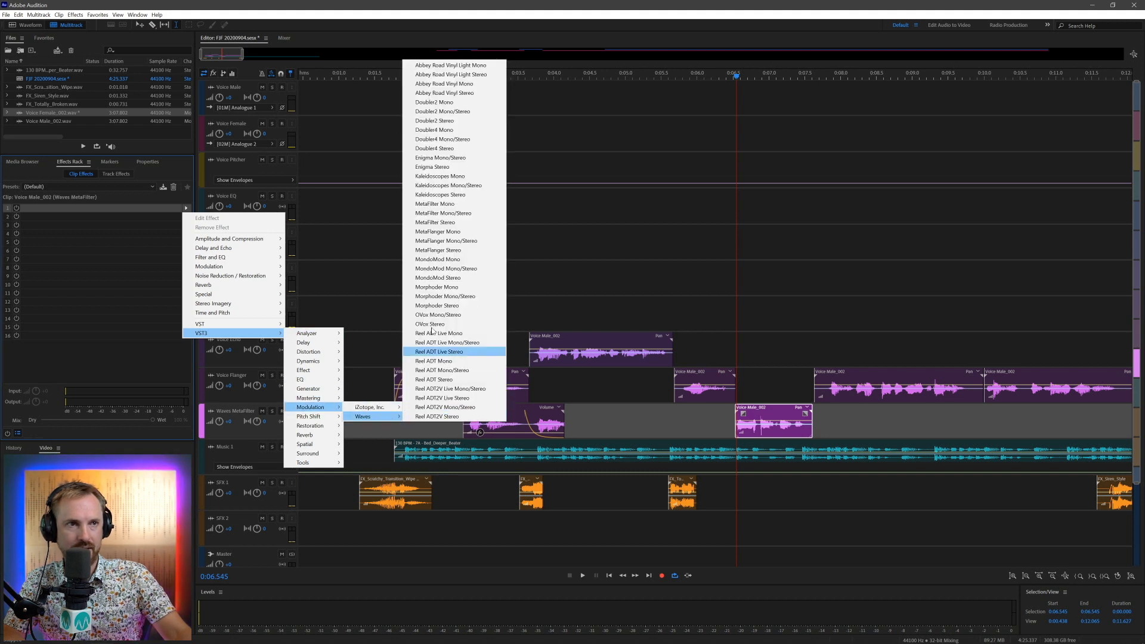
left_click(470, 224)
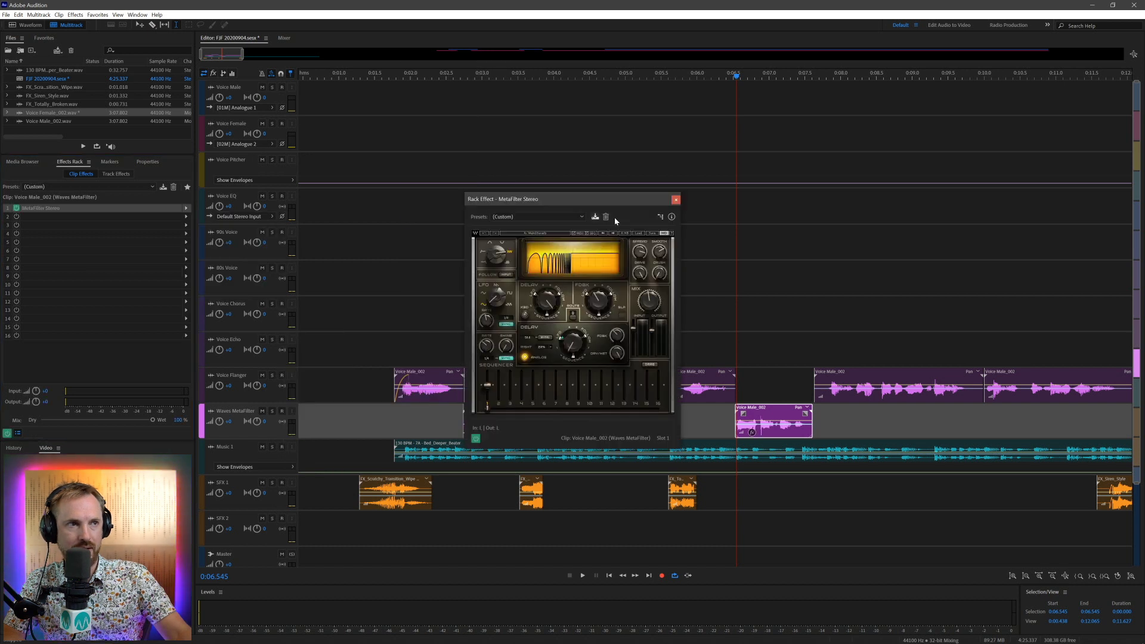
left_click(637, 233)
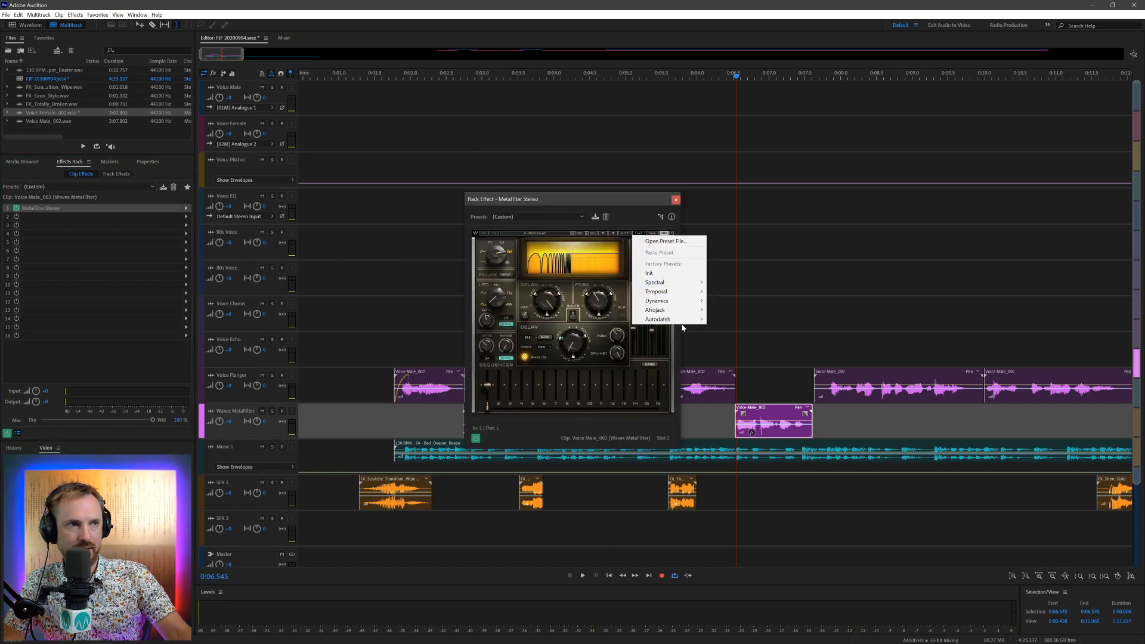
mouse_move(691, 326)
left_click(725, 334)
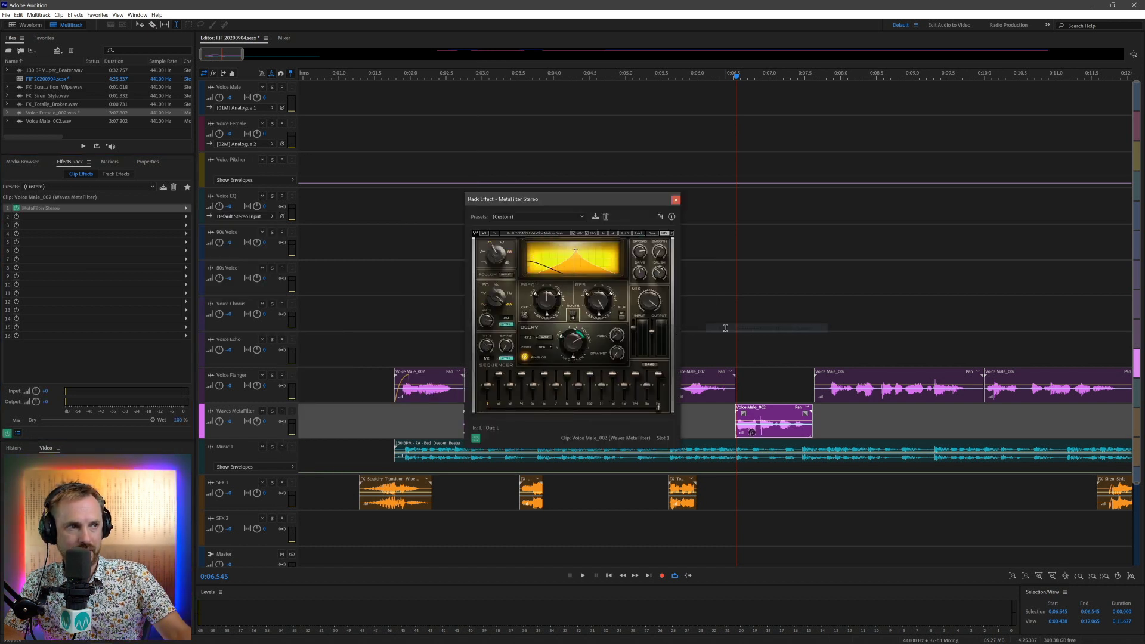
Step: Audition the filtered clip from about 0:06.5 several times and close the effect window
key("space")
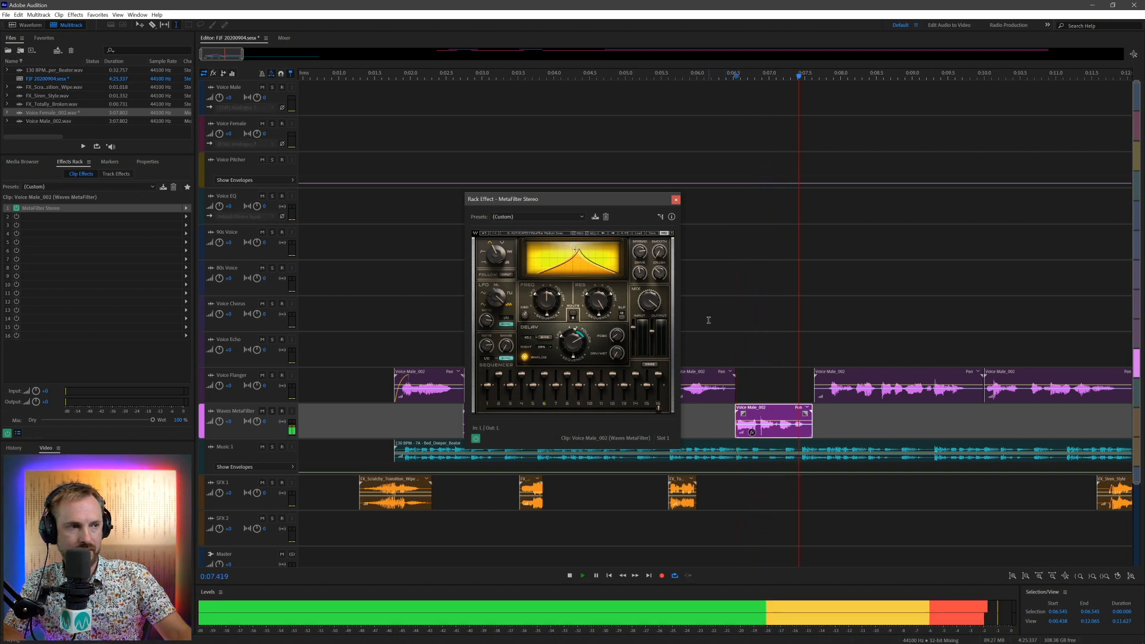
key("space")
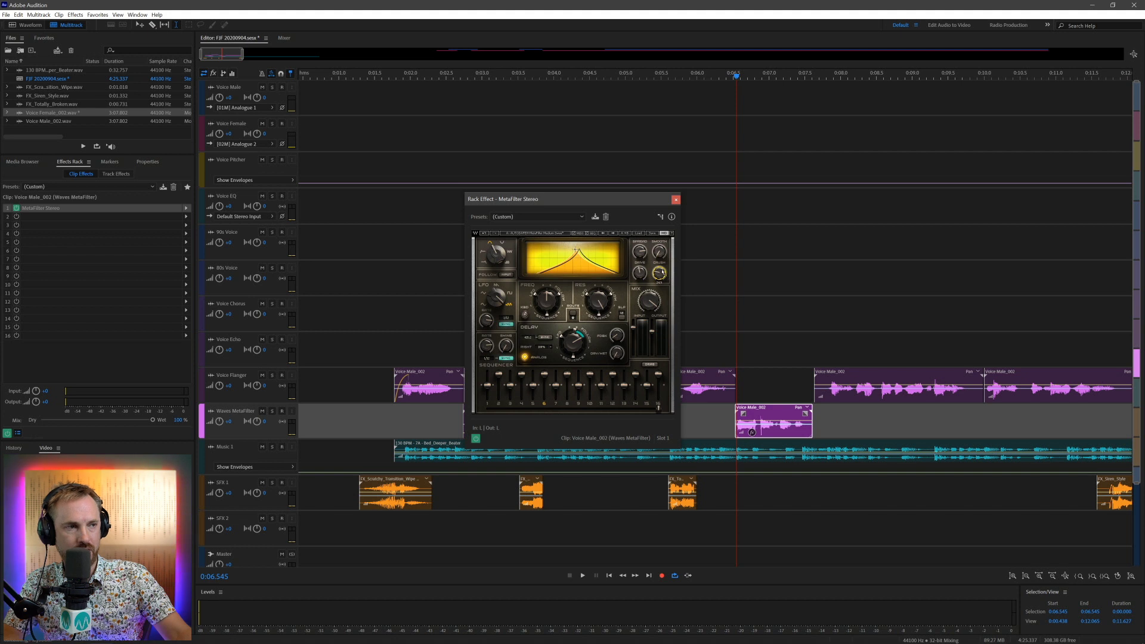
key("space")
key("space")
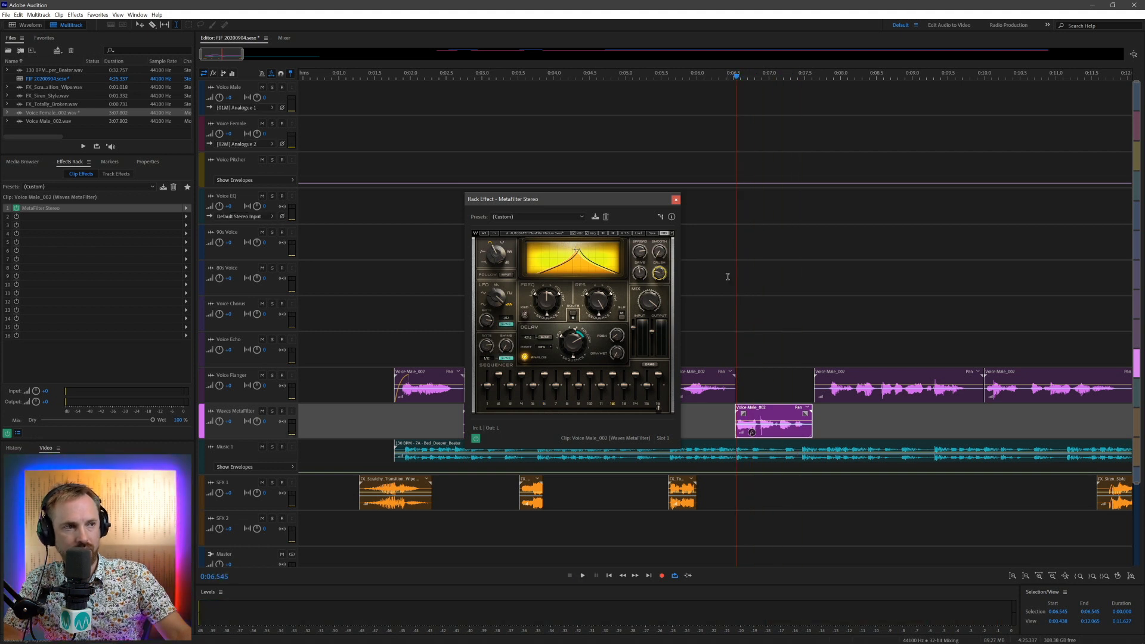
key("space")
key("space")
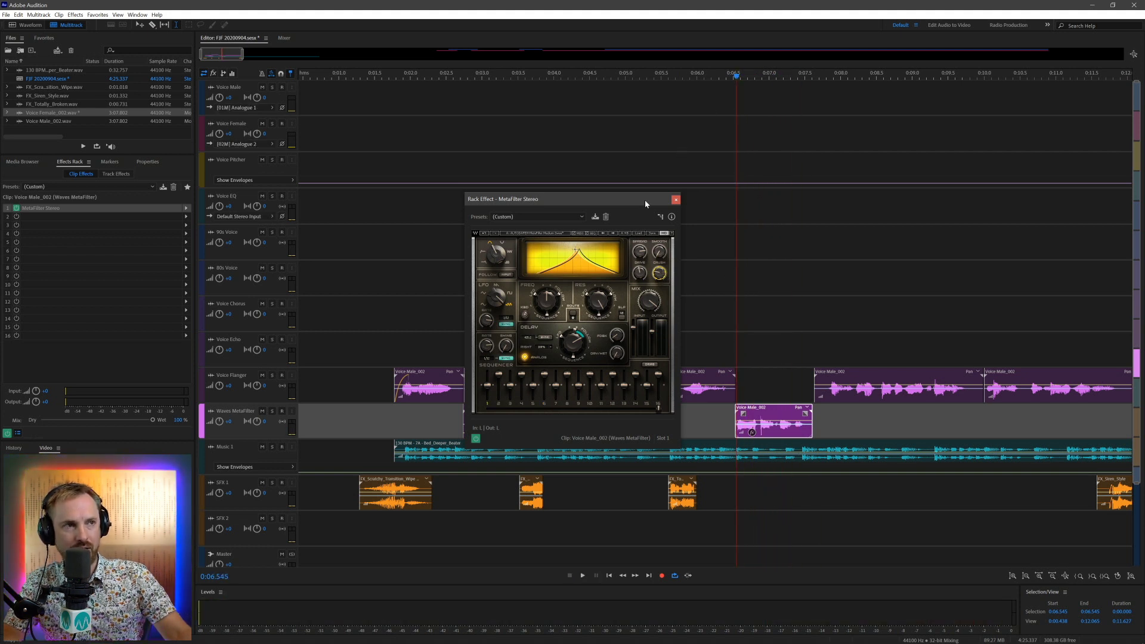
left_click(674, 199)
Step: Move the next voice phrase from Voice Flanger up to Voice Chorus, starting at about 0:07.3, and audition it
left_click(777, 300)
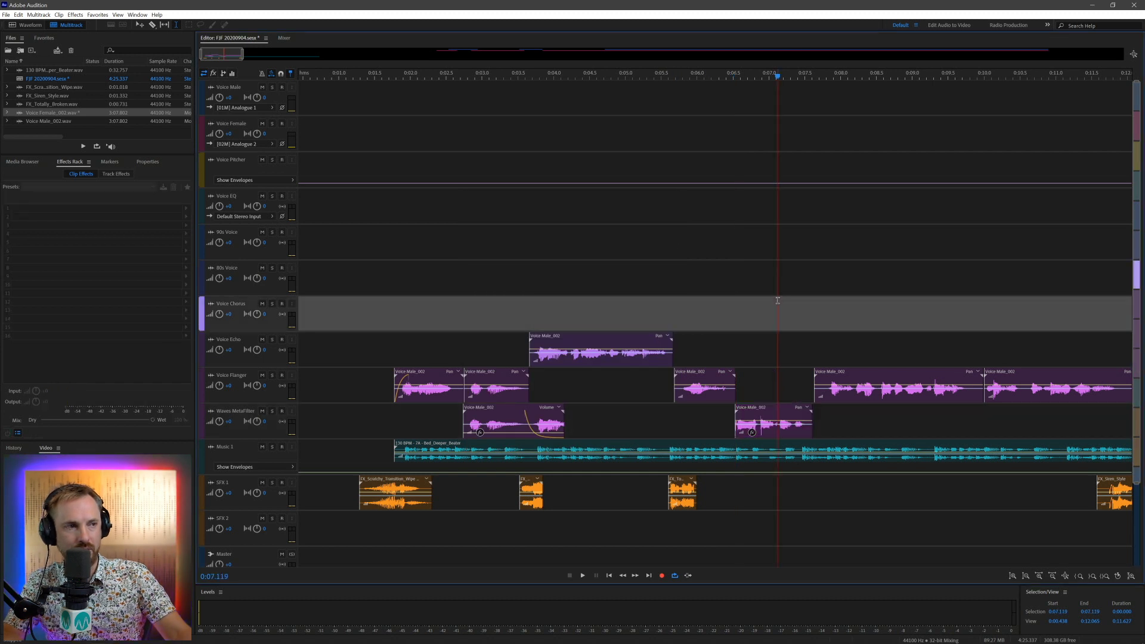
key("space")
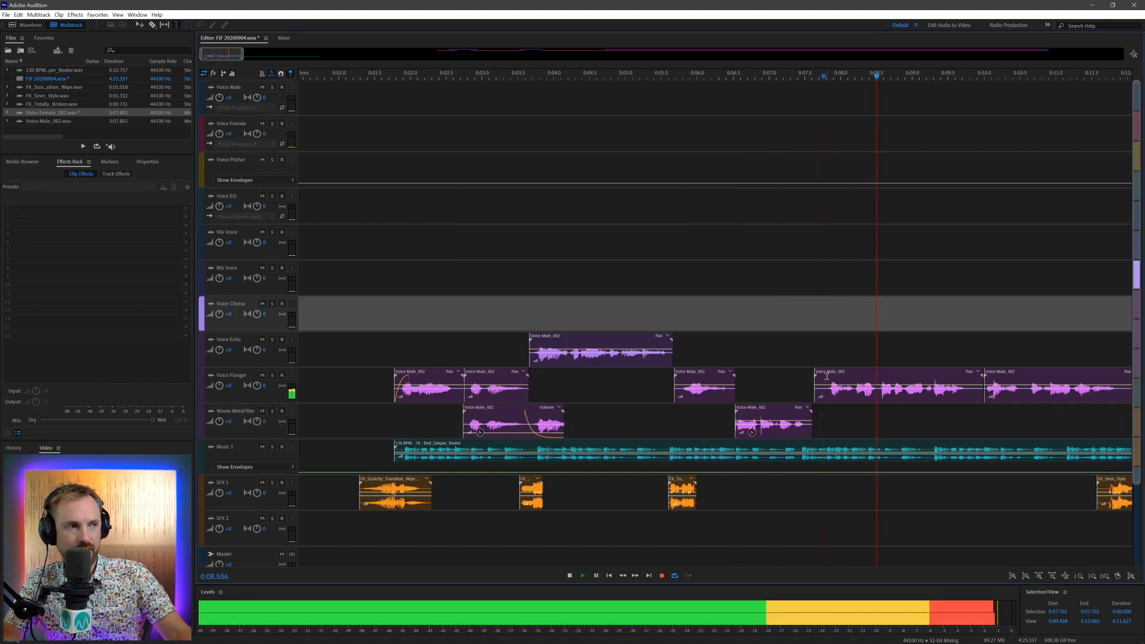
key("space")
left_click_drag(829, 386, 802, 315)
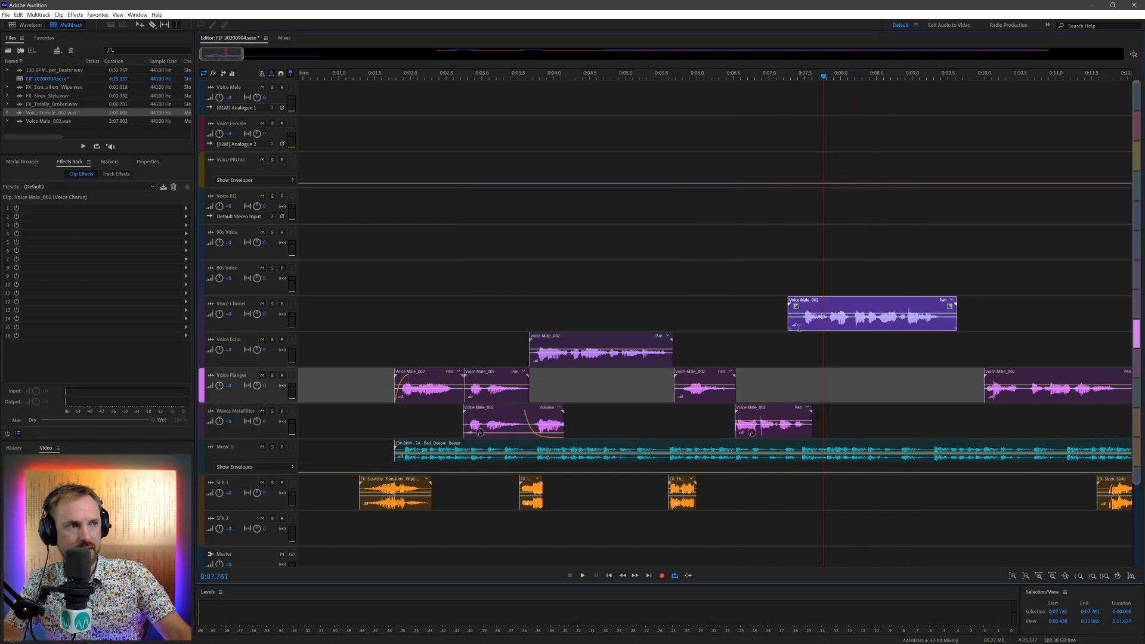
left_click(780, 351)
key("space")
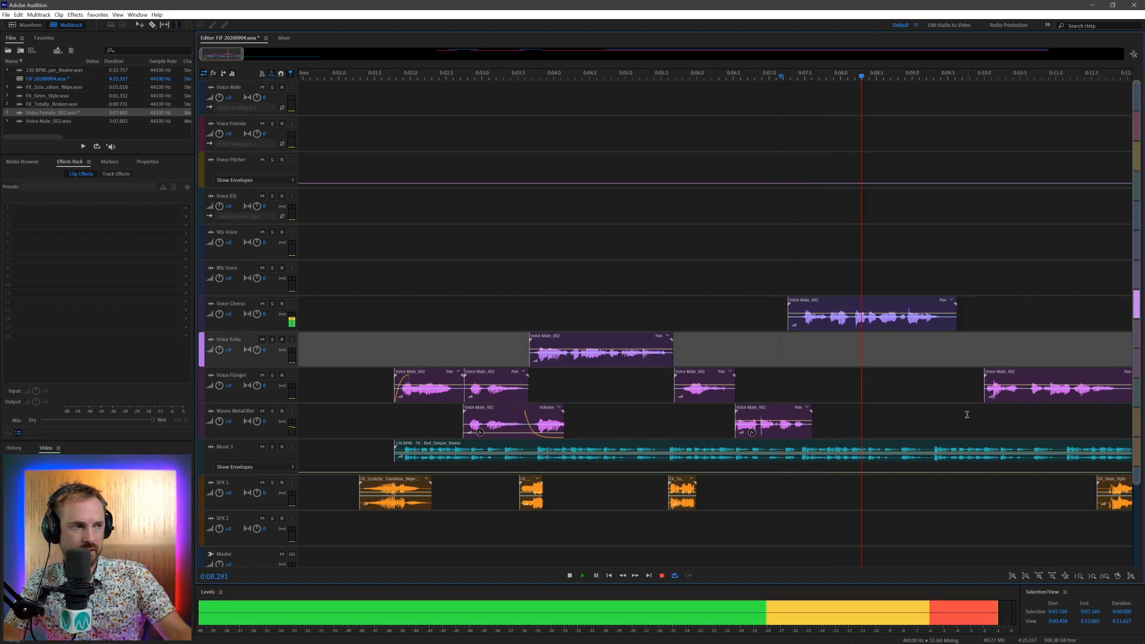
left_click_drag(994, 426, 585, 401)
key("space")
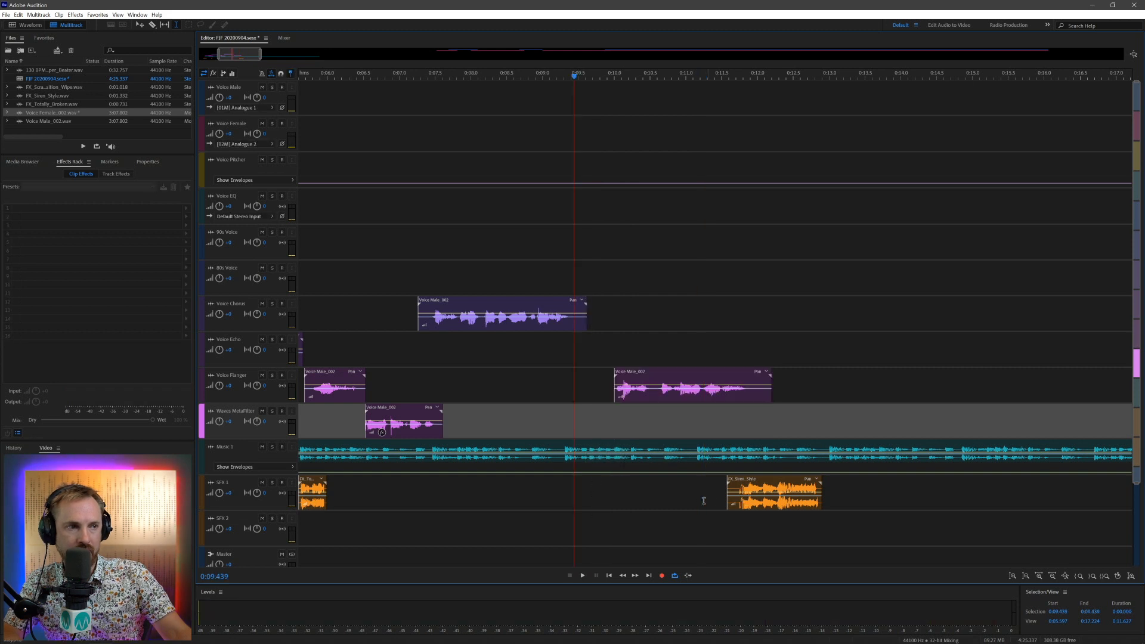
Step: Try FX_Siren_Style at about 0:09.2 under the end of the chorus phrase and play from about 0:09.0
left_click(743, 477)
left_click_drag(744, 480, 572, 480)
left_click(541, 507)
key("space")
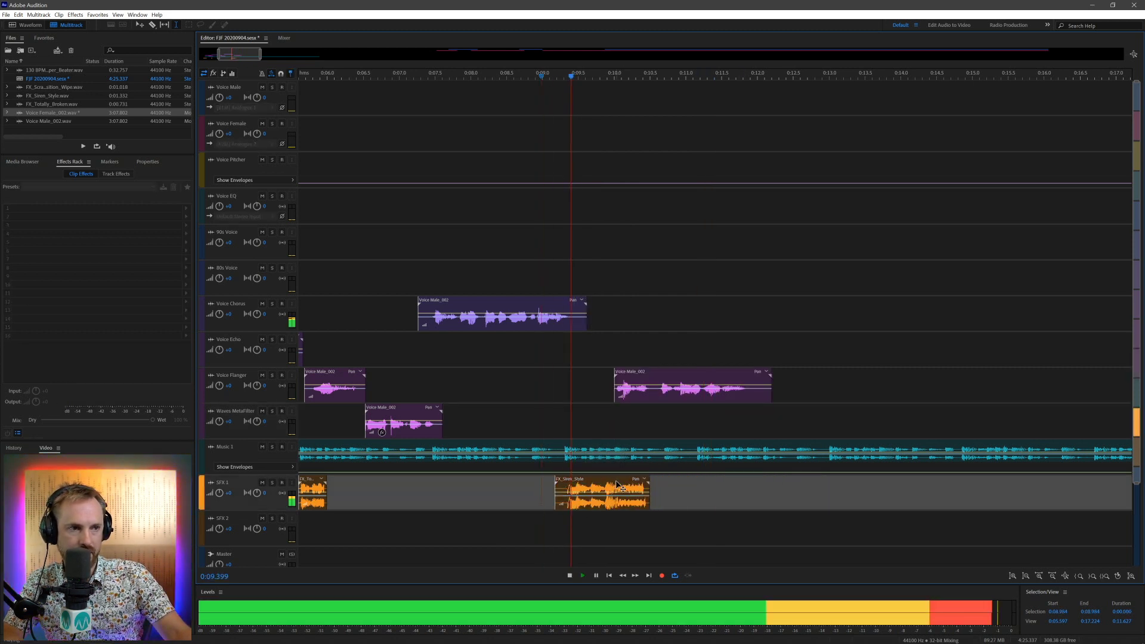
key("space")
key("space")
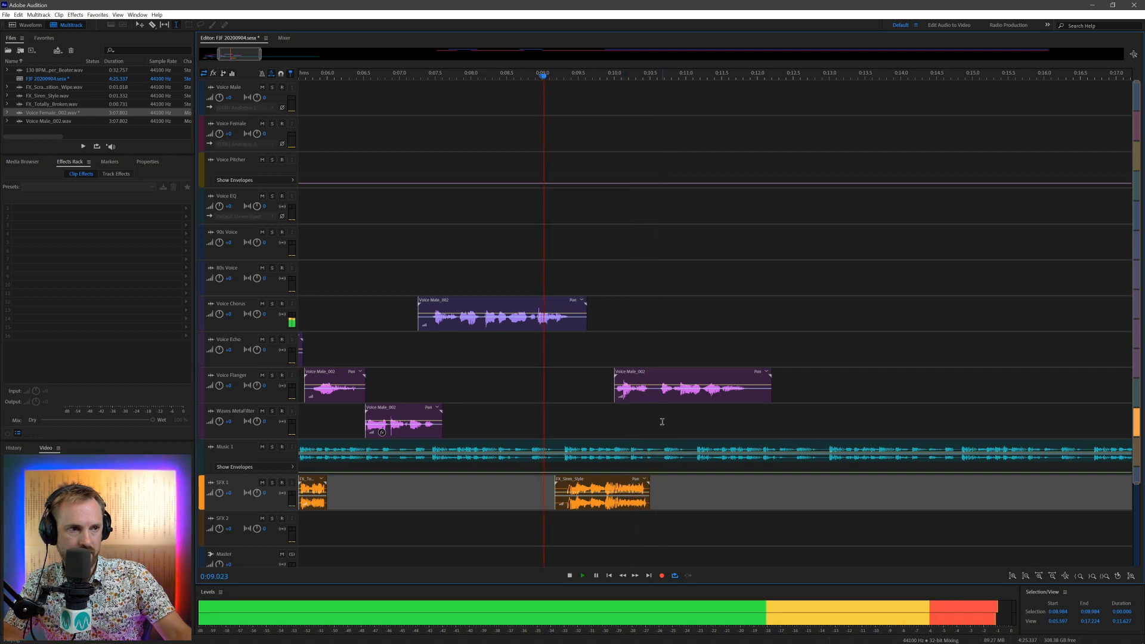
key("space")
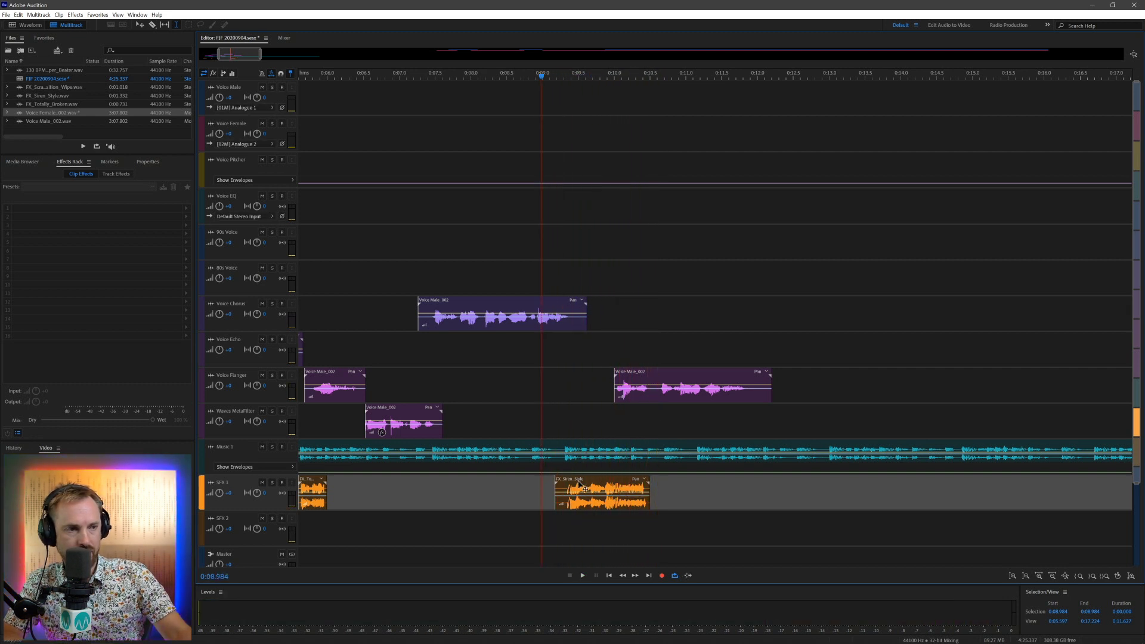
Step: Shift FX_Siren_Style to about 0:11.0, play from about 0:08.5 and delete the Music 1 audio after about 0:09.5
left_click_drag(583, 483, 709, 482)
left_click(505, 494)
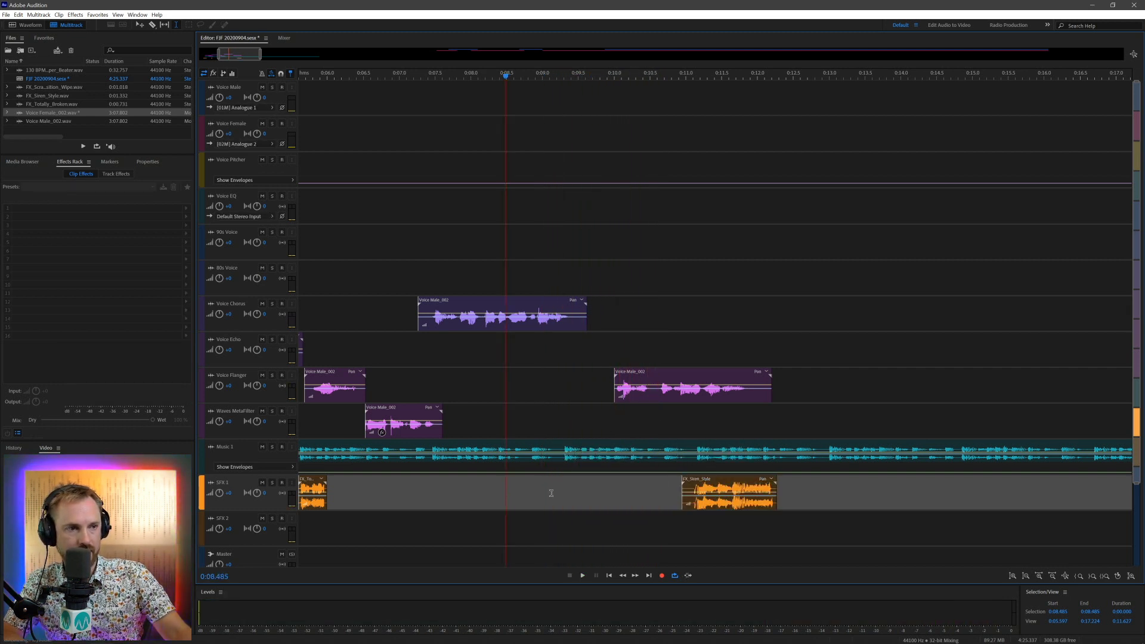
key("space")
key("space")
left_click_drag(580, 453, 683, 453)
key("Delete")
left_click(649, 447)
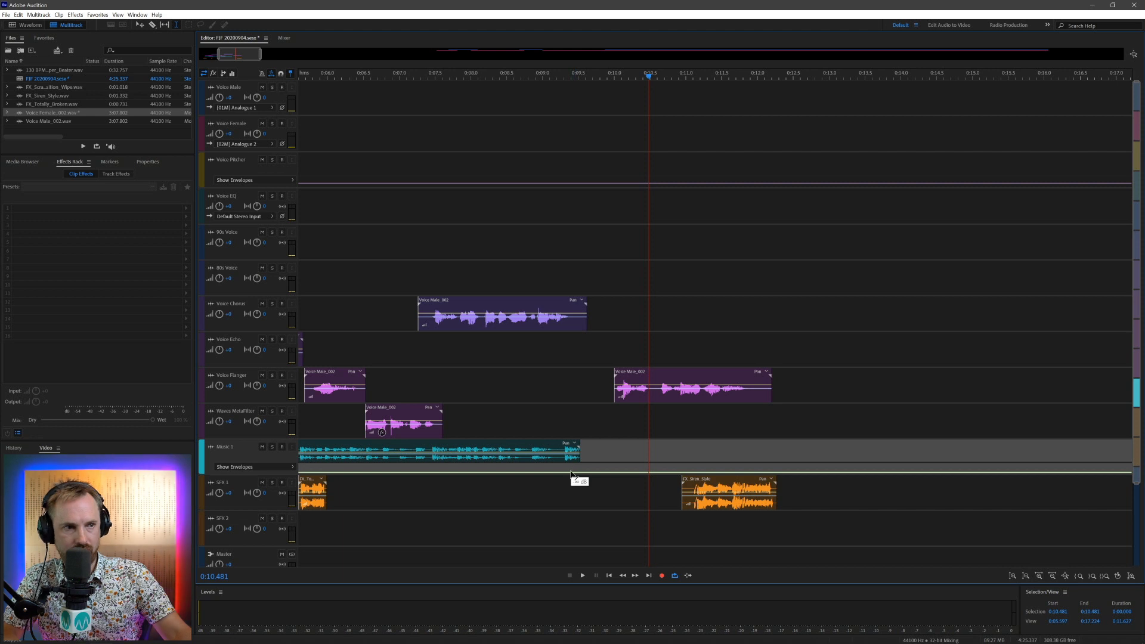
Step: Shape a short peak in the Music 1 track envelope at about 0:09.4 and audition the end of the music
left_click_drag(585, 469, 584, 474)
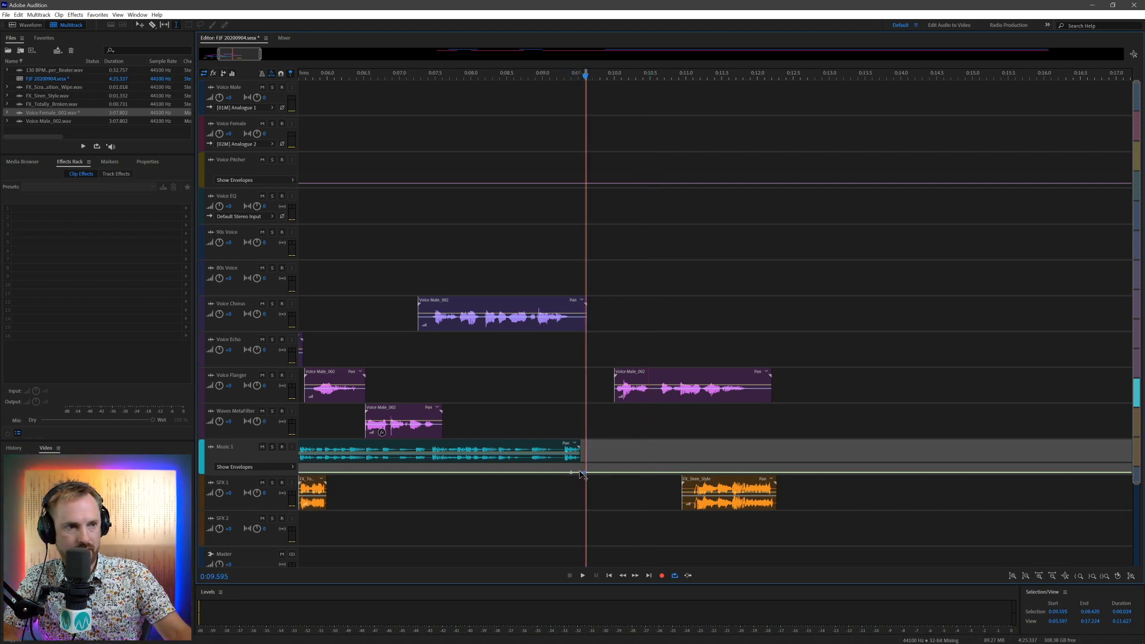
key("space")
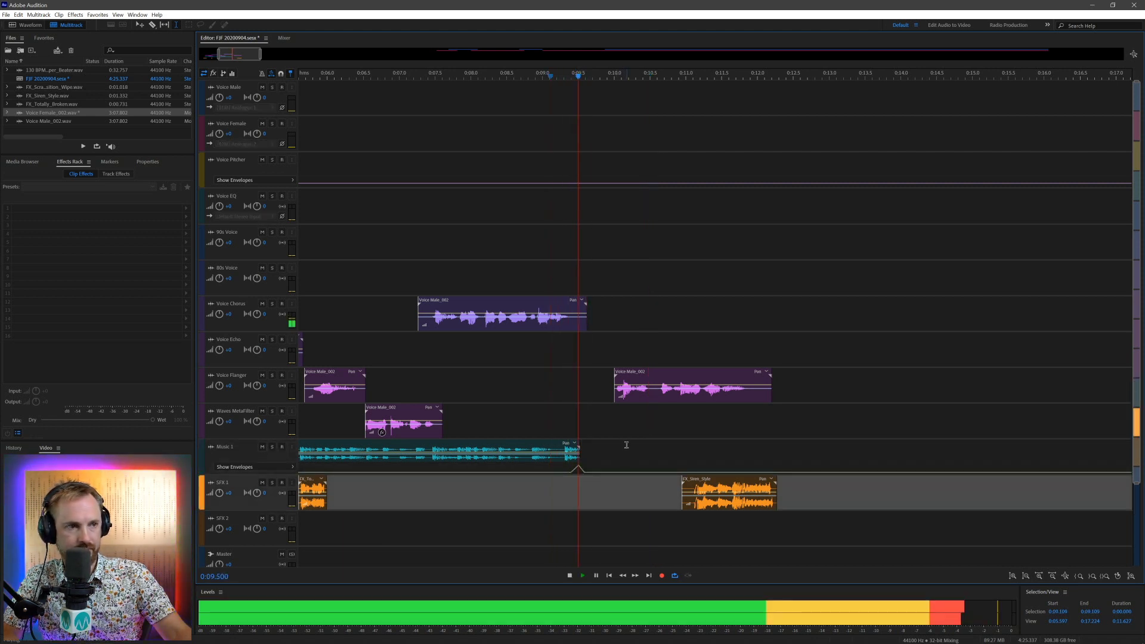
left_click(586, 469)
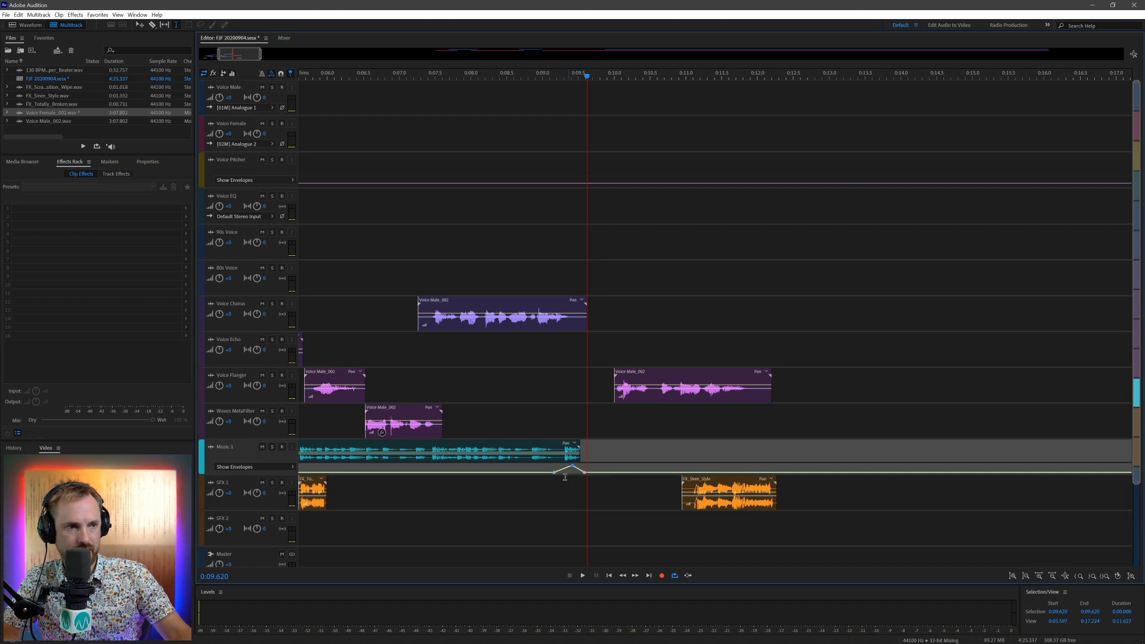
left_click(558, 495)
key("space")
key("space")
Step: Move FX_Siren_Style to start at about 0:09.1 and play the transition from about 0:08.4
left_click_drag(704, 480, 611, 486)
key("space")
key("space")
key("space")
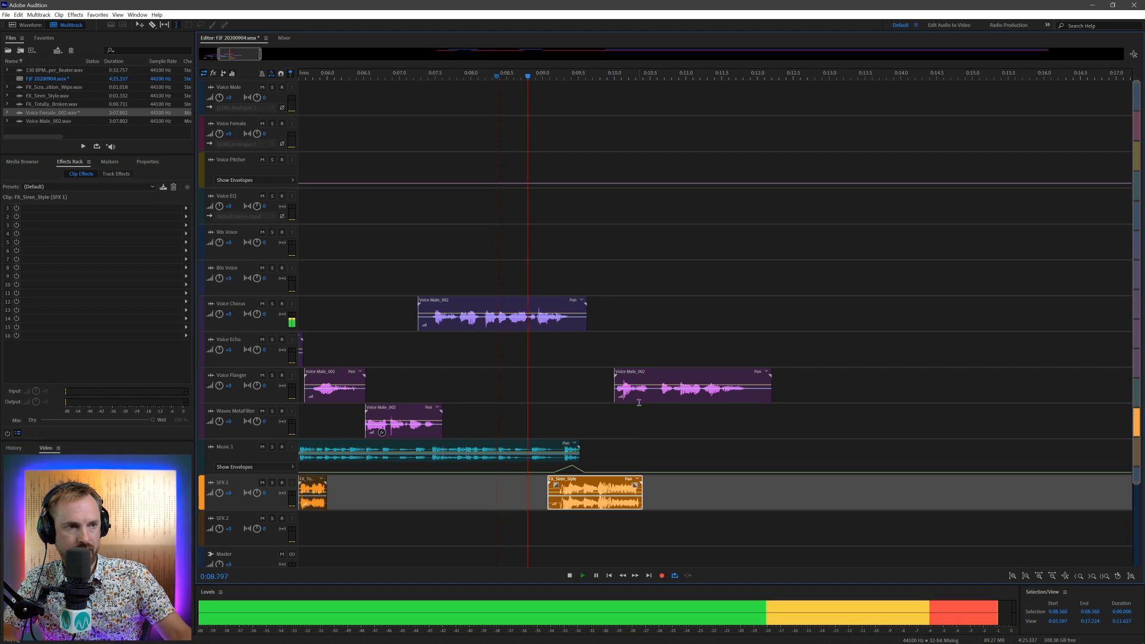
key("space")
Step: Move the last phrase on Voice Flanger to start at about 0:09.6, audition it and split it at about 0:10.1
left_click_drag(637, 375, 629, 397)
left_click(578, 420)
key("space")
key("space")
key("ctrl+k")
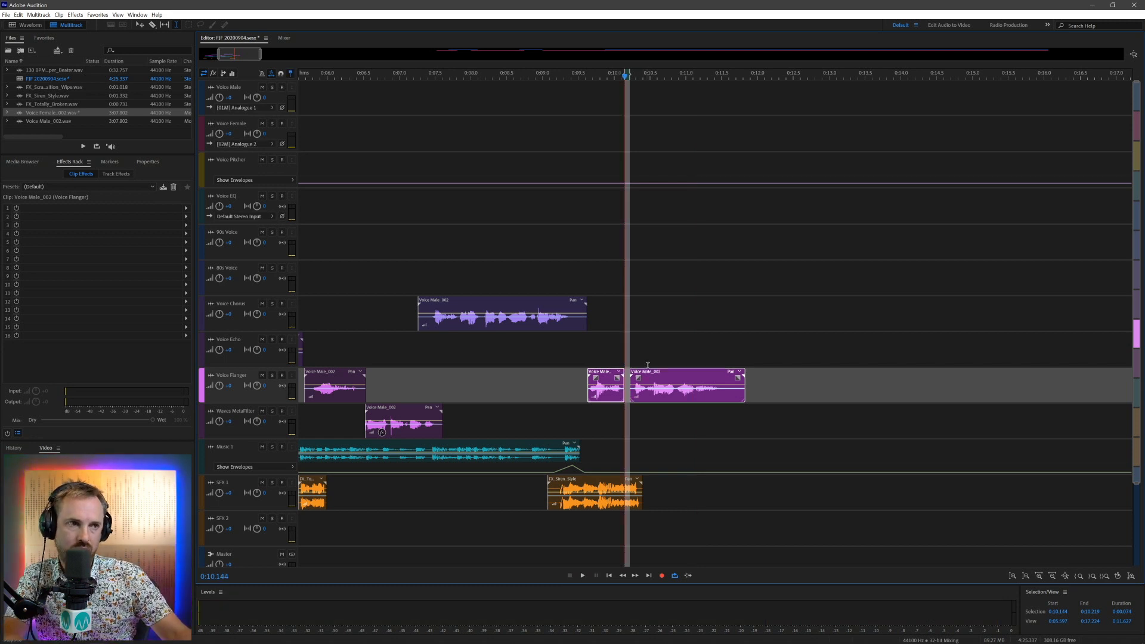
Step: Move the split phrase's second part down to Waves MetaFilter at about 0:10.3 and play from about 0:09.2
left_click(642, 414)
left_click_drag(650, 381, 653, 417)
left_click(554, 420)
key("space")
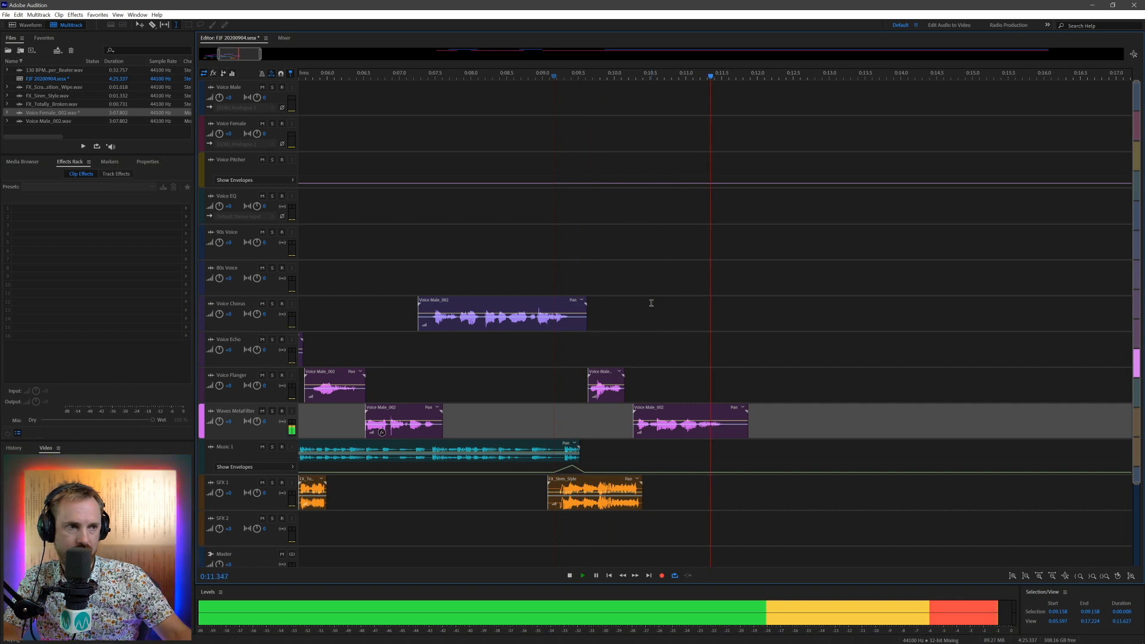
key("space")
Step: Show the whole session and play the opening production from its start
left_click_drag(726, 429, 812, 421)
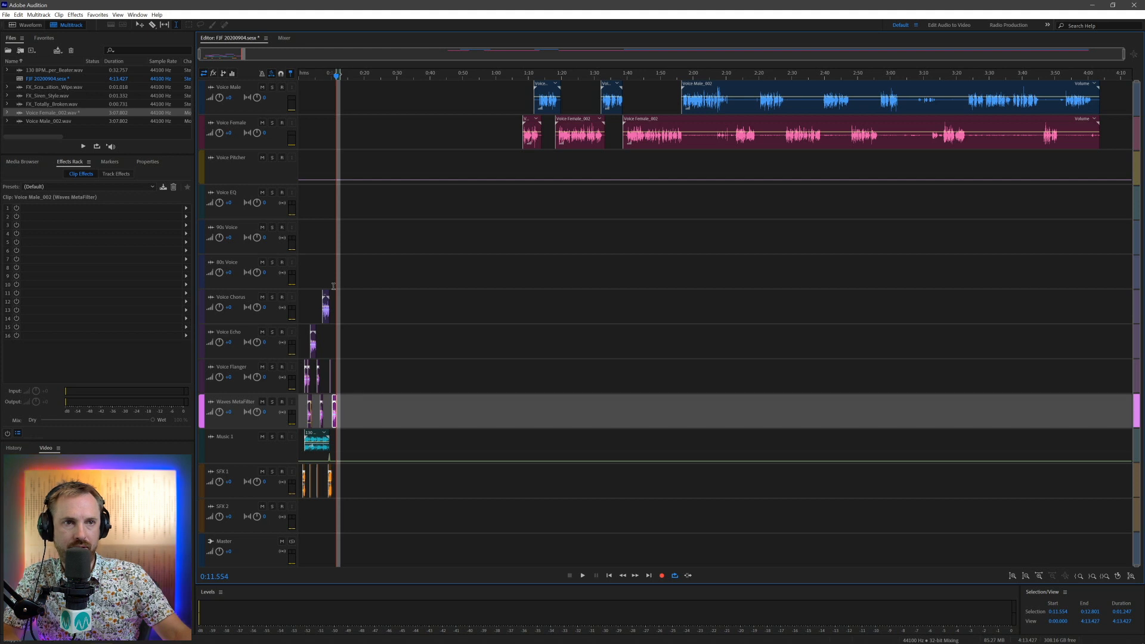
left_click_drag(305, 303, 303, 303)
key("space")
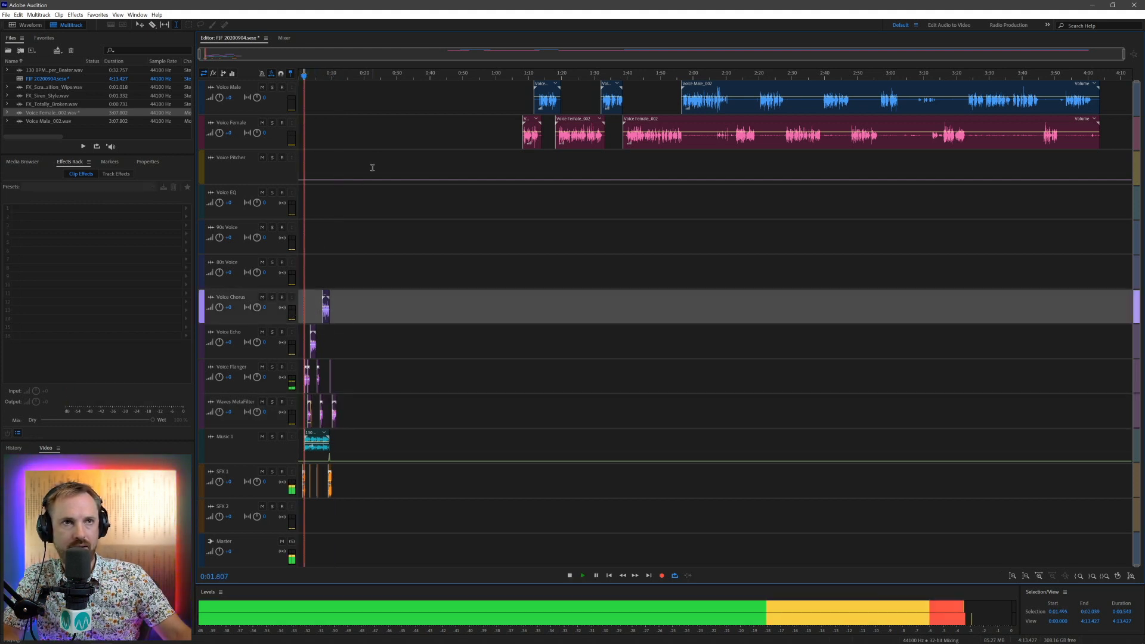
left_click(310, 84)
key("space")
key("Home")
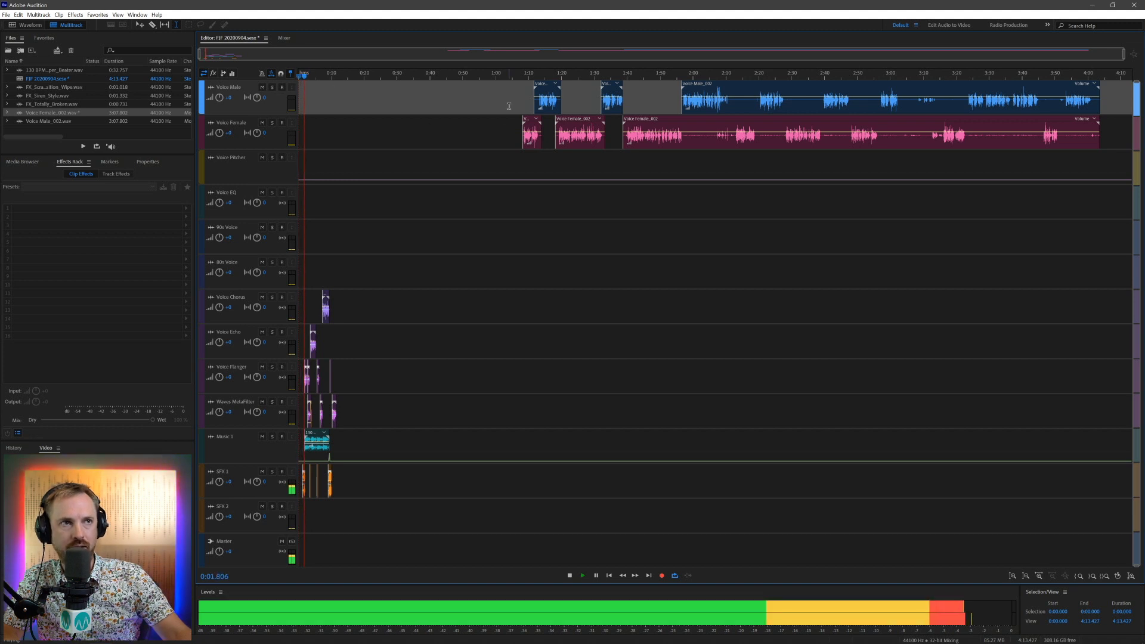
Step: Move the first Voice Female phrase down to Waves MetaFilter at about 0:21 and stop playback
left_click_drag(530, 129, 377, 419)
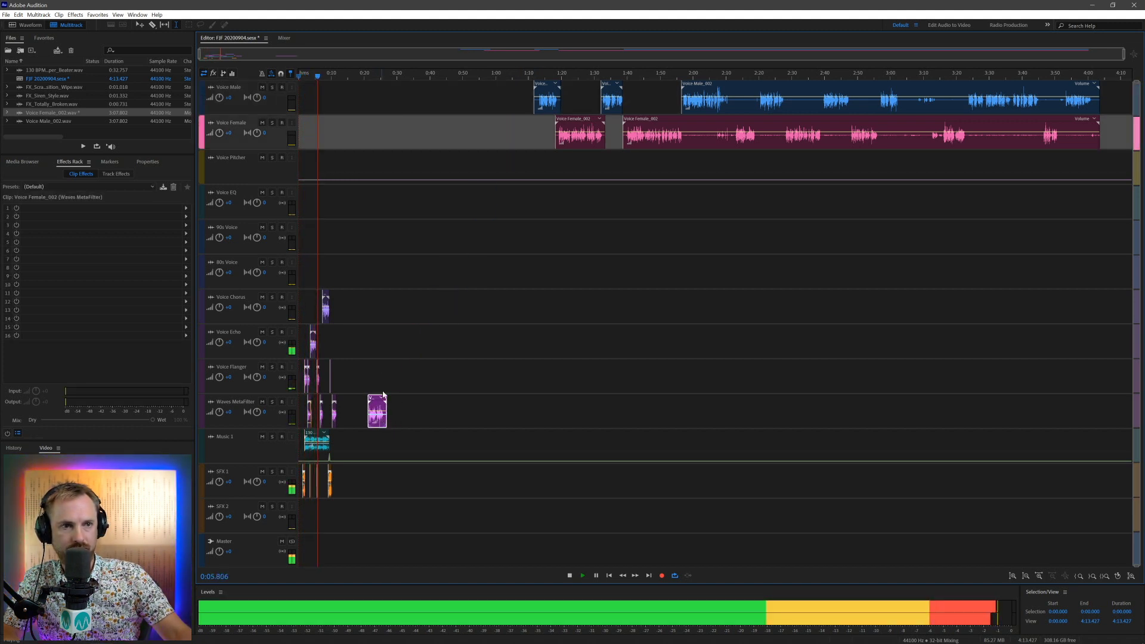
scroll(373, 77, "up", 8)
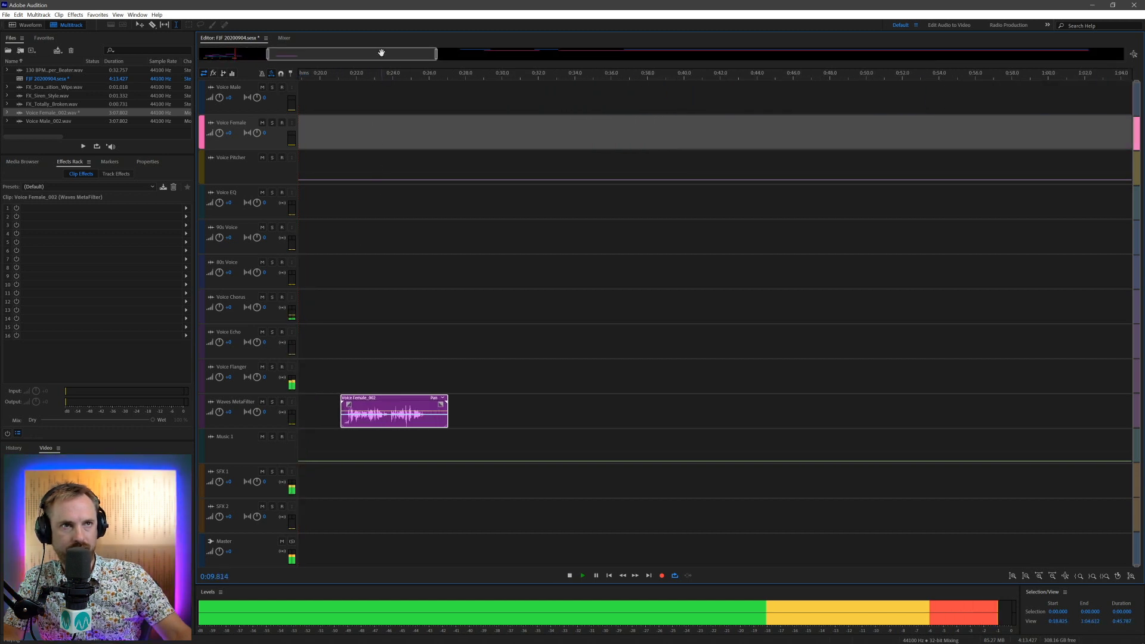
key("space")
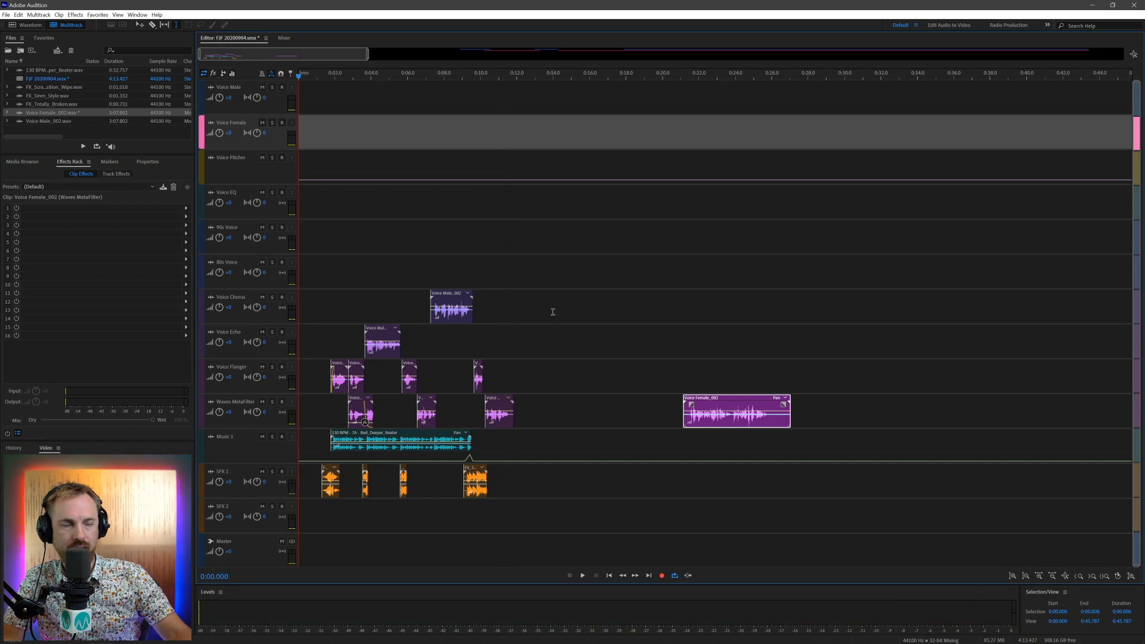
Step: Place a 16-second beeping pad from the Pad sound effects on SFX 1 at about 0:21, beneath the female voice phrase
left_click(23, 164)
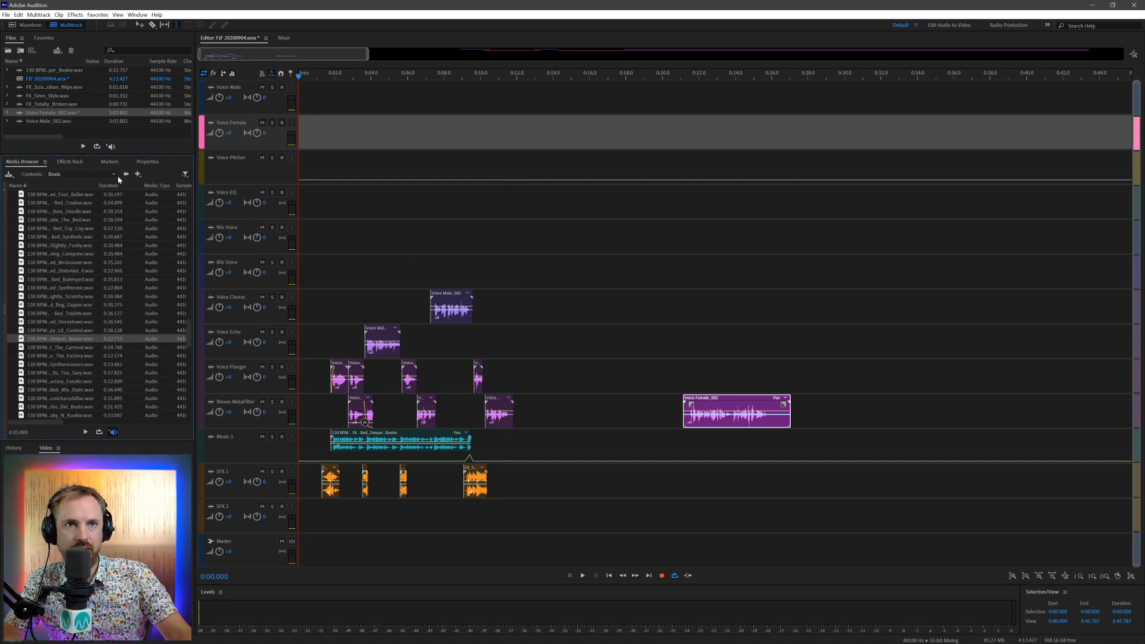
left_click(125, 175)
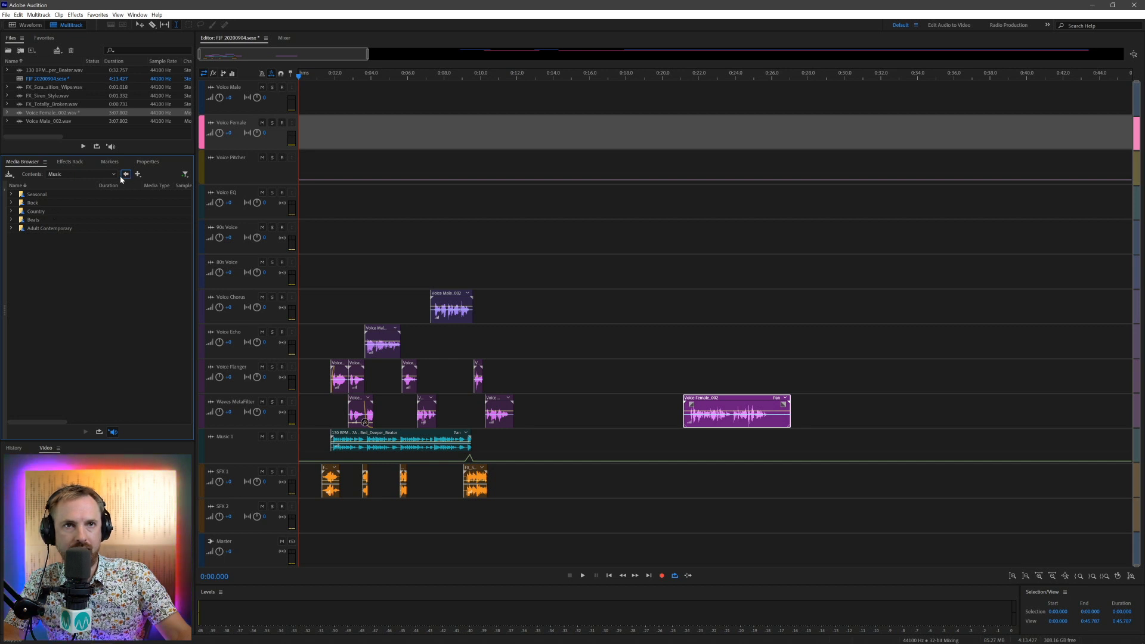
left_click(125, 174)
double_click(41, 194)
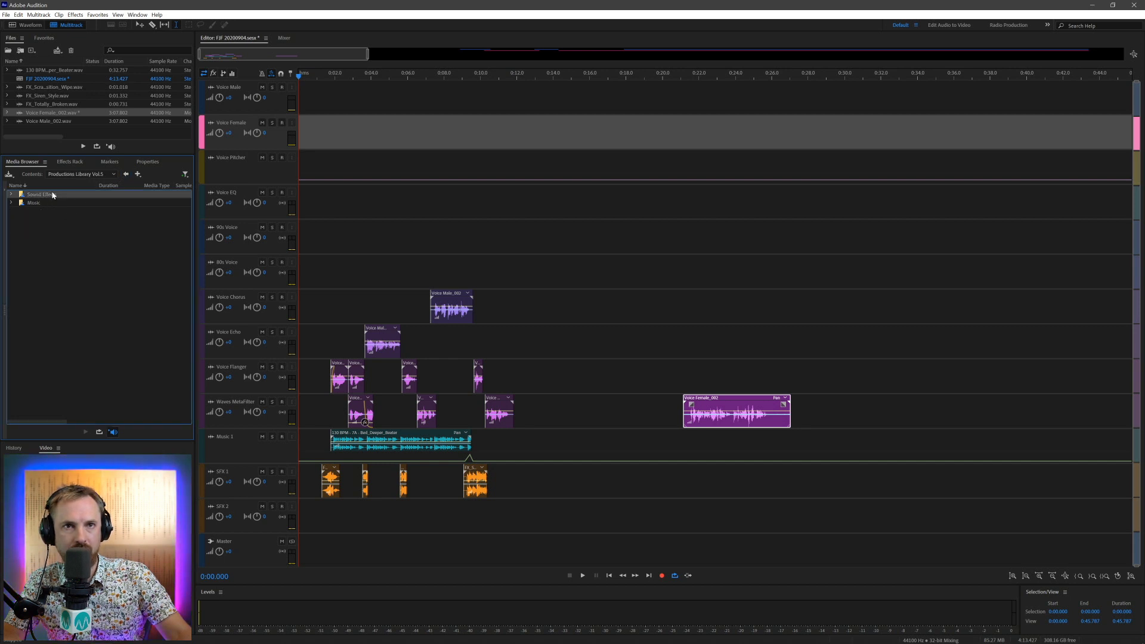
double_click(41, 254)
left_click_drag(62, 305, 680, 484)
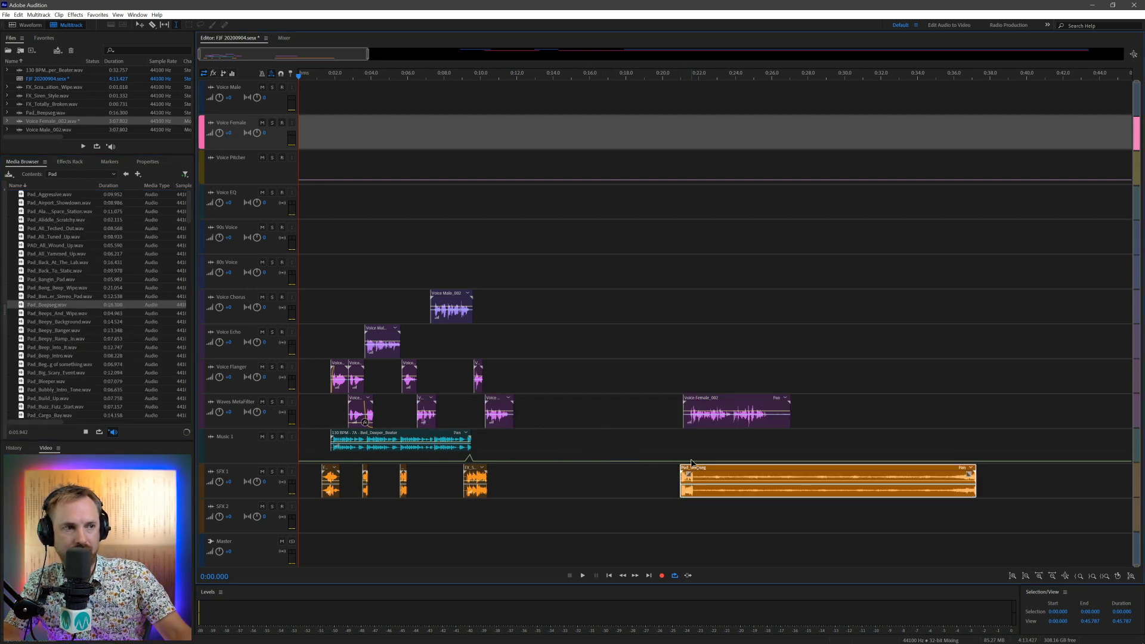
left_click(682, 450)
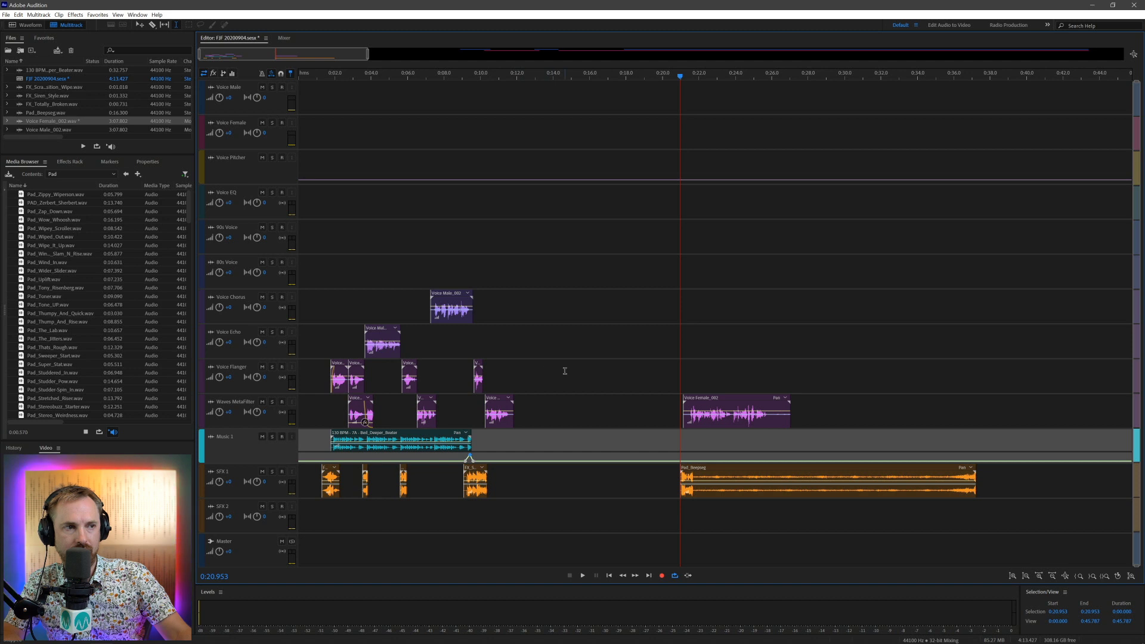
Step: Place FX_Scrolly.wav from the Transition sound effects on SFX 2 at about 0:23.1 and audition from about 0:21
left_click(126, 174)
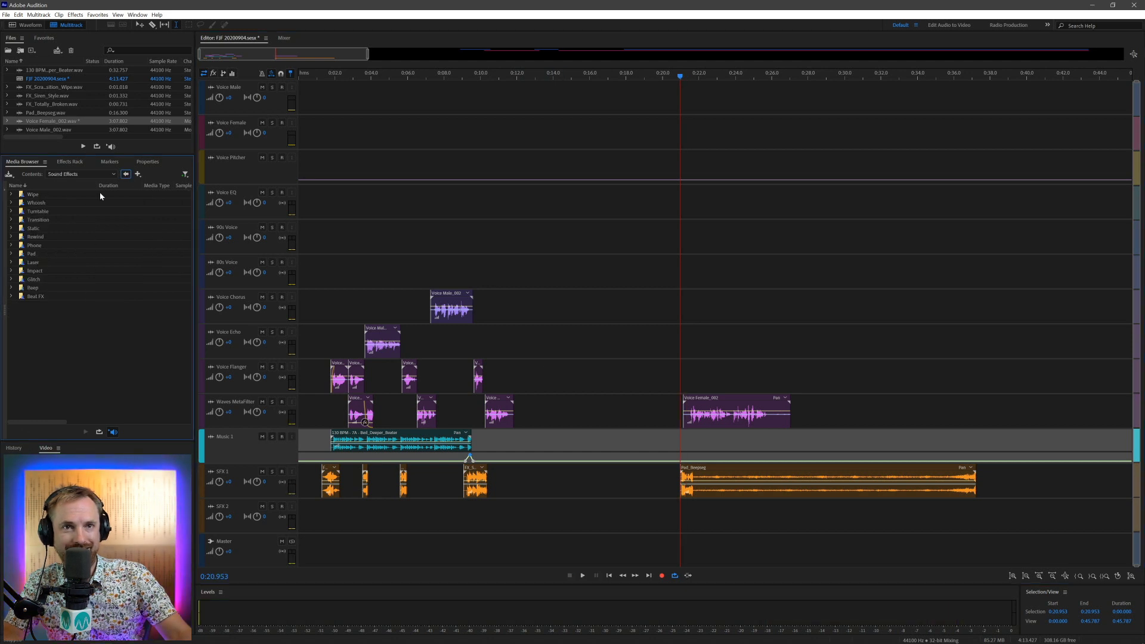
left_click(52, 220)
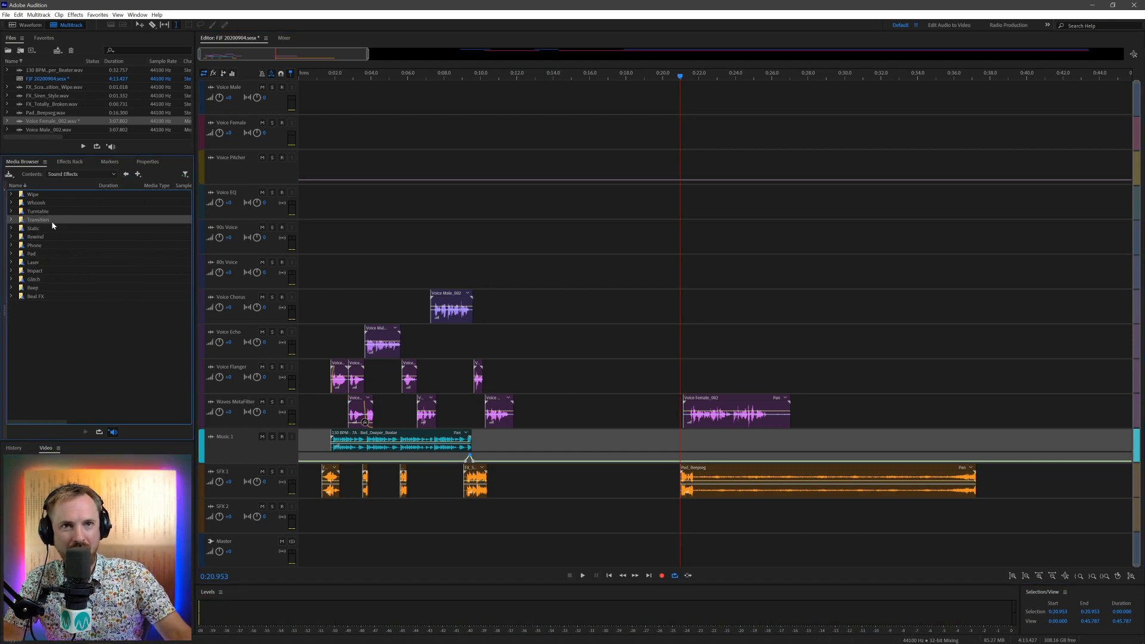
double_click(53, 224)
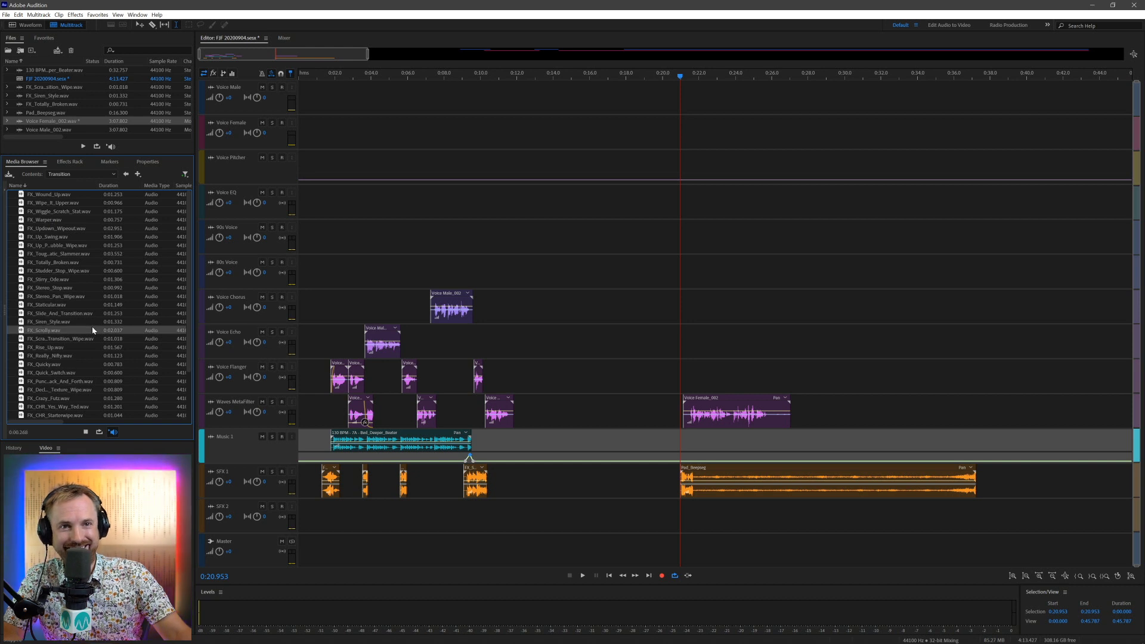
left_click_drag(92, 330, 738, 513)
key("space")
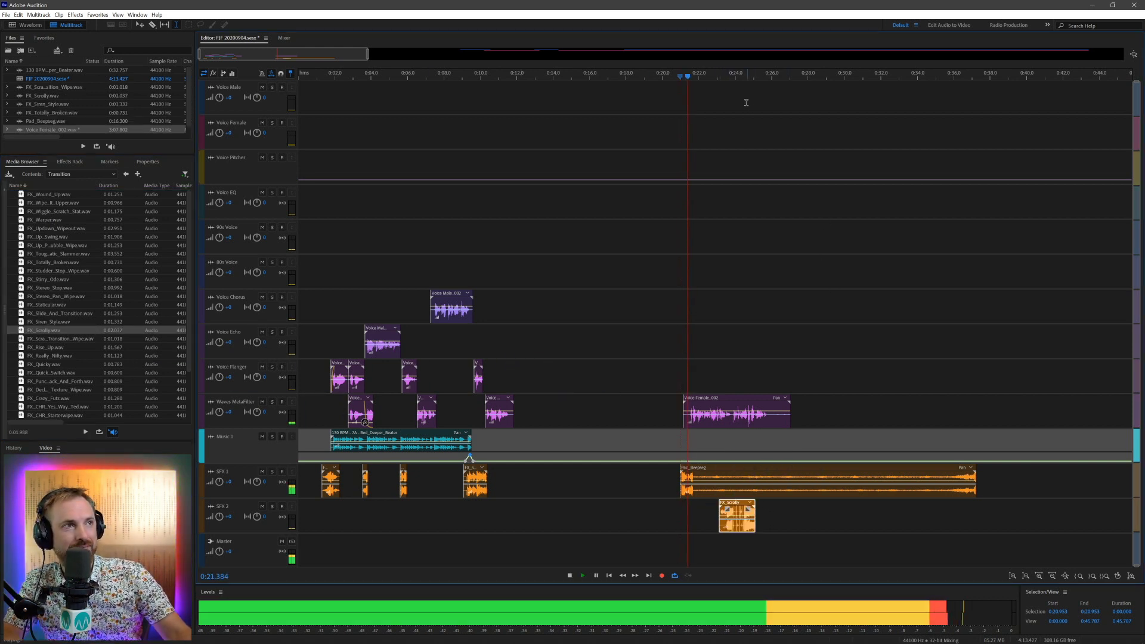
scroll(738, 77, "up", 5)
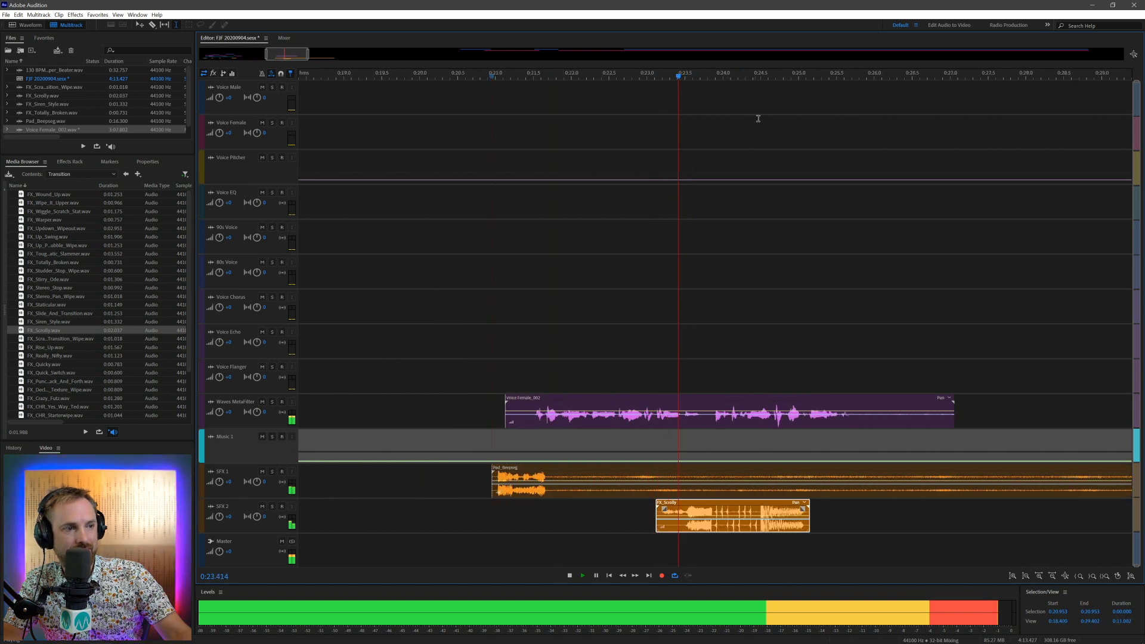
key("space")
Step: Split FX_Scrolly on SFX 2 at 0:23.877 and move its second part to start at about 0:24.4
left_click(715, 522)
key("ctrl+k")
left_click_drag(730, 511, 774, 508)
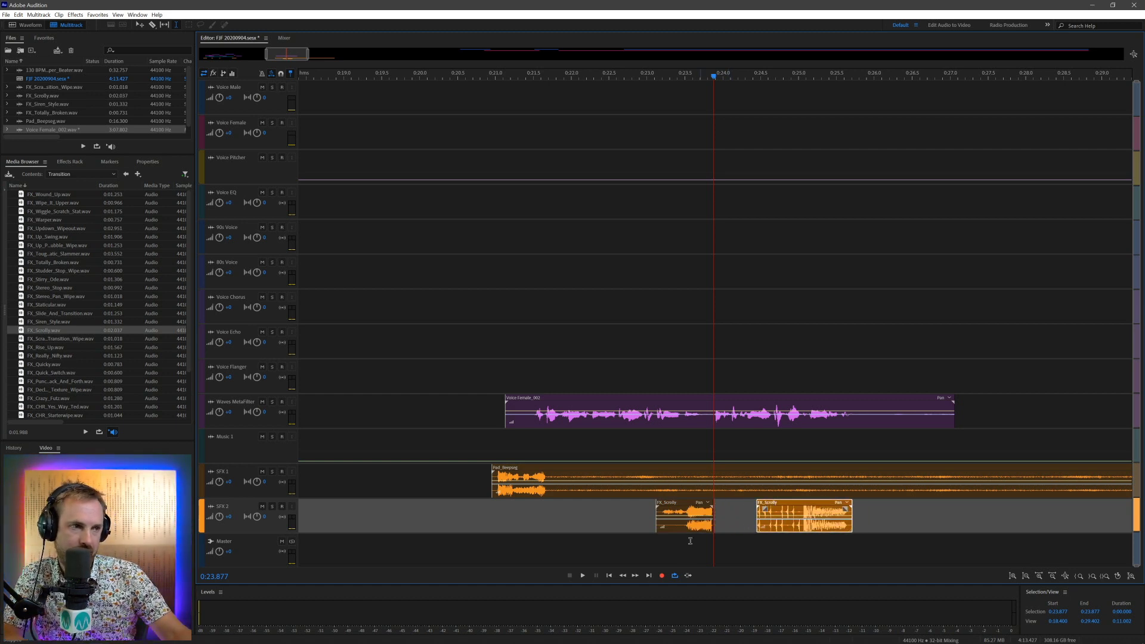
Step: Audition the two FX_Scrolly pieces from about 0:23 and lower the volume of the second piece's opening up to about 0:25
left_click(646, 543)
key("space")
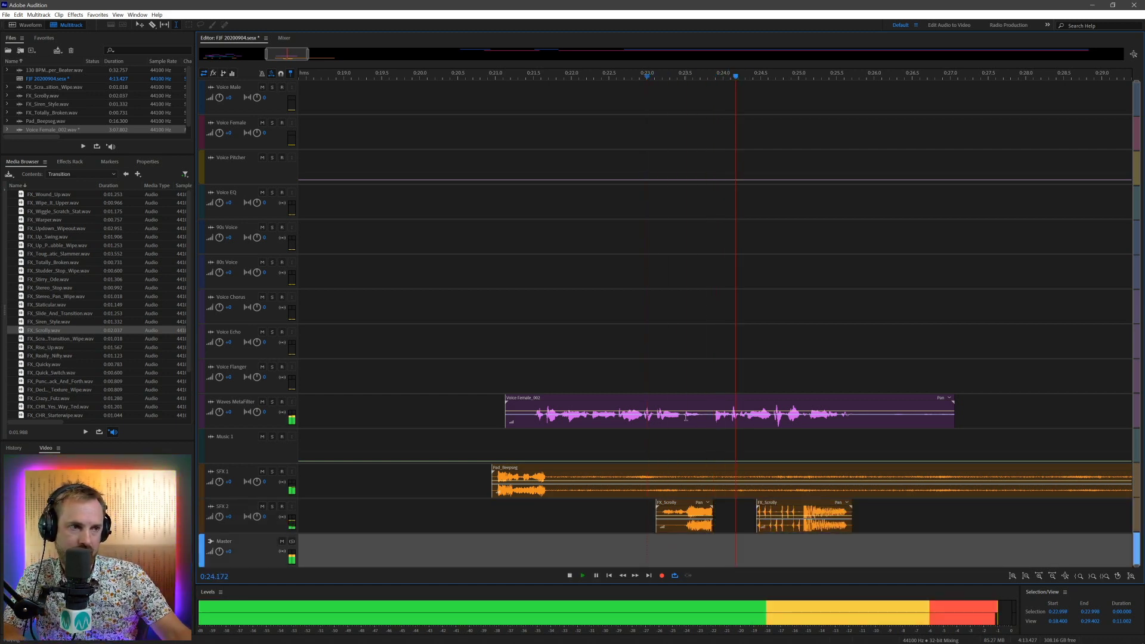
key("space")
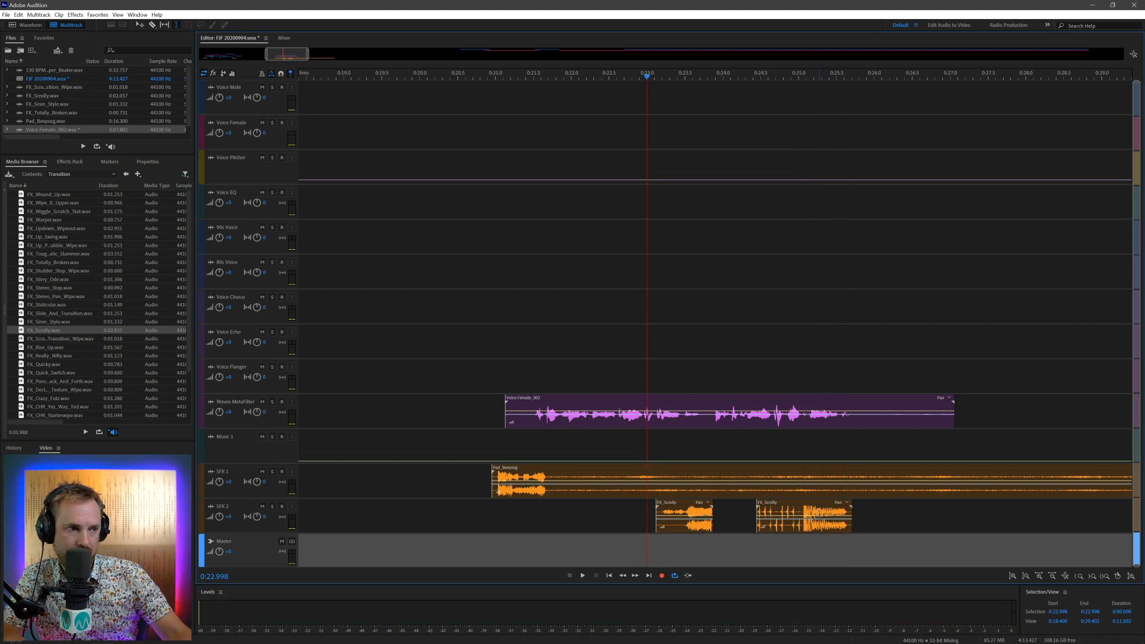
left_click(816, 517)
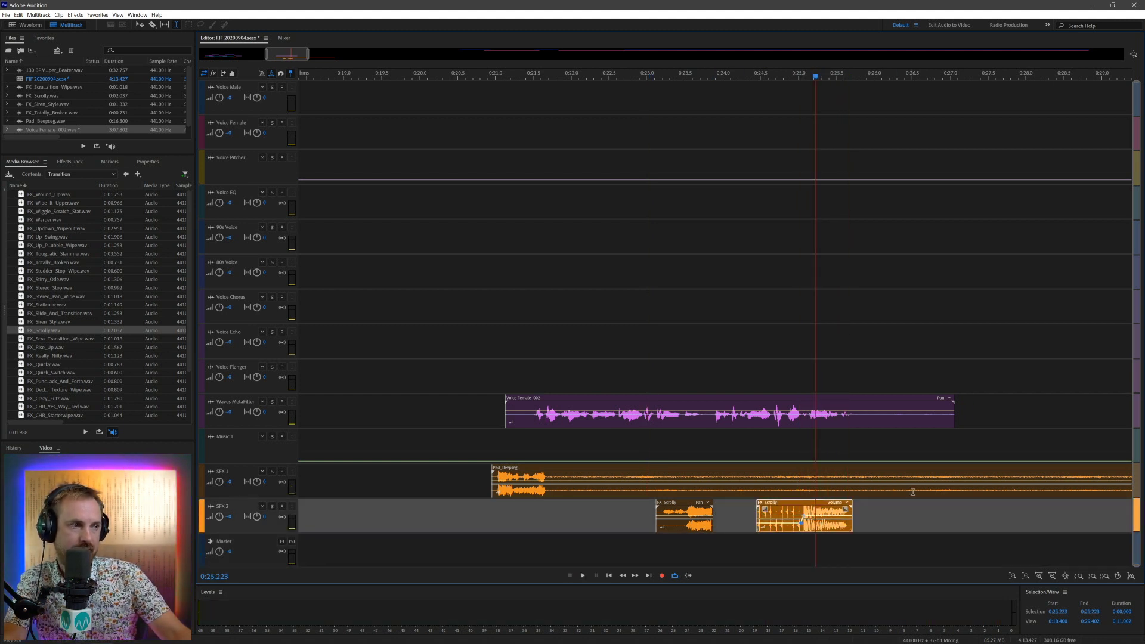
Step: Cut off the pad on SFX 1 at about 0:27.5 and fade it out from about 0:25.4
left_click_drag(986, 494, 1049, 486)
key("Delete")
left_click(1075, 480)
key("Delete")
left_click(923, 477)
left_click_drag(978, 473, 830, 500)
Step: Copy the female voice slice from 0:23.848 to about 0:23.98 onto Voice Flanger at 0:23.629 and 0:23.789, and audition the stutter
left_click(696, 459)
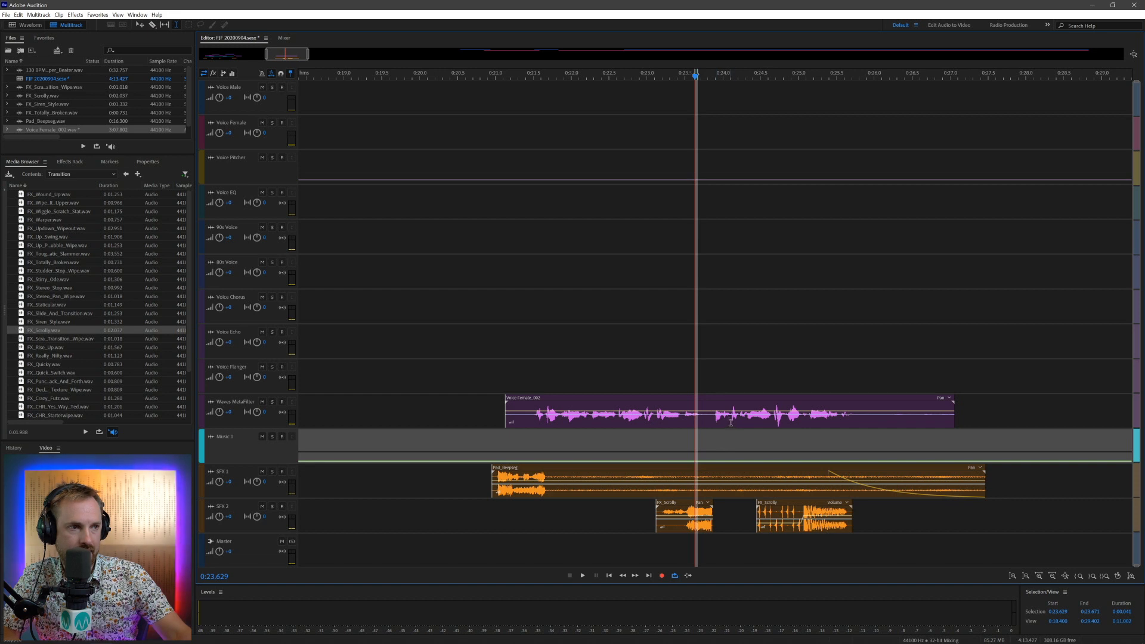
left_click_drag(721, 420, 711, 424)
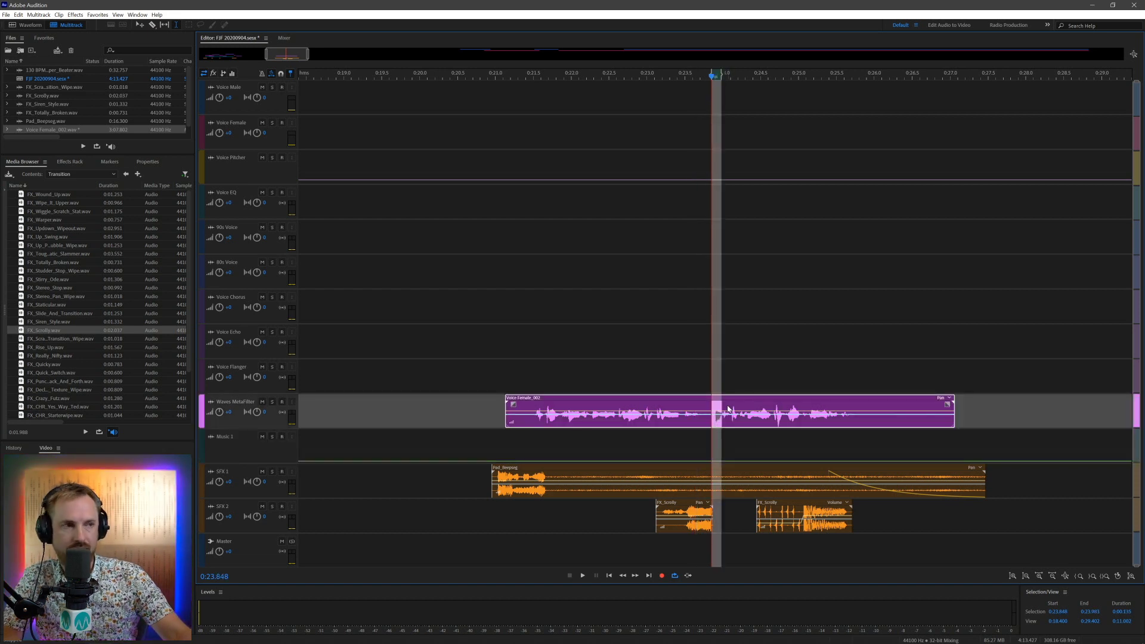
left_click(707, 382)
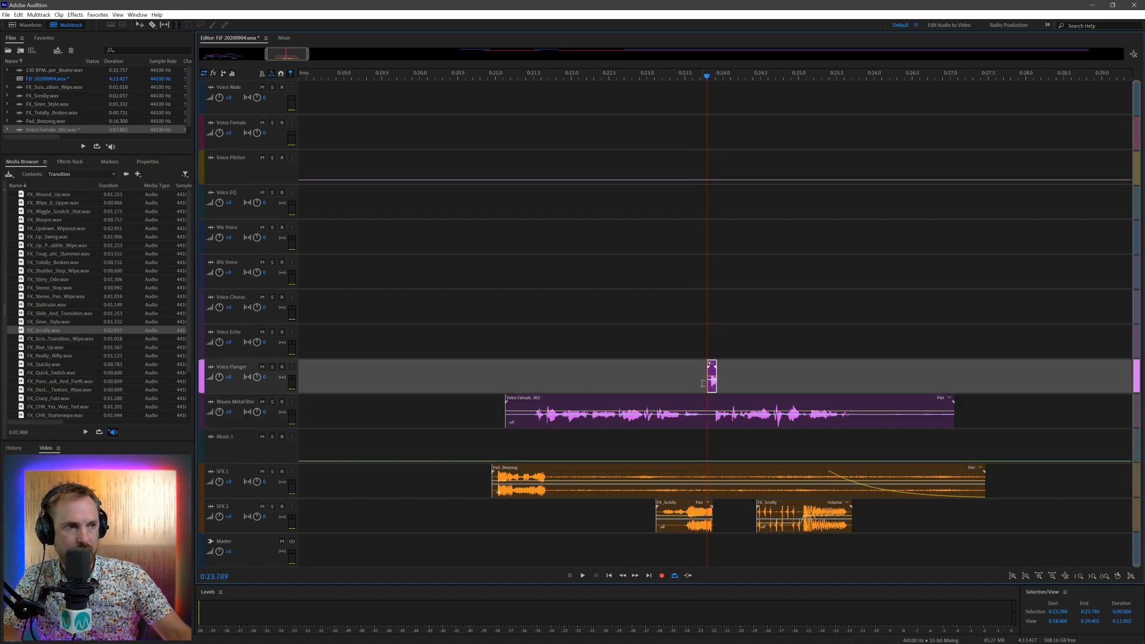
left_click(694, 383)
key("space")
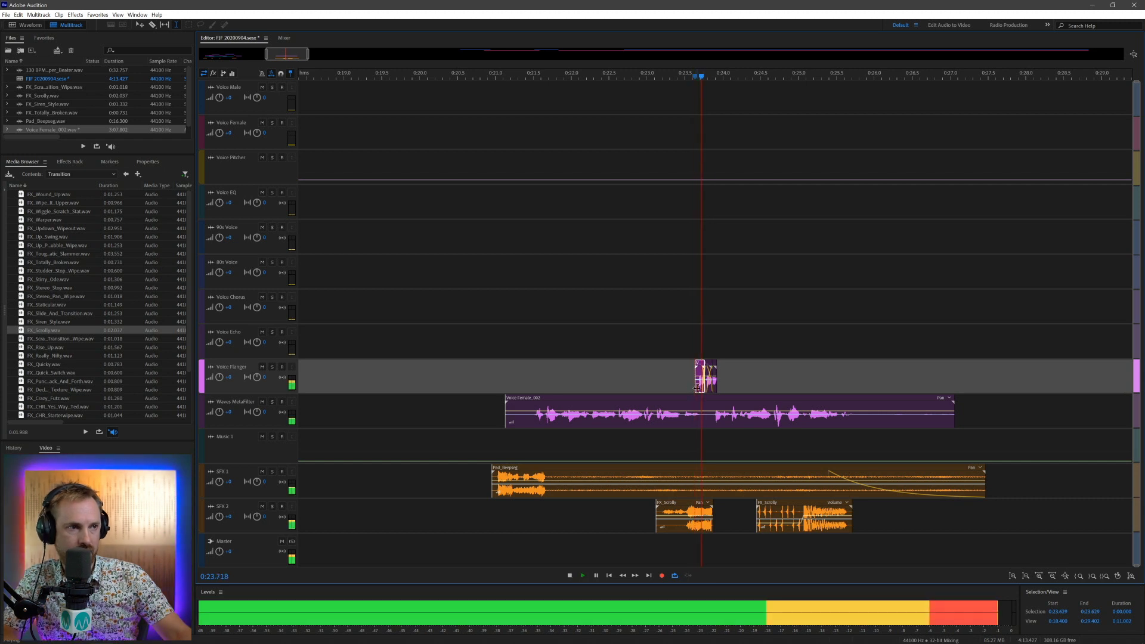
key("space")
Step: Trim the end of the female voice phrase on Waves MetaFilter after 0:25.784
left_click_drag(858, 415, 1043, 421)
key("Delete")
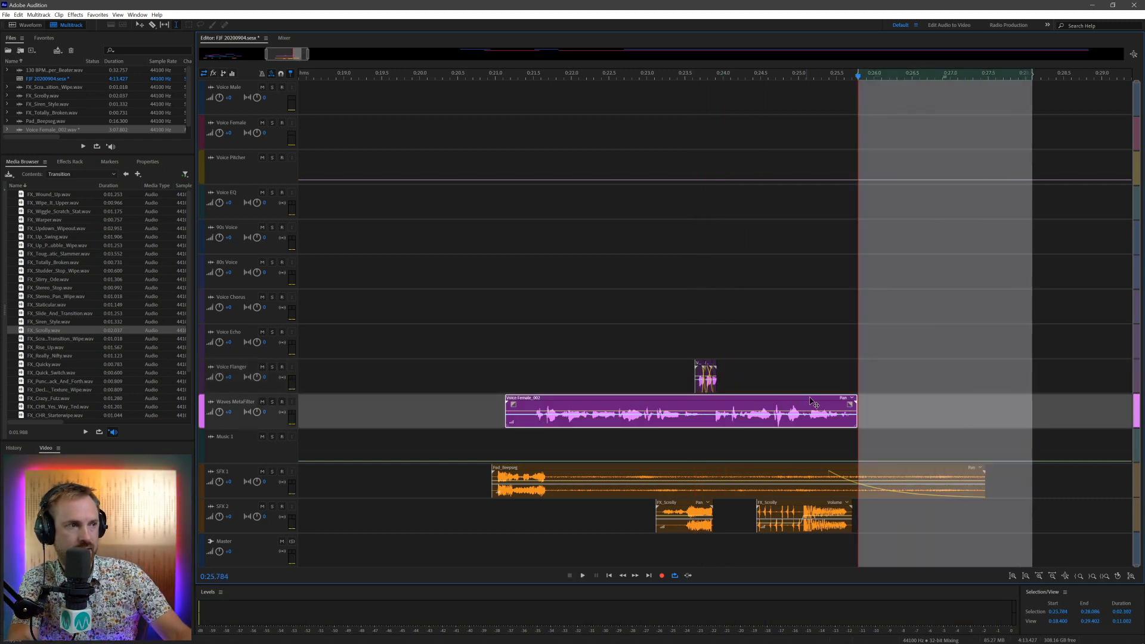
key("Delete")
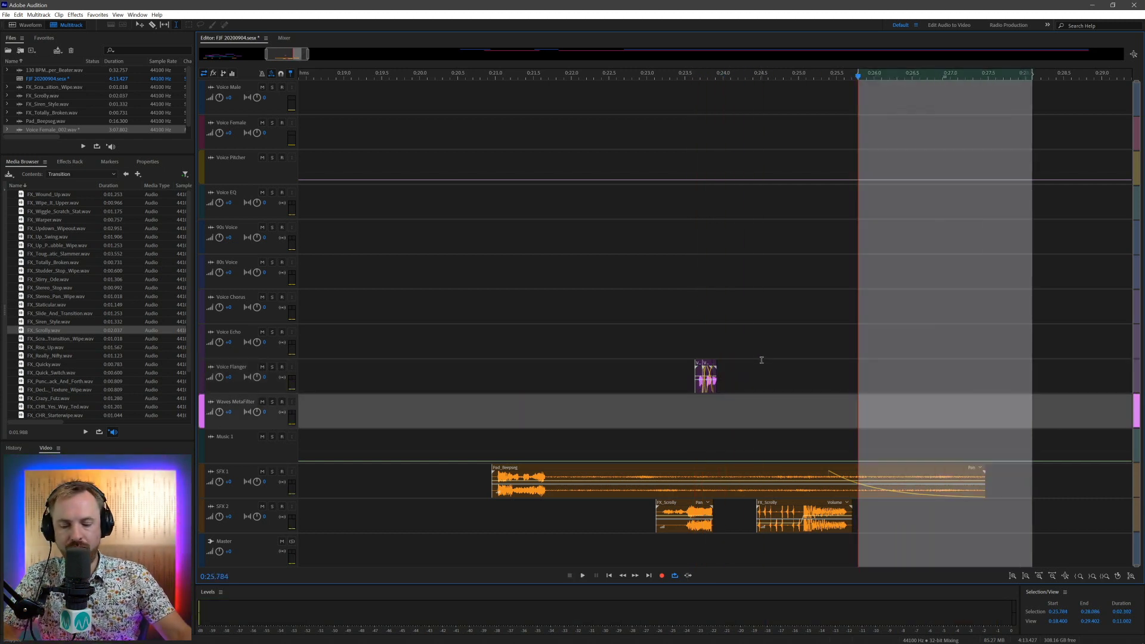
Step: Play the female voice phrase with its pad and effects, listening for a split point at about 0:24.1
key("backslash")
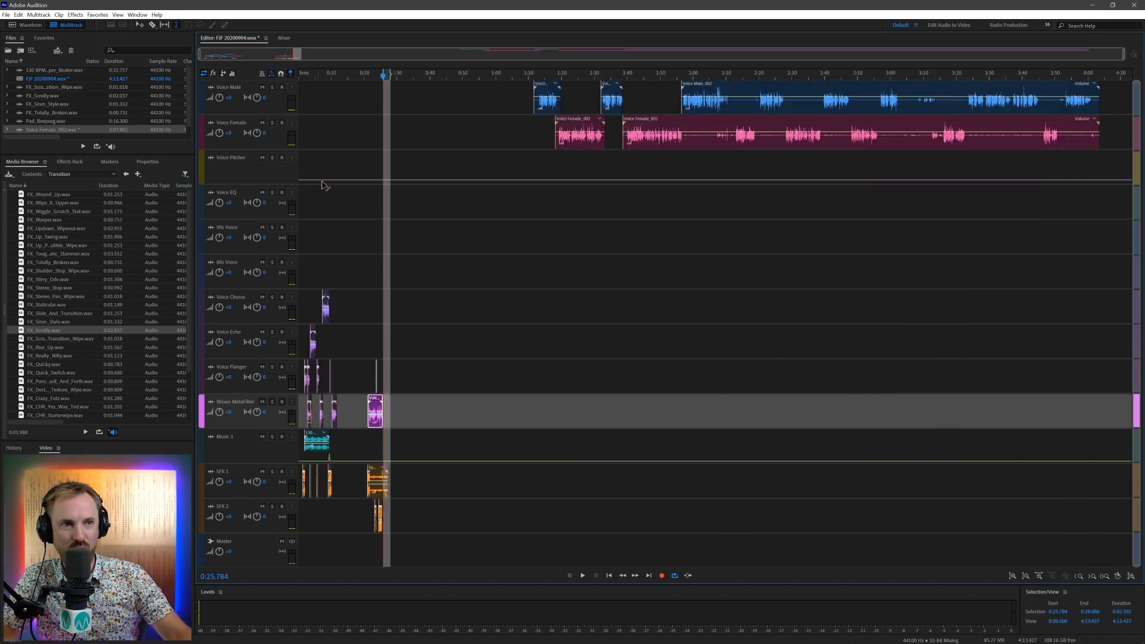
scroll(383, 76, "up", 5)
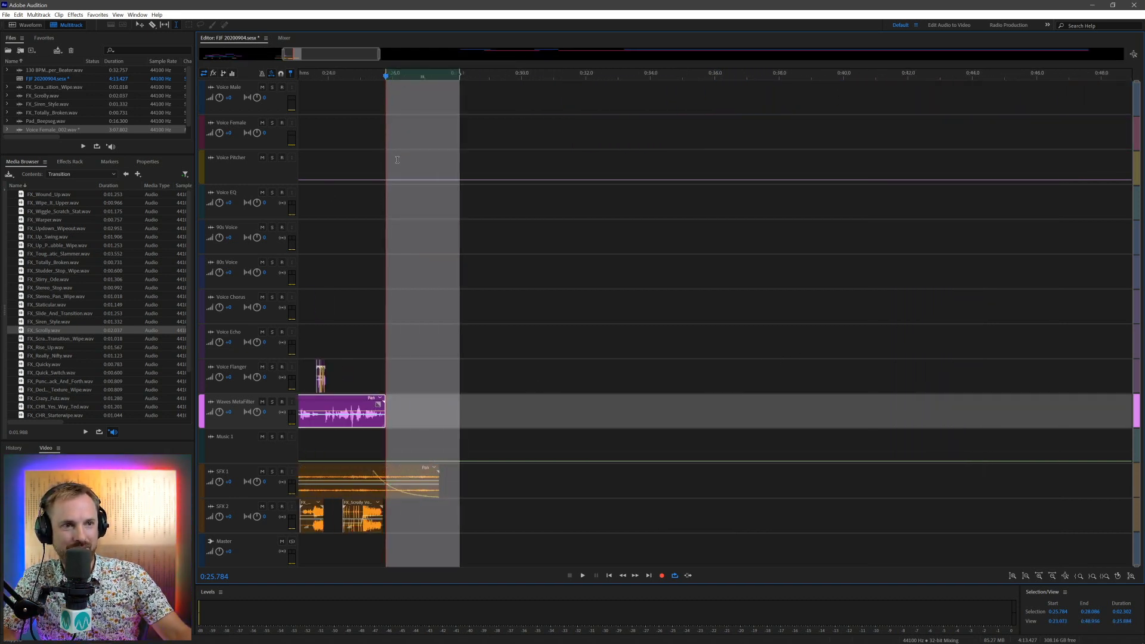
left_click(435, 271)
left_click(312, 320)
key("space")
left_click_drag(353, 417, 614, 417)
left_click(791, 426)
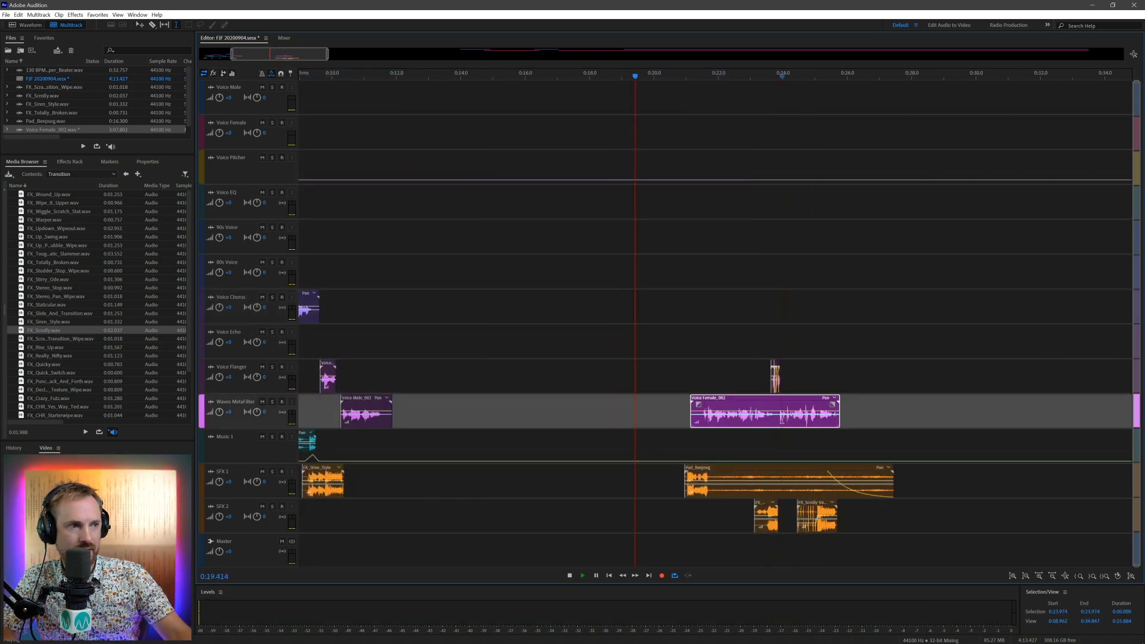
left_click(787, 421)
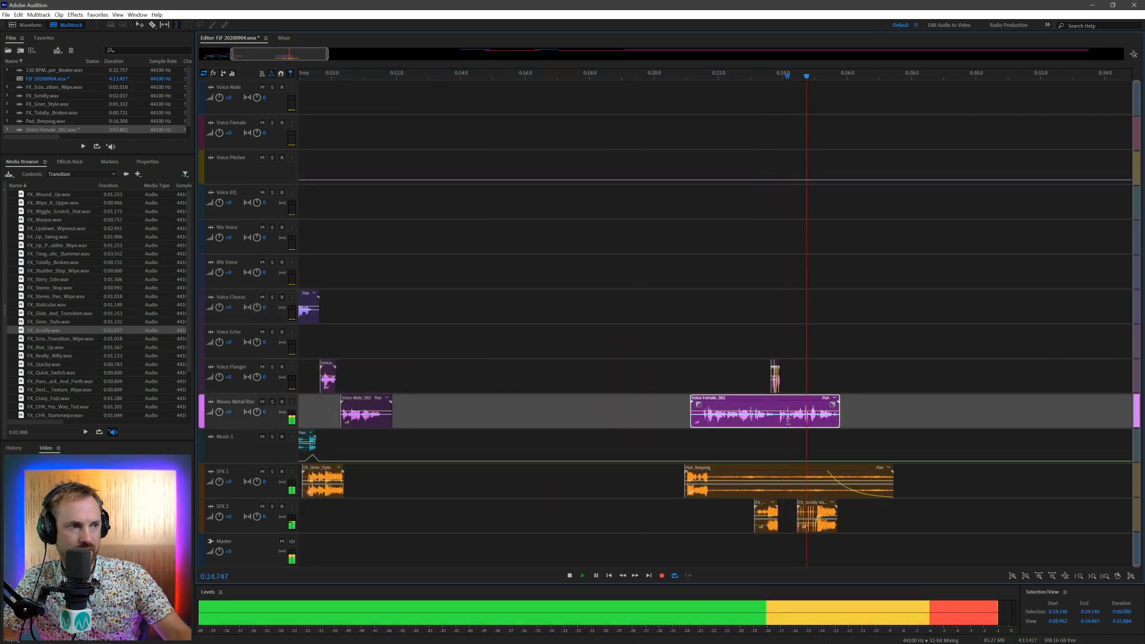
key("space")
Step: Audition the female voice phrase on Waves MetaFilter from just after 0:24.2 and split it at 0:24.230
left_click(793, 419)
key("space")
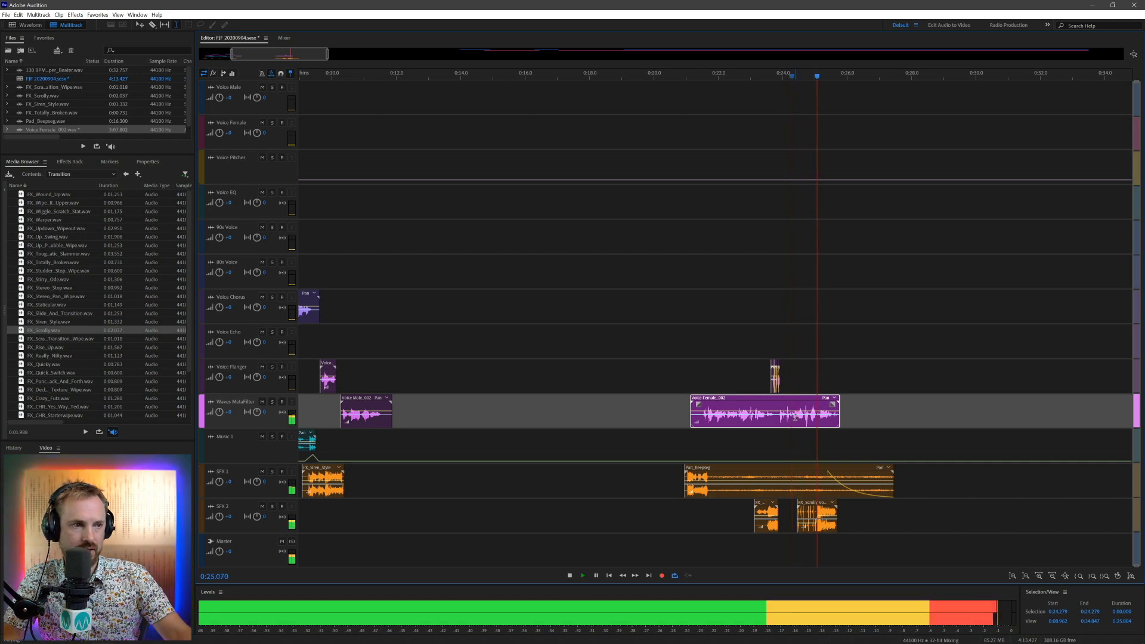
key("space")
scroll(710, 441, "up", 4)
scroll(708, 435, "up", 3)
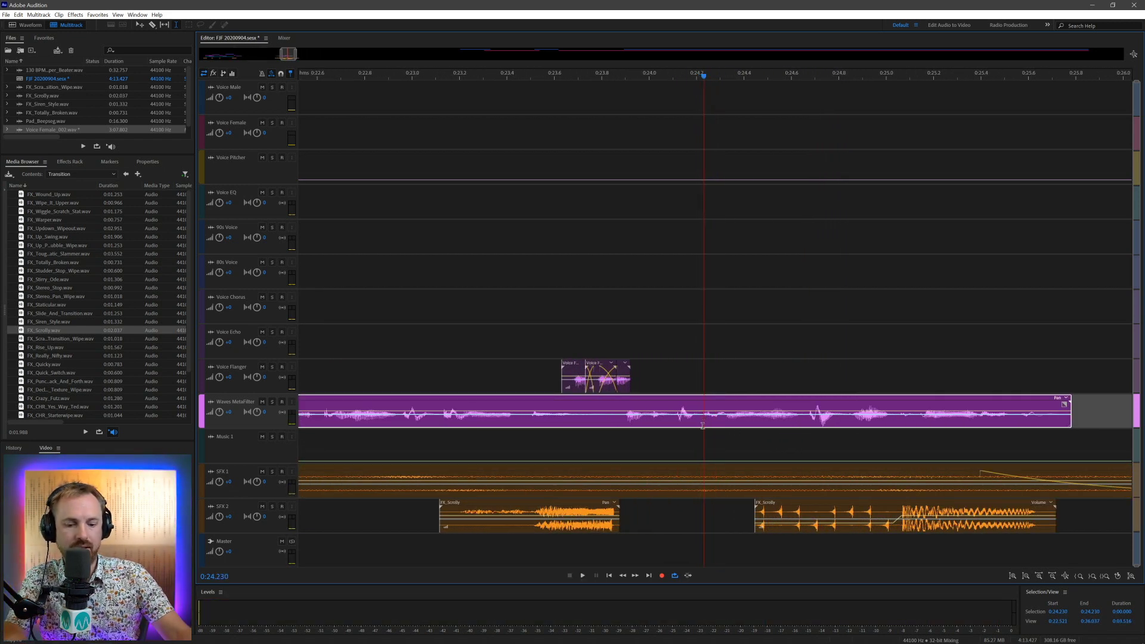
key("ctrl+k")
Step: Add the Waves MetaFilter Stereo VST3 effect to the split female voice phrase's second part as a clip effect
mouse_move(721, 401)
left_mouse_down()
mouse_move(732, 448)
mouse_move(728, 408)
left_mouse_up()
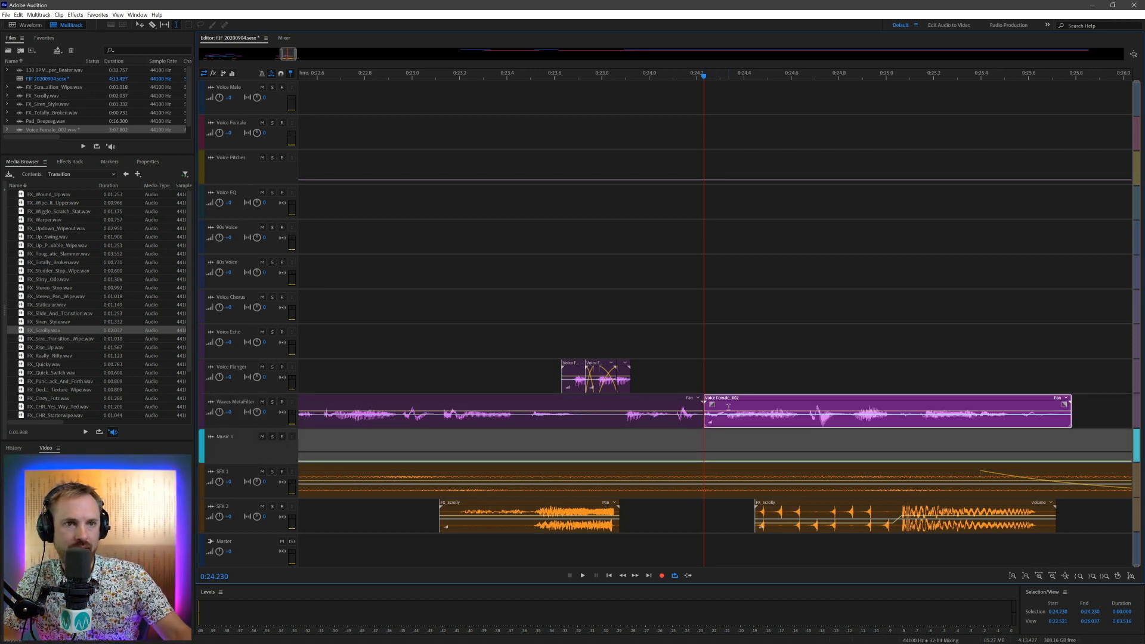
left_click(70, 162)
left_click(186, 208)
mouse_move(258, 267)
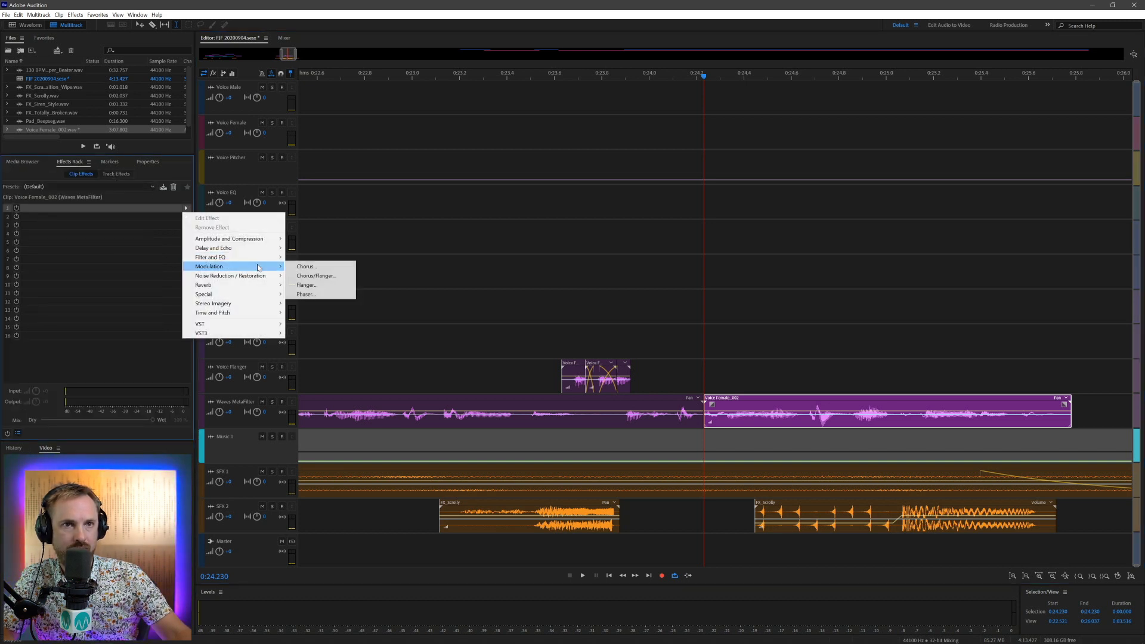
mouse_move(258, 334)
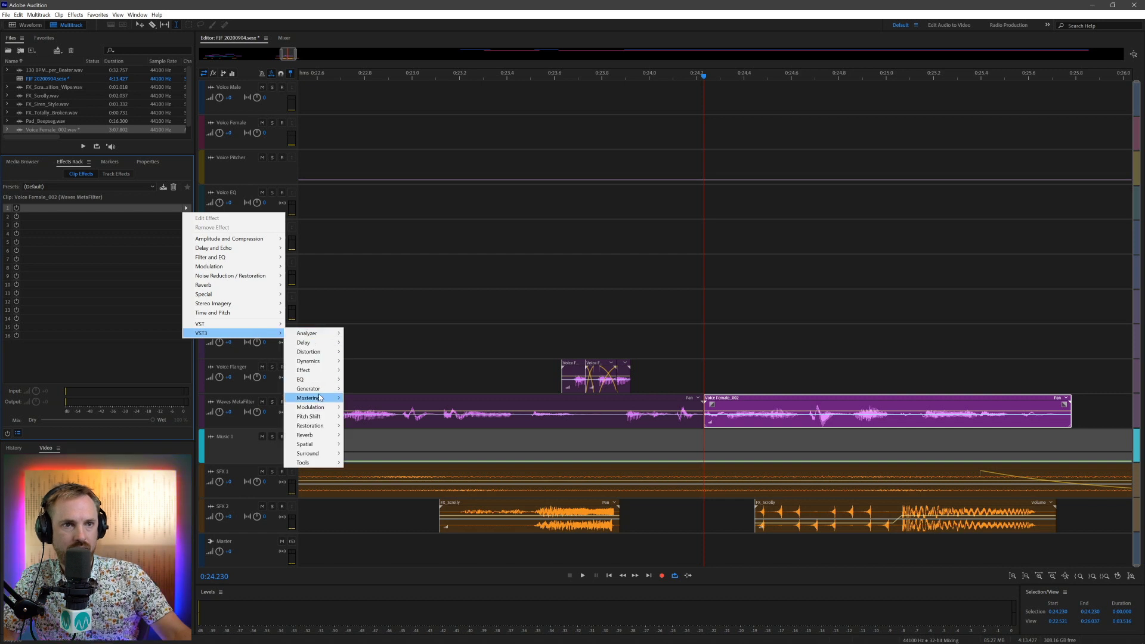
mouse_move(311, 407)
mouse_move(364, 416)
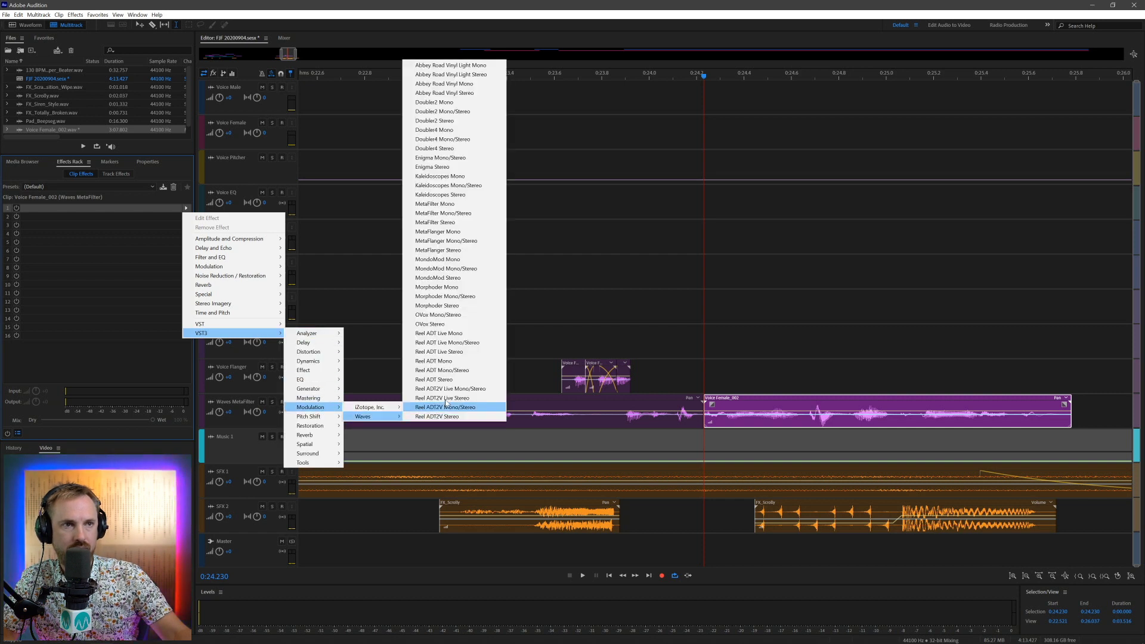
left_click(460, 222)
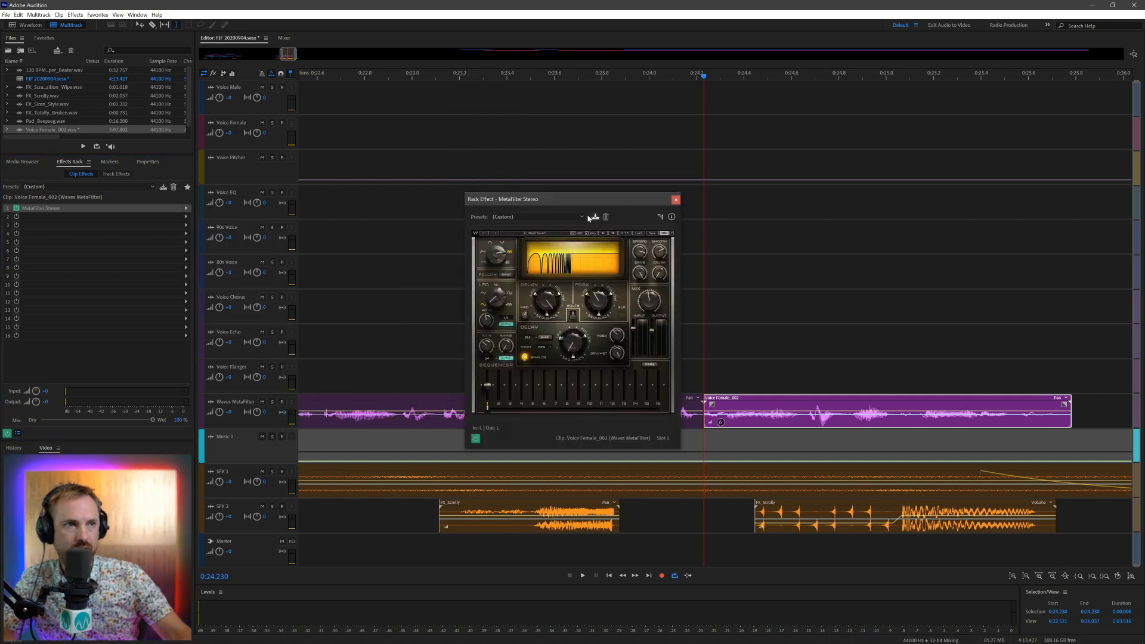
Step: Apply the Psychedelic Delay preset to MetaFilter Stereo and audition the phrase from 0:24.230
left_click(562, 218)
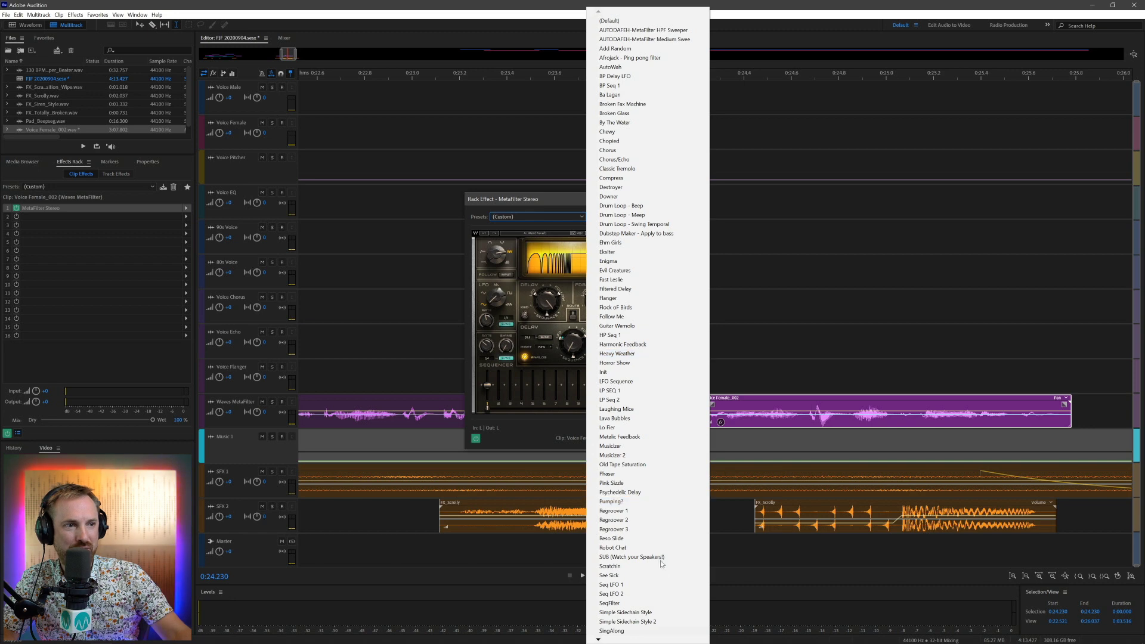
left_click(655, 492)
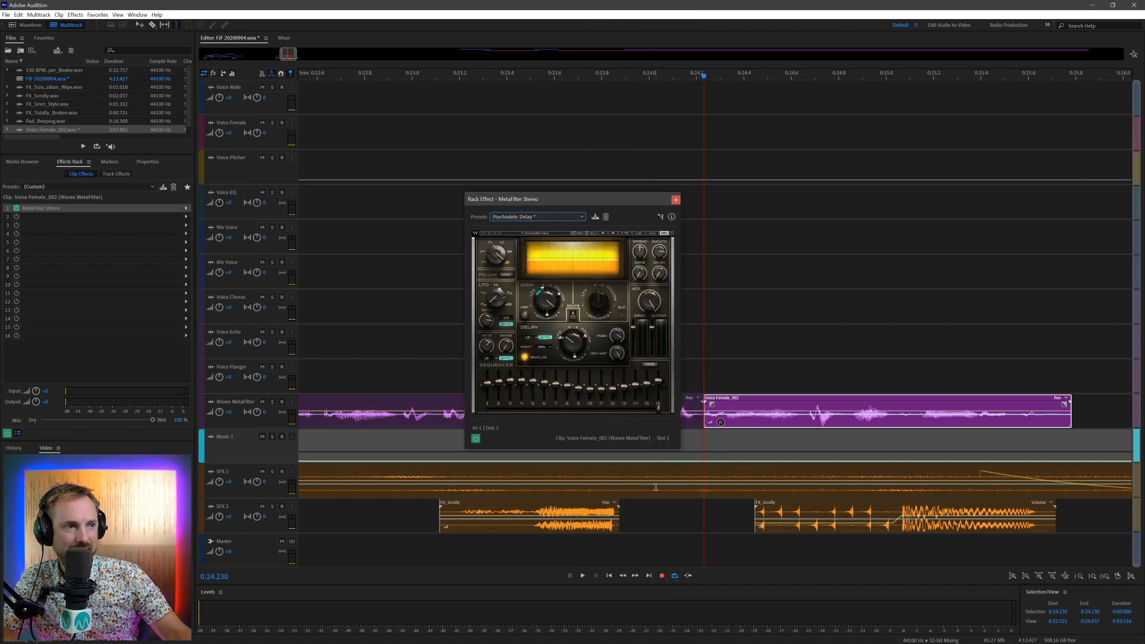
key("space")
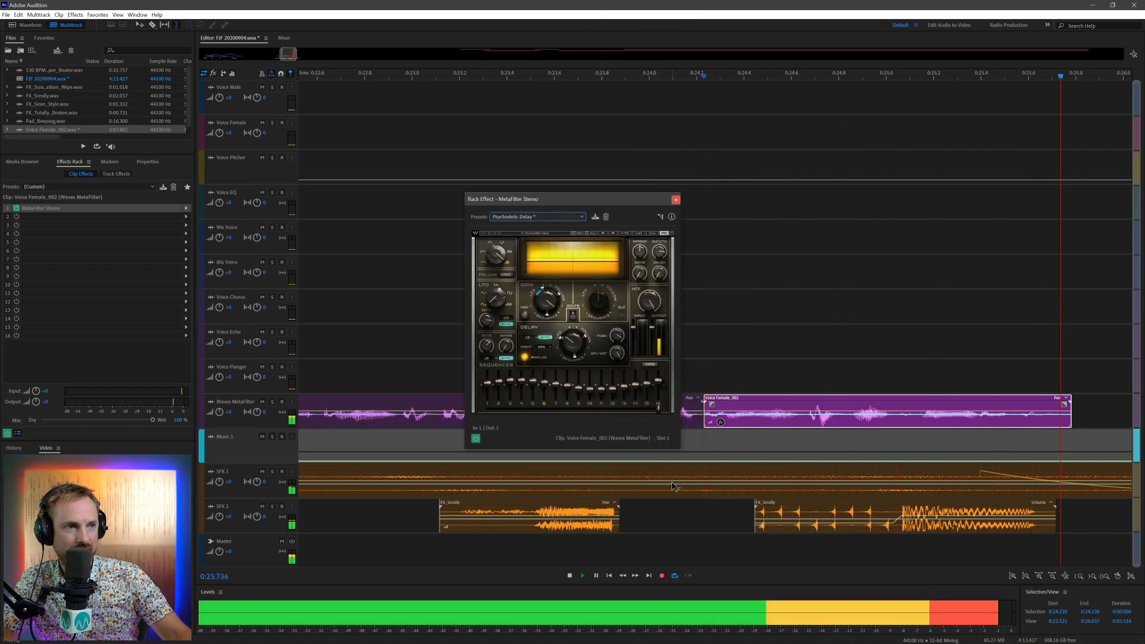
key("space")
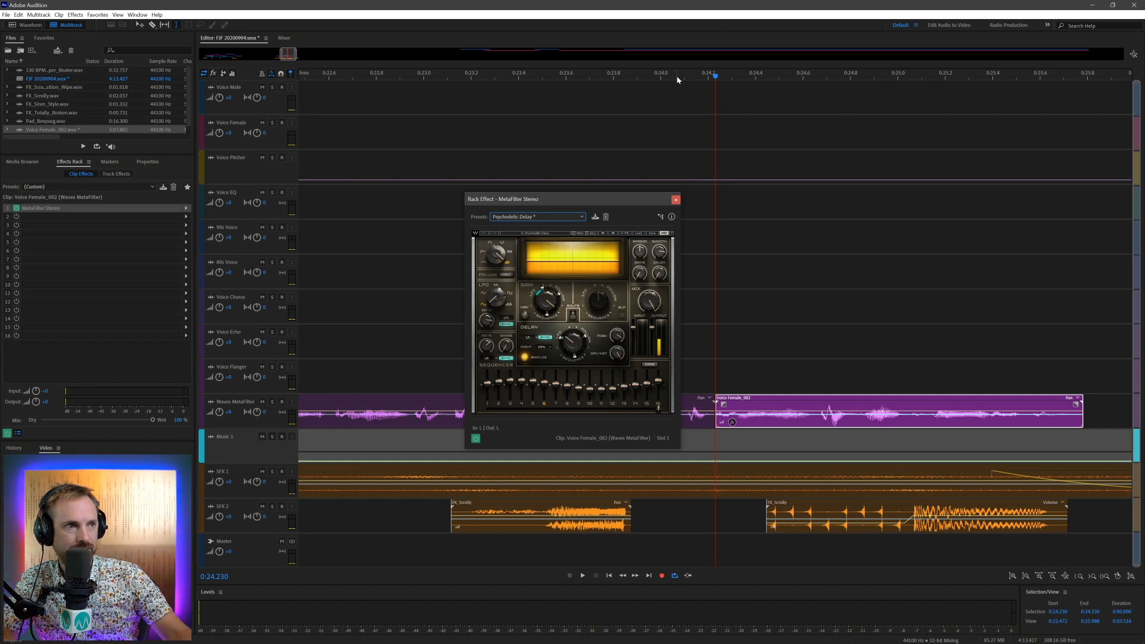
Step: Extend the end of the split female voice phrase on Waves MetaFilter to about 0:28.4 and audition its delay tail
scroll(677, 80, "down", 5)
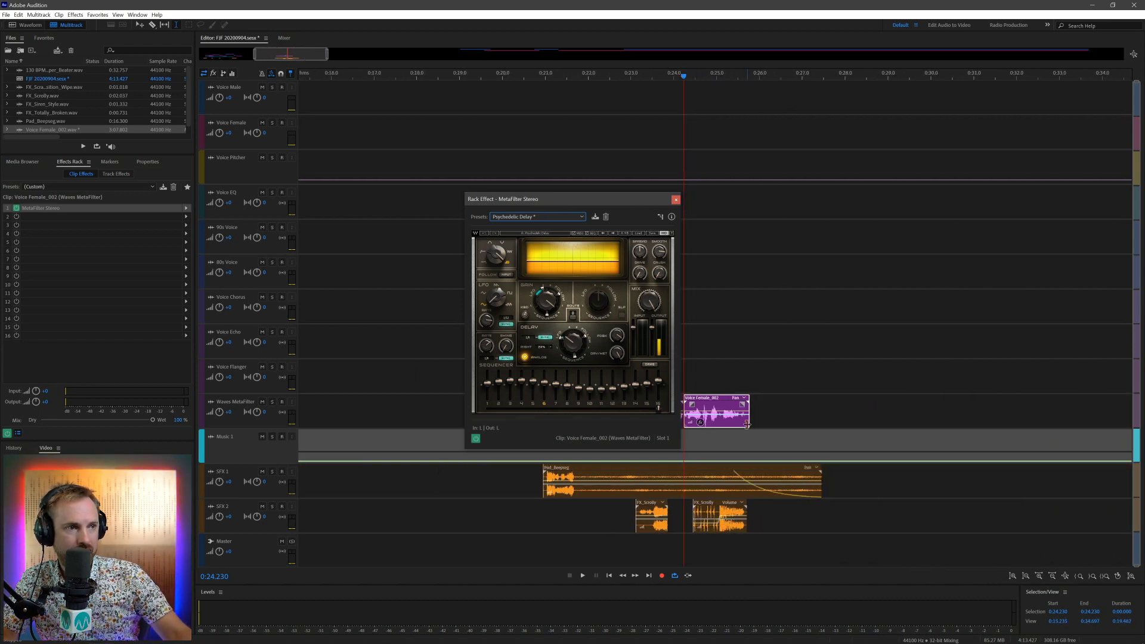
left_click_drag(749, 422, 863, 417)
key("space")
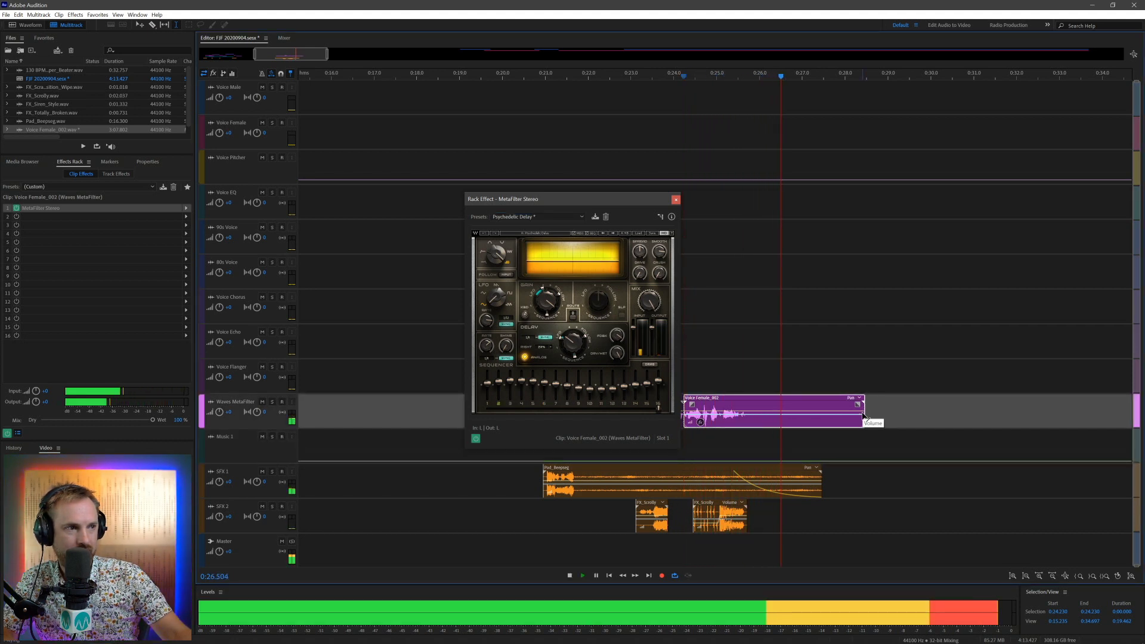
key("space")
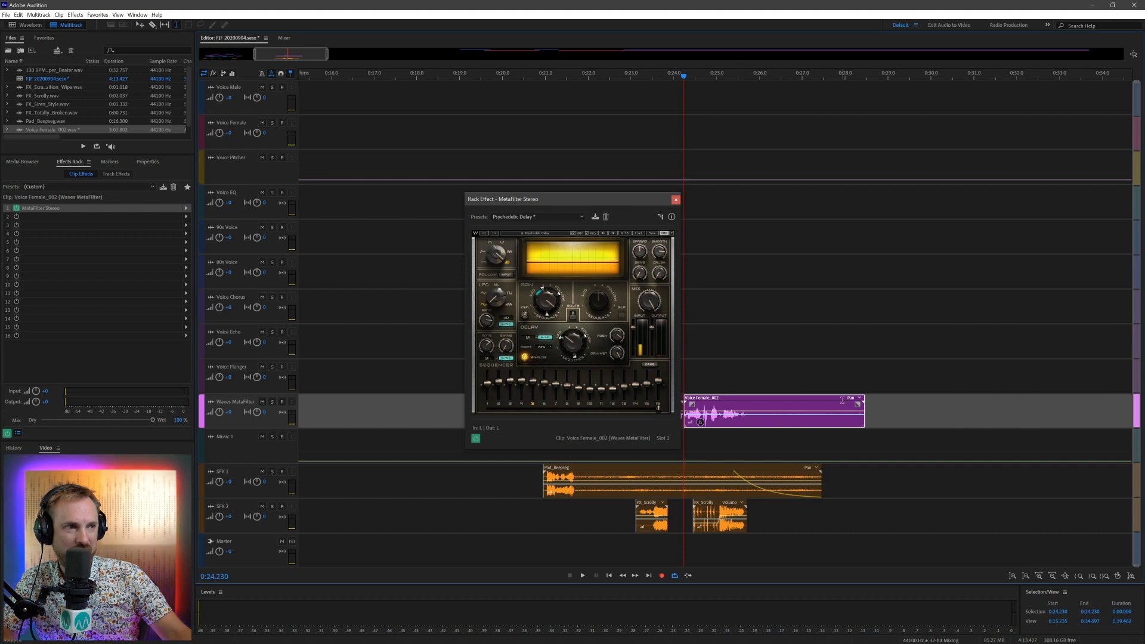
Step: Add a curved fade-out to the extended female voice phrase from about 0:25.5 to its end and audition it
left_click_drag(856, 403, 731, 446)
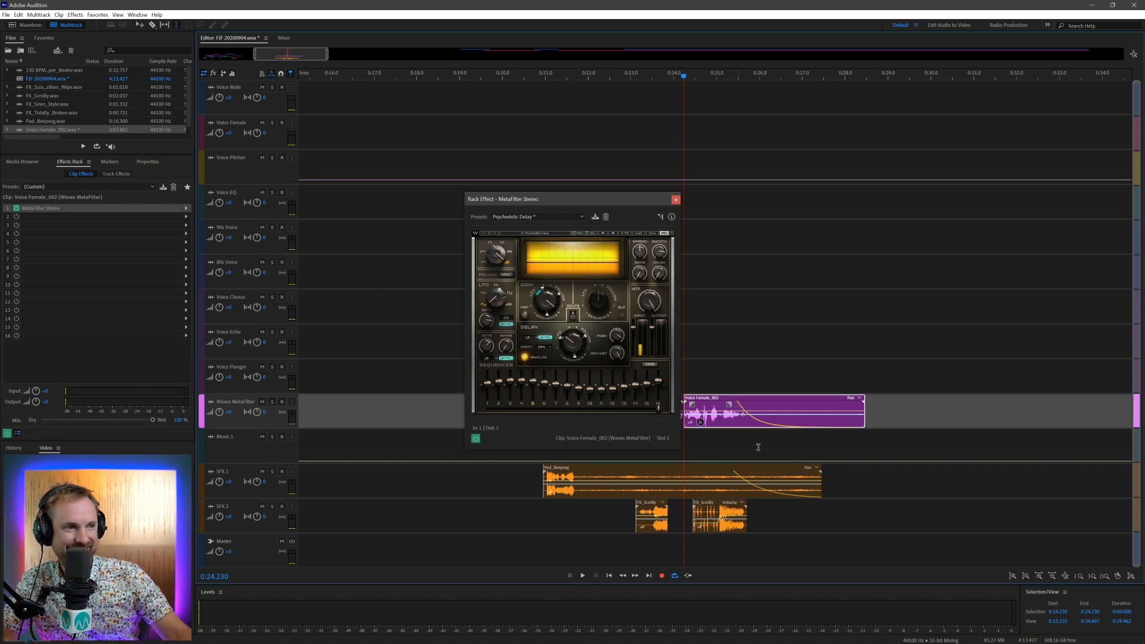
key("space")
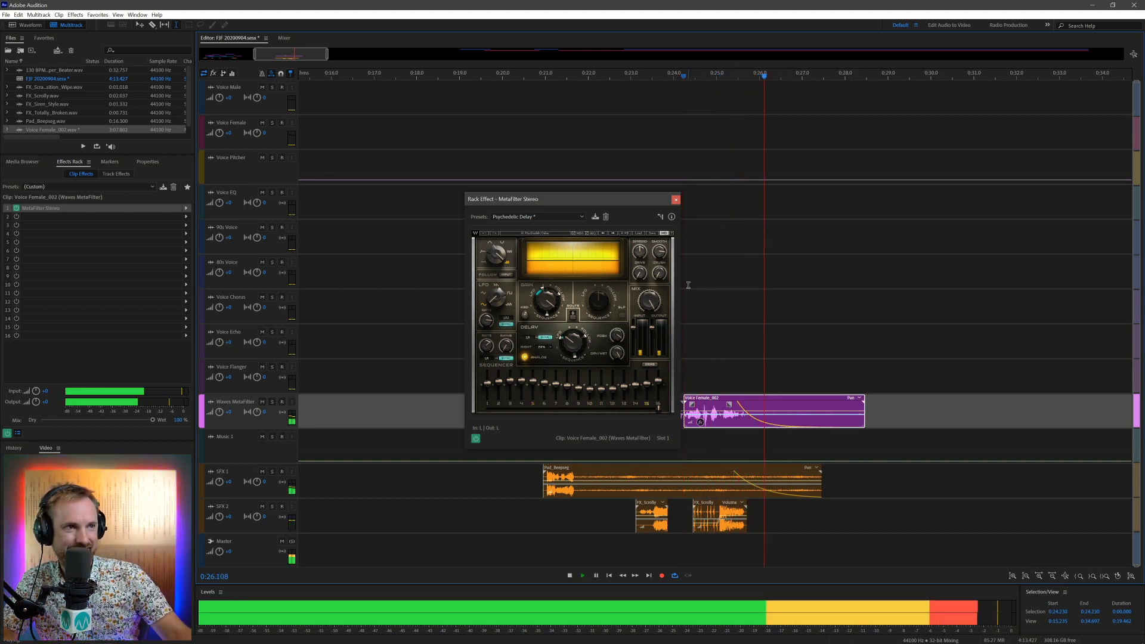
key("space")
Step: Apply the Pink Sizzle preset to MetaFilter Stereo on the split female voice phrase and audition it from 0:24.230
left_click(638, 233)
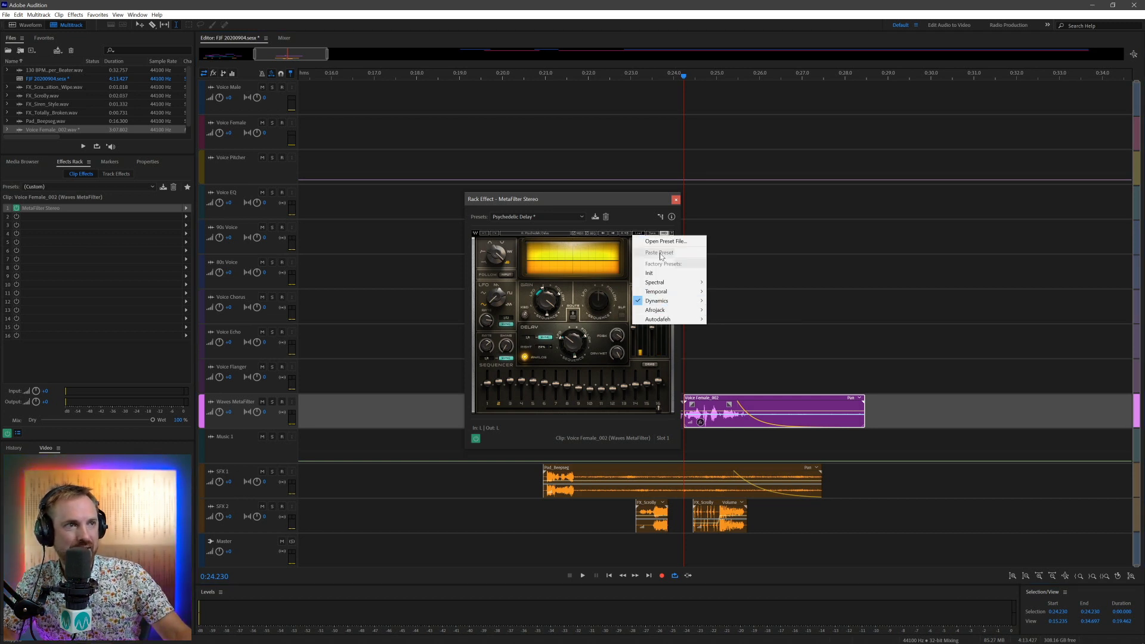
left_click(540, 217)
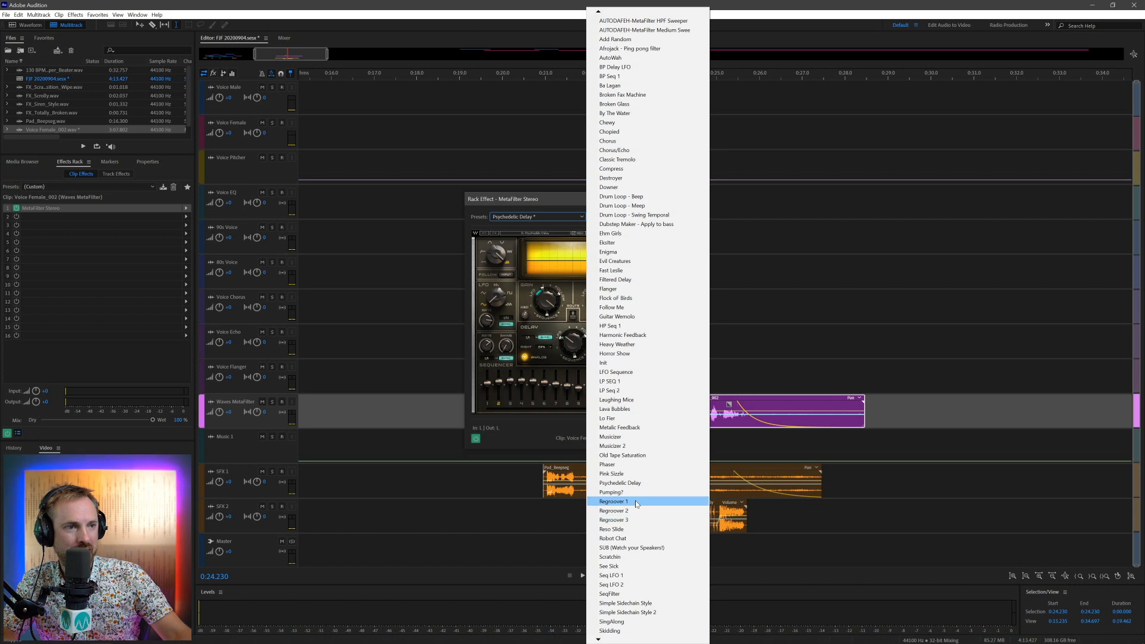
left_click(642, 473)
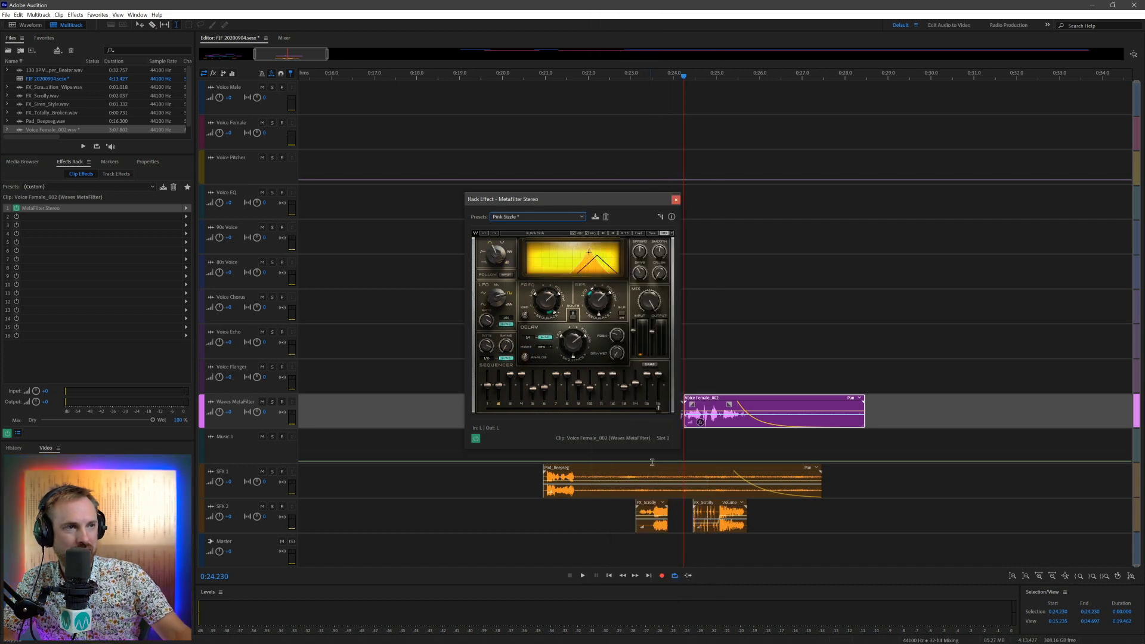
key("space")
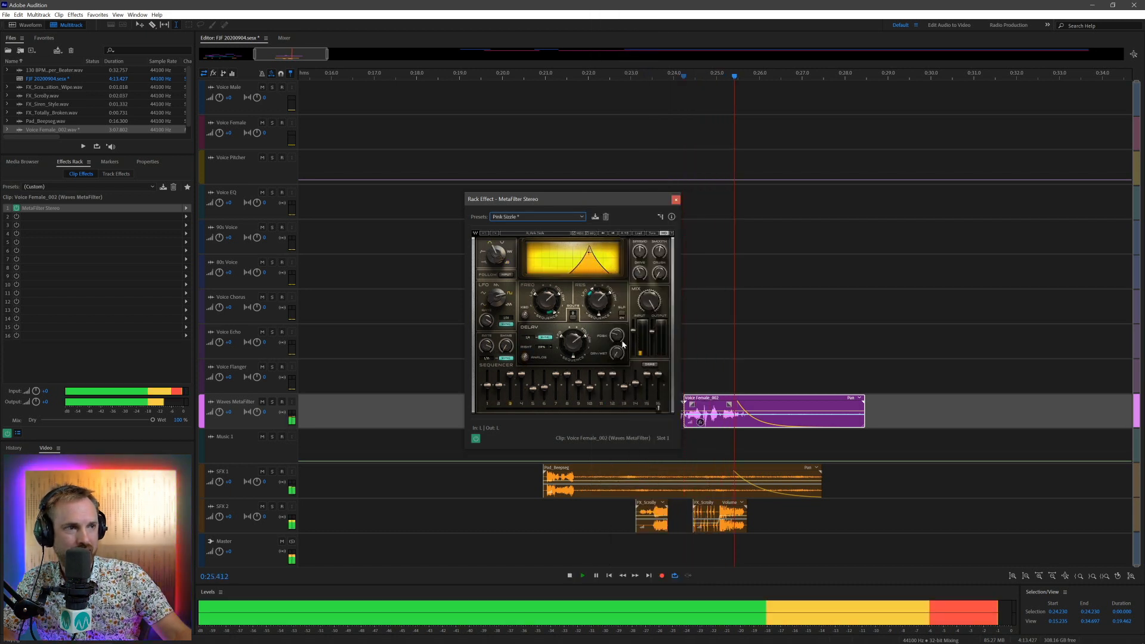
key("space")
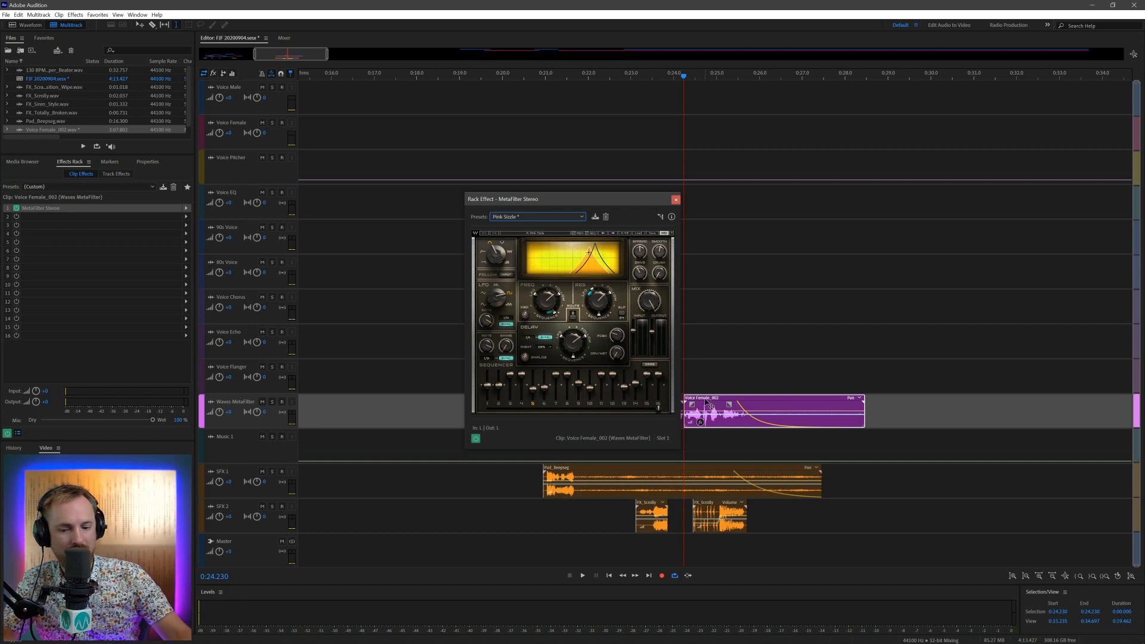
Step: Copy the faded female voice phrase with its MetaFilter effect onto the Voice Flanger track and audition both from 0:24.684
left_click_drag(709, 406, 703, 382)
key("space")
left_click(703, 382)
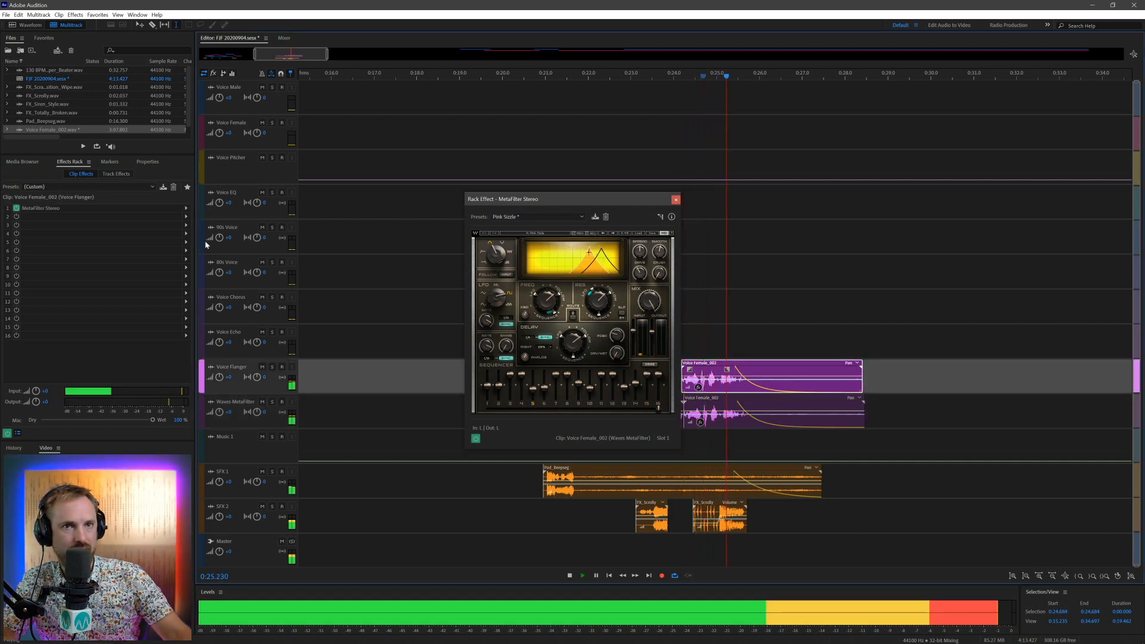
key("space")
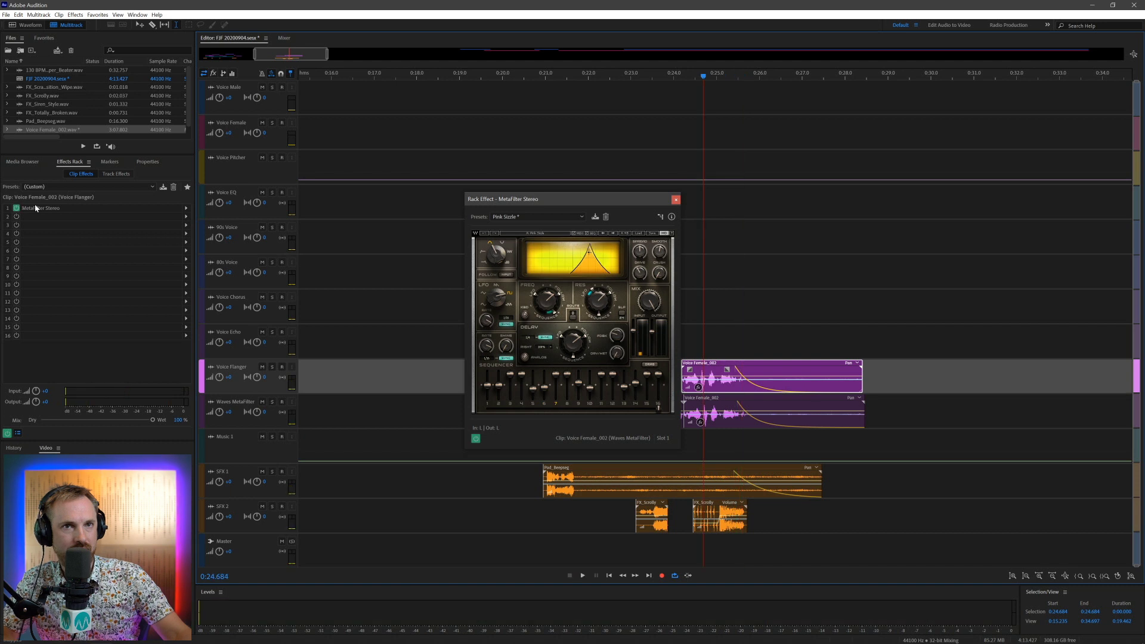
Step: Apply the Dynamics preset Chorus/Echo to the Waves MetaFilter clip's MetaFilter Stereo and audition the layered phrases from 0:24.037
left_click(639, 233)
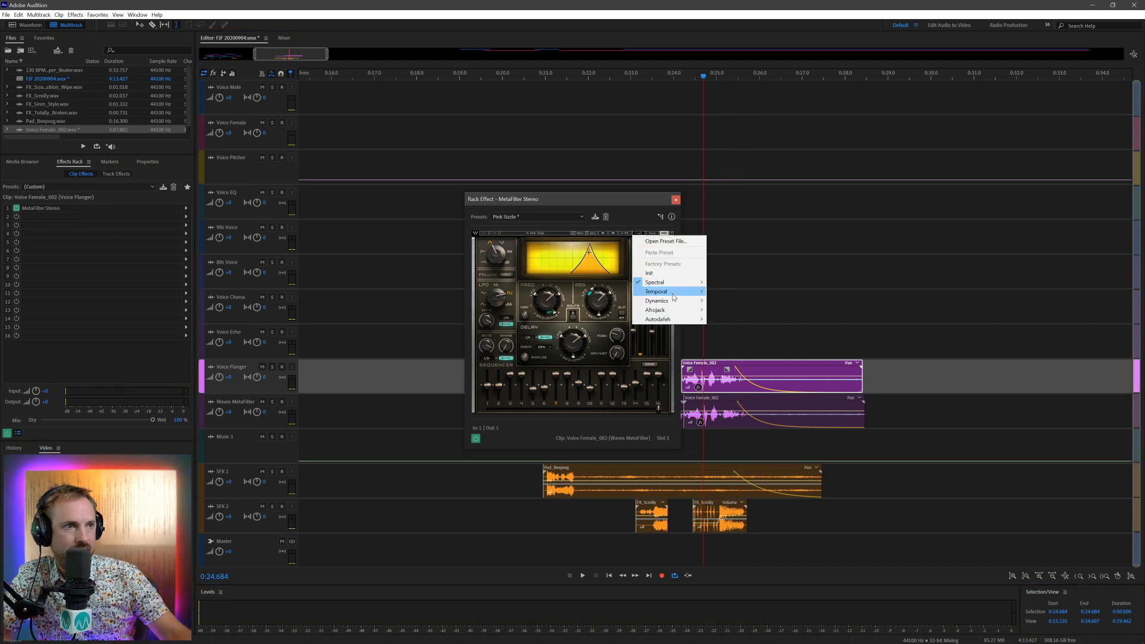
mouse_move(673, 297)
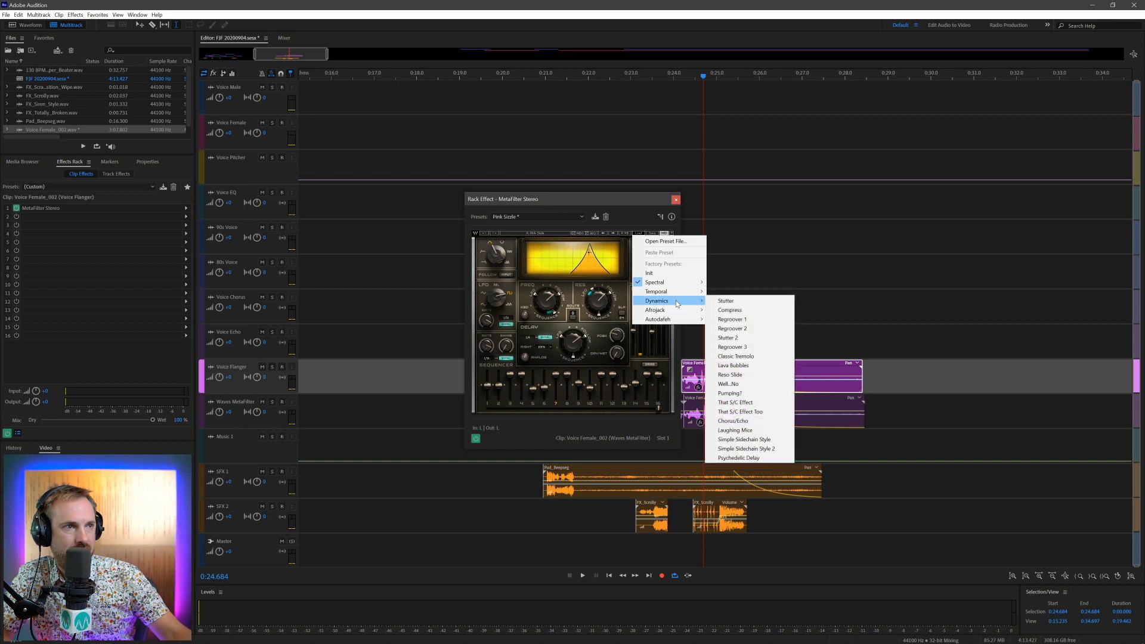
left_click(738, 421)
key("space")
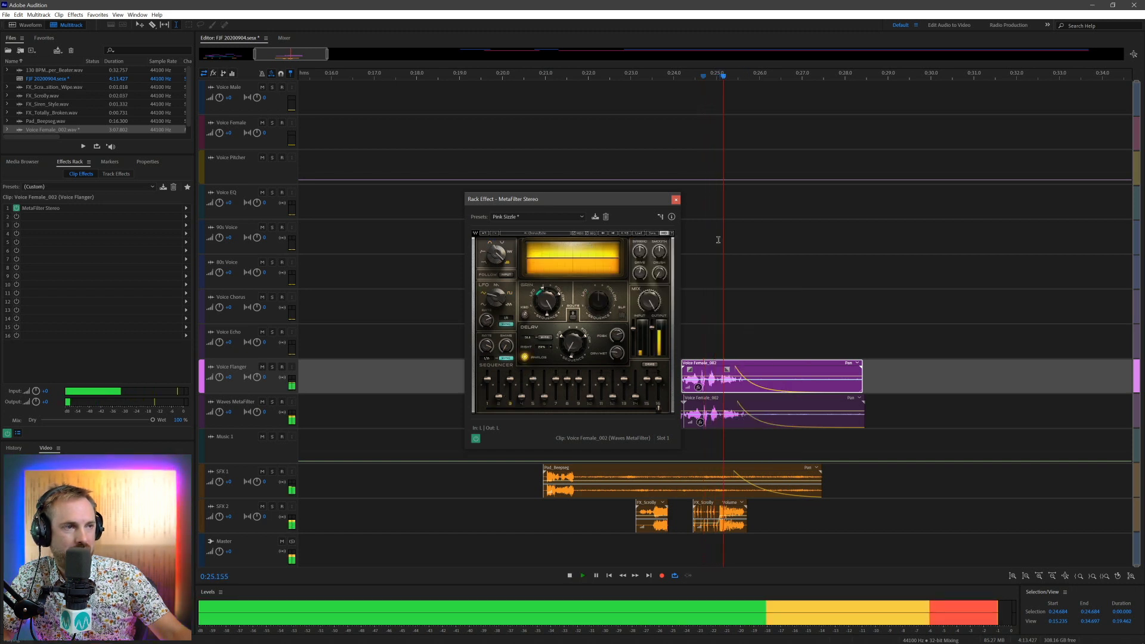
left_click(675, 89)
key("space")
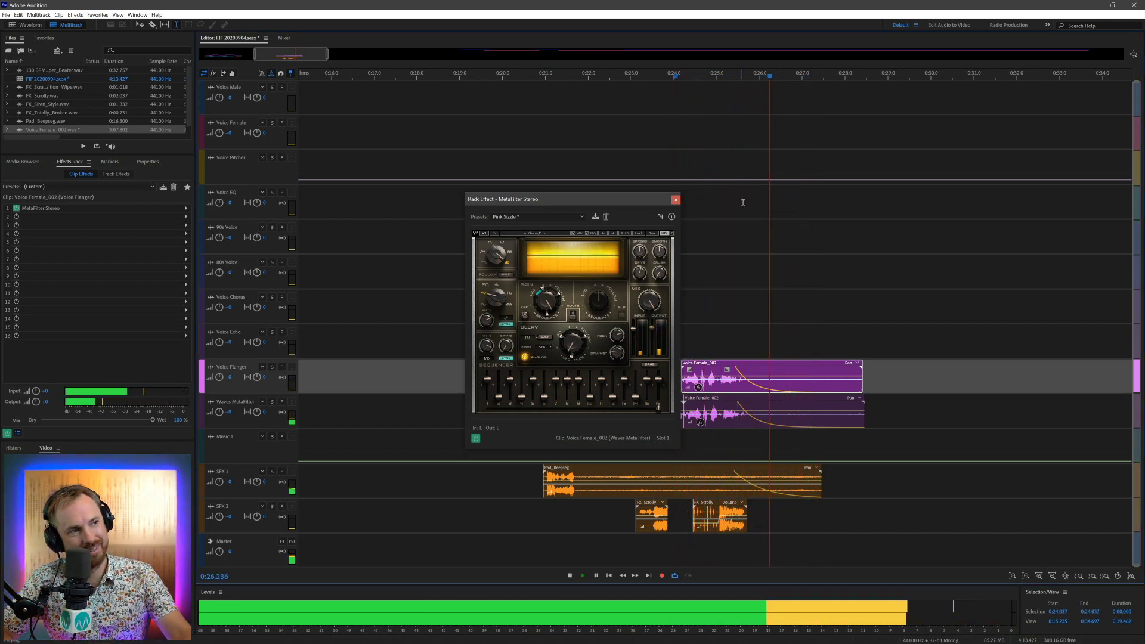
key("space")
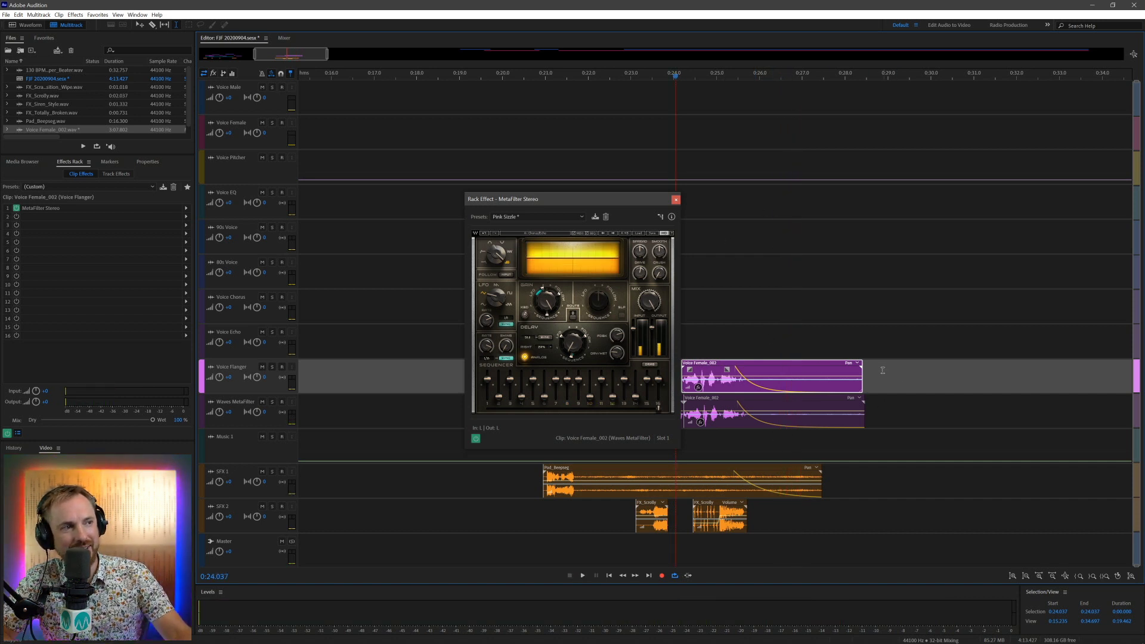
Step: Shorten the ends of the layered female phrases on Voice Flanger and Waves MetaFilter to about 0:26.9 and audition from 0:23.055
left_click_drag(863, 384, 797, 397)
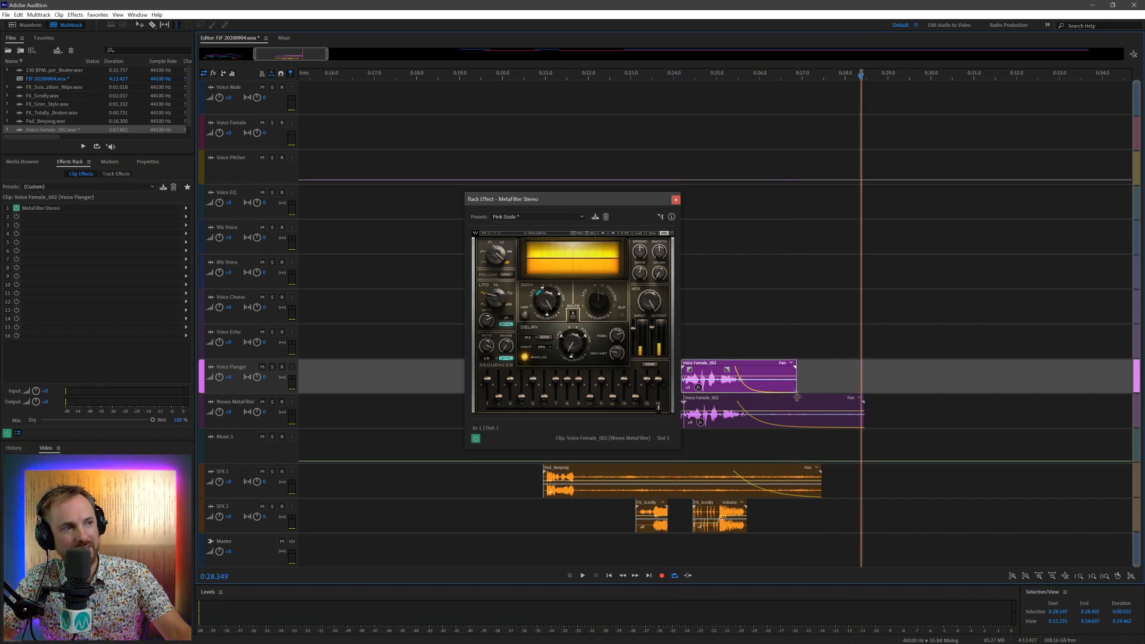
left_click_drag(863, 418, 794, 425)
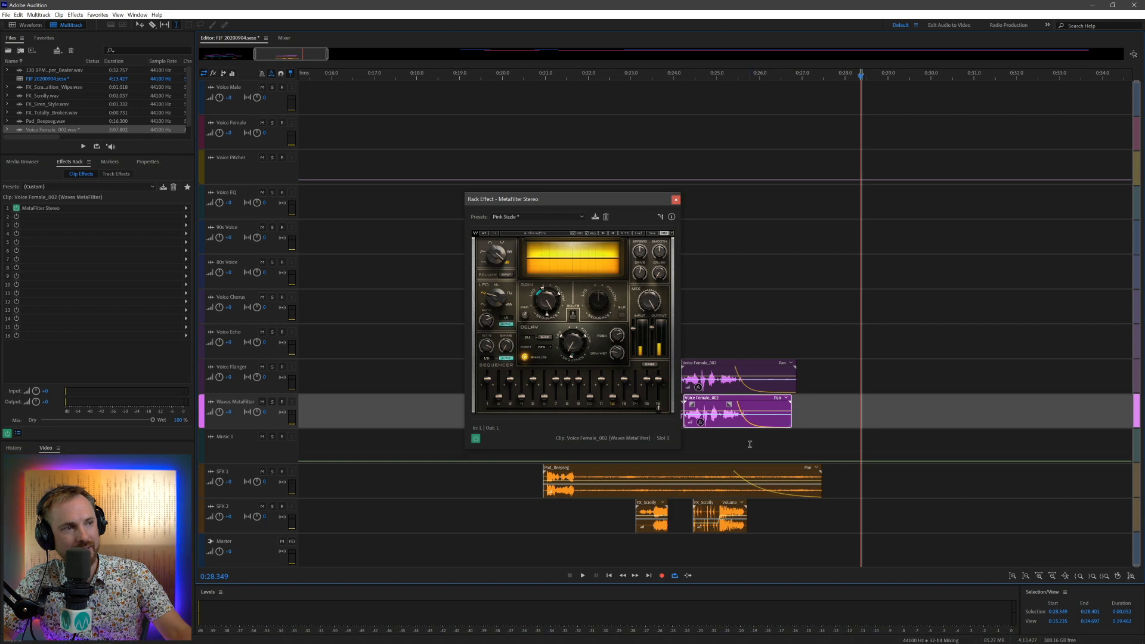
left_click(633, 150)
key("space")
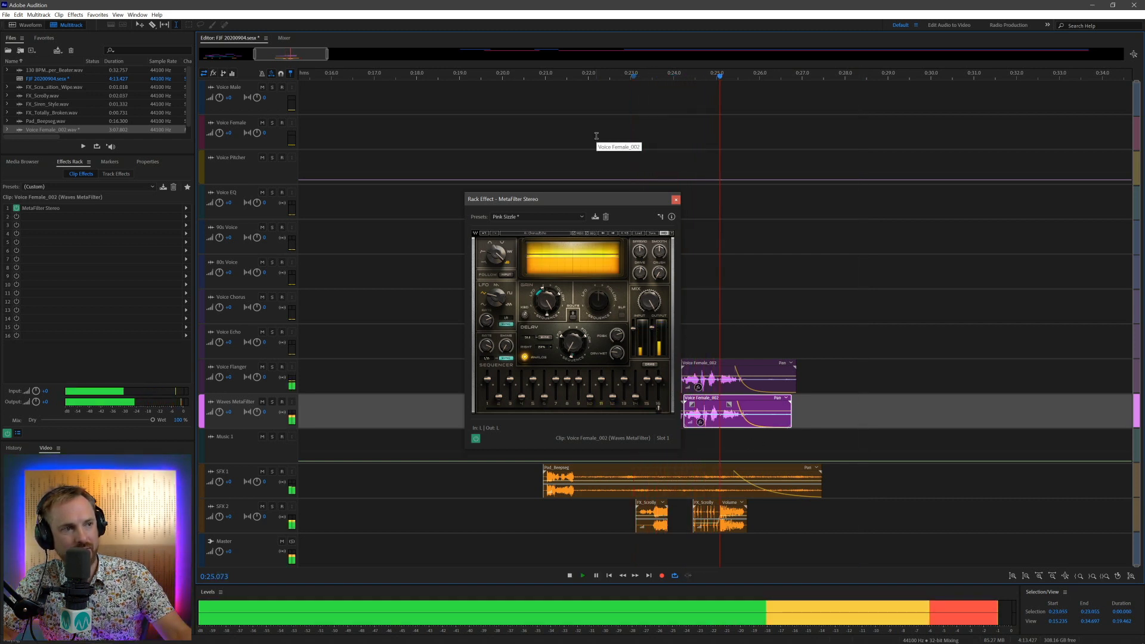
key("space")
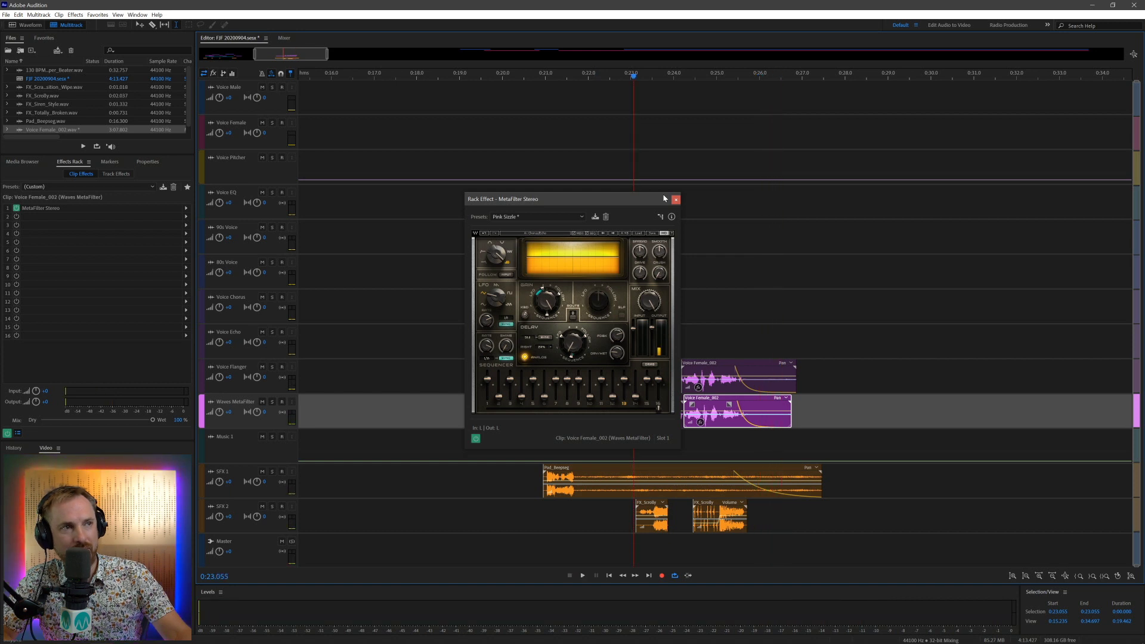
Step: Close the MetaFilter window, replay the phrase from 0:23.055 and retrim the Waves MetaFilter clip's end to match the Voice Flanger clip
left_click(675, 199)
key("space")
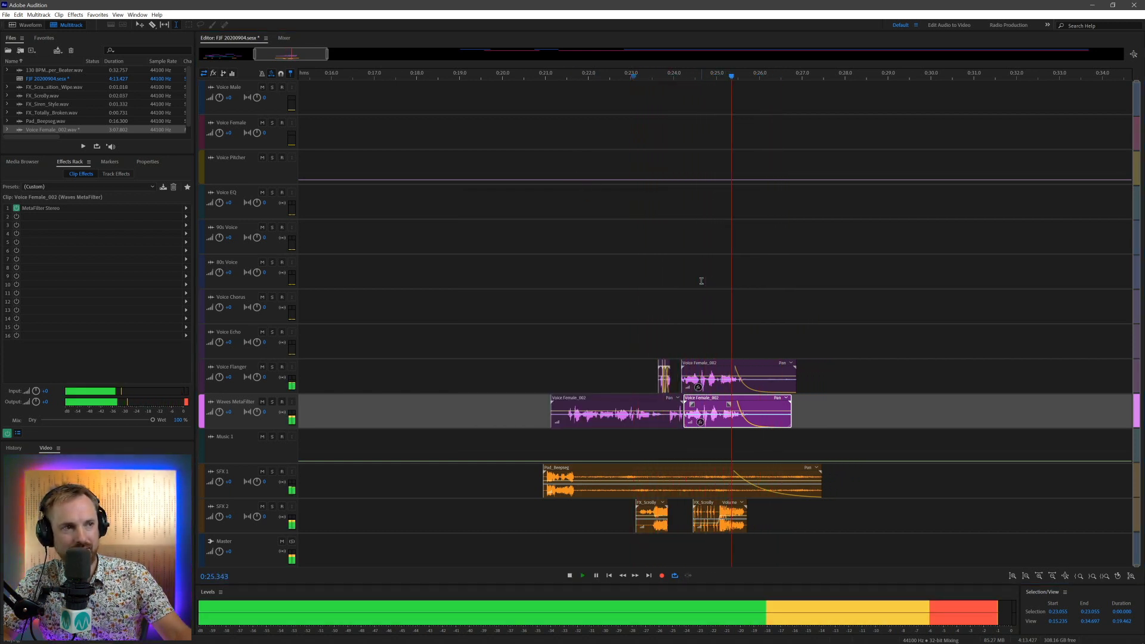
key("space")
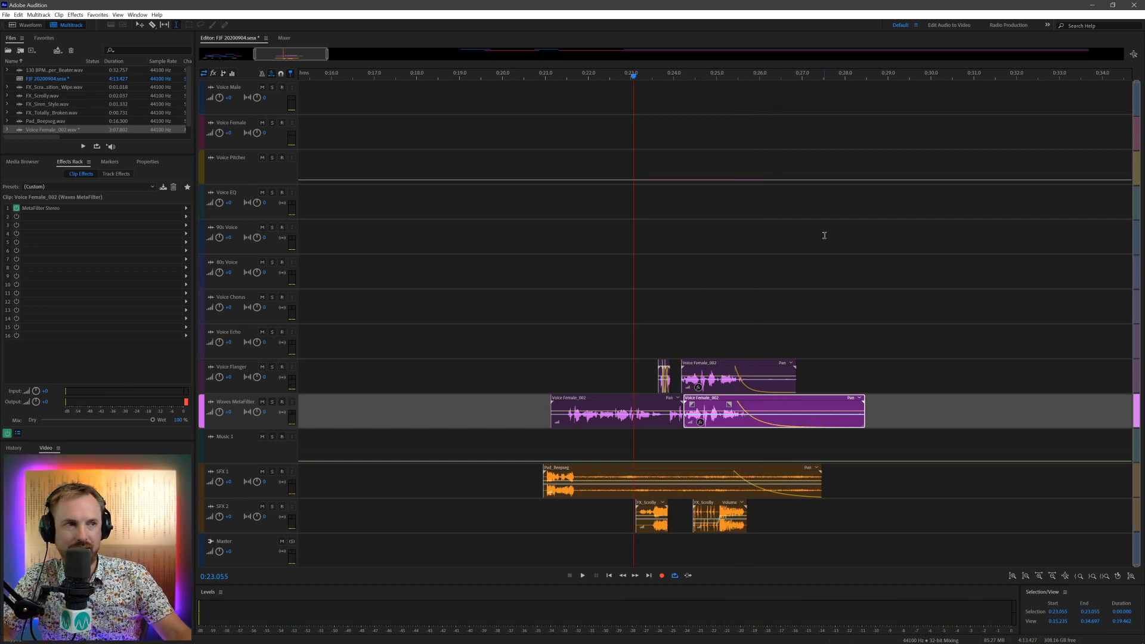
left_click(862, 421)
left_click_drag(865, 417, 796, 427)
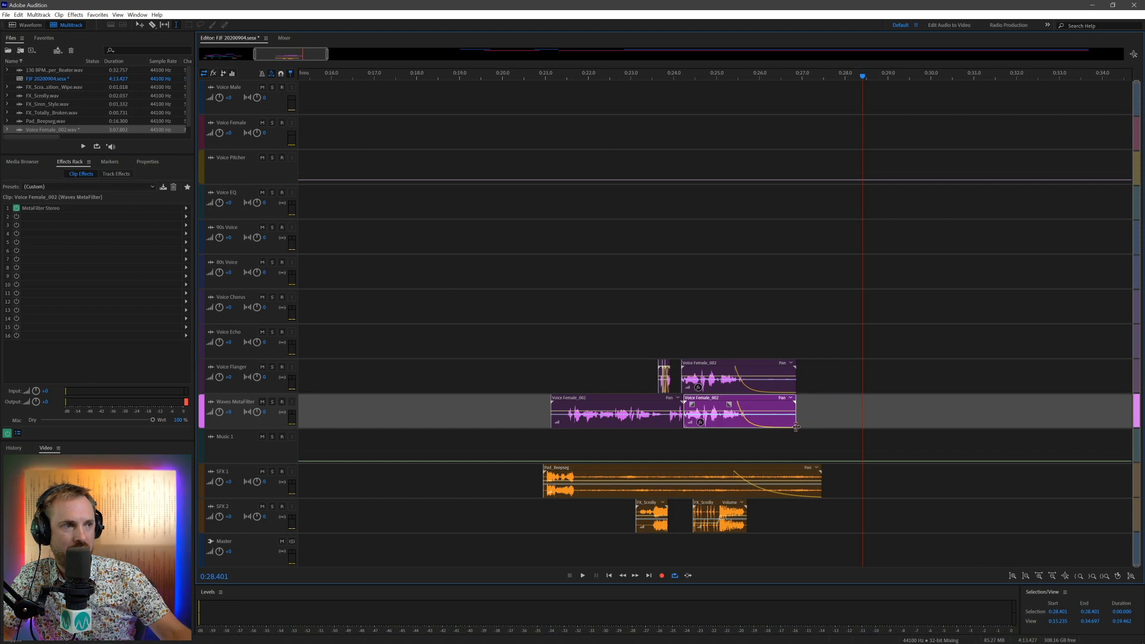
Step: Move the first remaining male voice phrase from Voice Male to the Waves MetaFilter track at about 0:34
key("backslash")
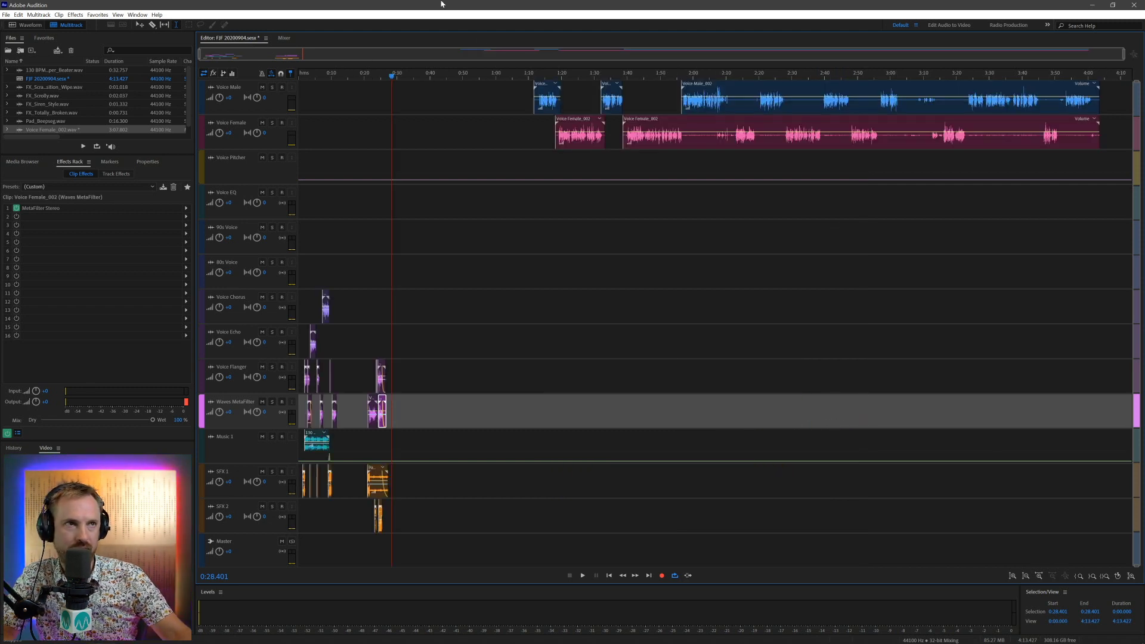
left_click_drag(549, 88, 425, 402)
Step: Place the transition sounds FX_Siren_Style.wav and FX_Quick_Switch.wav on SFX 1 and FX_Studder_Stop_Wipe.wav on SFX 2 under the male voice phrase
left_click(23, 161)
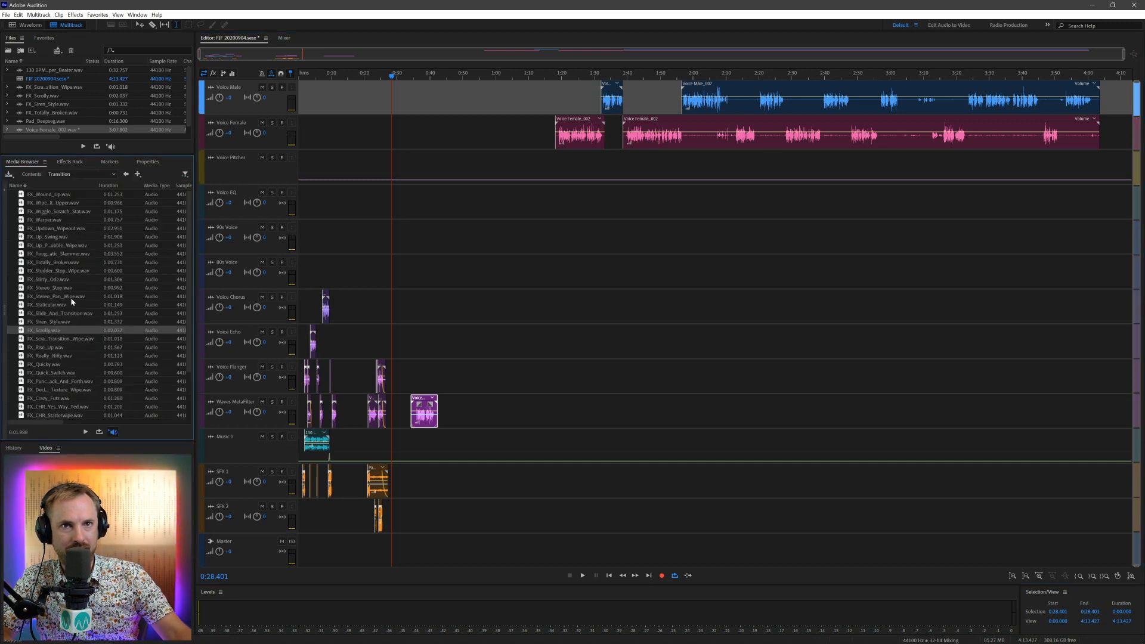
left_click(68, 374)
left_click_drag(435, 477, 416, 484)
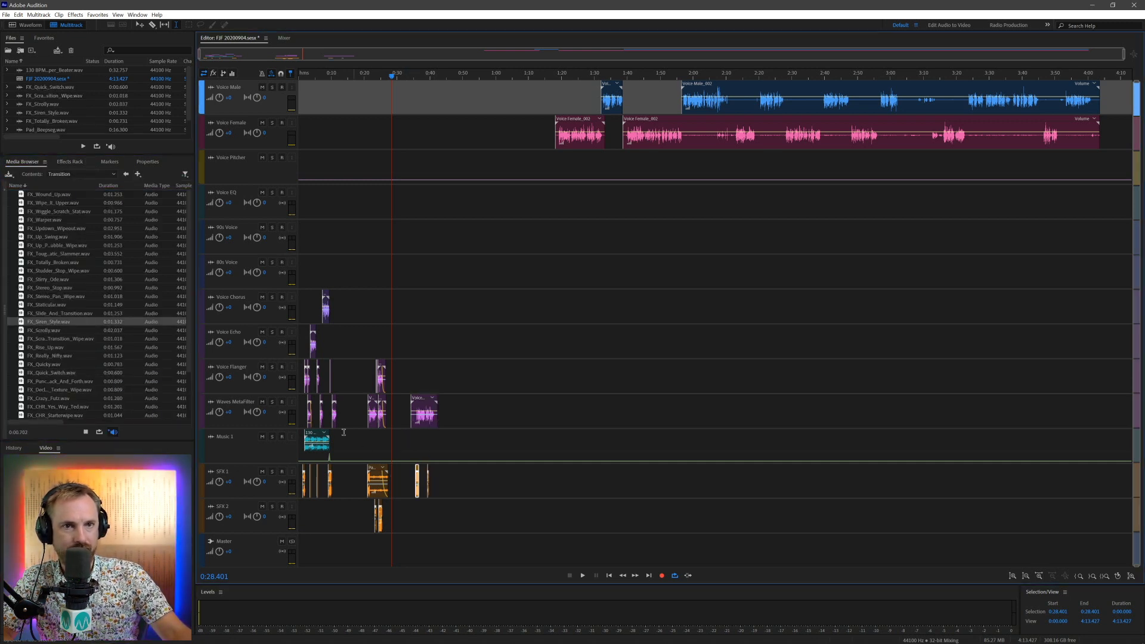
left_click_drag(105, 270, 348, 447)
left_click_drag(415, 516, 415, 516)
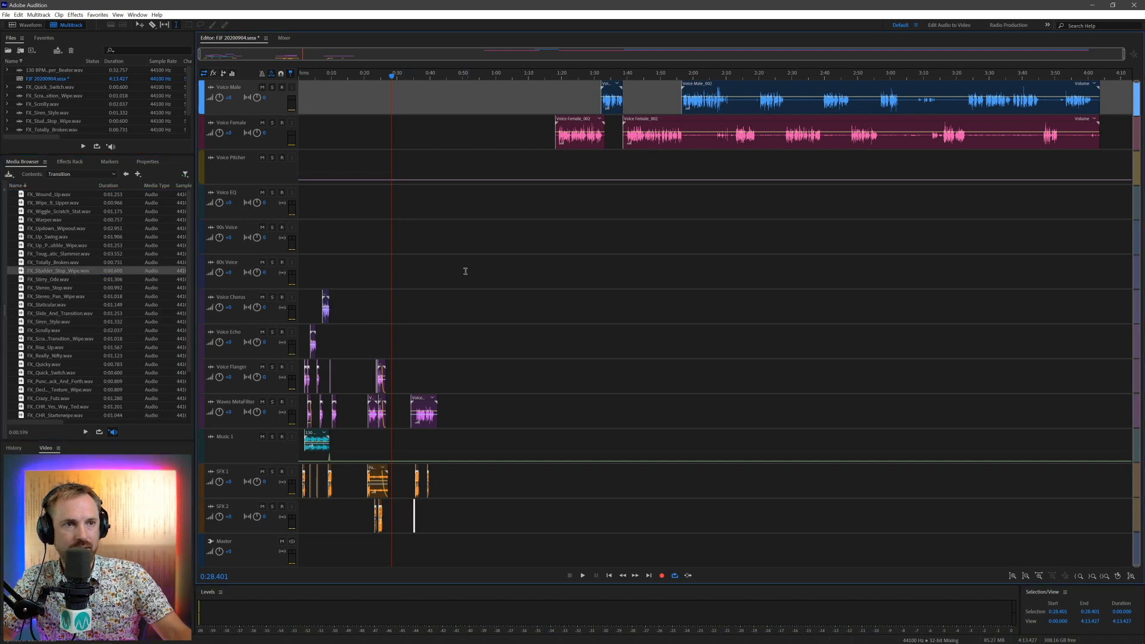
Step: Arrange the transition sounds on SFX 1: stutter wipe at about 0:35.5, siren at about 0:37.3 and quick switch at about 0:39.3
scroll(411, 88, "up", 10)
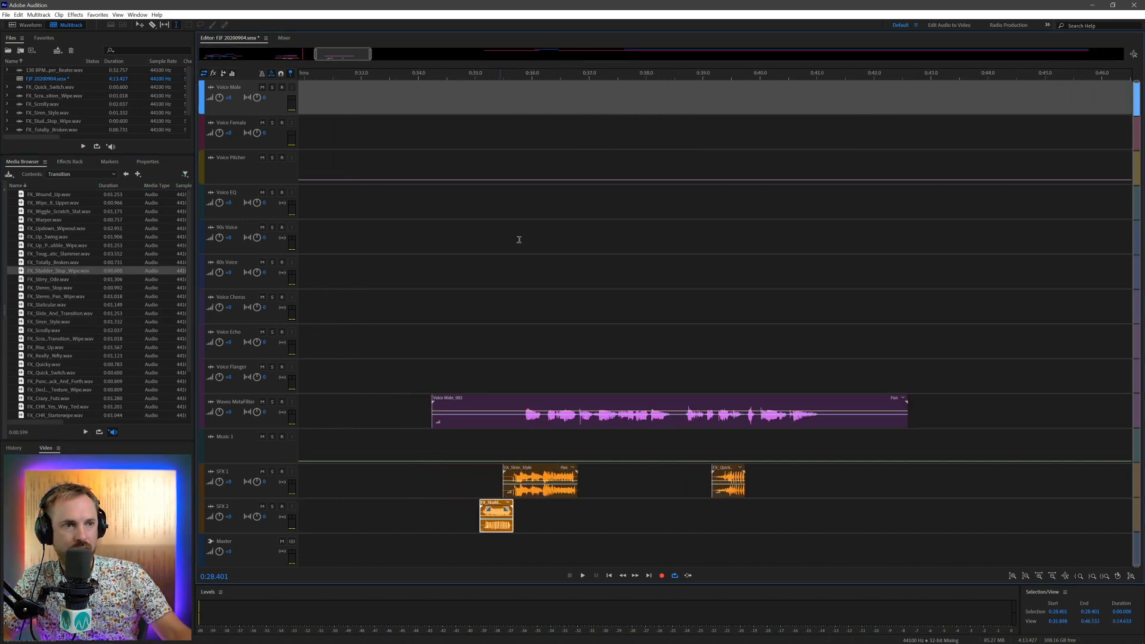
left_click_drag(529, 472, 629, 486)
left_click_drag(499, 505, 523, 471)
mouse_move(726, 464)
left_mouse_down()
mouse_move(768, 471)
mouse_move(739, 473)
left_mouse_up()
Step: Audition from 0:39.129, split the male voice phrase at 0:39.733 and shift its second part and the quick-switch sound about 0.2 s right
left_click(710, 519)
key("space")
key("space")
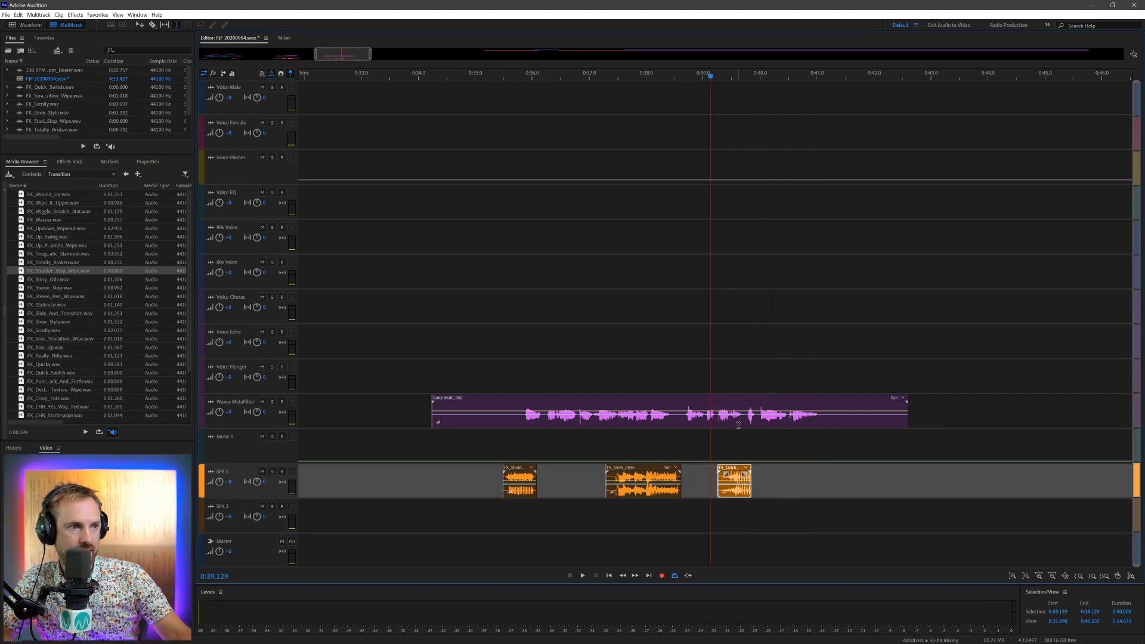
left_click(745, 425)
key("ctrl+k")
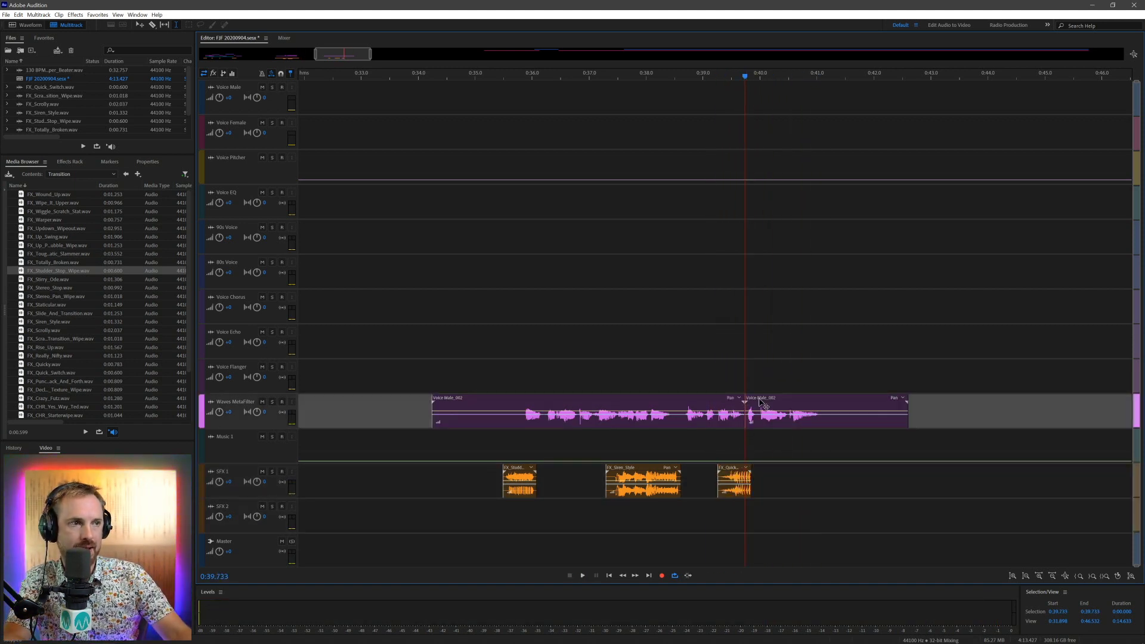
left_click_drag(760, 403, 772, 415)
left_click_drag(744, 474, 757, 465)
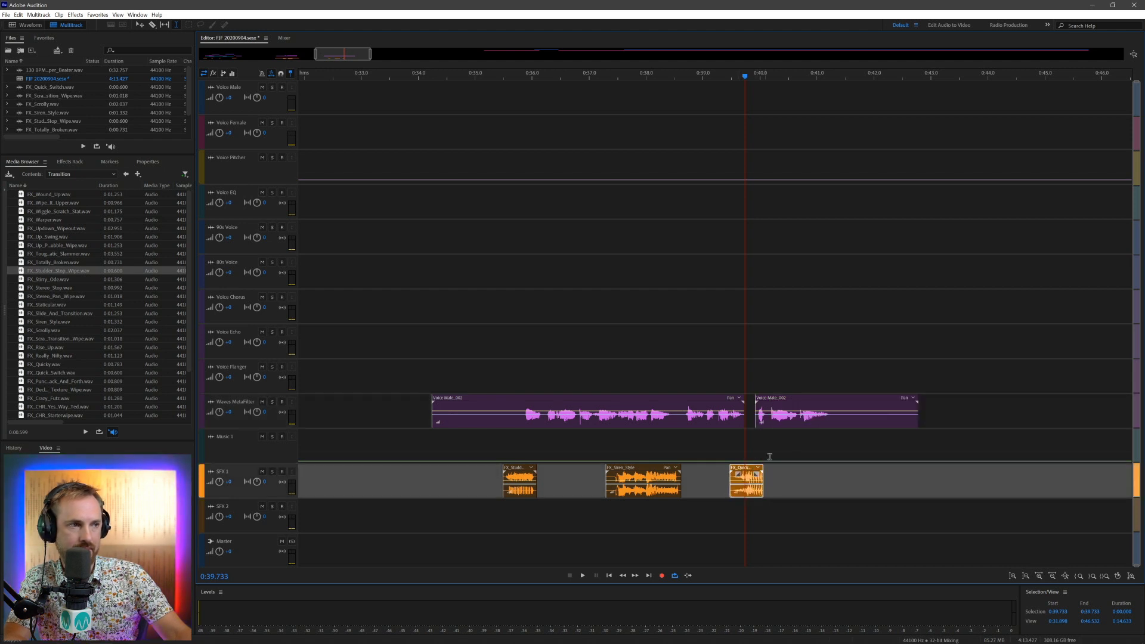
Step: Remove the male voice audio after 0:41.303 and before about 0:35.7, fading the outer ends of both parts
left_click_drag(834, 419, 982, 416)
key("Delete")
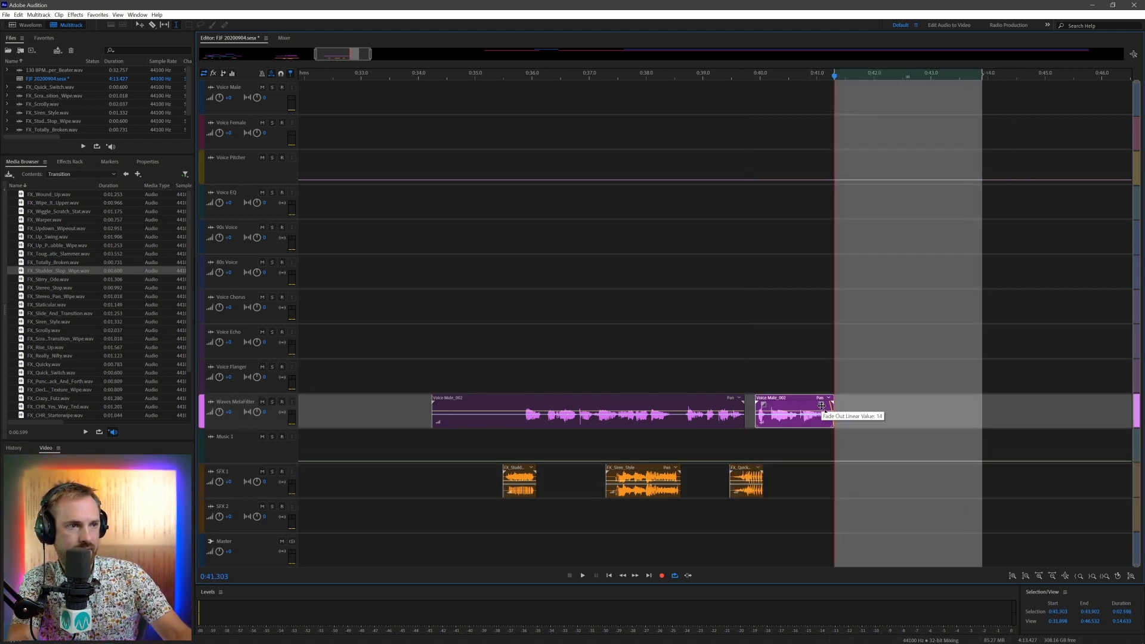
left_click_drag(517, 420, 394, 419)
key("Delete")
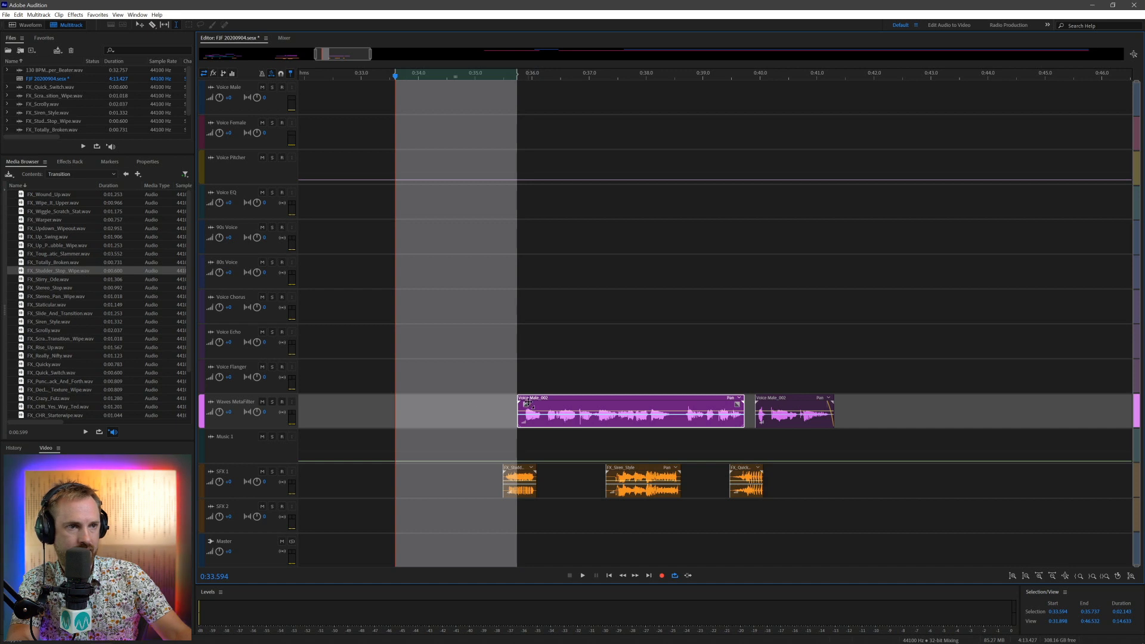
Step: Audition the male voice phrase from just before its start and split its first clip at 0:37.480
left_click(490, 412)
key("space")
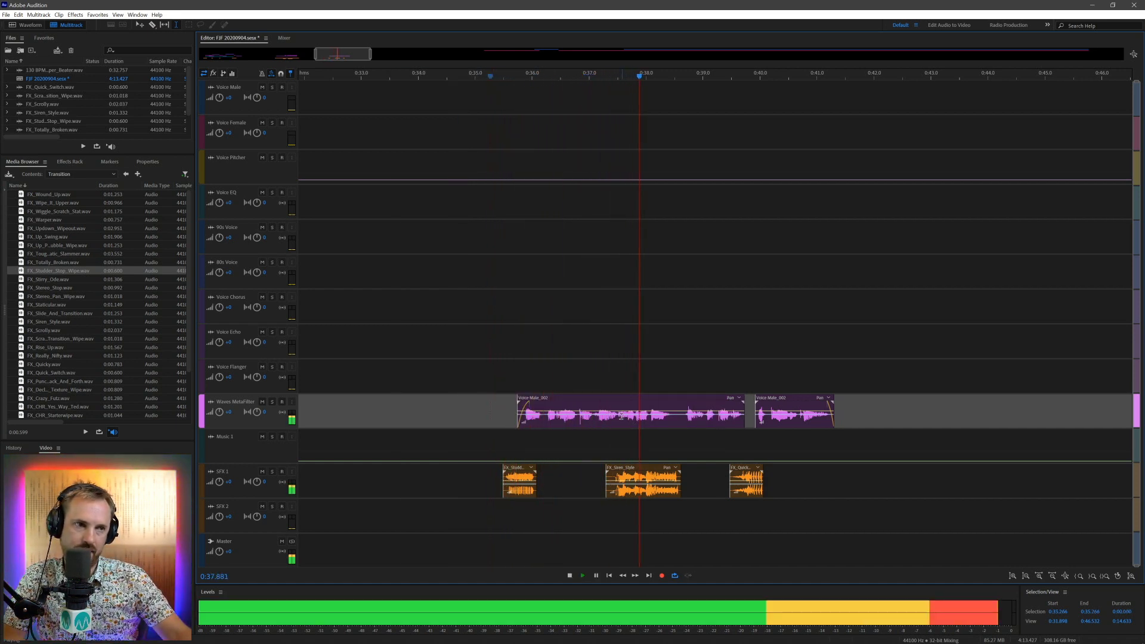
left_click(616, 417)
key("ctrl+k")
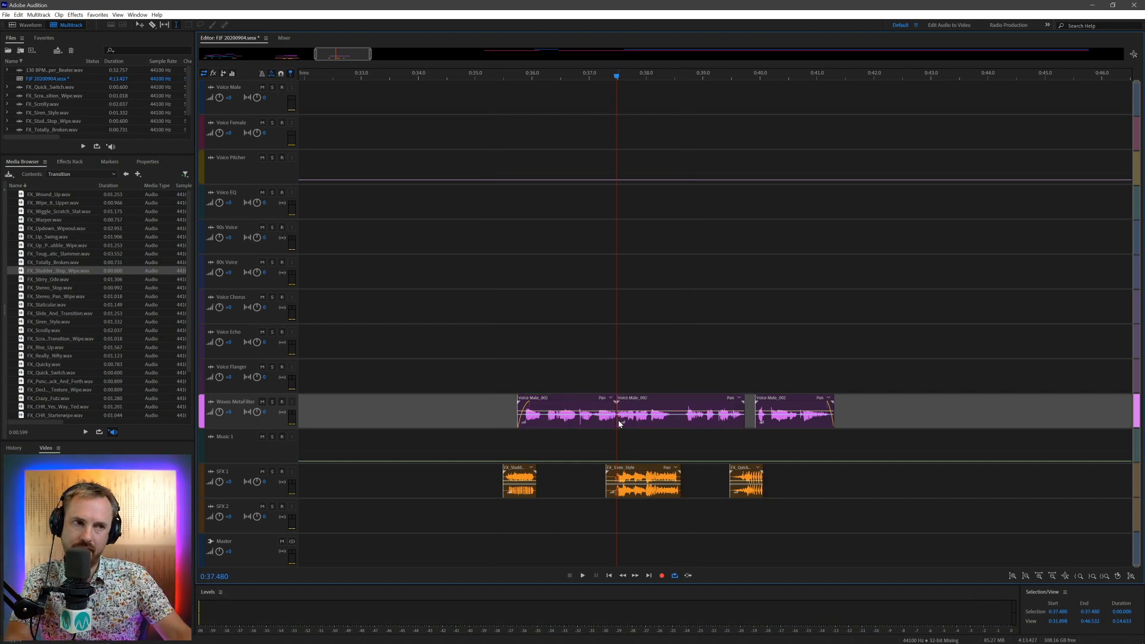
Step: Add the Waves MetaFilter Stereo effect to the first male voice clip, before the 0:37.480 split
left_click(591, 409)
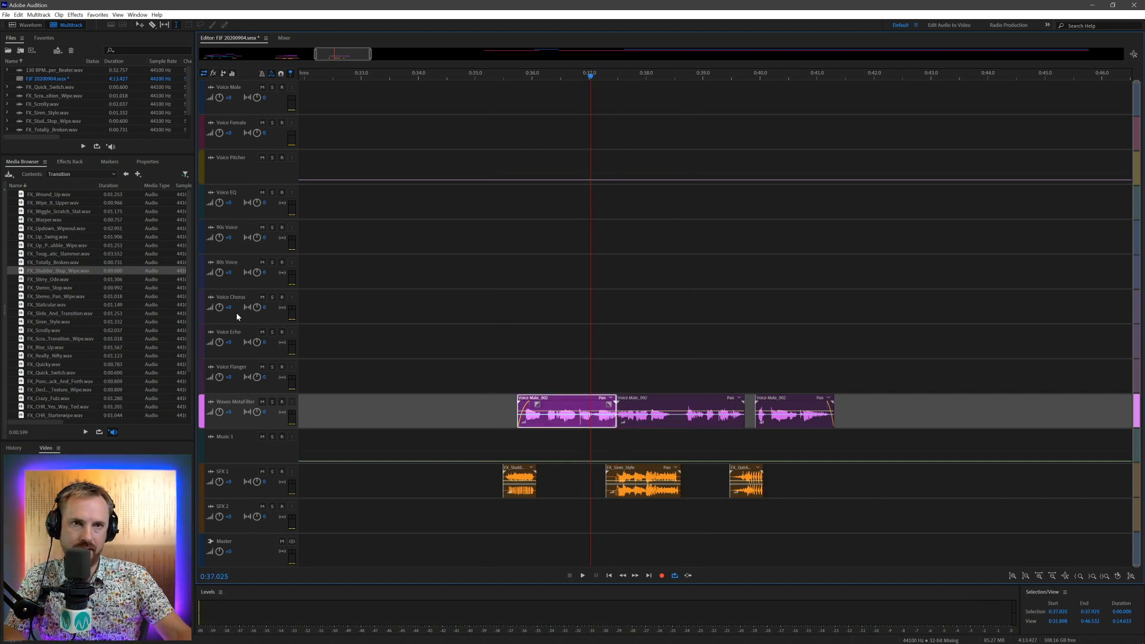
left_click(70, 161)
left_click(186, 208)
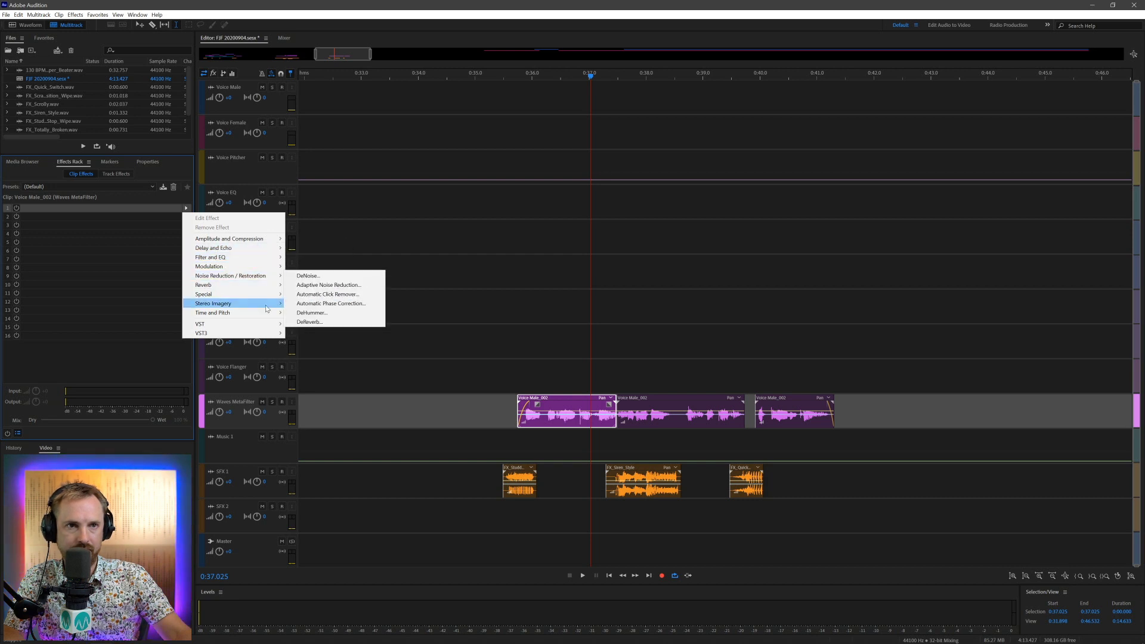
mouse_move(276, 334)
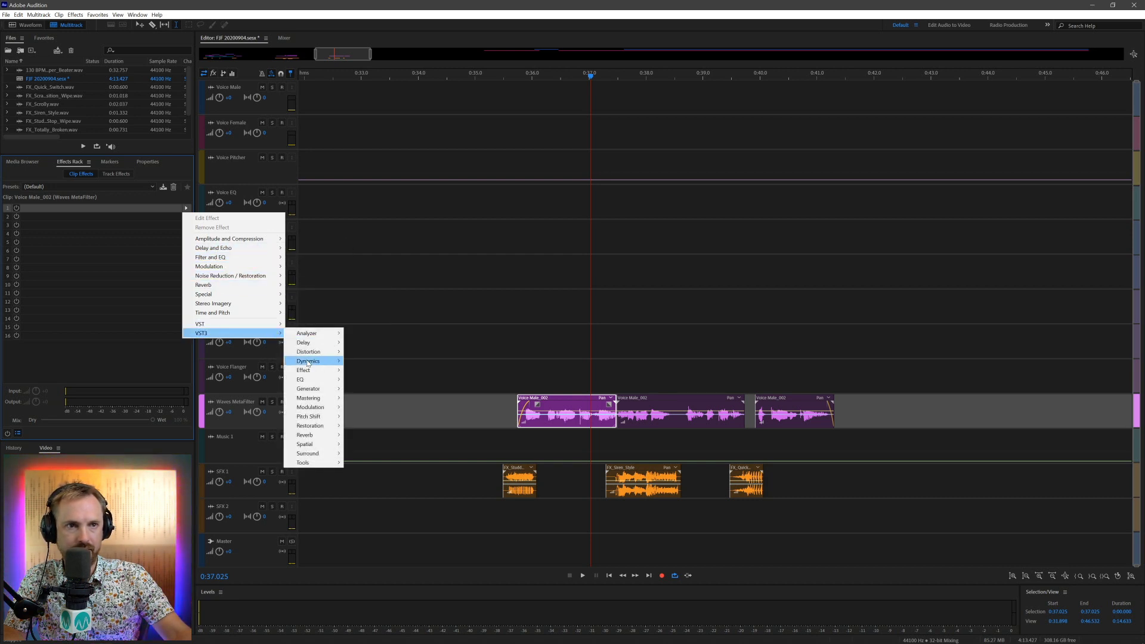
mouse_move(341, 410)
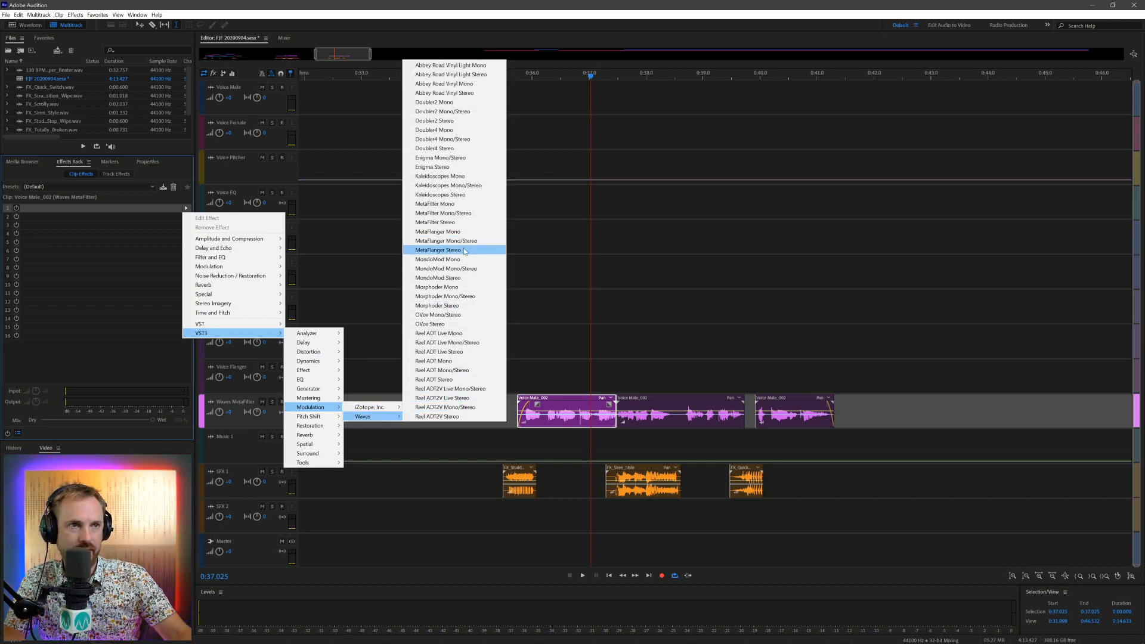
left_click(462, 223)
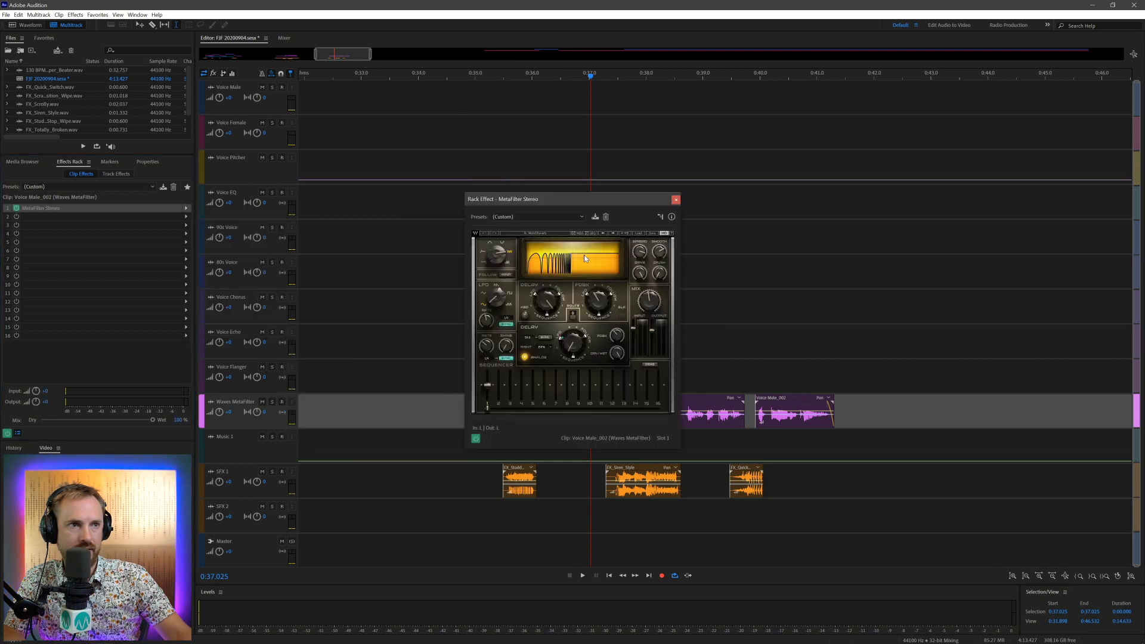
left_click_drag(612, 200, 433, 220)
Step: Try the Temporal preset Musicizer 2 in MetaFilter and audition the clip from 0:35.596
left_click(462, 254)
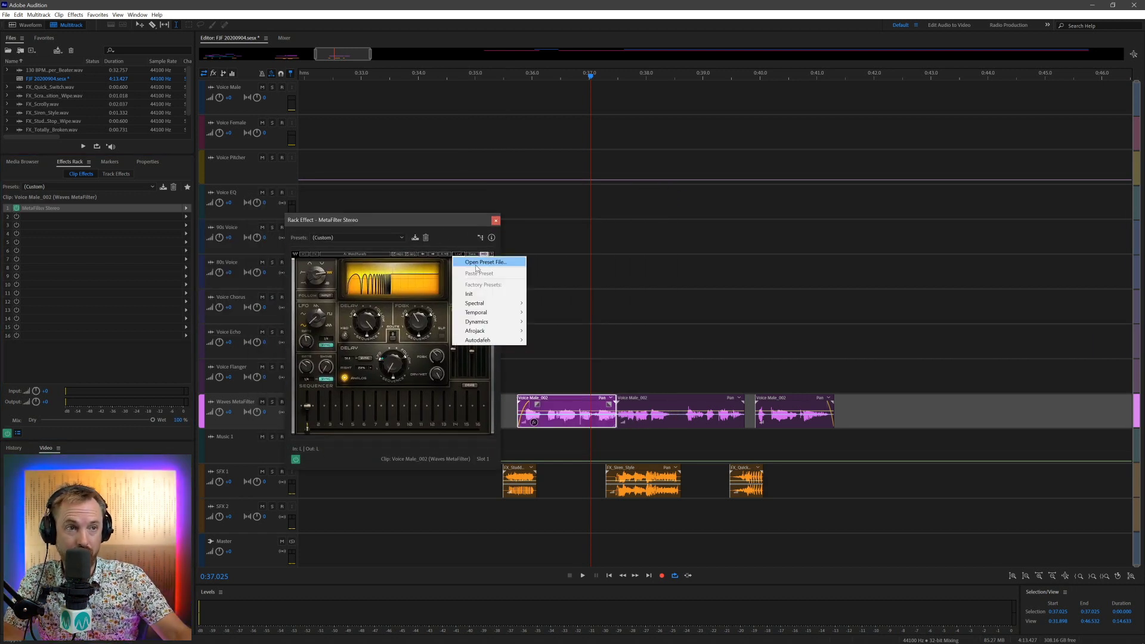
mouse_move(511, 332)
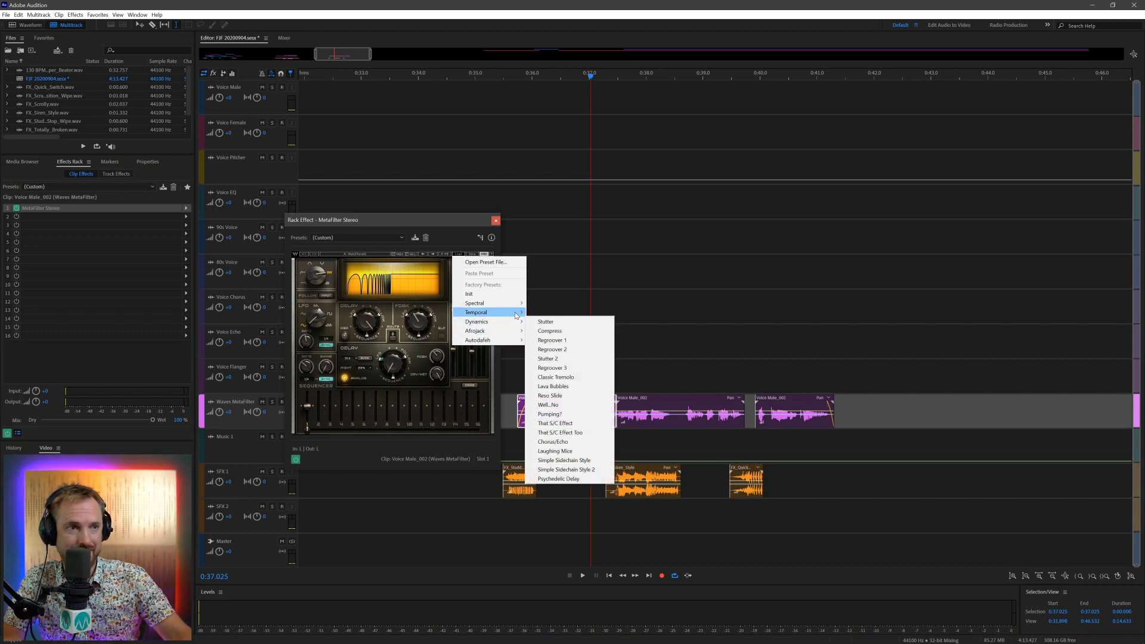
mouse_move(509, 313)
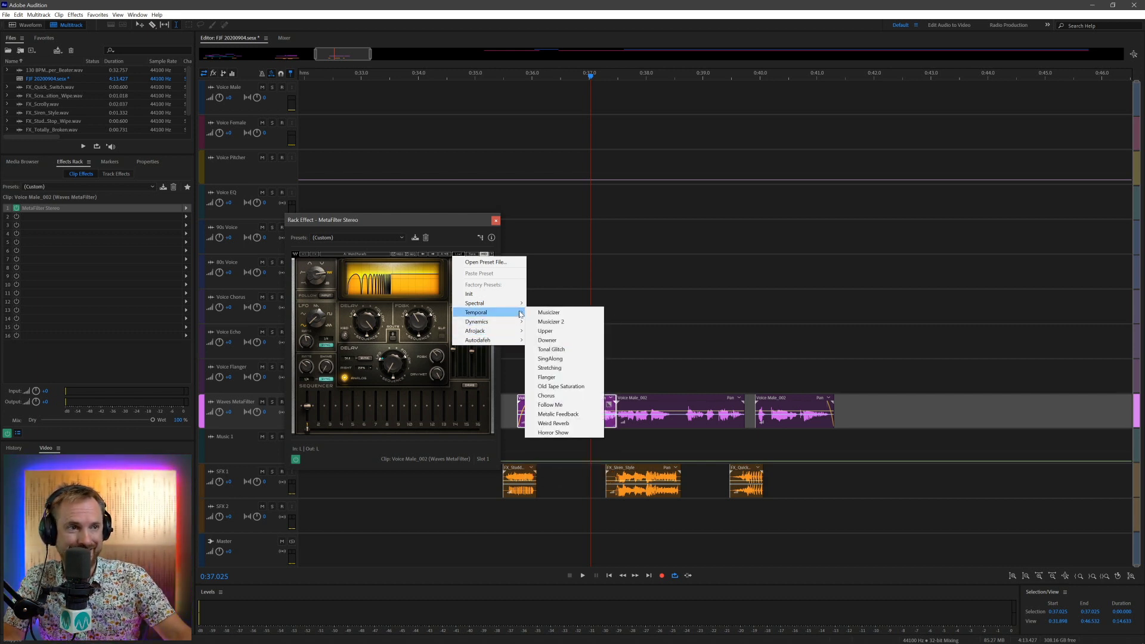
left_click(551, 322)
left_click_drag(524, 73, 505, 86)
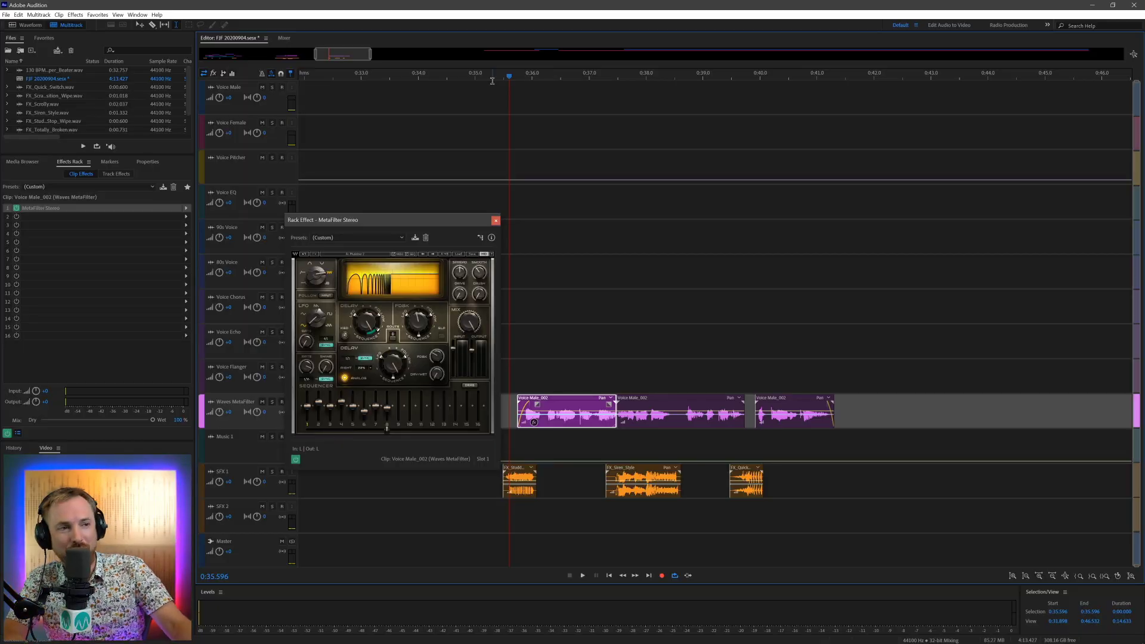
key("space")
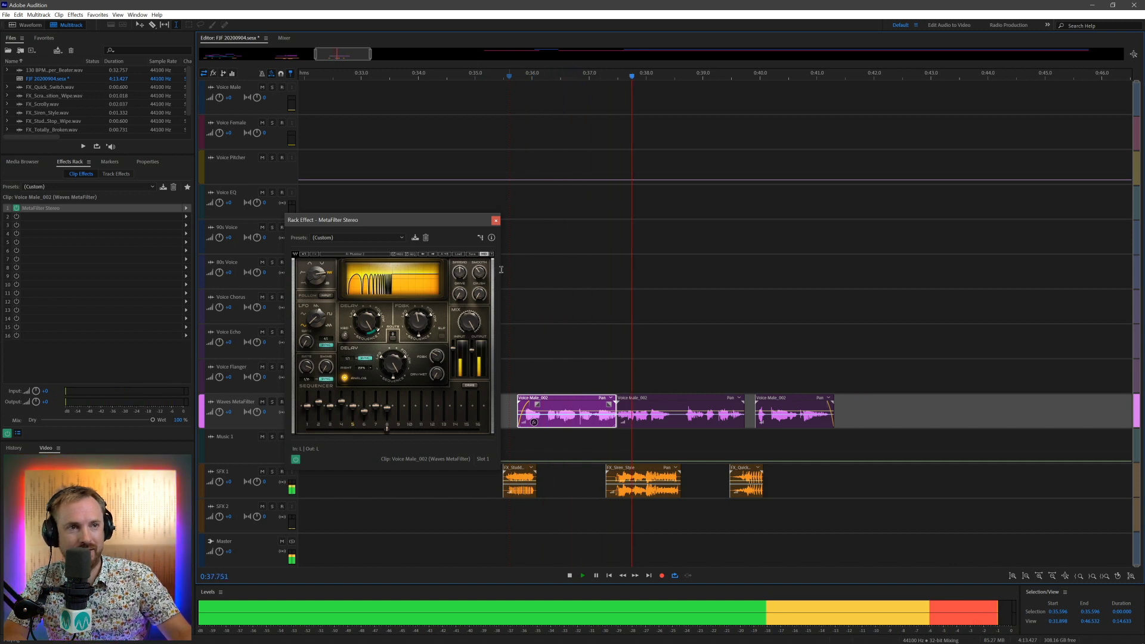
key("space")
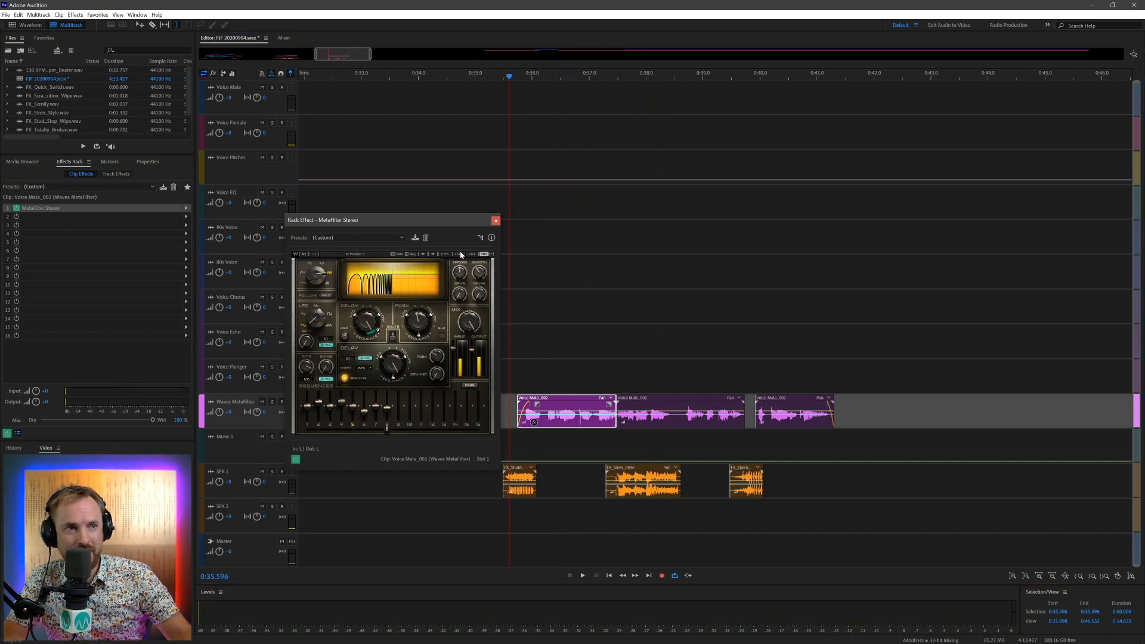
Step: Load the Spectral preset Broken Glass in MetaFilter and audition the clip from 0:35.596
left_click(460, 254)
mouse_move(500, 304)
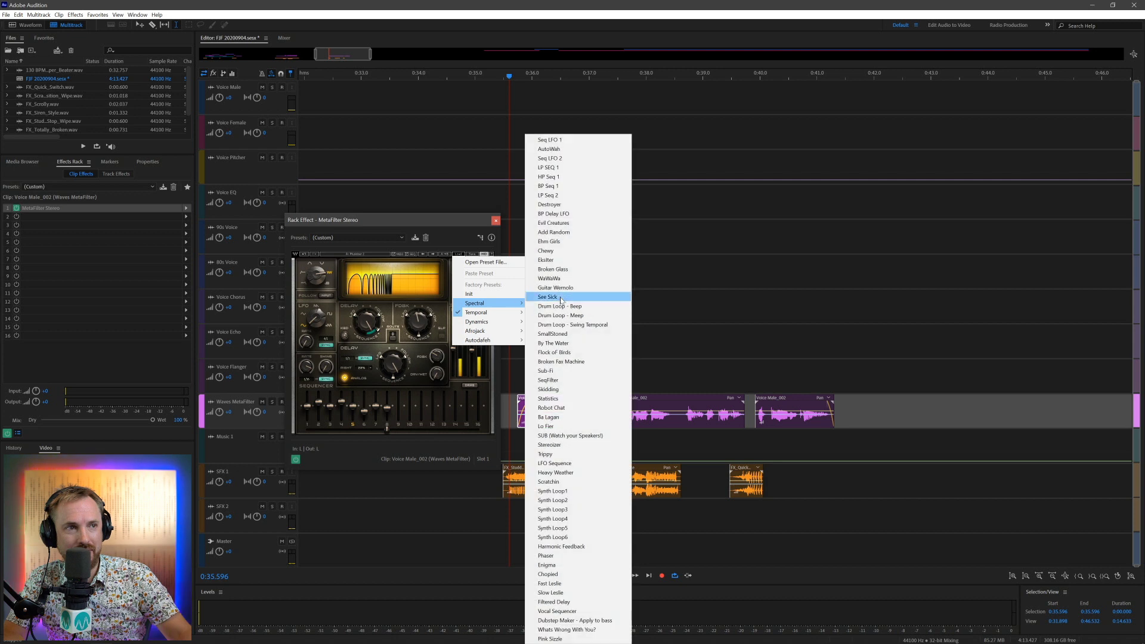
left_click(567, 270)
key("space")
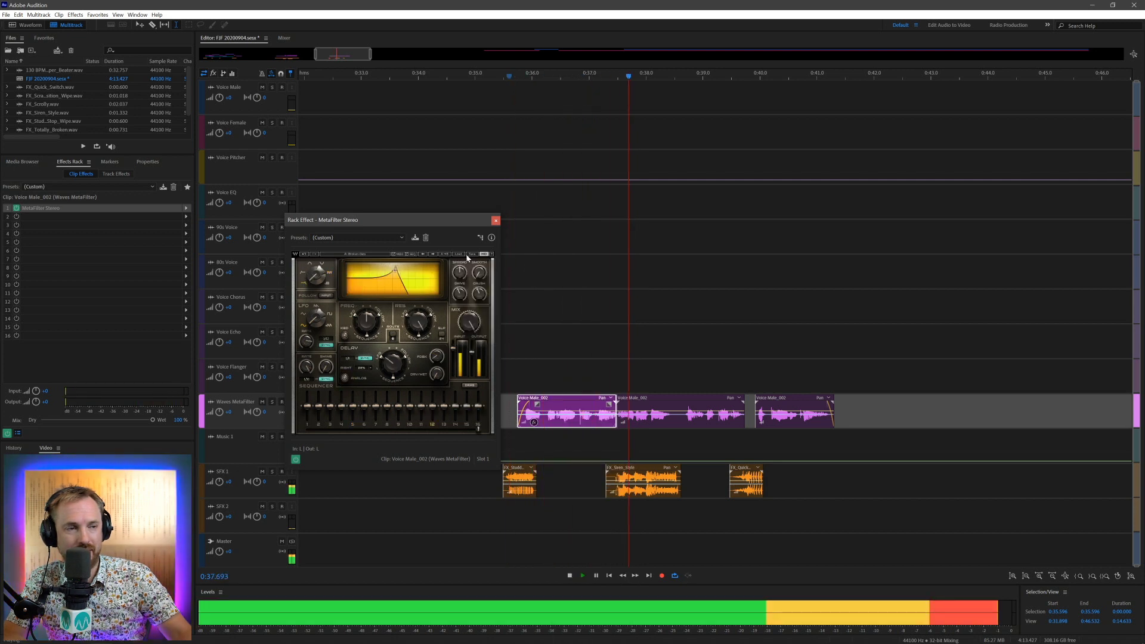
key("space")
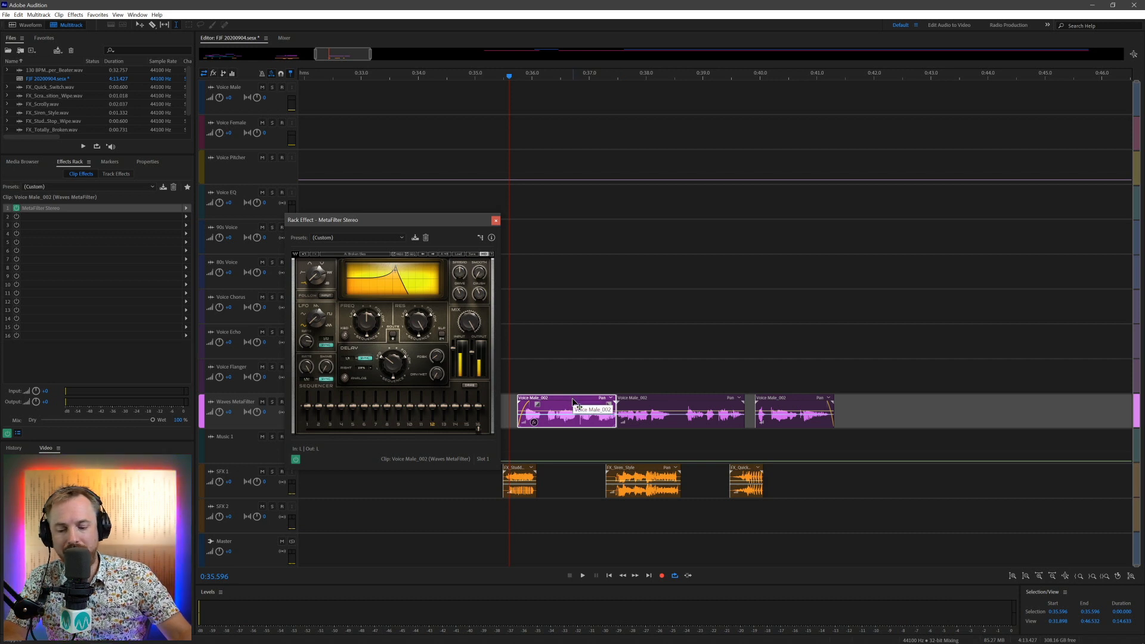
Step: Copy the first male voice clip onto the Voice Flanger track and remove MetaFilter from the copy
left_click_drag(572, 403, 571, 382)
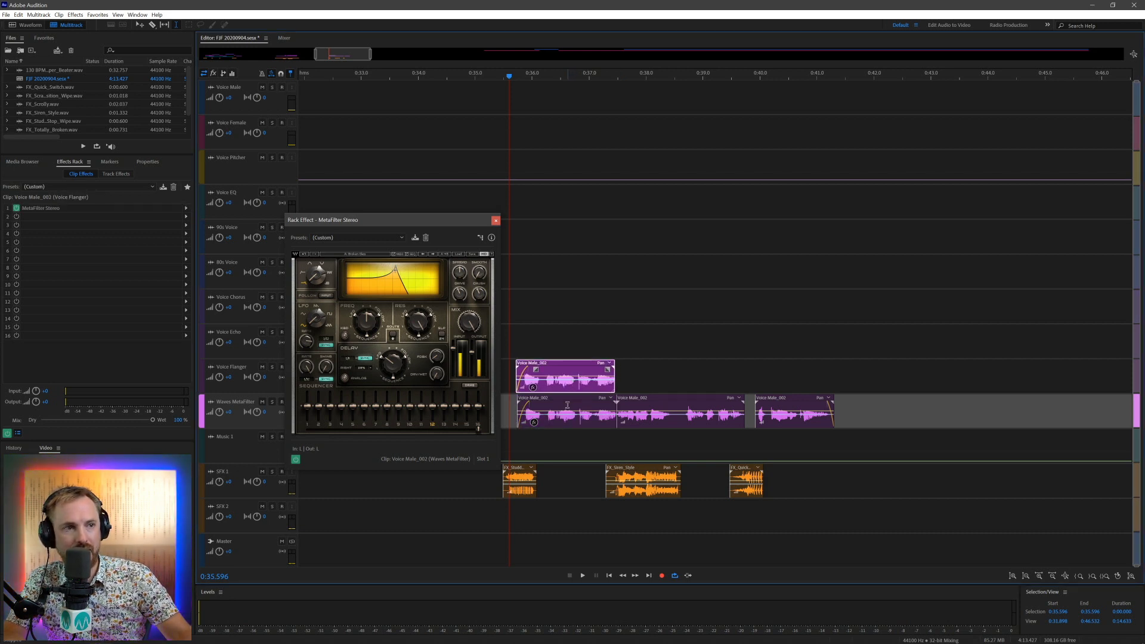
left_click(544, 368)
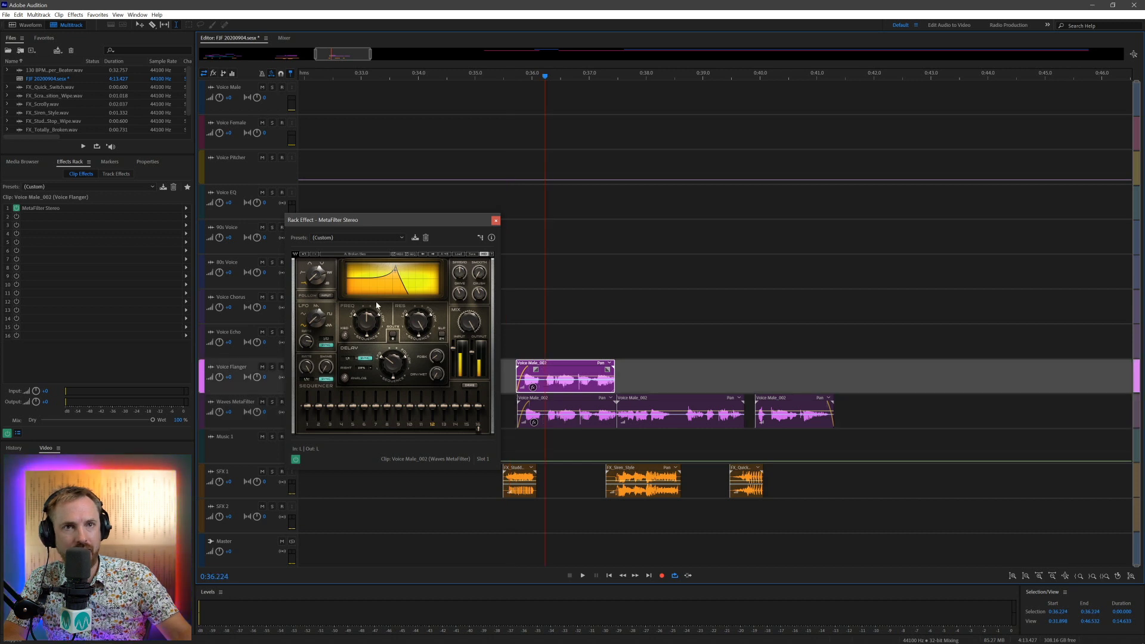
left_click(125, 209)
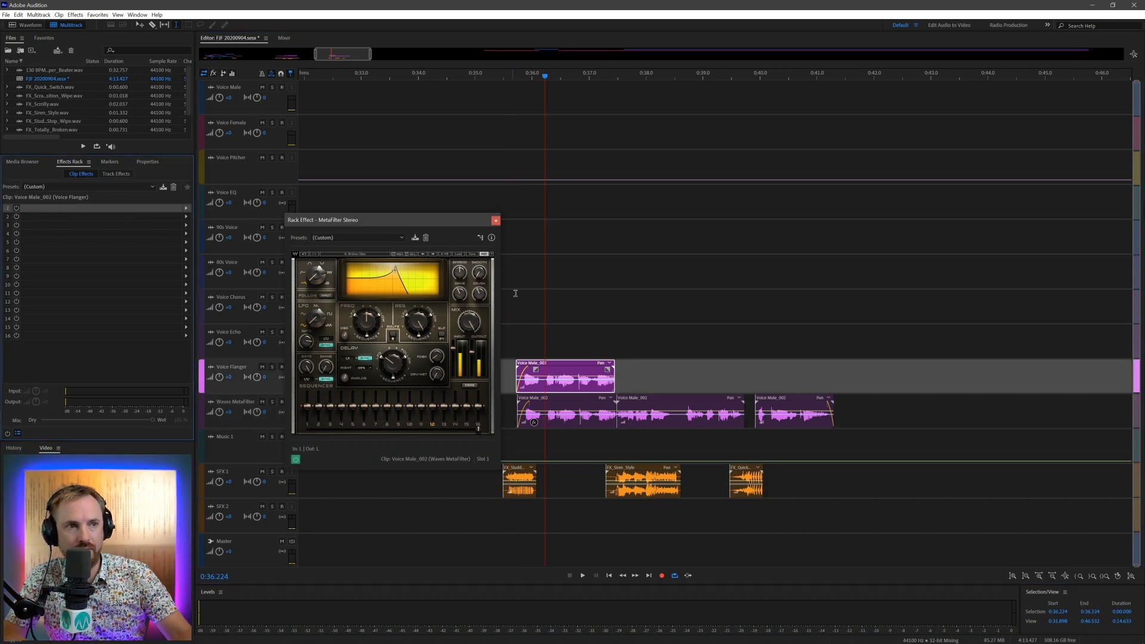
Step: Audition the blend of the flanger copy and the MetaFilter clip from about 0:35.6
left_click(512, 306)
key("space")
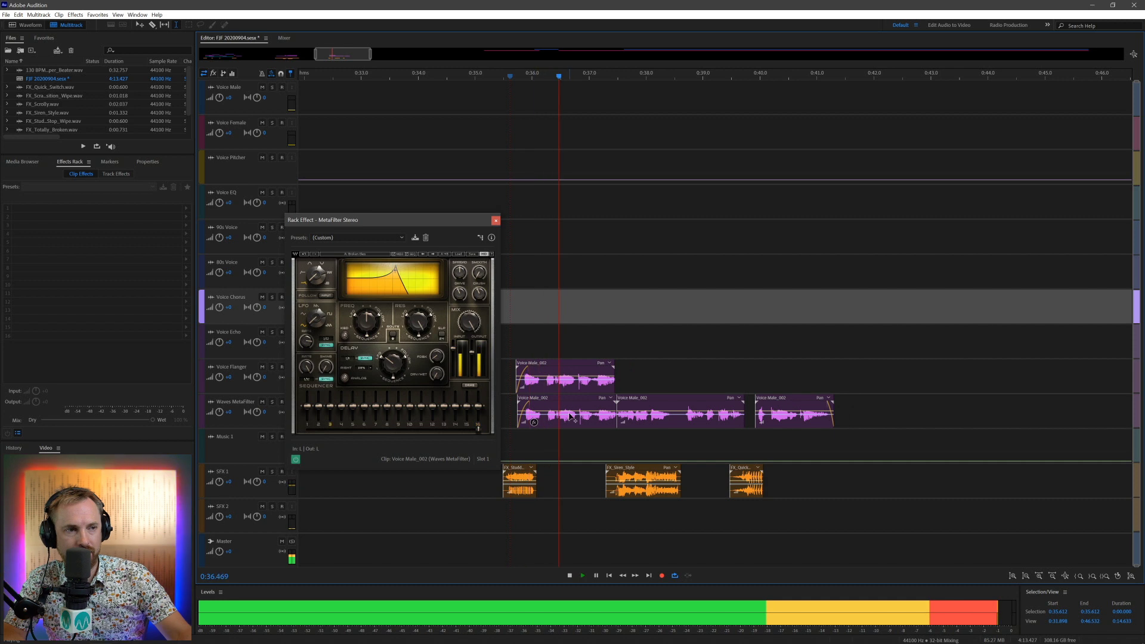
left_click(536, 404)
key("space")
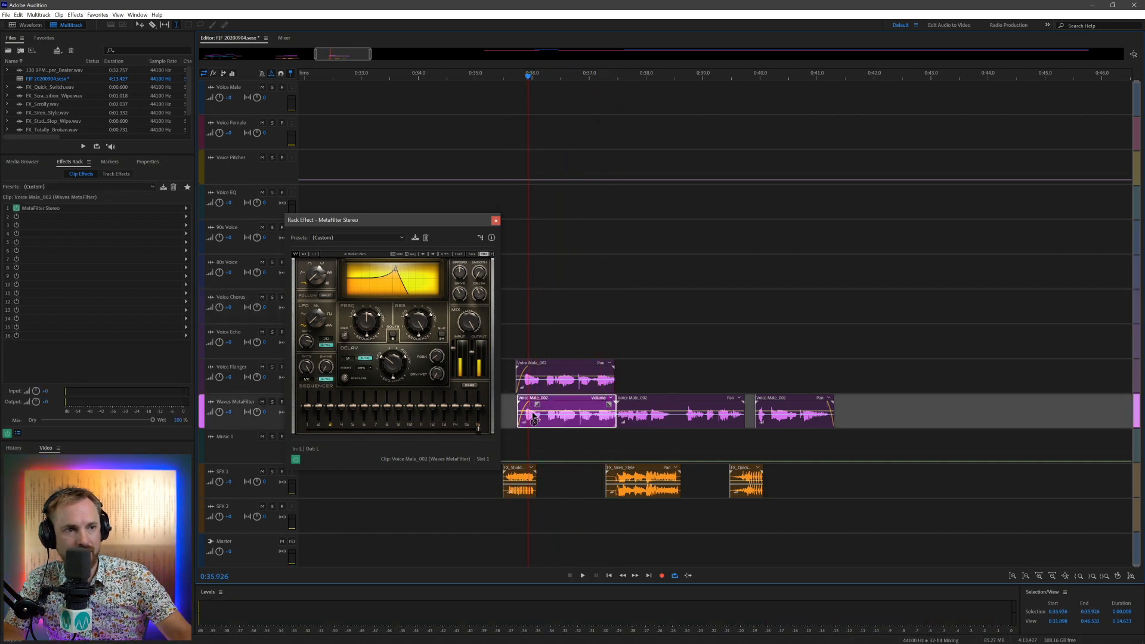
left_click(511, 376)
key("space")
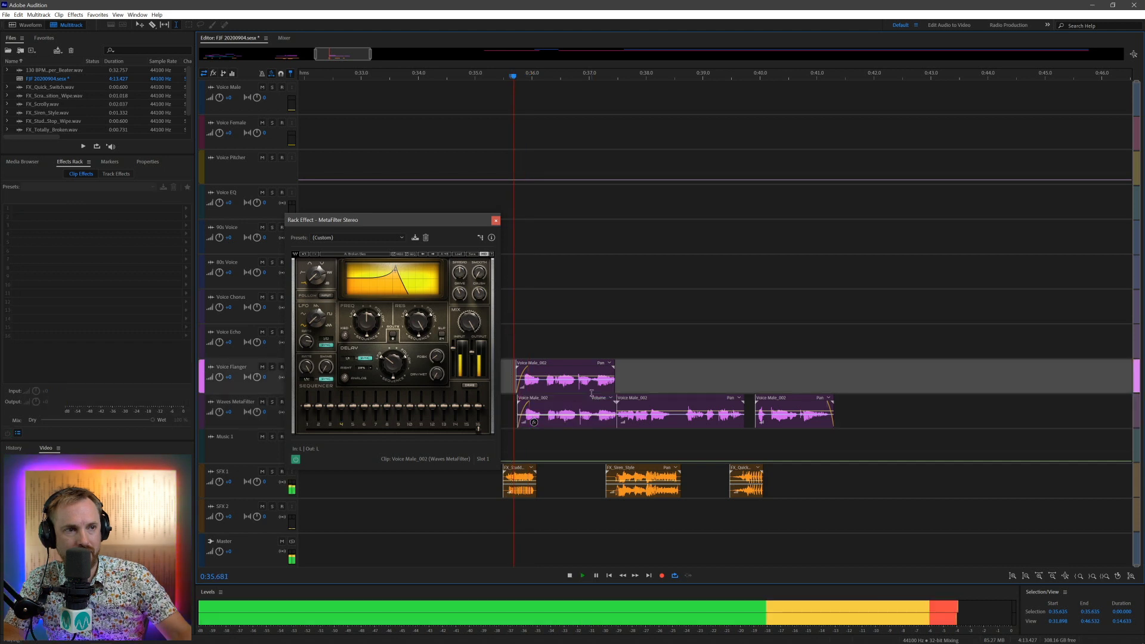
left_click(533, 408)
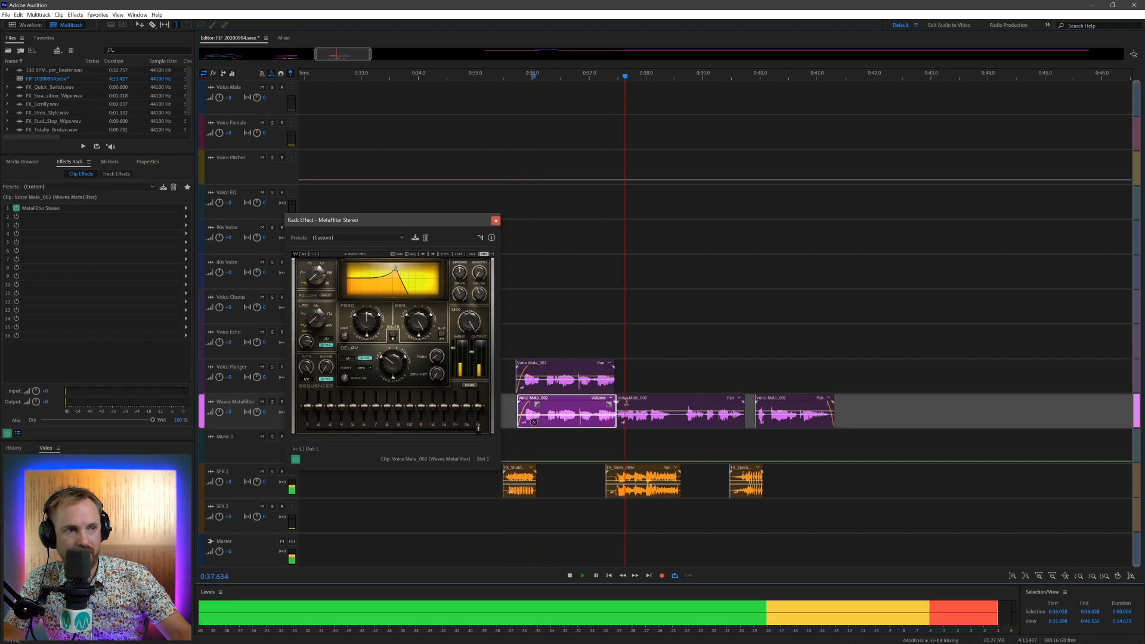
key("space")
Step: Split the second male voice clip at 0:38.501, copy its first part onto the Voice Echo track and audition from about 0:37.3
left_click_drag(674, 418, 624, 419)
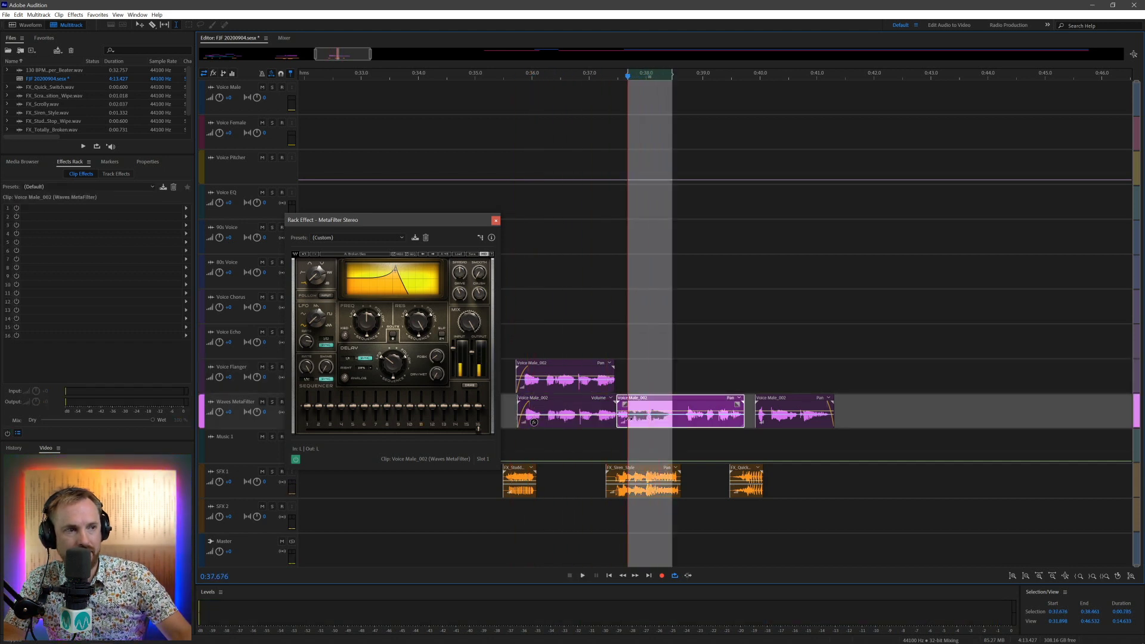
left_click(674, 421)
key("ctrl+k")
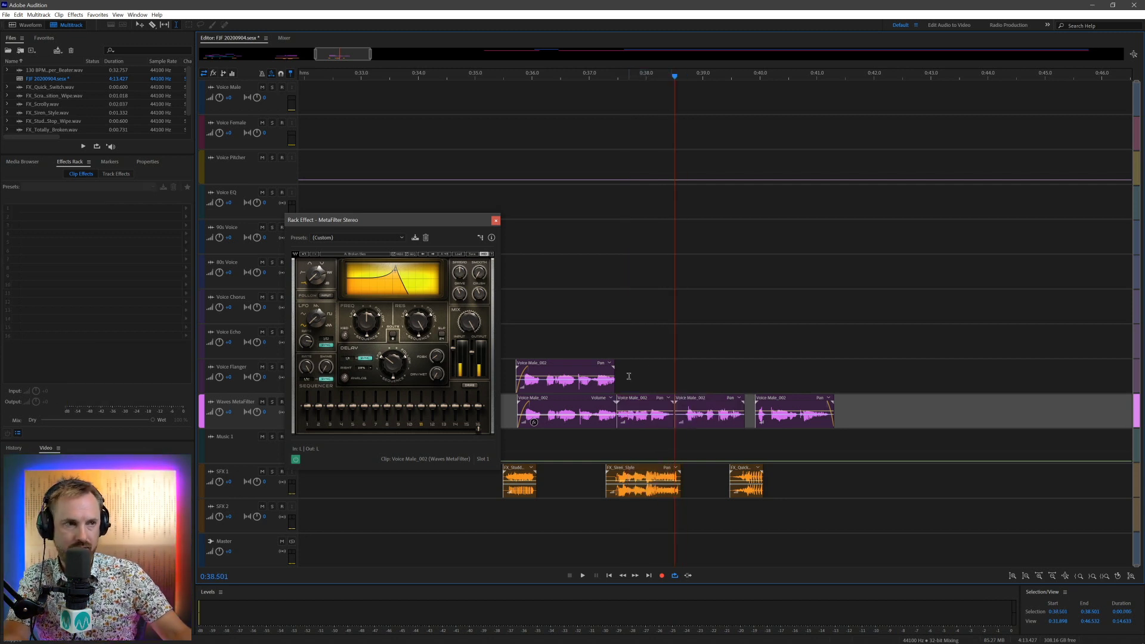
left_click_drag(633, 403, 632, 345)
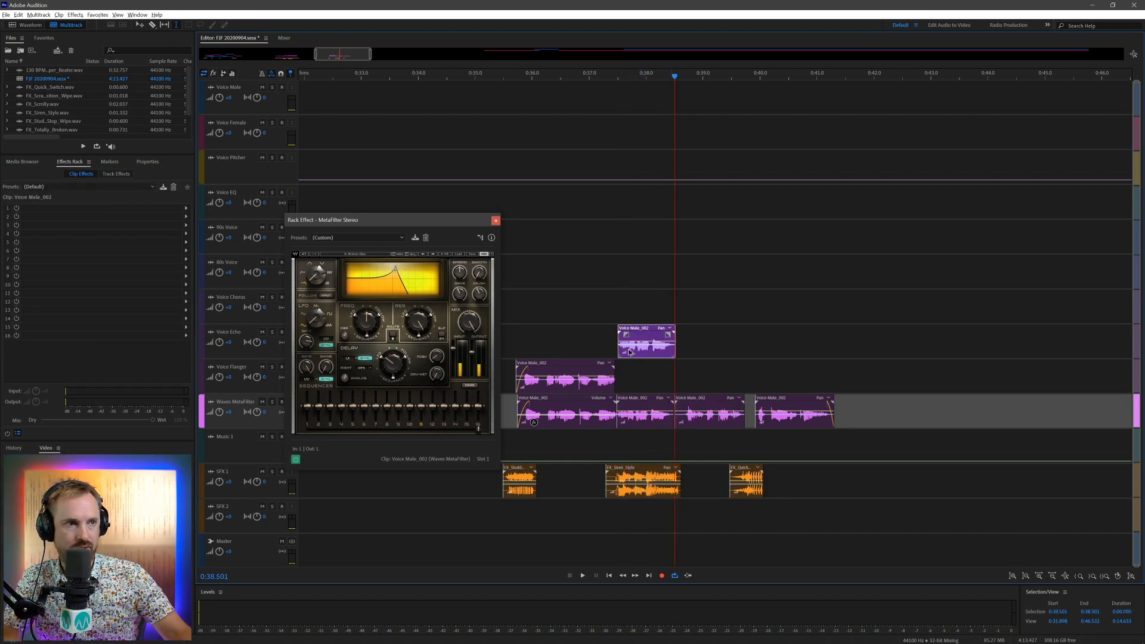
left_click(611, 351)
key("space")
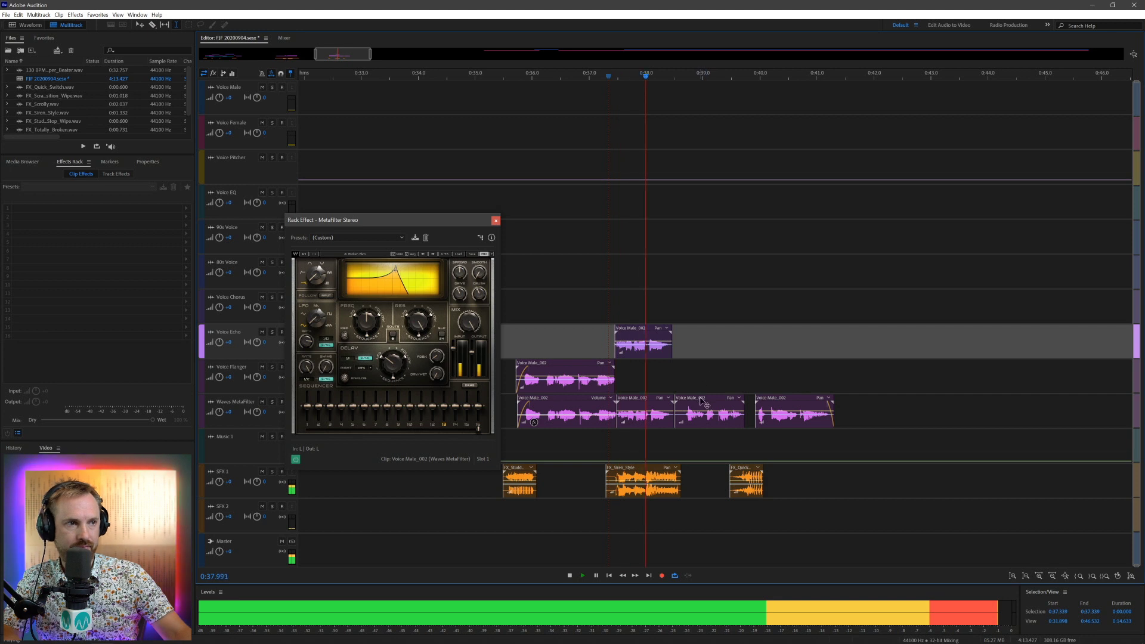
key("space")
Step: Shift the last two male voice clips and the quick-switch sound about 0.3 s later and audition from 0:35.533
left_click_drag(704, 381, 839, 495)
left_click_drag(715, 407, 731, 406)
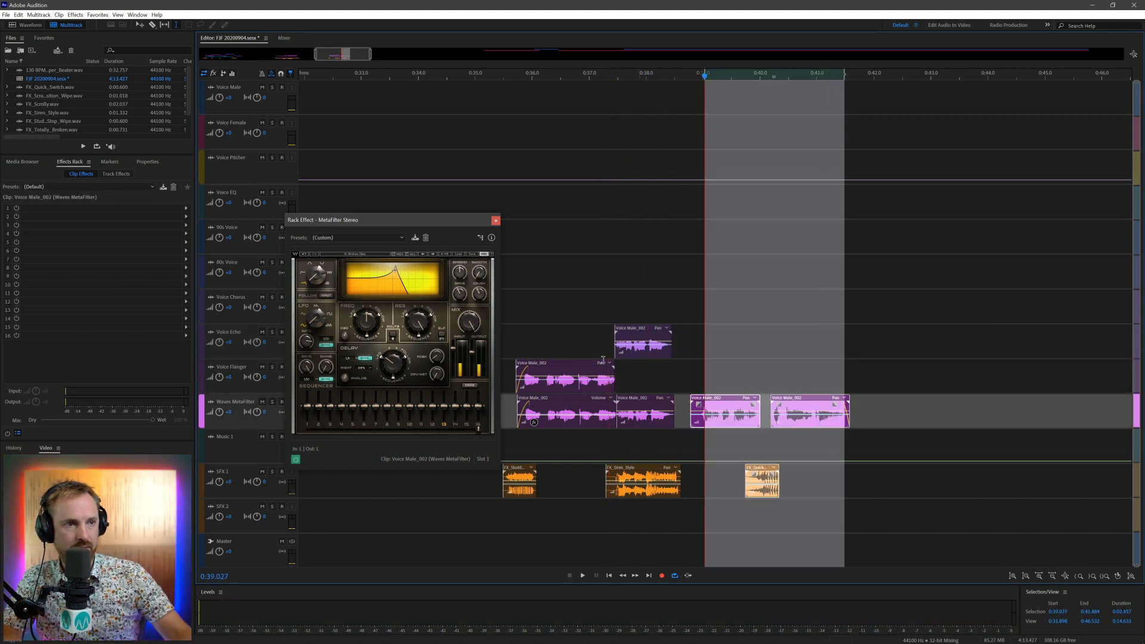
left_click(506, 337)
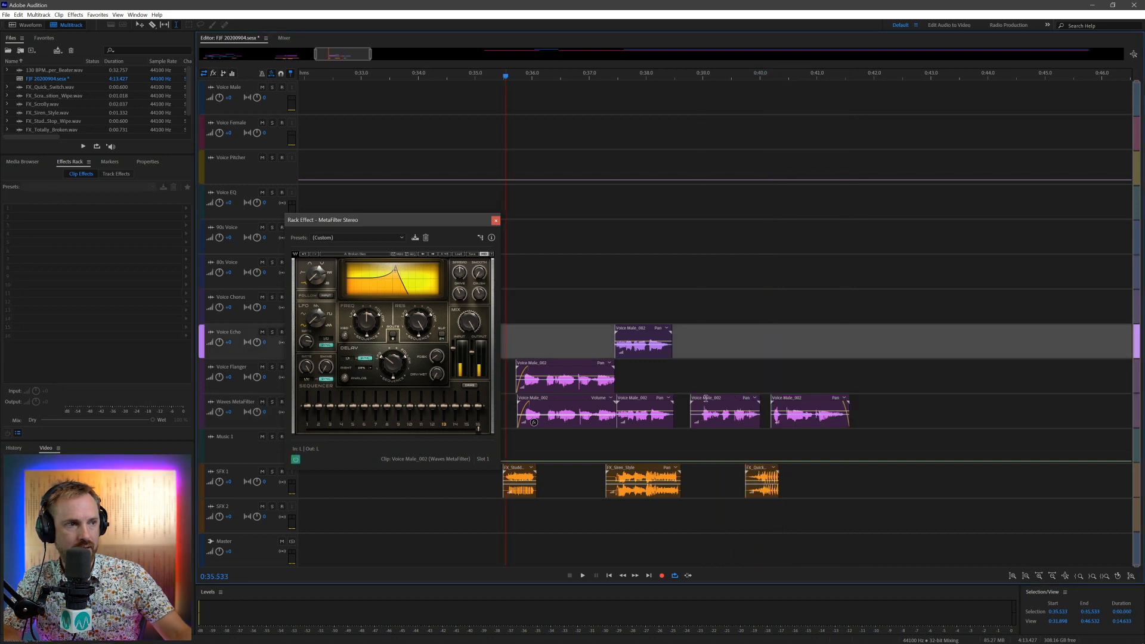
key("space")
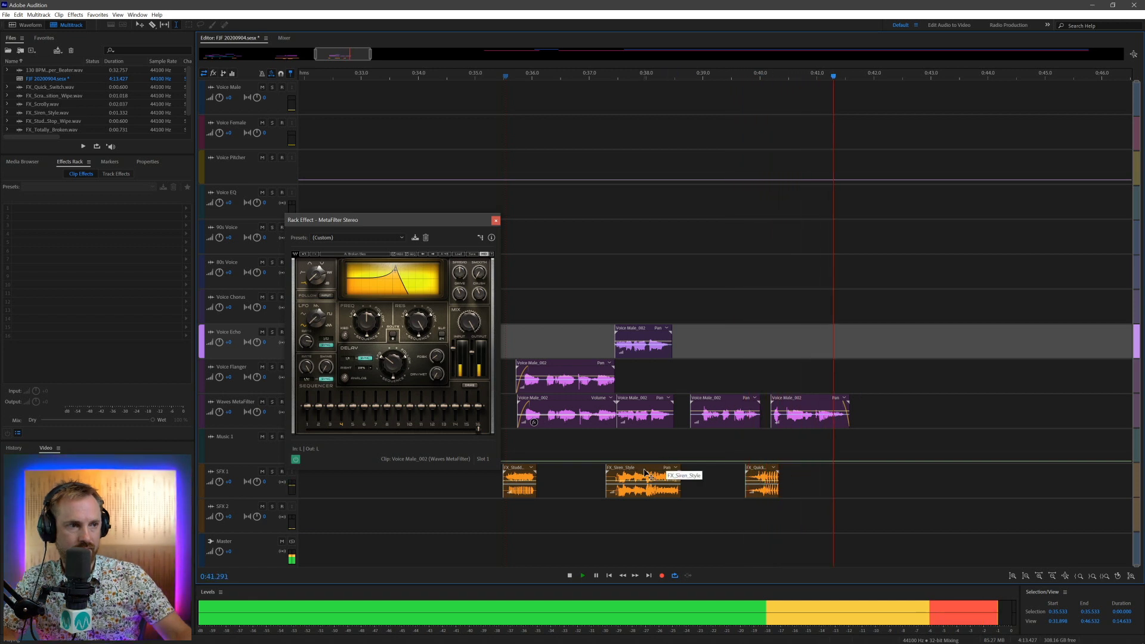
key("space")
Step: Move the siren sound on SFX 1 about 0.3 s later, to about 0:37.6, and audition from 0:37.127
left_click_drag(649, 473, 668, 474)
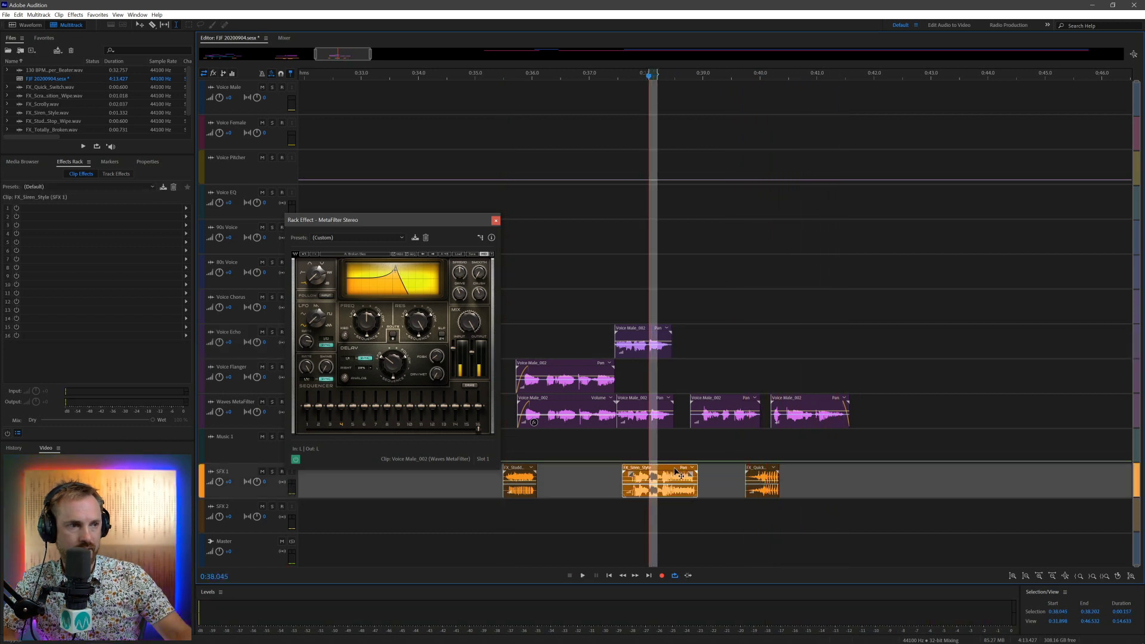
left_click(595, 483)
key("space")
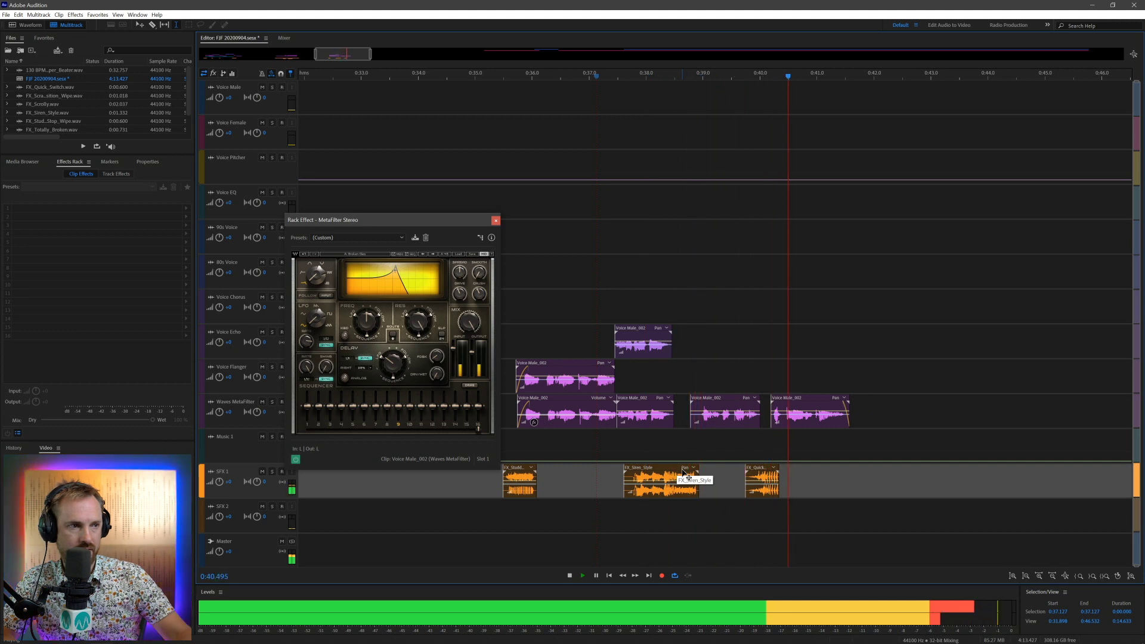
key("space")
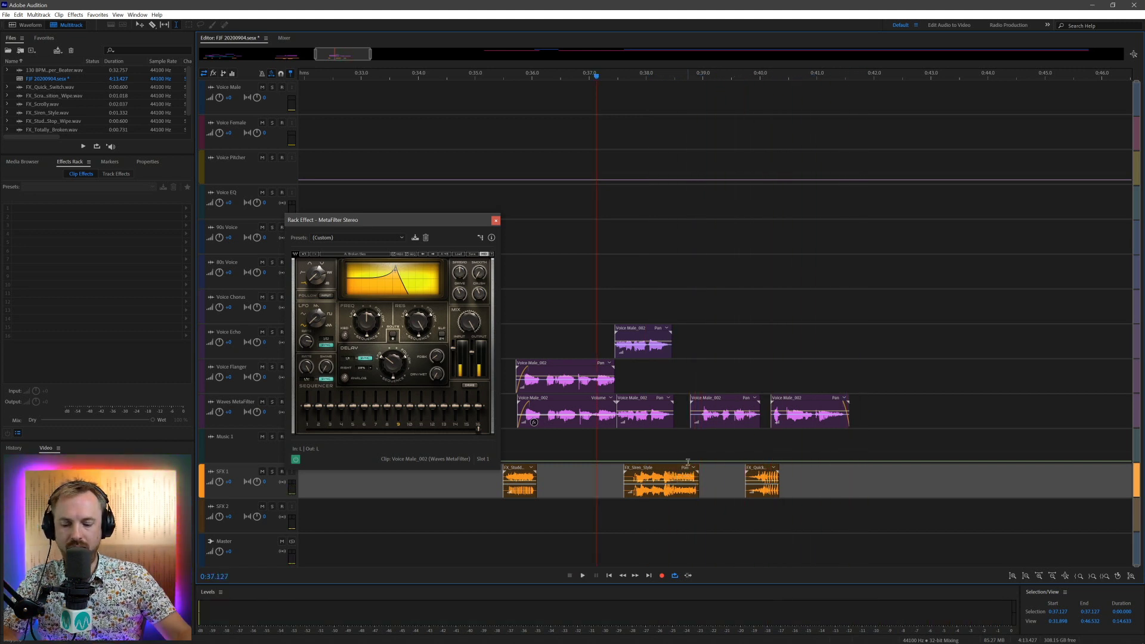
Step: Close the MetaFilter effect window and move the first Voice Female clip onto the Waves MetaFilter track at about 0:49
key("backslash")
left_click(495, 220)
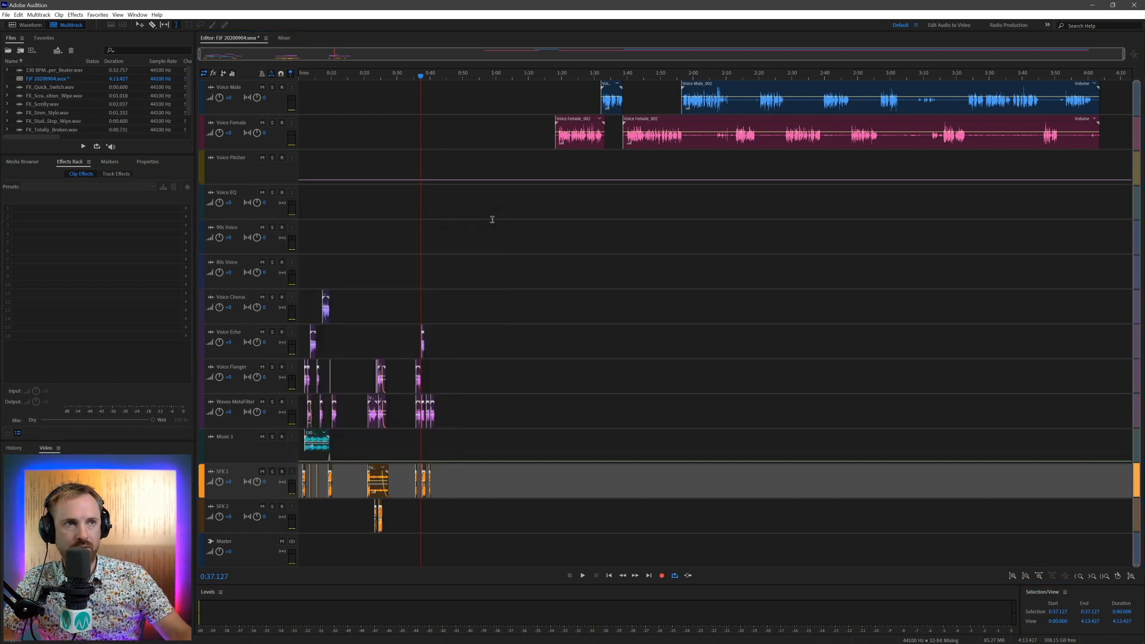
left_click_drag(577, 123, 480, 405)
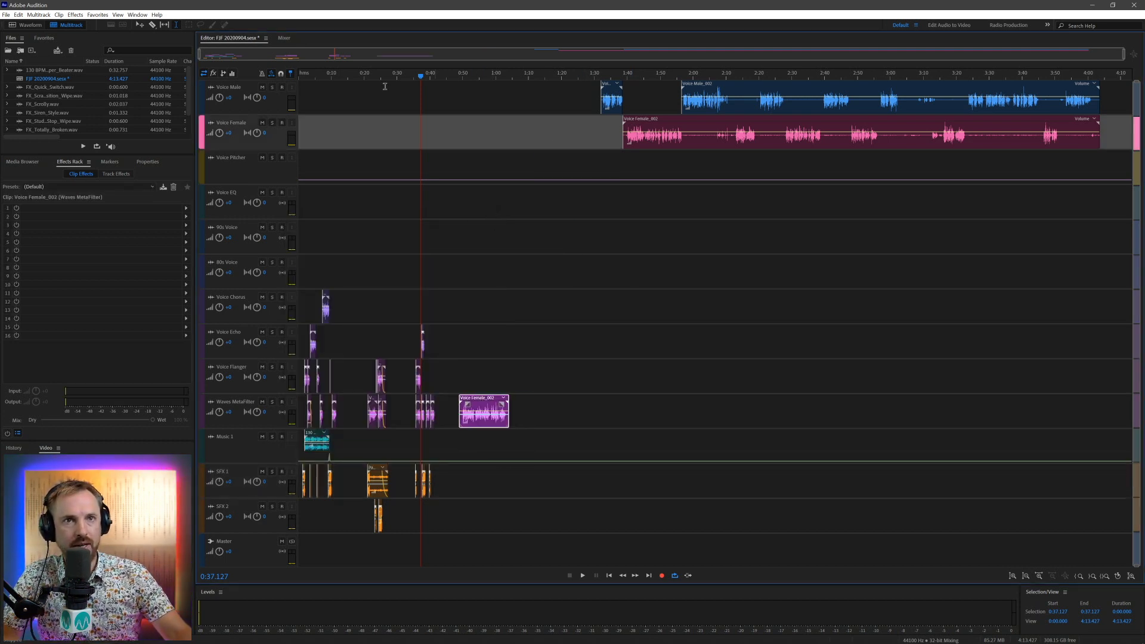
Step: Browse the media files to the Rock folder inside the Music folder of Productions Library Vol.5
left_click(22, 161)
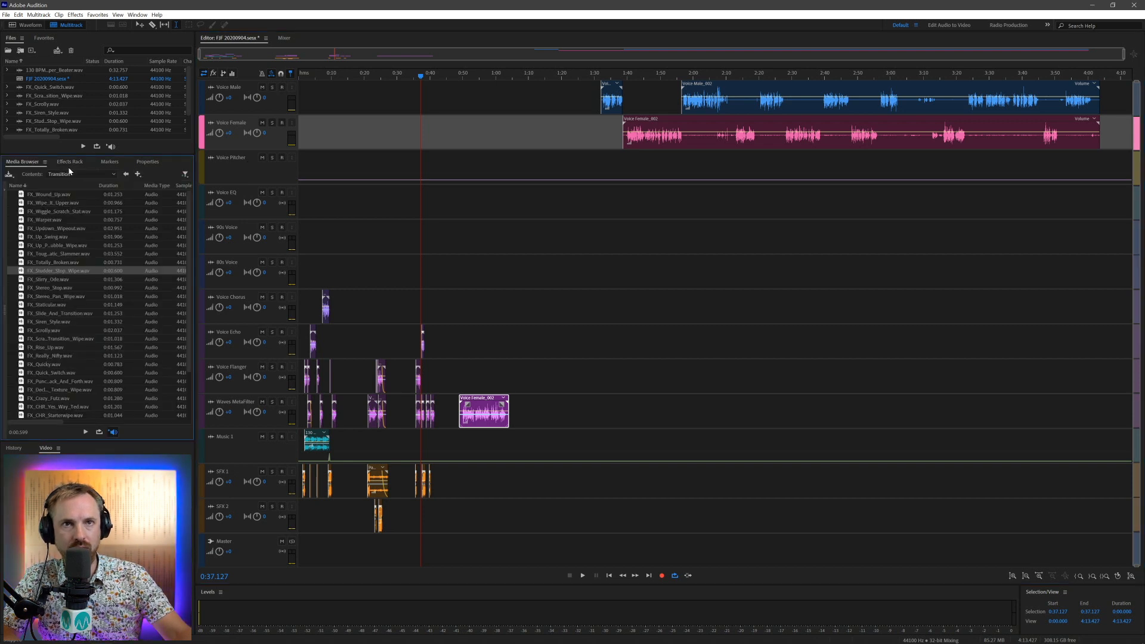
left_click(102, 174)
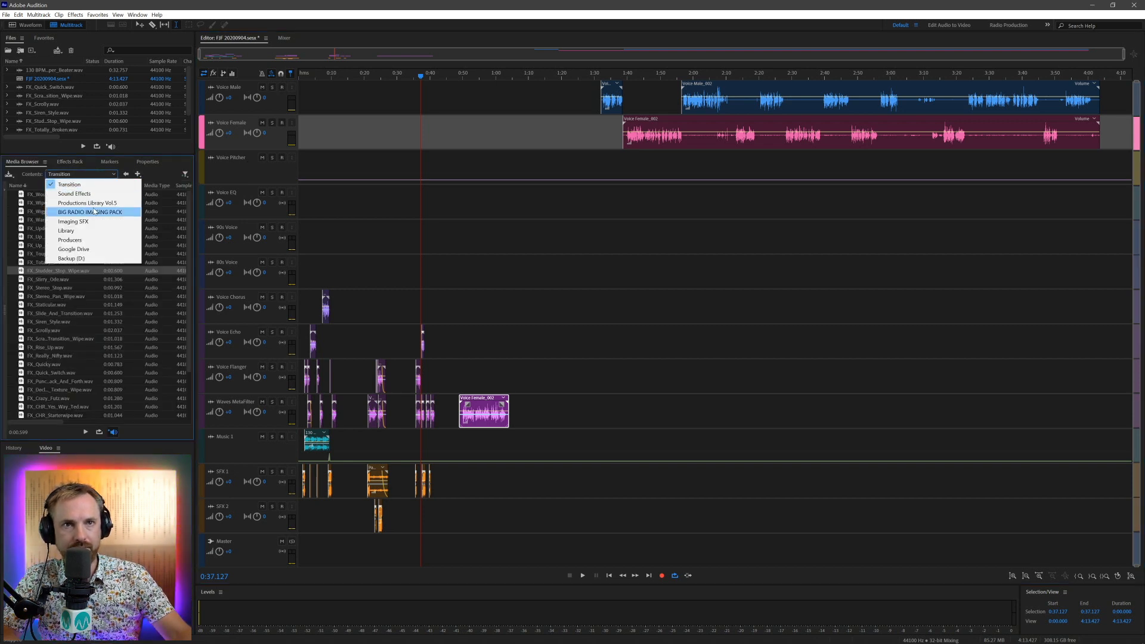
left_click(62, 203)
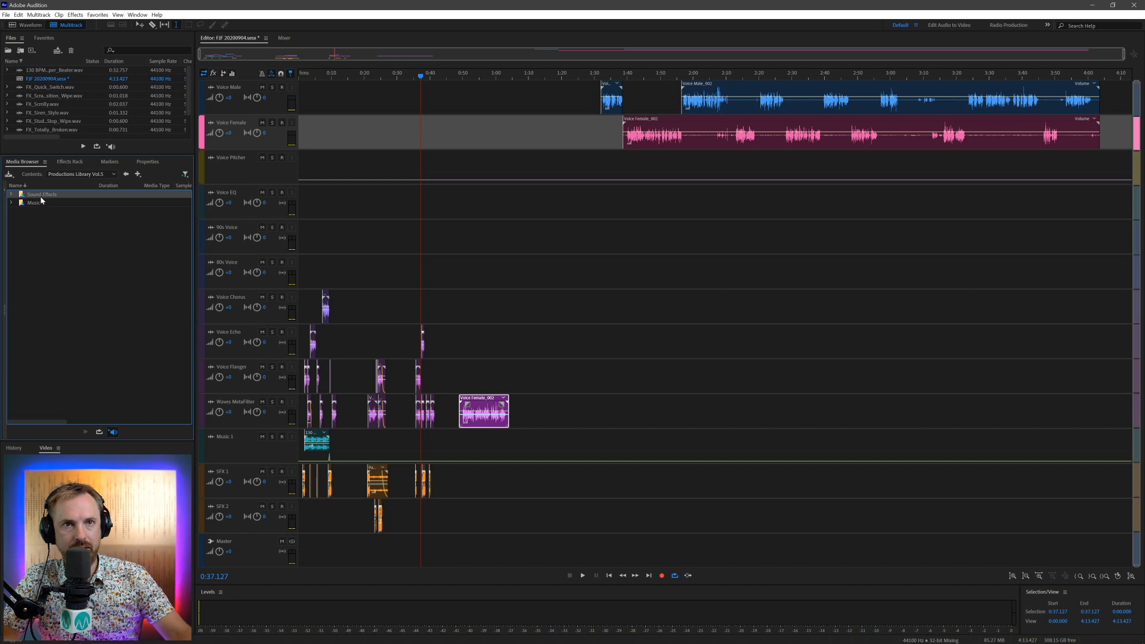
double_click(38, 201)
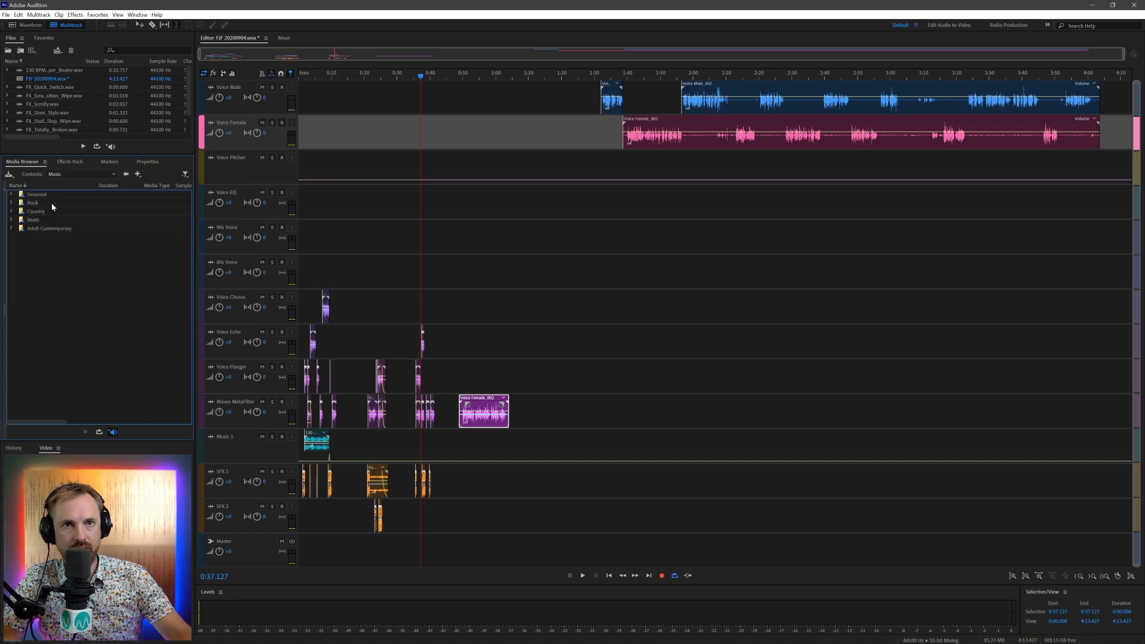
double_click(52, 202)
Step: Place the 140 BPM Bed_Killer_Bass_Strut music file on the Music 1 track beneath the female voice clip
left_click(452, 75)
scroll(452, 75, "up", 5)
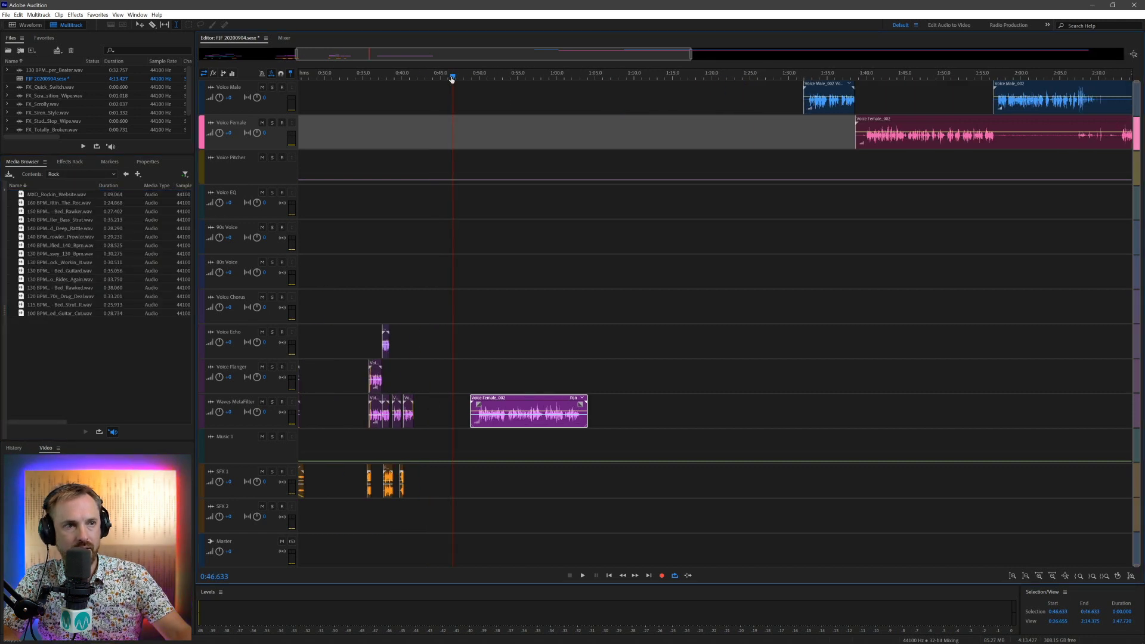
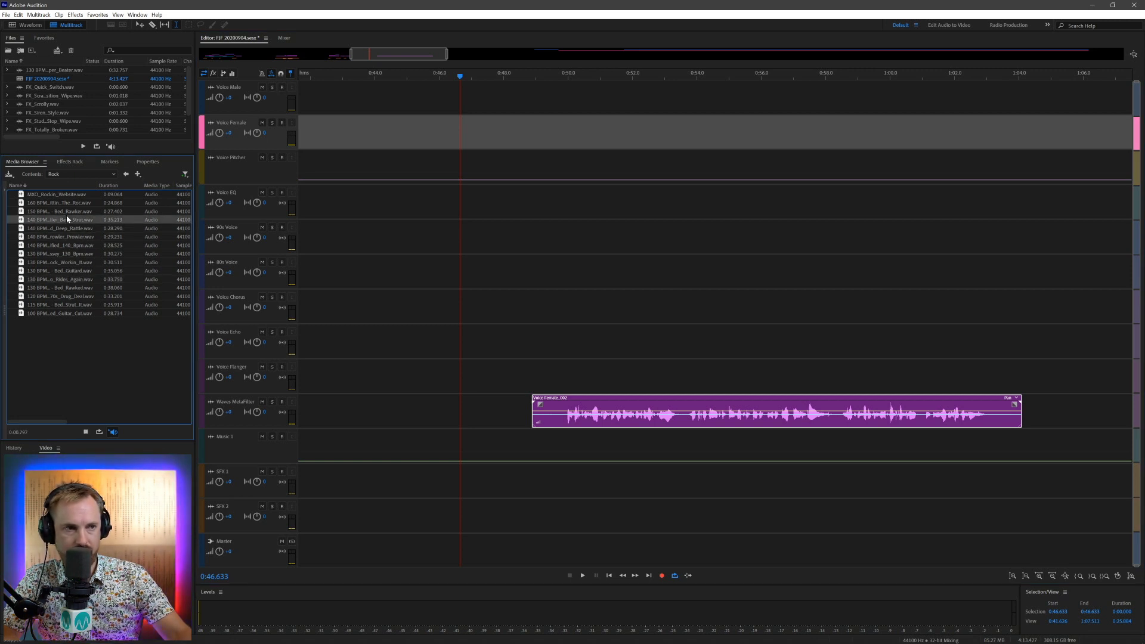
left_click_drag(514, 562, 554, 449)
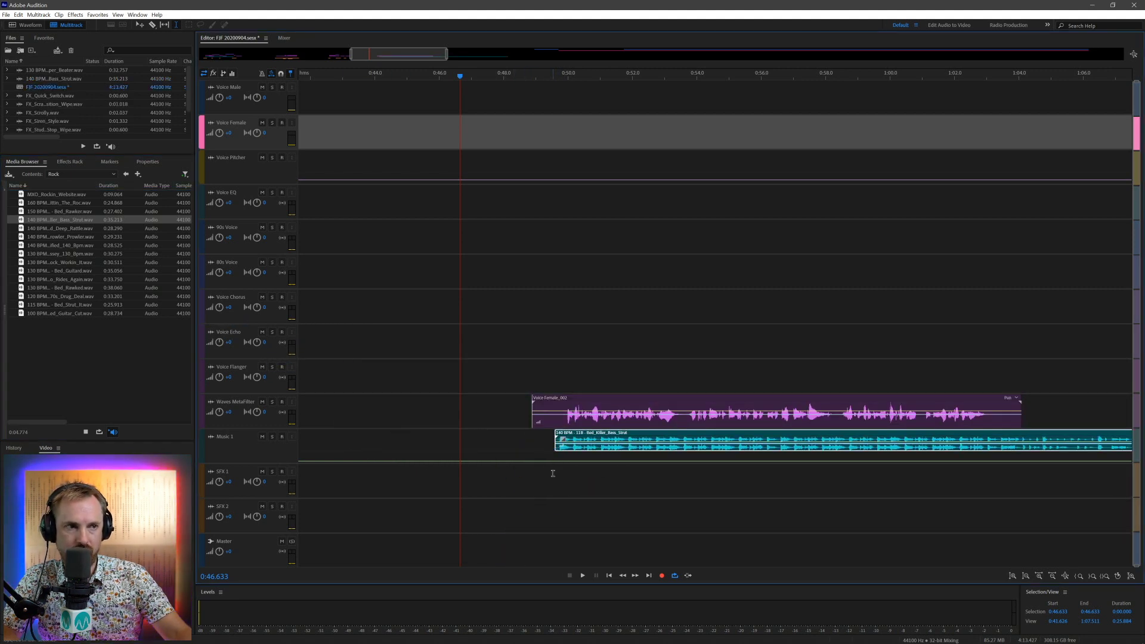
Step: Audition the voice over the bass bed and move the bed along Music 1 to about 1:06
left_click(553, 474)
key("space")
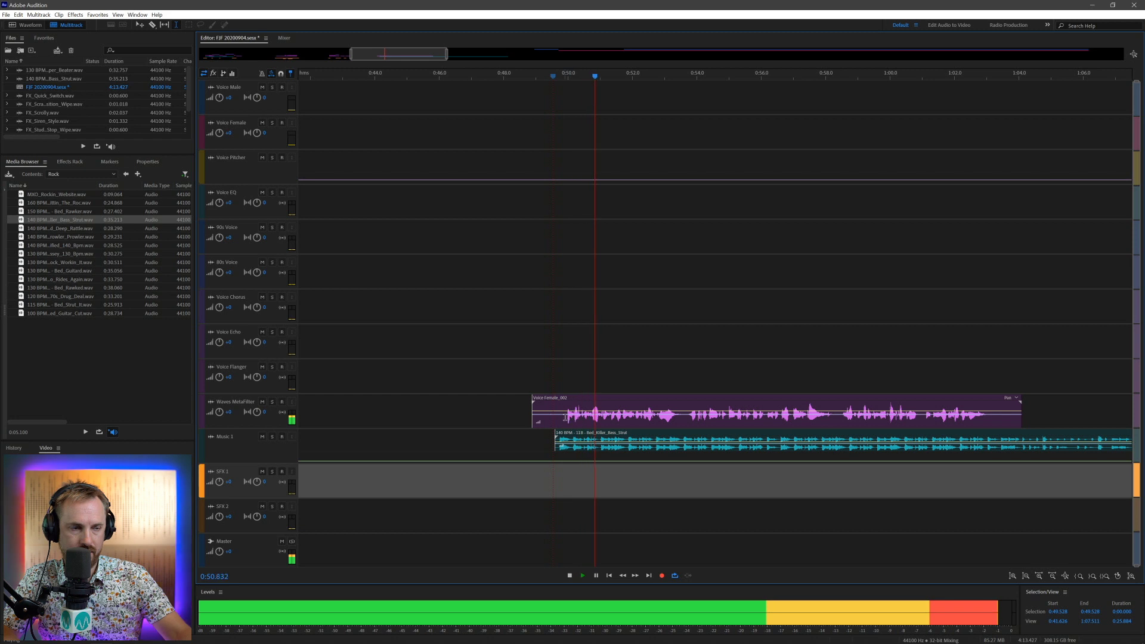
key("space")
left_click(583, 433)
left_click_drag(582, 433, 1119, 433)
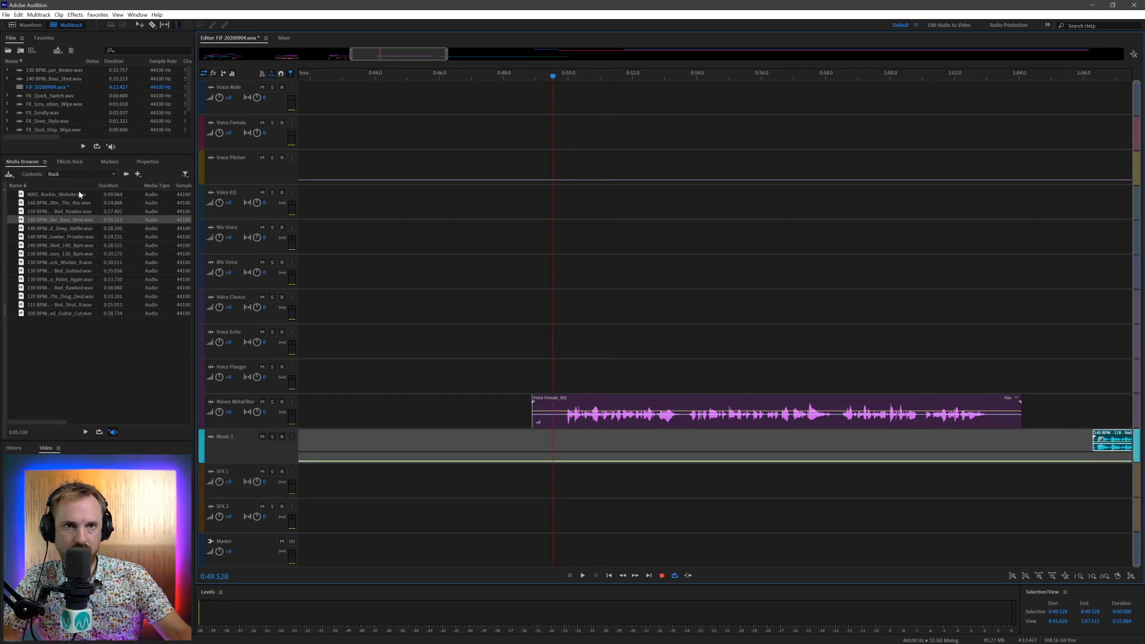
Step: Open the Adult Contemporary music folder and place the 101 BPM Inspirational_3 bed on Music 1 at about 0:44
left_click(126, 173)
left_click(125, 176)
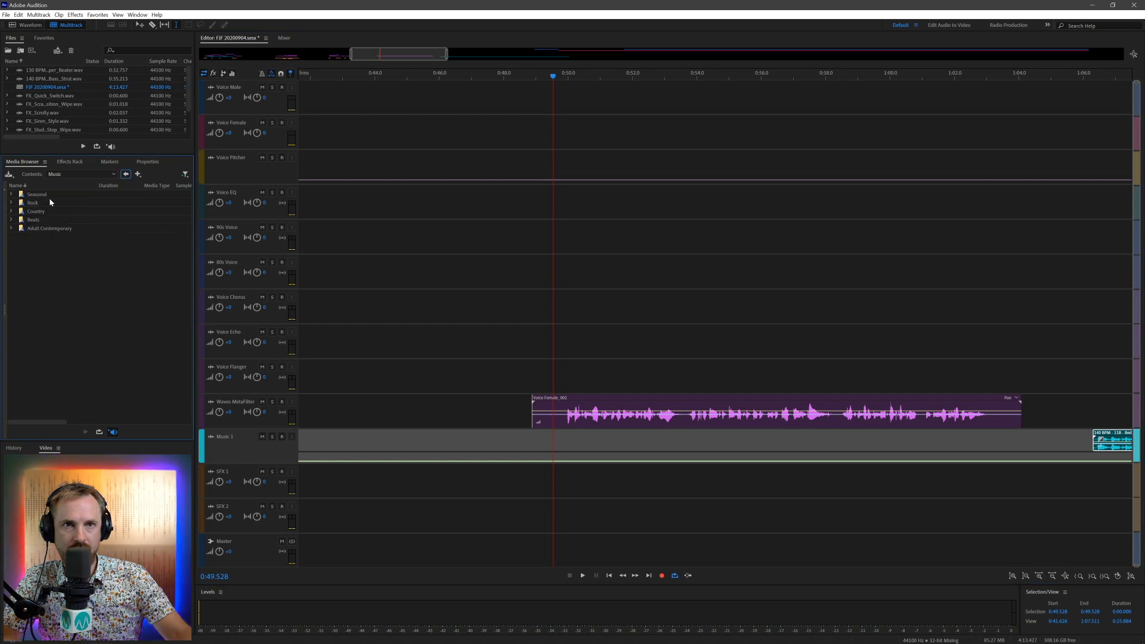
double_click(41, 228)
left_click_drag(44, 242, 377, 449)
Step: Move the female voice clip over the start of the Inspirational_3 bed and trim off its leading silence to about 0:44.8
left_click_drag(564, 403, 401, 401)
left_click(383, 373)
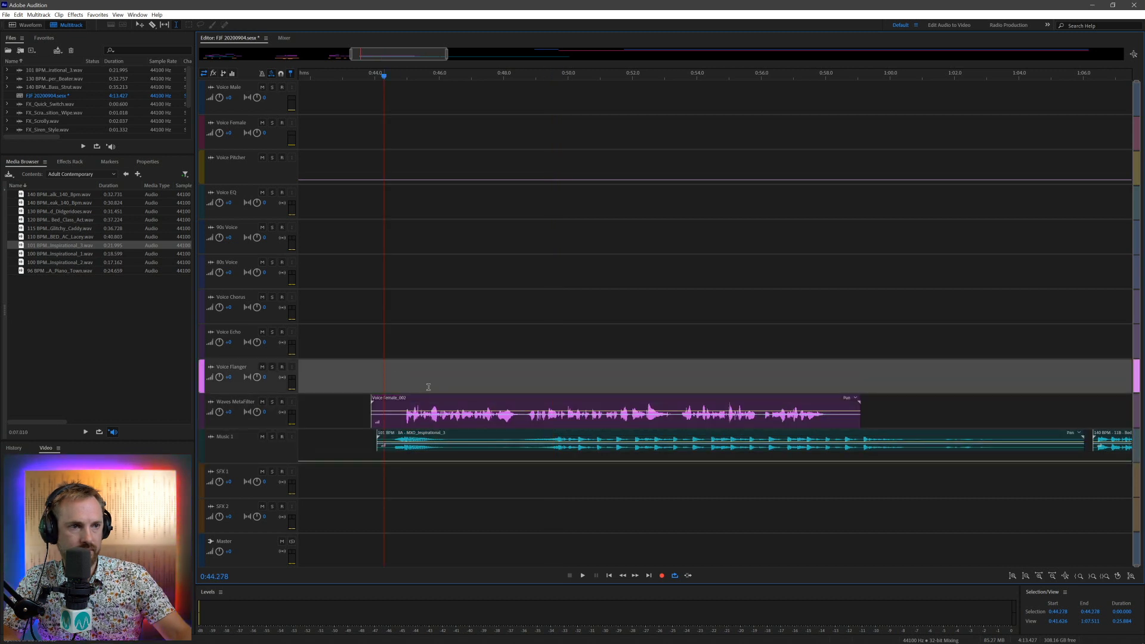
key("space")
left_click(402, 419)
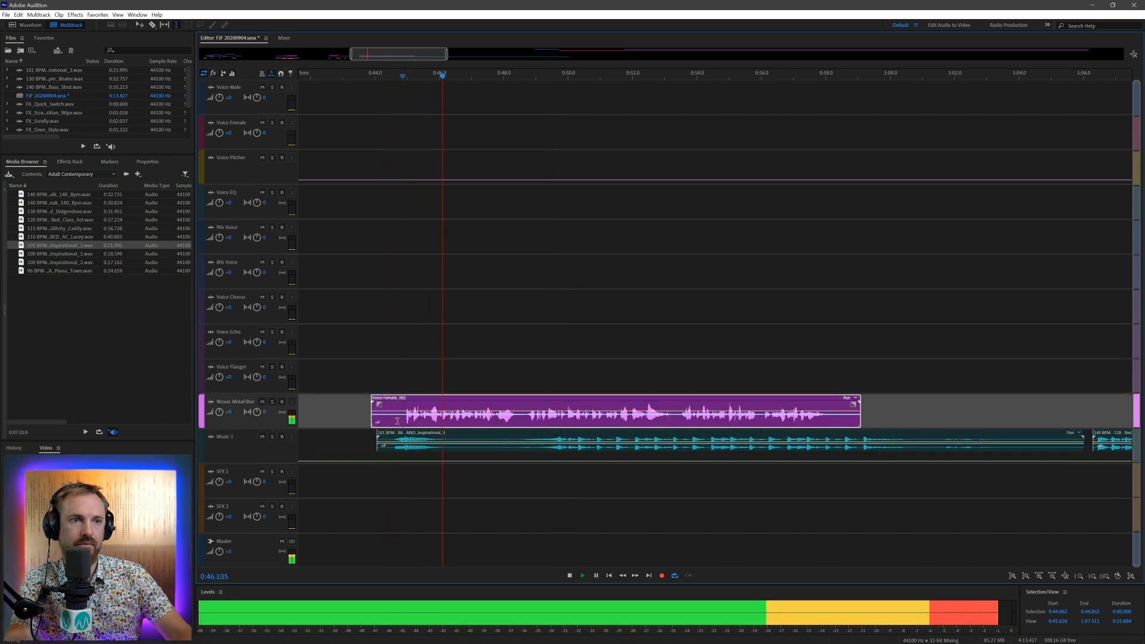
left_click_drag(402, 419, 357, 425)
left_click(358, 404)
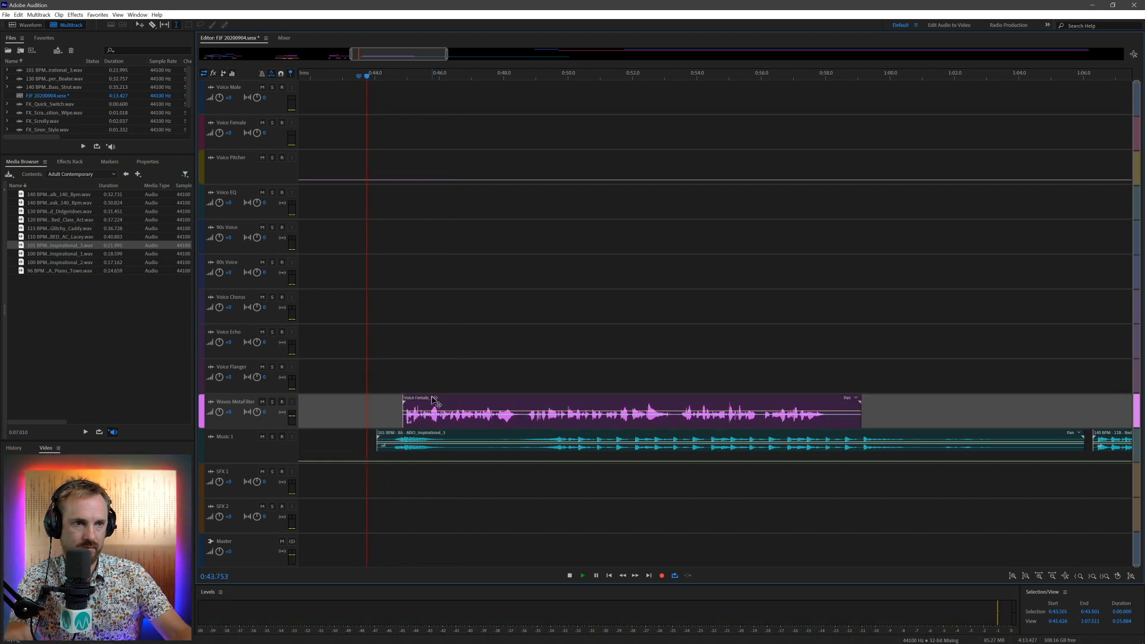
Step: Move the trimmed female voice clip onto the Voice Echo track
left_click_drag(438, 420, 438, 351)
key("space")
left_click(398, 372)
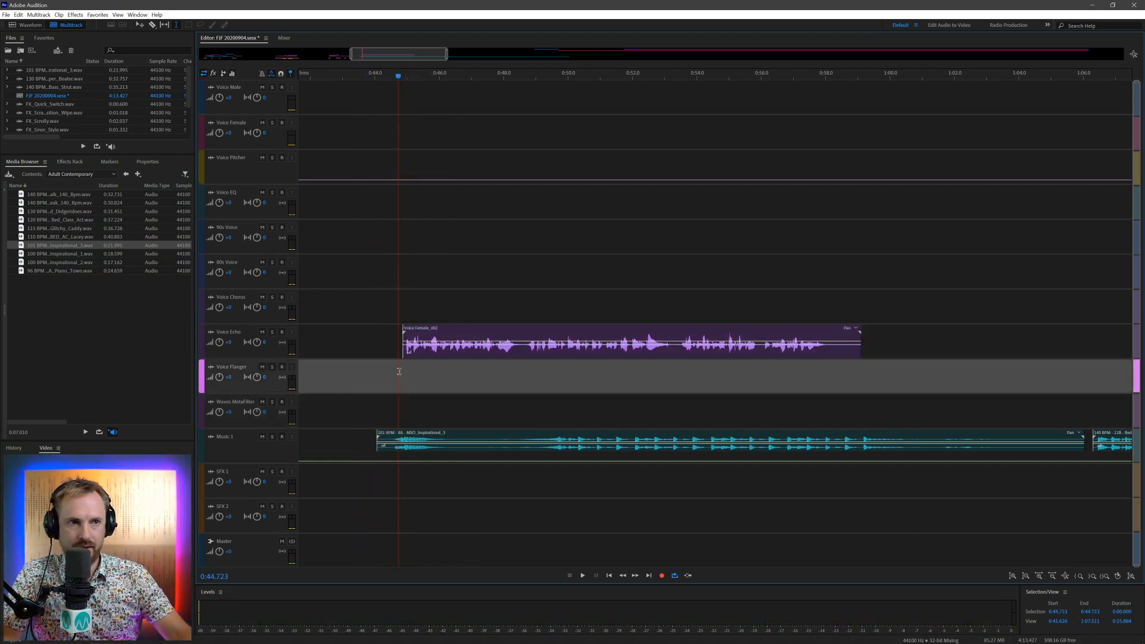
Step: Split the Inspirational_3 bed at 0:47.708 and slide its second part earlier to about 0:46.3 to crossfade with the first part
left_click(495, 442)
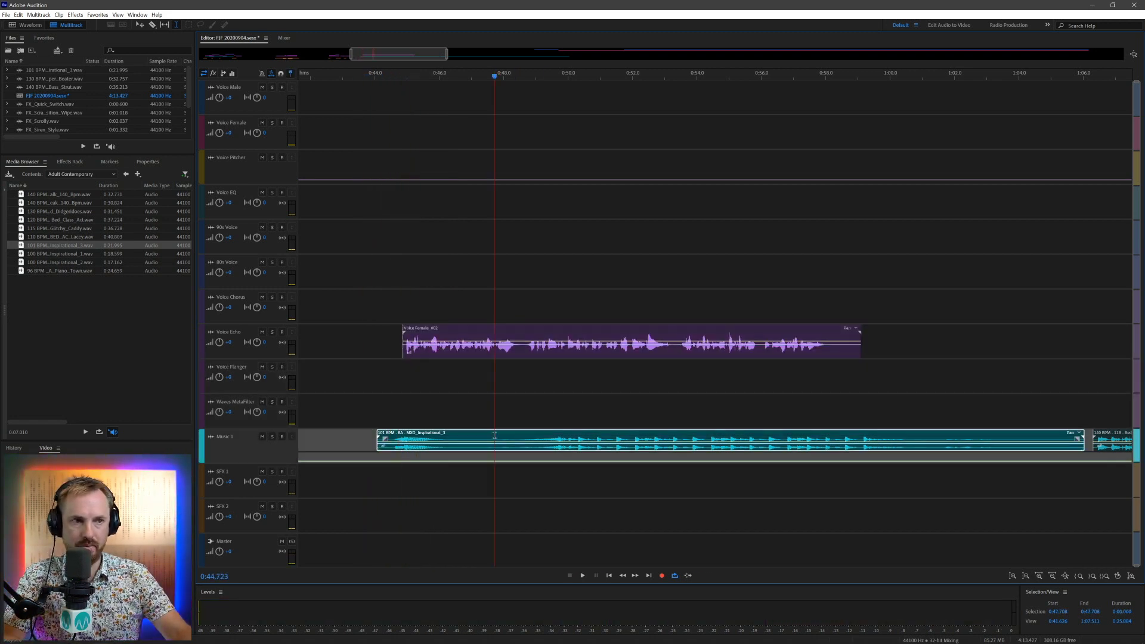
key("ctrl+k")
left_click_drag(517, 437, 484, 436)
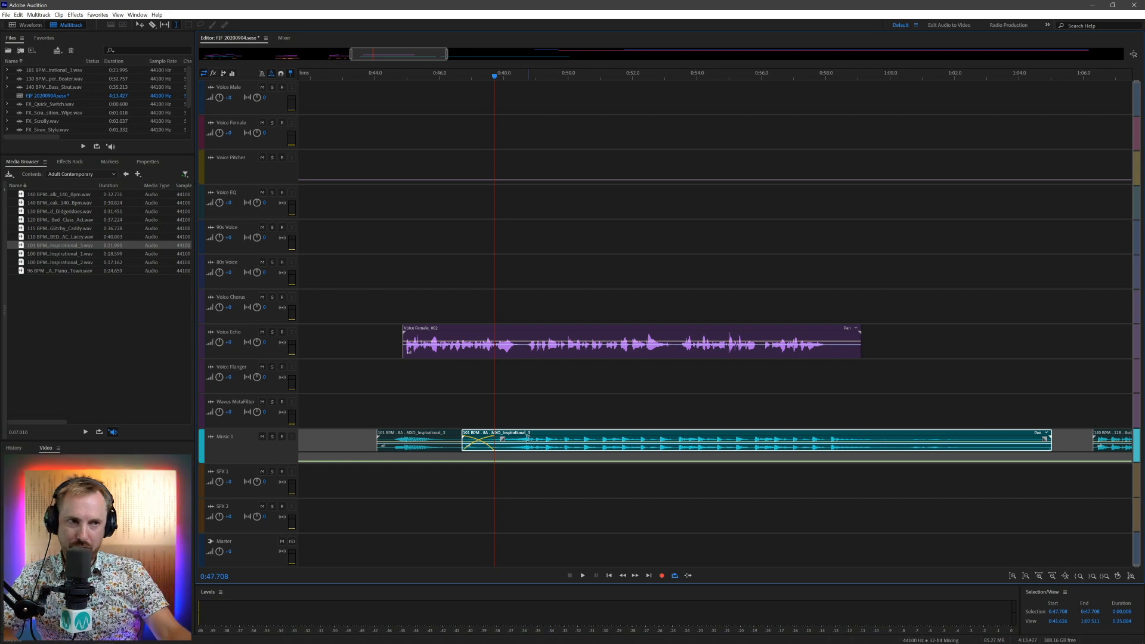
left_click_drag(531, 437, 524, 442)
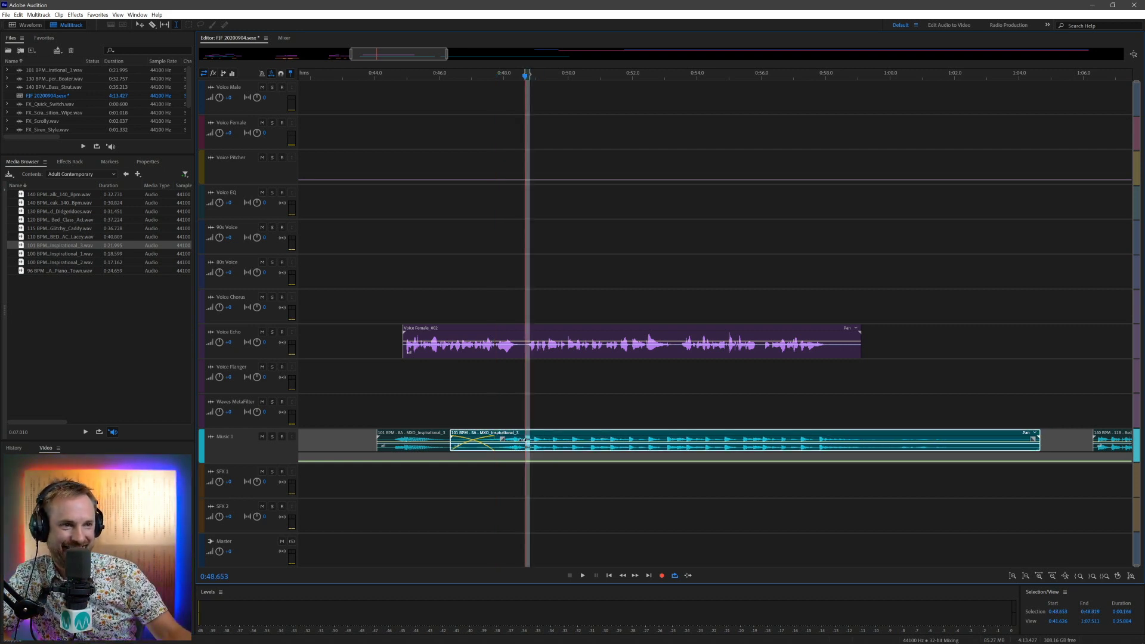
Step: Audition the voice over the edited bed and move the female voice clip onto the 90s Voice track
left_click(395, 411)
key("space")
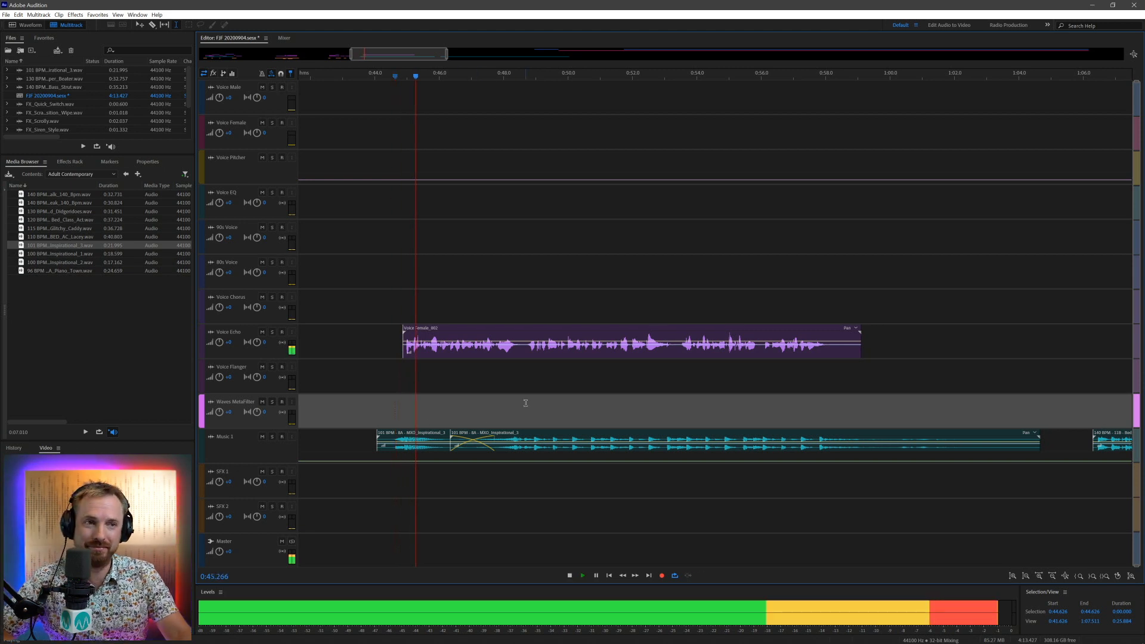
key("space")
left_click_drag(484, 330, 457, 228)
key("space")
key("space")
key("space")
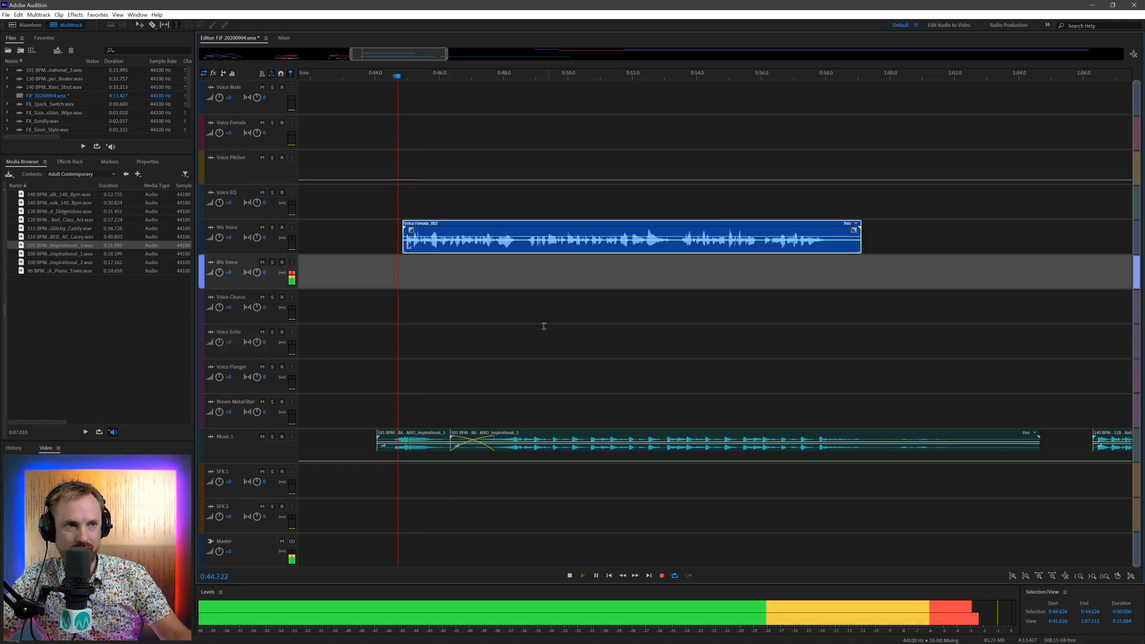
Step: Split the female voice clip after its first phrase and move the remainder onto the Voice EQ track at about 0:48.2
left_click(516, 244)
left_click_drag(518, 246, 500, 211)
key("ctrl+k")
left_click(537, 241)
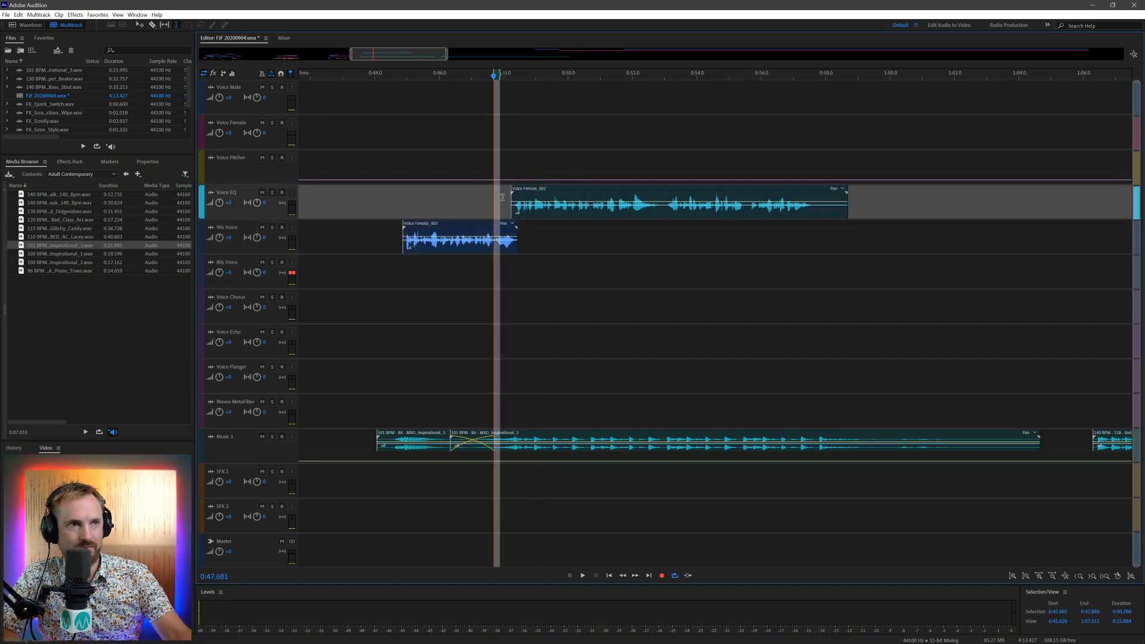
Step: Play the Voice EQ clip and split it at the pause near 0:53
left_click(483, 202)
key("space")
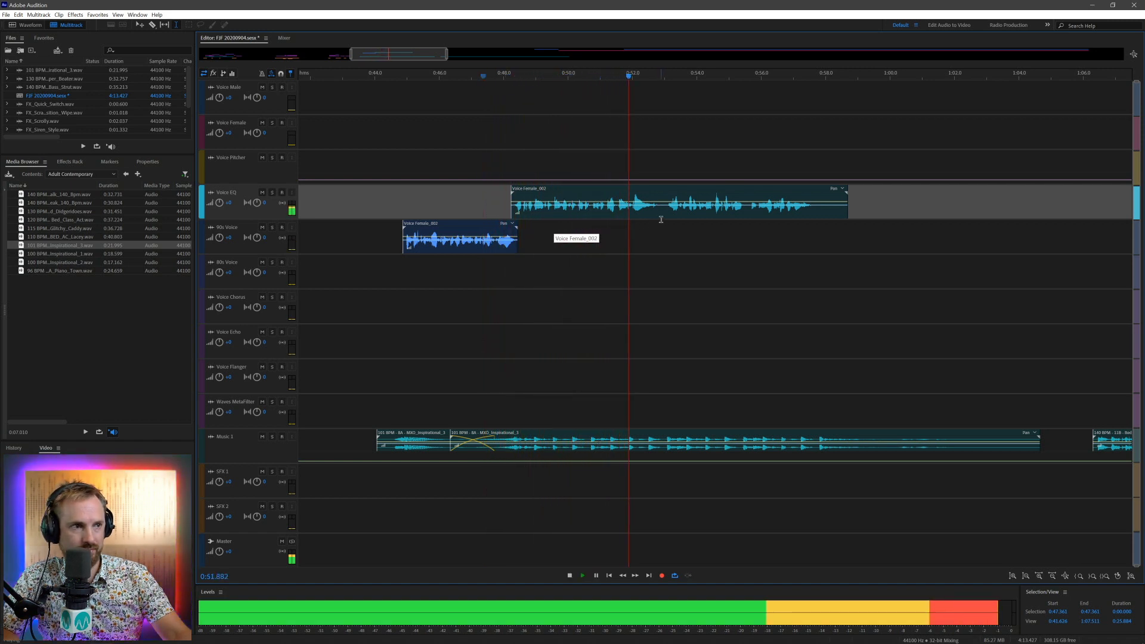
key("space")
left_click_drag(661, 219, 665, 219)
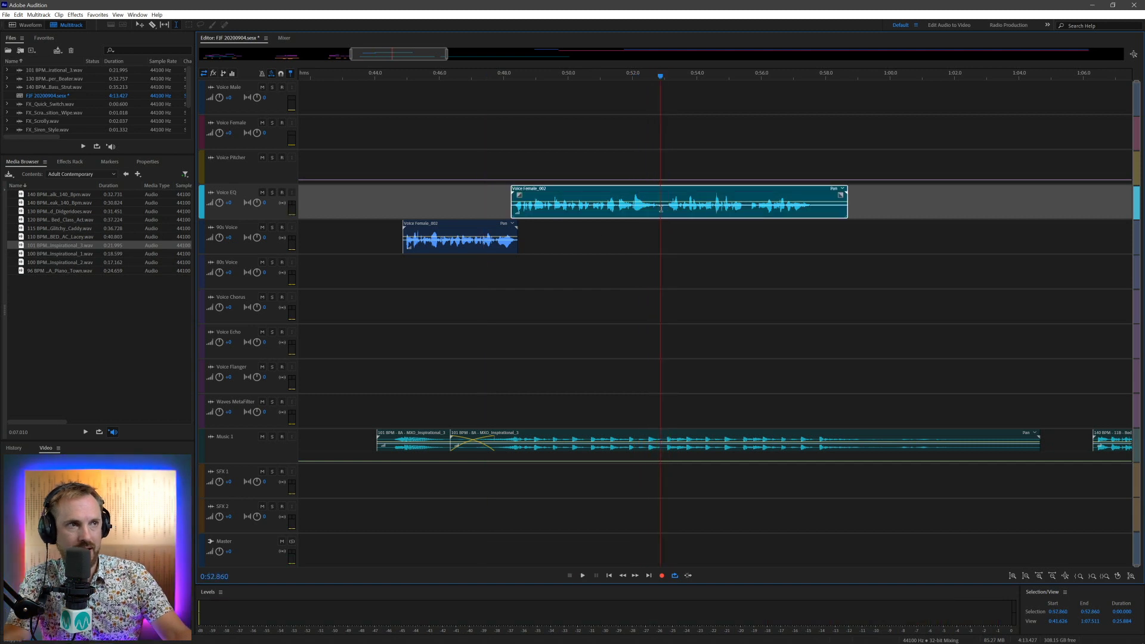
key("ctrl+k")
Step: Cut the section from 0:53.055 to about 0:57.8 out of the Inspirational_3 bed and slide its ending back to close the gap
left_click_drag(819, 450, 666, 421)
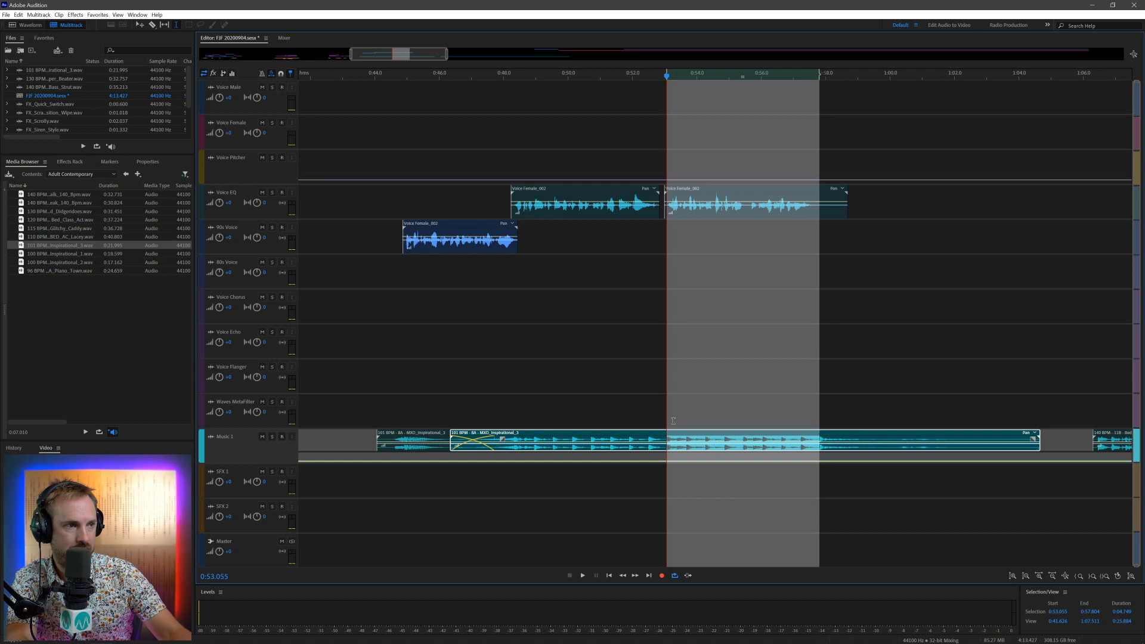
key("Delete")
left_click_drag(804, 429, 687, 439)
left_click(788, 410)
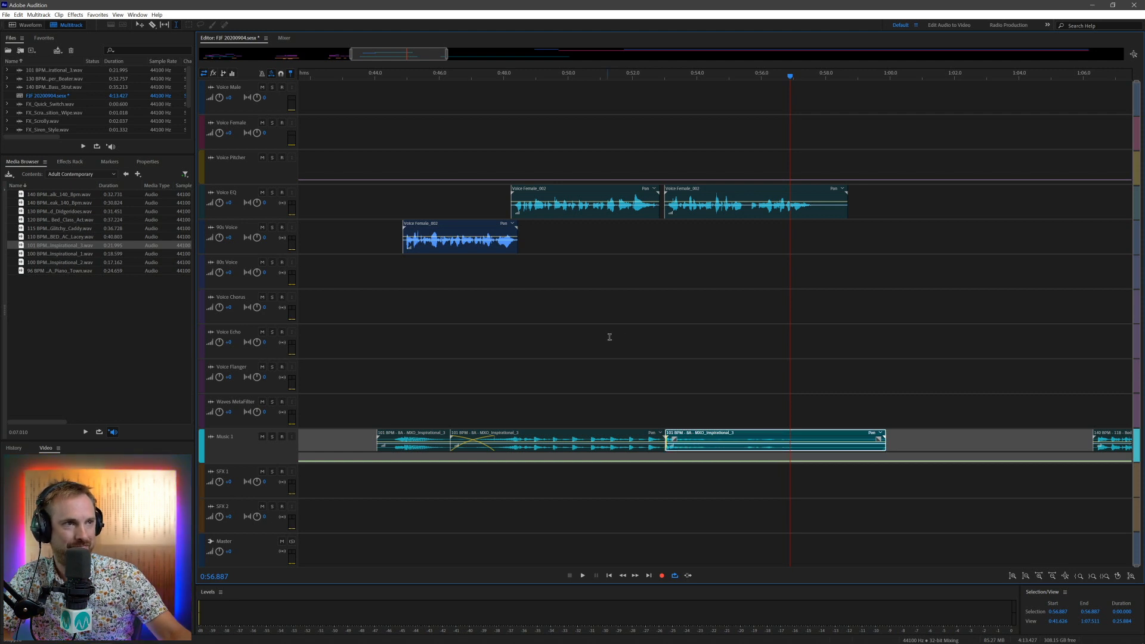
Step: Play the join, move the last Voice EQ clip onto the 90s Voice track, and trim its end to about 0:57.5
left_click(643, 343)
key("space")
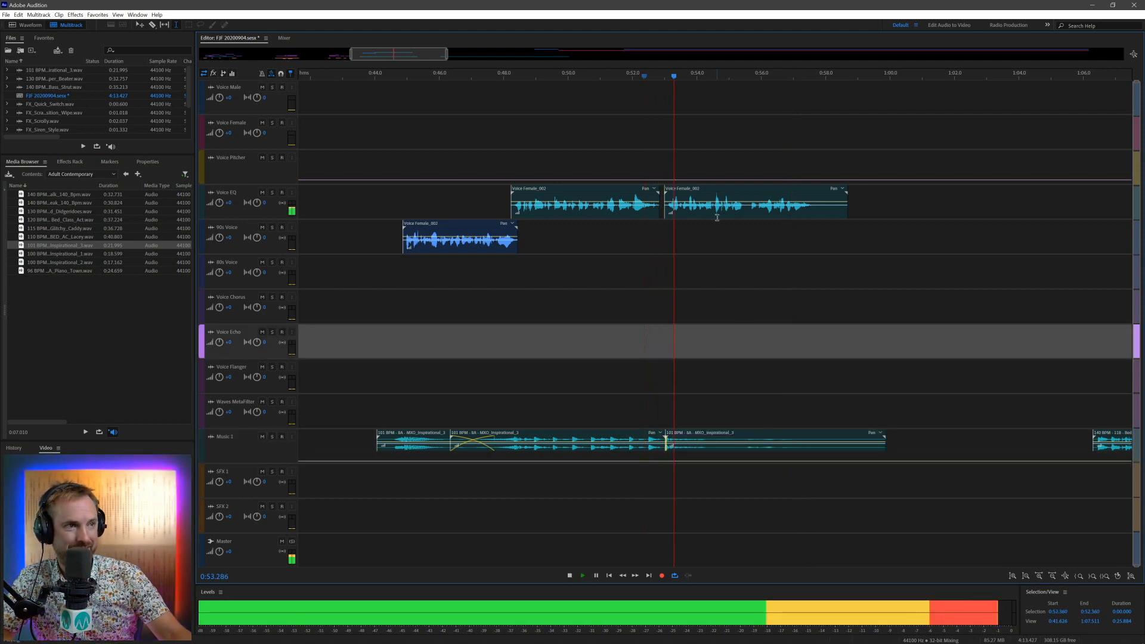
key("space")
left_click_drag(690, 192, 685, 247)
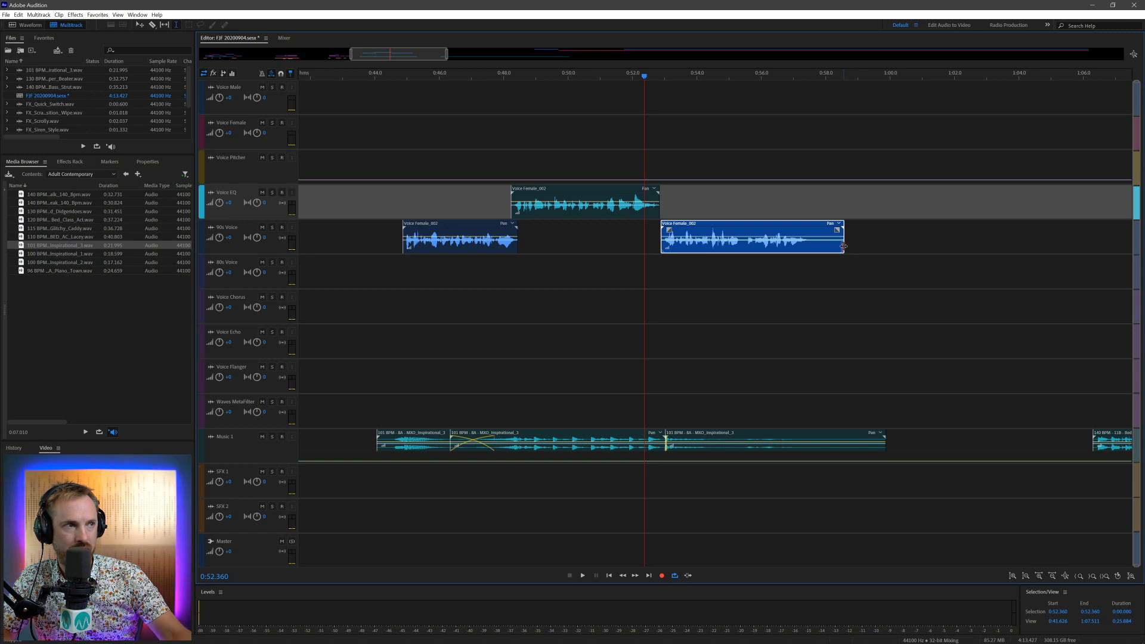
left_click_drag(842, 246, 810, 246)
Step: Play the last 90s Voice clip, split it at about 0:55, and tighten the gap between the two parts
key("space")
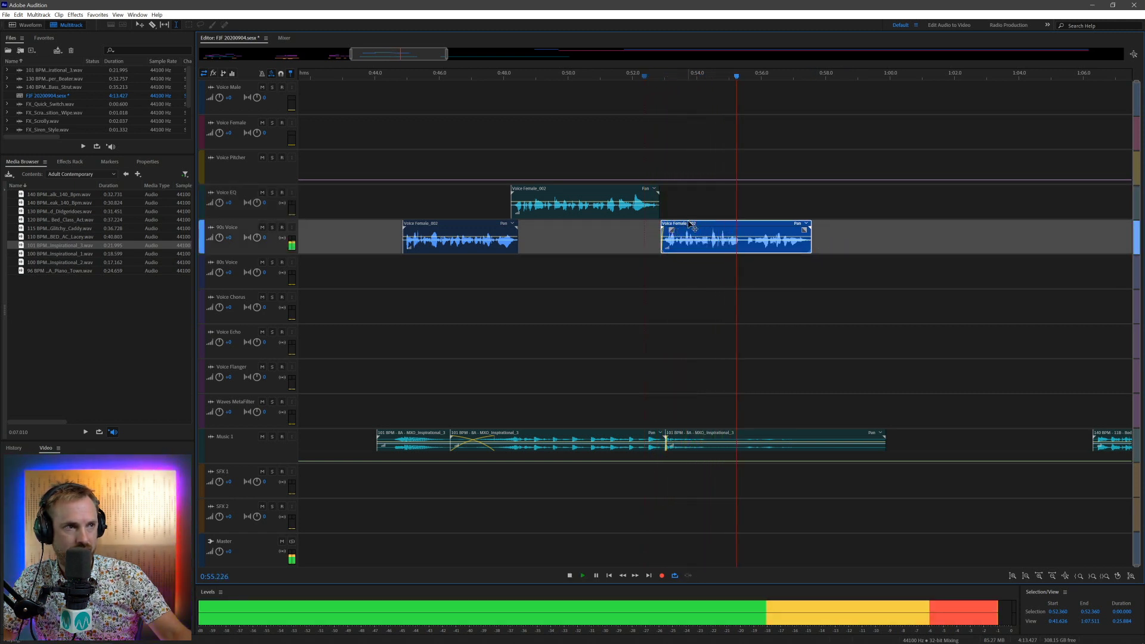
key("space")
left_click_drag(691, 228, 749, 218)
left_click(741, 241)
key("ctrl+k")
left_click(747, 274)
Step: Audition the tightened phrase and add a fade-out to the end of the last 90s Voice clip
left_click(639, 274)
key("space")
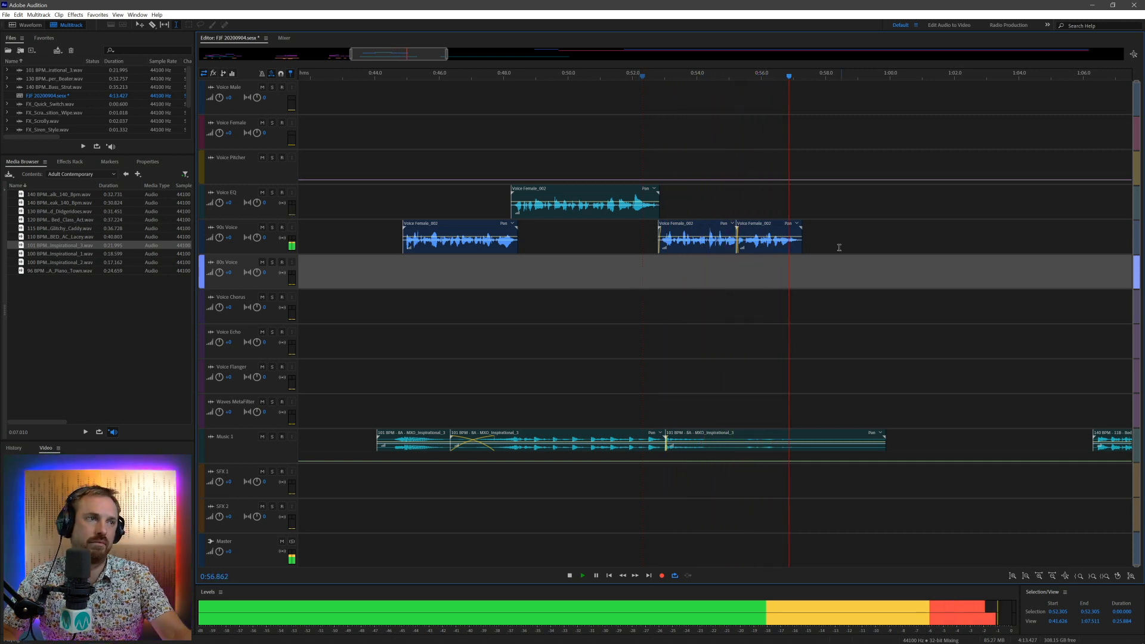
key("space")
left_click(773, 231)
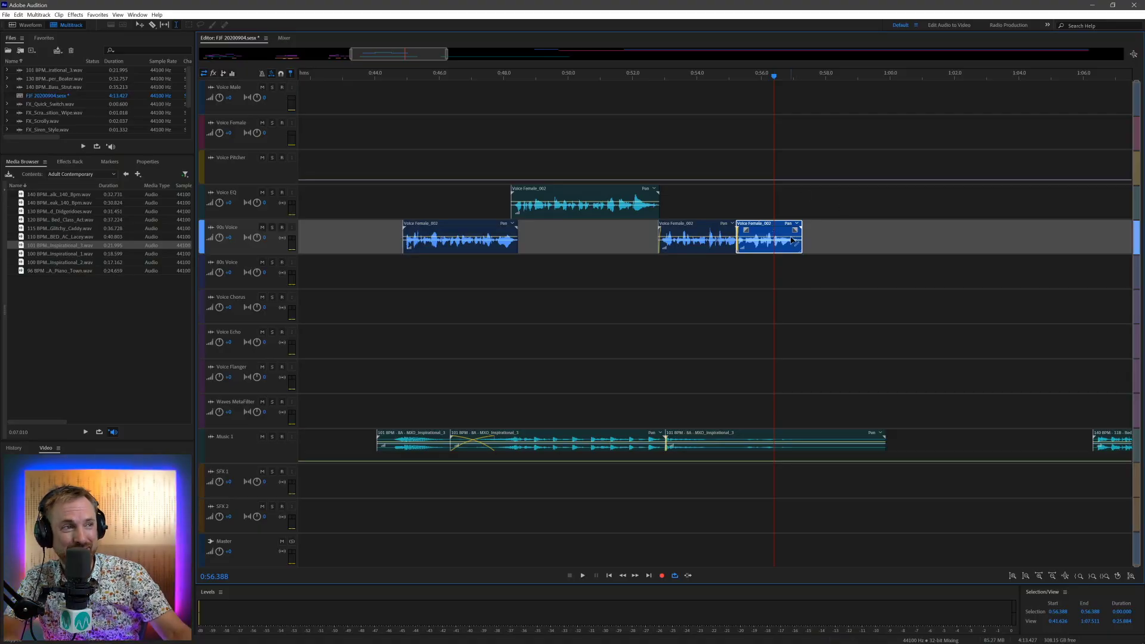
left_click_drag(794, 229, 778, 230)
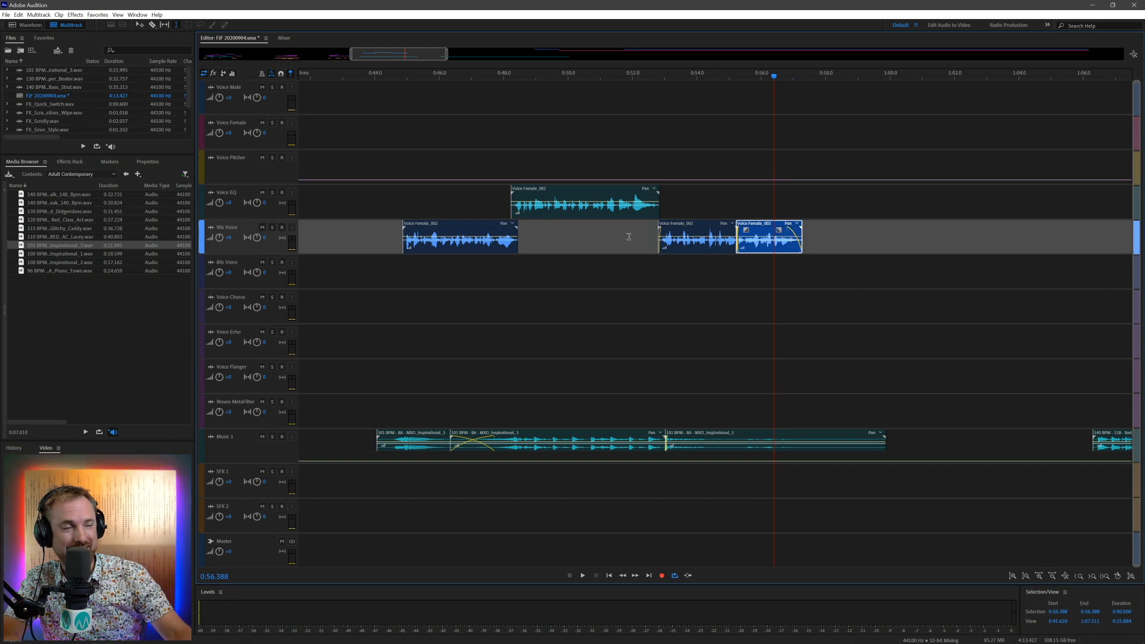
Step: Set the playhead at the start of the Inspirational_3 bed, about 0:44, and show the full session timeline
left_click(377, 305)
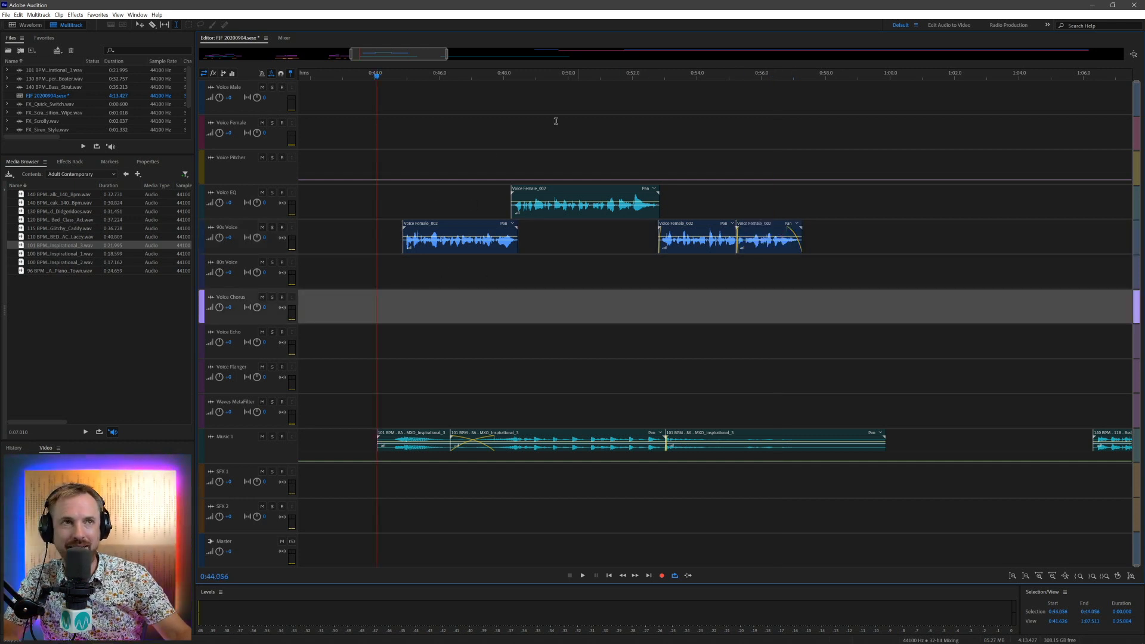
left_click_drag(400, 56, 470, 58)
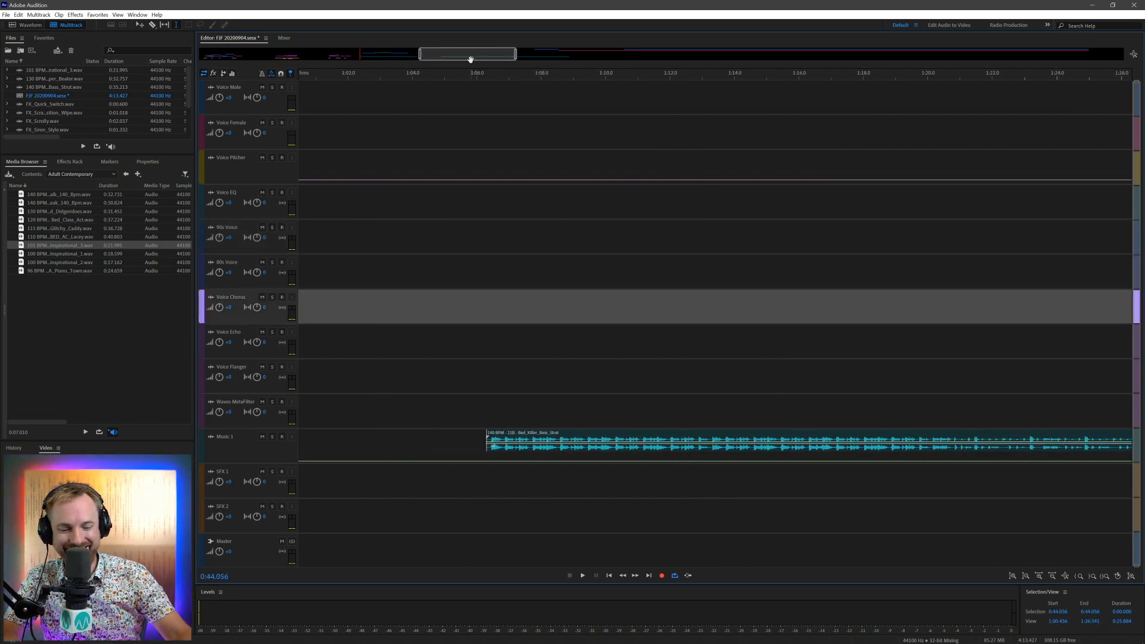
key("backslash")
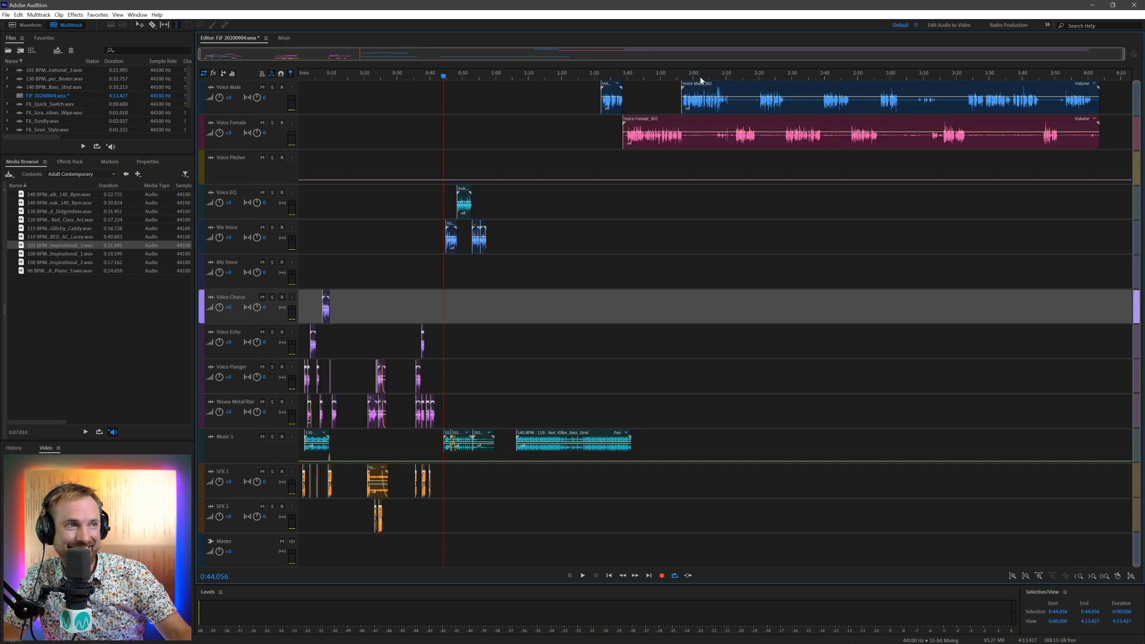
Step: Move the Voice Male clip at about 1:32 onto the Voice Echo track, starting at about 1:05
left_click(616, 84)
left_click(590, 112)
left_click_drag(614, 87, 523, 344)
left_click(520, 307)
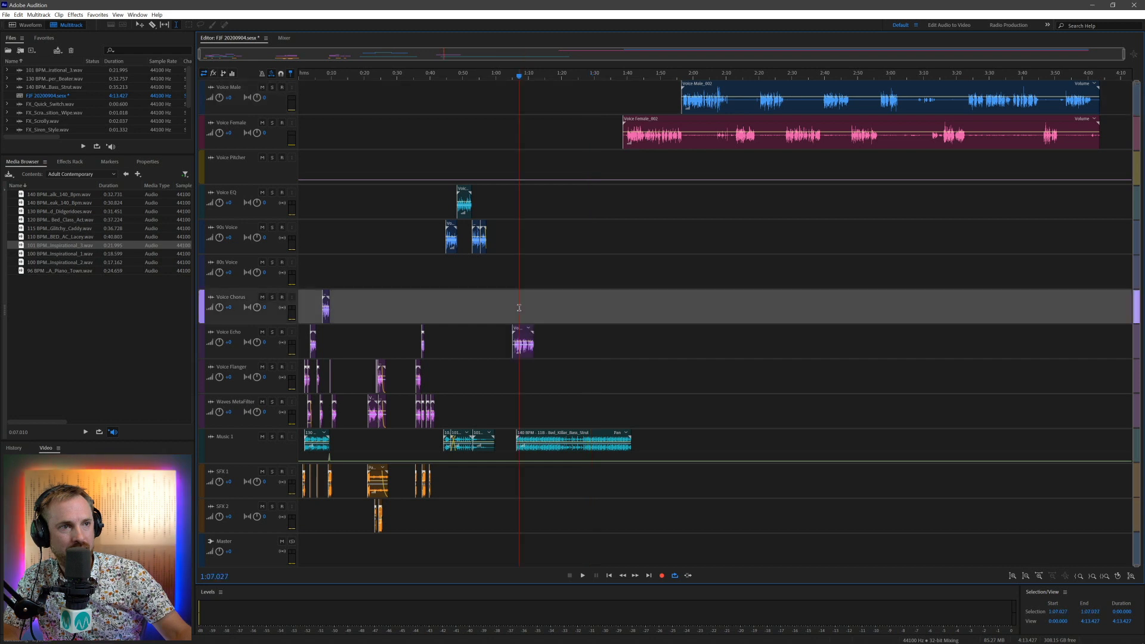
Step: Shift the Bed_Killer_Bass_Strut clip on the Music 1 track to start at about 1:26
key("space")
left_click_drag(533, 434, 598, 434)
key("space")
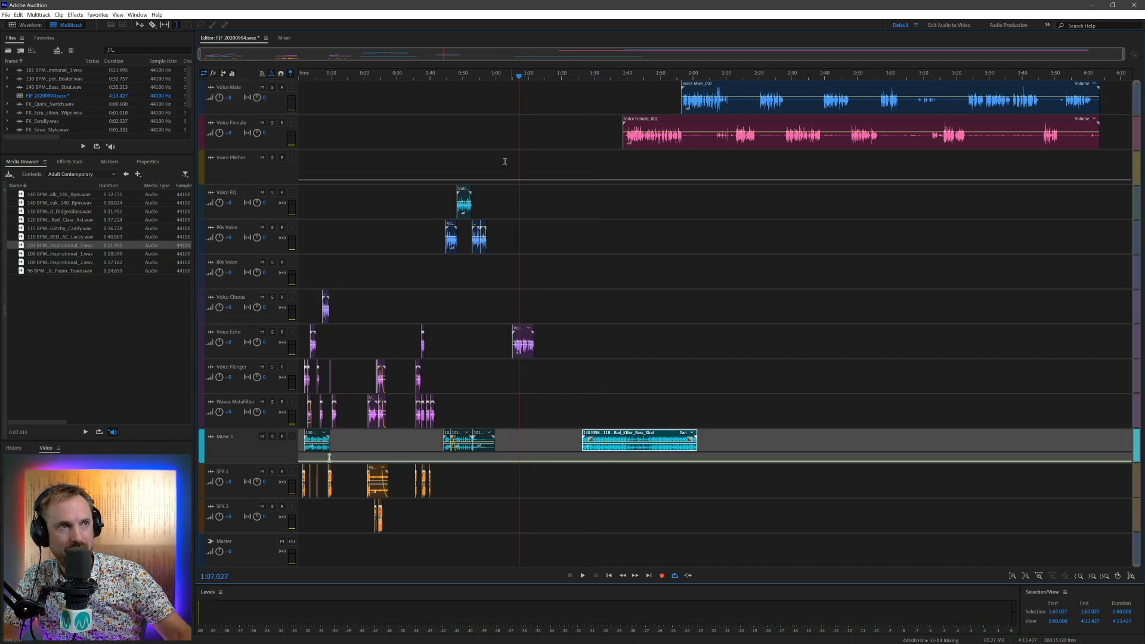
scroll(521, 78, "up", 5)
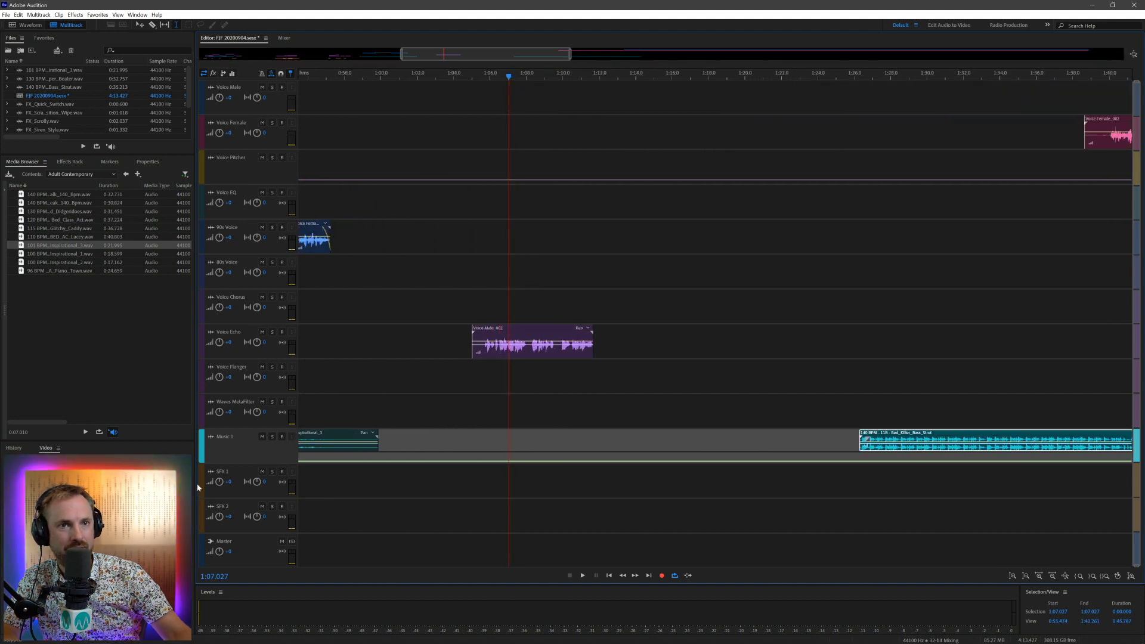
Step: Audition Adult Contemporary beds and place Bed_Glitchy_Caddy on the Music 1 track under the Voice Echo clip
left_click(73, 210)
left_click(72, 212)
left_click_drag(98, 240, 468, 437)
left_click(88, 229)
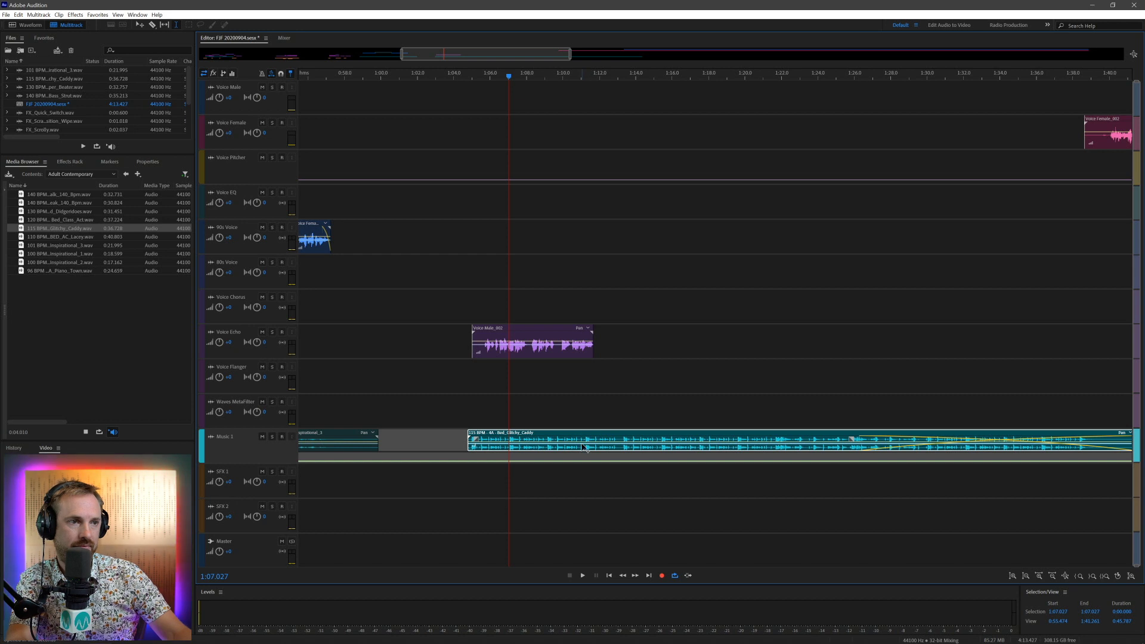
Step: Trim the Glitchy_Caddy bed to run from about 1:05.8 to 1:12 and play it with the voice
mouse_move(582, 436)
left_mouse_down()
mouse_move(617, 438)
mouse_move(572, 438)
left_mouse_up()
key("Delete")
key("Delete")
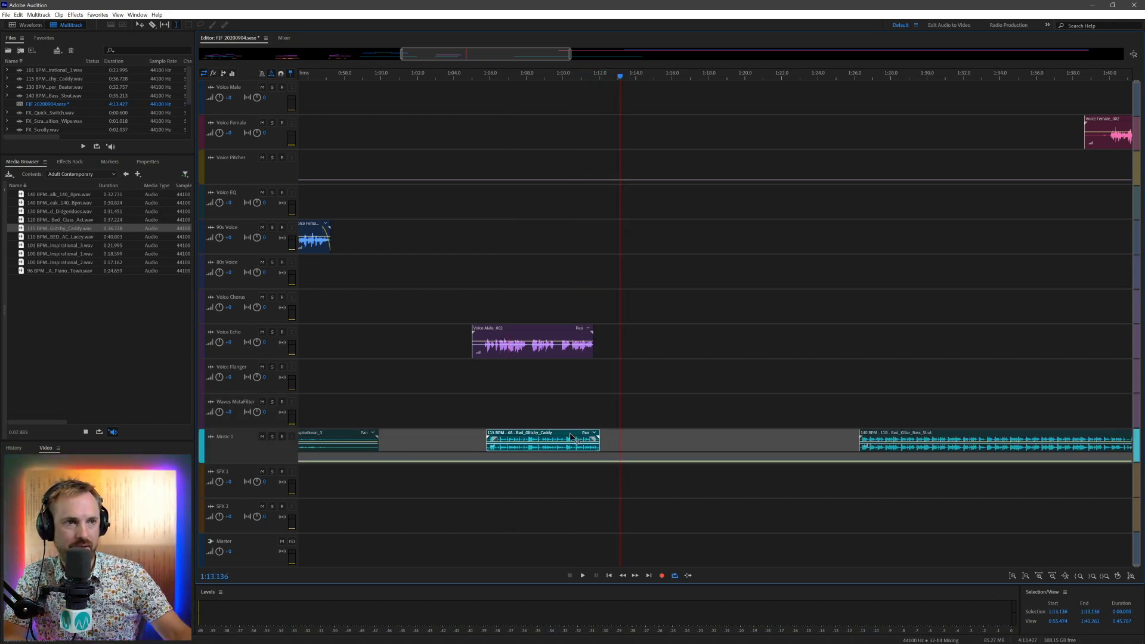
left_click(480, 400)
key("space")
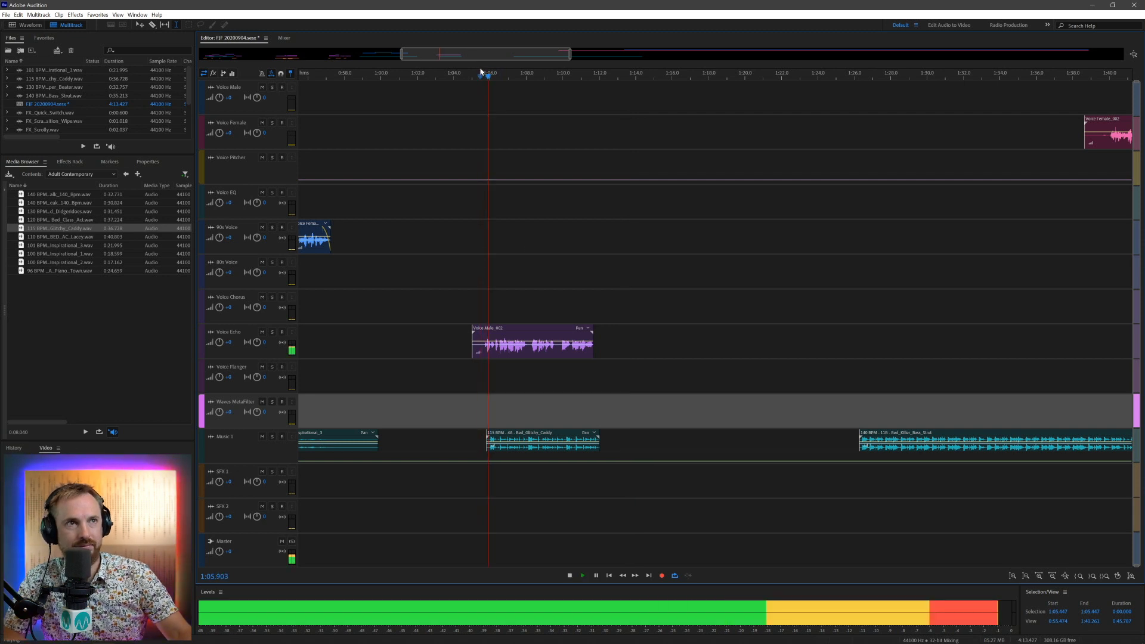
scroll(481, 72, "up", 4)
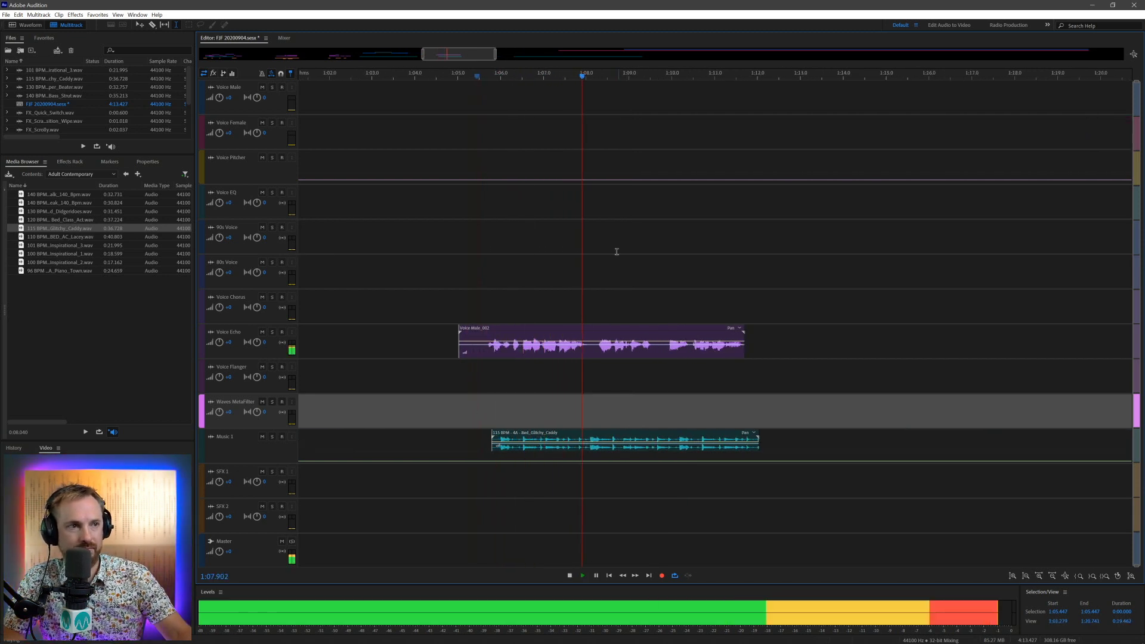
key("space")
Step: Split the Voice Echo clip at about 1:08 and 1:10, moving the second part to Voice Flanger and the third to Waves MetaFilter
left_click(592, 352)
key("ctrl+k")
left_click(663, 353)
key("ctrl+k")
left_click_drag(687, 332, 699, 408)
left_click(694, 340)
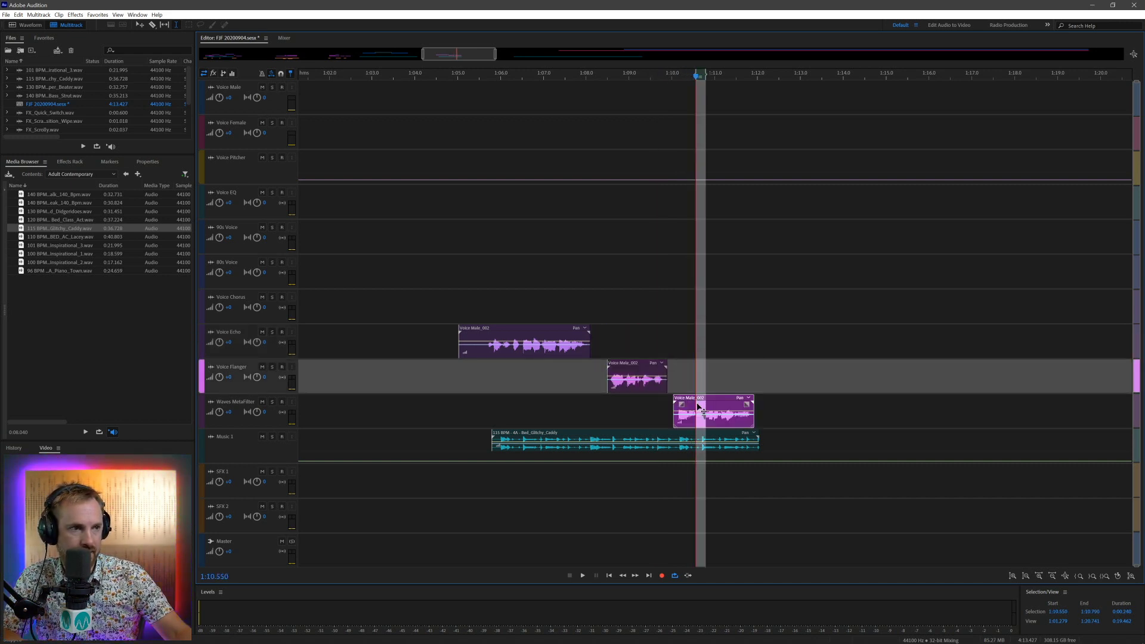
Step: Play the split voice parts and trim the end of the Glitchy_Caddy bed to about 1:10.7
left_click(585, 399)
key("space")
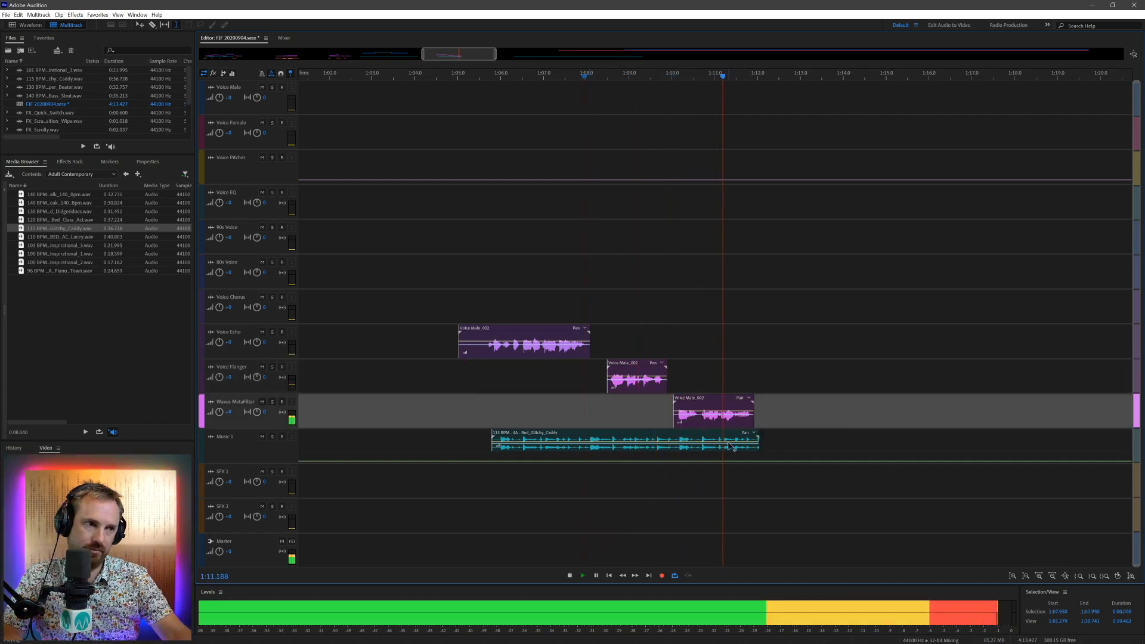
key("space")
left_click_drag(701, 445, 797, 438)
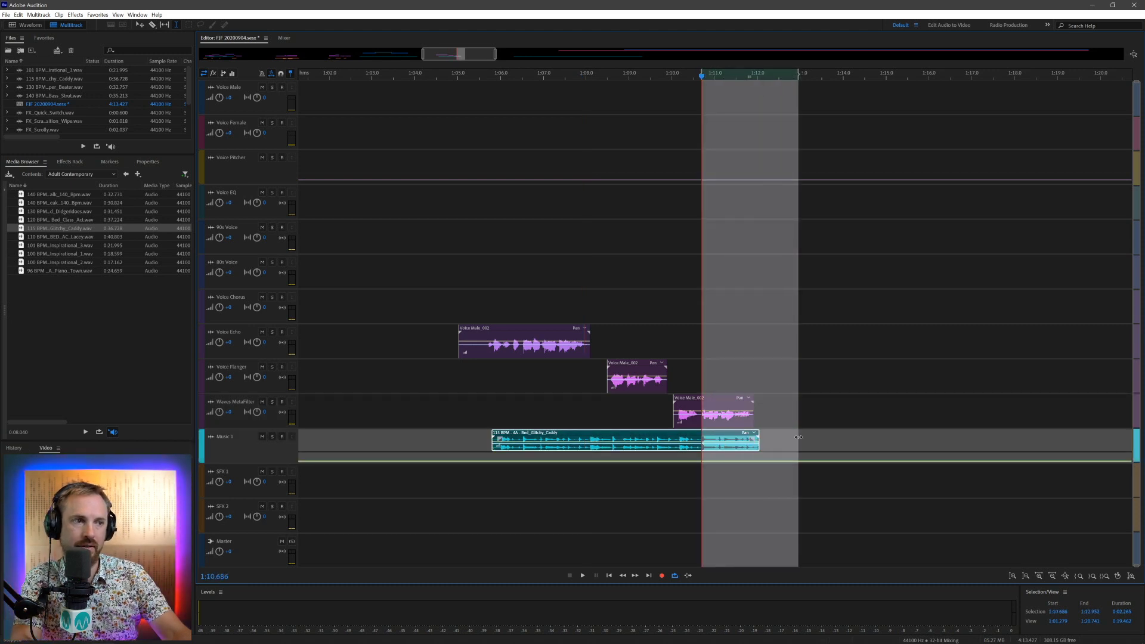
key("Delete")
Step: Audition the Rewind sound effects and place the short FX_Wound effect on SFX 1 across the end of the bed
left_click(126, 174)
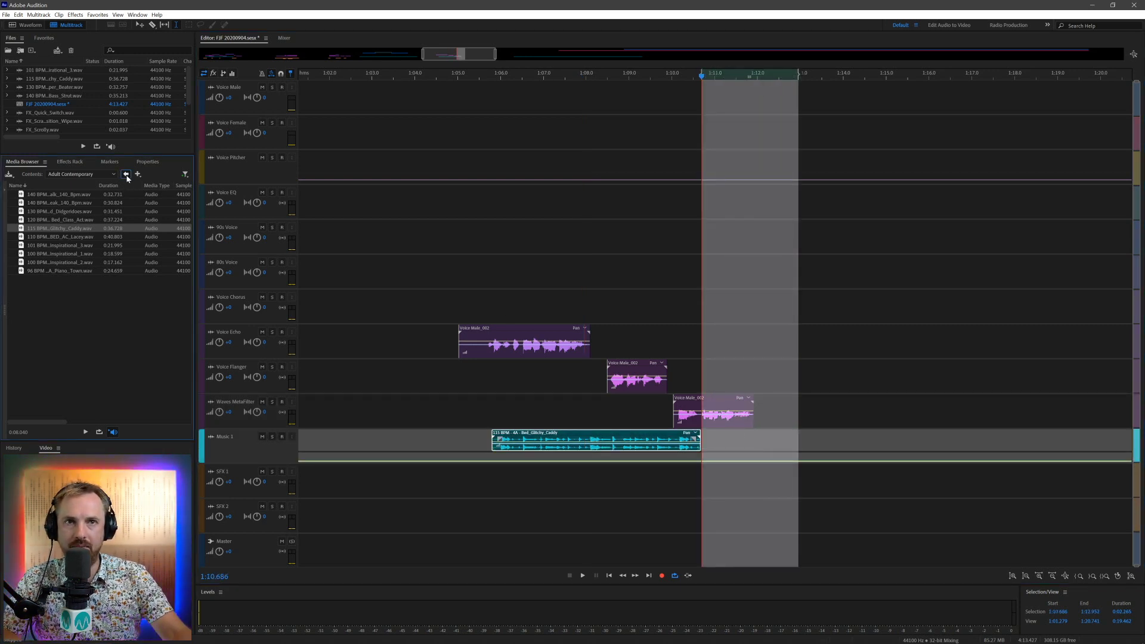
double_click(50, 196)
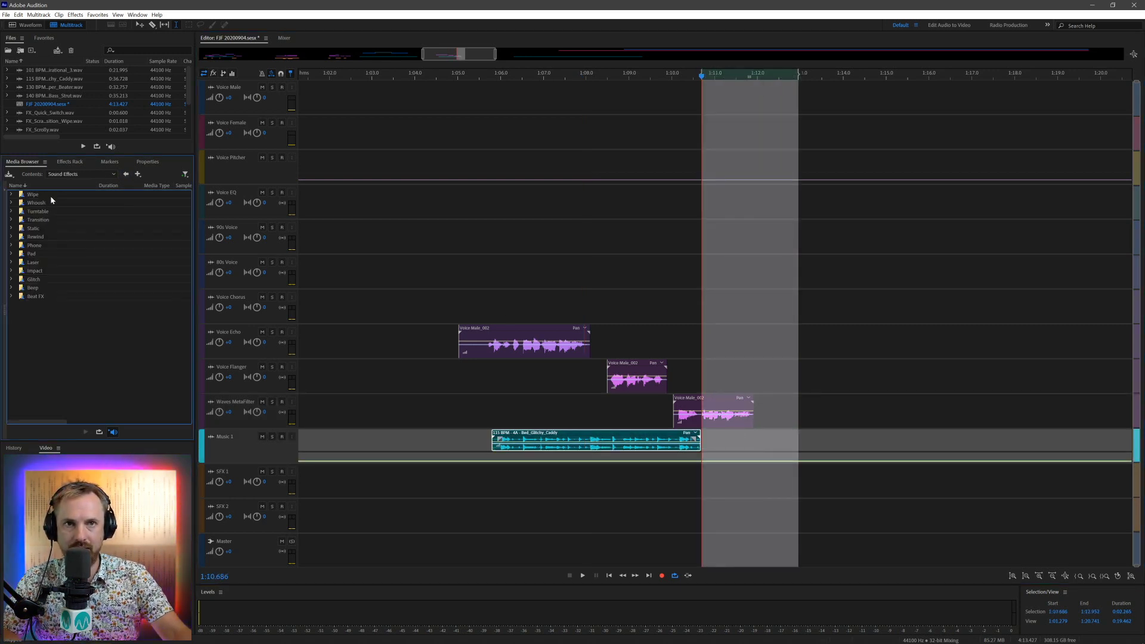
double_click(37, 237)
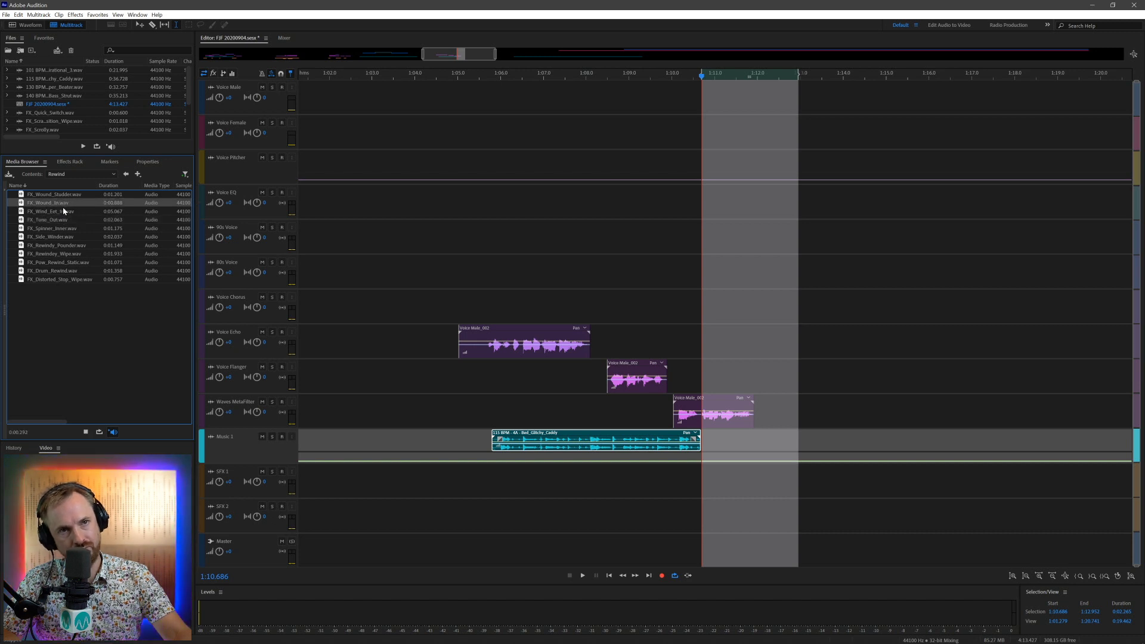
left_click_drag(63, 209, 699, 469)
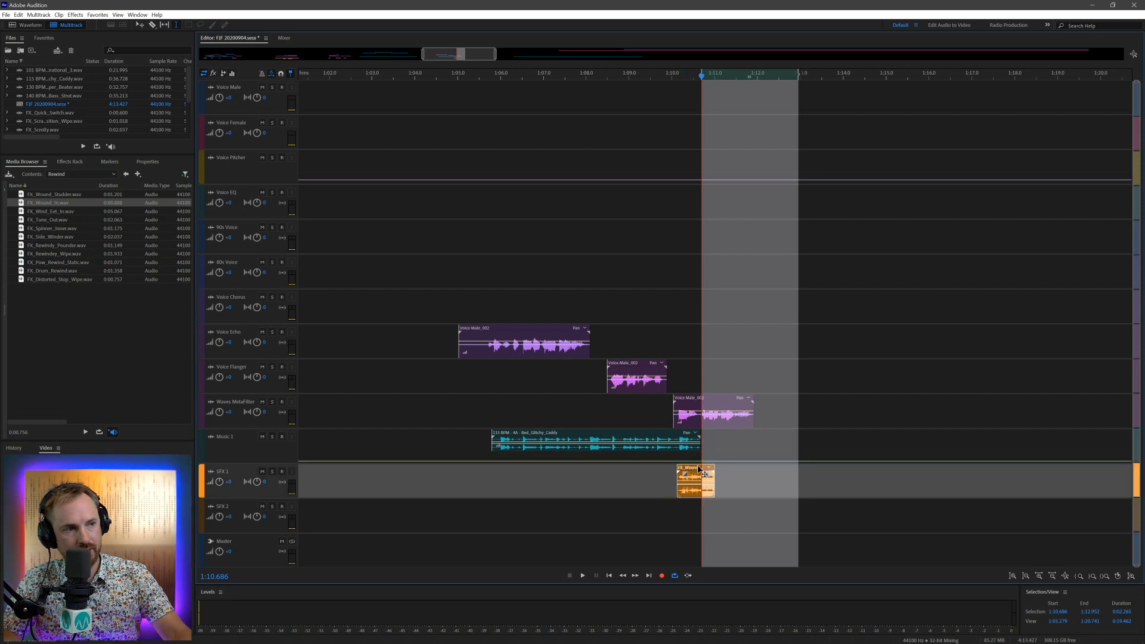
Step: Audition the rewind effect, shift it to start at about 1:10.4, and play the transition again
left_click(669, 470)
key("space")
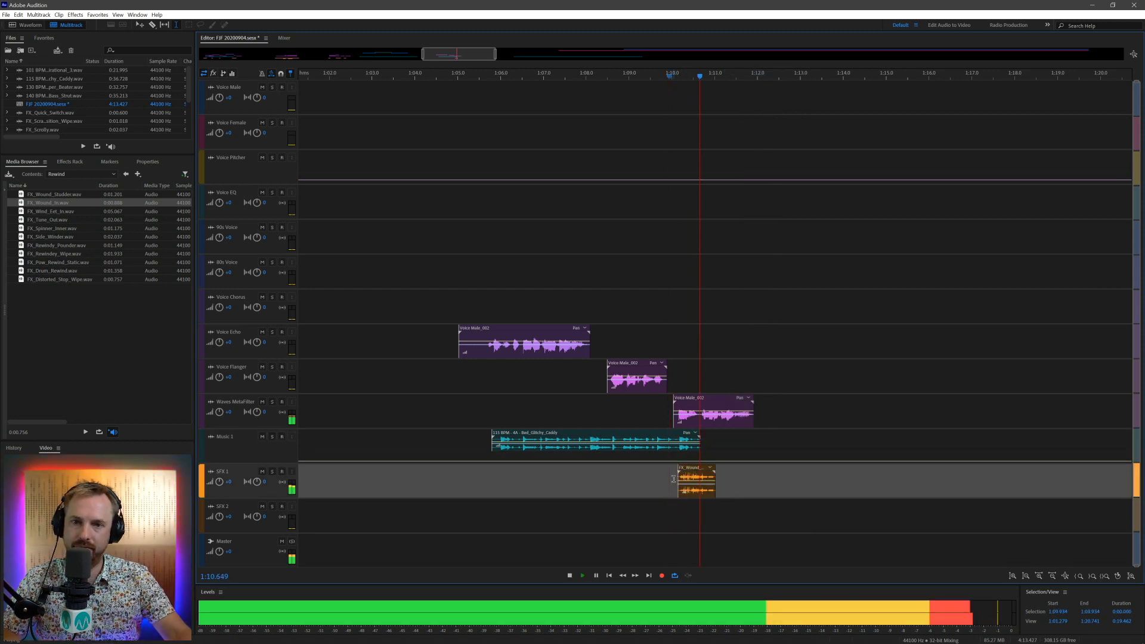
key("space")
left_click_drag(697, 470, 712, 471)
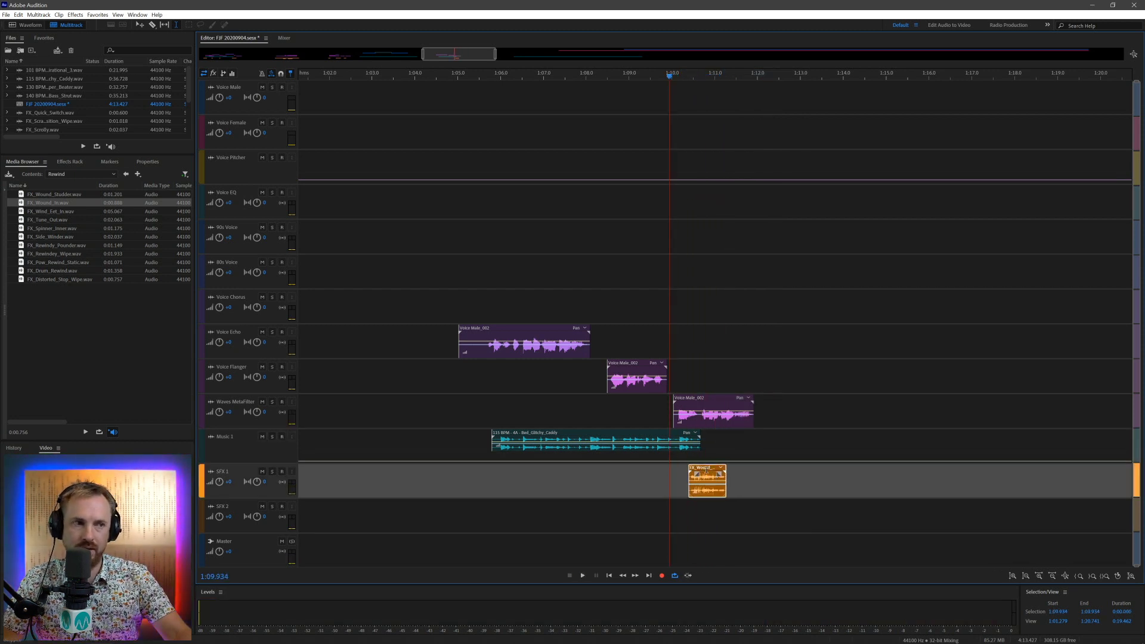
key("space")
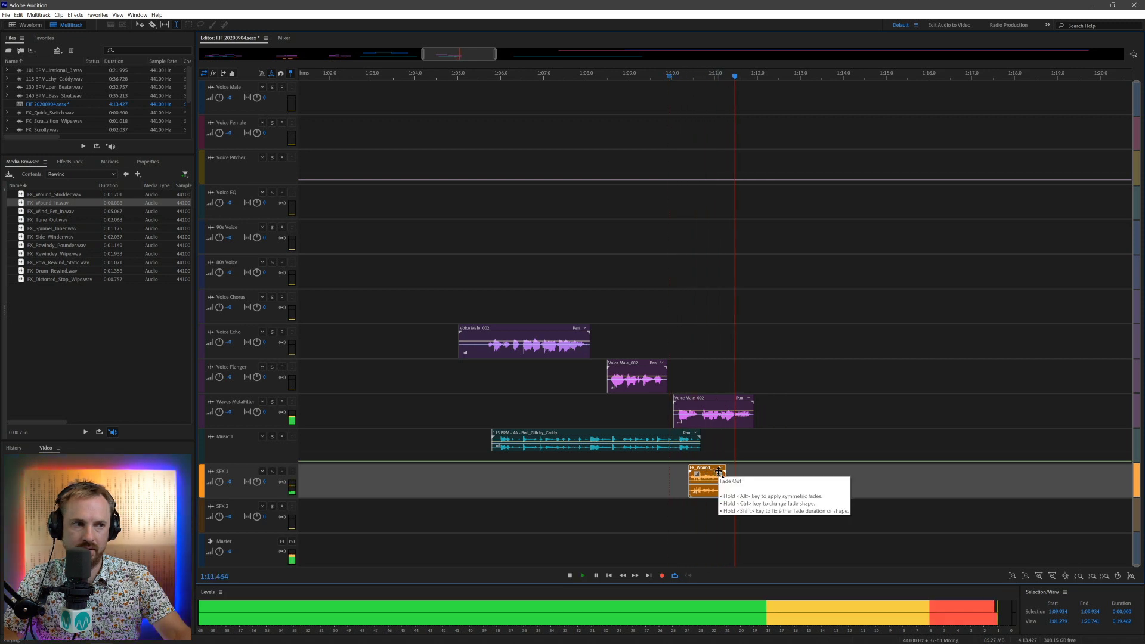
key("space")
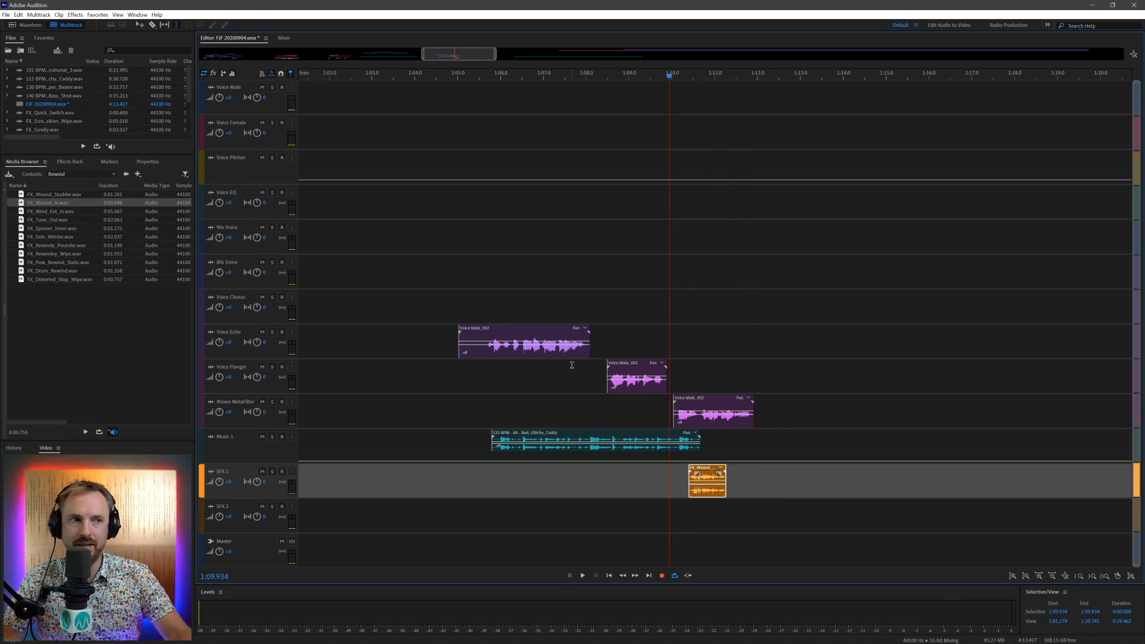
Step: Play the Voice Flanger clip and move it straight up onto the Voice EQ track
left_click(598, 412)
key("space")
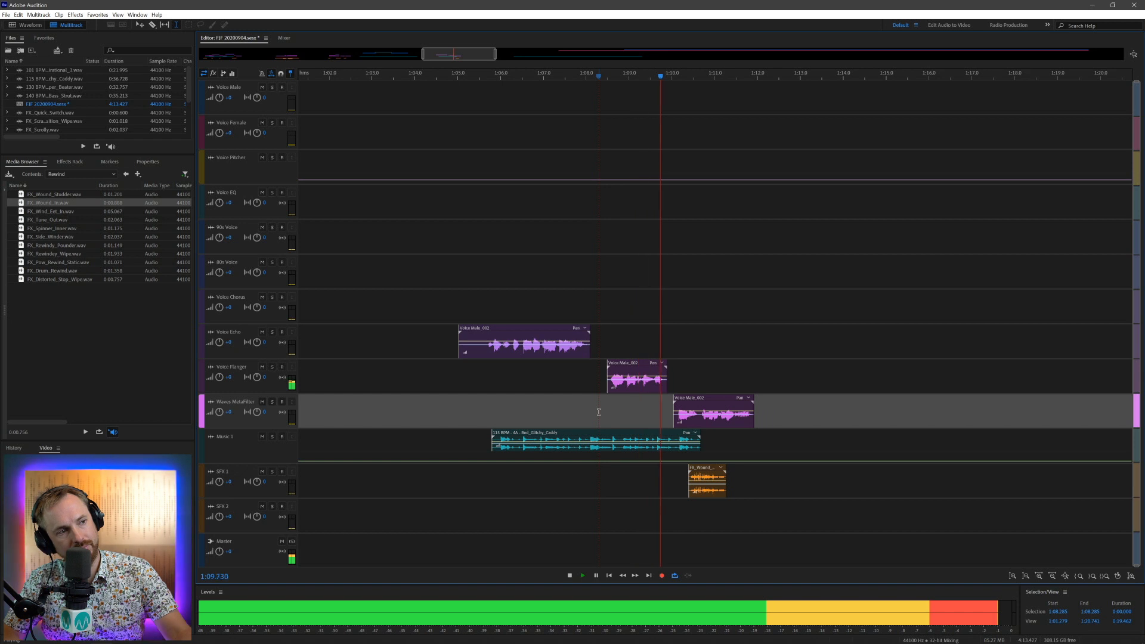
key("space")
left_click_drag(626, 365, 625, 192)
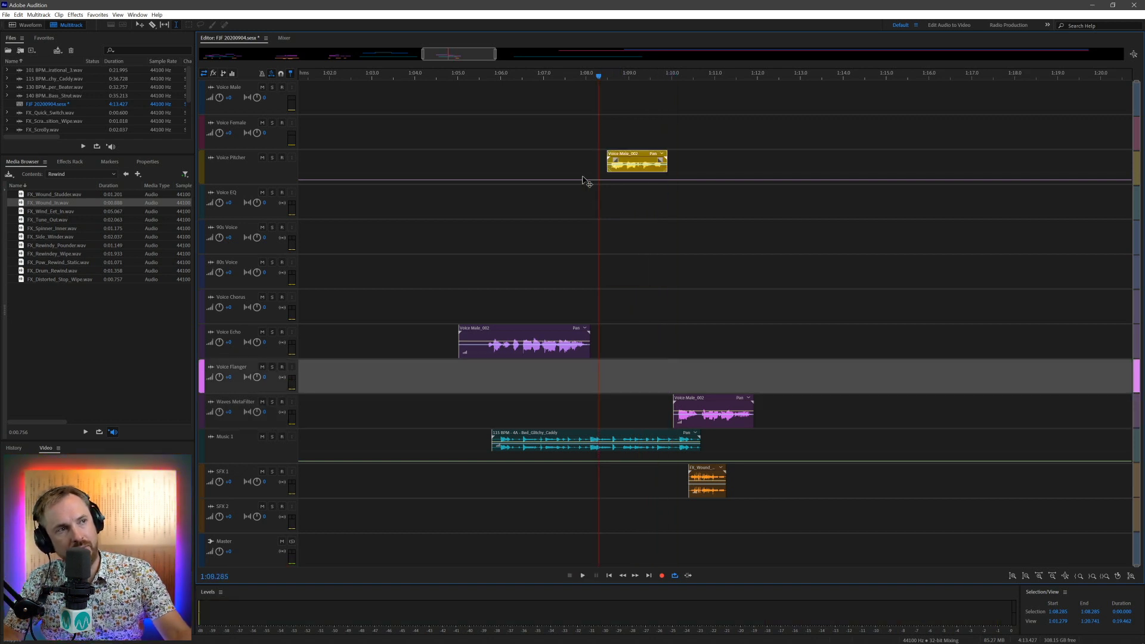
Step: Play the section from about 1:04 and trim the start of the Voice Echo clip to about 1:05.6
left_click(420, 245)
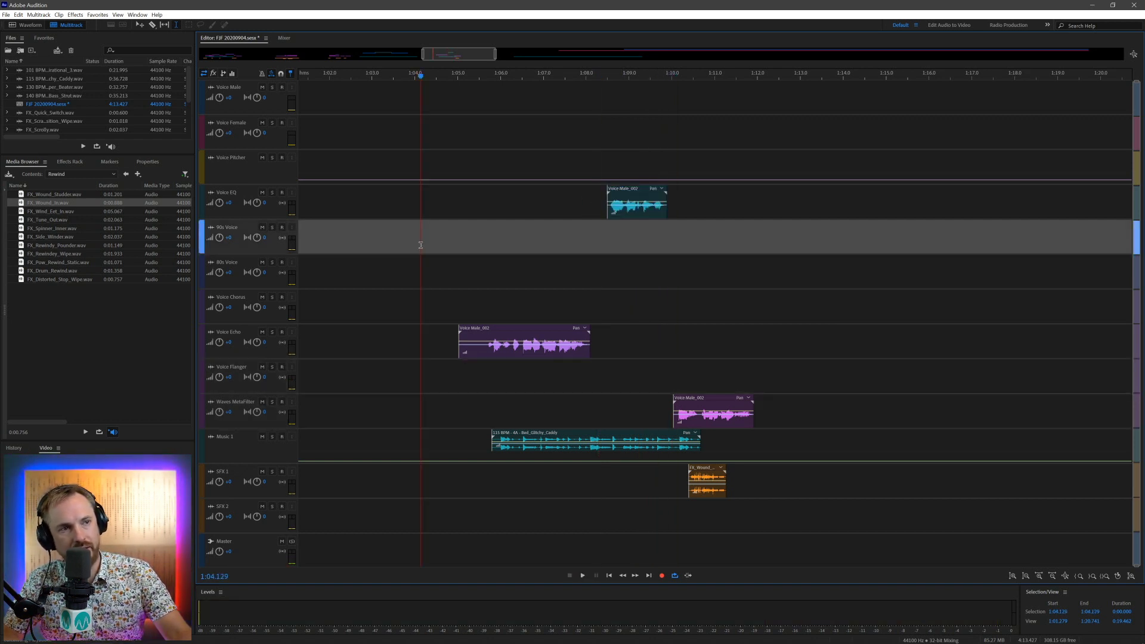
key("space")
left_click(461, 350)
left_click_drag(460, 351, 486, 348)
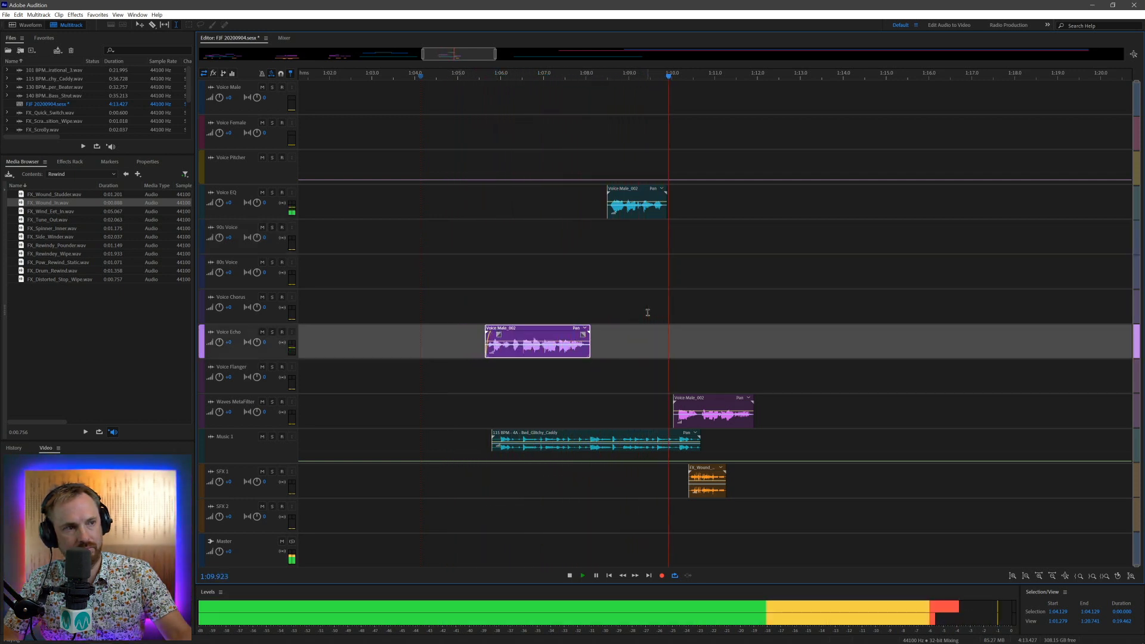
Step: Add the Waves MetaFilter Stereo VST3 effect to the first clip-effect slot of the voice clip at about 1:10
left_click(731, 411)
left_click(59, 163)
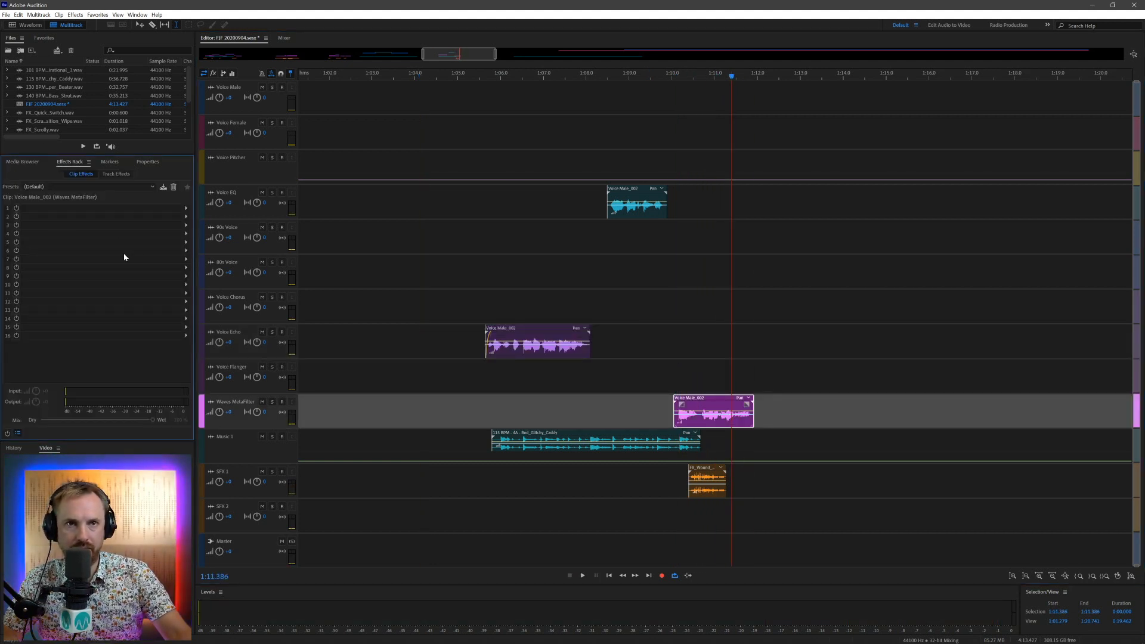
left_click(185, 208)
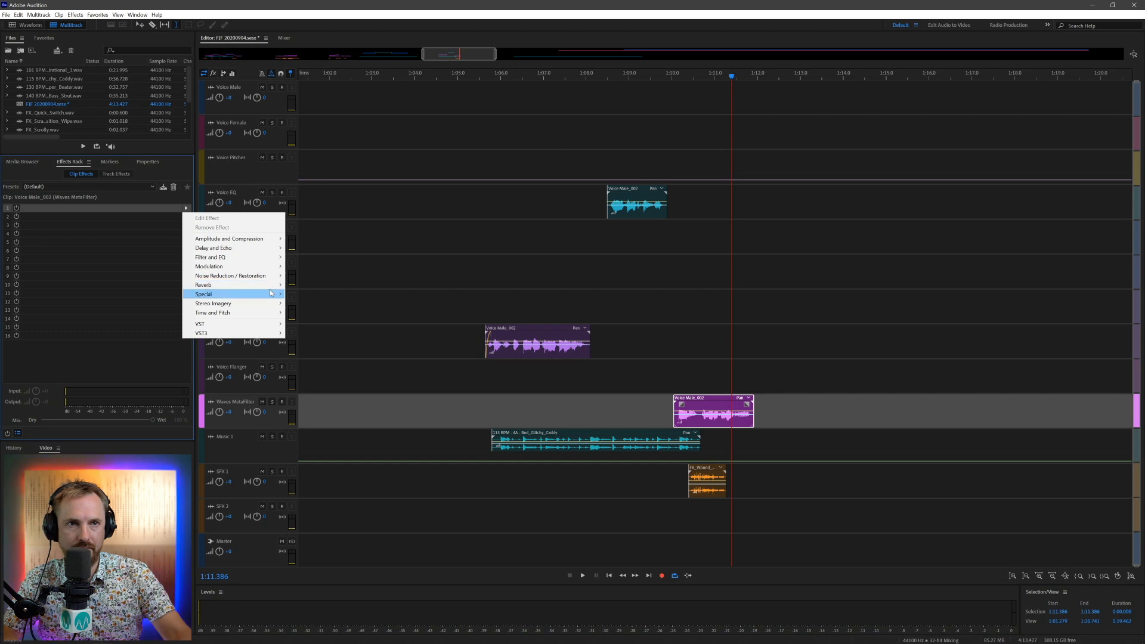
mouse_move(262, 332)
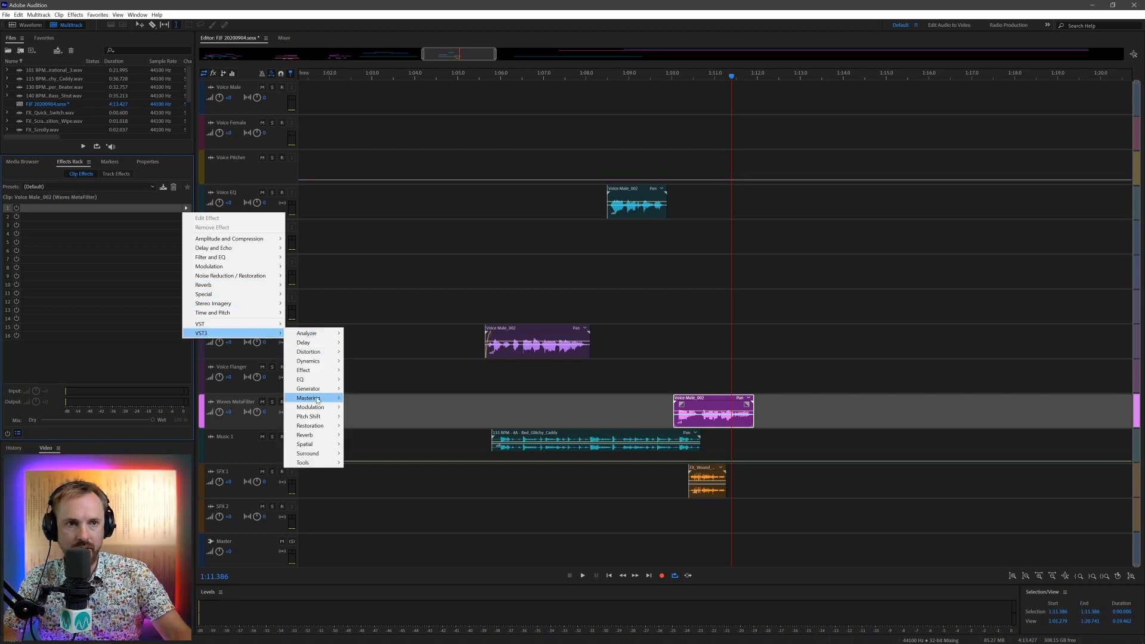
mouse_move(322, 409)
mouse_move(364, 416)
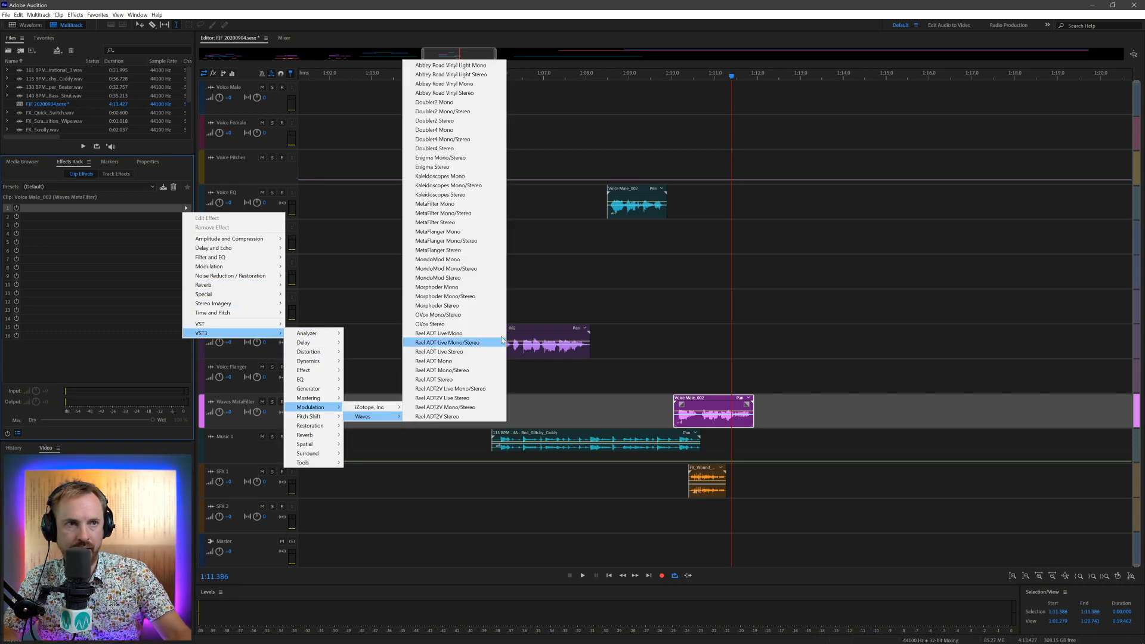
left_click(444, 223)
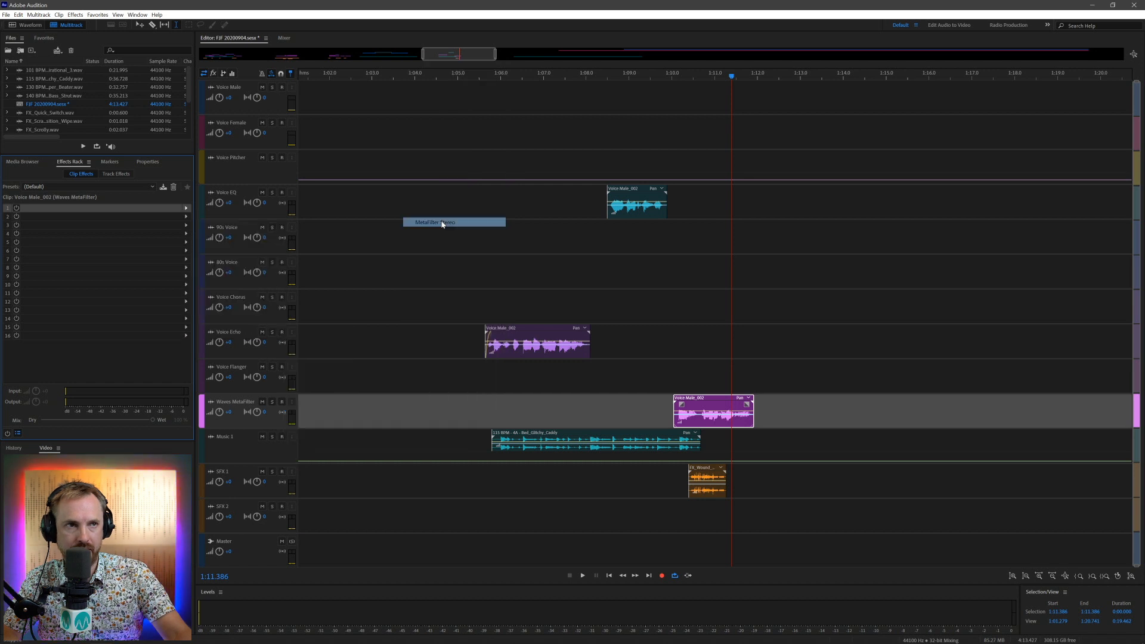
Step: Load the Autodafeh MetaFilter Medium Sweep preset in MetaFilter and set the playhead at about 1:05.4
left_click(639, 233)
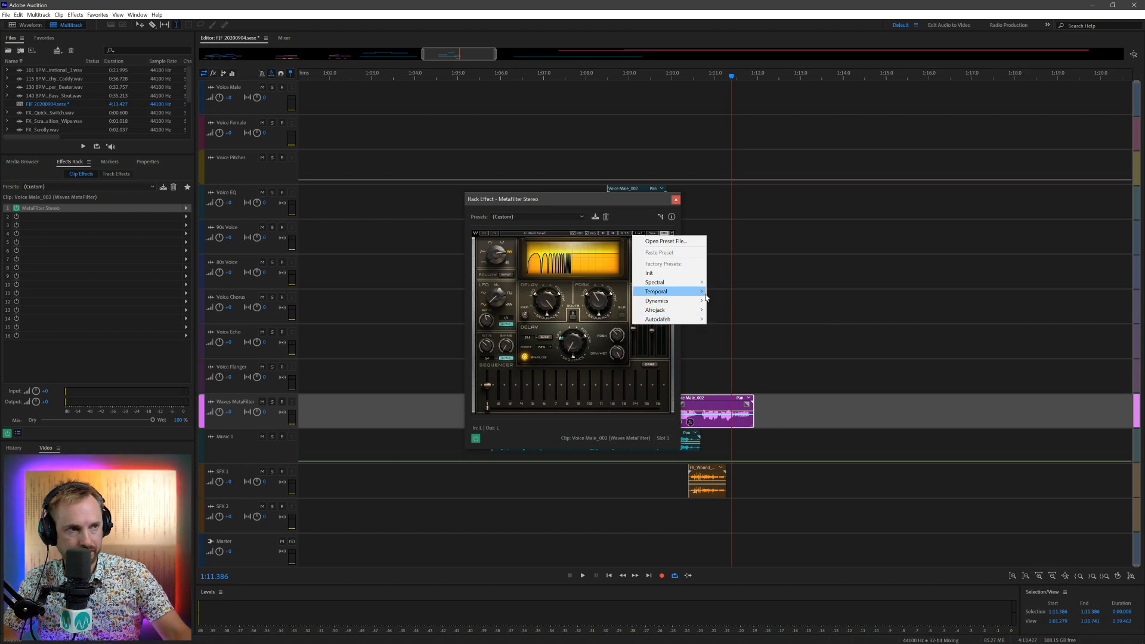
mouse_move(702, 320)
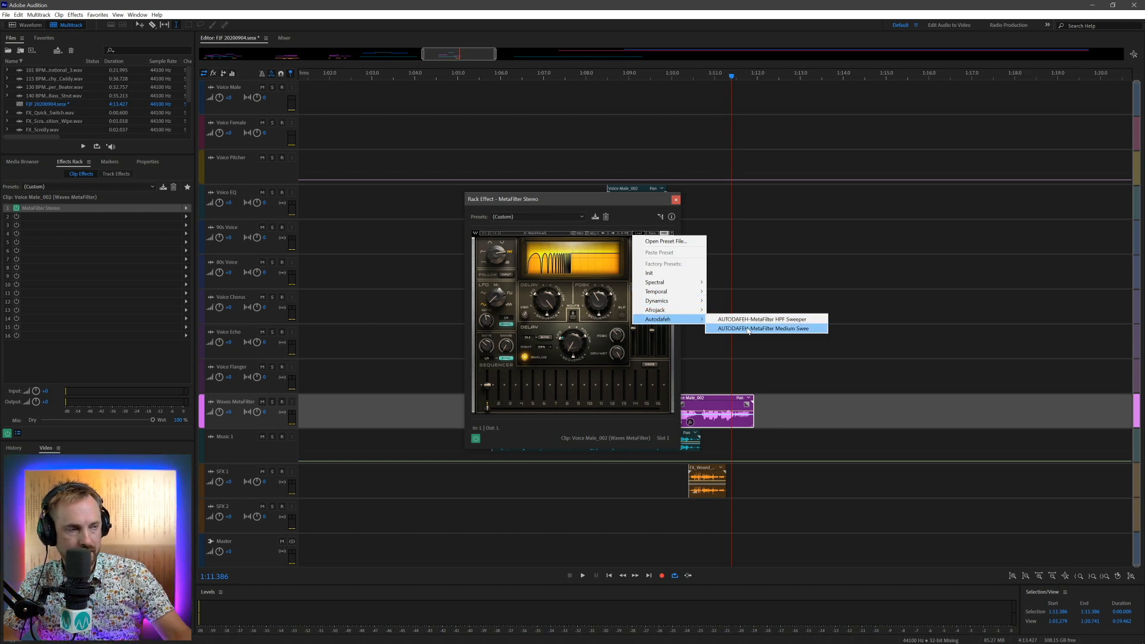
left_click(750, 329)
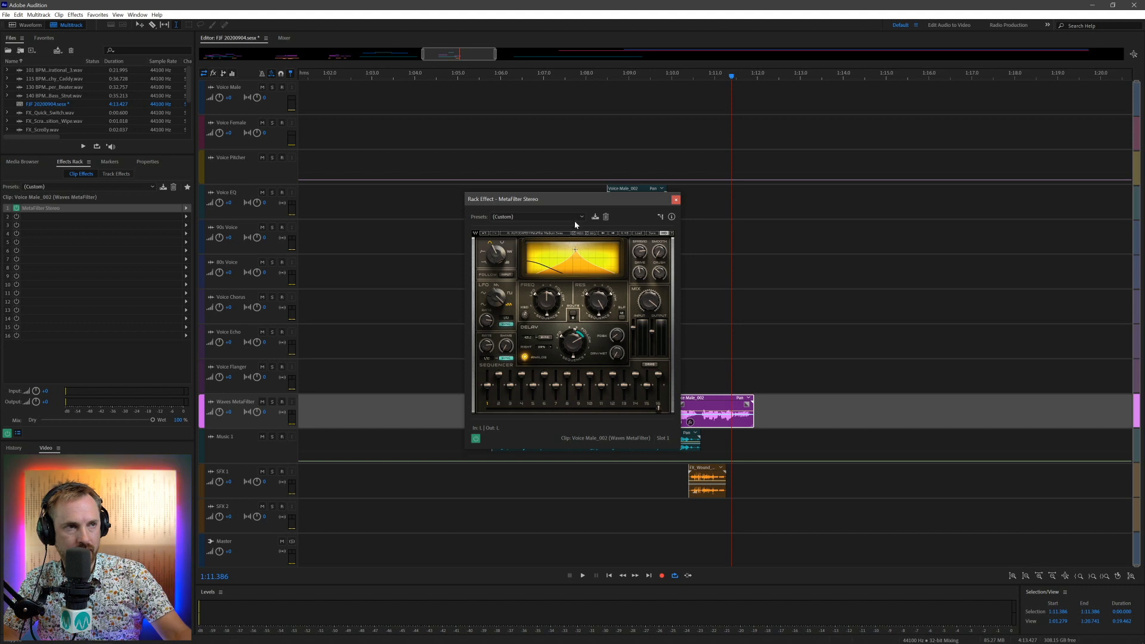
left_click_drag(631, 205, 420, 216)
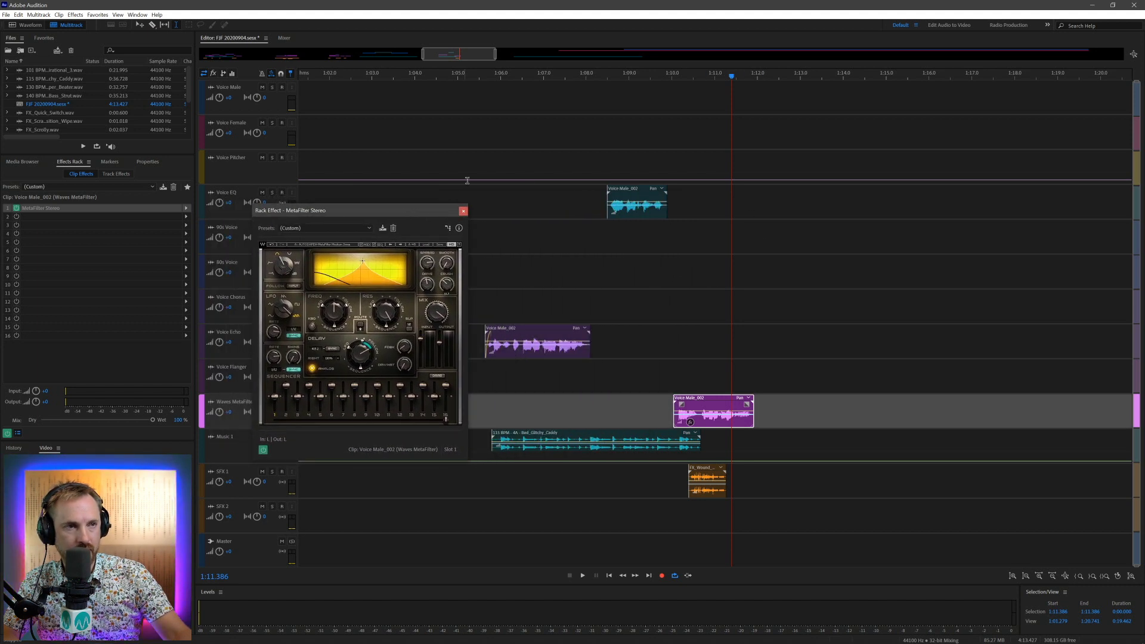
left_click(476, 76)
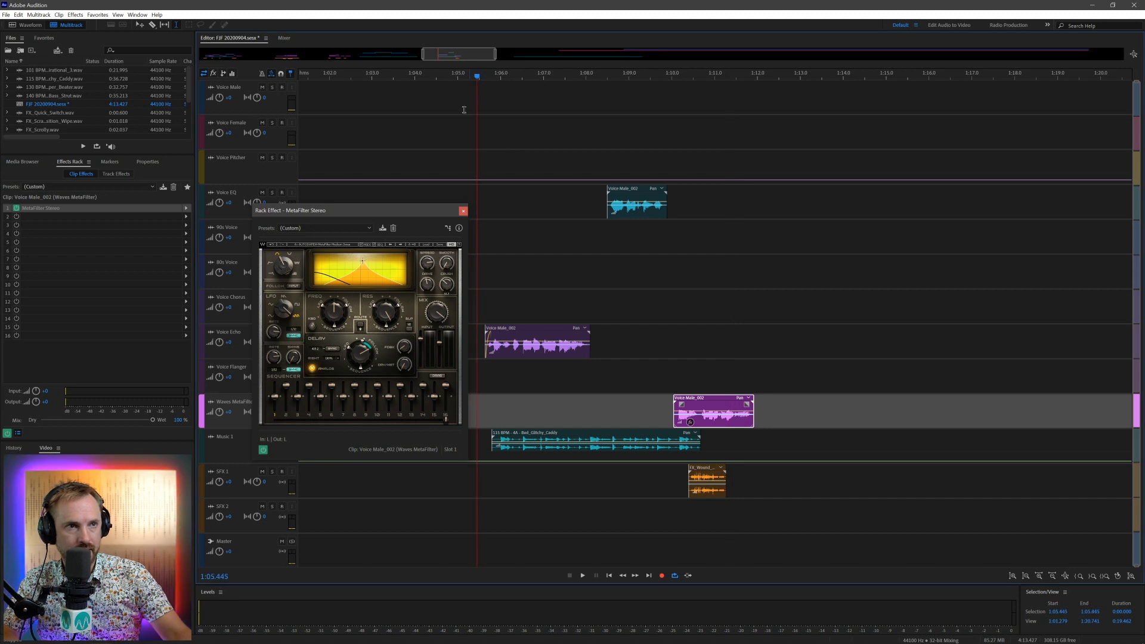
left_click_drag(383, 213, 371, 242)
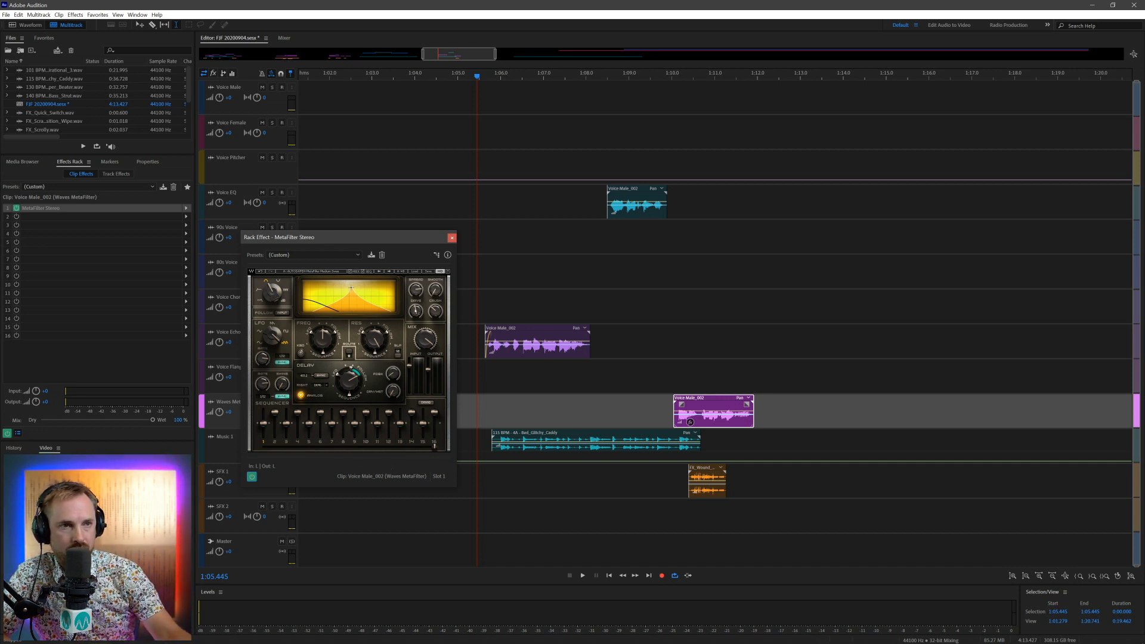
Step: Try the MetaFilter Dynamics preset Well...No and play the section from about 1:05.4
left_click(414, 272)
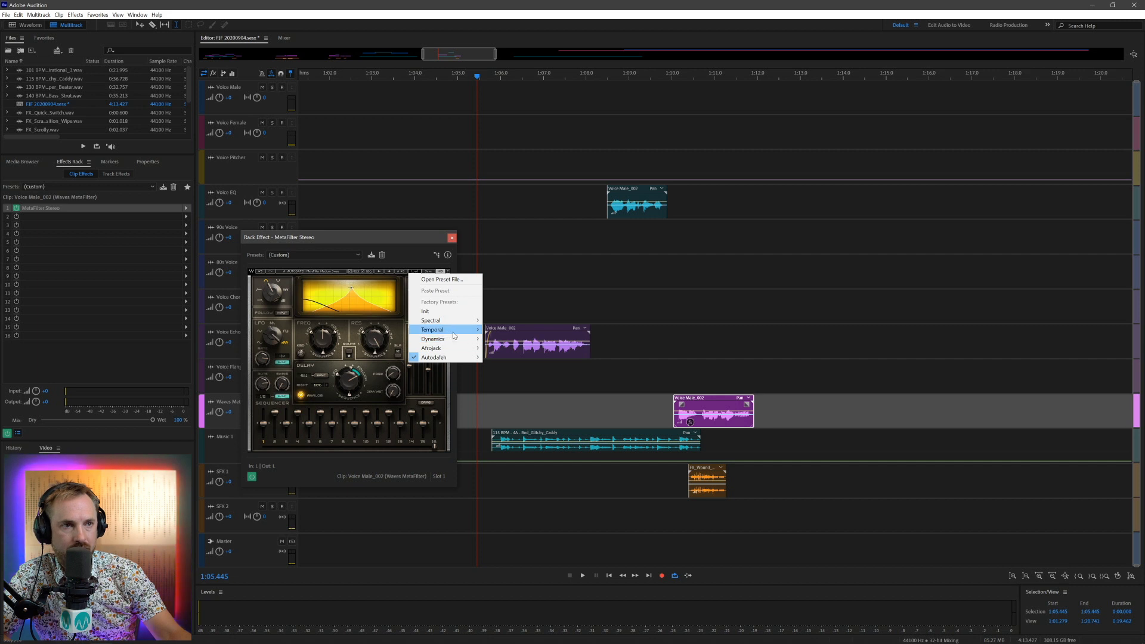
mouse_move(452, 339)
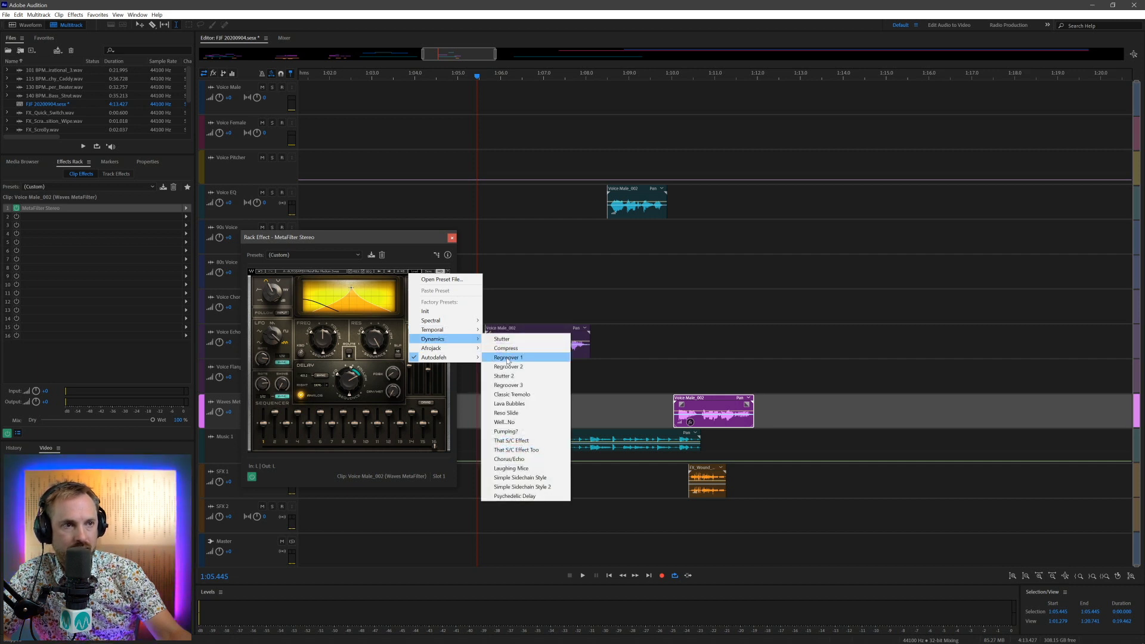
left_click(506, 422)
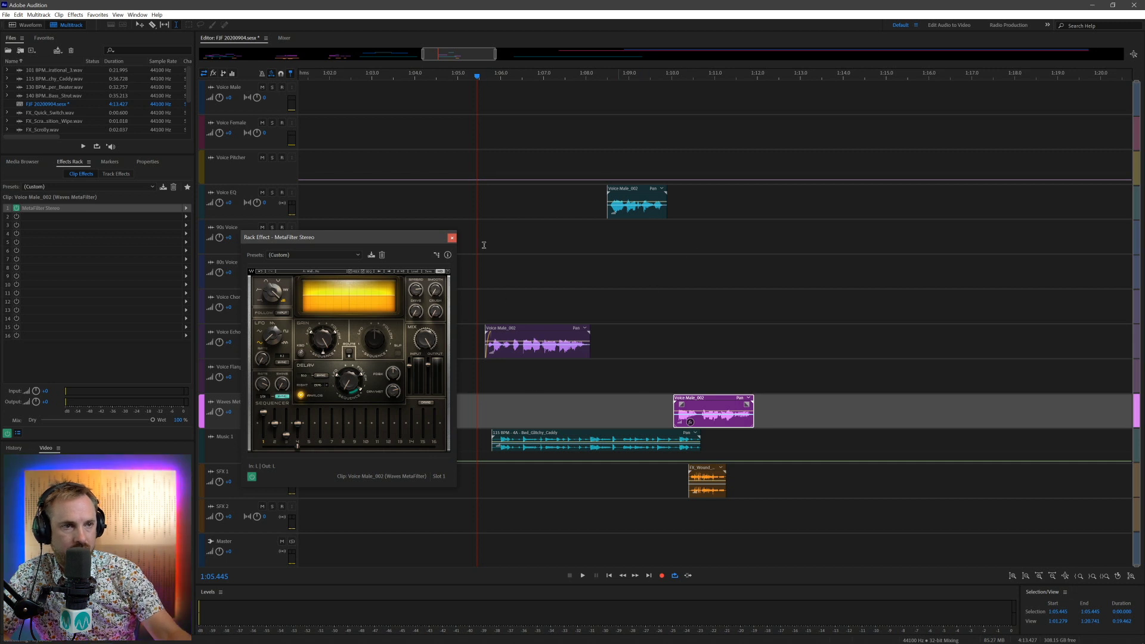
key("space")
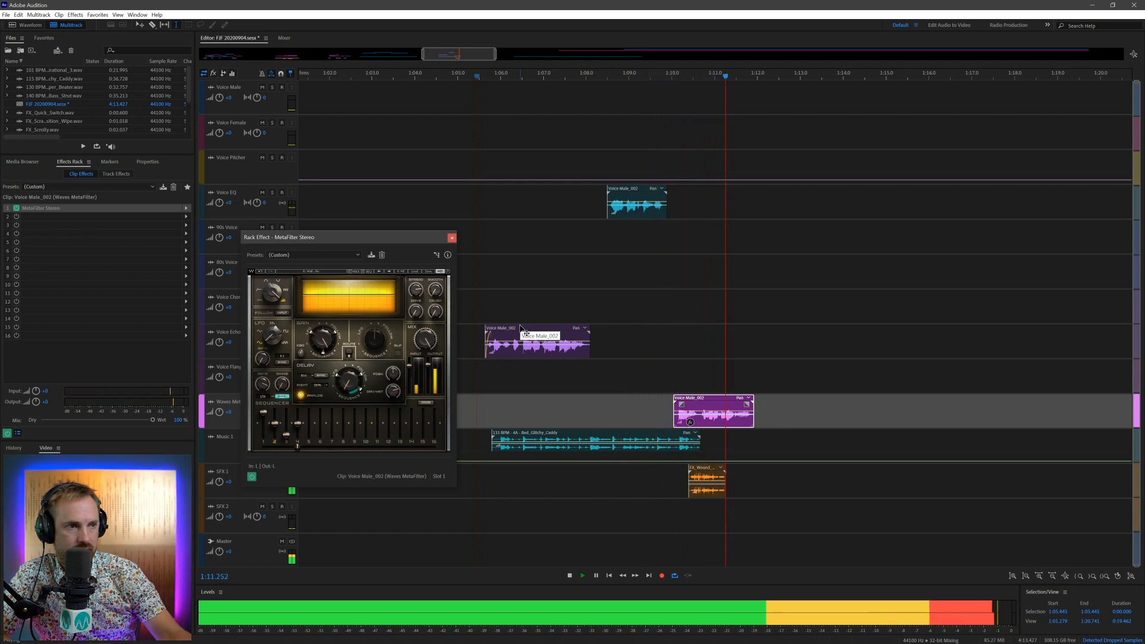
key("space")
Step: Try a Temporal preset in MetaFilter and play the processed voice clip from about 1:09.9
left_click(411, 273)
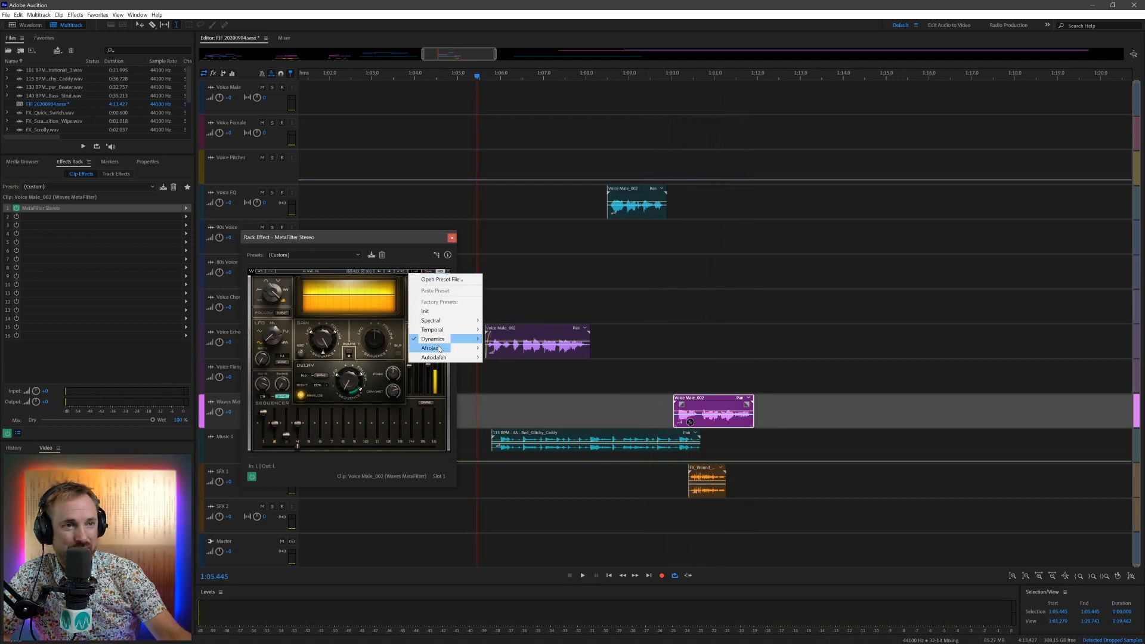
mouse_move(456, 332)
left_click(543, 388)
left_click(666, 375)
key("space")
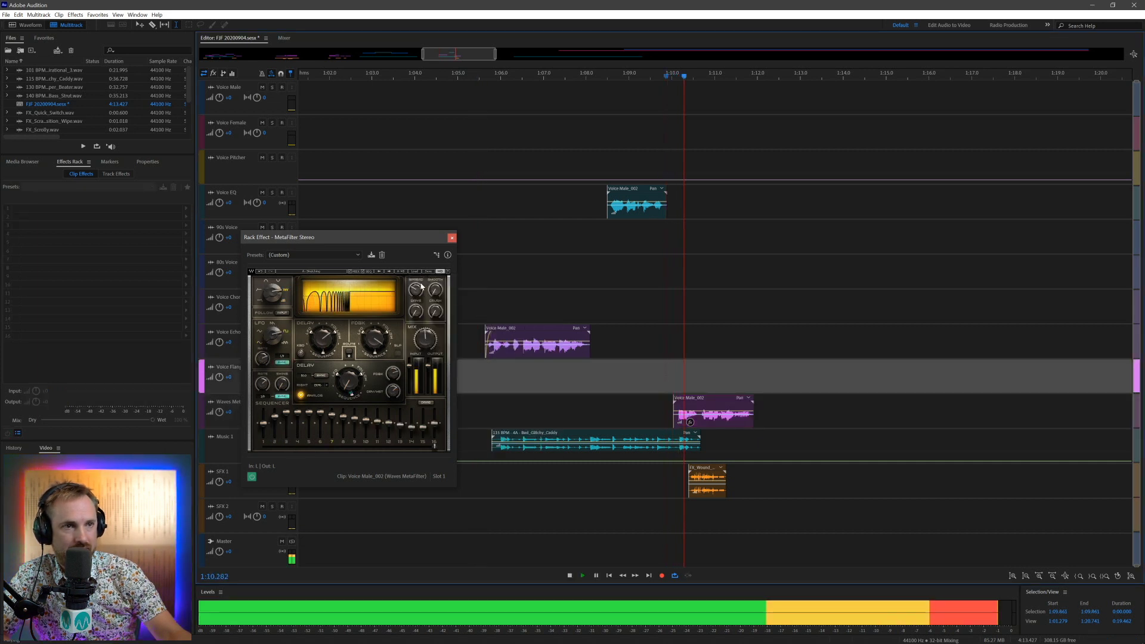
key("space")
Step: Load an Autodafeh sweep preset in MetaFilter, audition it from about 1:09.9 and close the effect window
left_click(416, 273)
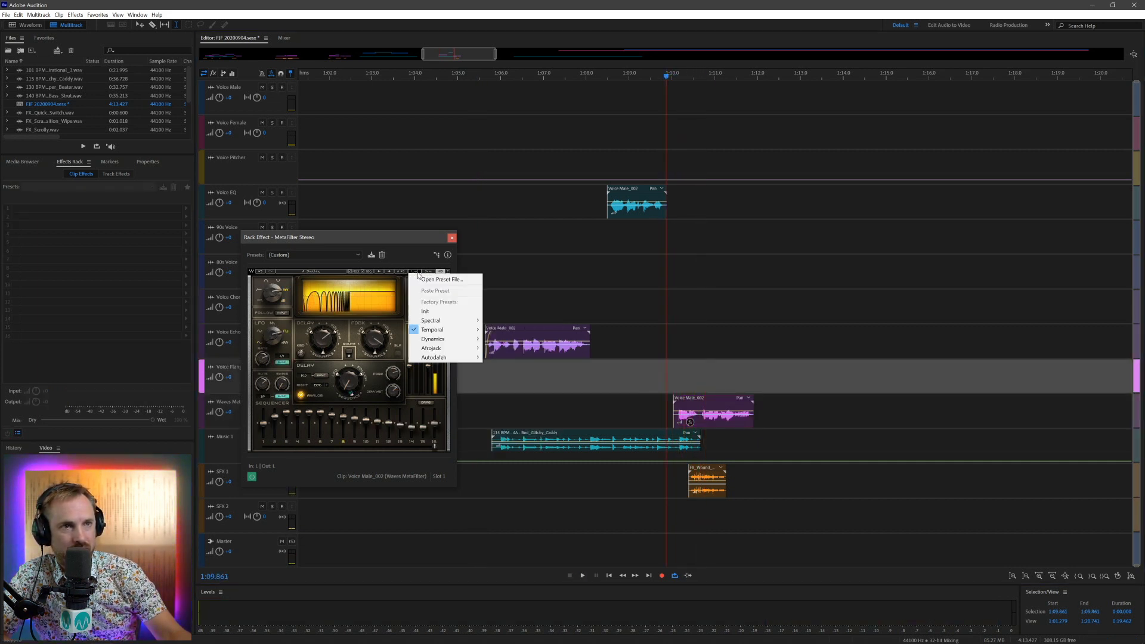
mouse_move(484, 357)
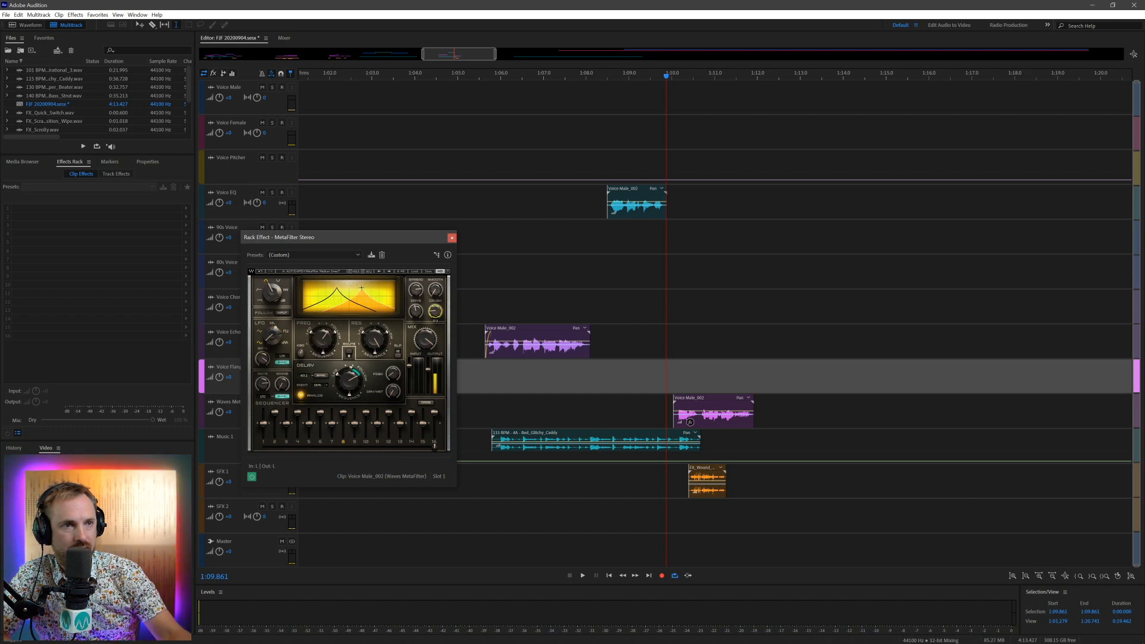
key("space")
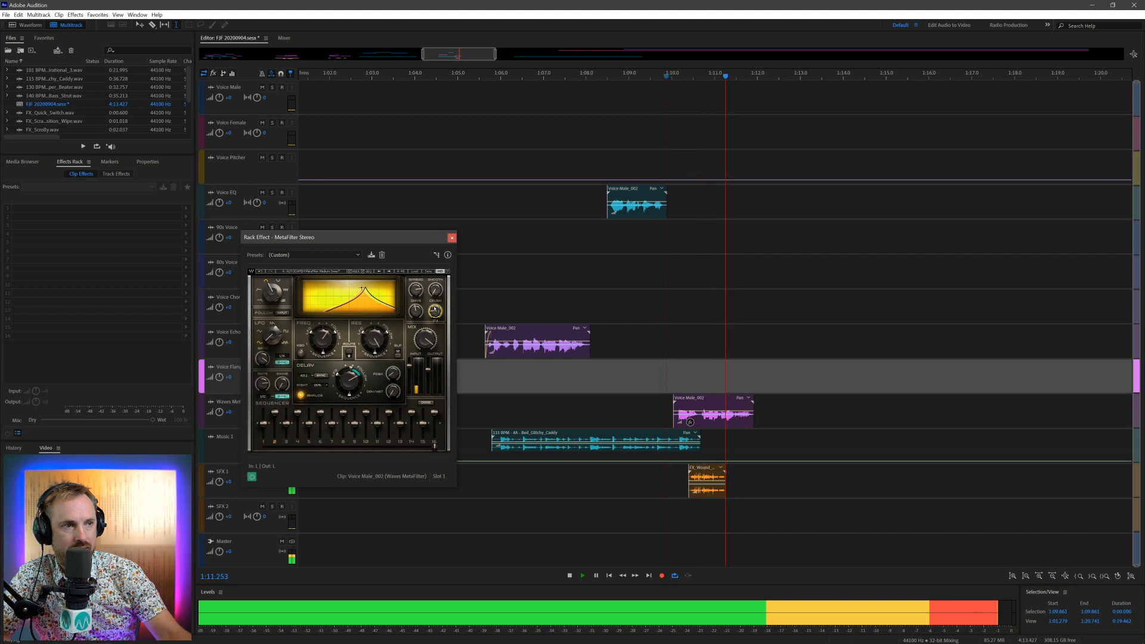
key("space")
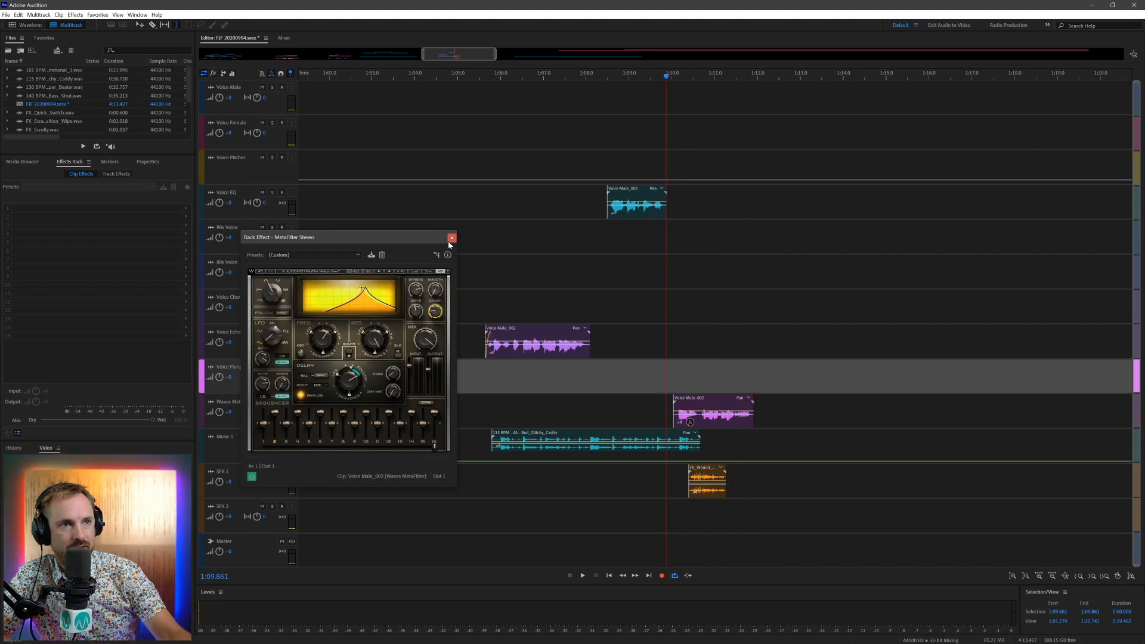
left_click(451, 238)
Step: Cut the Voice Female clip between about 1:57.5 and 2:07.1 and move its opening phrase to Voice Flanger at about 1:20.5
key("backslash")
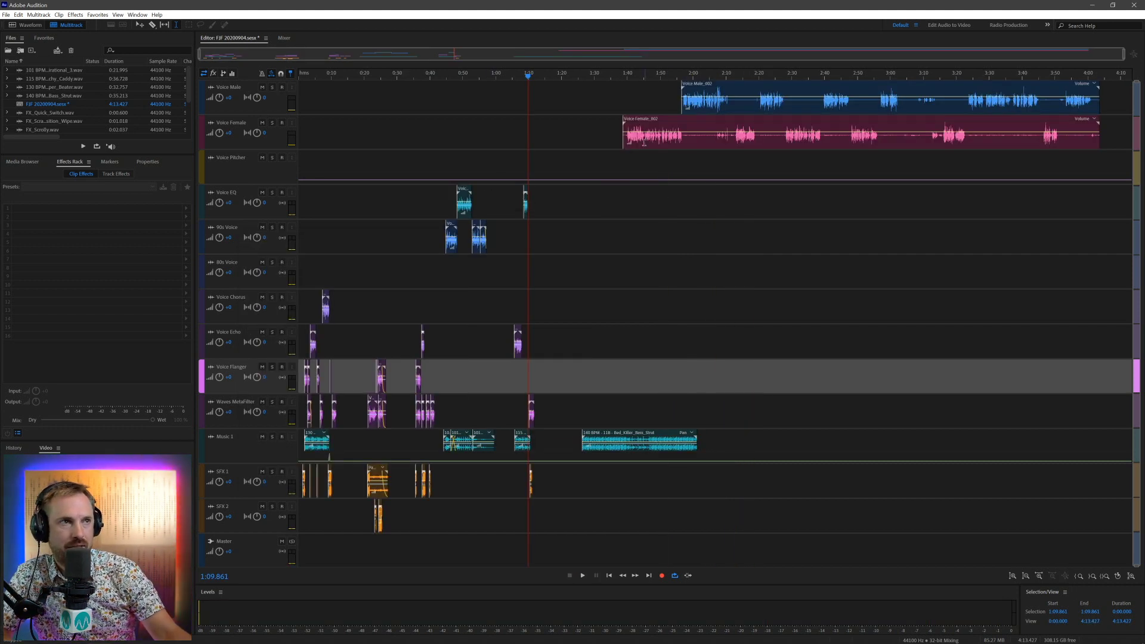
left_click_drag(685, 145, 717, 145)
key("Delete")
left_click_drag(653, 128, 595, 384)
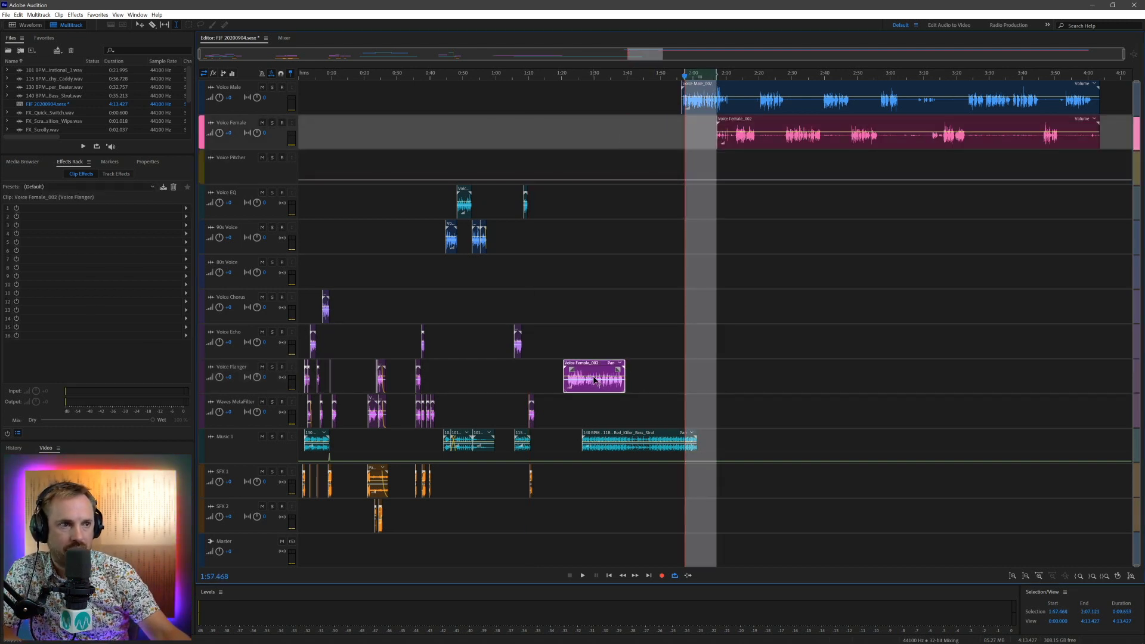
Step: Shift the 140 BPM music bed to start at about 1:22.6 and trim the Voice Flanger clip's start to about 1:22
left_click_drag(594, 439, 578, 436)
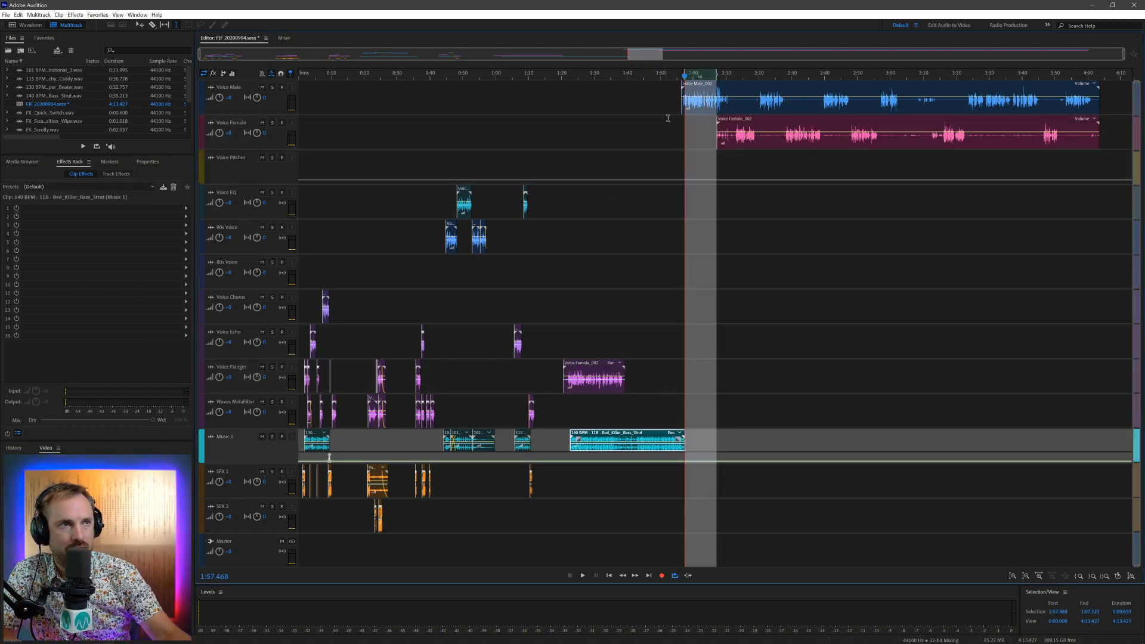
left_click(574, 98)
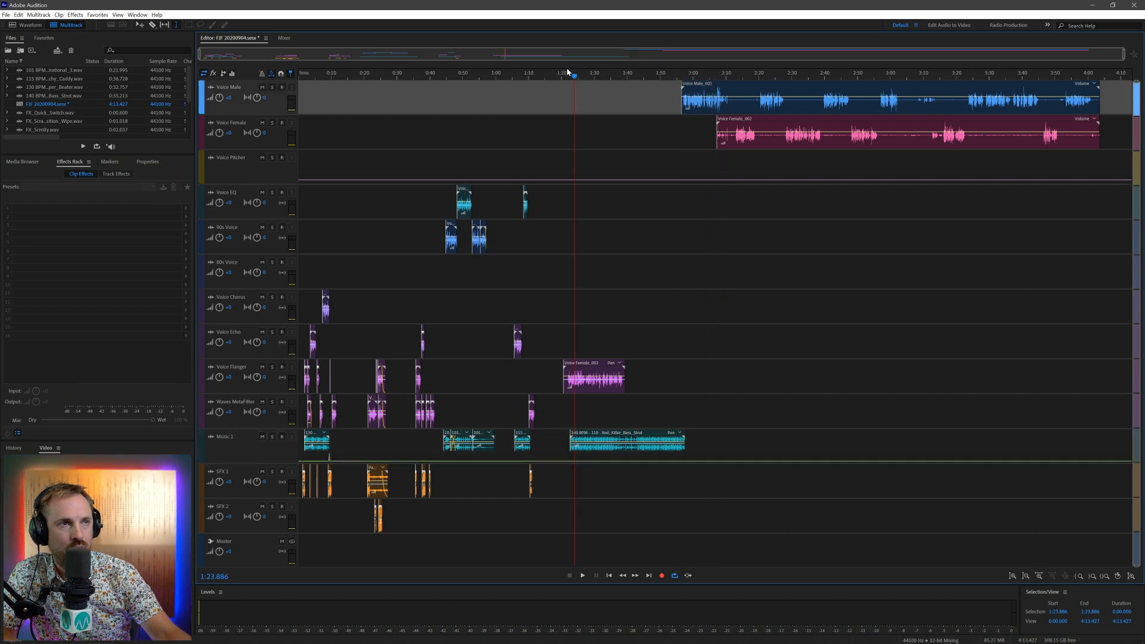
scroll(570, 78, "up", 10)
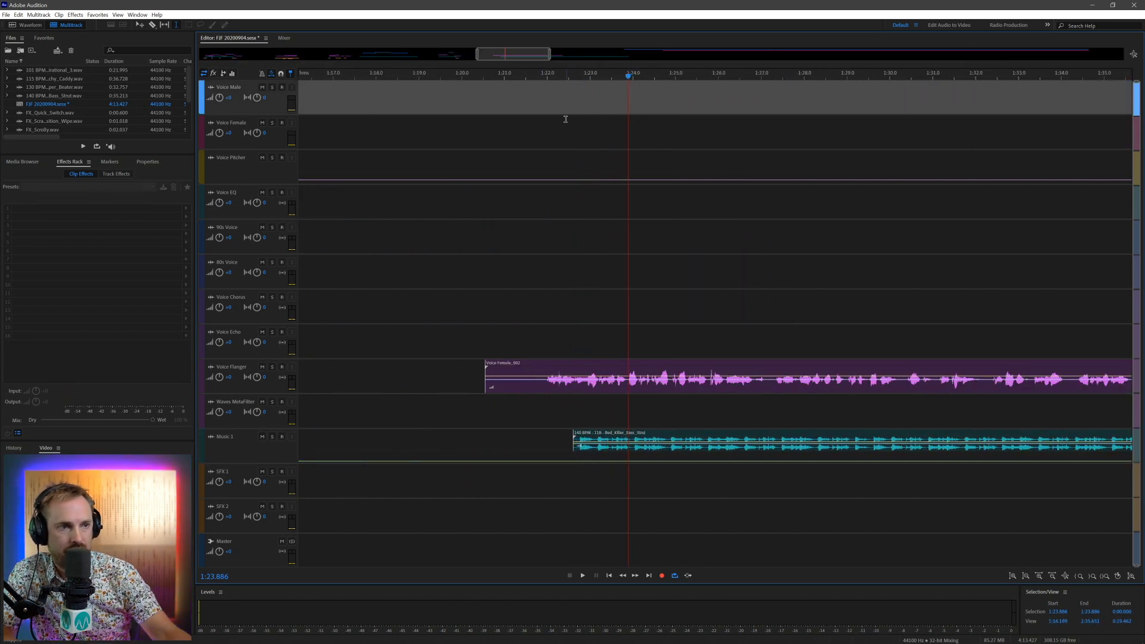
left_click(544, 386)
left_click_drag(544, 387, 409, 385)
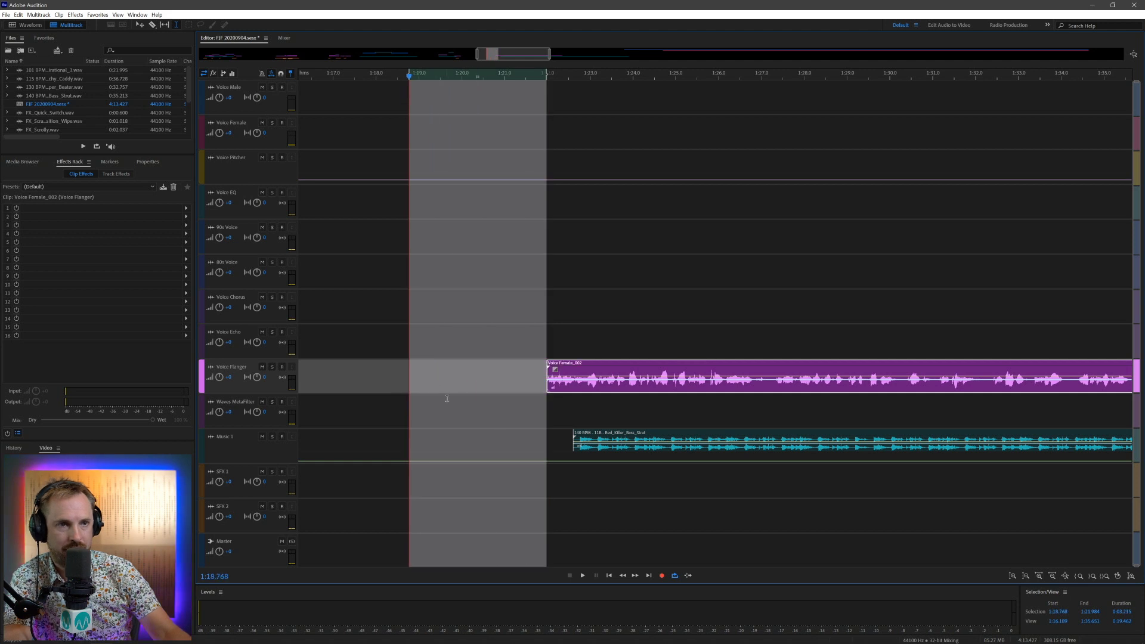
left_click(477, 385)
Step: Move the female voice clip to Voice EQ and align it with the music bed at about 1:21, then play both
left_click_drag(570, 366, 531, 192)
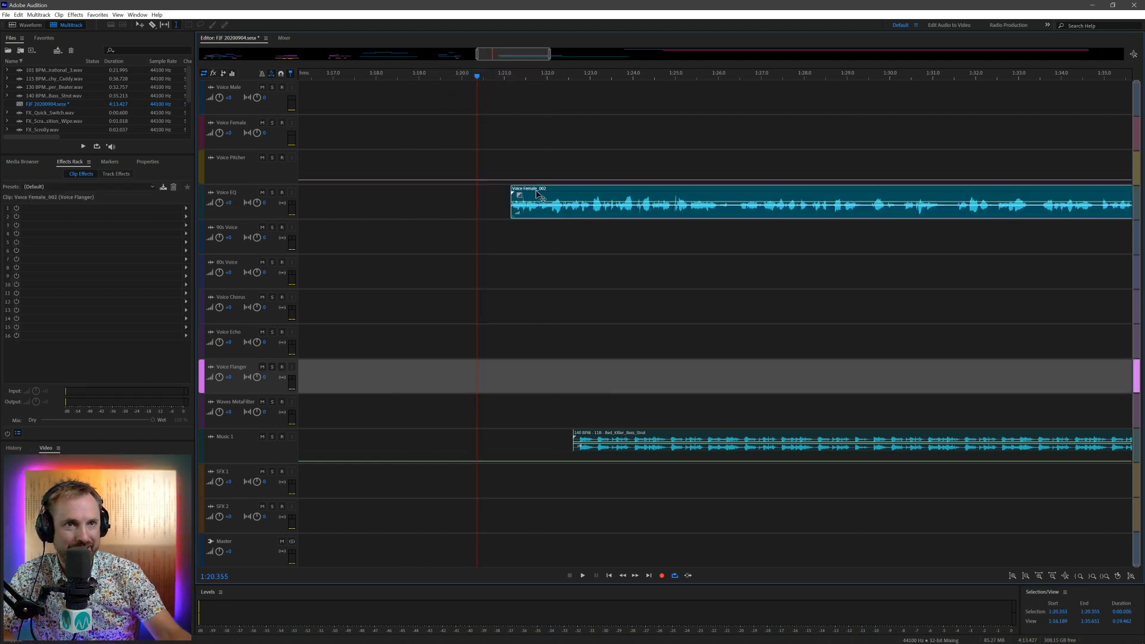
left_click_drag(590, 436, 519, 436)
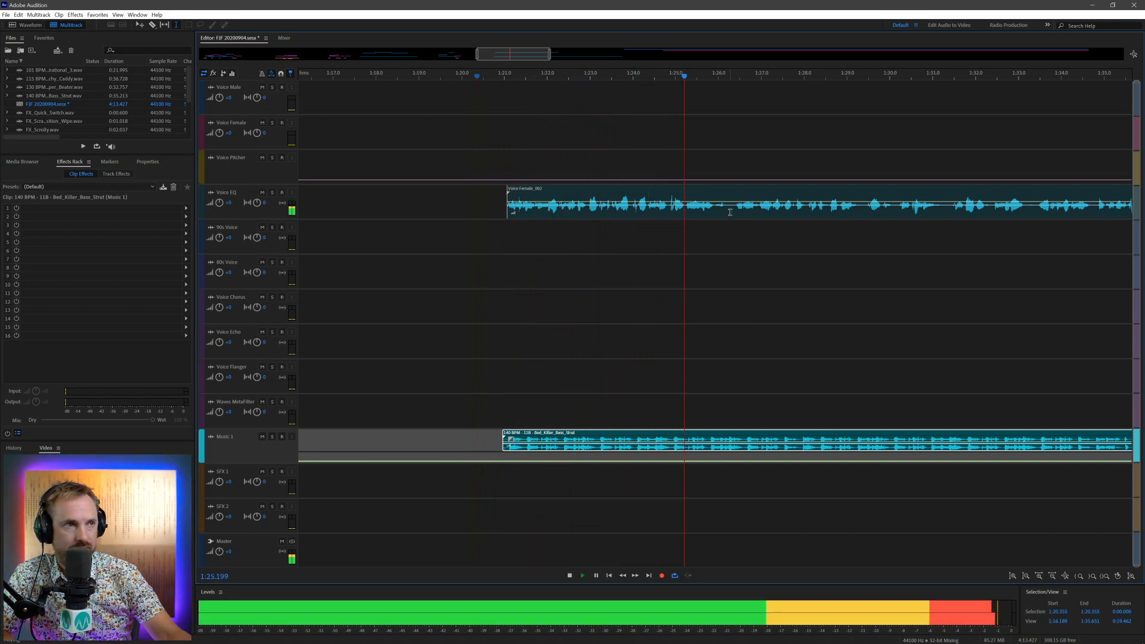
key("space")
Step: Split the Voice EQ clip at about 1:26.3 and paste a copy of its section from 1:24.855 onto the Voice Echo track
mouse_move(729, 206)
left_mouse_down()
mouse_move(696, 205)
mouse_move(732, 210)
left_mouse_up()
key("ctrl+k")
left_click(708, 232)
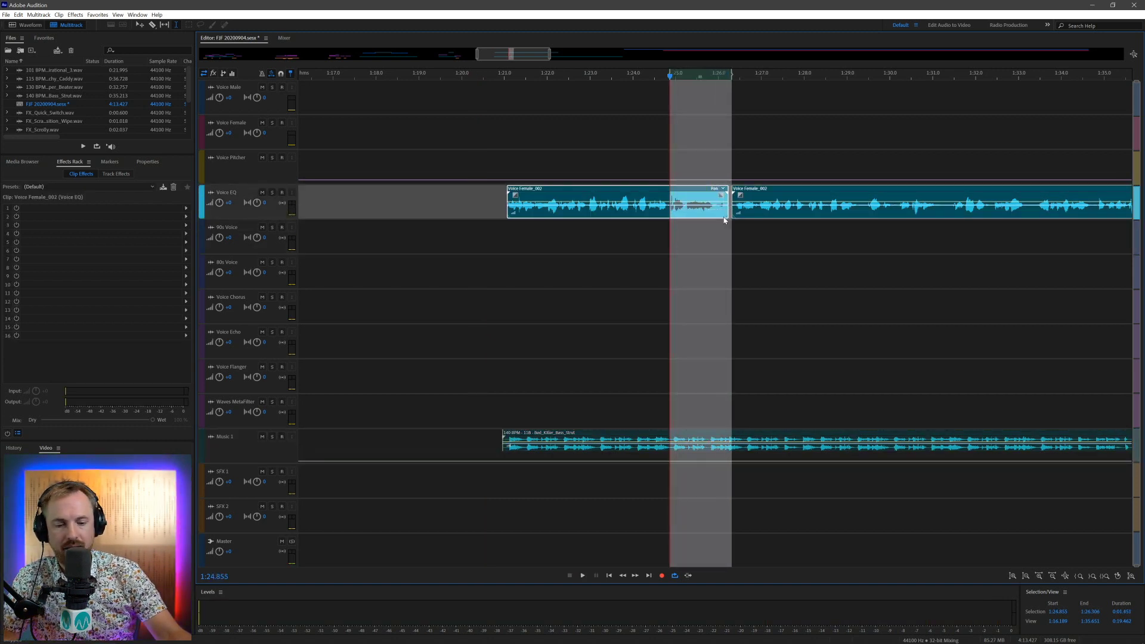
key("ctrl+c")
left_click(667, 348)
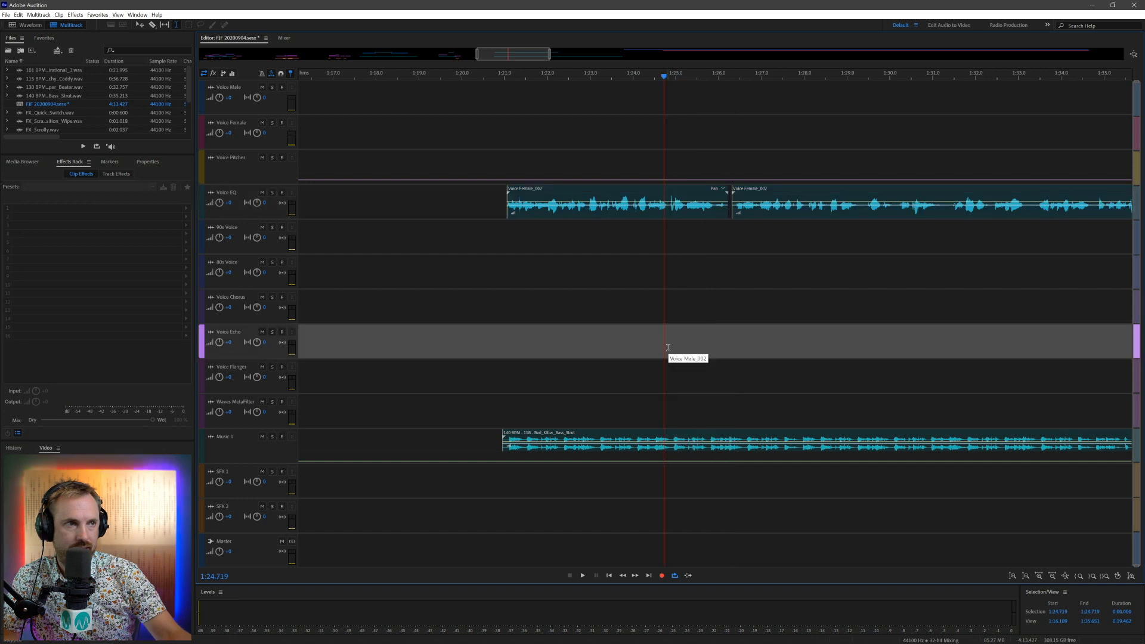
key("ctrl+v")
key("space")
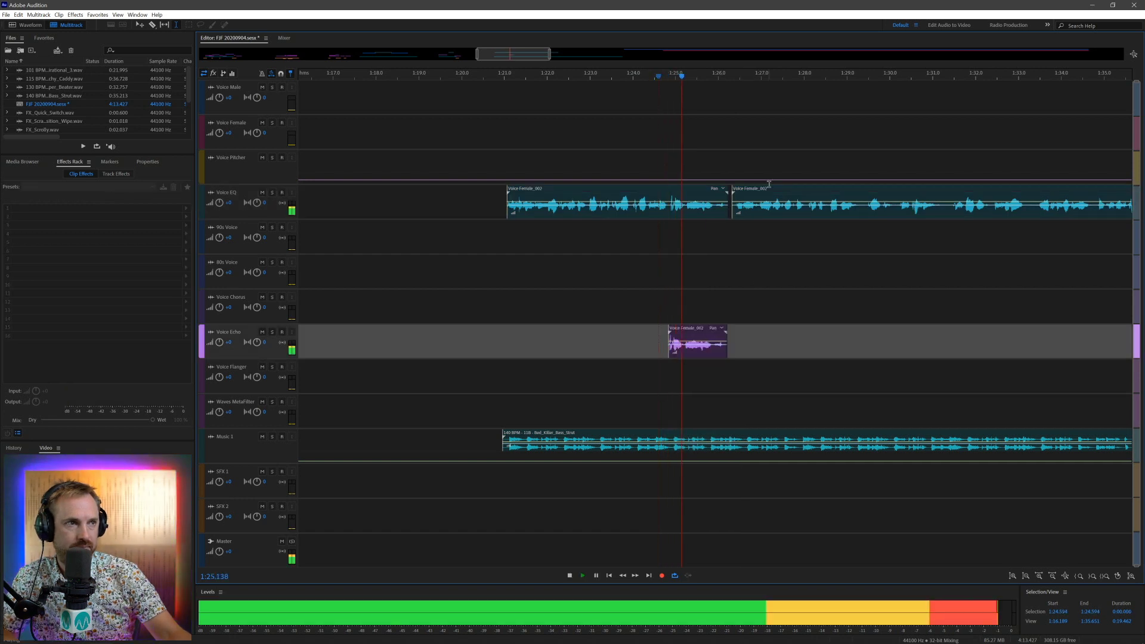
Step: Move the remaining Voice EQ clip to the Voice Chorus track at about 1:26.5 and play it
left_click_drag(776, 213, 780, 326)
key("space")
left_click(728, 263)
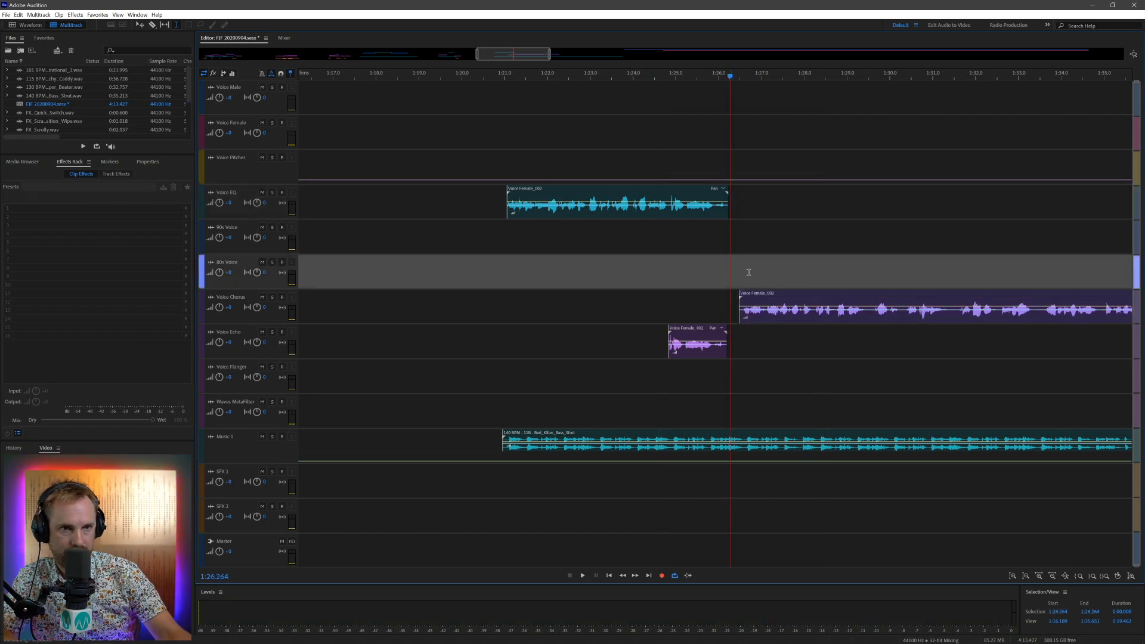
key("space")
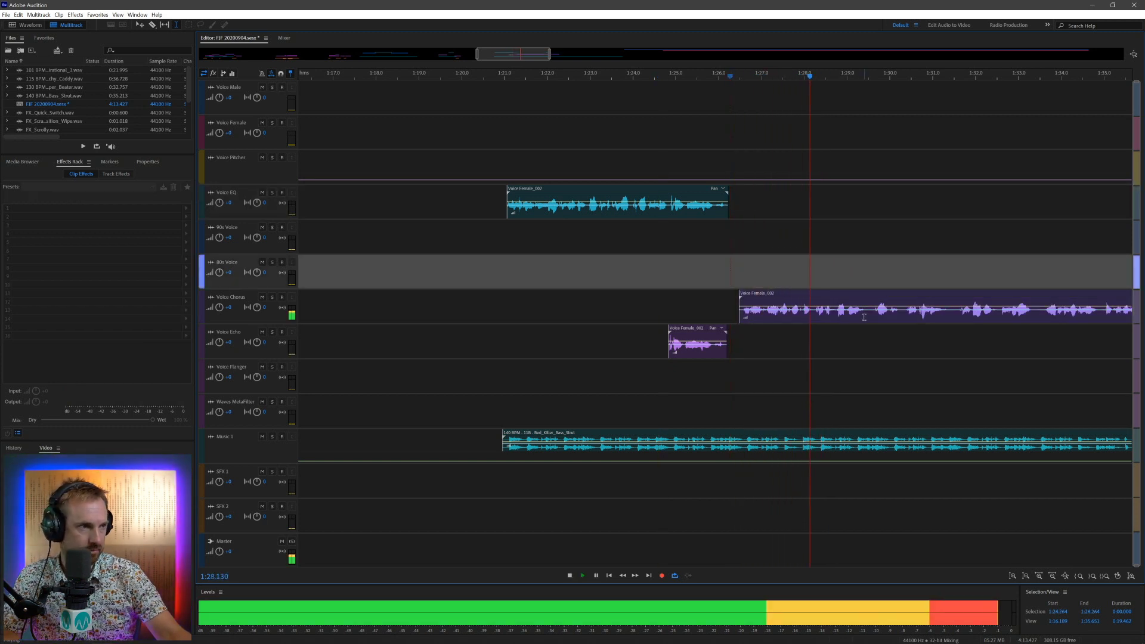
key("space")
key("space")
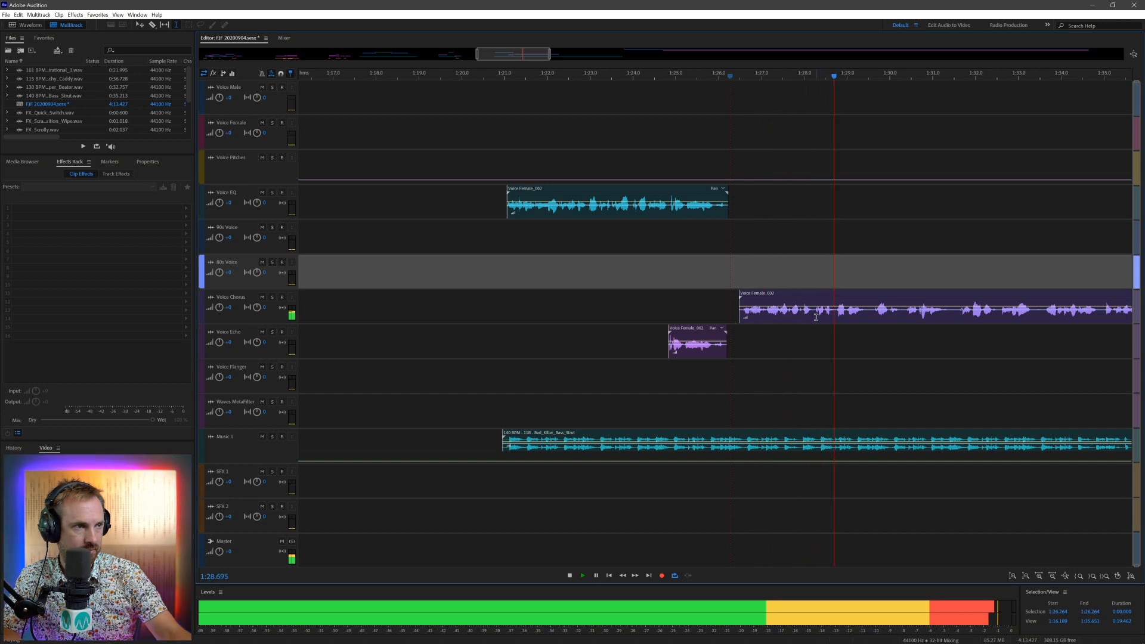
key("space")
Step: Split the Voice Chorus clip at about 1:28.2, pull the second part slightly earlier to overlap the first, and play the join
left_click(813, 316)
key("ctrl+k")
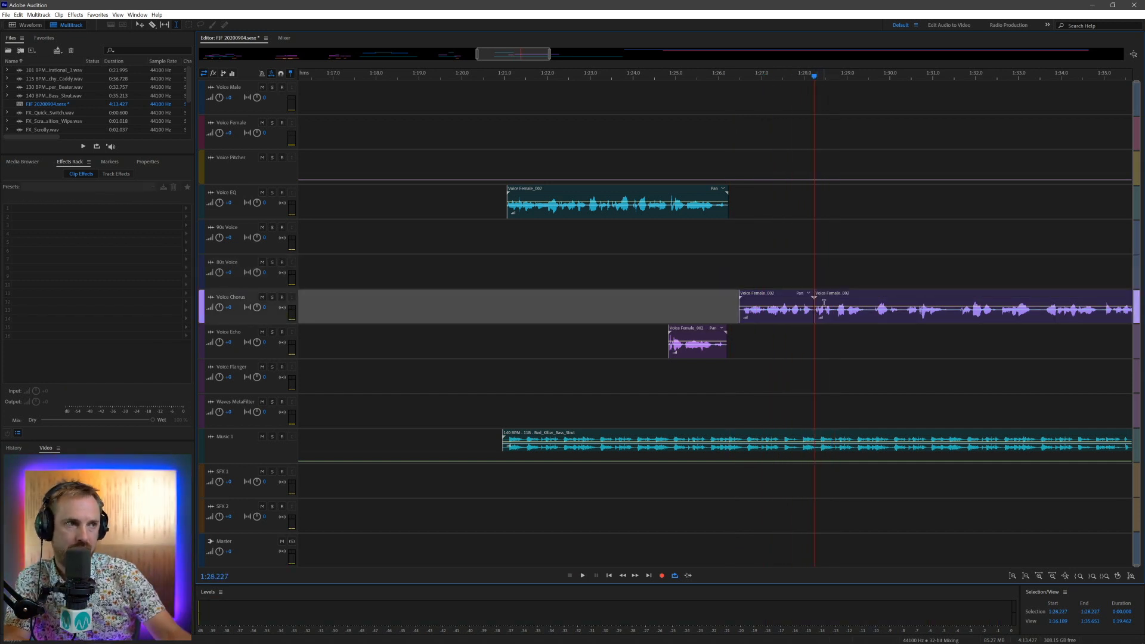
left_click(833, 298)
left_click(801, 273)
key("space")
left_click(773, 231)
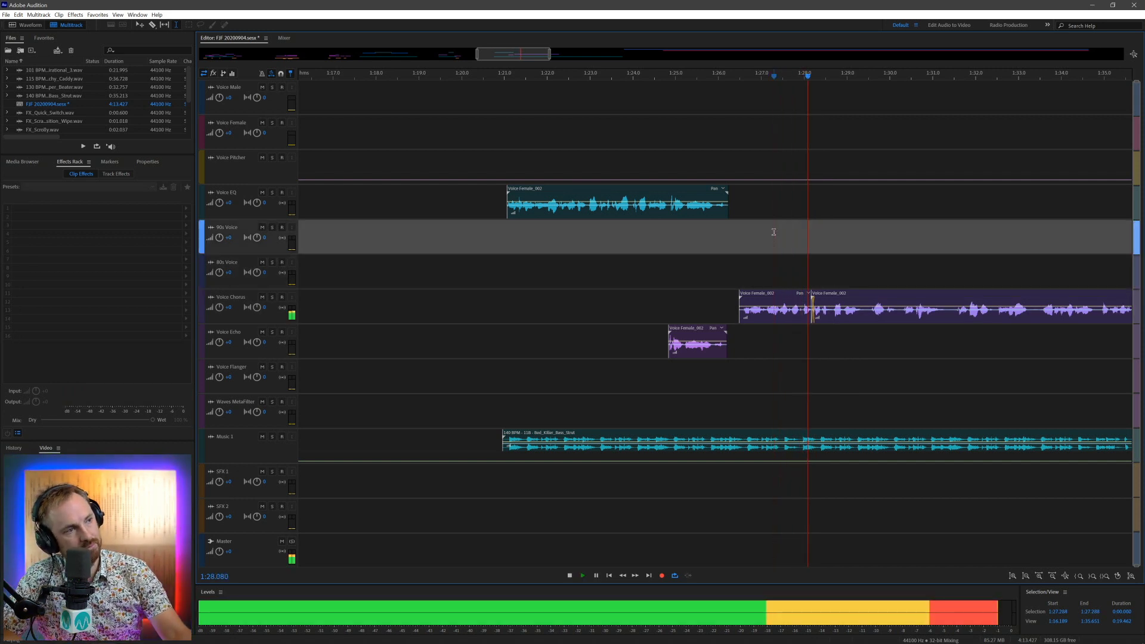
key("space")
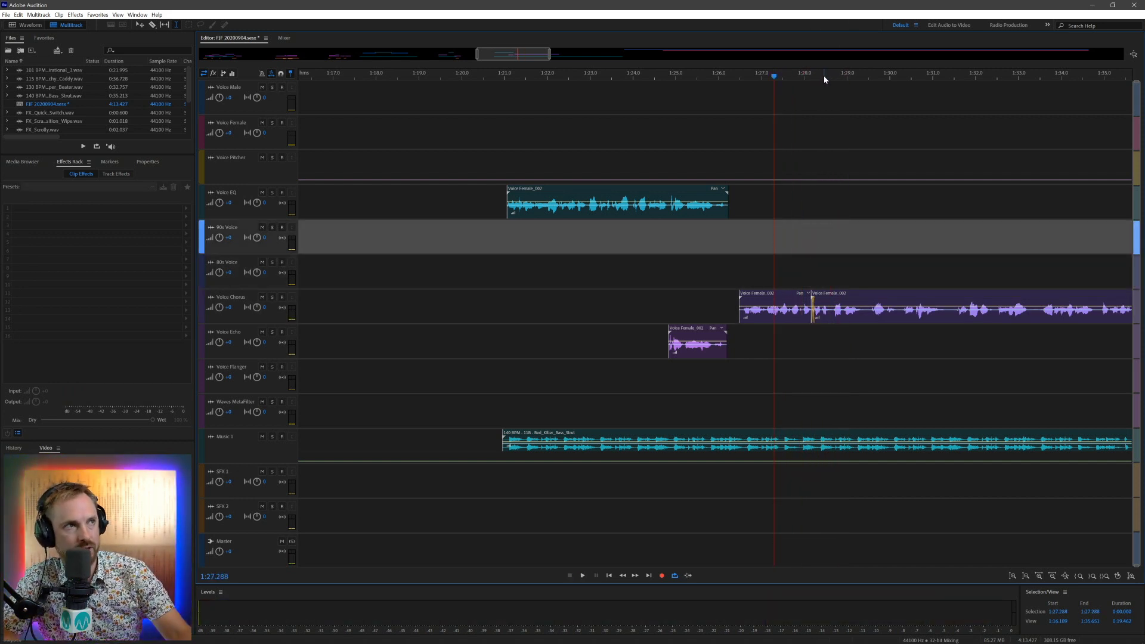
Step: Nudge the second Voice Chorus clip to start at about 1:28.2 and delete its section from about 1:29.35 to 1:29.5
scroll(823, 76, "up", 4)
left_click_drag(817, 297, 822, 296)
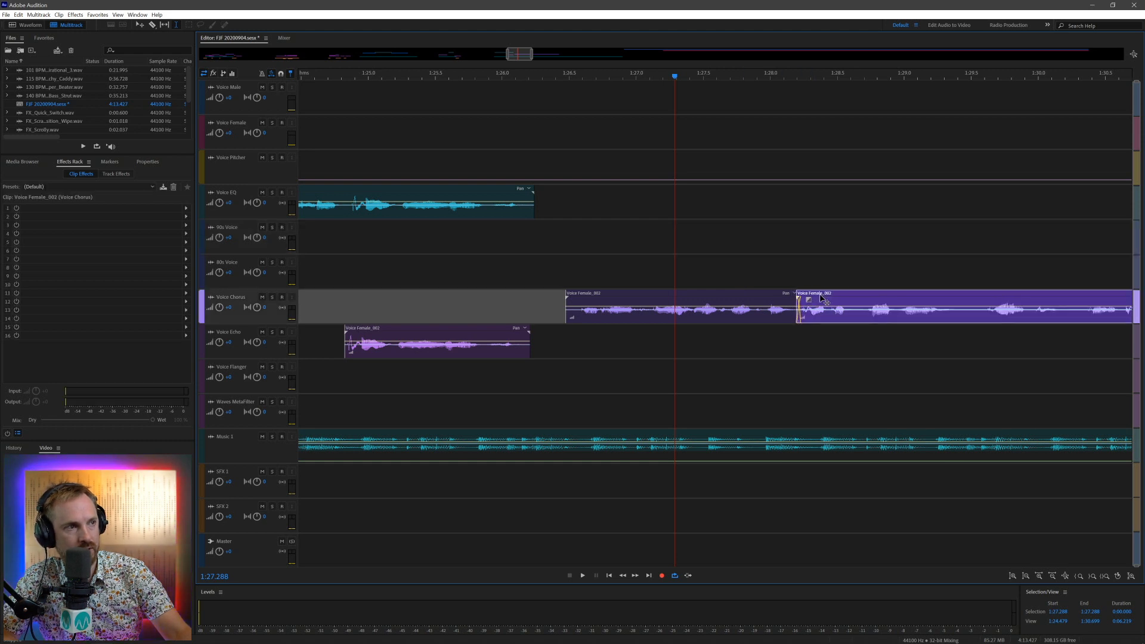
key("space")
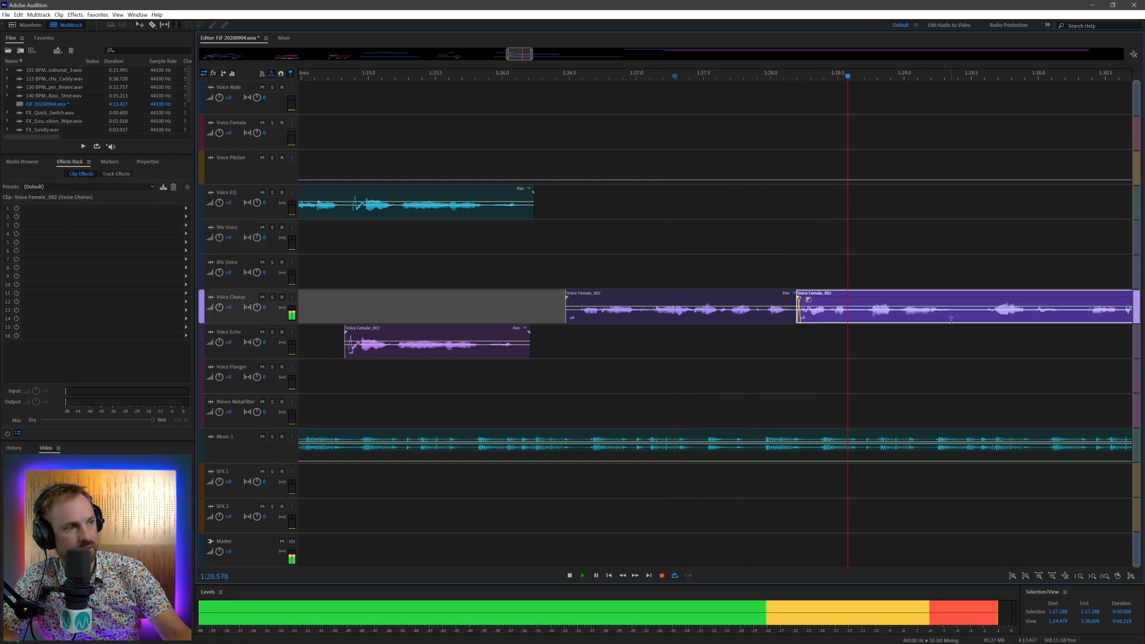
key("space")
left_click_drag(951, 320, 971, 320)
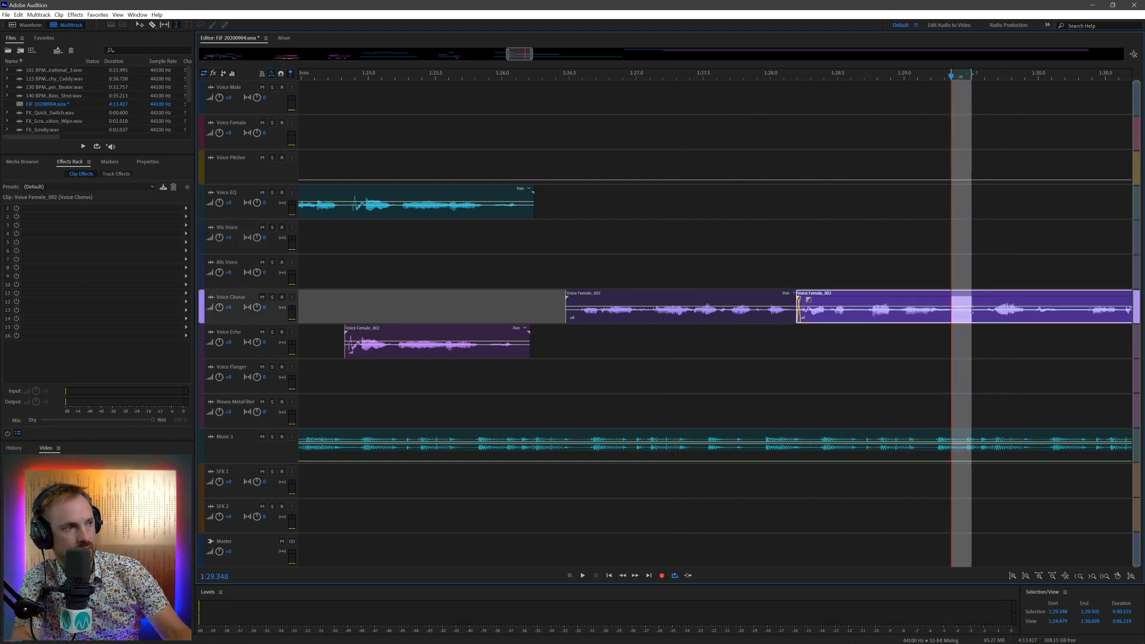
key("Delete")
Step: Play the Voice Chorus phrase from about 1:29.6 to find the next cut point
left_click(969, 349)
left_click(987, 341)
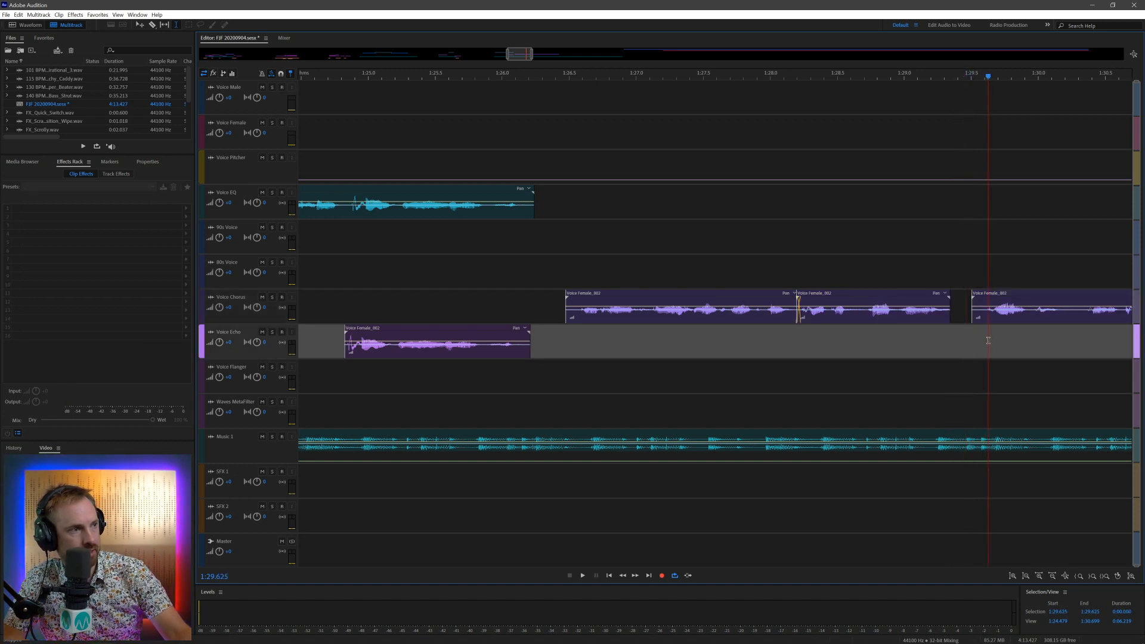
key("ctrl+shift+a")
key("space")
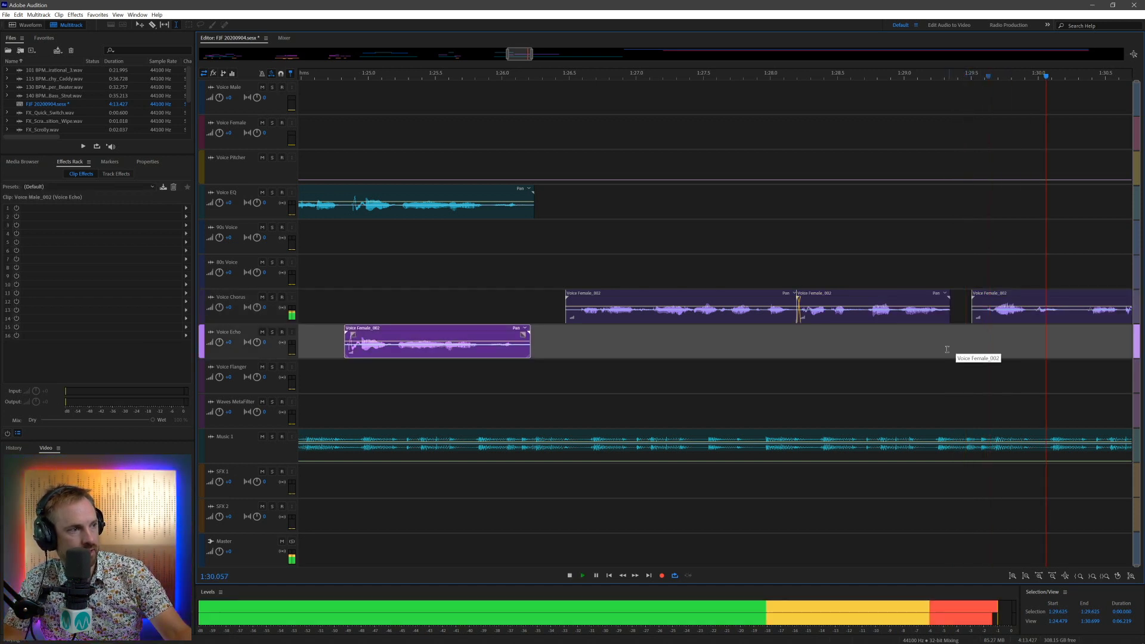
left_click(943, 351)
key("space")
Step: Cut the last Voice Chorus clip at about 1:30.1, move the remainder to 90s Voice at about 1:30, and play the transition
left_click_drag(1005, 297, 1053, 238)
key("Delete")
left_click(1029, 239)
key("space")
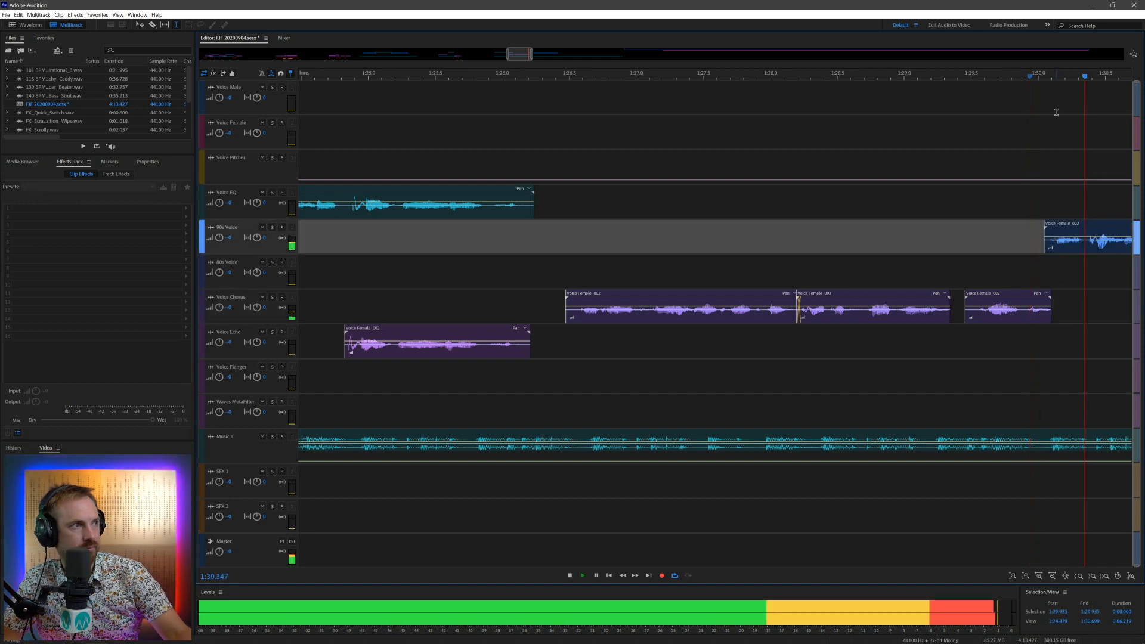
key("space")
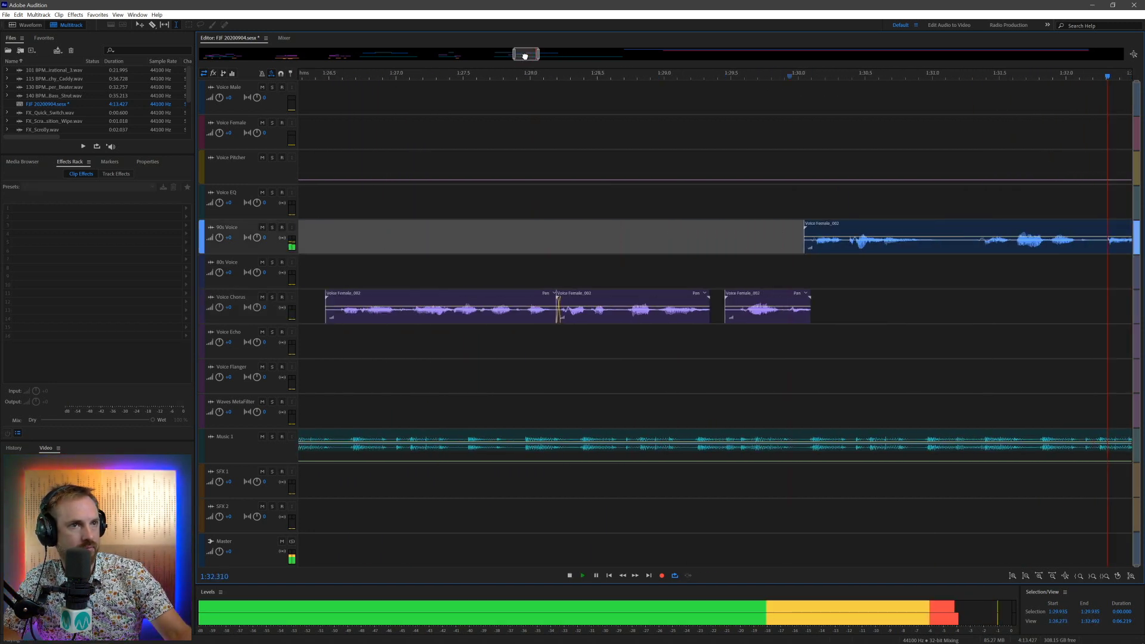
scroll(549, 73, "up", 2)
scroll(549, 73, "down", 5)
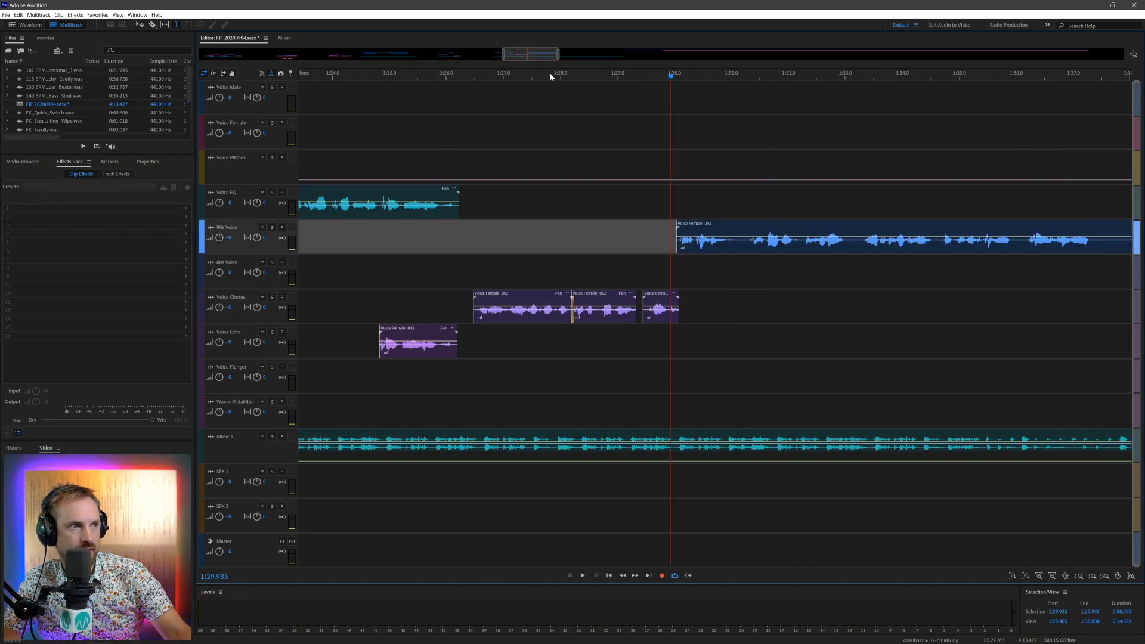
Step: Delete the 90s Voice clip's sections from about 1:31.0 to 1:31.3 and from about 1:33.0 to 1:33.3
left_click_drag(730, 245, 749, 246)
key("Delete")
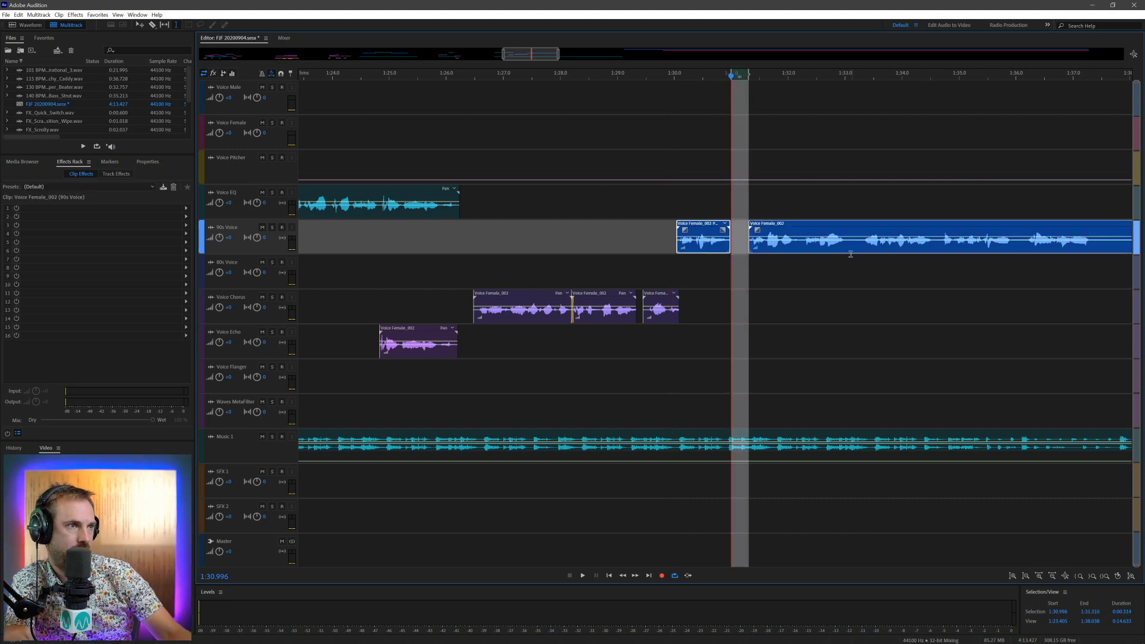
left_click_drag(848, 252, 863, 252)
key("Delete")
Step: Move the middle 90s Voice clip to the Waves MetaFilter track at about 1:30.8 and play the transition
left_click(769, 270)
left_click_drag(761, 226, 734, 401)
left_click(719, 379)
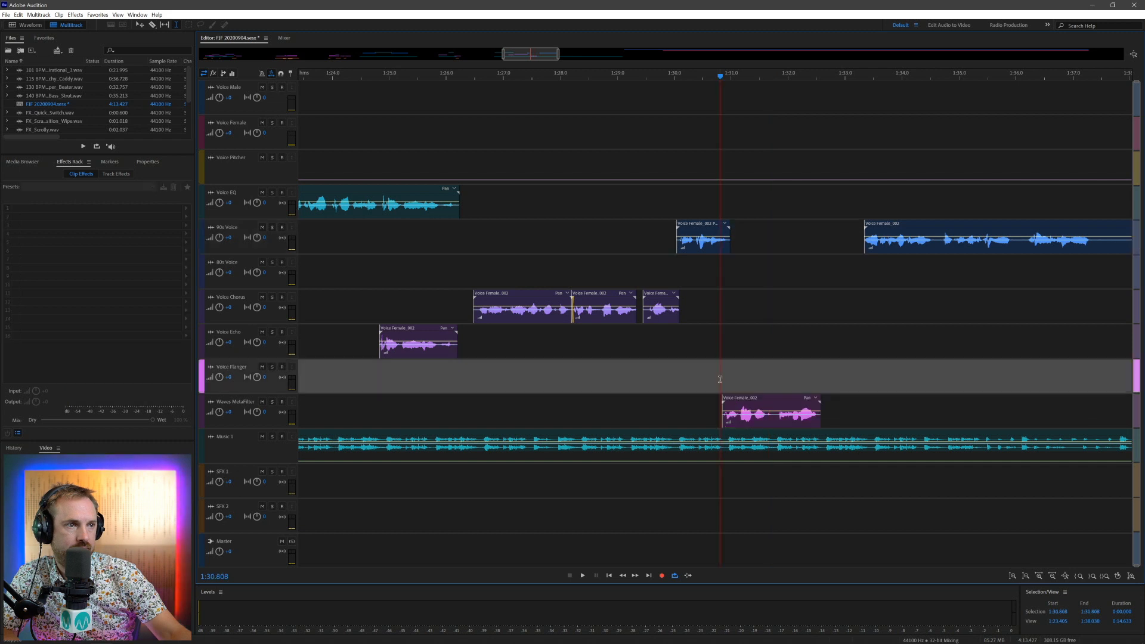
key("space")
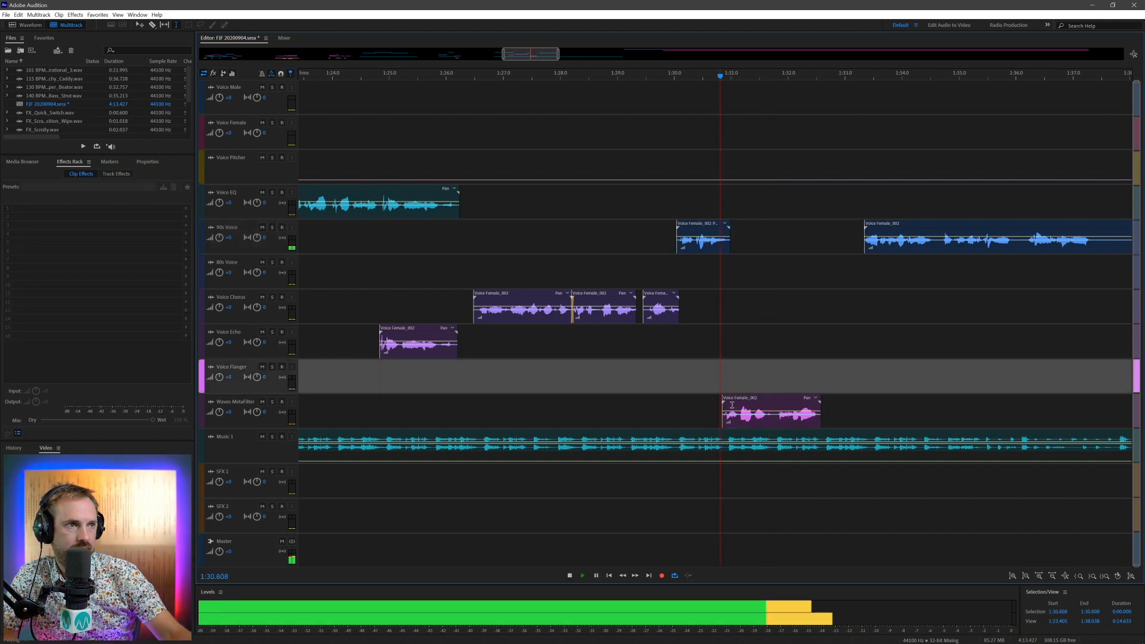
key("space")
Step: Add the Waves MetaFilter Stereo VST3 modulation plug-in to the clip effects of the Waves MetaFilter clip
left_click(757, 424)
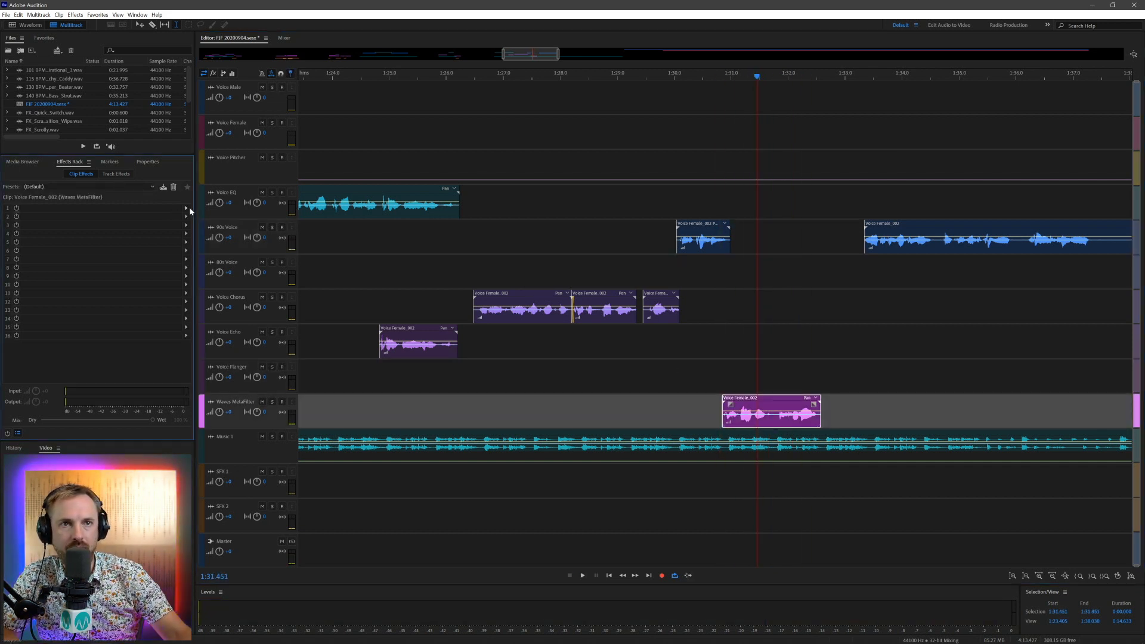
left_click(187, 208)
mouse_move(260, 318)
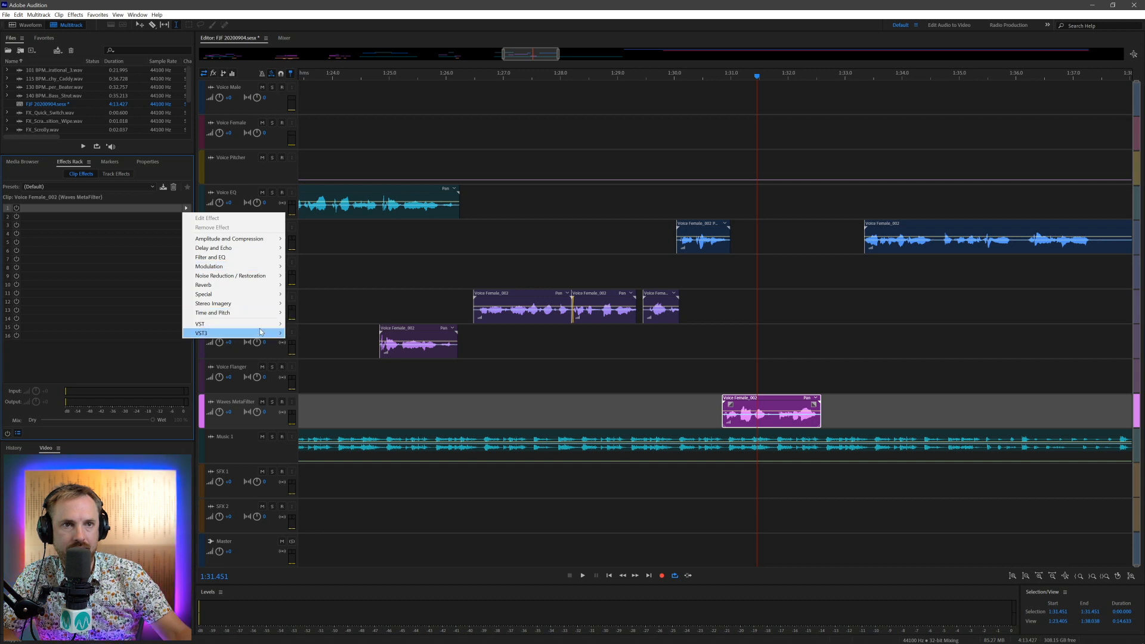
mouse_move(293, 337)
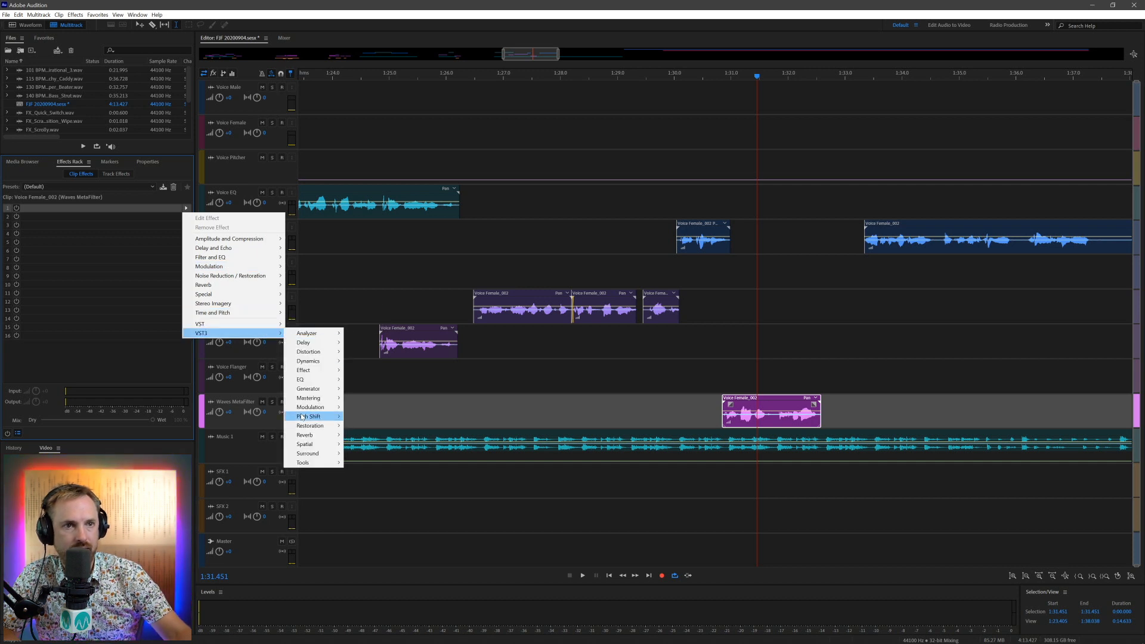
mouse_move(325, 408)
mouse_move(389, 421)
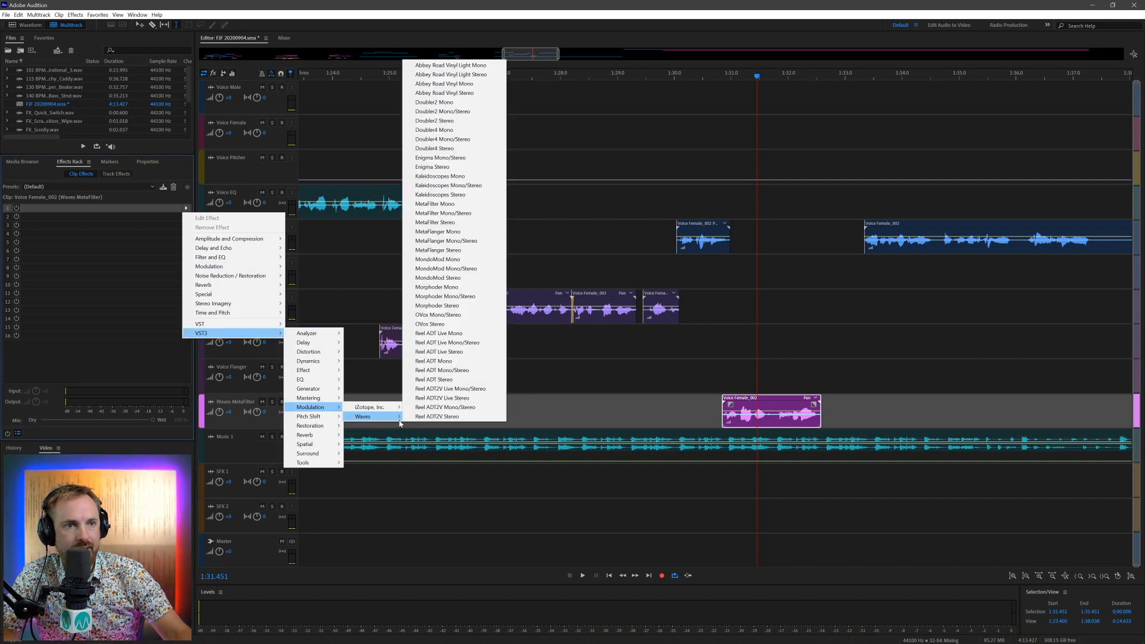
left_click(459, 222)
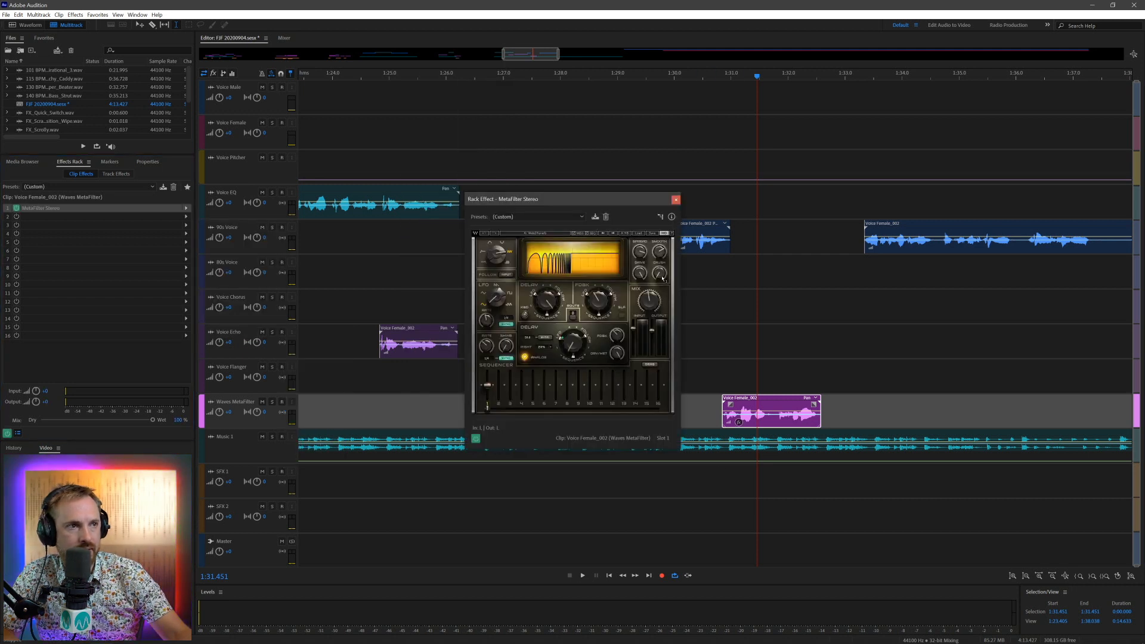
Step: Play the clip with MetaFilter's initial settings, and try the Spectral factory preset WaWaWa on it
key("space")
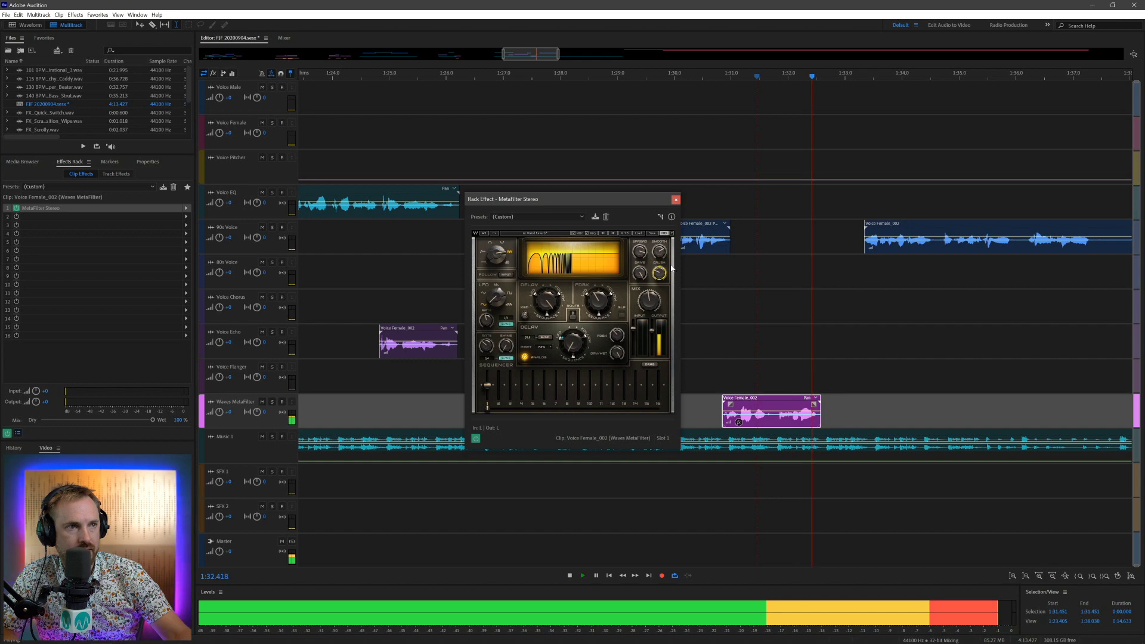
key("space")
left_click(639, 236)
mouse_move(659, 287)
left_click(742, 279)
key("space")
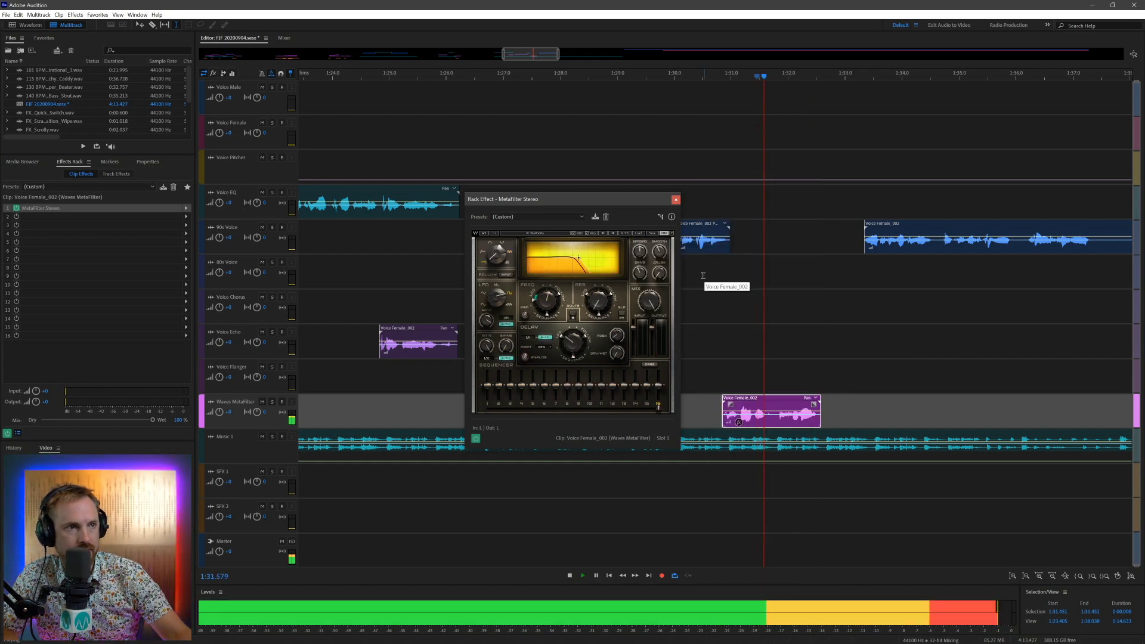
key("space")
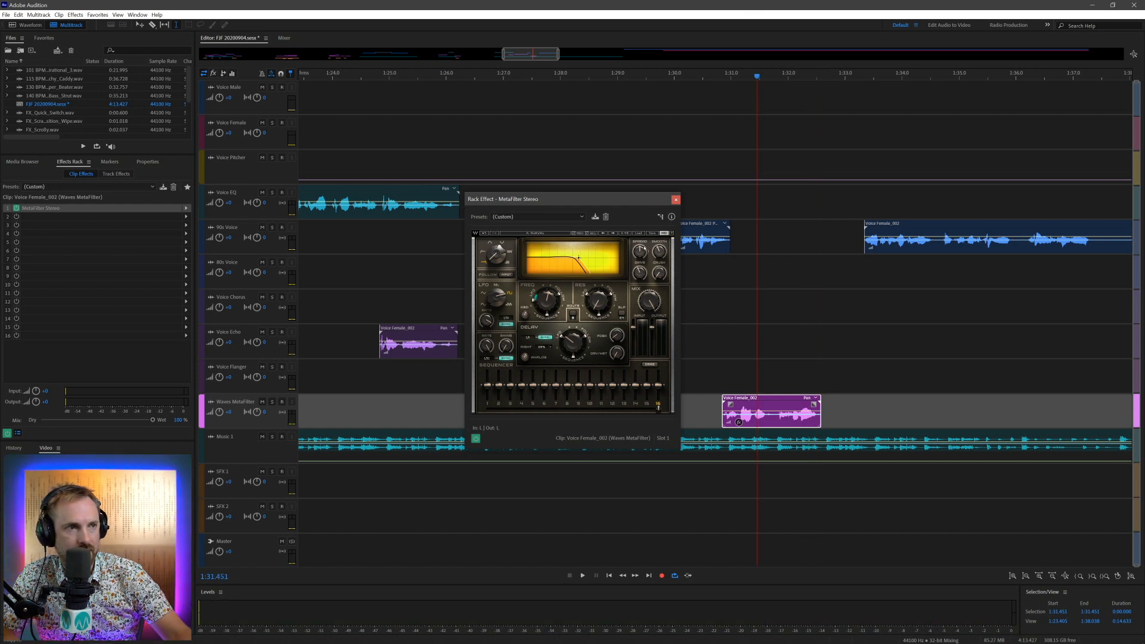
Step: Try the Spectral factory preset Evil Creatures in MetaFilter and play the clip
left_click(638, 237)
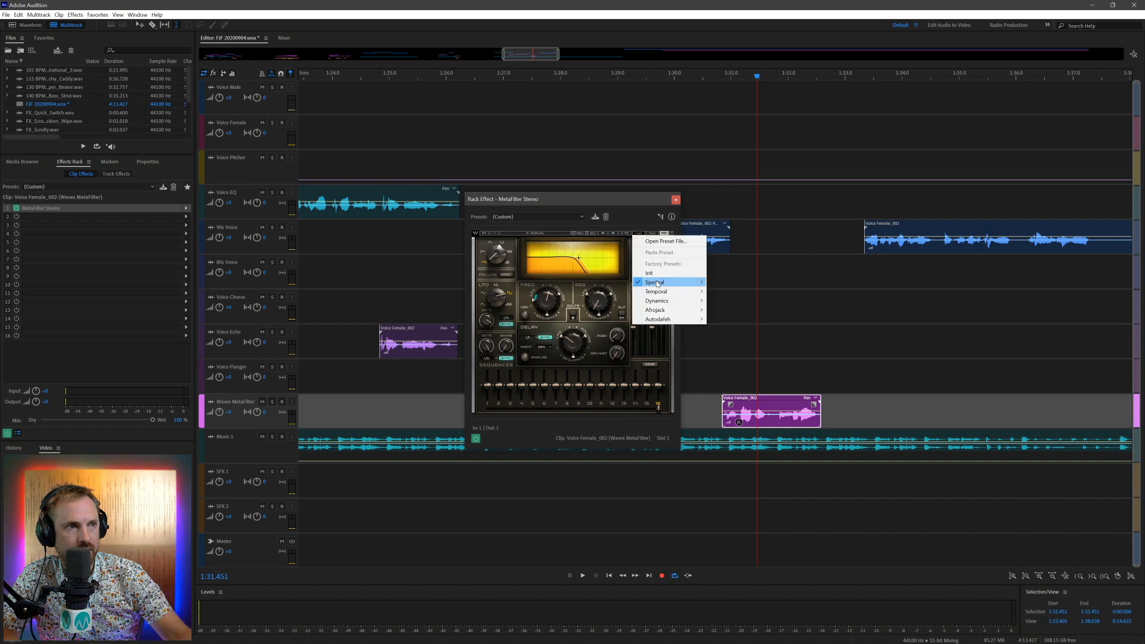
mouse_move(659, 282)
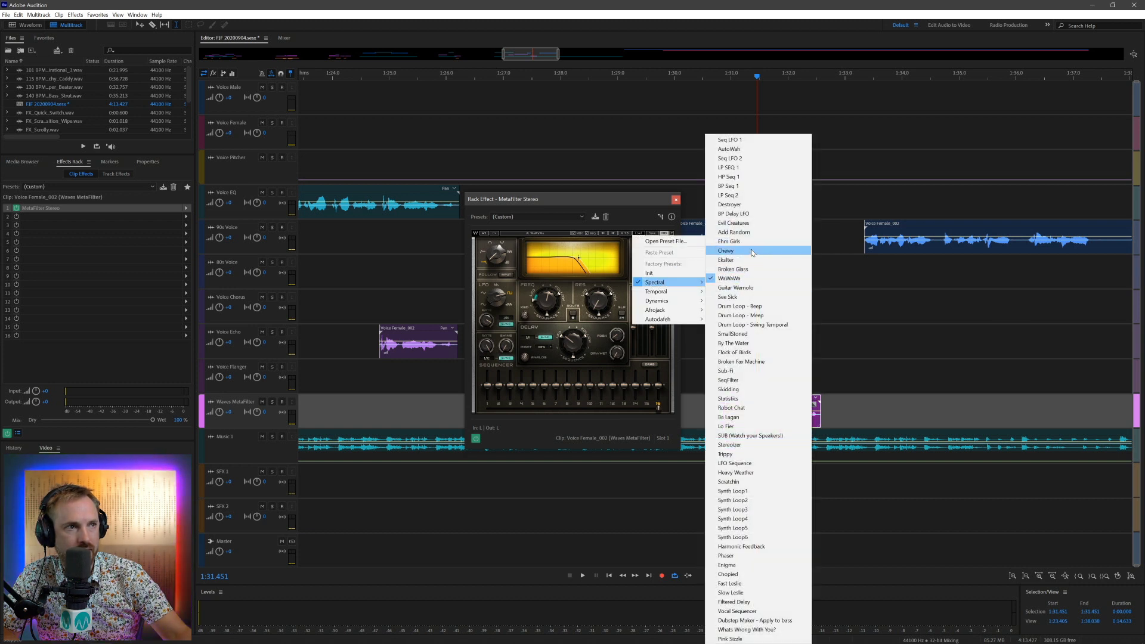
left_click(735, 223)
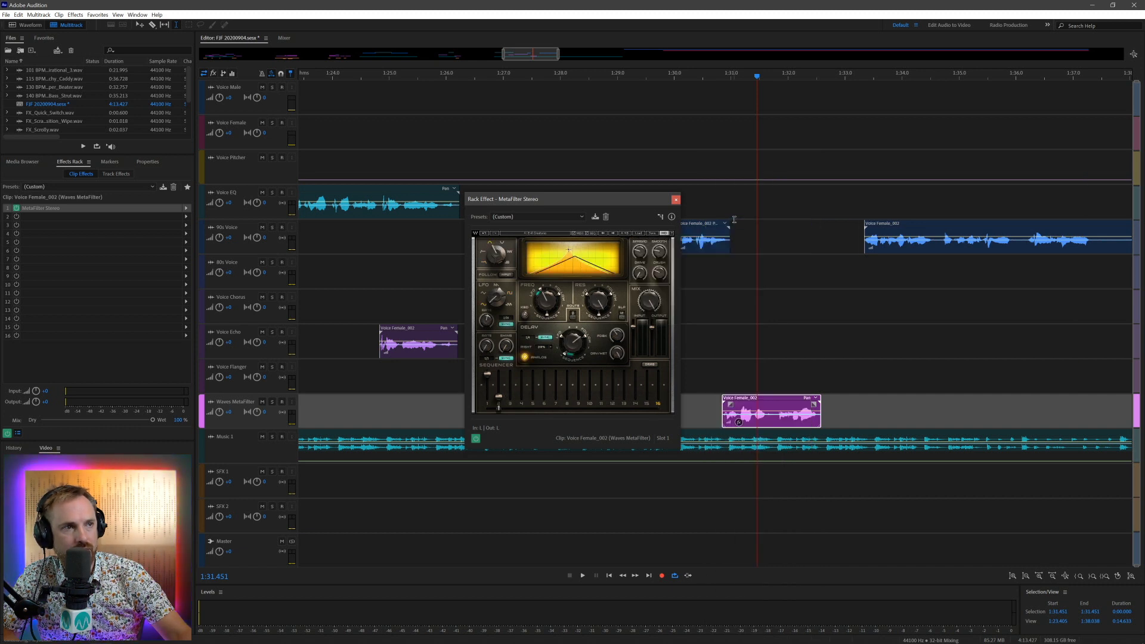
key("space")
key("space")
Step: Load the Spectral factory preset HP Seq 1 in MetaFilter and play the clip repeatedly from about 1:30.8
left_click(637, 233)
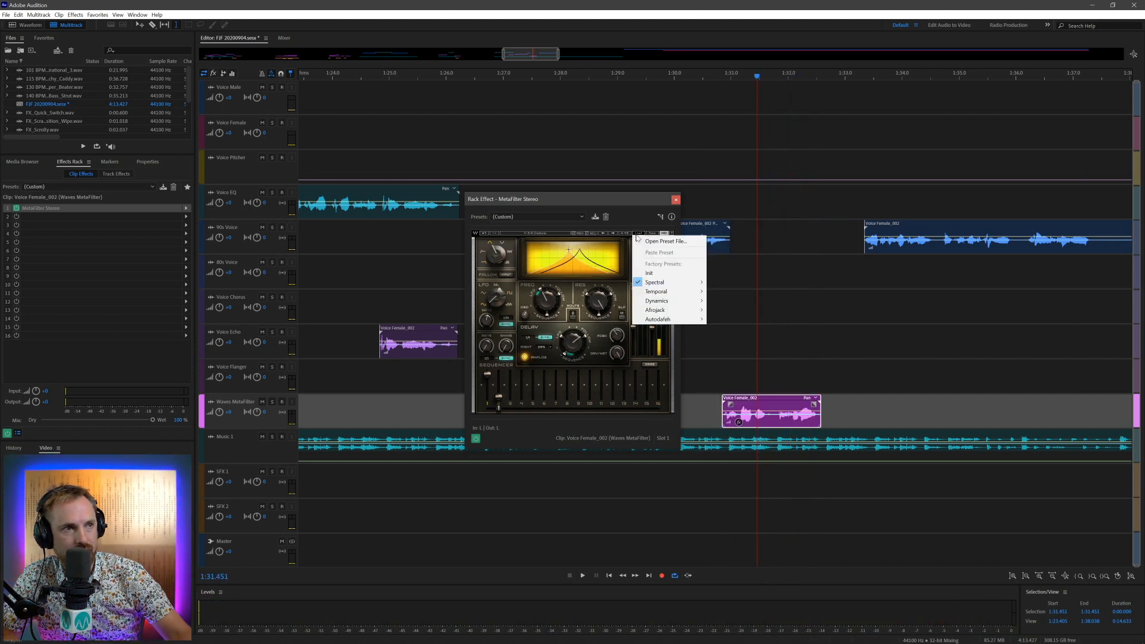
mouse_move(705, 283)
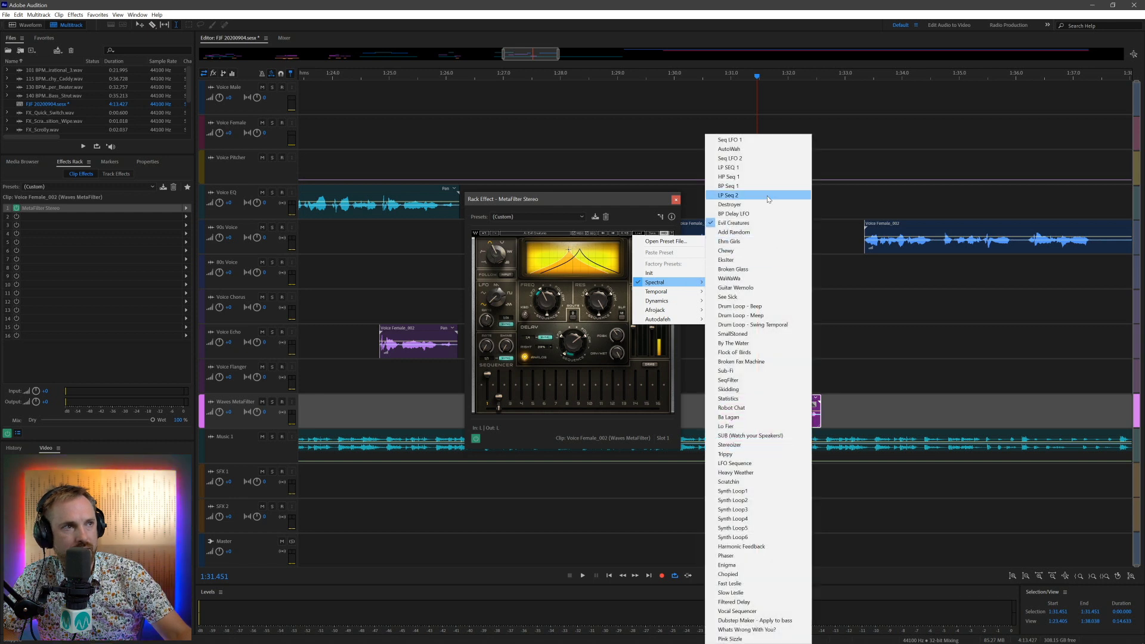
left_click(762, 176)
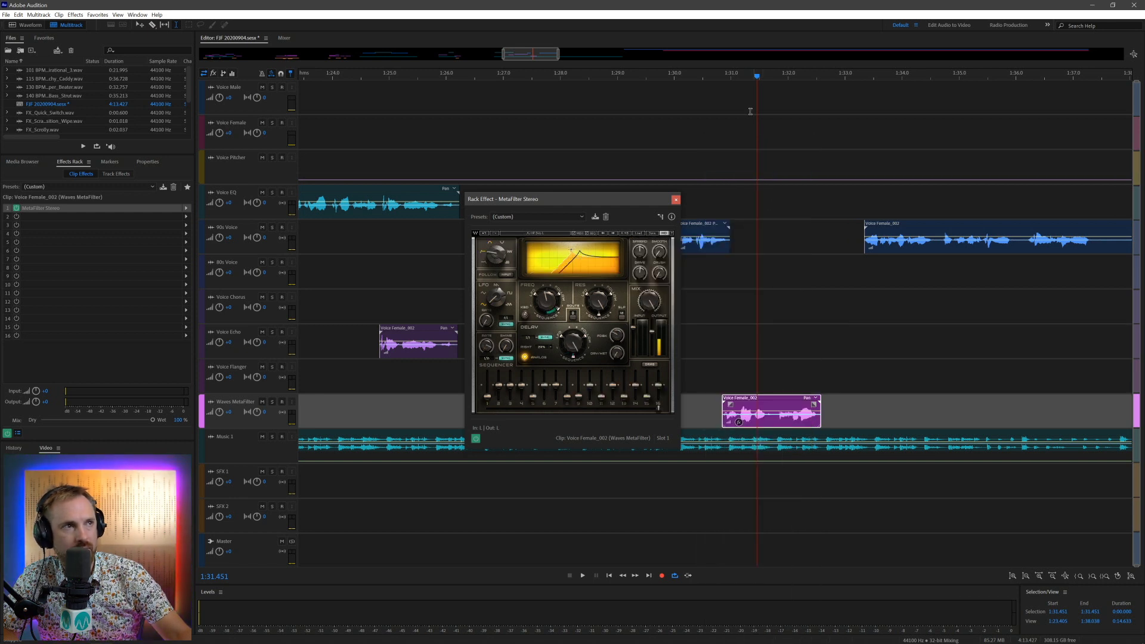
left_click(720, 78)
key("space")
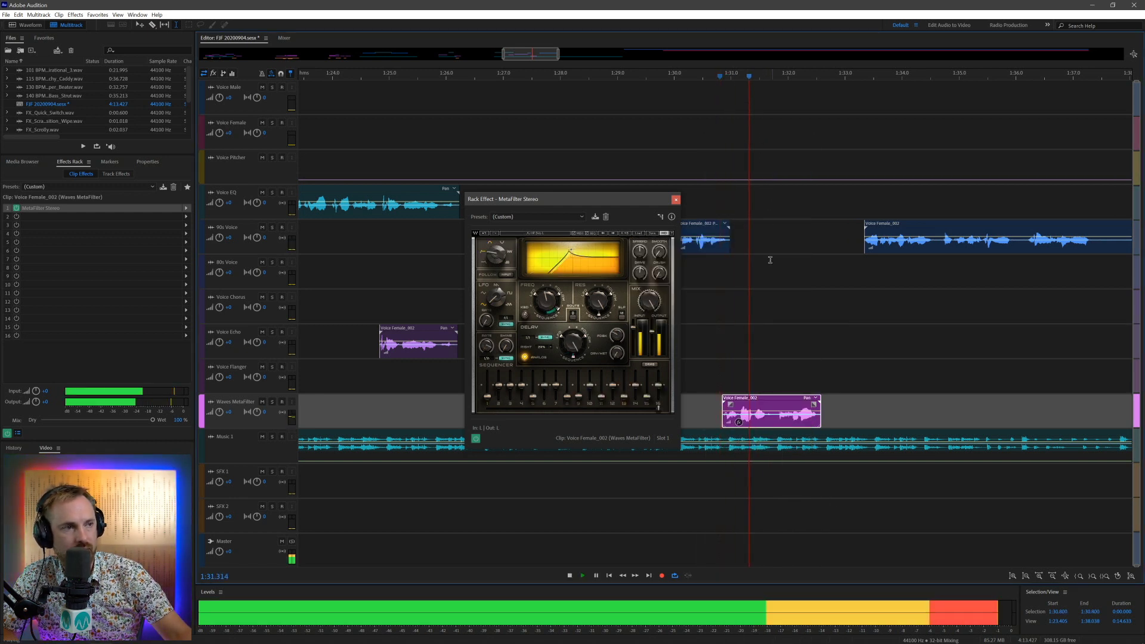
key("space")
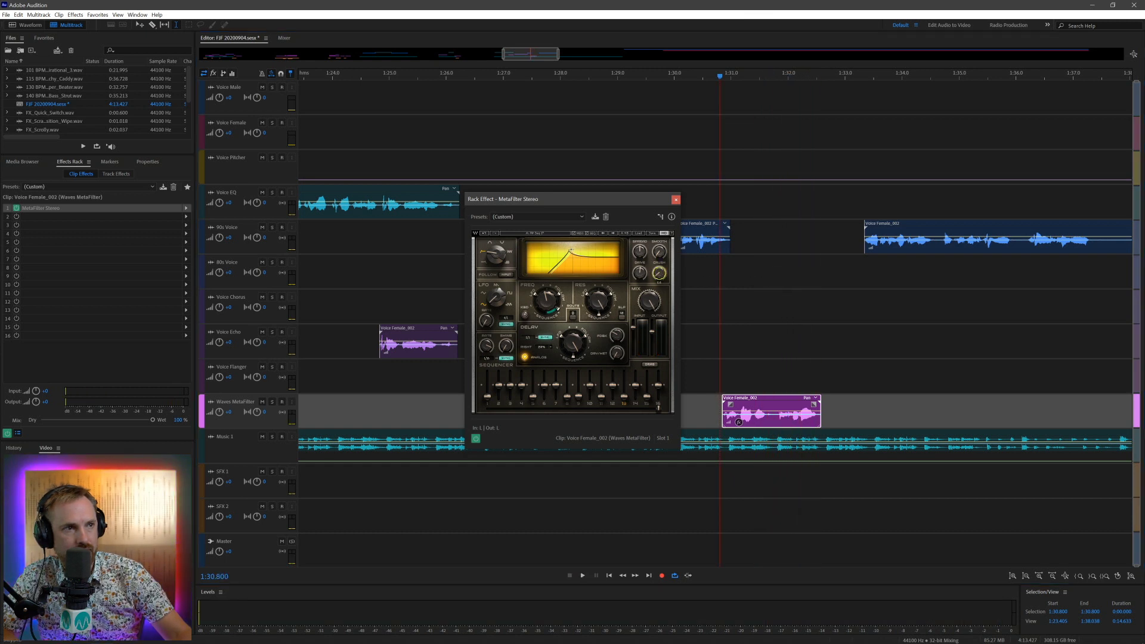
key("space")
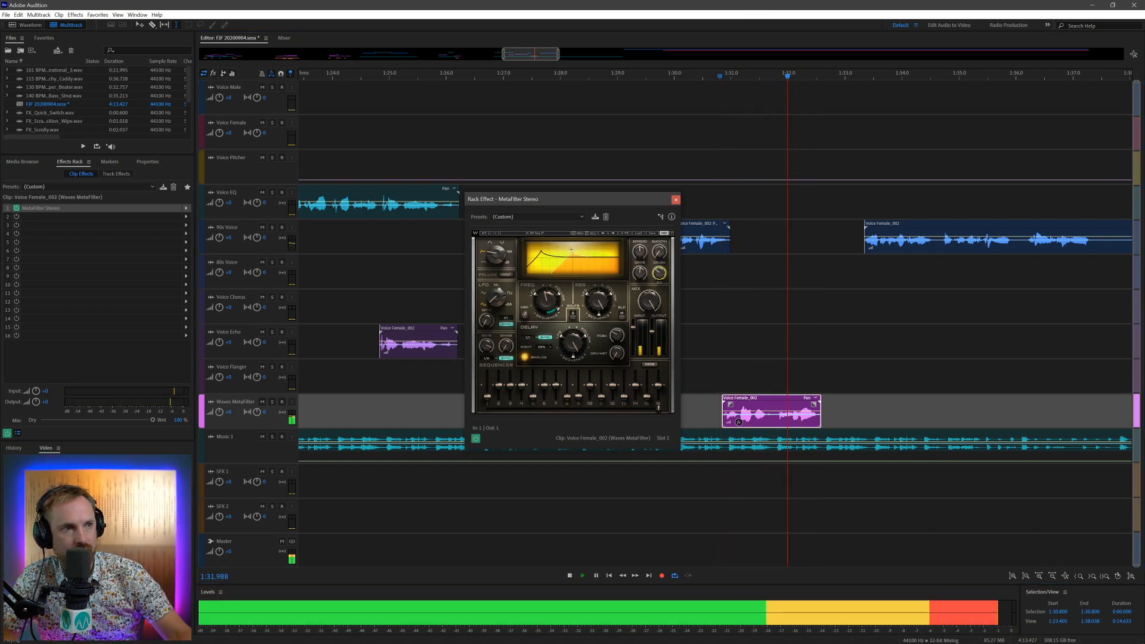
key("space")
key("space")
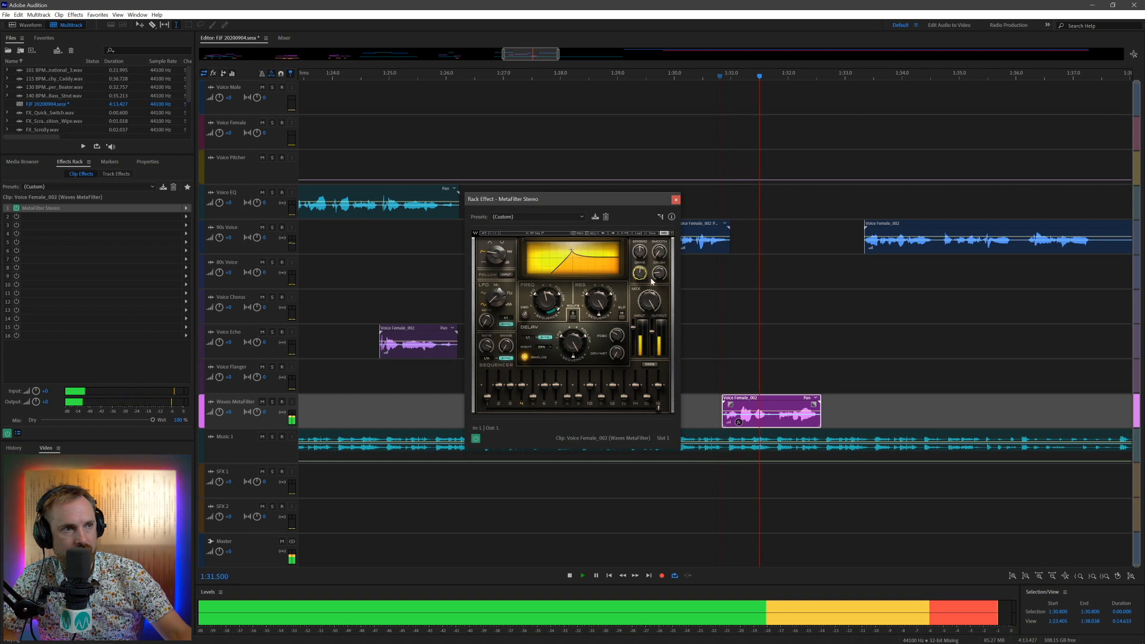
key("space")
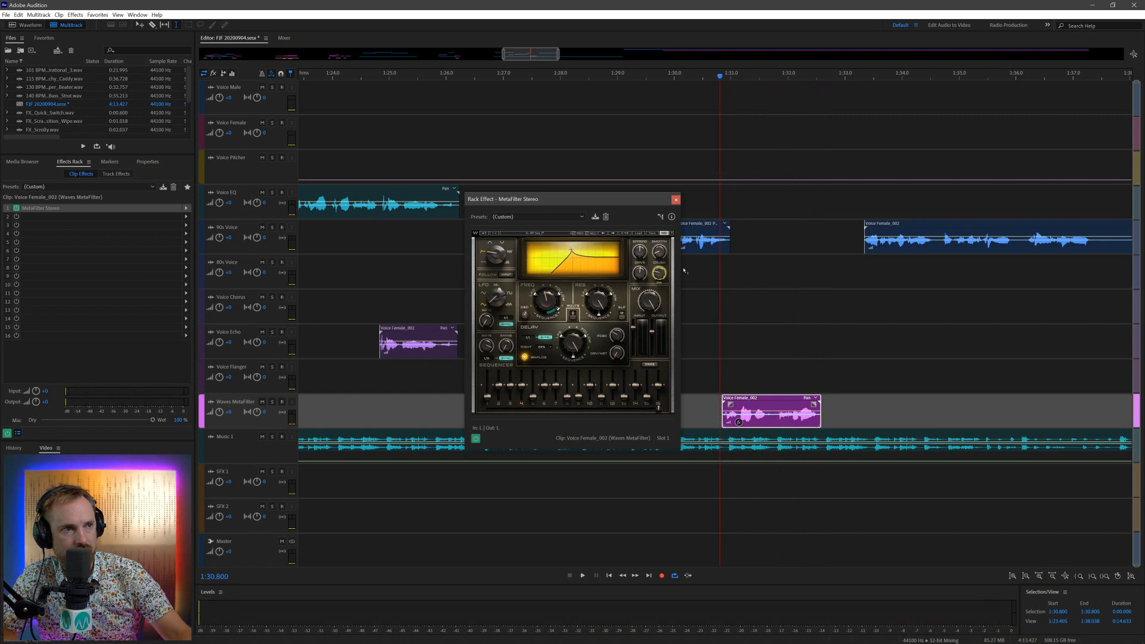
key("space")
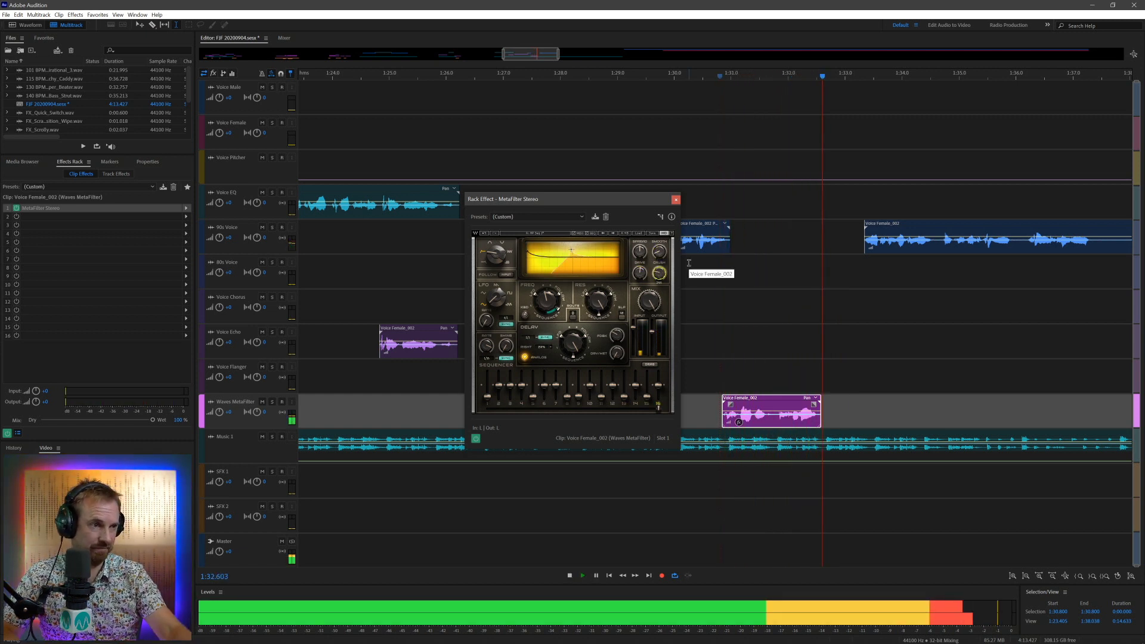
key("space")
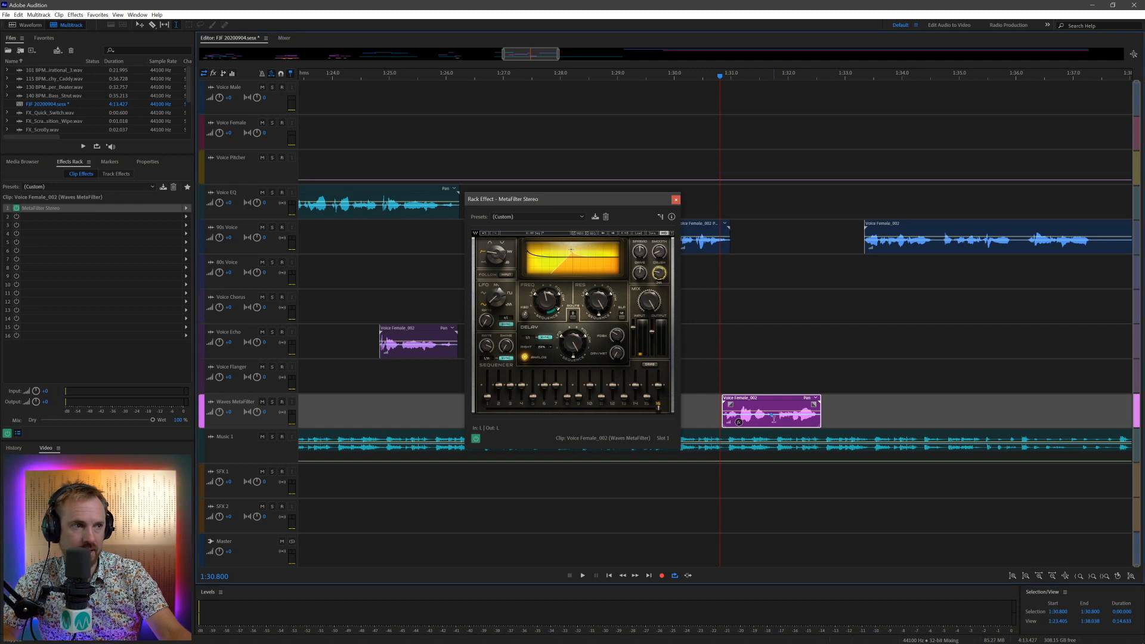
Step: Split the Waves MetaFilter clip at about 1:31.75, shift its first part to start at about 1:30.9, and play the overlap
key("ctrl+k")
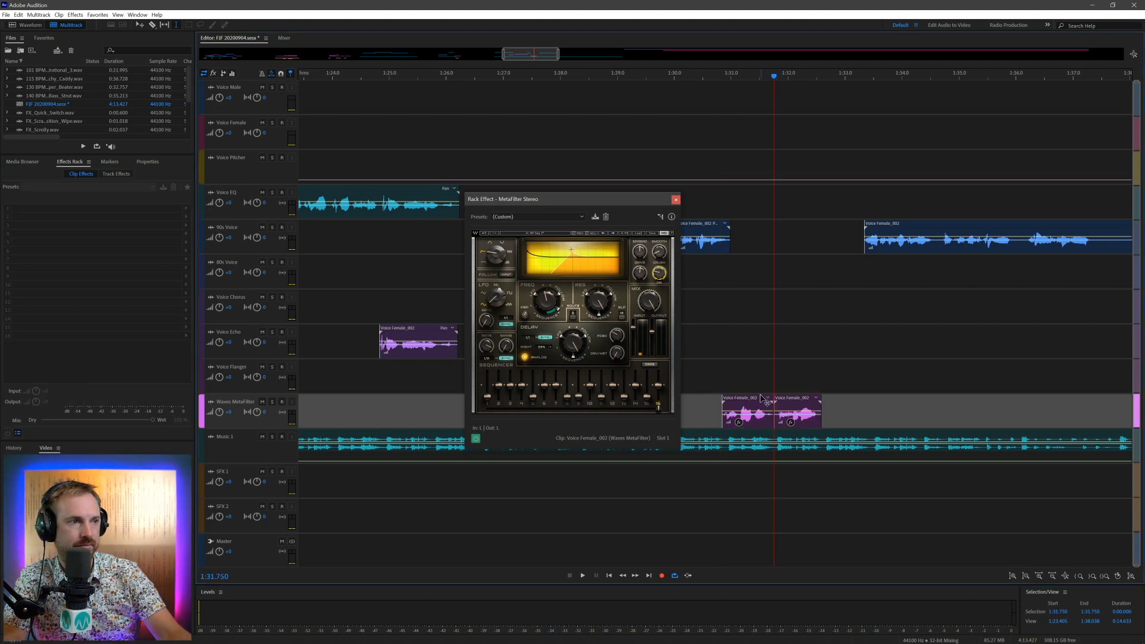
left_click_drag(734, 410, 739, 410)
left_click(737, 382)
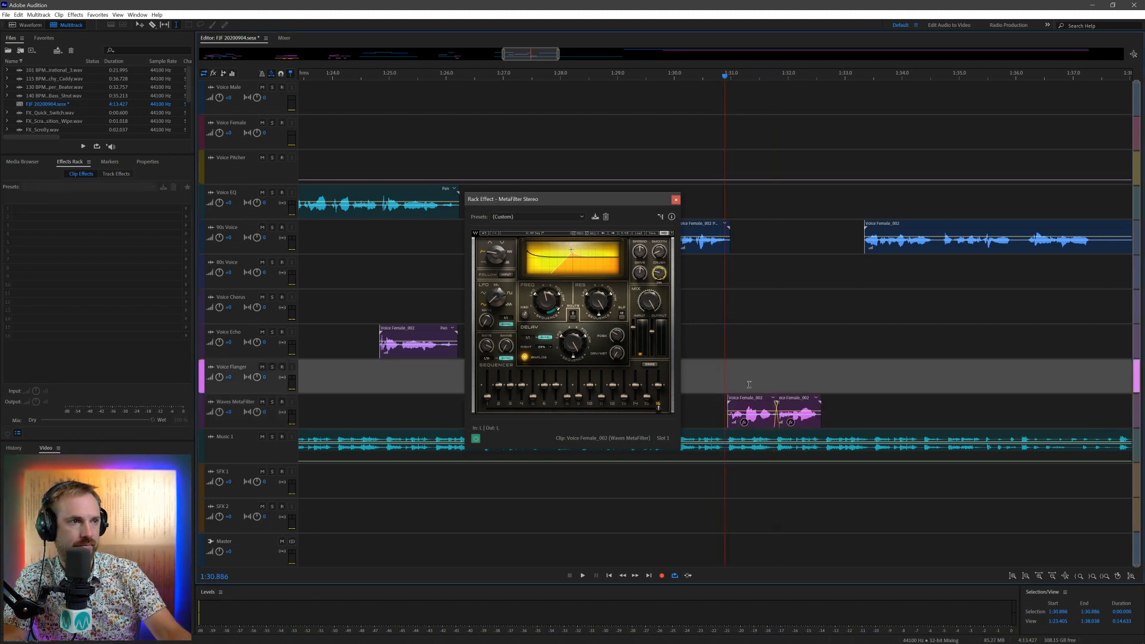
key("space")
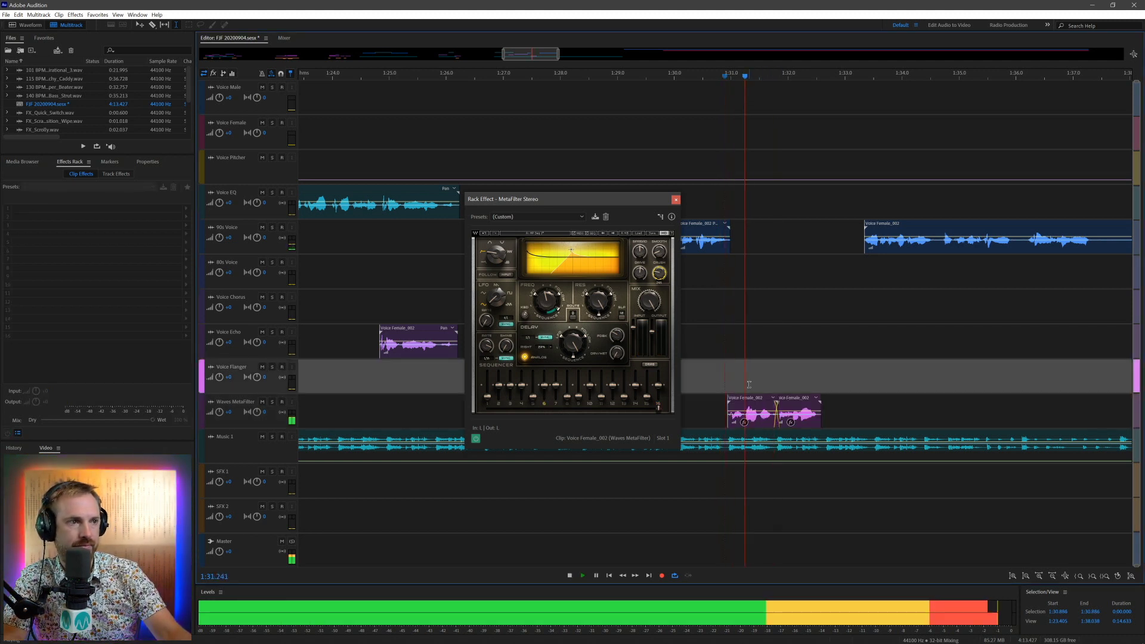
key("space")
Step: Move the first Waves MetaFilter clip earlier to start at about 1:30.75 and play it from about 1:30.6
left_click_drag(727, 416, 717, 416)
left_click(710, 381)
key("space")
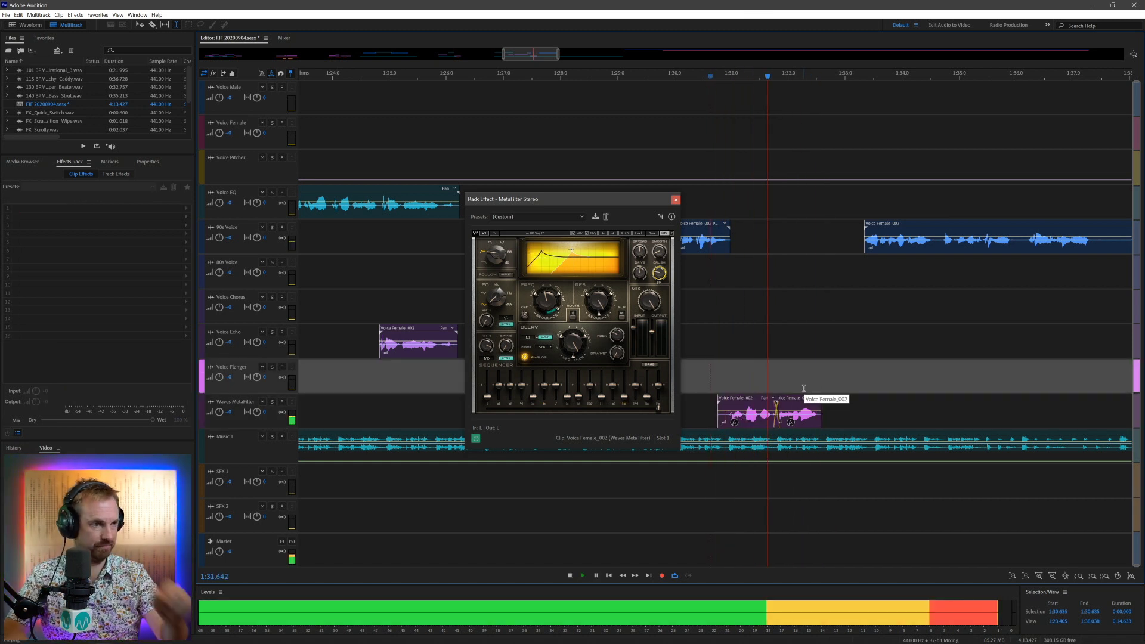
key("space")
Step: Move the last 90s Voice clip earlier to start at about 1:32.6, playing the transition to judge the spacing
left_click_drag(876, 231, 828, 227)
left_click(789, 226)
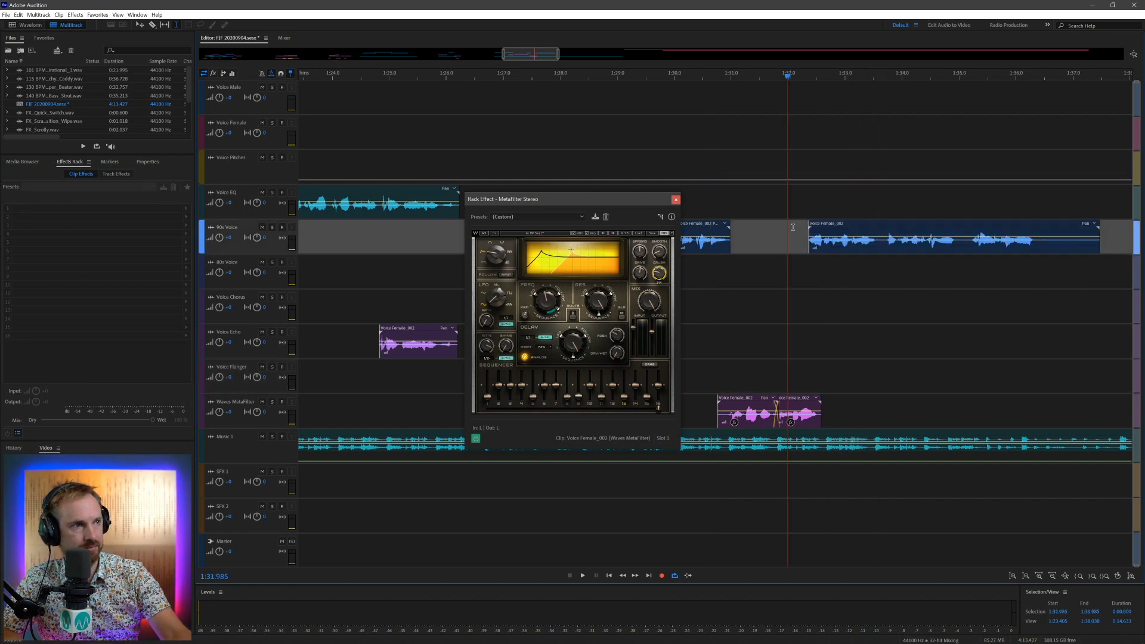
key("space")
key("space")
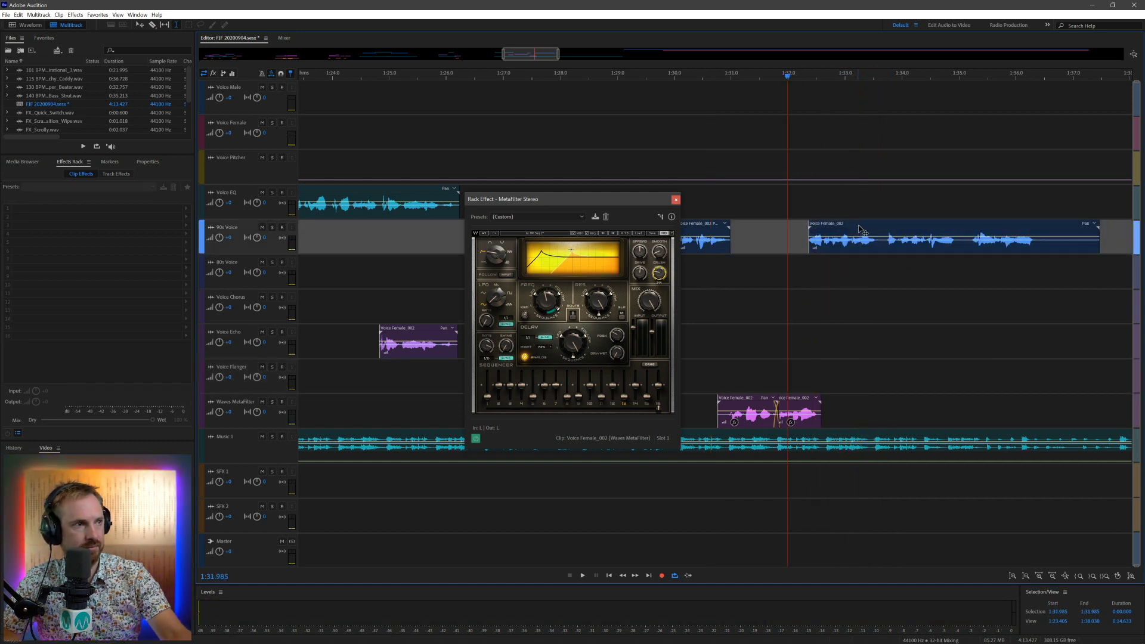
left_click_drag(862, 227, 876, 227)
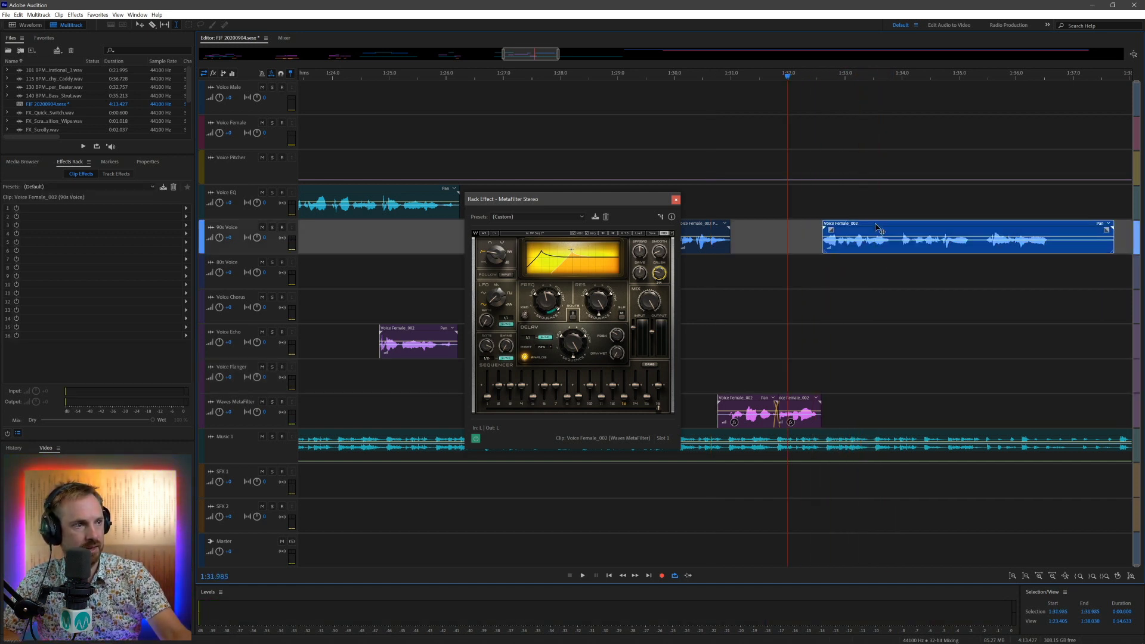
Step: Preview rewind effects, place FX_Drum_Rewind.wav on SFX 1 at about 1:31.8, and play it with the voice clips
left_click(38, 162)
left_click(55, 247)
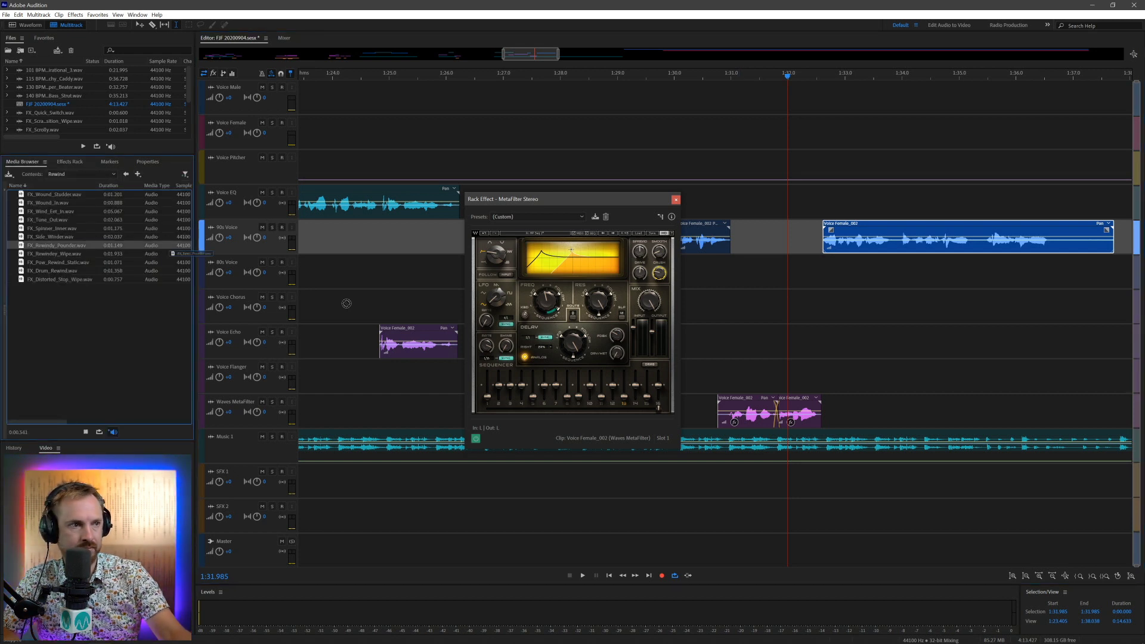
left_click(65, 272)
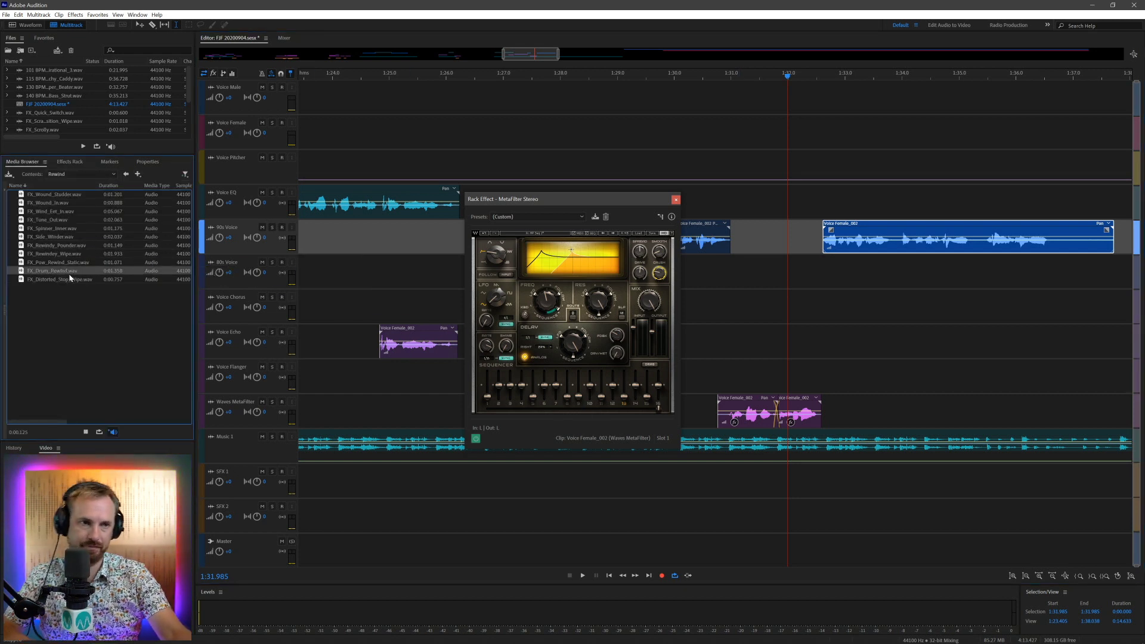
left_click_drag(558, 477, 795, 472)
left_click(762, 490)
key("space")
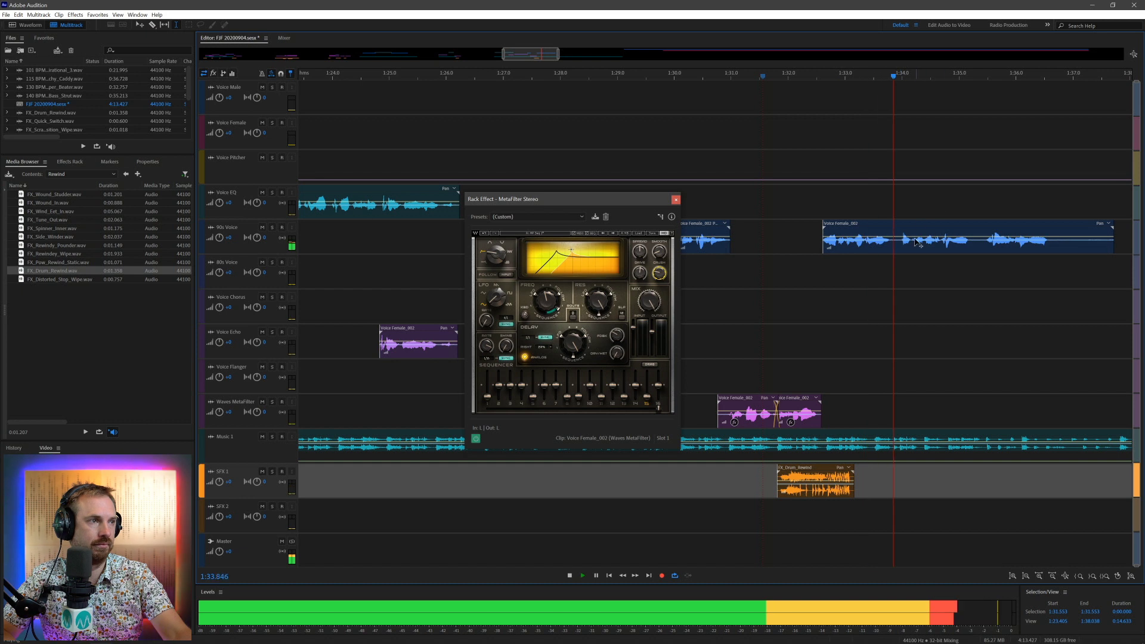
key("space")
Step: Cut the last 90s Voice clip at about 1:33.8, leaving a short gap before the remaining part
left_click(891, 250)
key("ctrl+k")
left_click(921, 241)
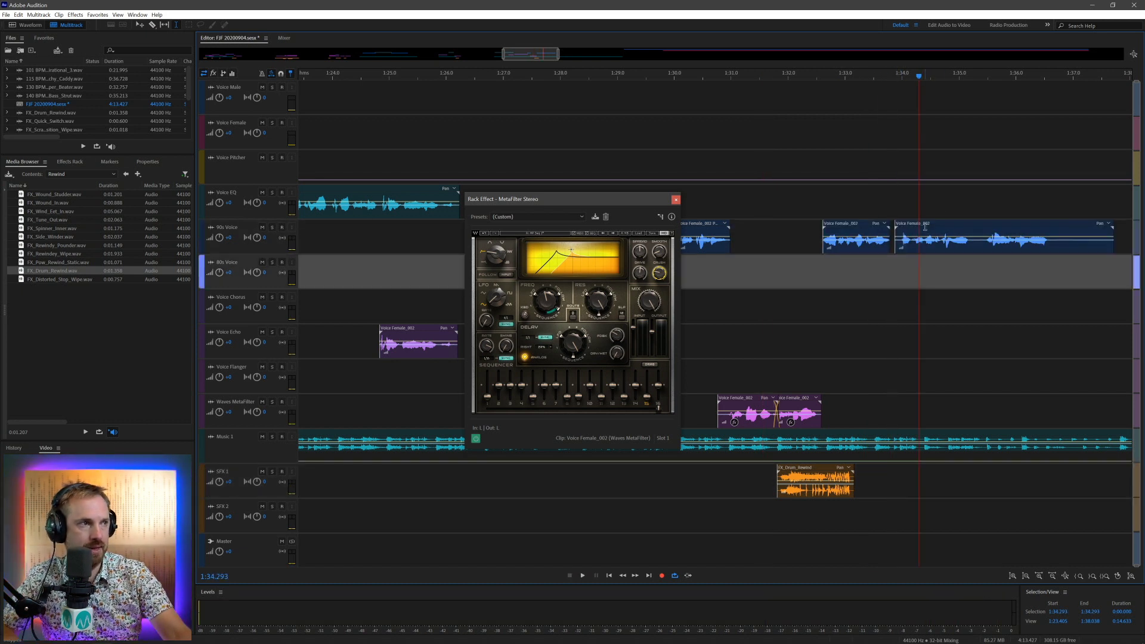
Step: Move the last 90s Voice clip to the Voice Chorus track, starting at about 1:33.6, and play it from there
left_click_drag(921, 242, 908, 316)
left_click(878, 272)
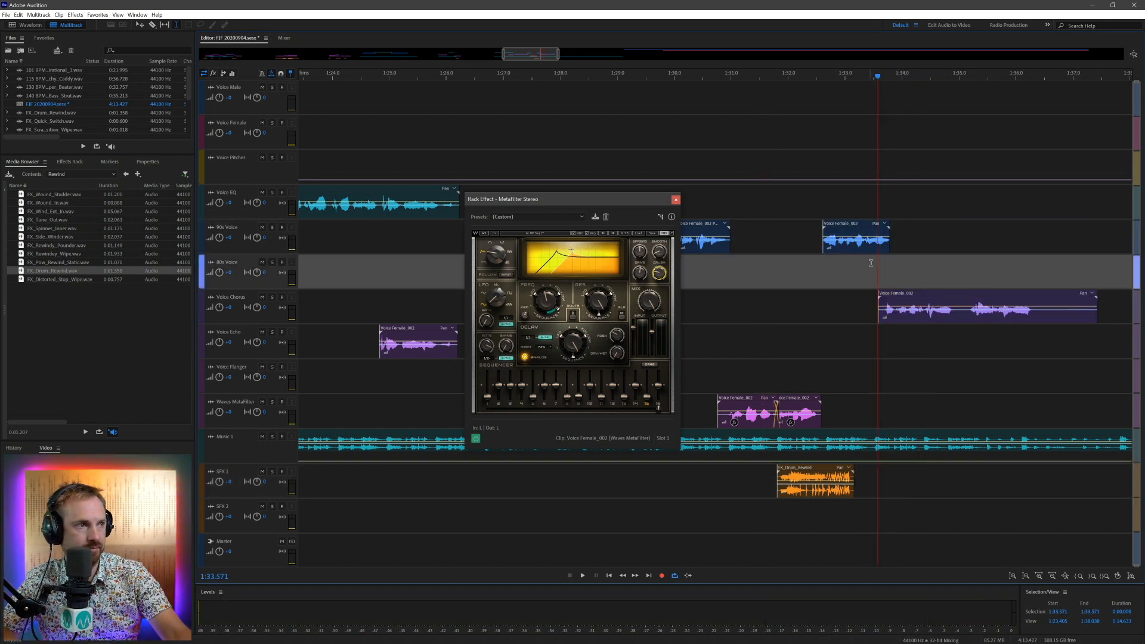
key("space")
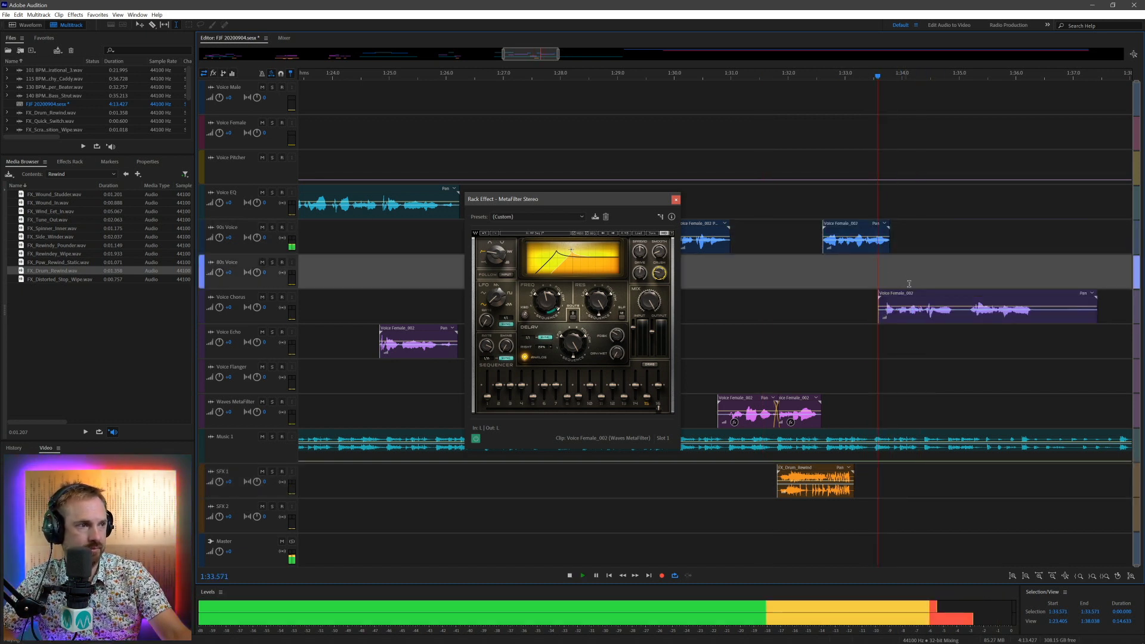
key("space")
Step: Cut the pause at about 1:35 out of the new Voice Chorus clip and play the second part
left_click(954, 316)
key("ctrl+k")
left_click(942, 353)
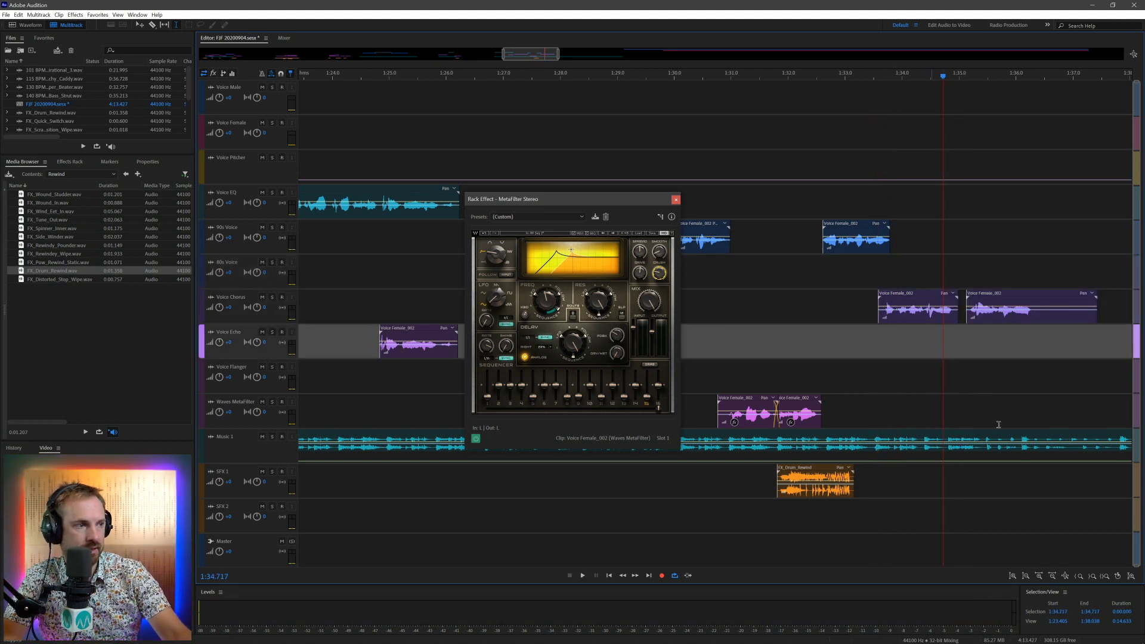
key("space")
key("space")
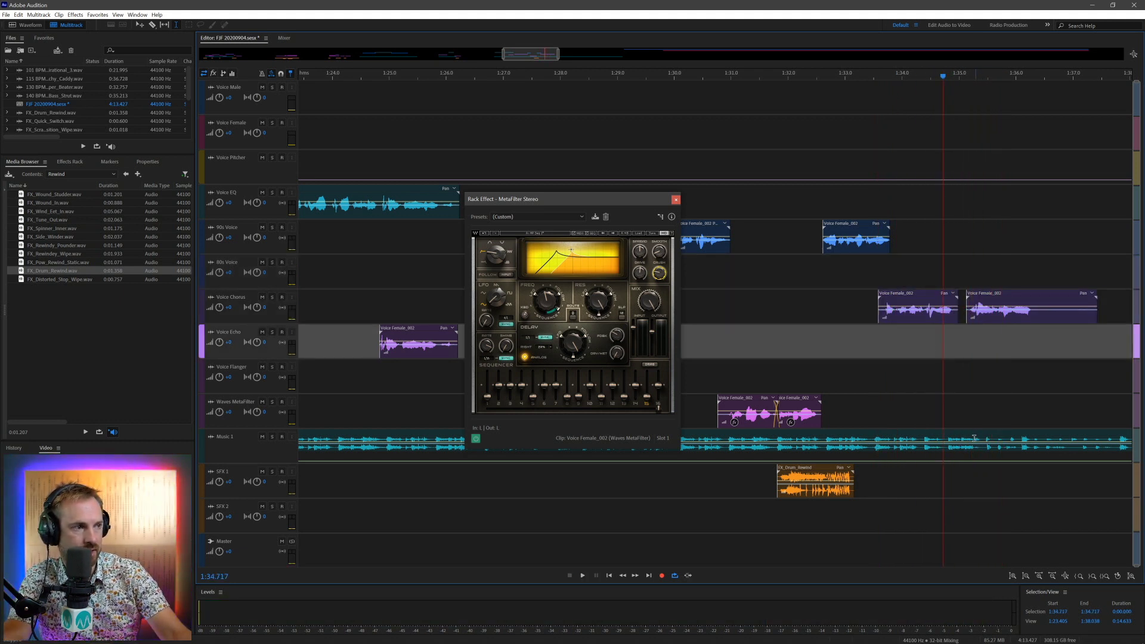
Step: End the 140 BPM music bed at about 1:35.3 by deleting everything after it, and close the MetaFilter window
left_click_drag(974, 437, 1023, 437)
scroll(1011, 406, "up", 2)
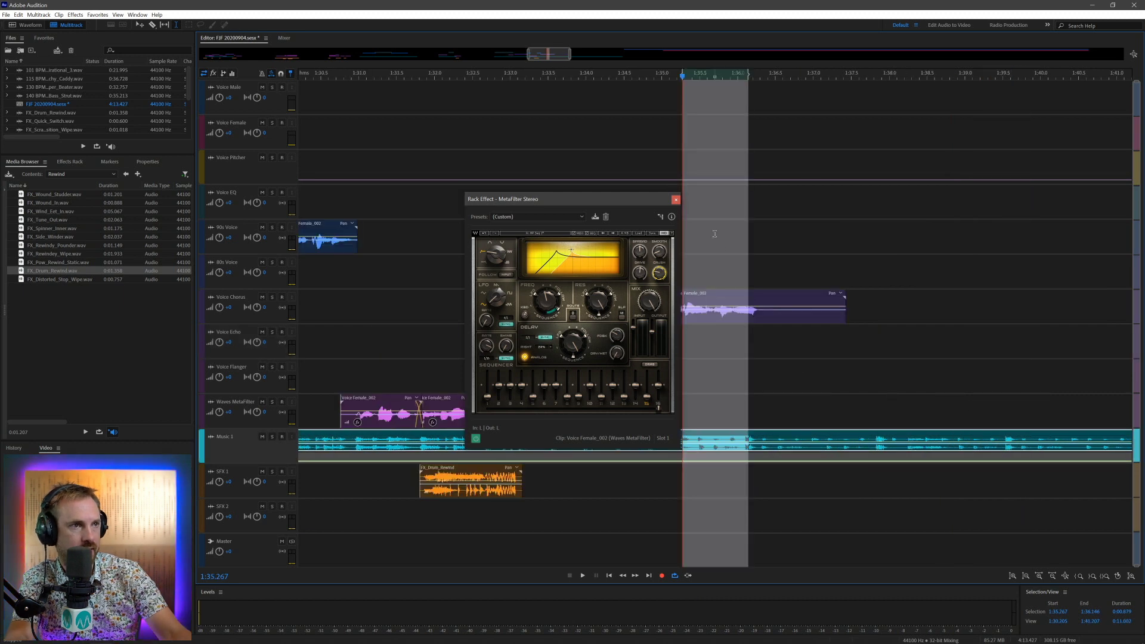
key("Delete")
left_click(676, 199)
left_click(744, 416)
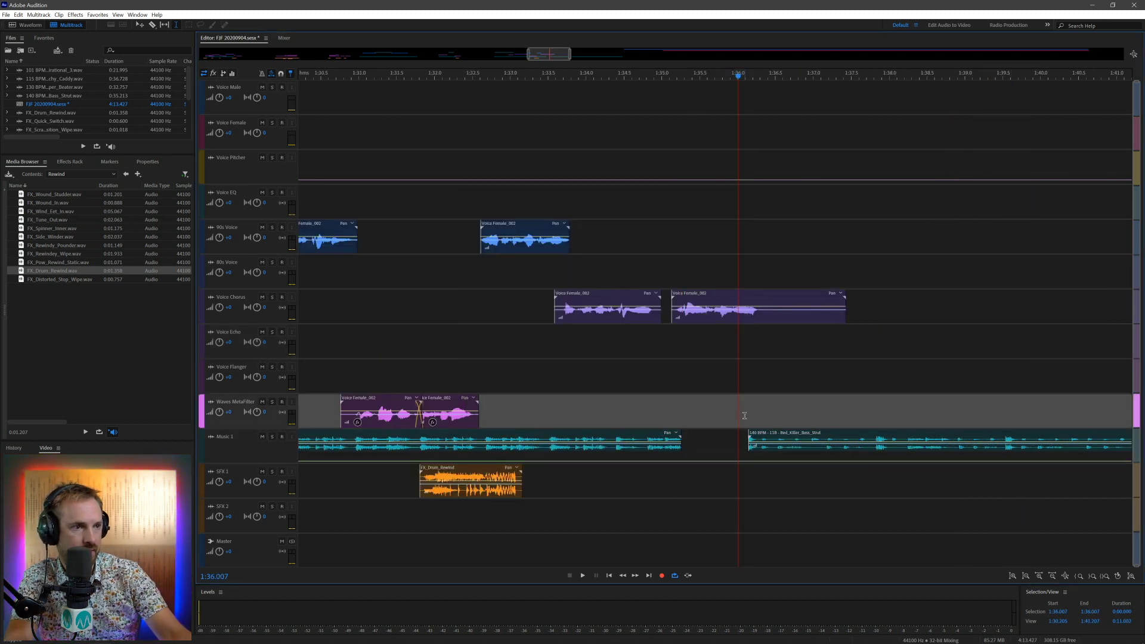
left_click(768, 436)
key("Delete")
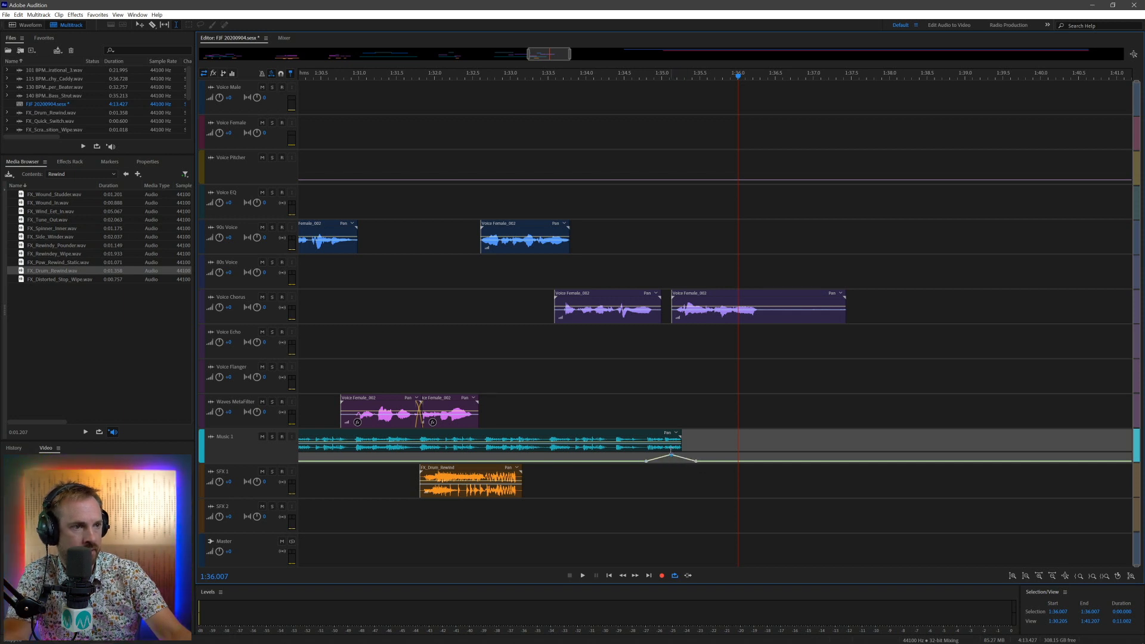
Step: Play the ending from about 1:34.5 and trim the last Voice Chorus clip's tail off at about 1:36.4
left_click(622, 363)
key("space")
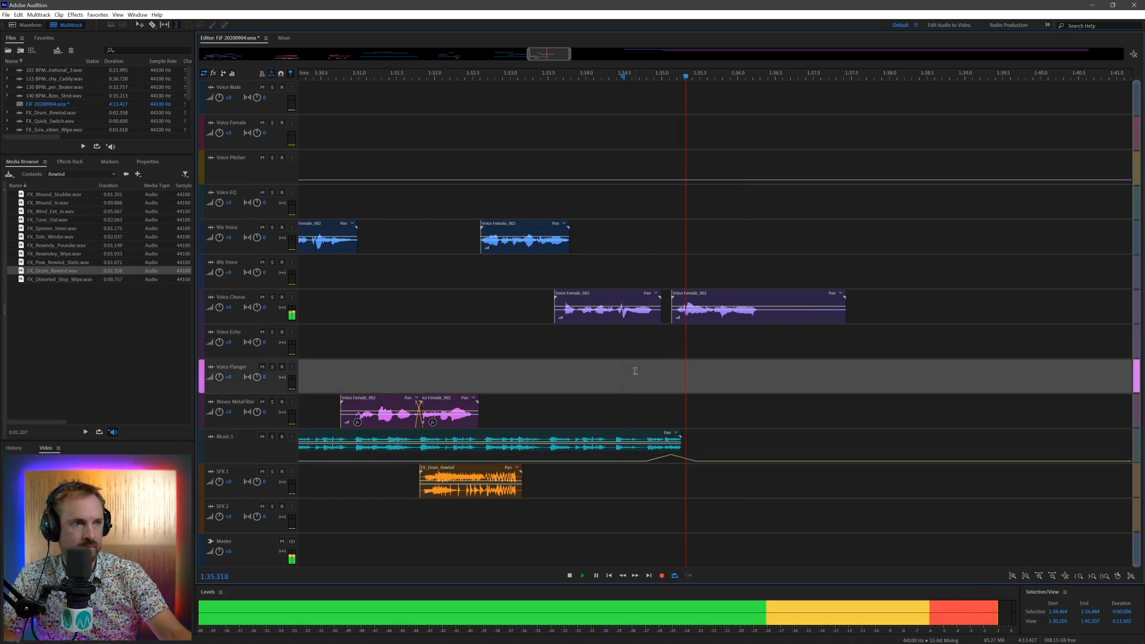
key("space")
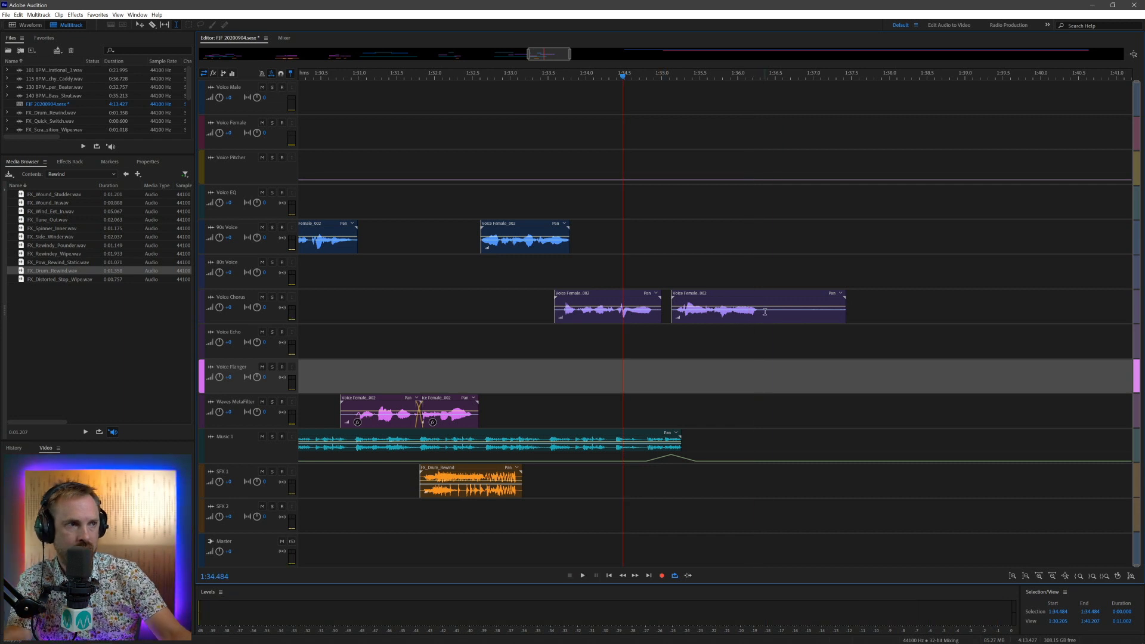
left_click_drag(764, 312, 918, 307)
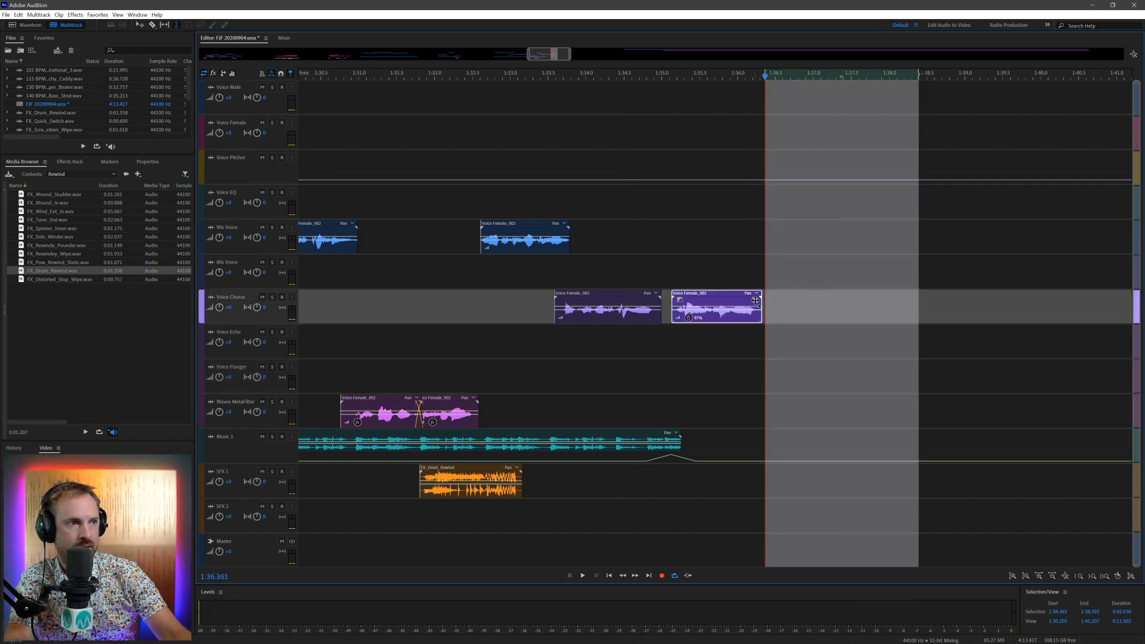
Step: Remove the section between about 2:12 and 2:18 from the Voice Male clip
key("backslash")
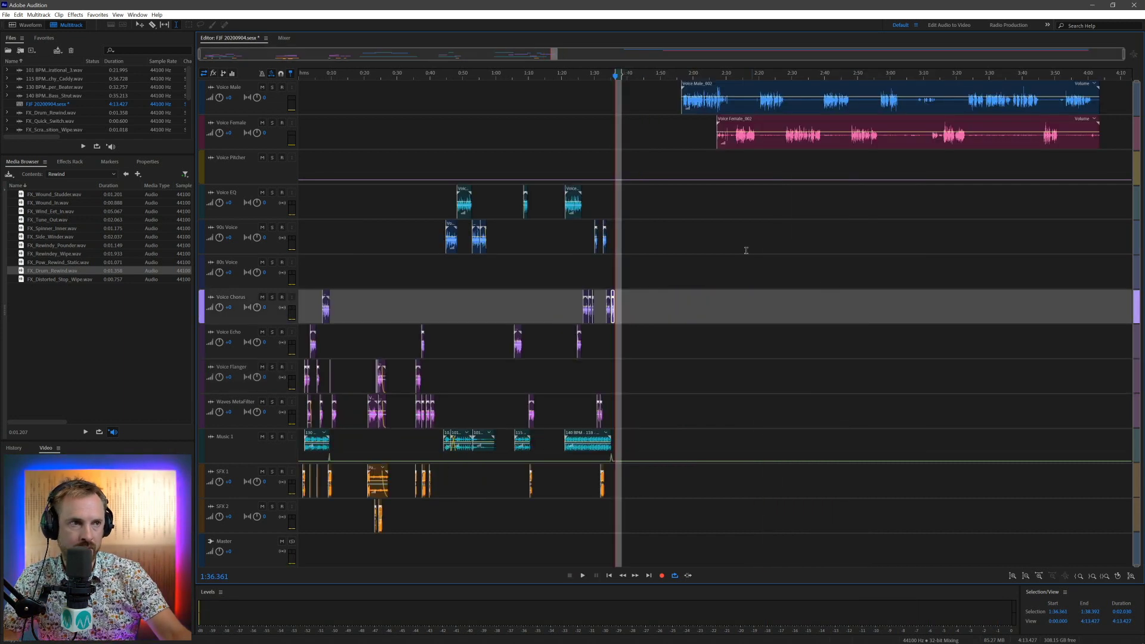
left_click_drag(732, 101, 753, 101)
Step: Find the 130 BPM Bed_Count bed among the Rock music in Productions Library Vol.5 and place it on the music track at about 1:44
left_click(99, 172)
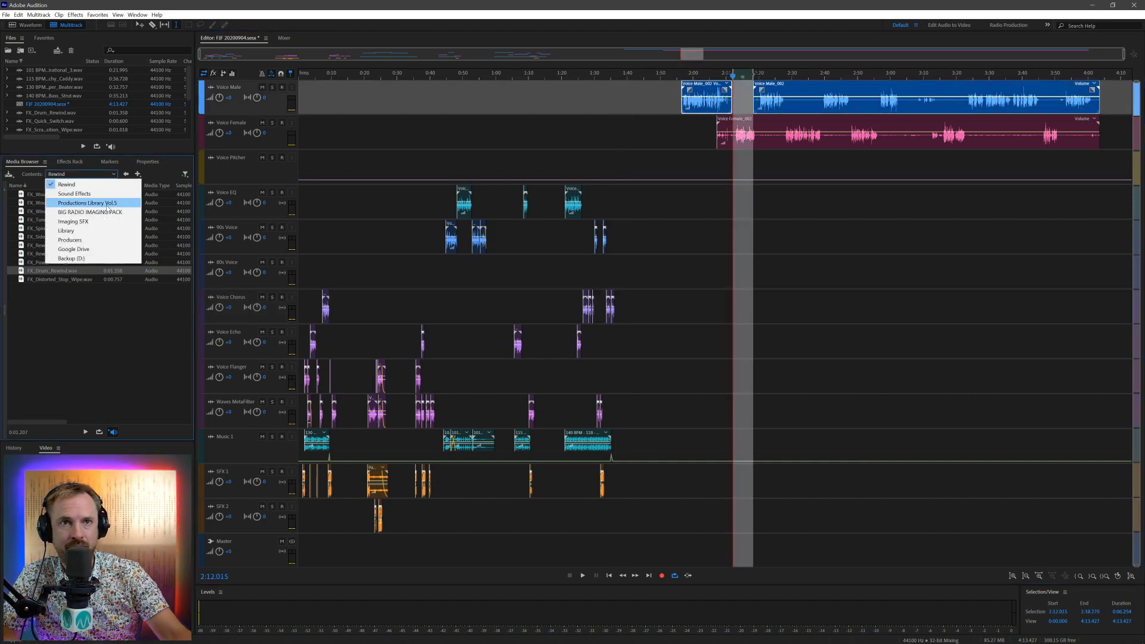
left_click(95, 204)
double_click(59, 205)
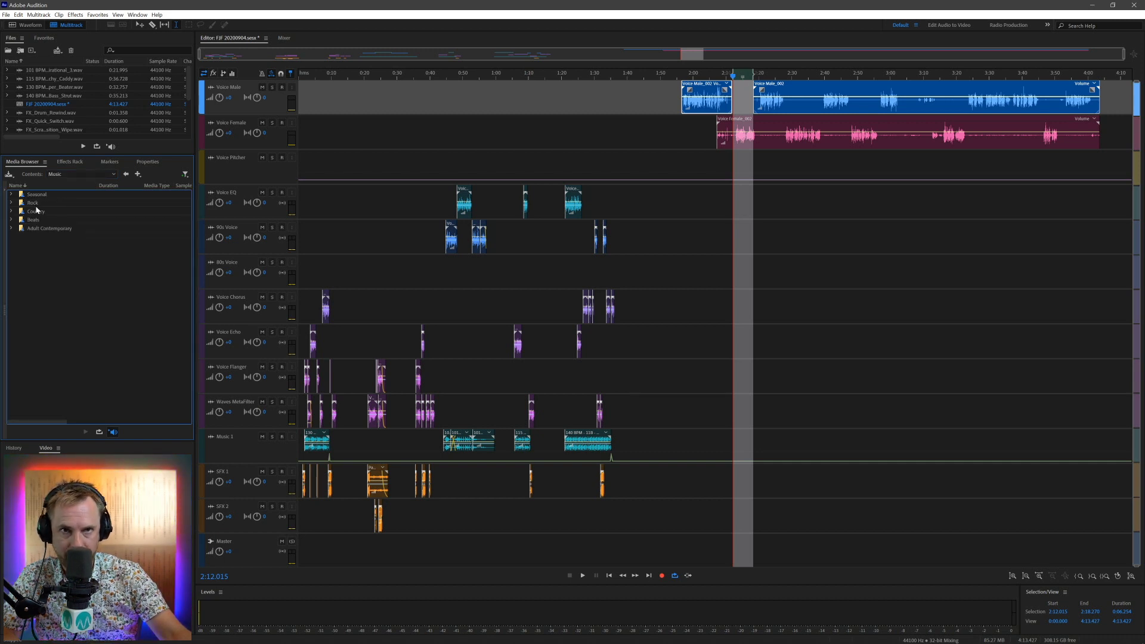
double_click(33, 204)
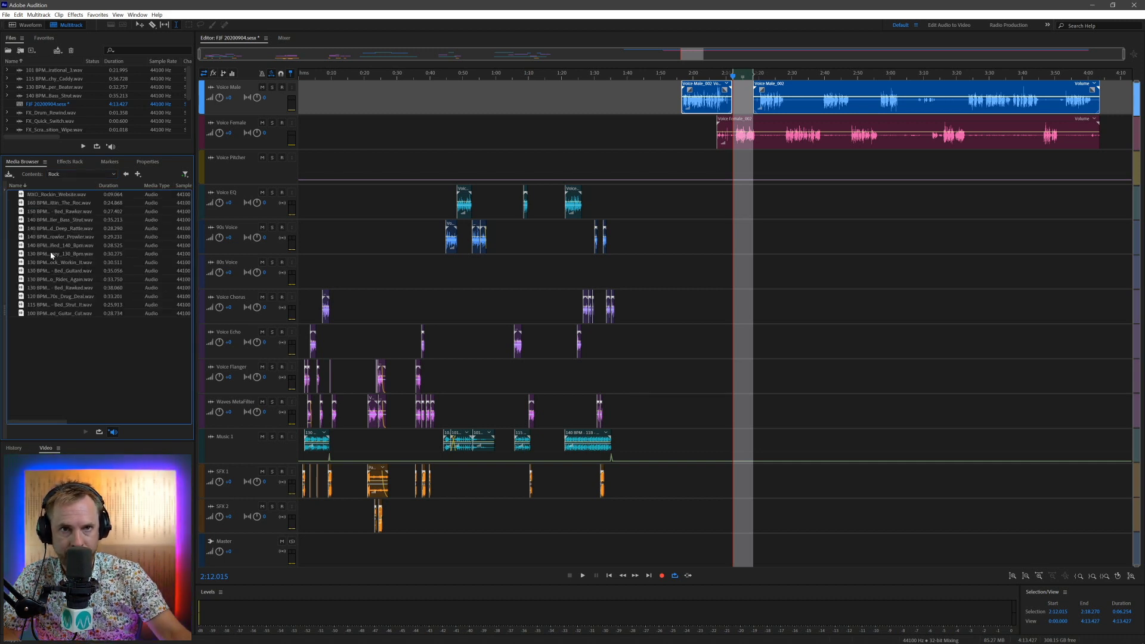
left_click(51, 255)
left_click_drag(926, 585, 643, 443)
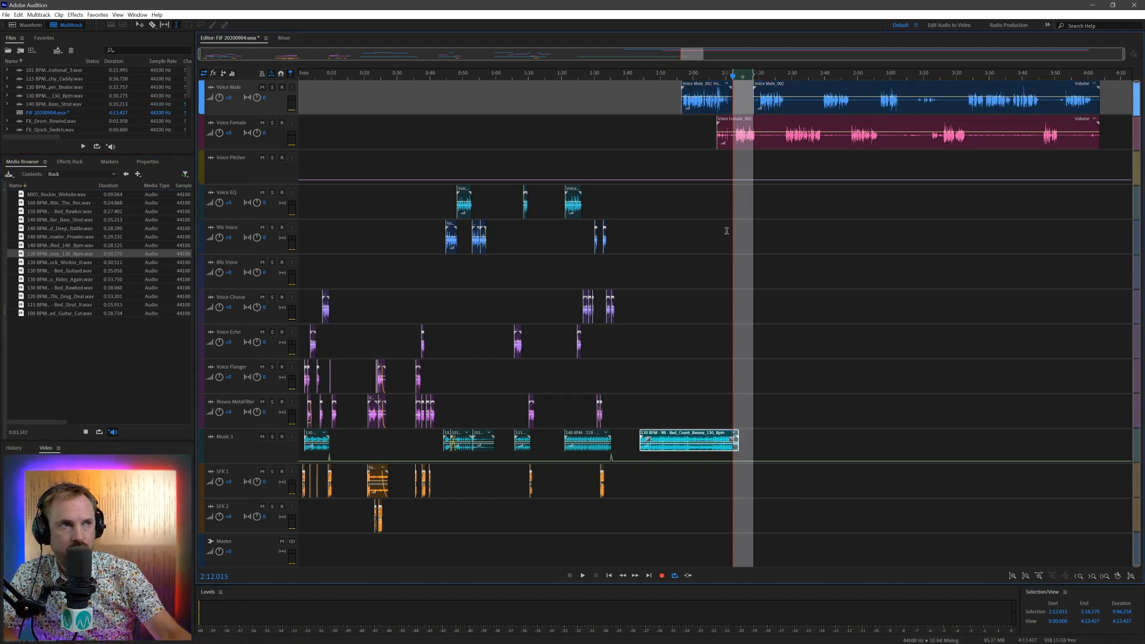
Step: Remove the opening of the Voice Female clip up to about 2:12
left_click(680, 154)
left_click_drag(733, 136, 694, 139)
left_click(702, 138)
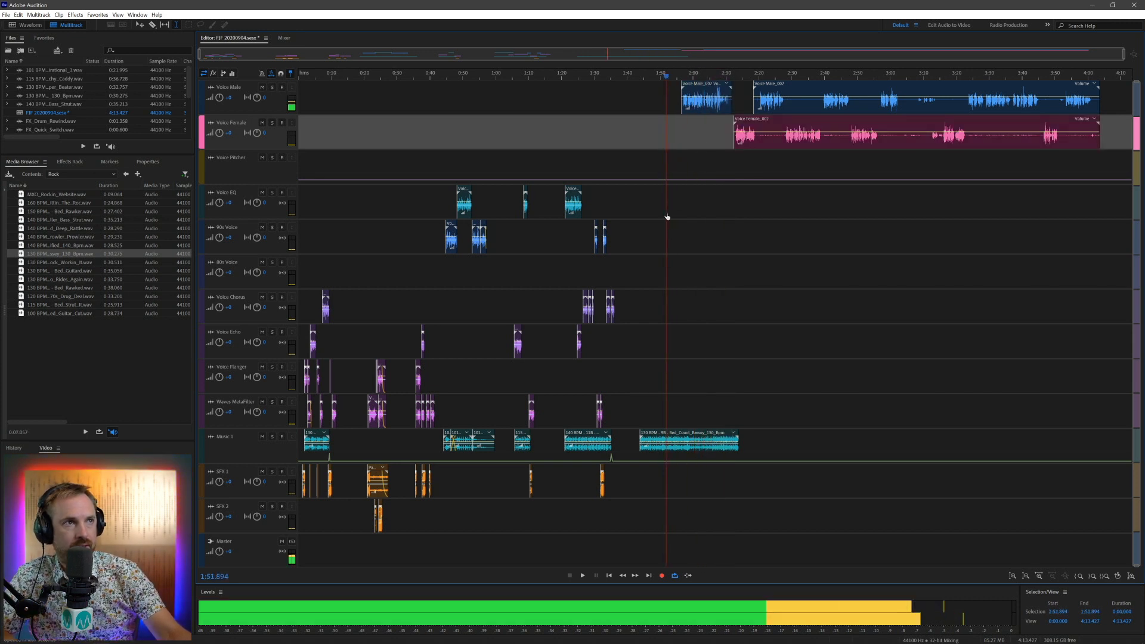
Step: Move the first Voice Male segment to Waves MetaFilter, trim its opening silence, and start it with the music bed at about 1:43.8
left_click_drag(685, 98, 652, 421)
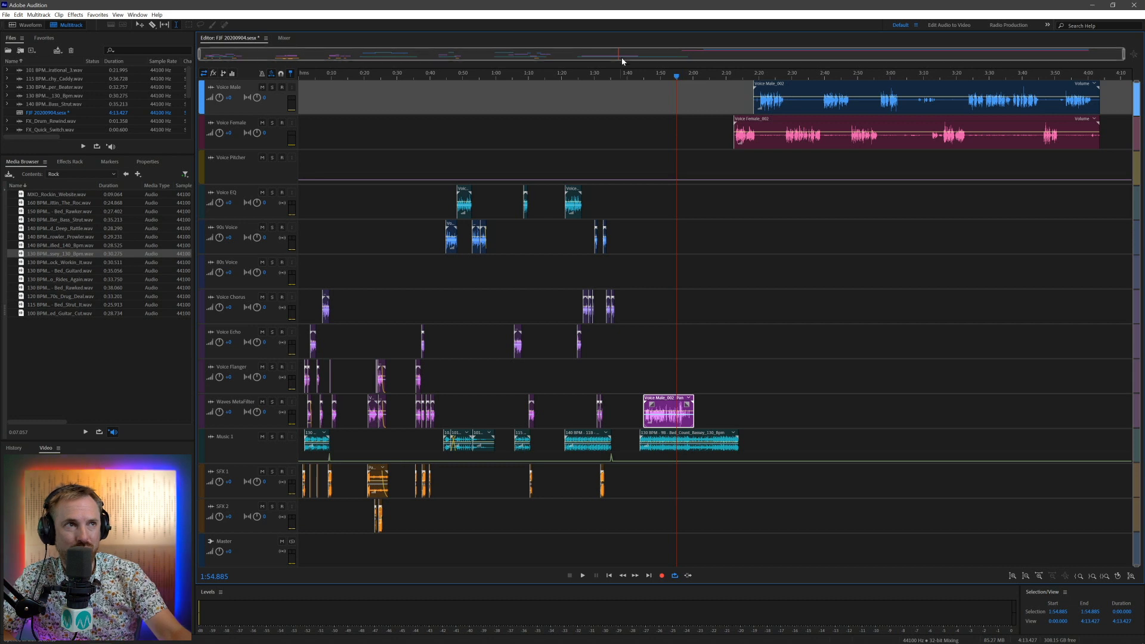
scroll(651, 70, "up", 5)
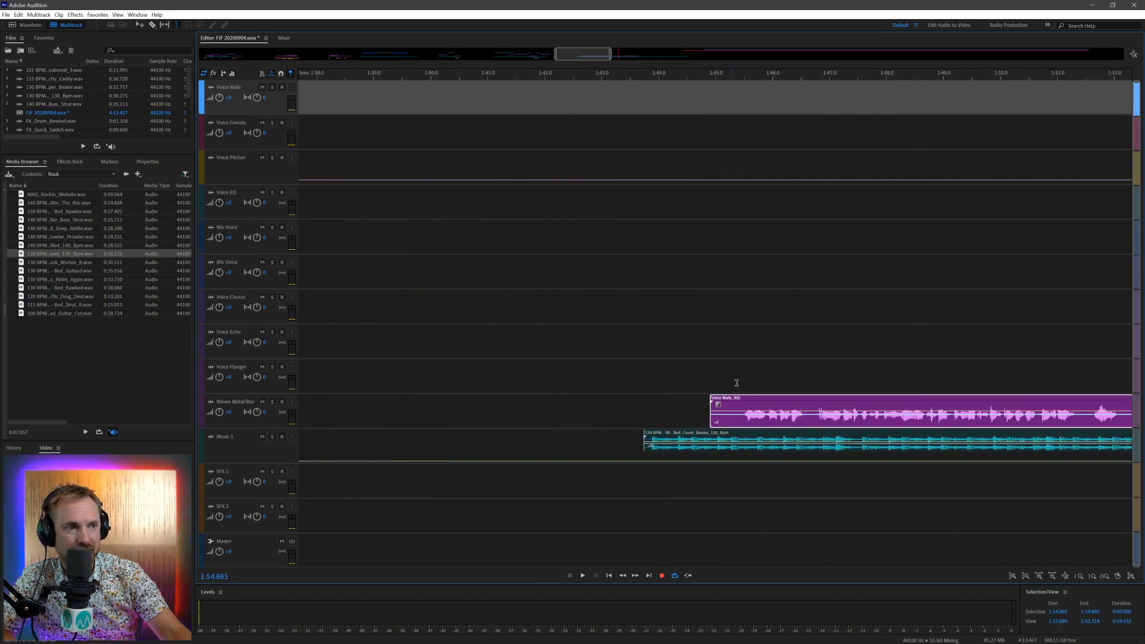
left_click_drag(765, 404, 596, 424)
key("Delete")
left_click(628, 376)
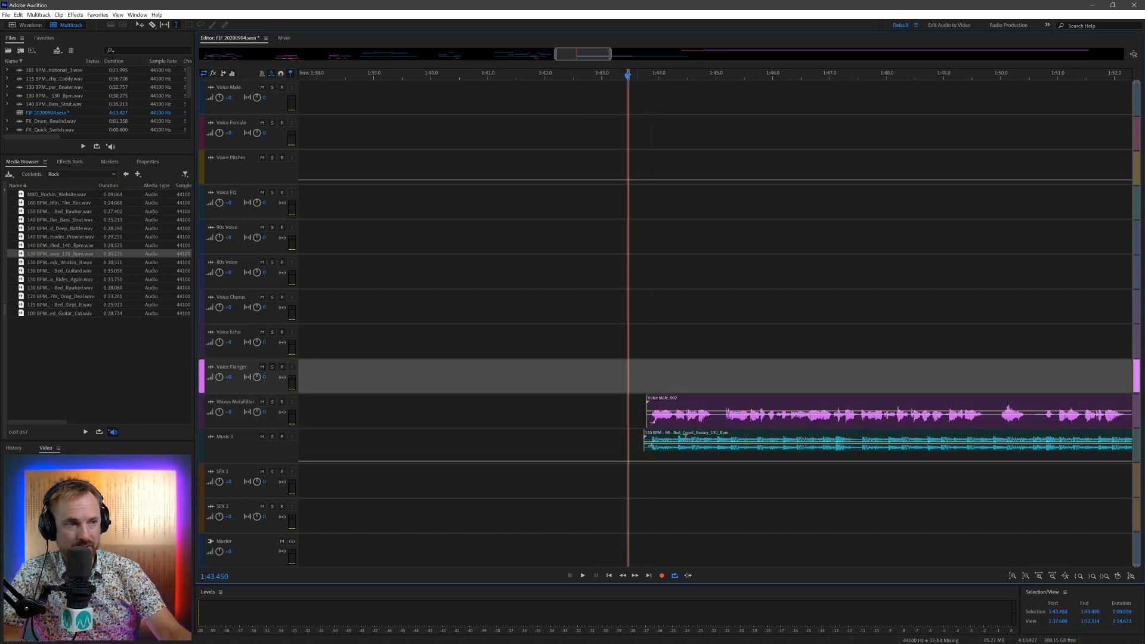
left_click(632, 372)
key("space")
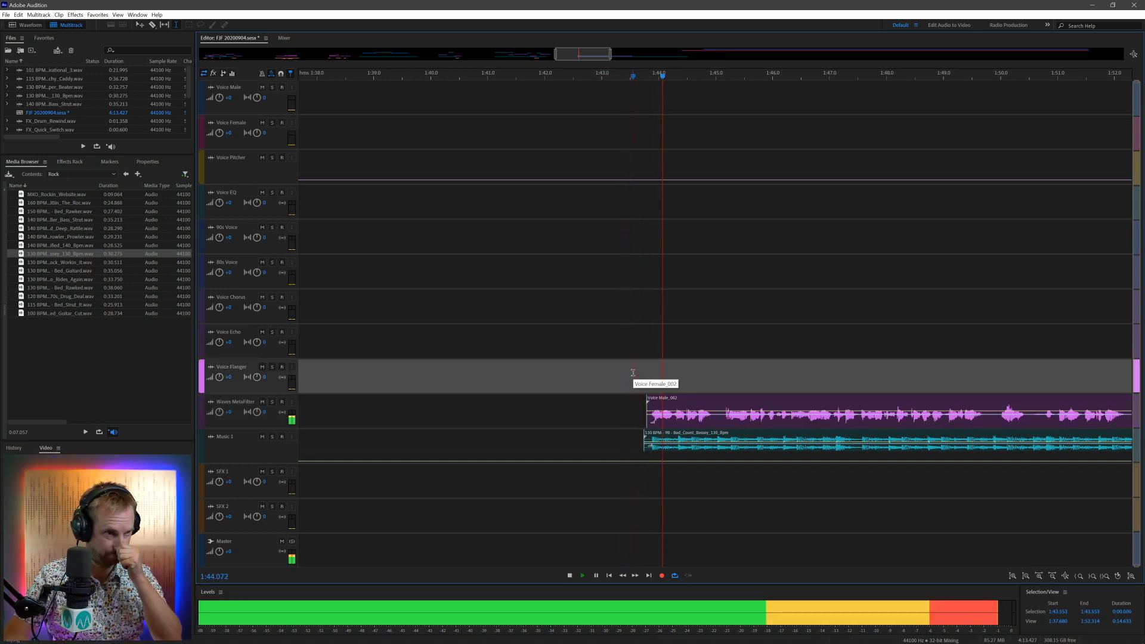
Step: Separate the first phrase of the Waves MetaFilter voice at about 1:45 and layer a copy on Voice Flanger from about 1:44.2
mouse_move(714, 374)
left_mouse_down()
mouse_move(744, 403)
mouse_move(746, 377)
mouse_move(749, 406)
mouse_move(697, 375)
mouse_move(711, 374)
left_mouse_up()
key("Delete")
left_click(630, 342)
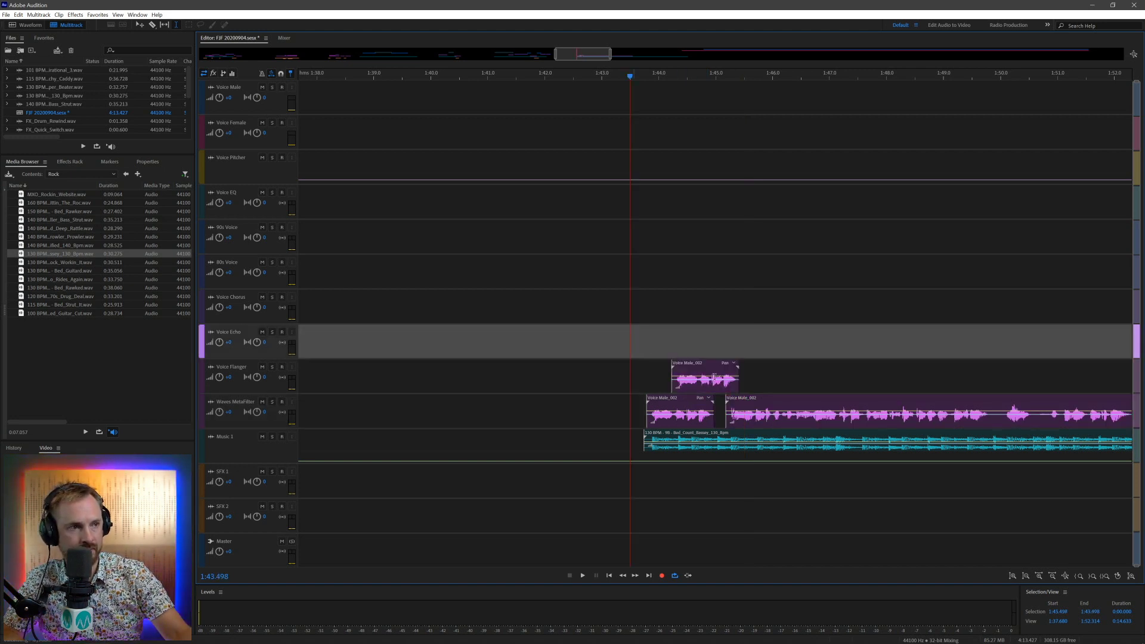
key("space")
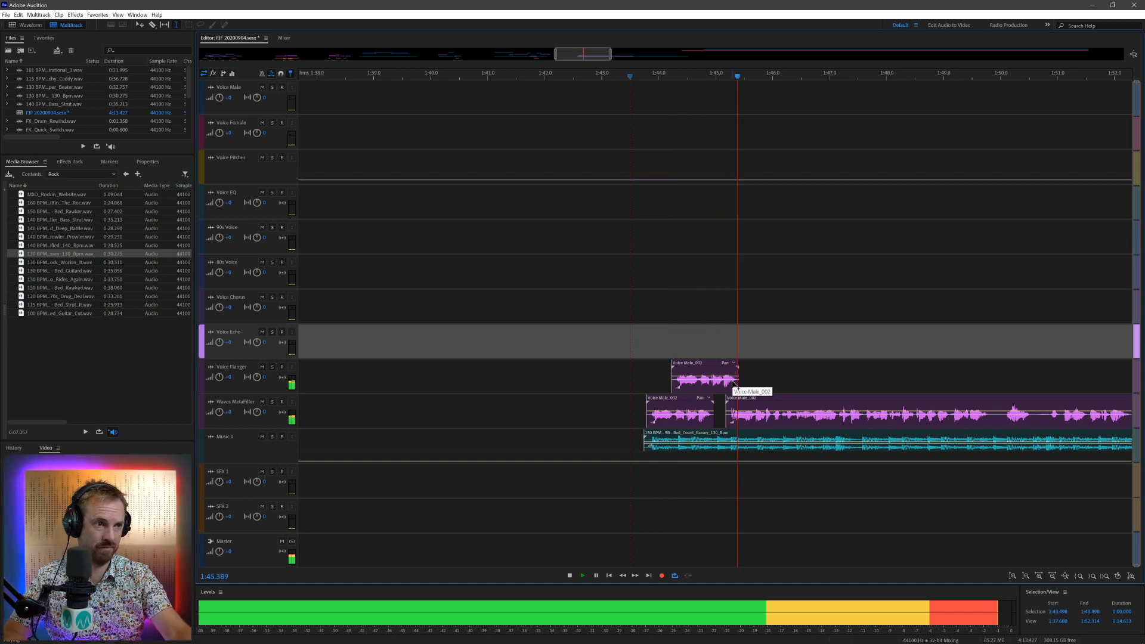
key("space")
Step: Add the Waves MetaFilter Stereo plug-in as a clip effect on the copied Voice Flanger phrase
left_click(701, 376)
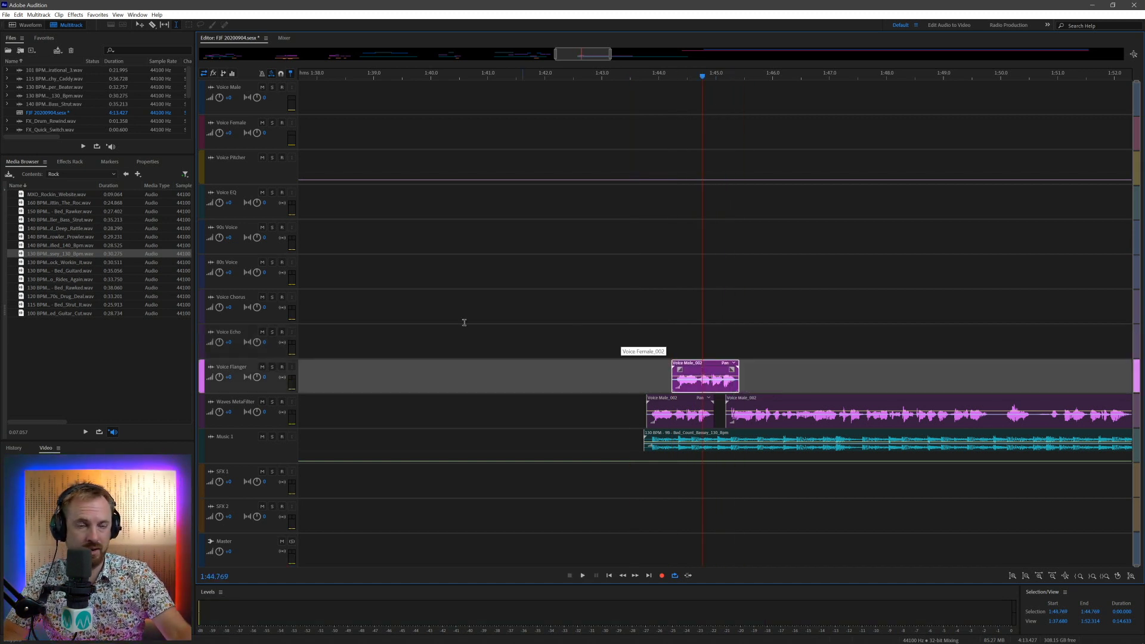
left_click(66, 163)
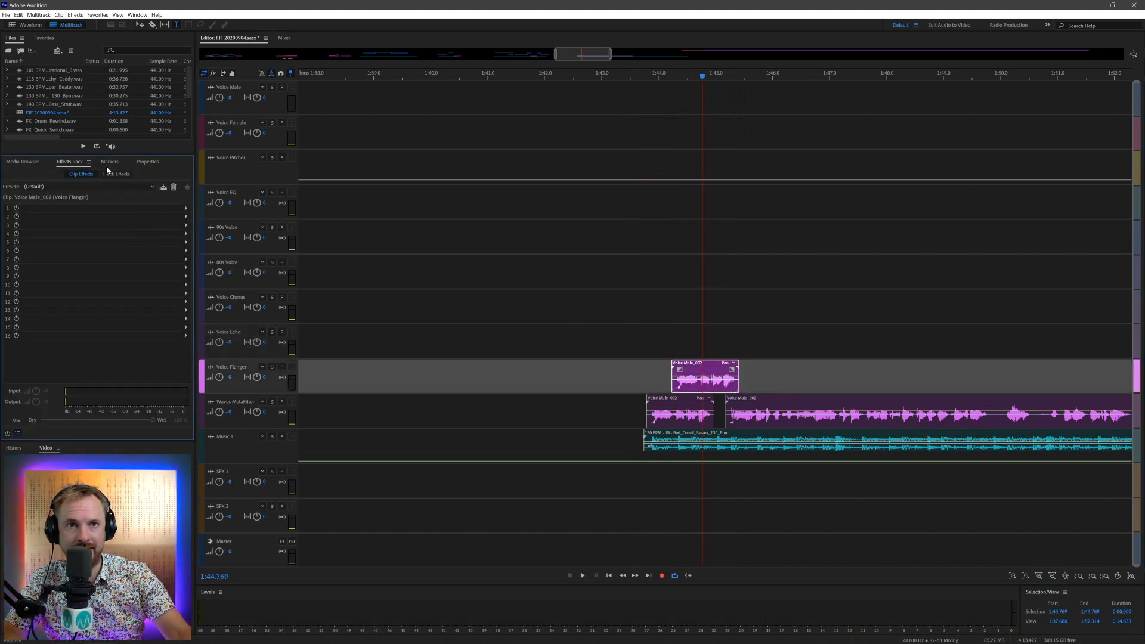
left_click(187, 208)
mouse_move(265, 332)
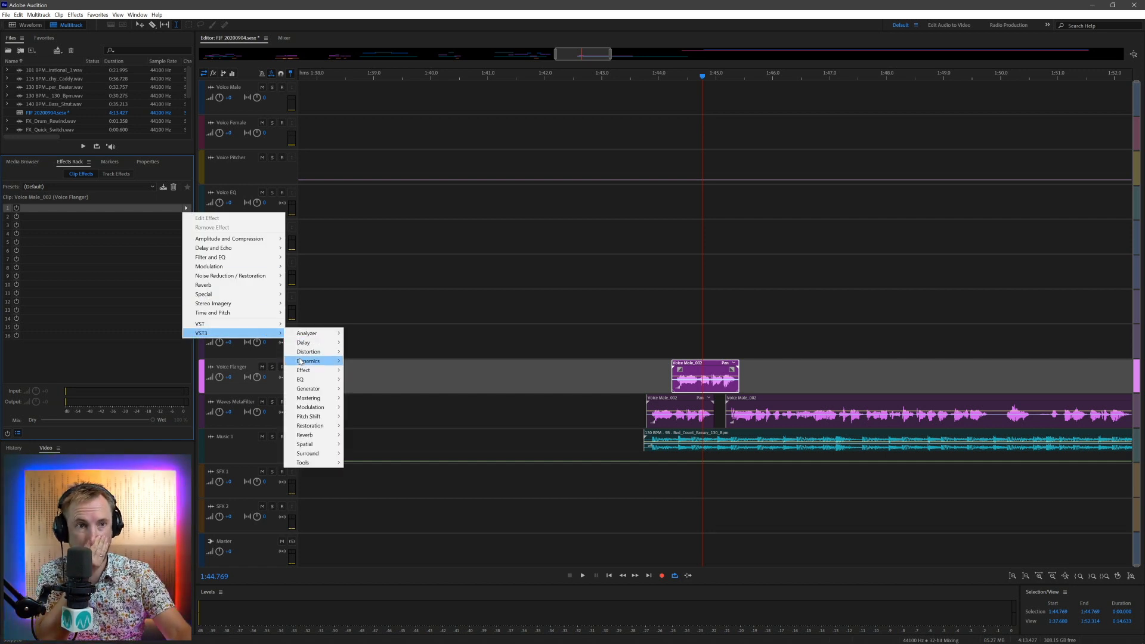
mouse_move(316, 407)
mouse_move(368, 410)
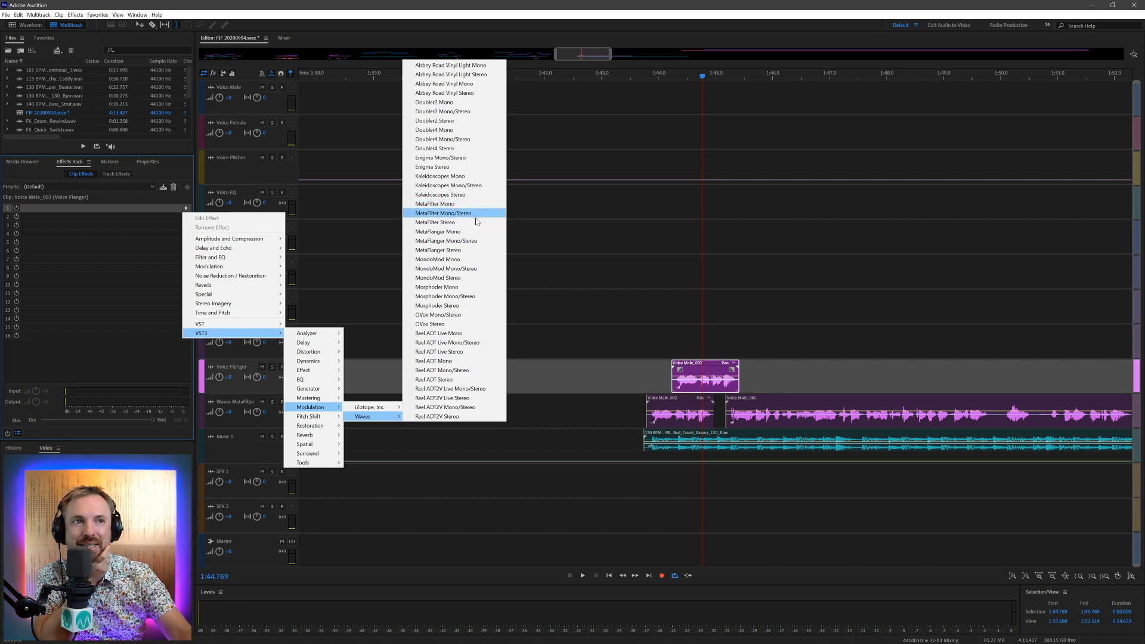
left_click(471, 223)
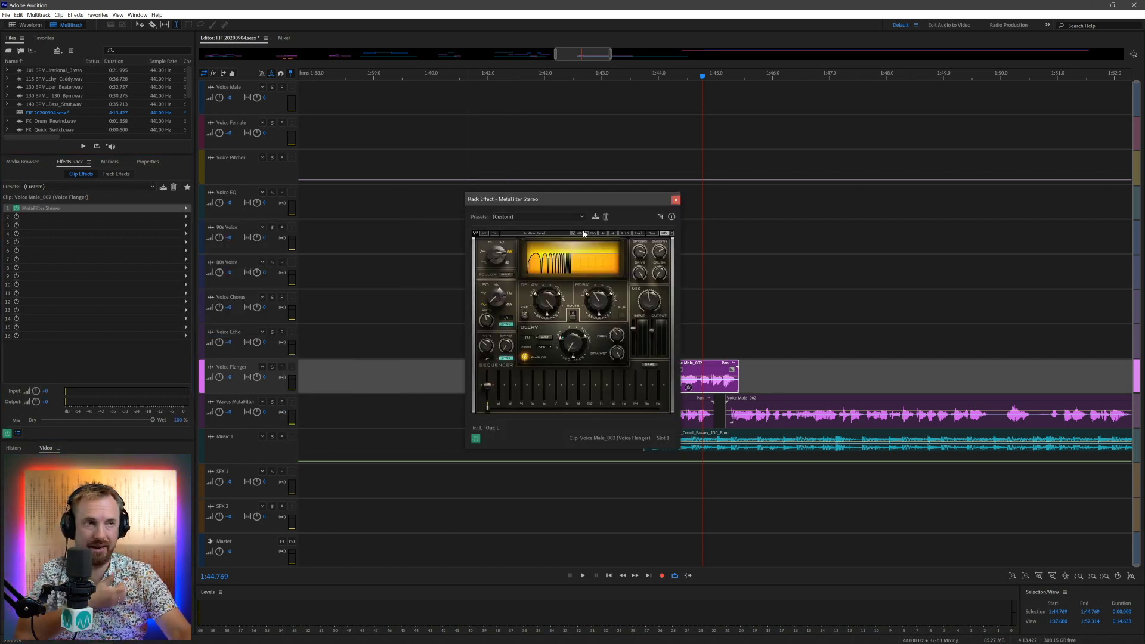
Step: Load the Autodafeh MetaFilter HPF Sweeper preset for the Voice Flanger clip and play it briefly
left_click(639, 234)
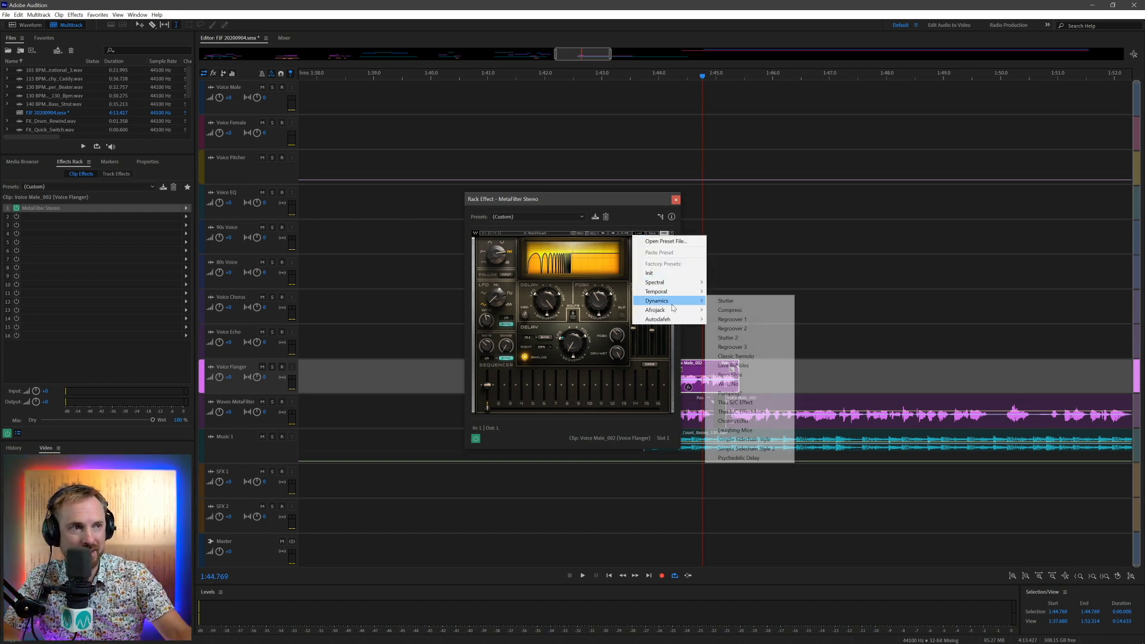
mouse_move(680, 322)
left_click(724, 319)
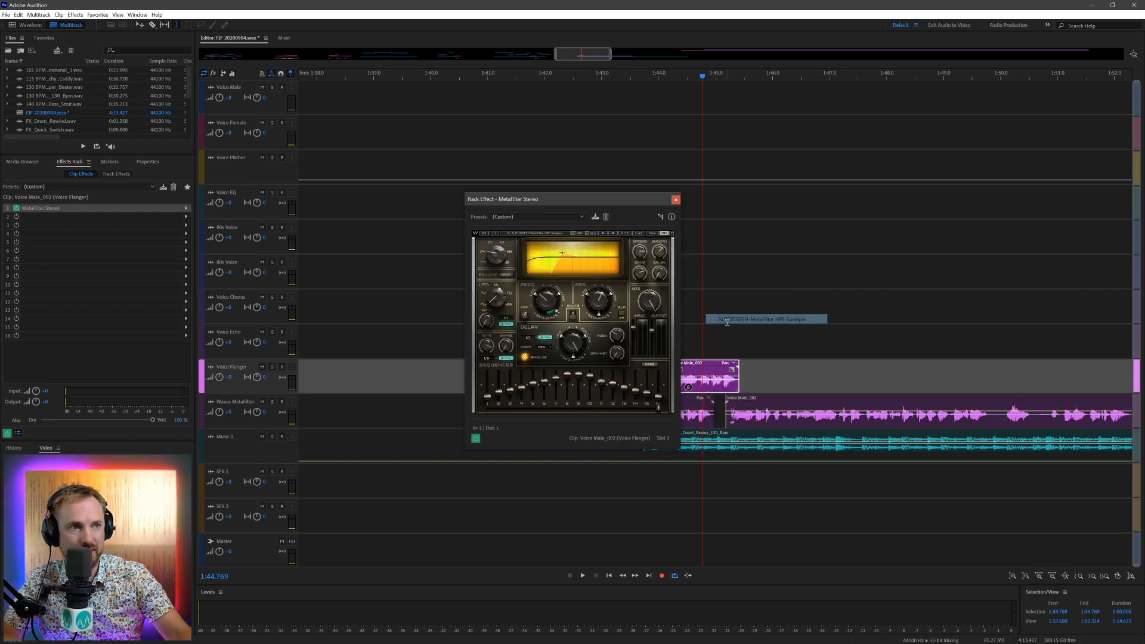
key("space")
key("space")
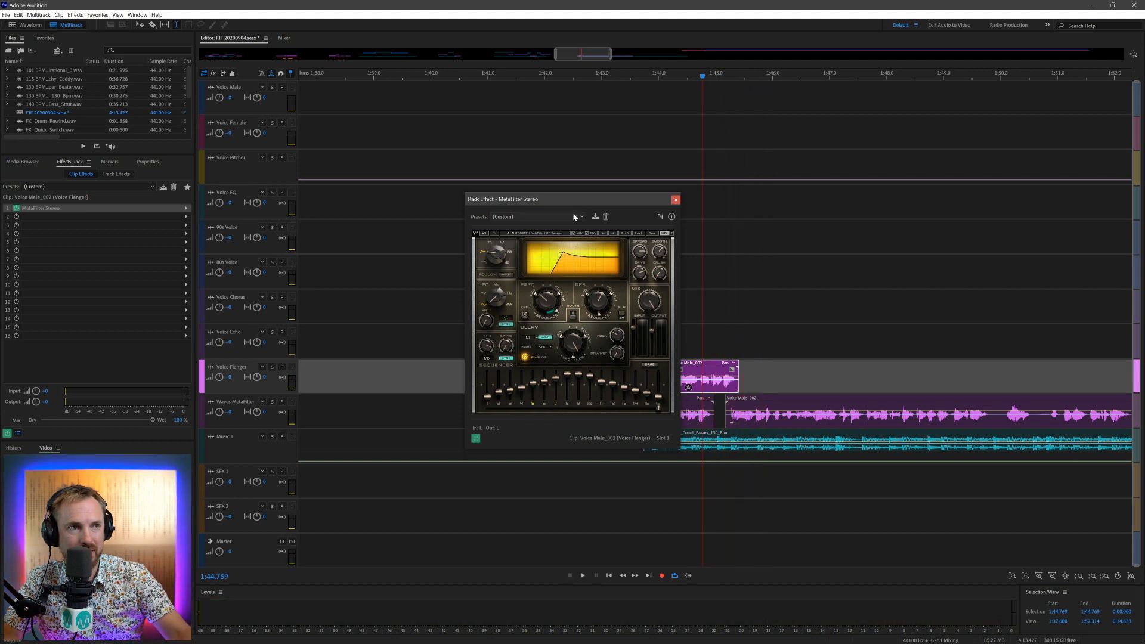
Step: Play the filtered Voice Flanger clip against the first Waves MetaFilter phrase to judge the sweep, last from about 1:43.4
left_click_drag(570, 202, 417, 220)
key("space")
key("space")
left_click_drag(728, 66, 718, 67)
key("space")
left_click(664, 77)
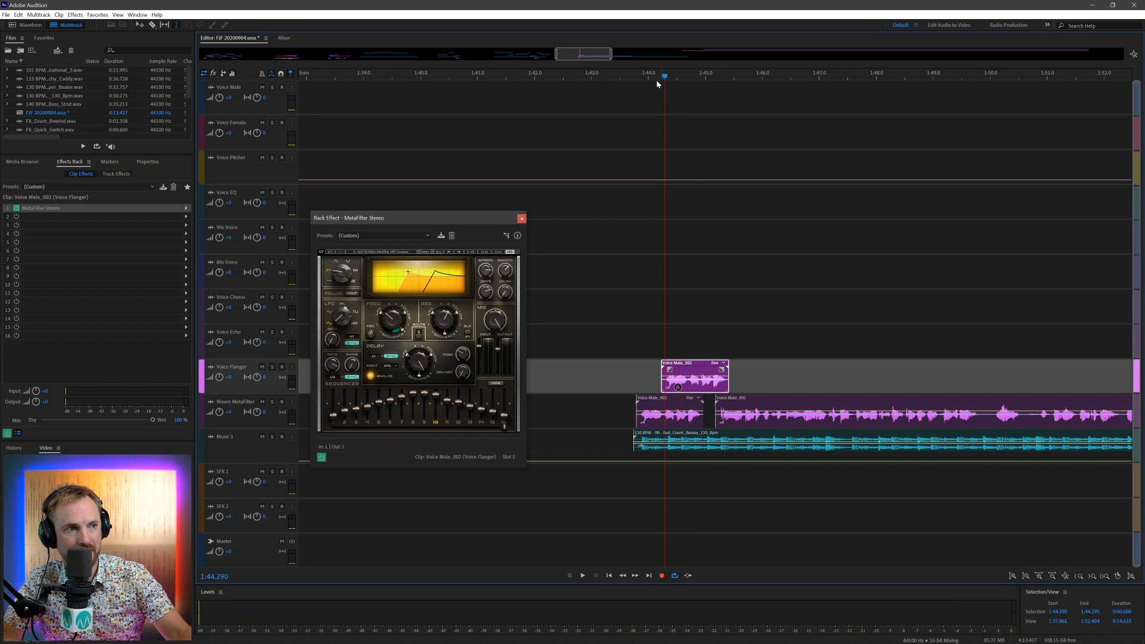
key("space")
left_click(642, 80)
left_click_drag(644, 77, 613, 77)
key("space")
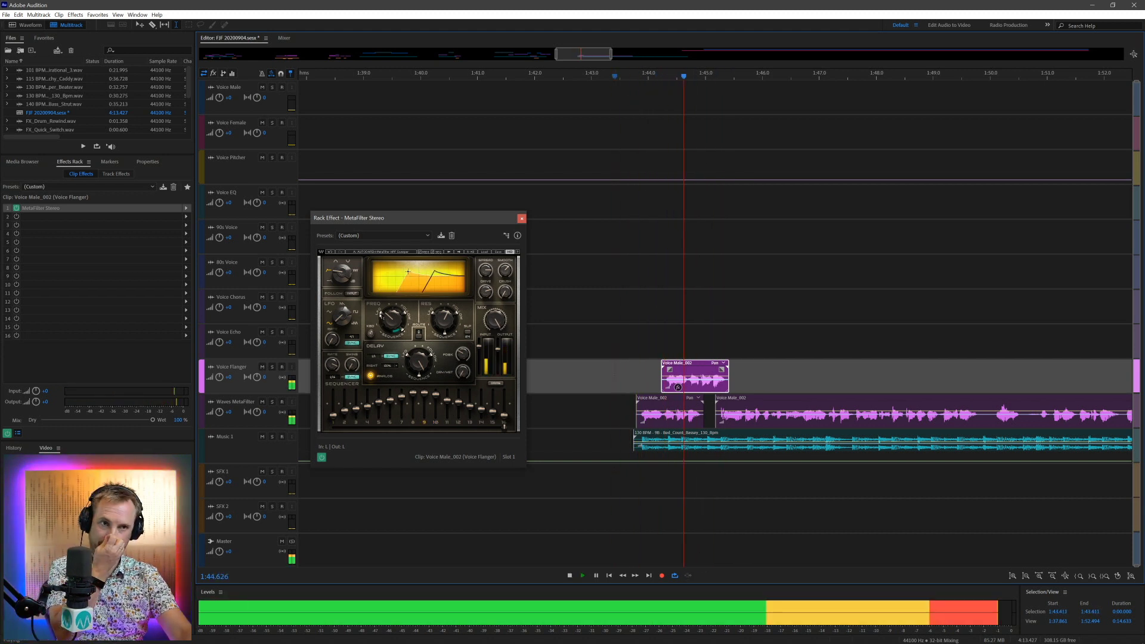
key("space")
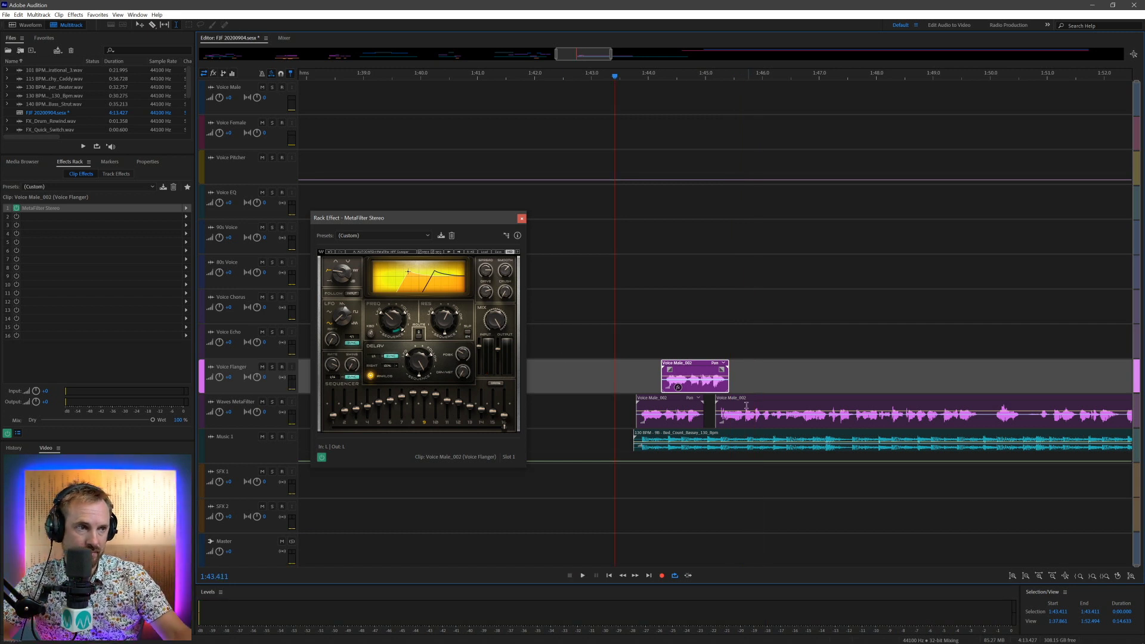
Step: Move the remaining Waves MetaFilter clip later to start at about 1:45.4 and play the transition
left_click_drag(739, 405, 754, 406)
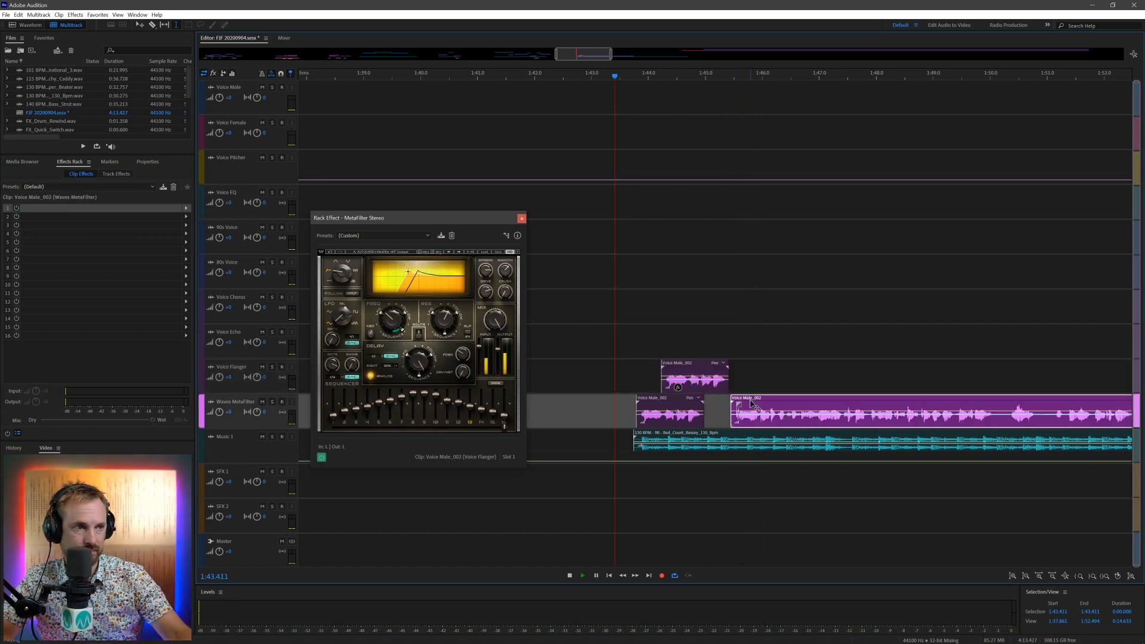
key("space")
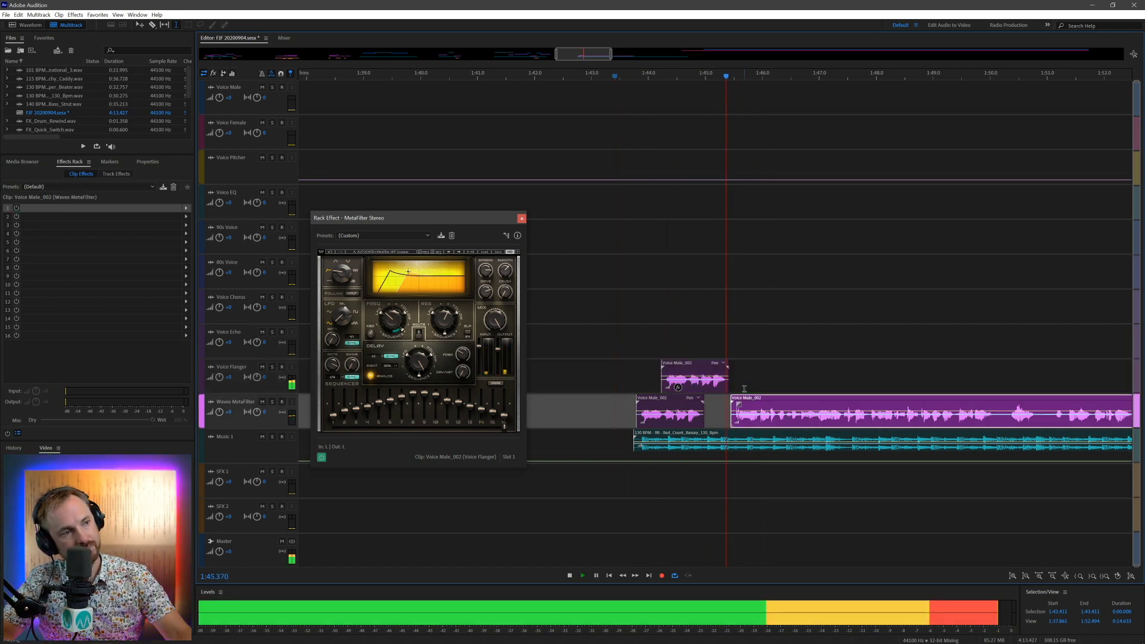
Step: Move the remaining Waves MetaFilter clip slightly earlier to start at about 1:45.2 and play through the phrase
key("space")
left_click_drag(748, 405, 737, 405)
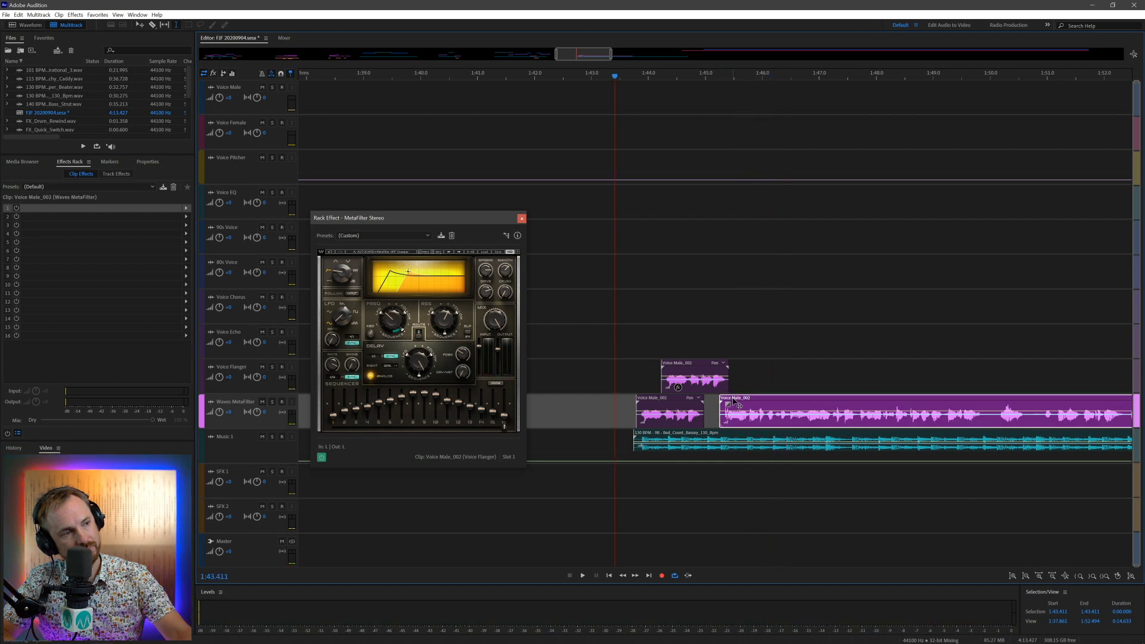
key("space")
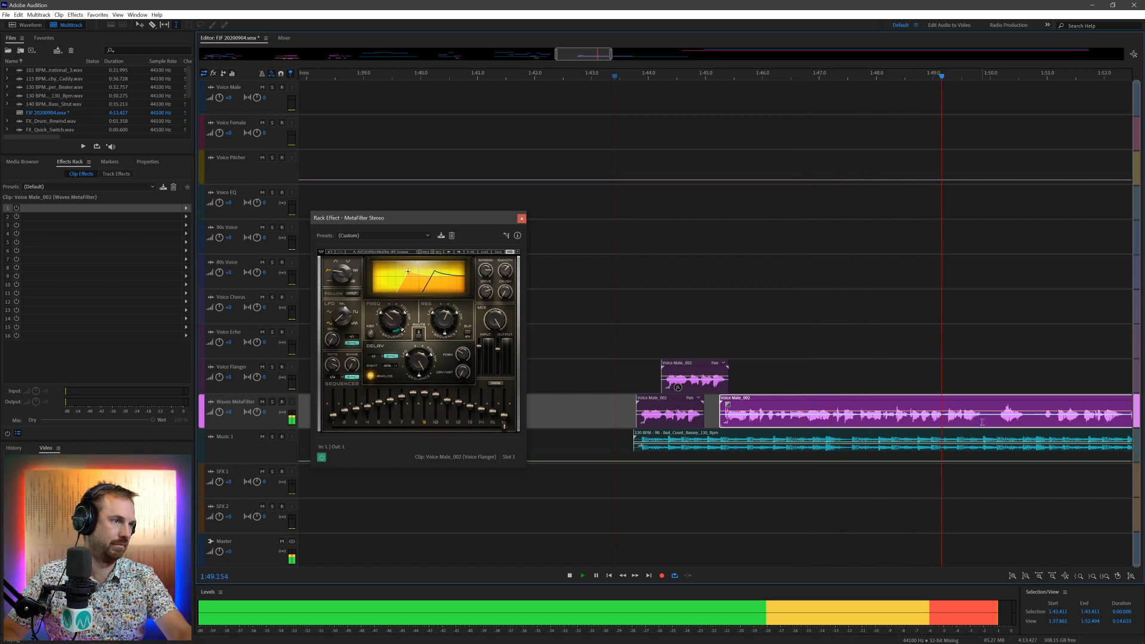
Step: Split the Waves MetaFilter voice clip at about 1:49.9, put the remainder on the 90s Voice track and play the change
left_click_drag(986, 418, 998, 245)
key("ctrl+k")
left_click(977, 363)
left_click(975, 266)
key("space")
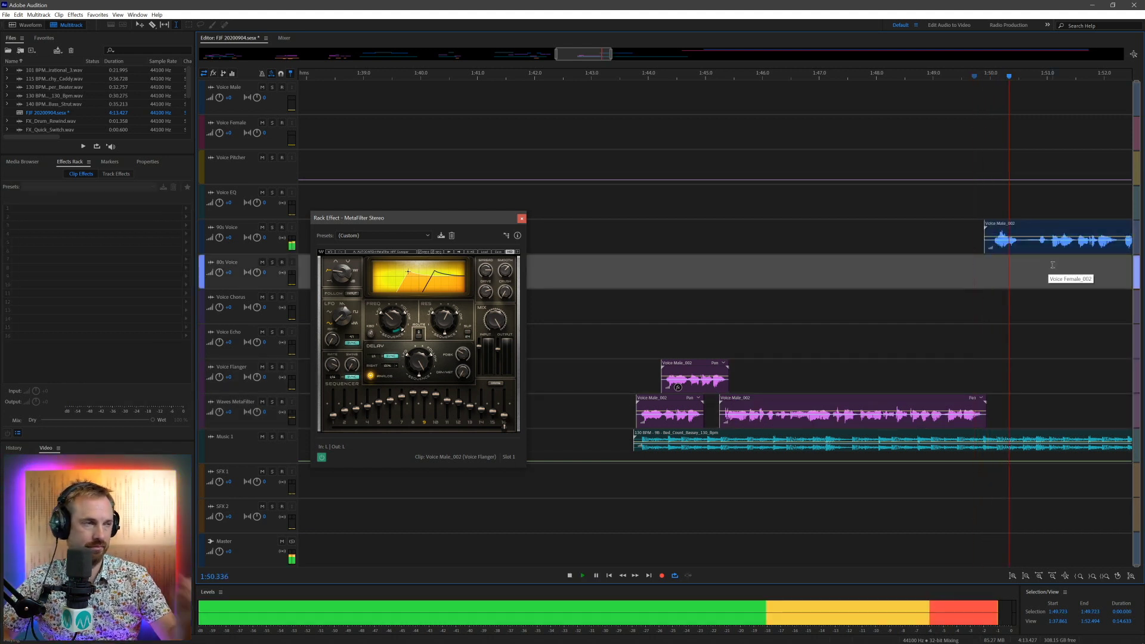
Step: Split the 90s Voice clip after its first word, move the rest to the Voice EQ track at about 1:50.5 and play it
key("space")
left_click_drag(1023, 243, 1030, 194)
key("Delete")
left_click(1059, 307)
left_click(981, 200)
key("space")
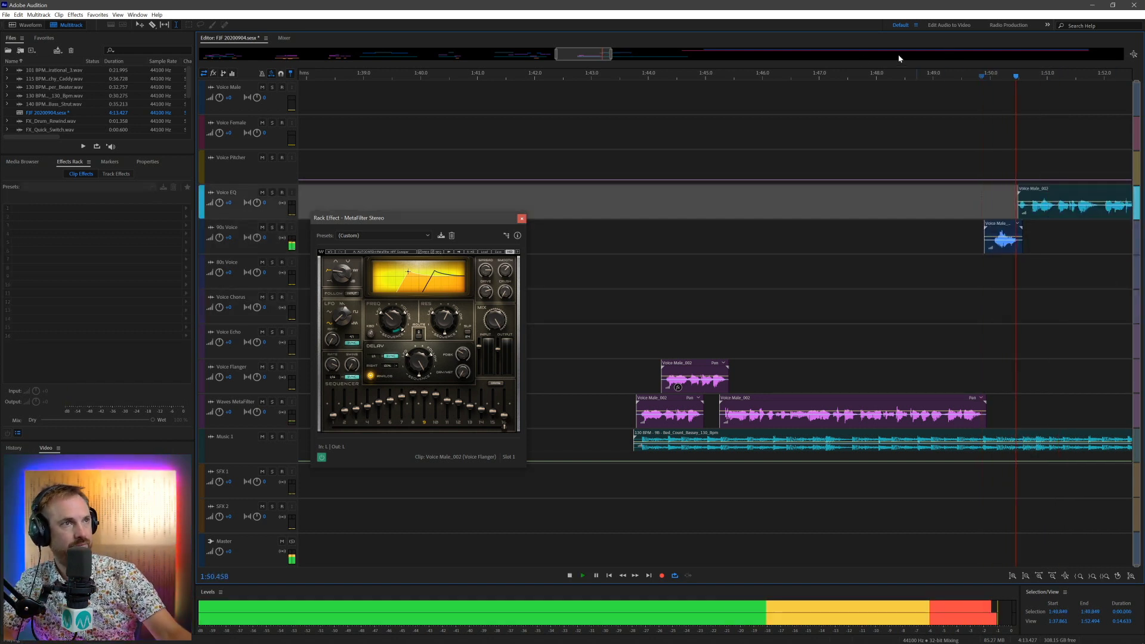
key("space")
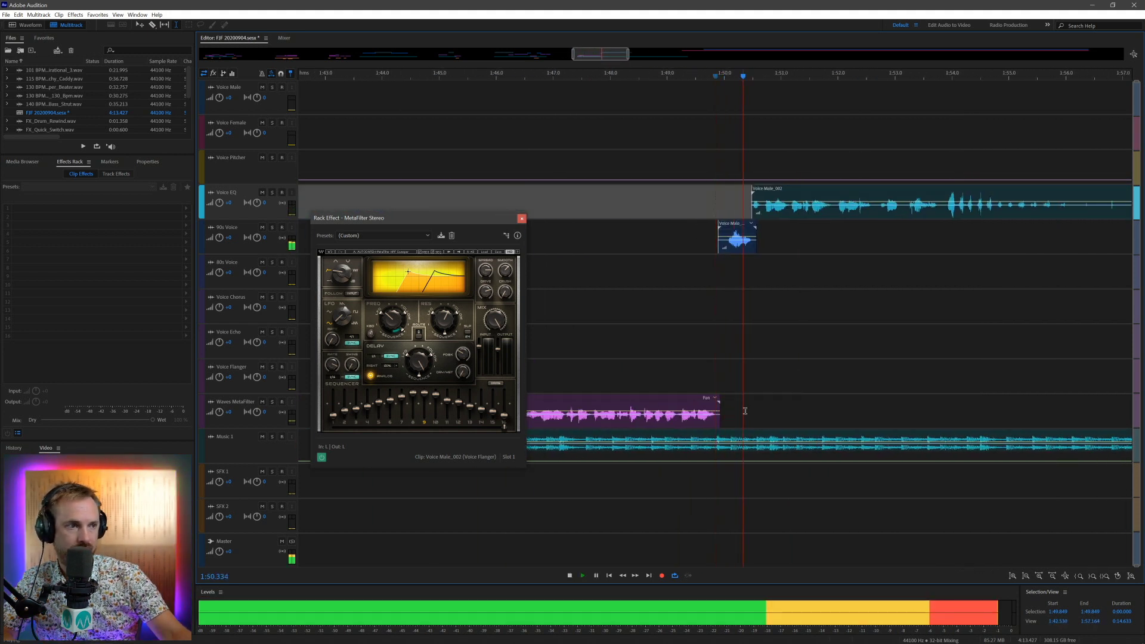
Step: Delete the section of the Music 1 bed between about 1:50.6 and 1:51.7
key("space")
left_click_drag(756, 447, 821, 447)
key("Delete")
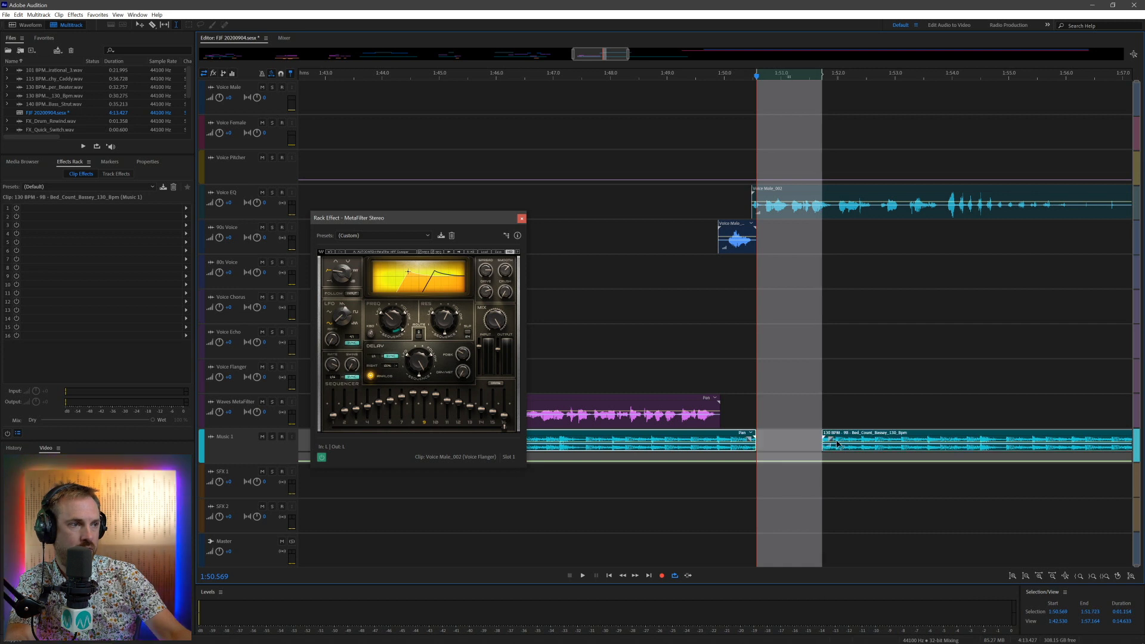
left_click(837, 445)
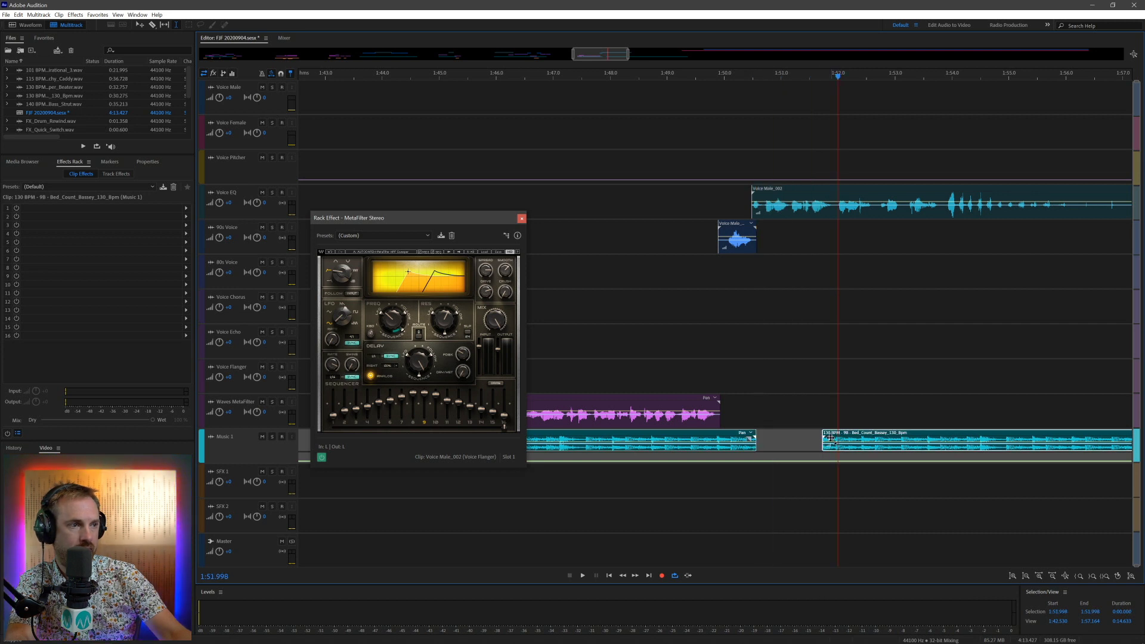
Step: Shape a short upward peak in the Music 1 track envelope at about 1:50.4 and play from about 1:49.5
left_click(754, 464)
left_click_drag(742, 458, 749, 460)
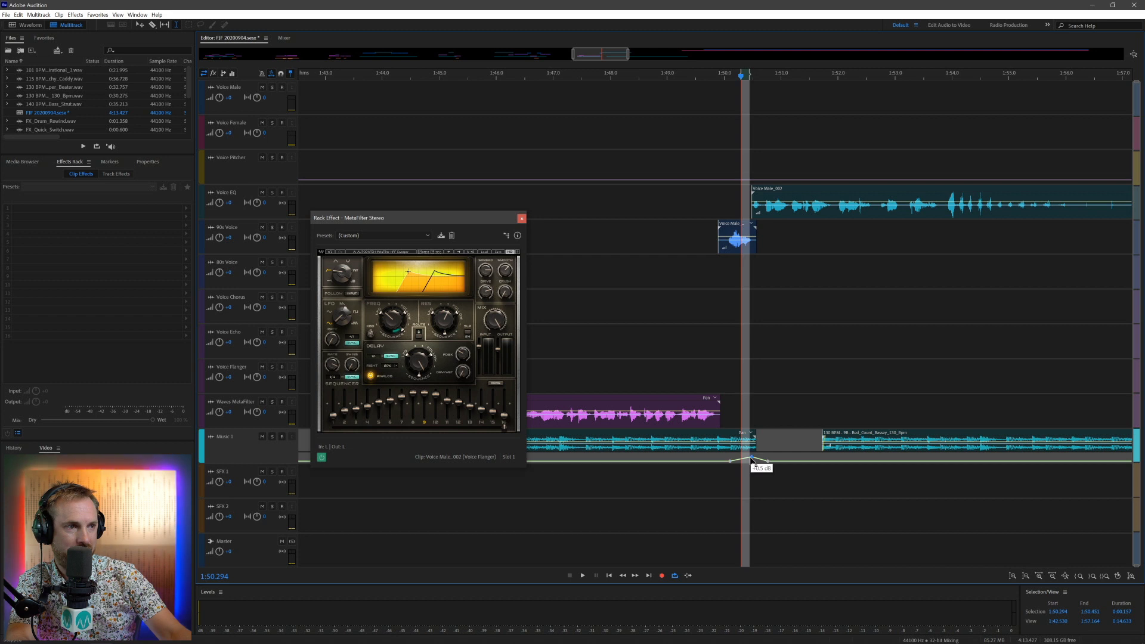
left_click(693, 287)
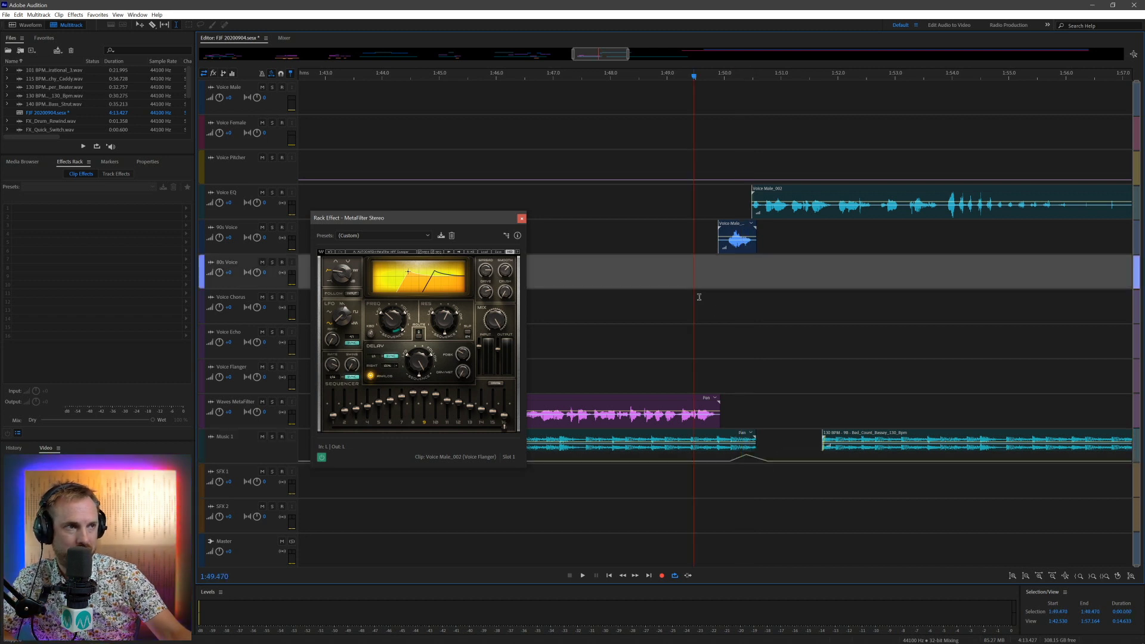
key("space")
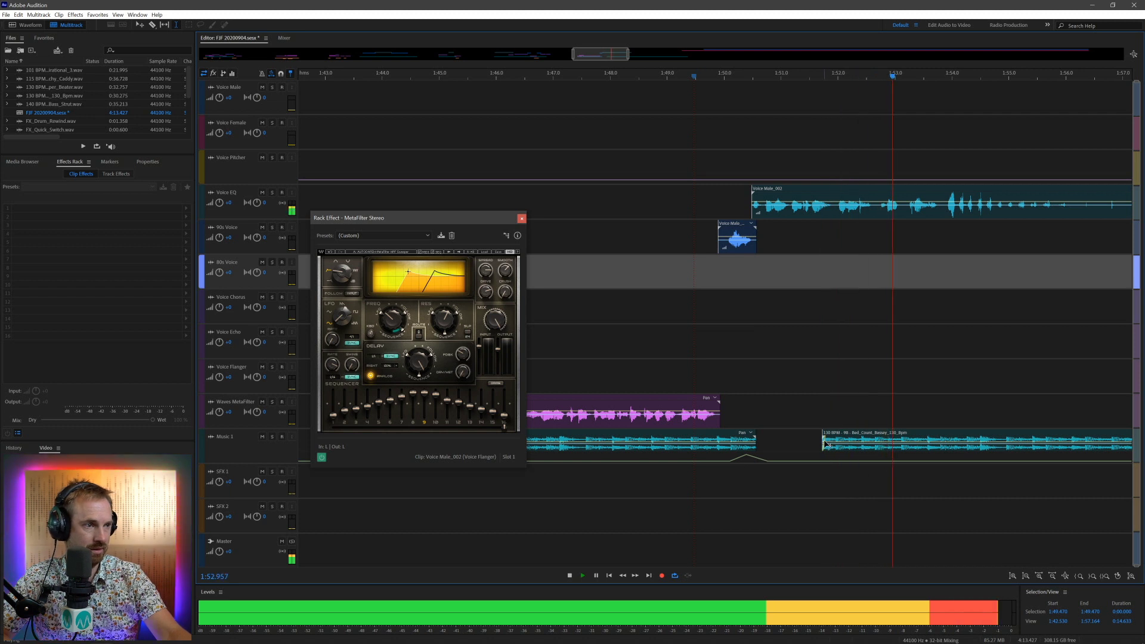
Step: Move the Music 1 clip after the gap later to start at about 1:52.0 and play the re-entry
key("space")
left_click_drag(837, 439, 853, 440)
key("space")
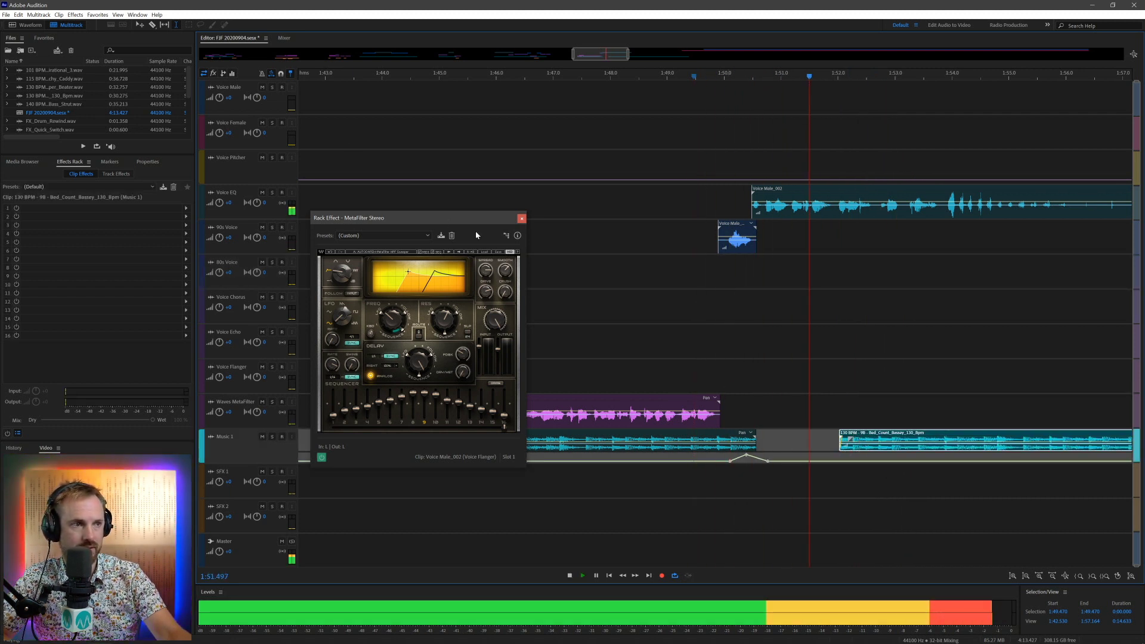
Step: Lower the peak in the Music 1 track envelope before the gap slightly and replay the section
key("space")
left_click_drag(745, 458, 748, 461)
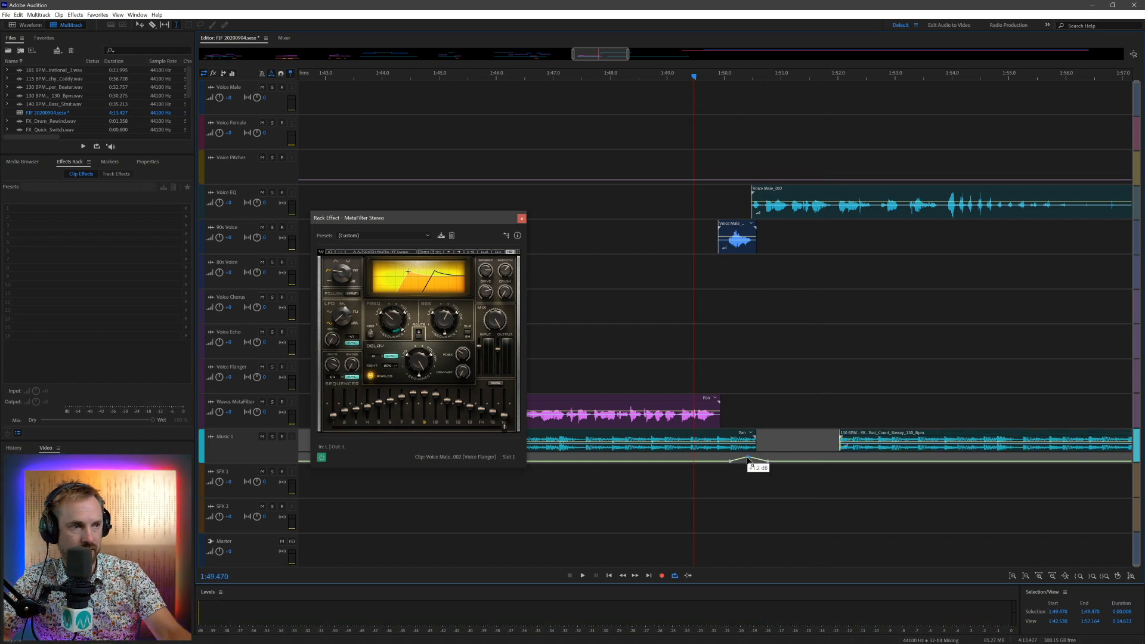
key("space")
Step: Place the FX_Wind_Eat_In effect from the Rewind folder on the SFX 1 track at about 1:51.2 and play it
left_click(22, 162)
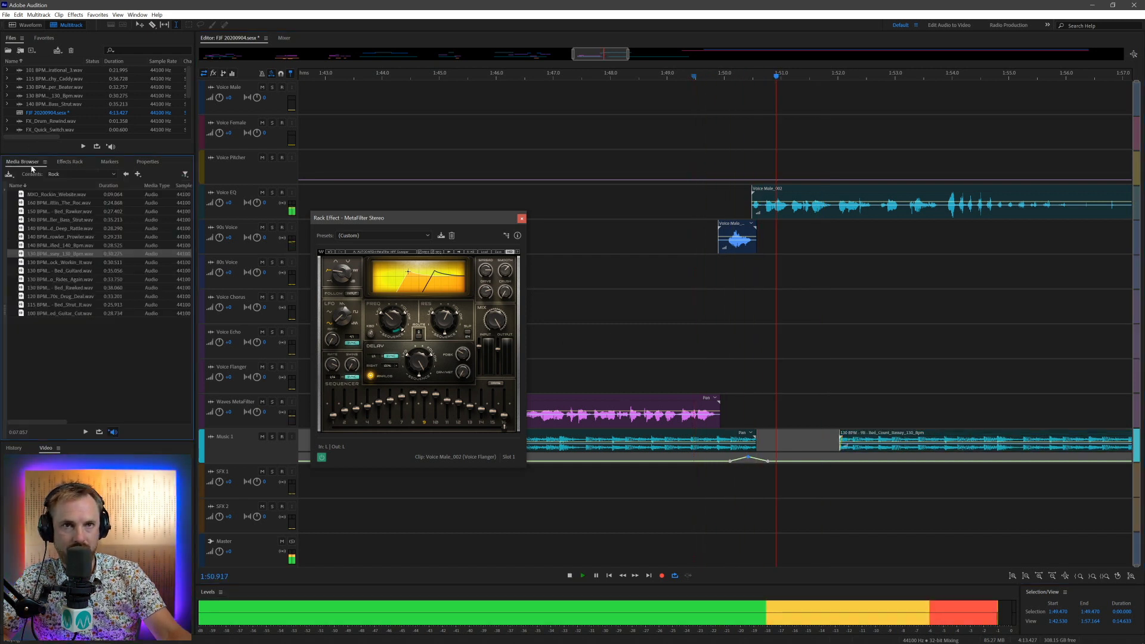
key("space")
left_click(126, 174)
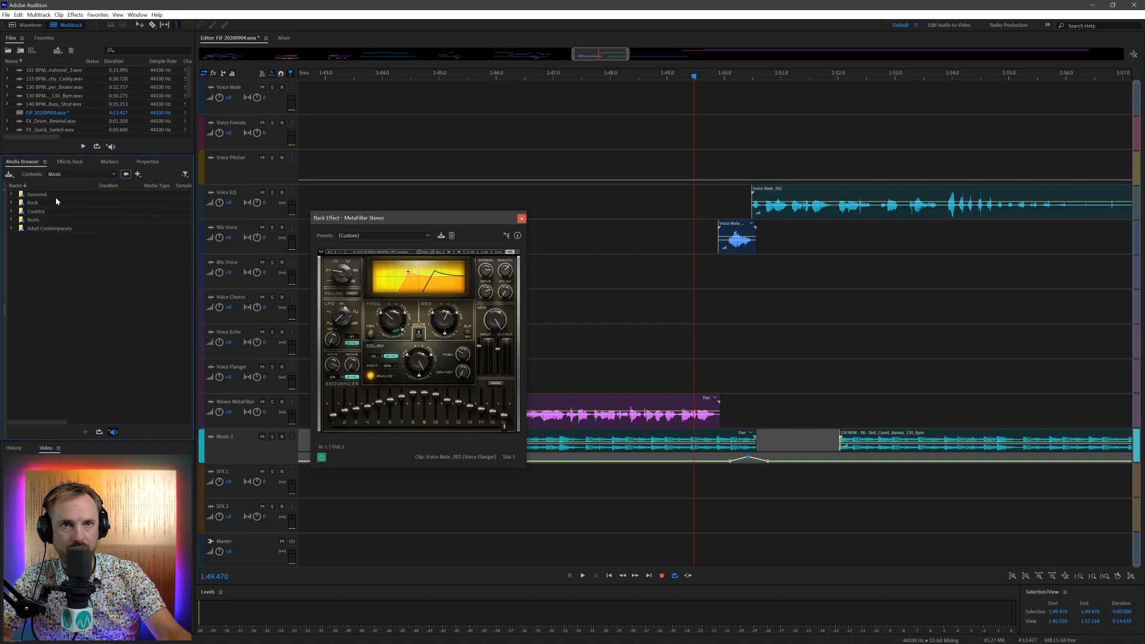
double_click(62, 195)
double_click(53, 236)
left_click_drag(487, 379, 828, 472)
key("space")
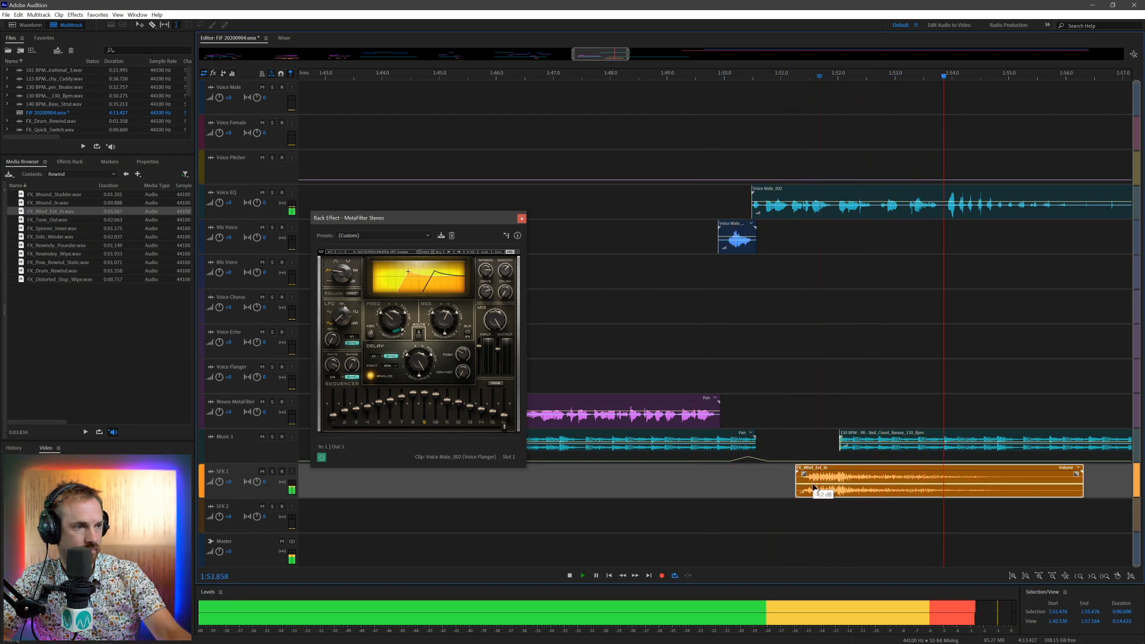
Step: Play the Voice EQ phrase with the wind effect and music bed from about 1:53.4
left_click(918, 384)
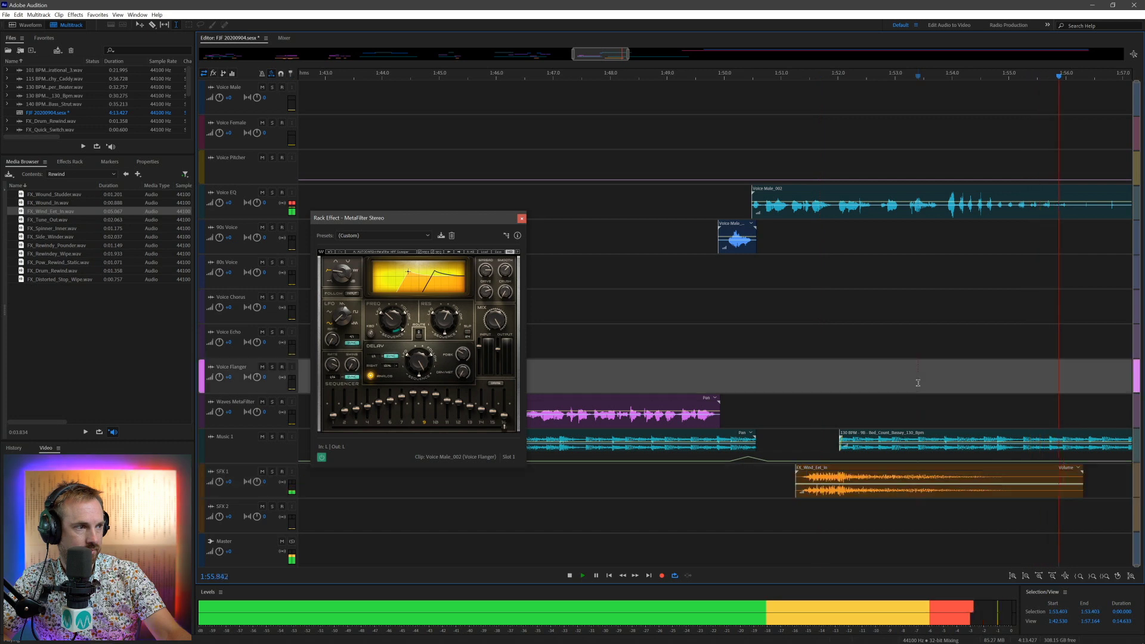
key("space")
scroll(961, 73, "up", 3)
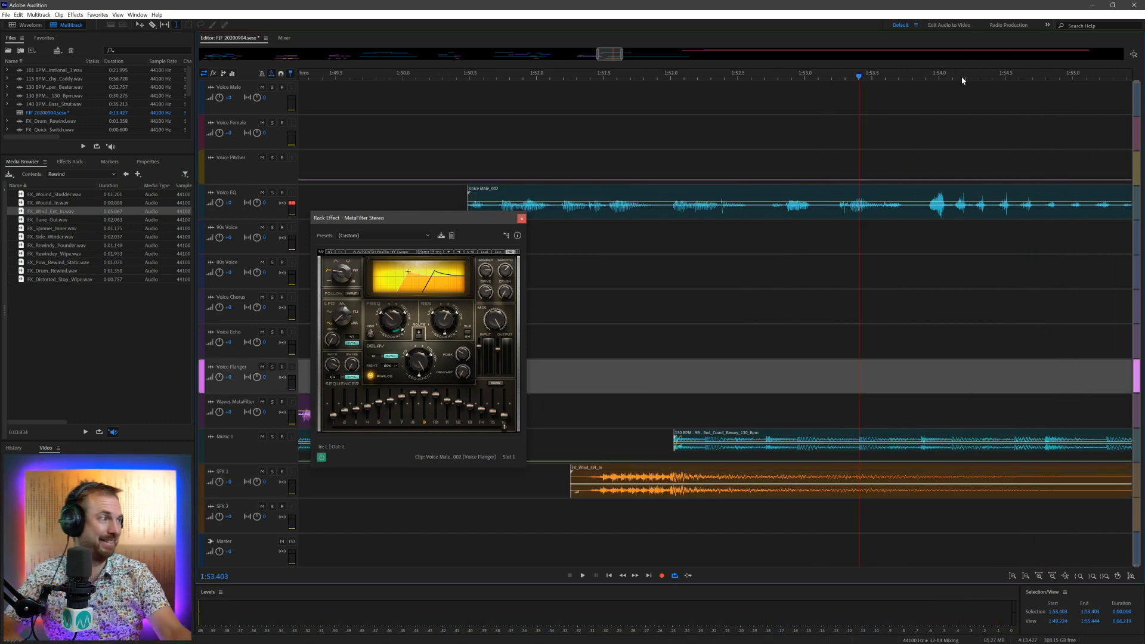
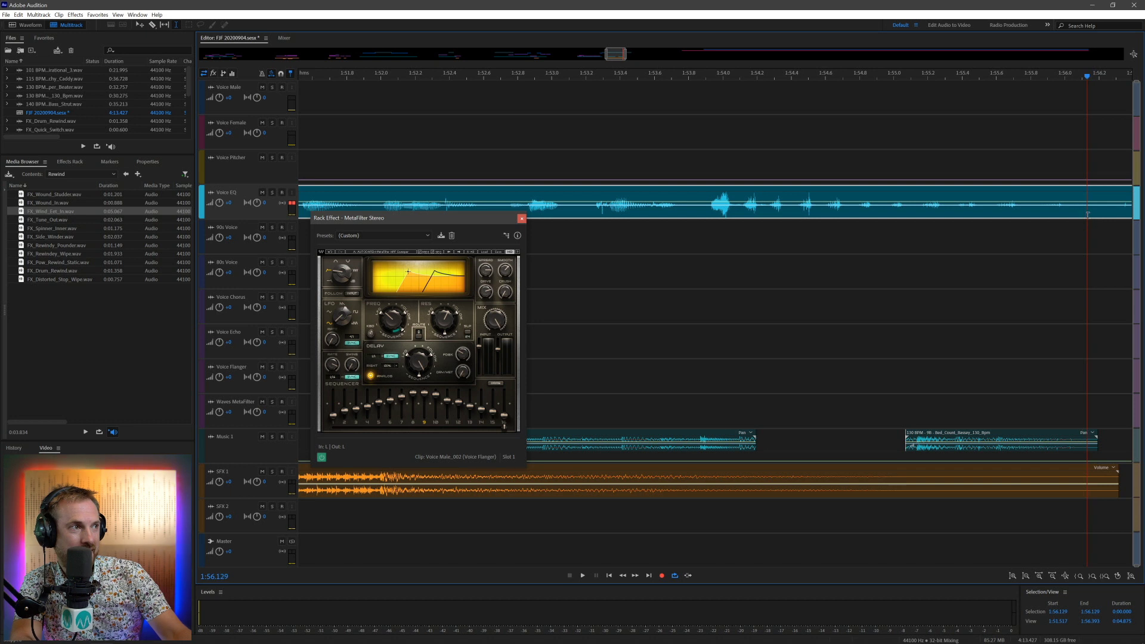
Step: Remove the Voice EQ remainder after about 1:56.1, join the Music 1 clips with a crossfade at about 1:54.7 and play the ending
left_click(1114, 203)
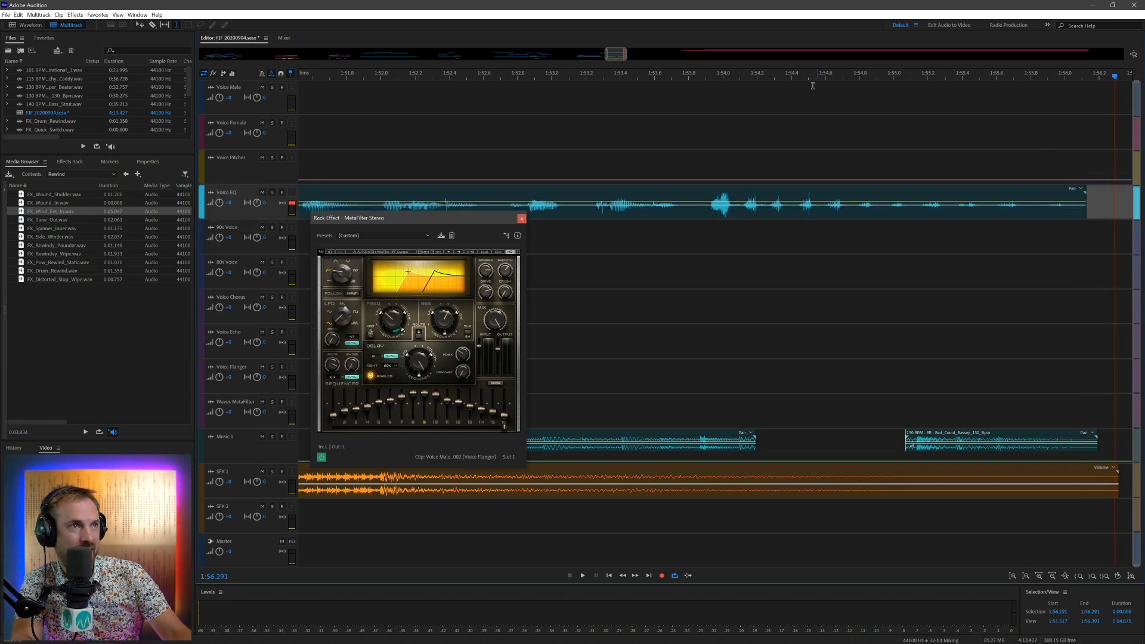
left_click_drag(756, 447, 846, 445)
left_click_drag(926, 433, 869, 437)
left_click(714, 384)
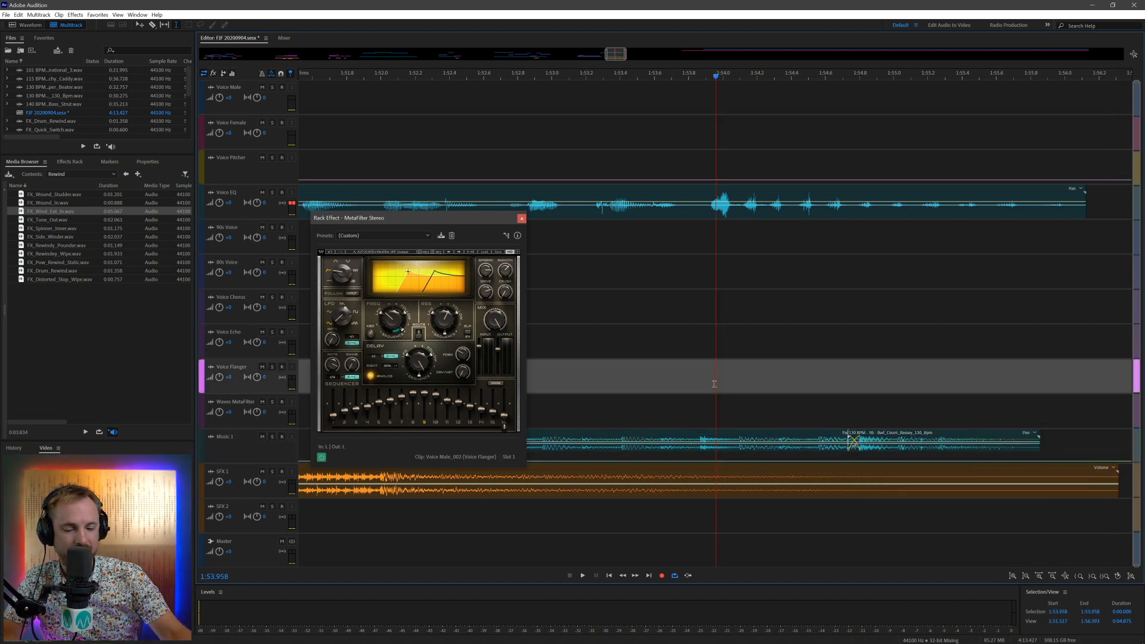
key("space")
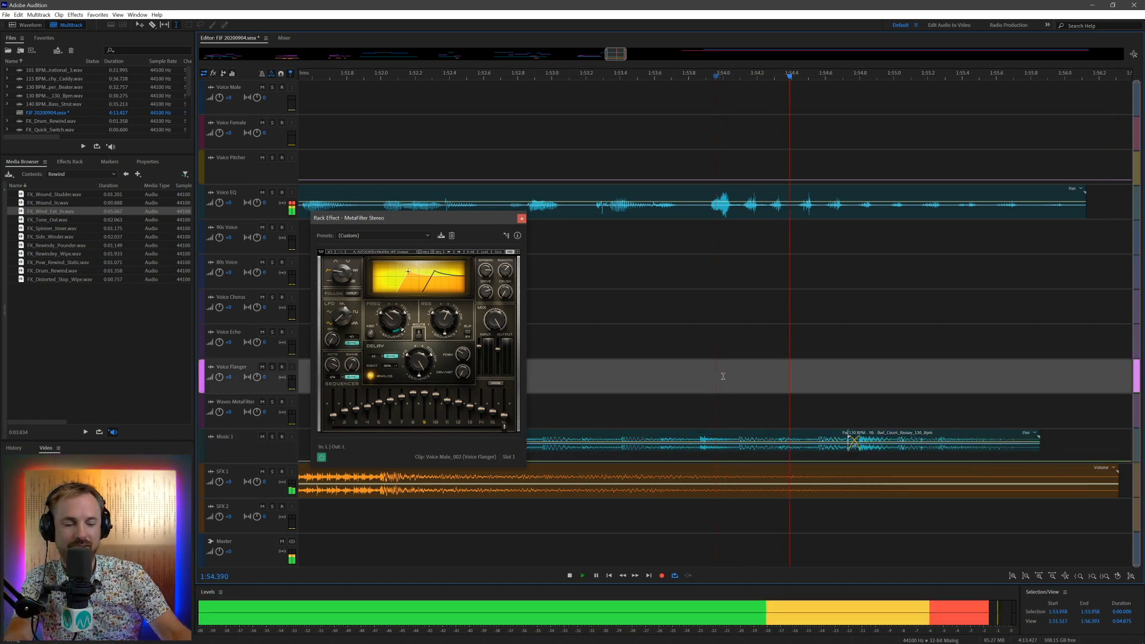
scroll(732, 370, "down", 1)
scroll(739, 340, "down", 1)
key("space")
left_click_drag(709, 237, 697, 233)
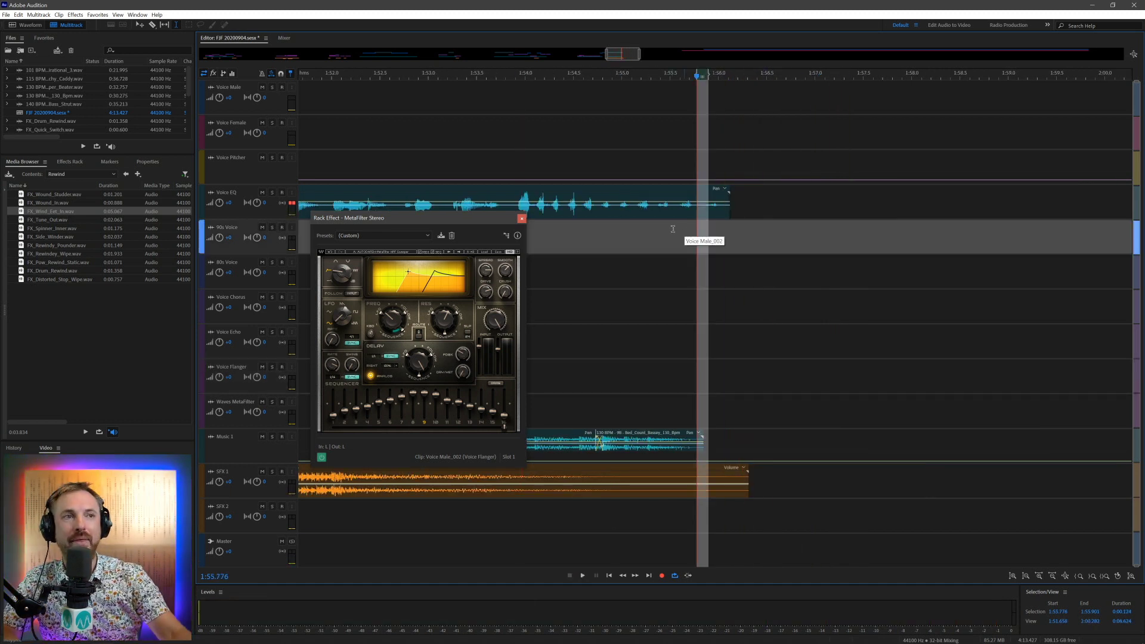
Step: Close the MetaFilter window, split the Voice EQ clip at about 1:53.9 and move the final part to the Voice Pitcher track
left_click(521, 219)
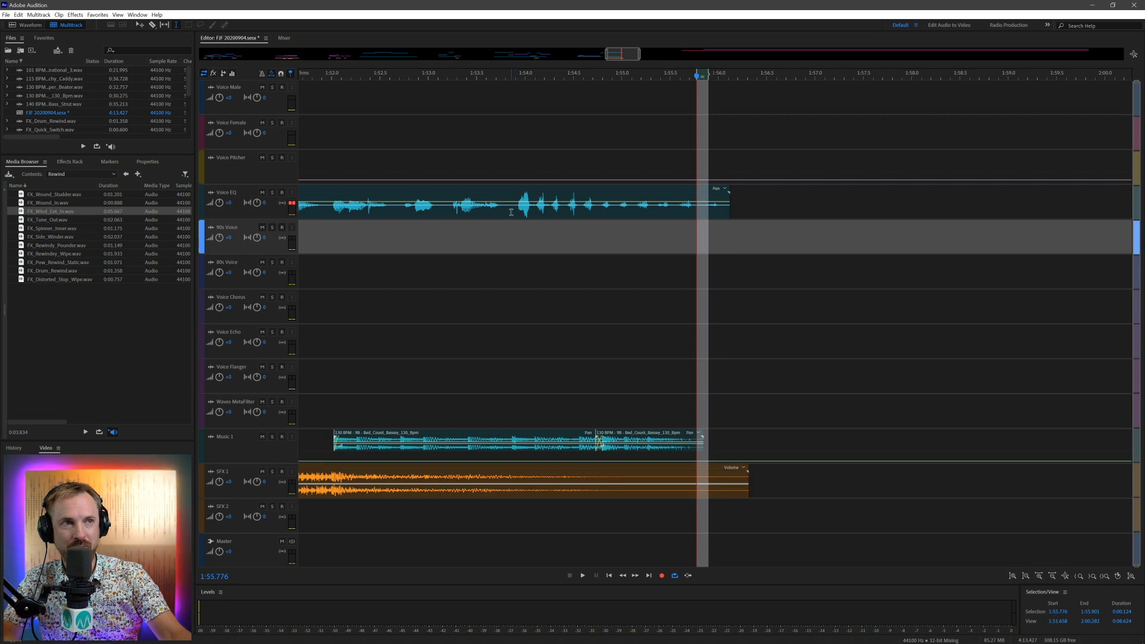
left_click(511, 212)
key("ctrl+k")
left_click(520, 245)
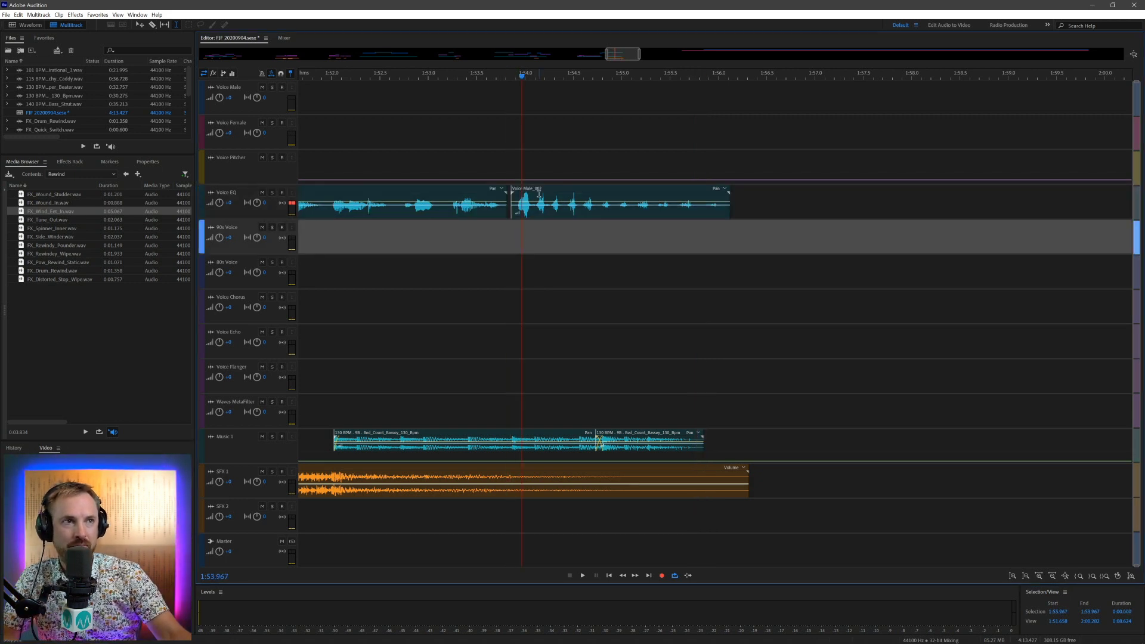
left_click(537, 190, "shift")
left_click(549, 236)
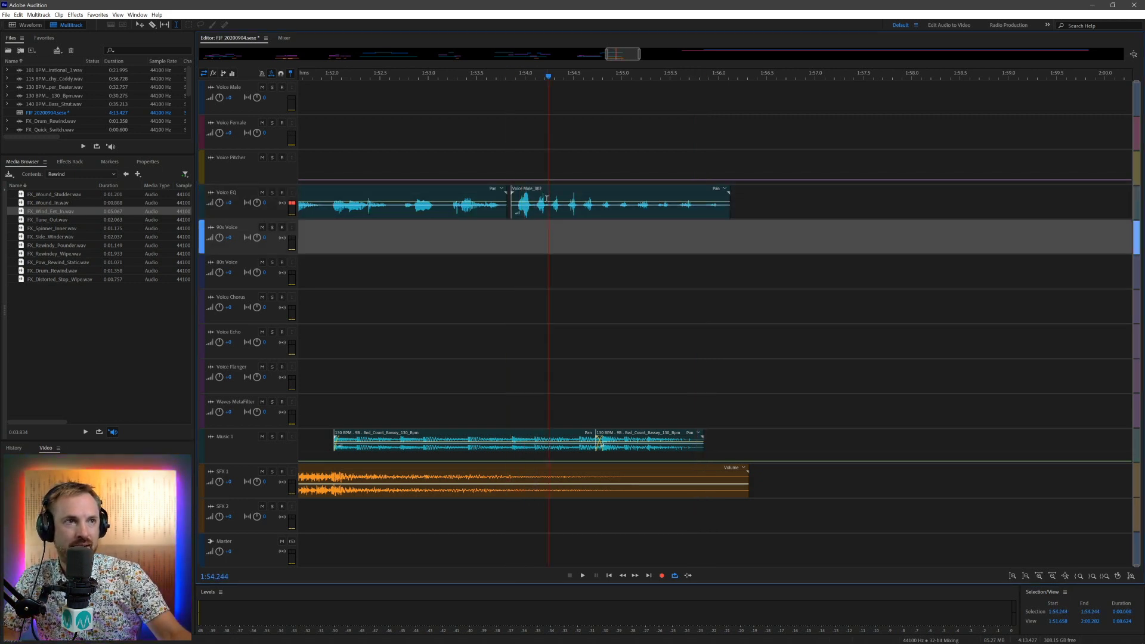
left_click_drag(544, 192, 537, 169)
Step: Add Studio Reverb as the second track effect on the Voice Pitcher track
left_click(495, 159)
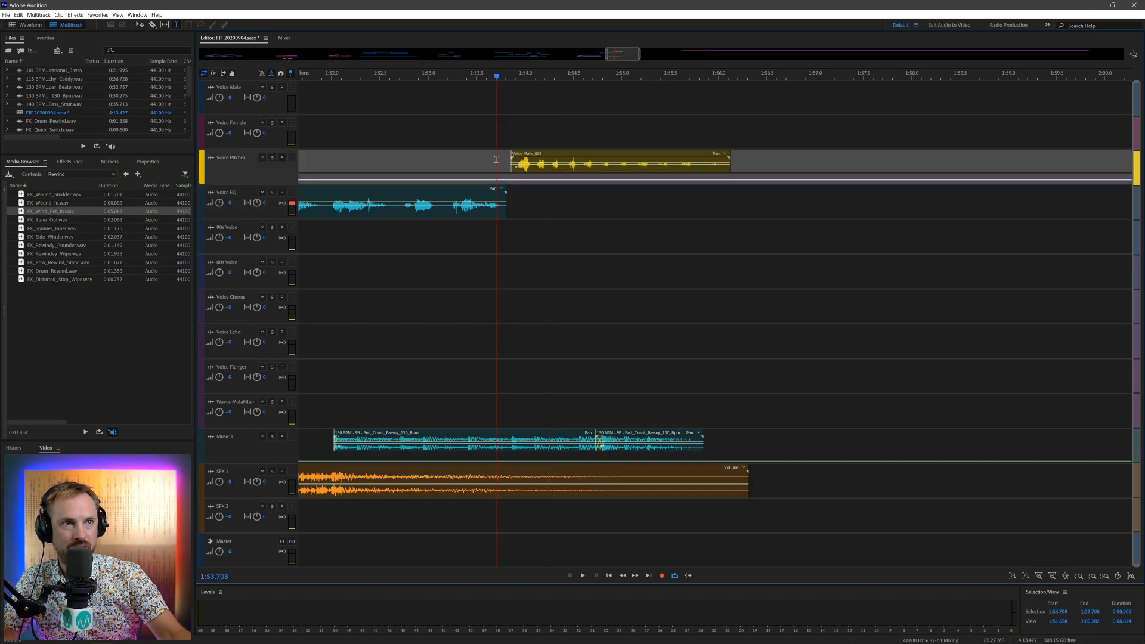
left_click(71, 162)
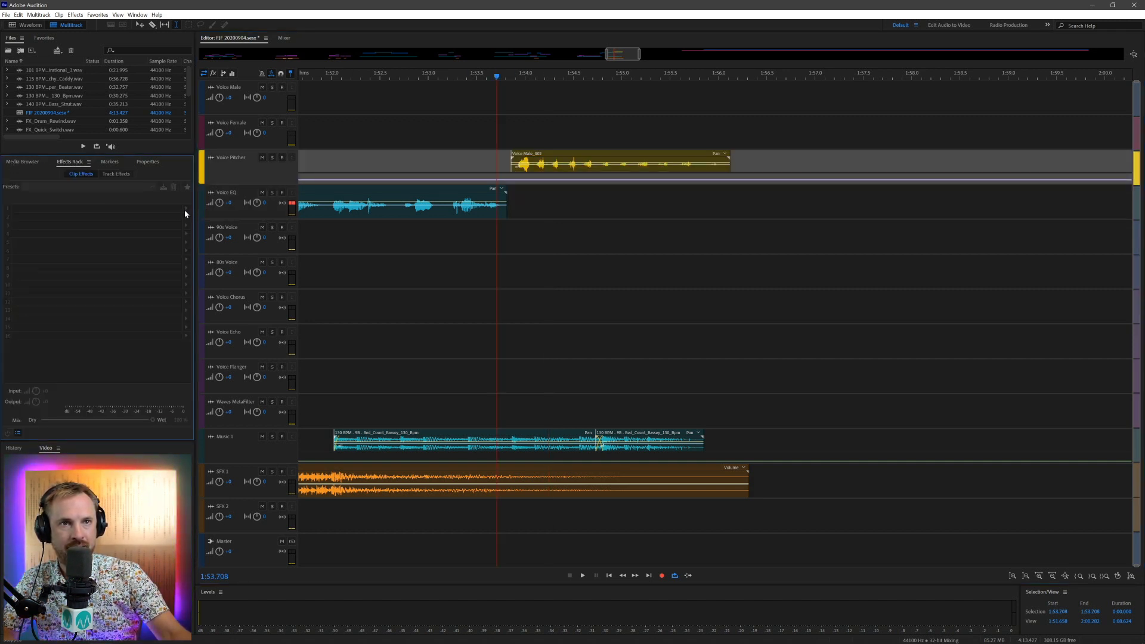
left_click(117, 175)
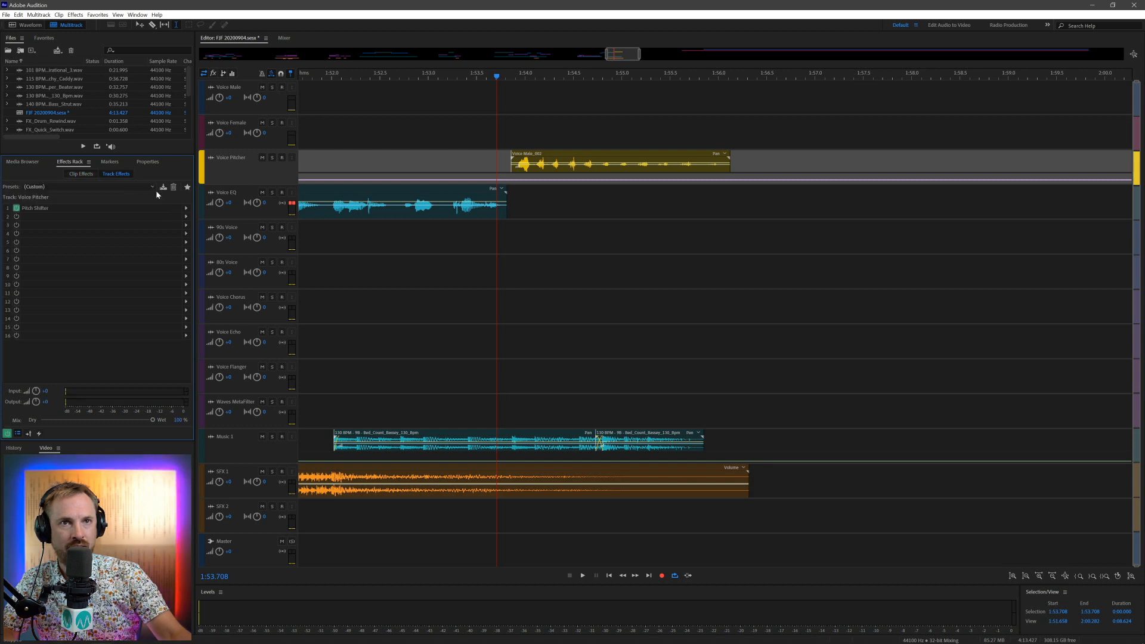
left_click(185, 218)
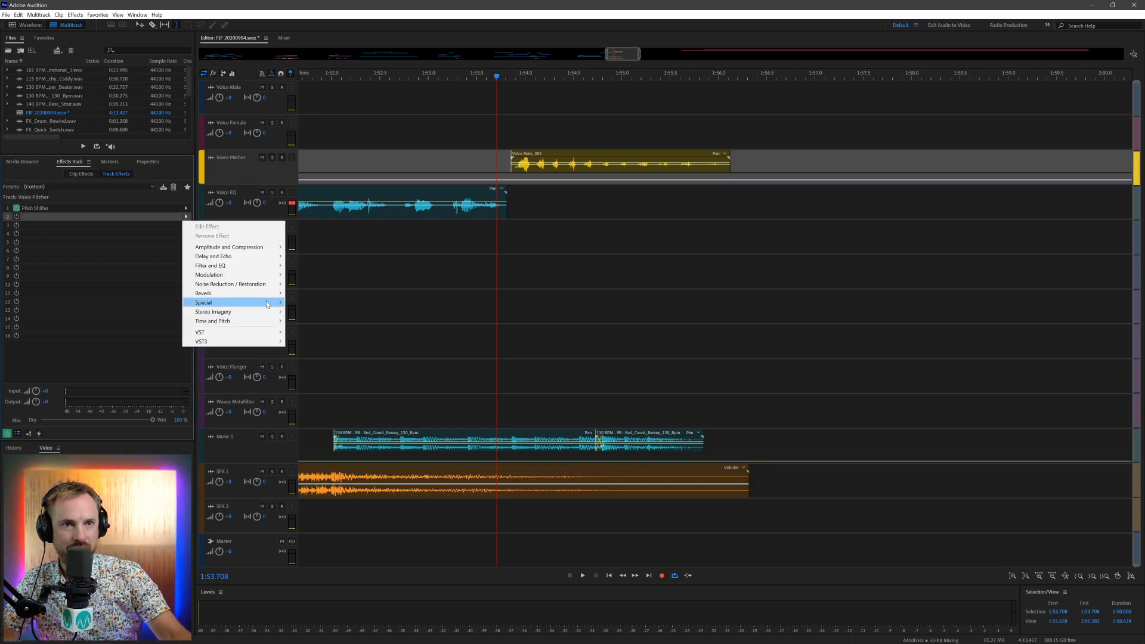
mouse_move(269, 293)
left_click(304, 321)
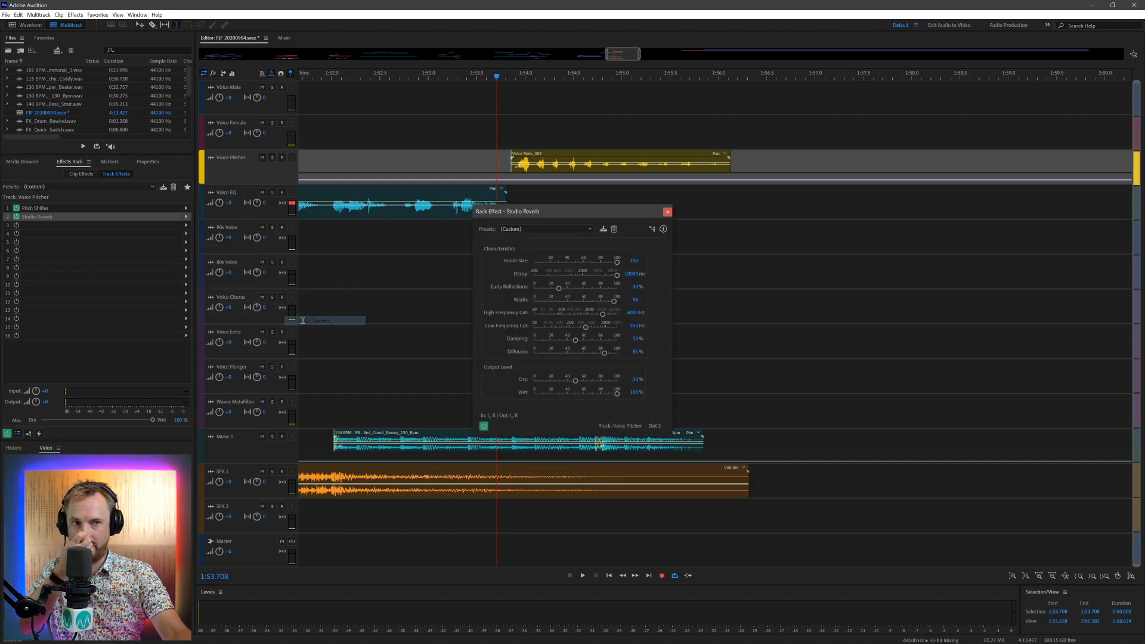
Step: Apply the Vocal Reverb (medium) preset with the Dry level at 100%, play the Voice Pitcher clip and close the effect window
left_click(544, 229)
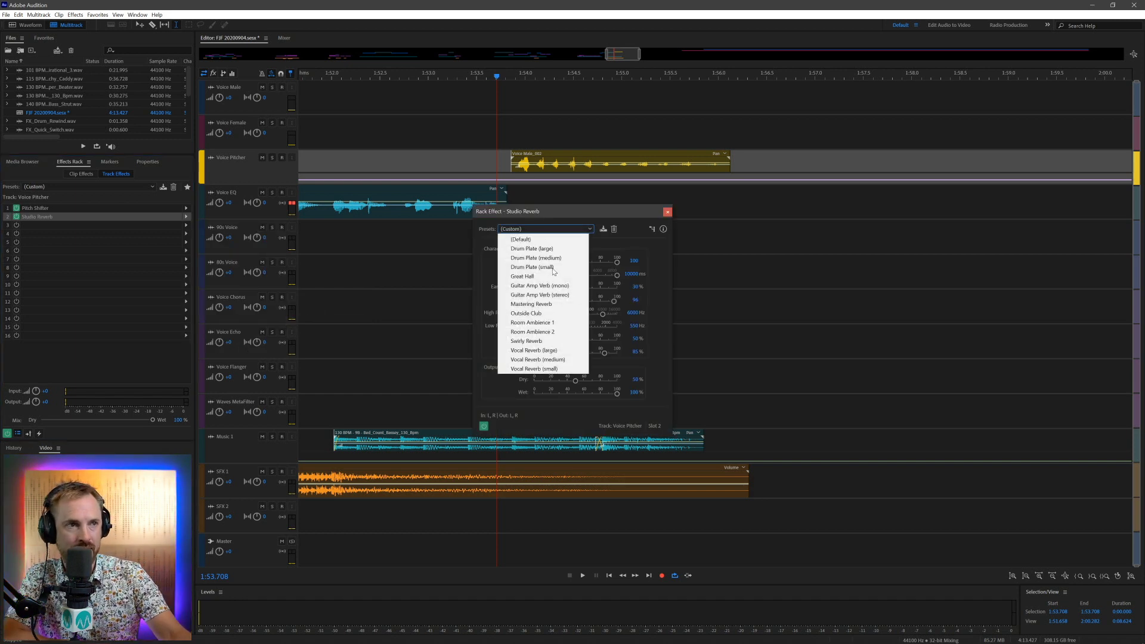
left_click(537, 358)
left_click_drag(587, 383, 637, 387)
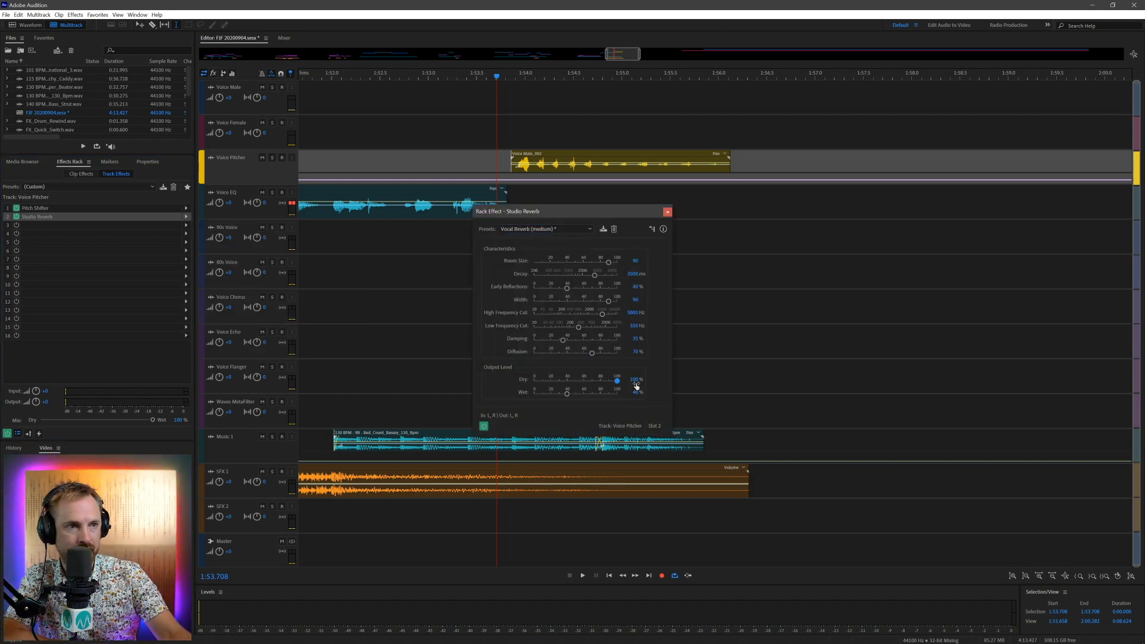
key("space")
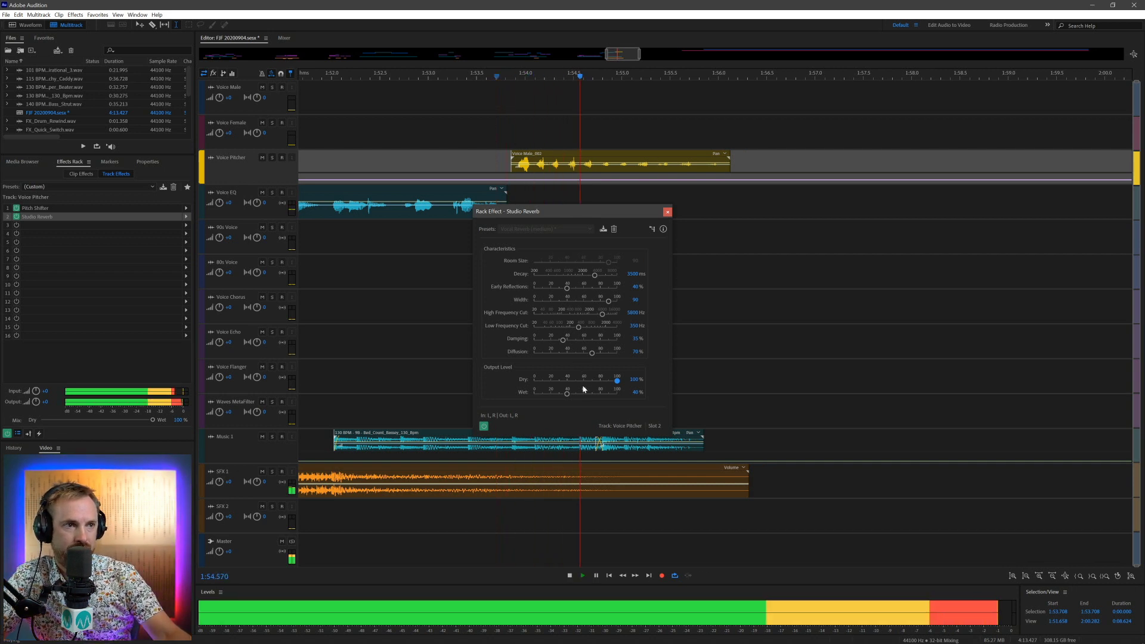
left_click(667, 211)
key("space")
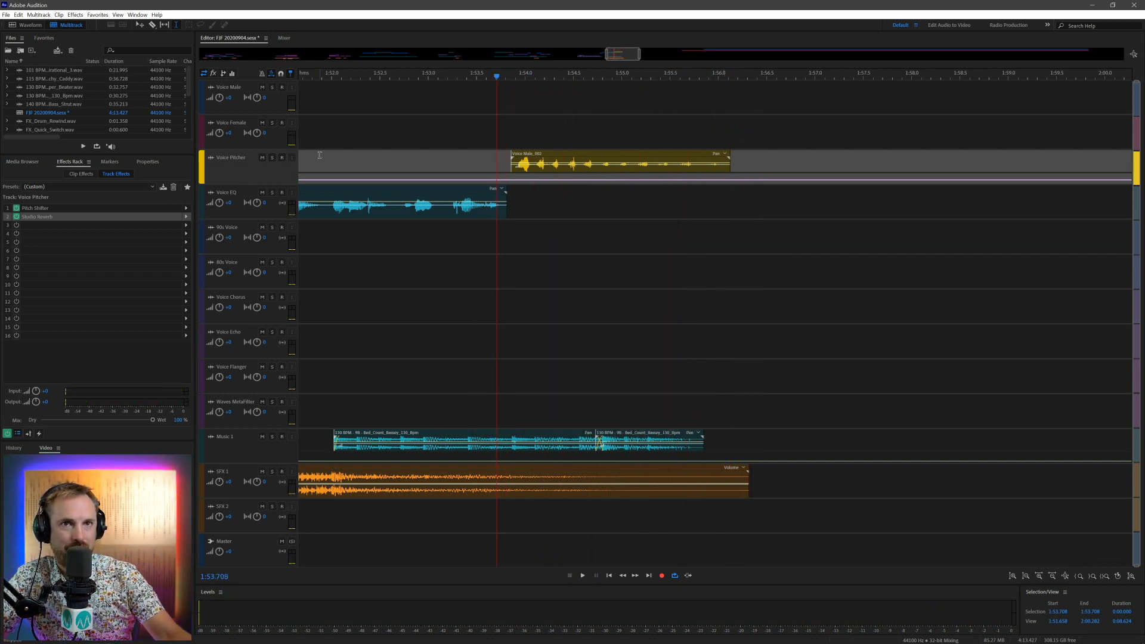
Step: Add automation points between about 1:55.3 and 1:56.2 on the Voice Pitcher track, lower the one near 1:56.1 and play the ending
left_click(739, 180)
left_click(647, 180)
left_click(731, 182)
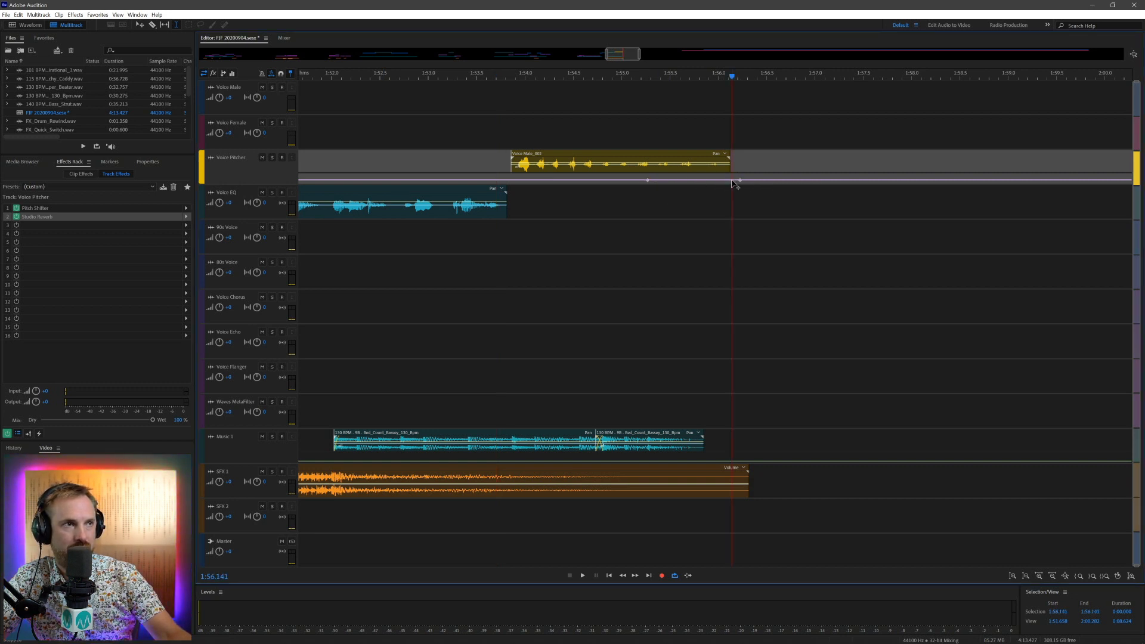
key("space")
key("space")
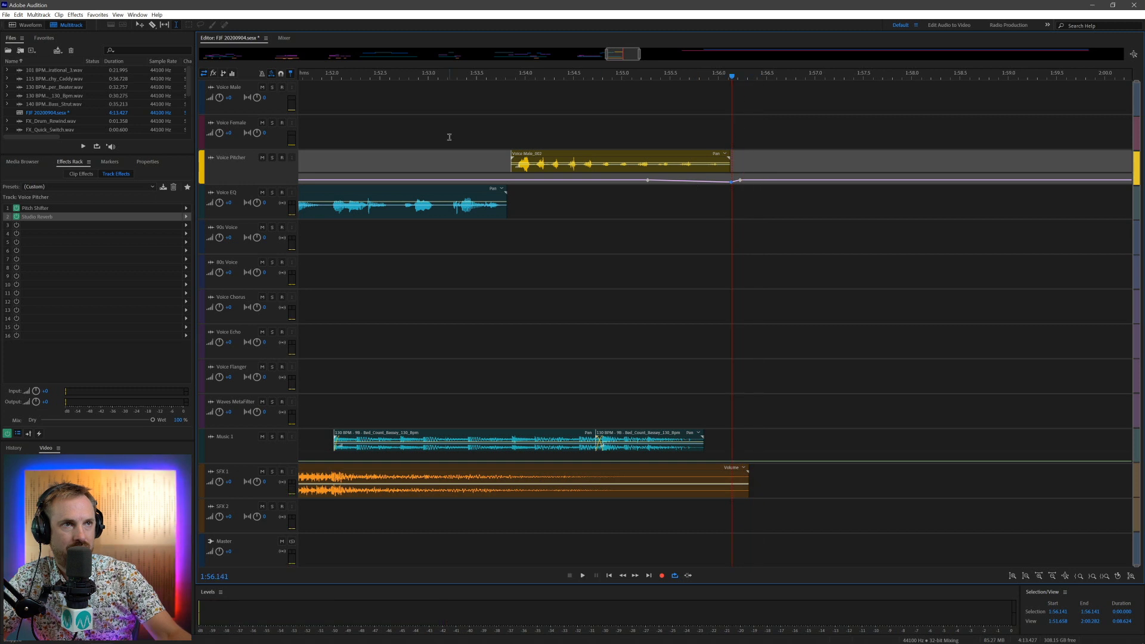
left_click(449, 135)
key("space")
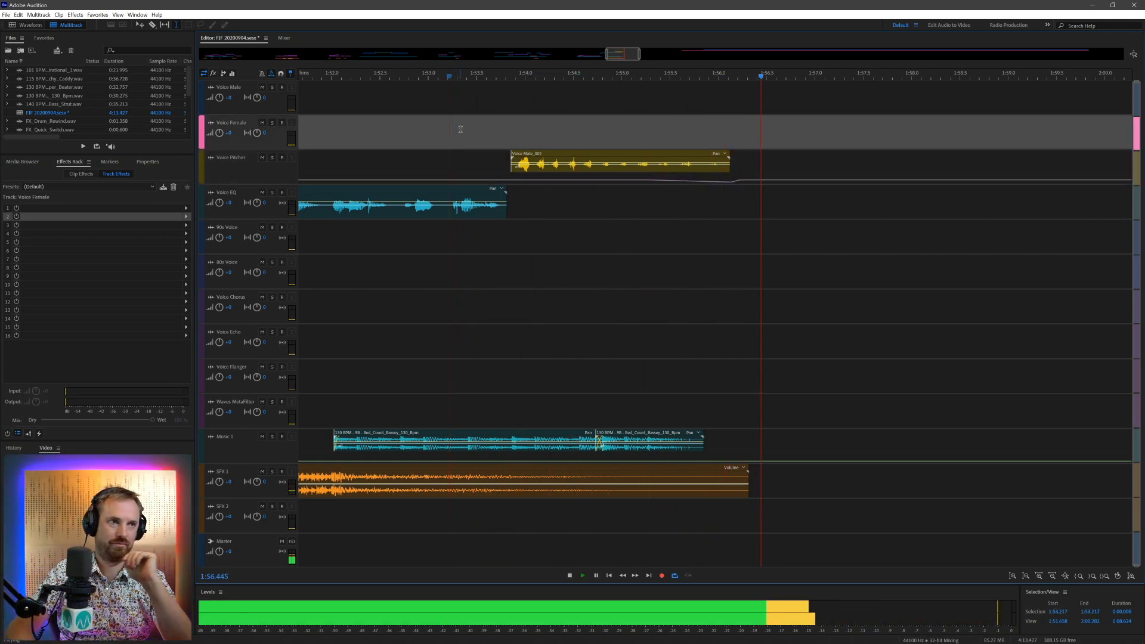
key("space")
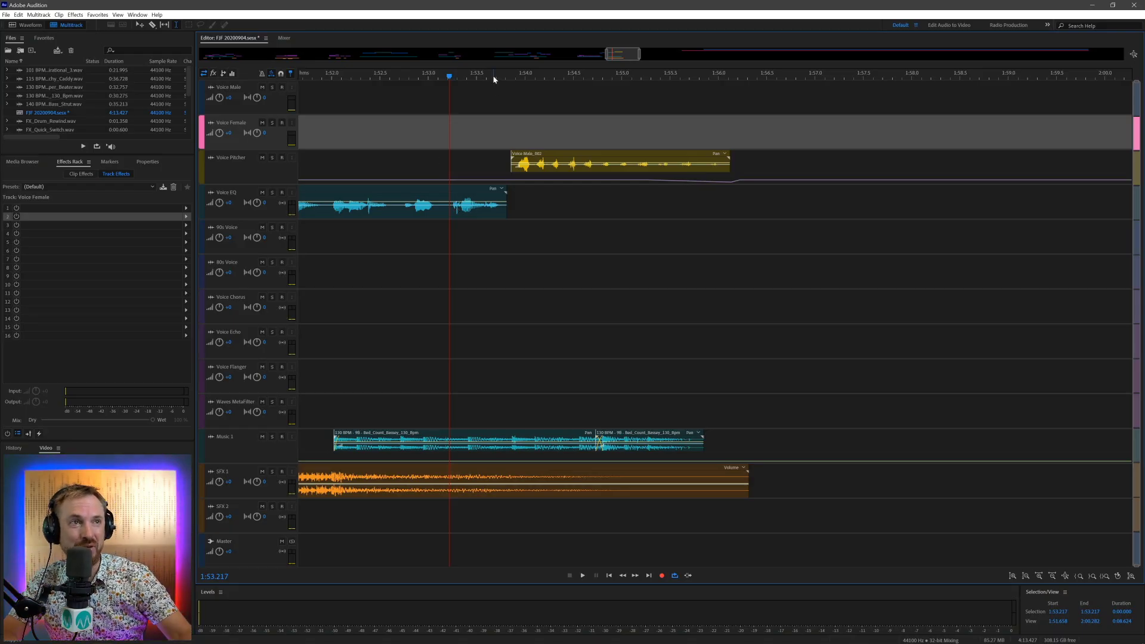
Step: Play the arrangement from about 1:43.7 through the end of the Voice Pitcher clip
scroll(494, 79, "down", 5)
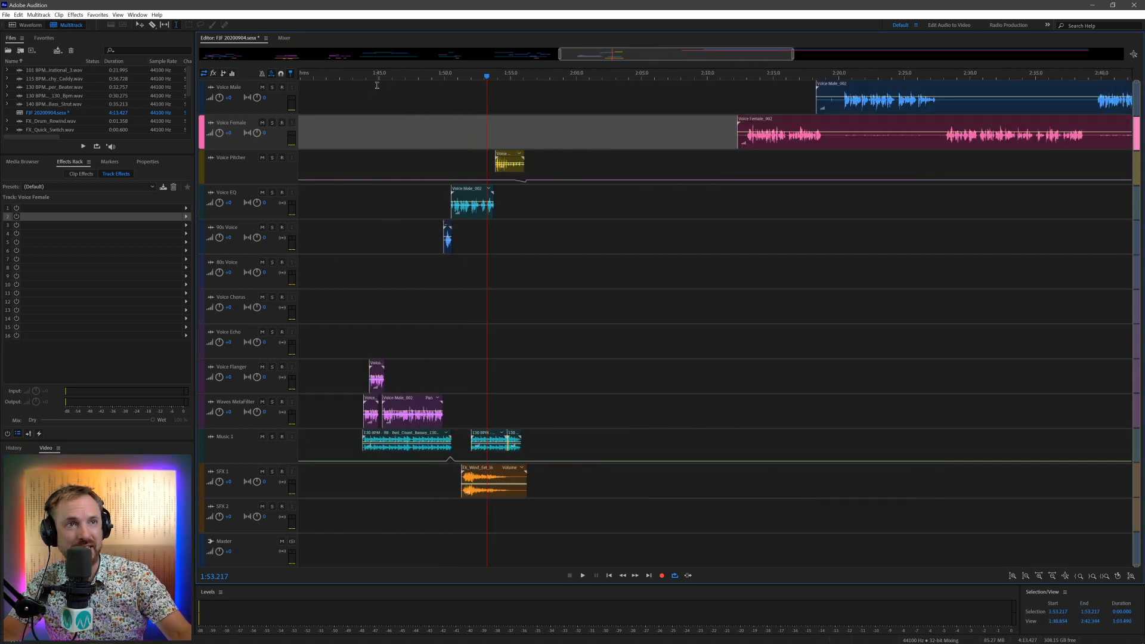
left_click(373, 94)
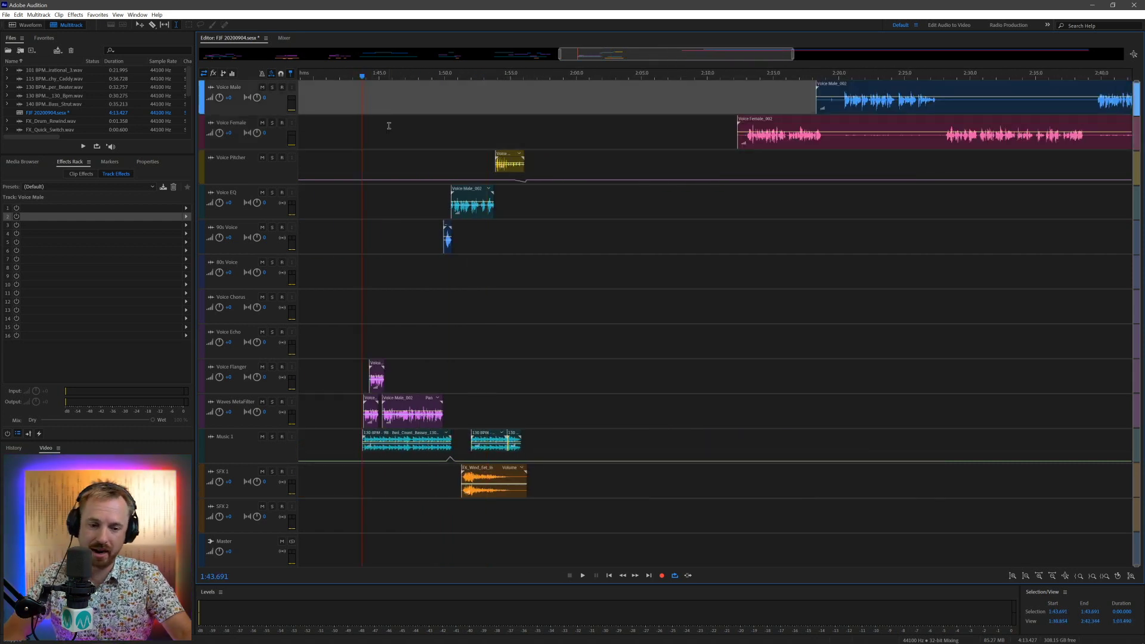
key("space")
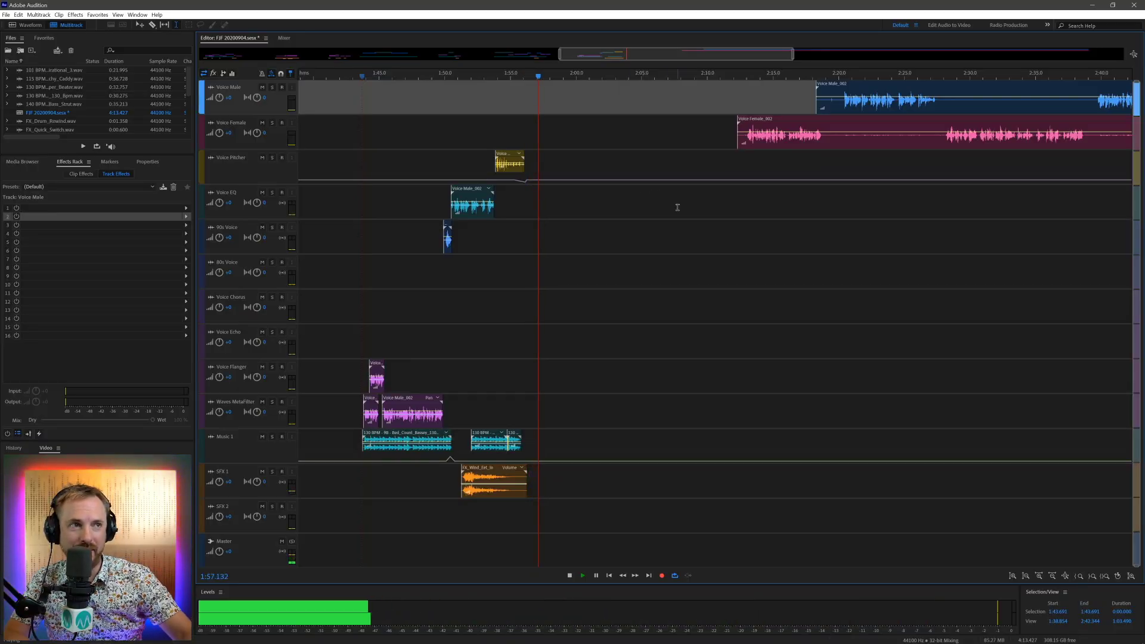
left_click(671, 156)
key("space")
Step: Remove the gap after the first Voice Female phrase, up to about 2:27, and move that phrase to the Voice Flanger track at about 2:05
left_click_drag(832, 143, 934, 143)
key("Delete")
left_click_drag(749, 137, 665, 377)
key("Delete")
left_click(706, 137)
Step: Place the Rewindy Pounder effect at about 2:05.3 and FX_Pow_Rewind_Static at about 2:09.5 on the SFX 1 track
left_click(22, 161)
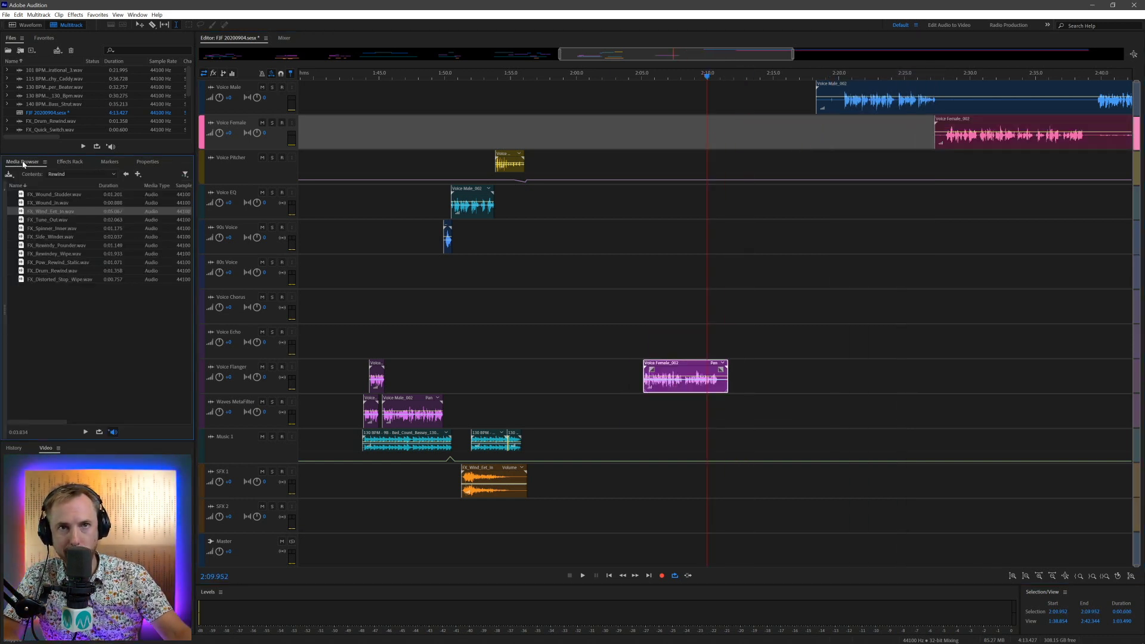
left_click_drag(481, 401, 663, 484)
left_click(65, 263)
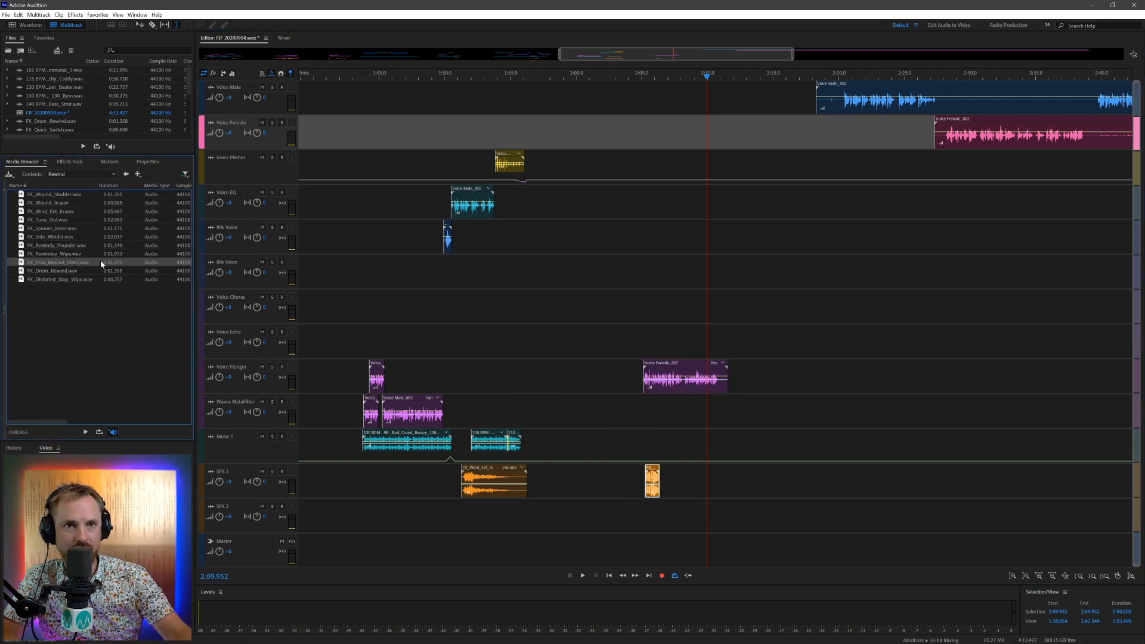
left_click_drag(767, 549, 707, 482)
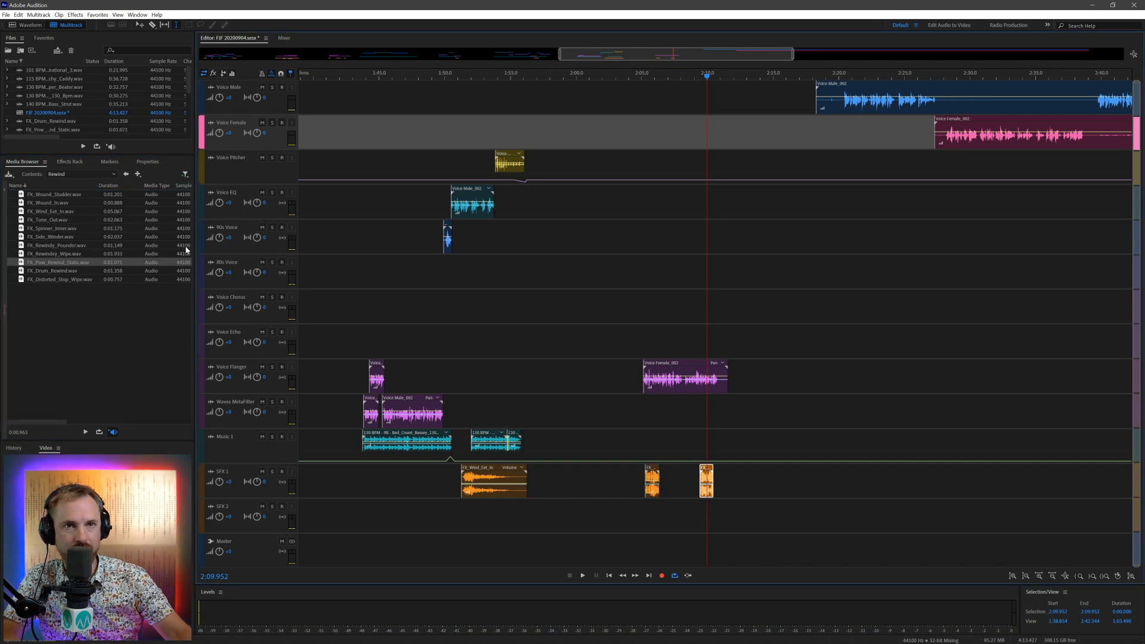
Step: Open the Pad folder of the sound effects library and place Pad_Thump_And_Rise.wav at about 2:05 on the SFX 2 track
left_click(126, 175)
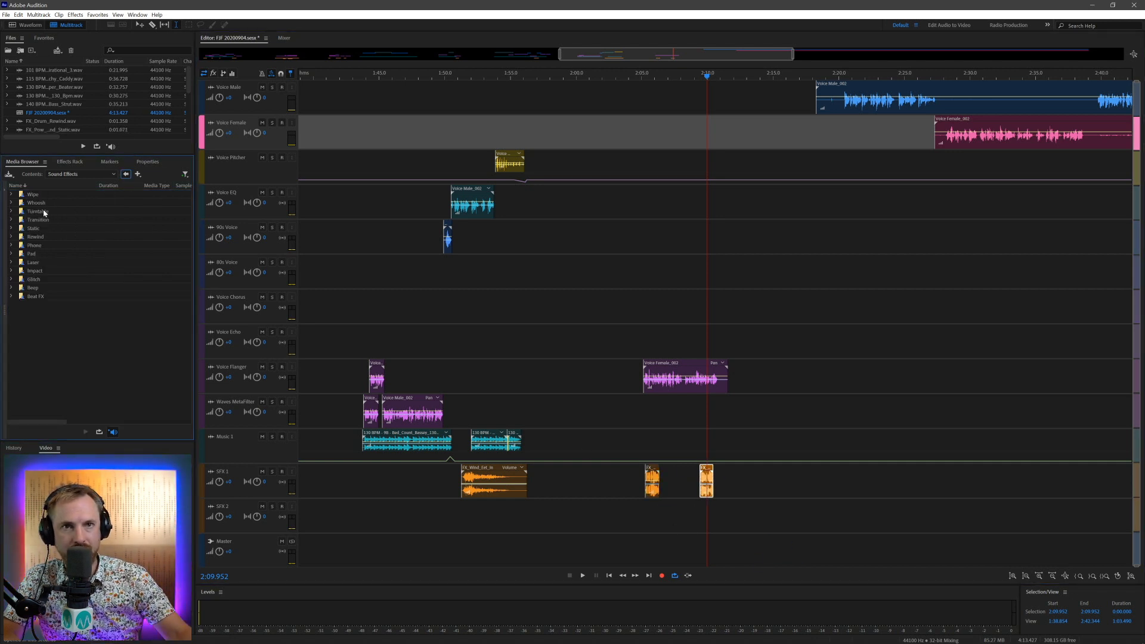
left_click(113, 176)
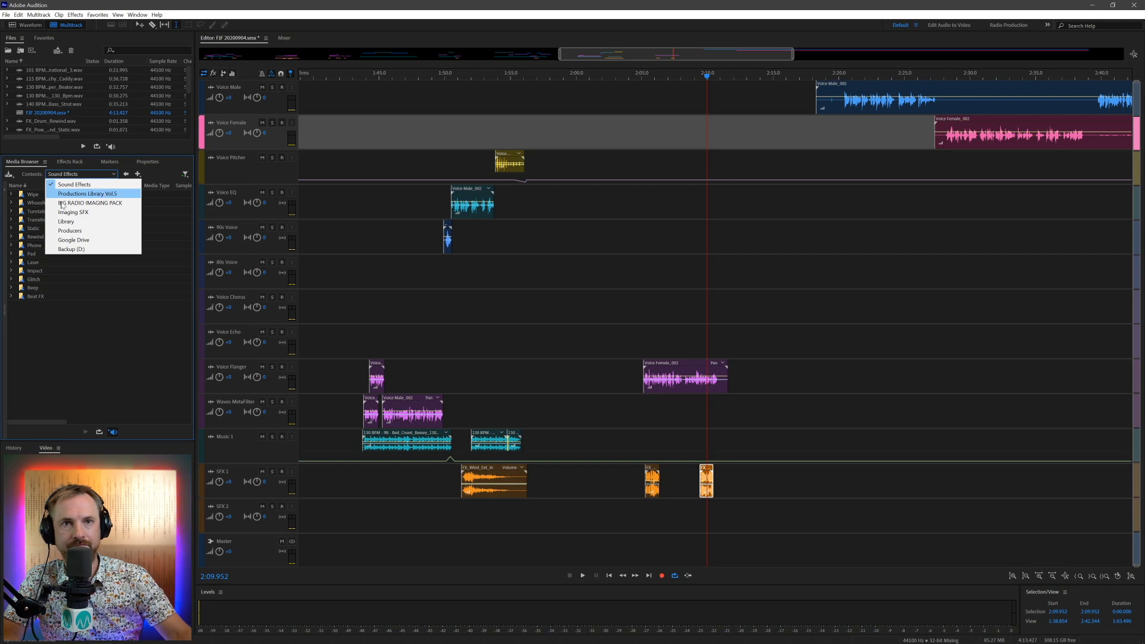
left_click(34, 261)
double_click(34, 255)
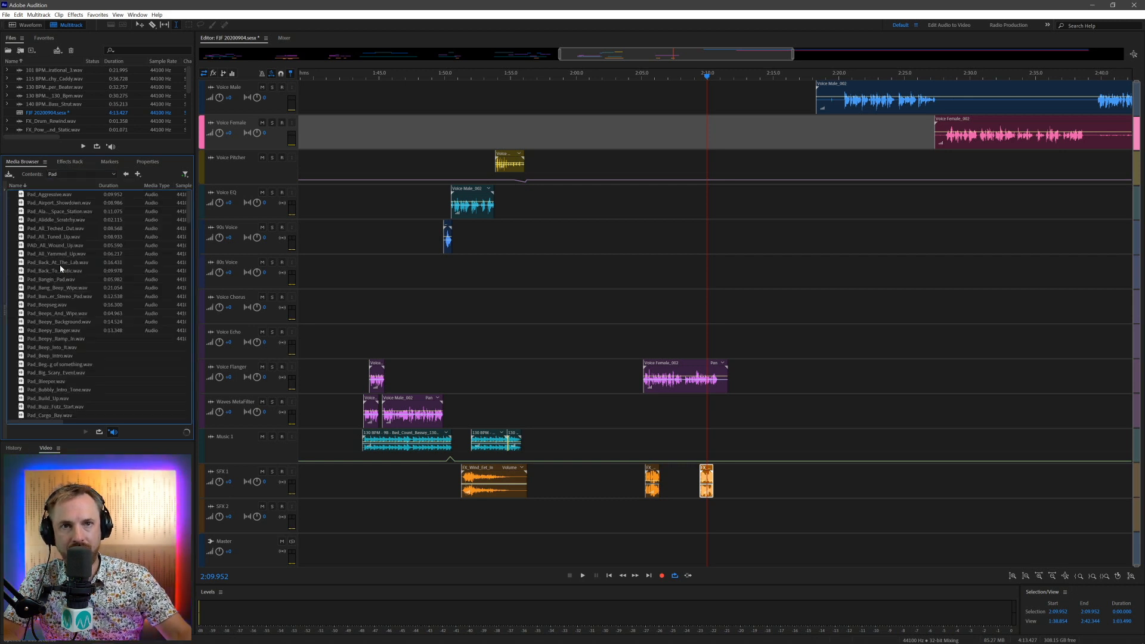
left_click_drag(86, 323, 652, 525)
Step: Move the Rewindy Pounder effect to about 2:06.8 on the SFX 1 track and play the new section
left_click_drag(651, 471, 670, 471)
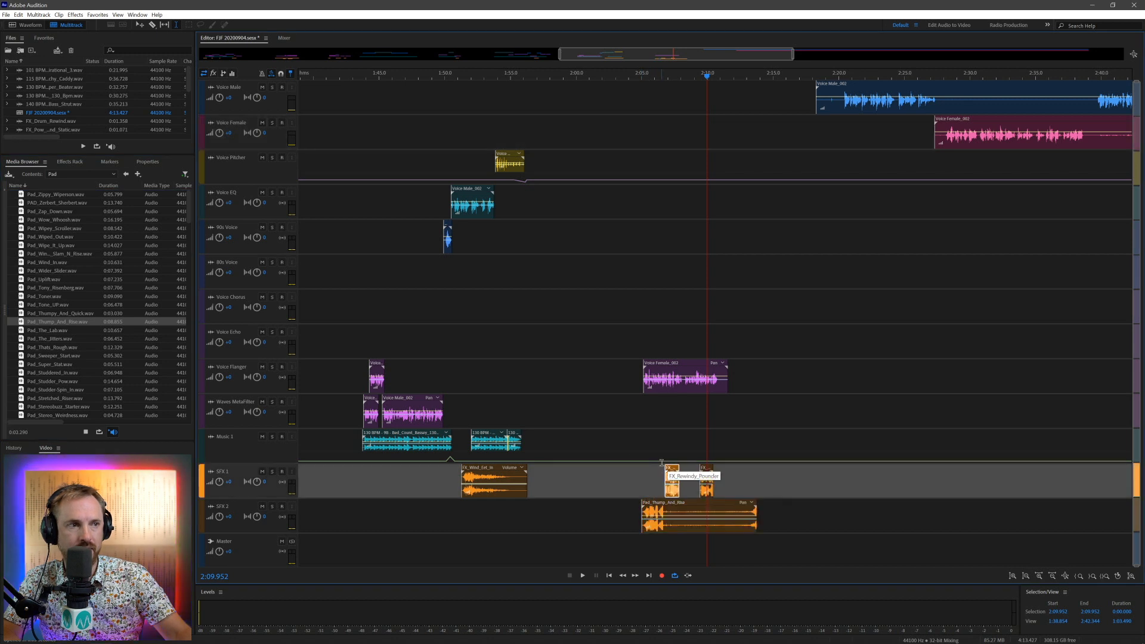
left_click(638, 433)
key("space")
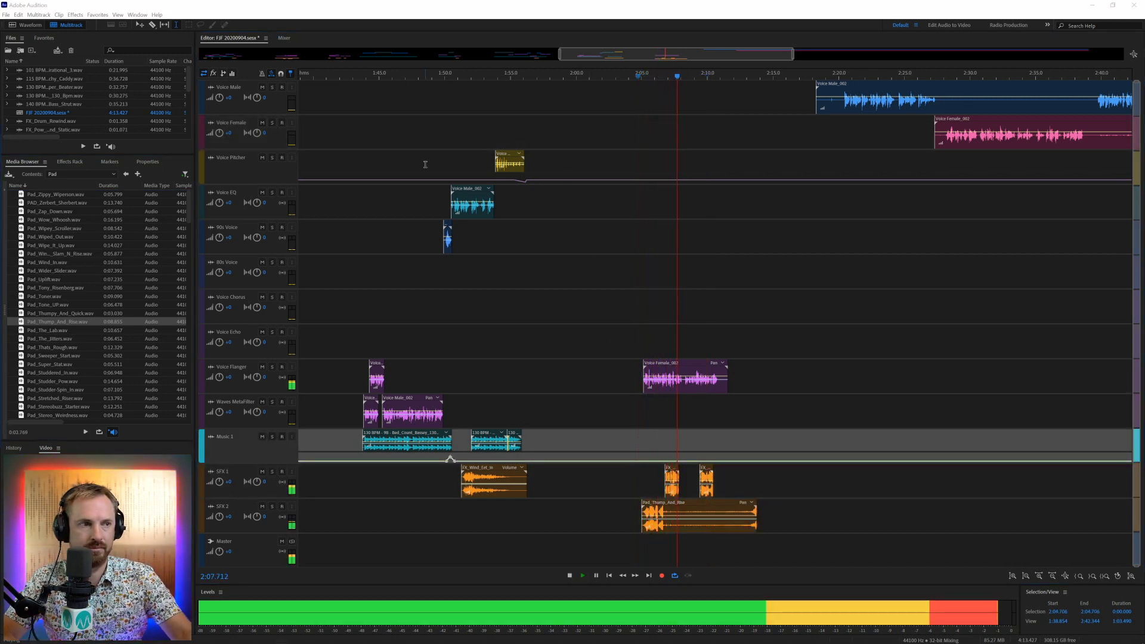
key("space")
left_click(666, 76)
scroll(666, 76, "up", 5)
key("space")
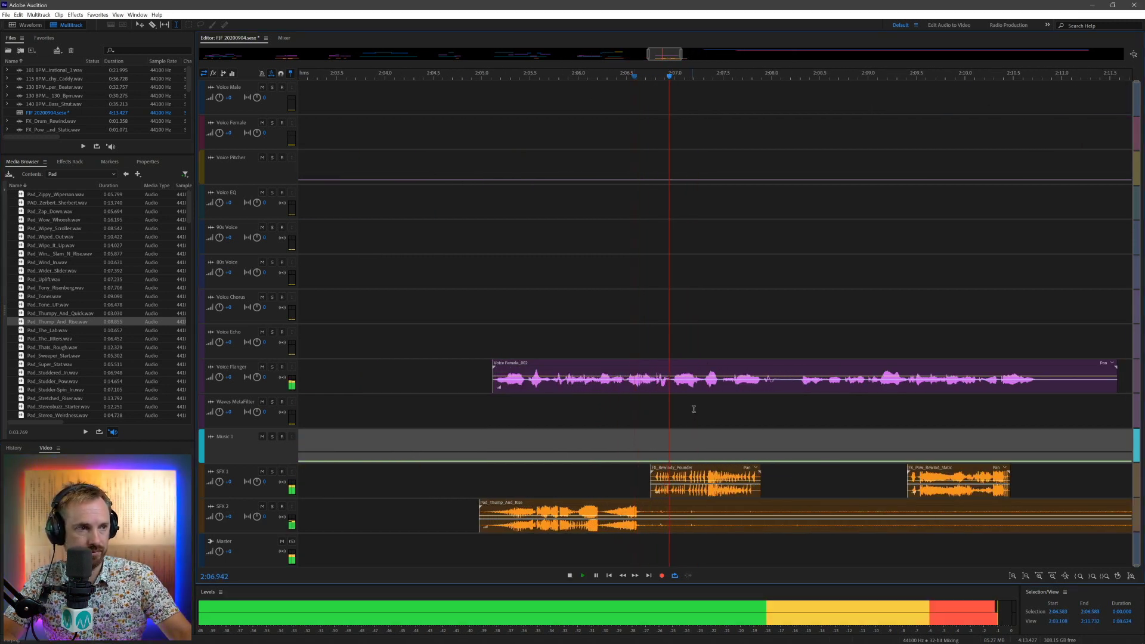
key("space")
Step: Copy the Voice Flanger section from about 2:06.95 to 2:08.1 onto the Voice Echo track, extend its start back to about 2:06.0 and play it
left_click_drag(670, 384, 780, 383)
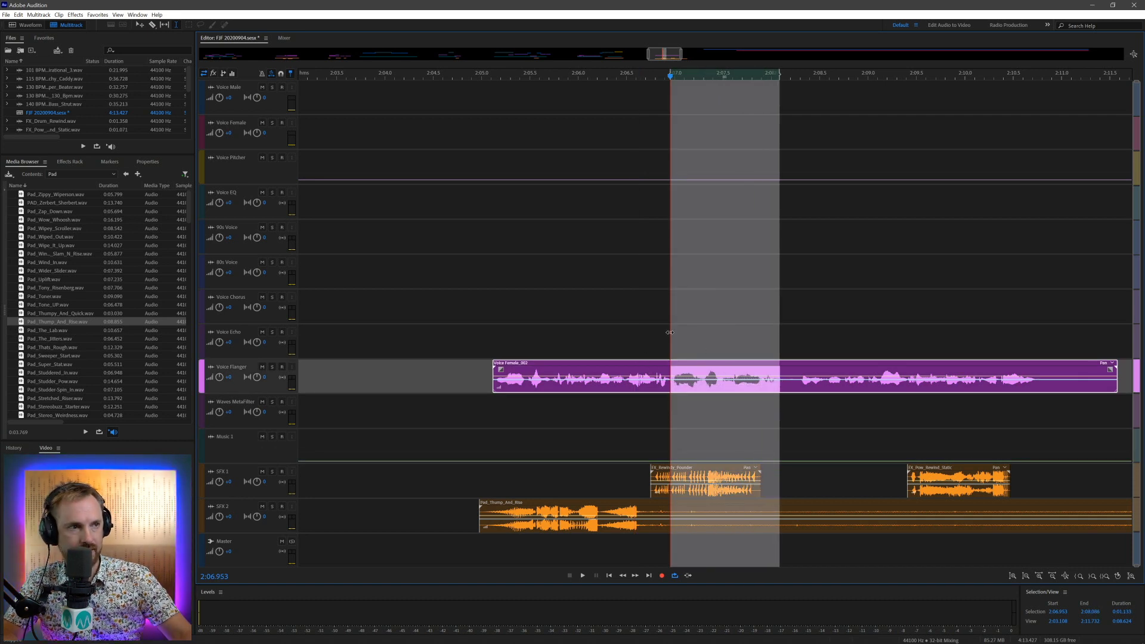
key("ctrl+v")
key("space")
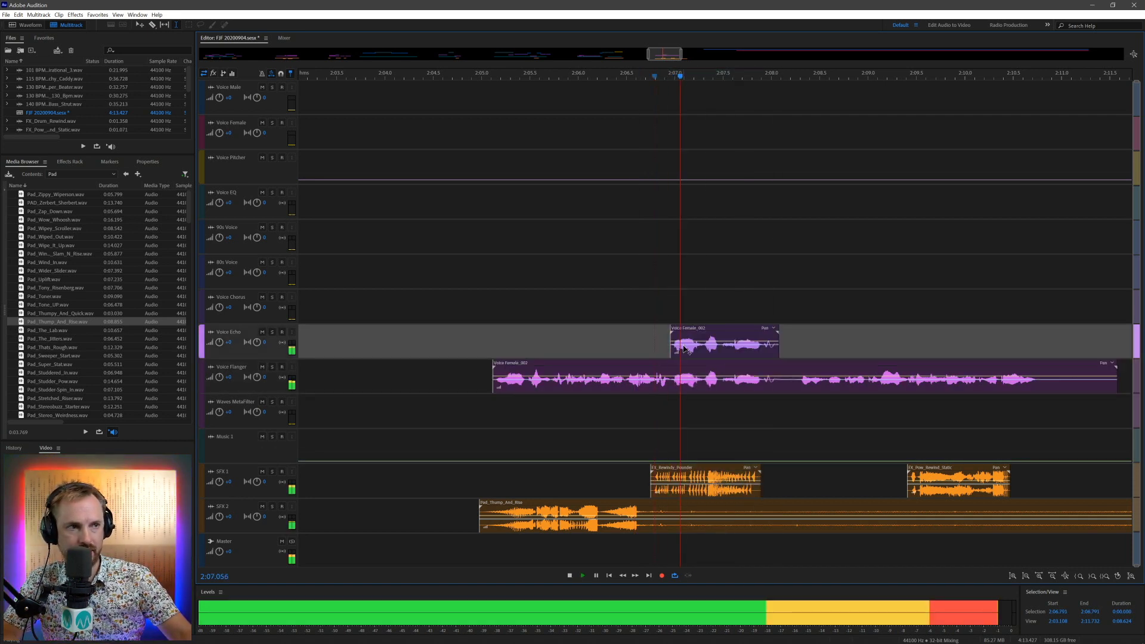
key("space")
left_click_drag(669, 338, 543, 343)
left_click(561, 343)
key("space")
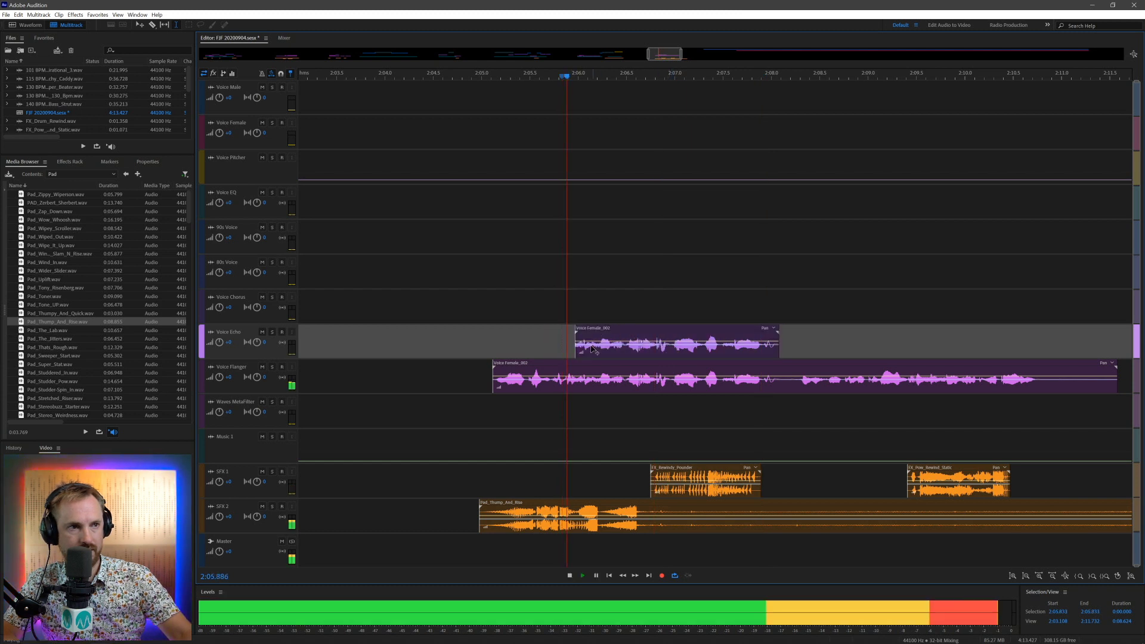
key("space")
Step: Split the Voice Flanger clip at about 2:08.1 and move its second part to the Waves MetaFilter track at about 2:08.7
left_click(784, 383)
key("ctrl+k")
left_click(820, 413)
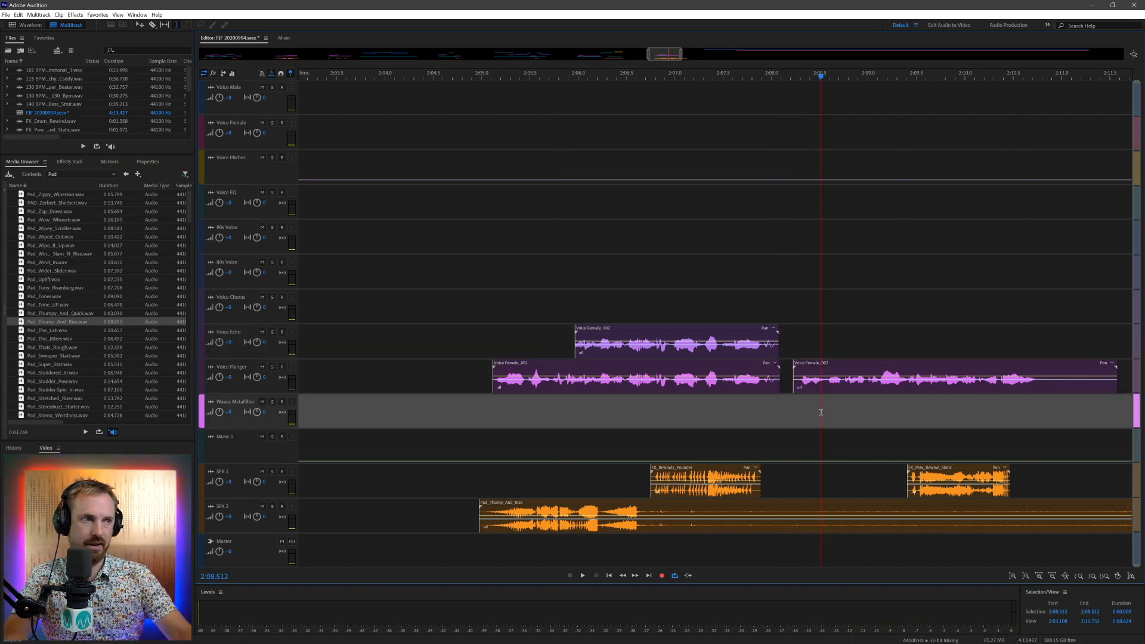
left_click_drag(834, 370, 877, 415)
Step: Move the Pow Rewind Static effect directly behind Rewindy Pounder at about 2:07.8 and play the section from about 2:04.7
left_click_drag(932, 470, 775, 496)
left_click(737, 438)
key("space")
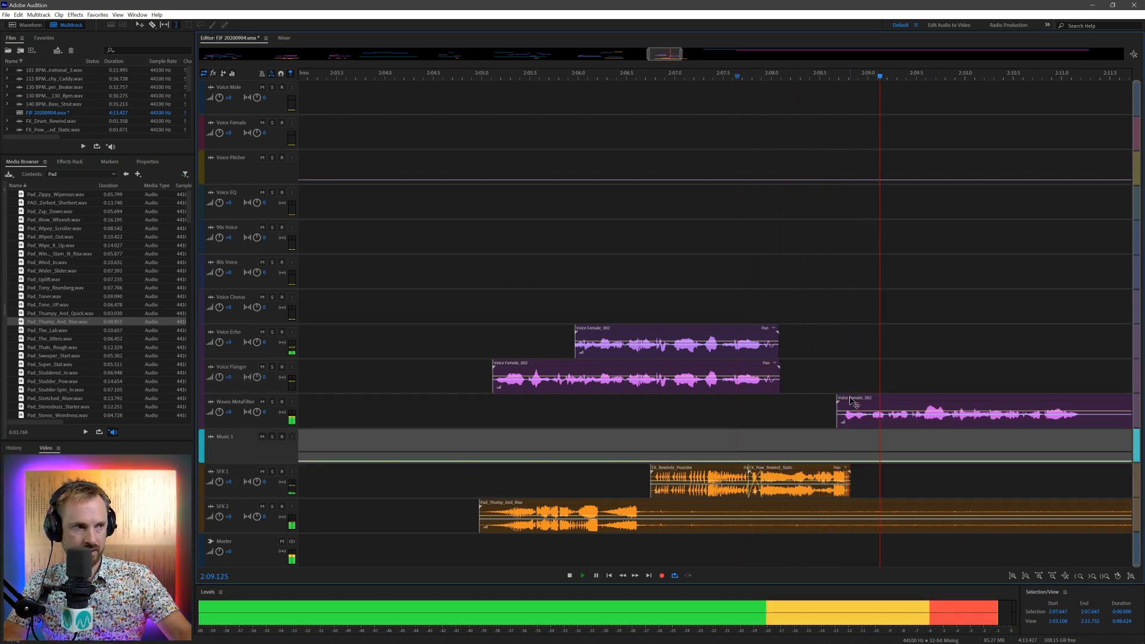
key("space")
left_click(500, 424)
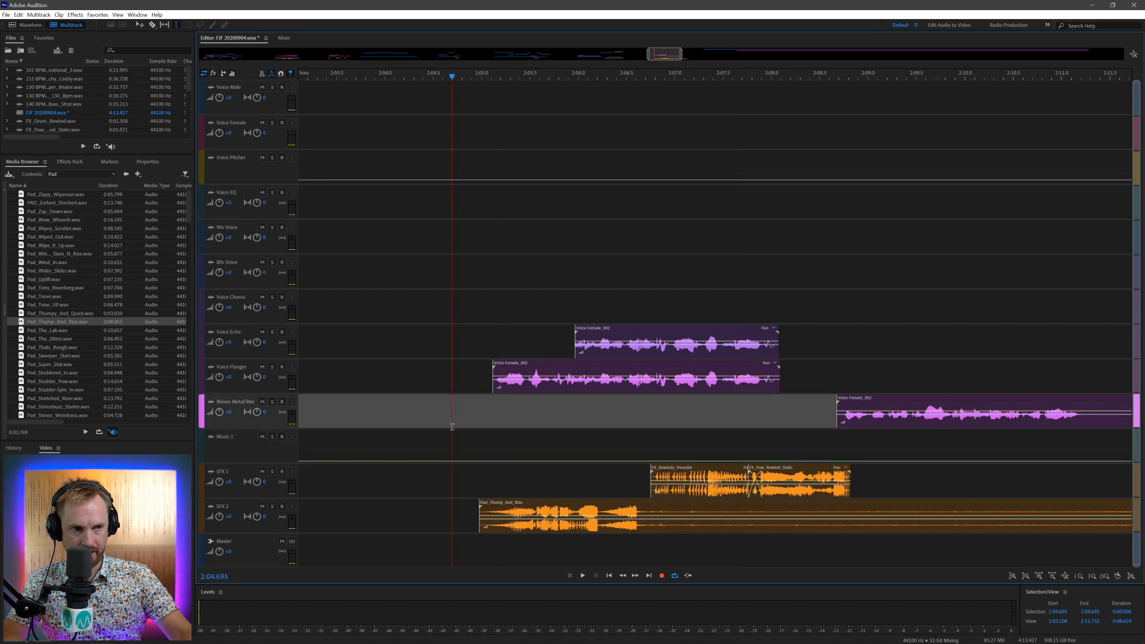
key("space")
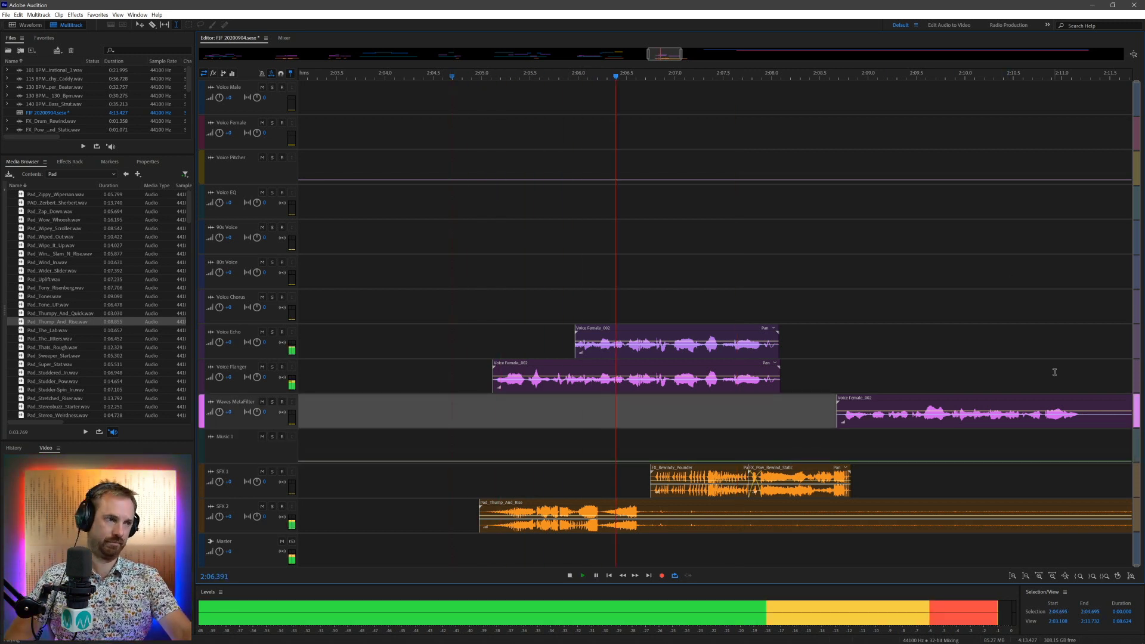
Step: Split the Waves MetaFilter clip at about 2:11.2 and delete the remainder
left_click(1100, 419)
key("ctrl+k")
left_click(1110, 414)
key("Delete")
Step: Add the Waves MetaFilter Stereo plug-in as the first clip effect on the female voice clip of the Waves MetaFilter track
left_click(994, 418)
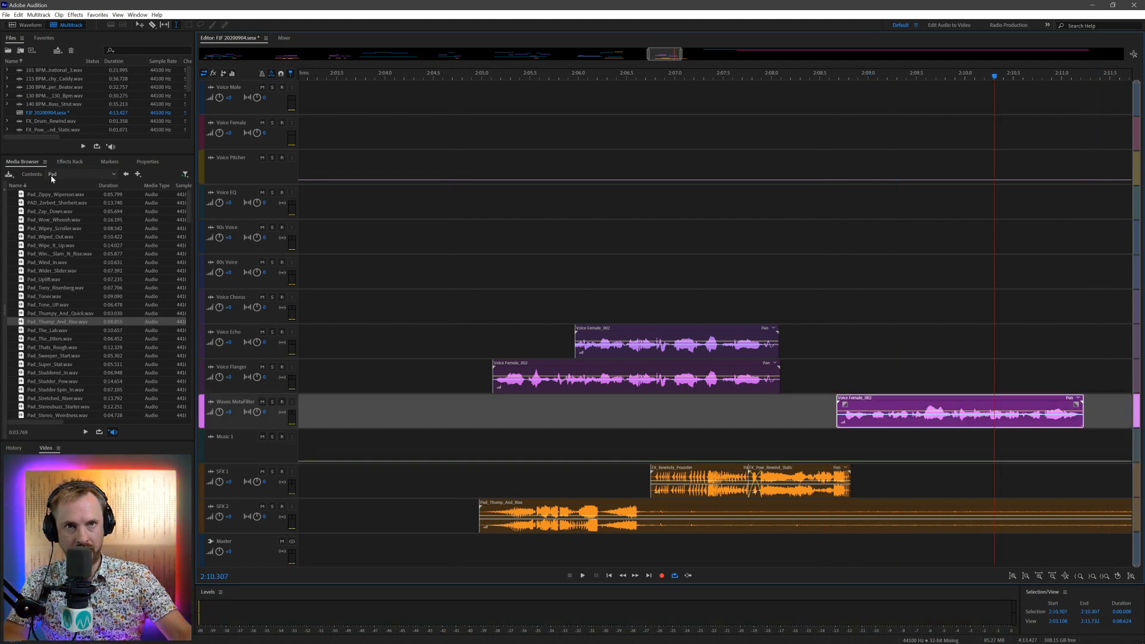
left_click(70, 161)
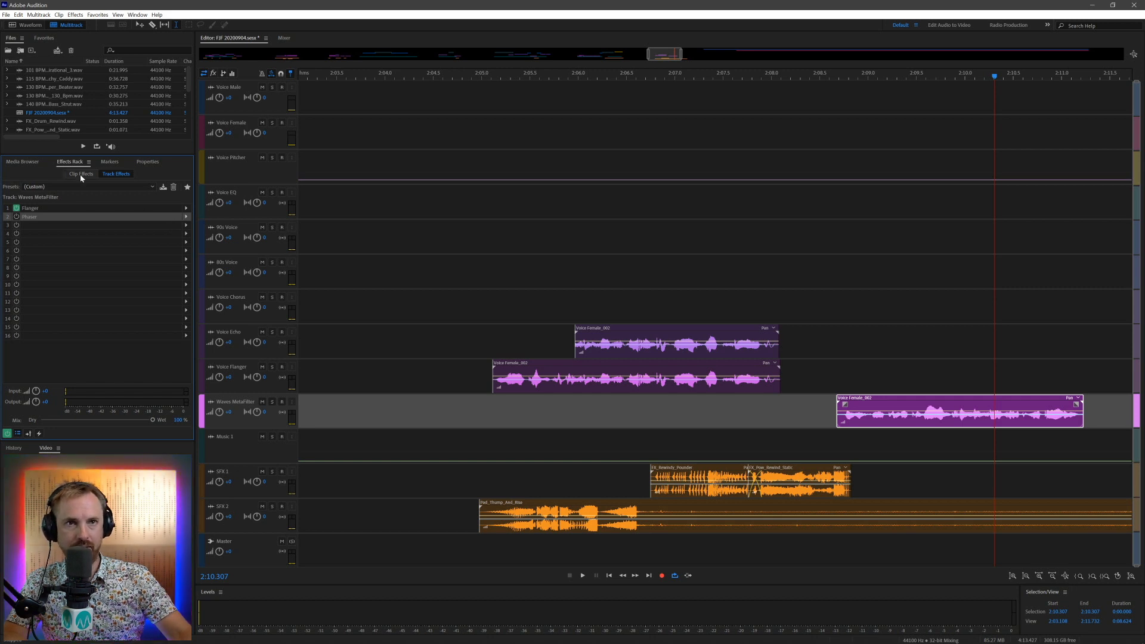
left_click(185, 208)
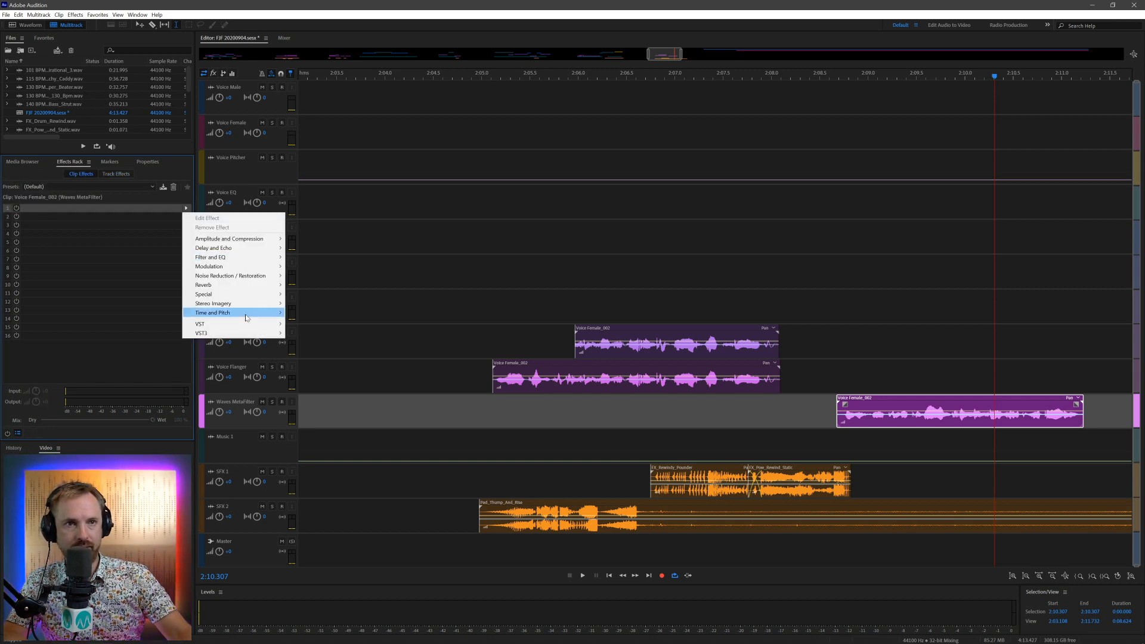
mouse_move(278, 334)
mouse_move(331, 411)
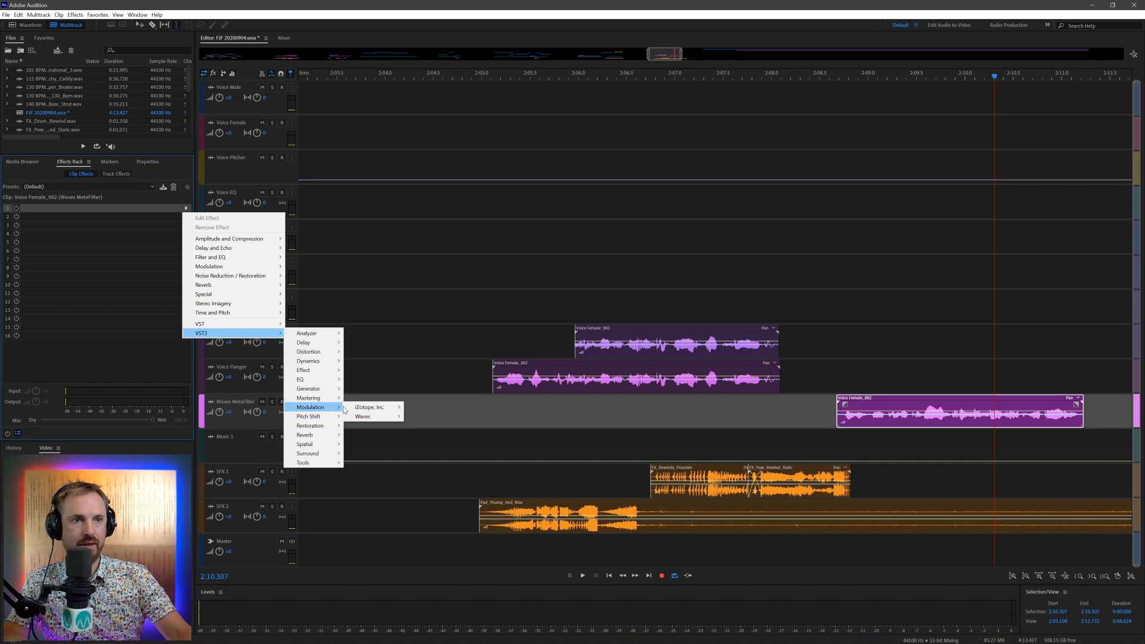
mouse_move(377, 416)
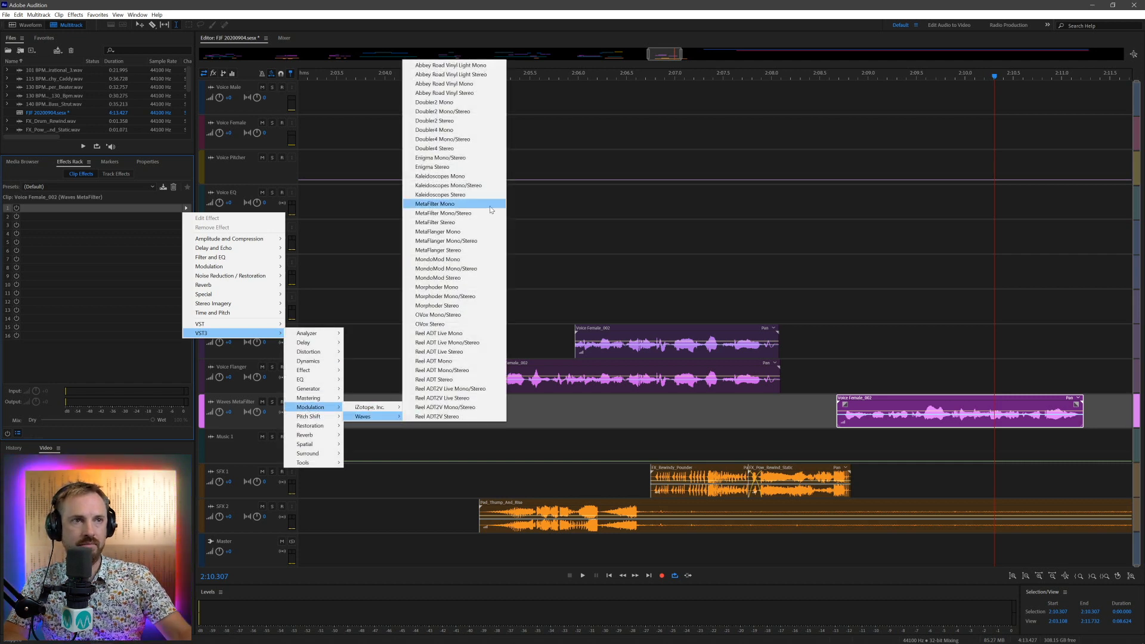
left_click(435, 223)
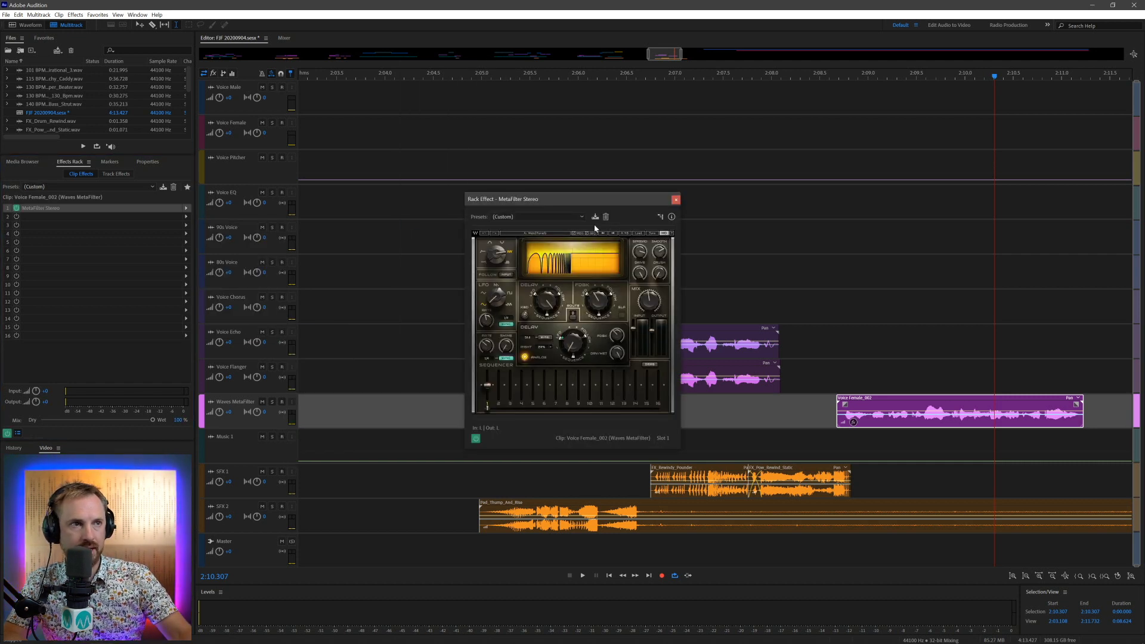
Step: Load an Autodafeh preset in MetaFilter, raise the filter's cutoff frequency and play the clip
left_click(639, 233)
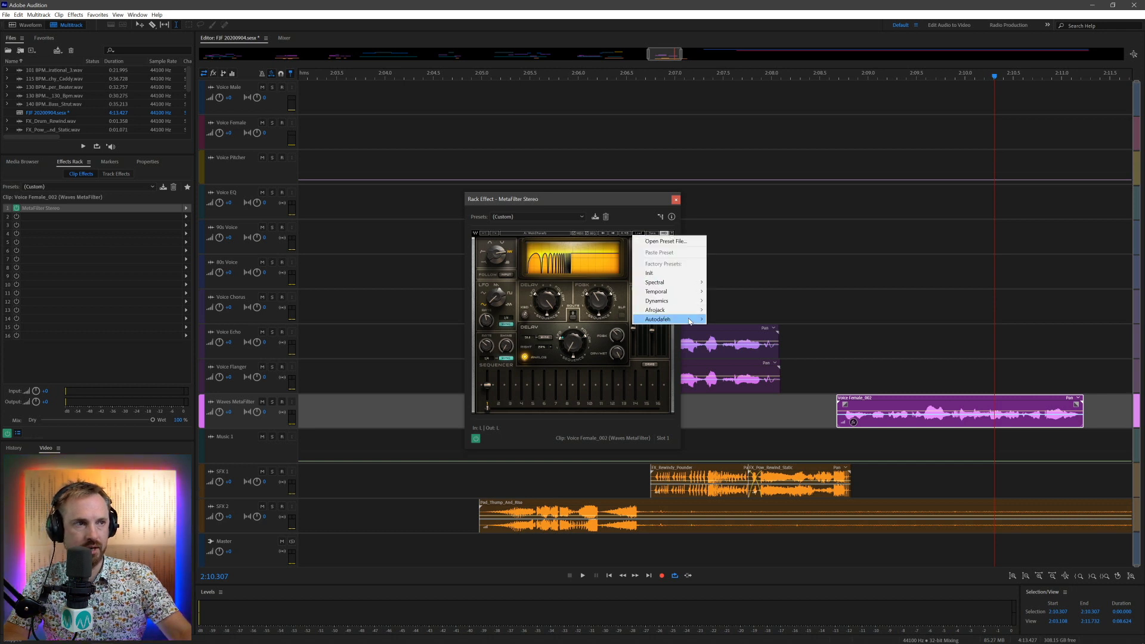
left_click(732, 320)
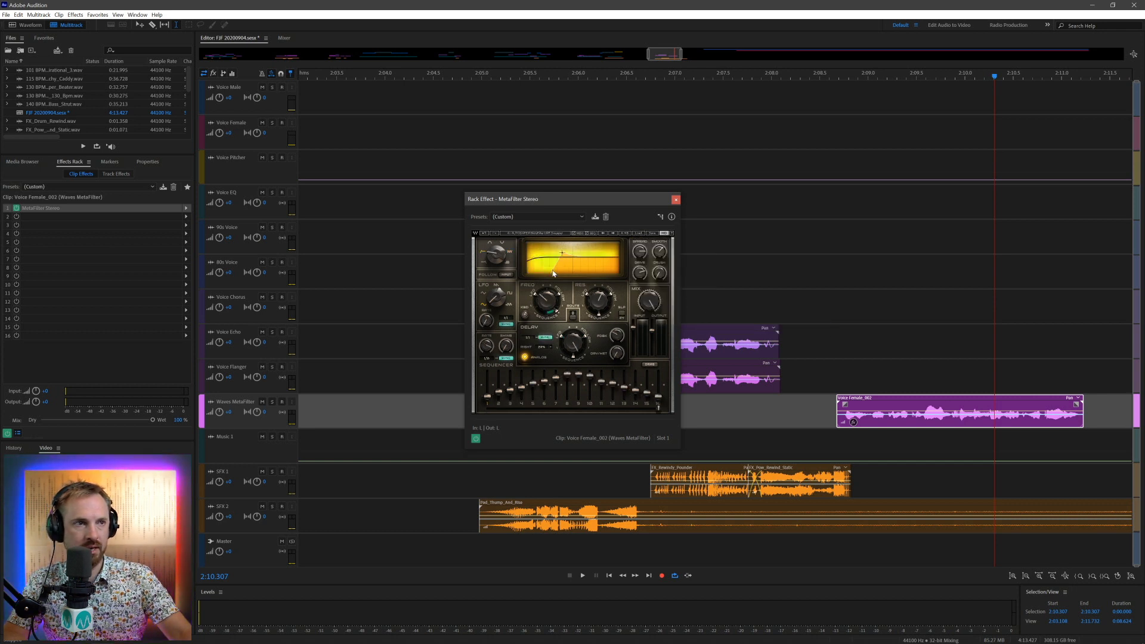
left_click_drag(563, 253, 583, 251)
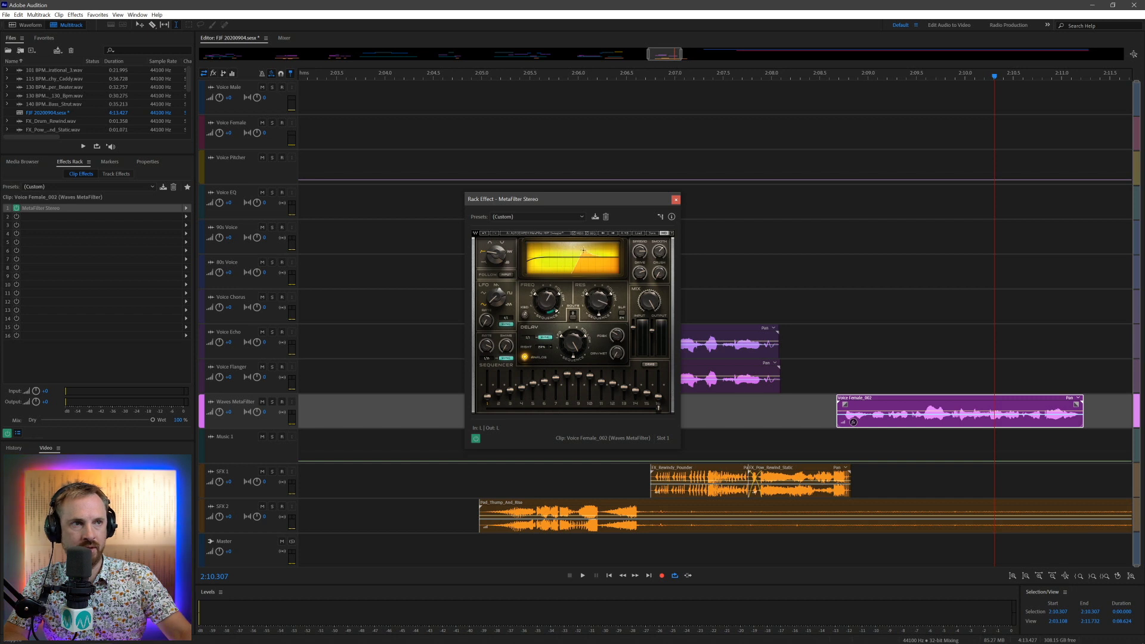
key("space")
key("space")
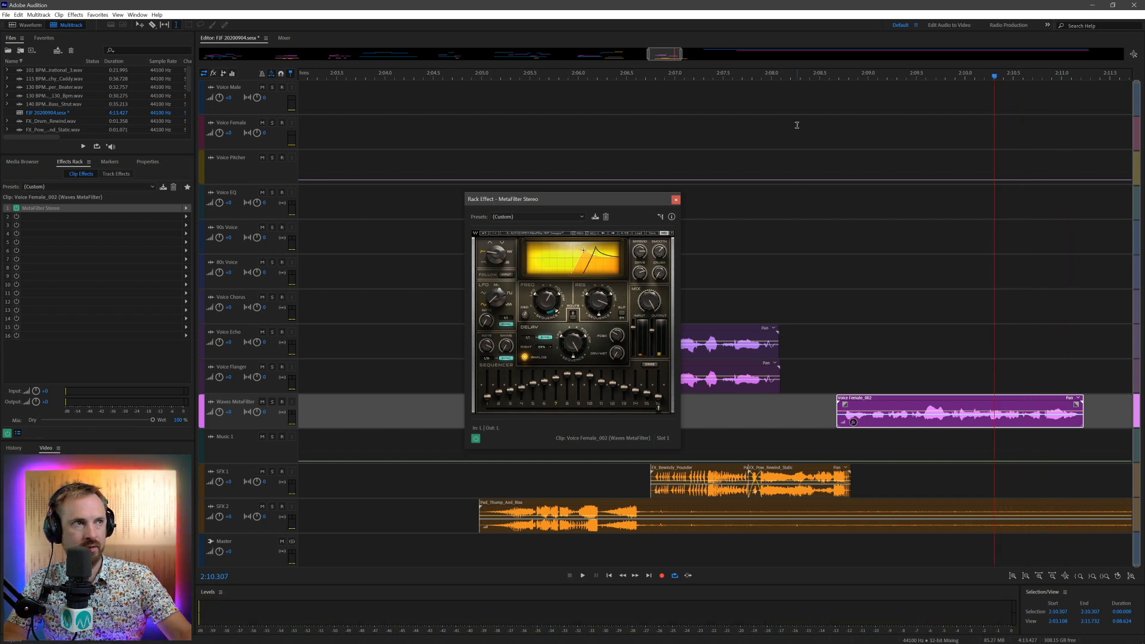
Step: Play from about 2:08.3 and lower the MetaFilter cutoff frequency
left_click(796, 125)
key("space")
key("space")
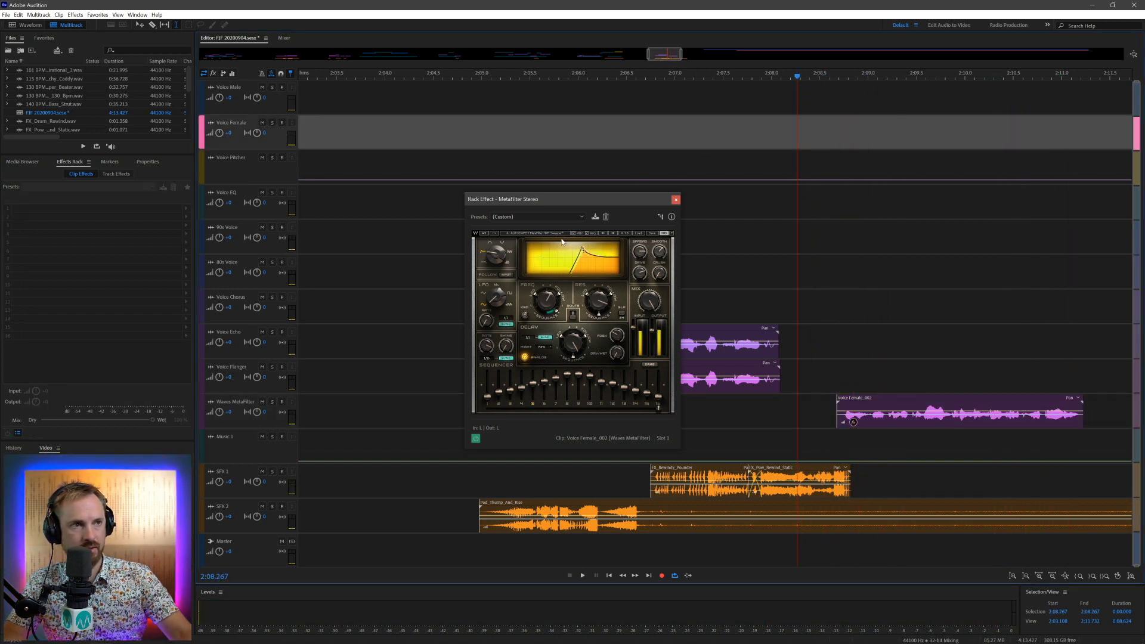
left_click_drag(583, 250, 561, 251)
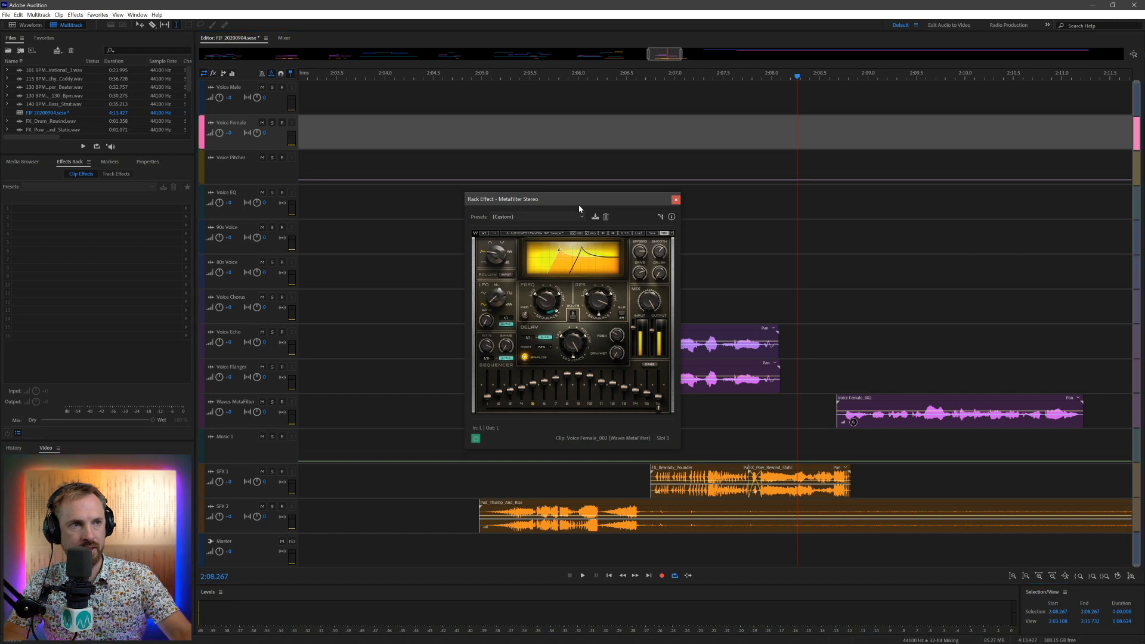
Step: Play the session from 2:08.267 to audition the MetaFilter setting on the female voice clip
key("space")
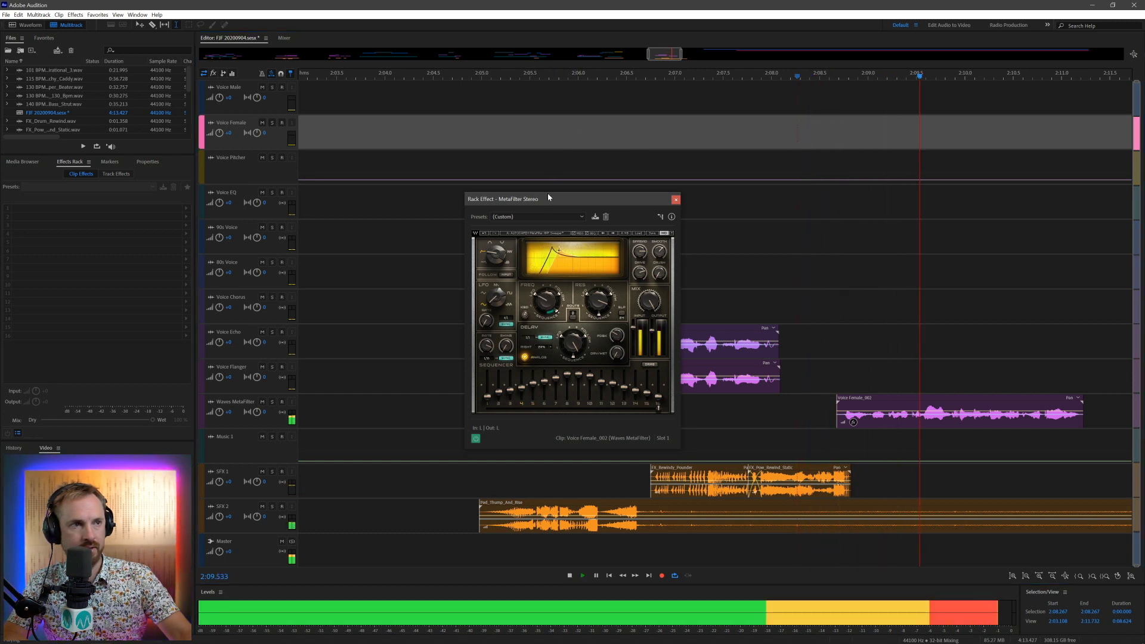
key("space")
key("space")
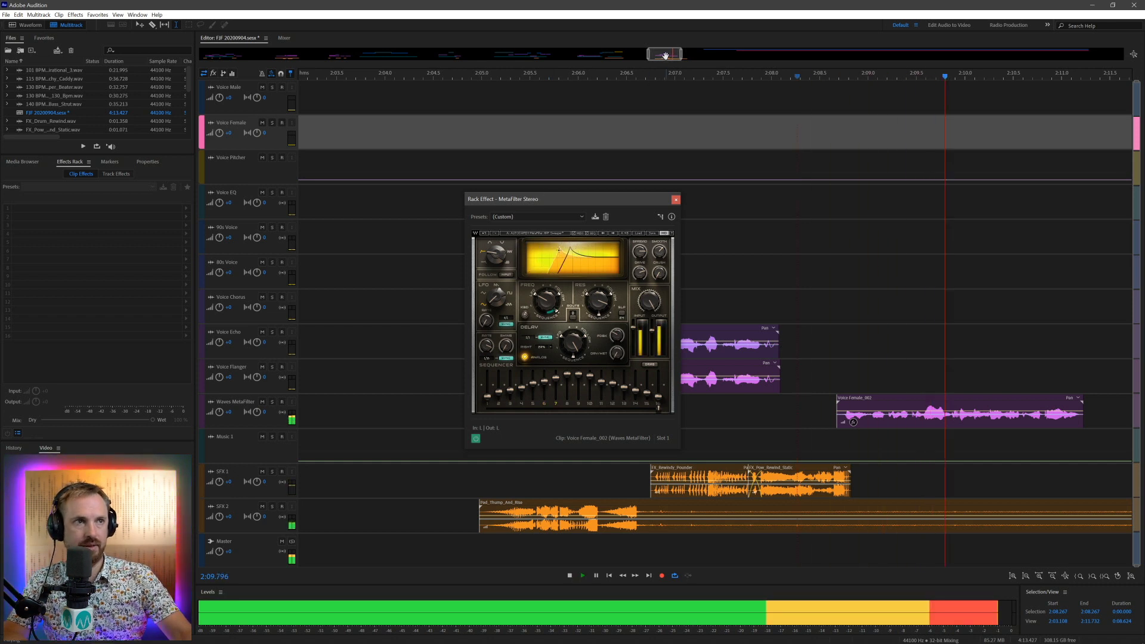
key("space")
Step: Save the session and close the MetaFilter effect window
left_click_drag(665, 56, 712, 55)
key("backslash")
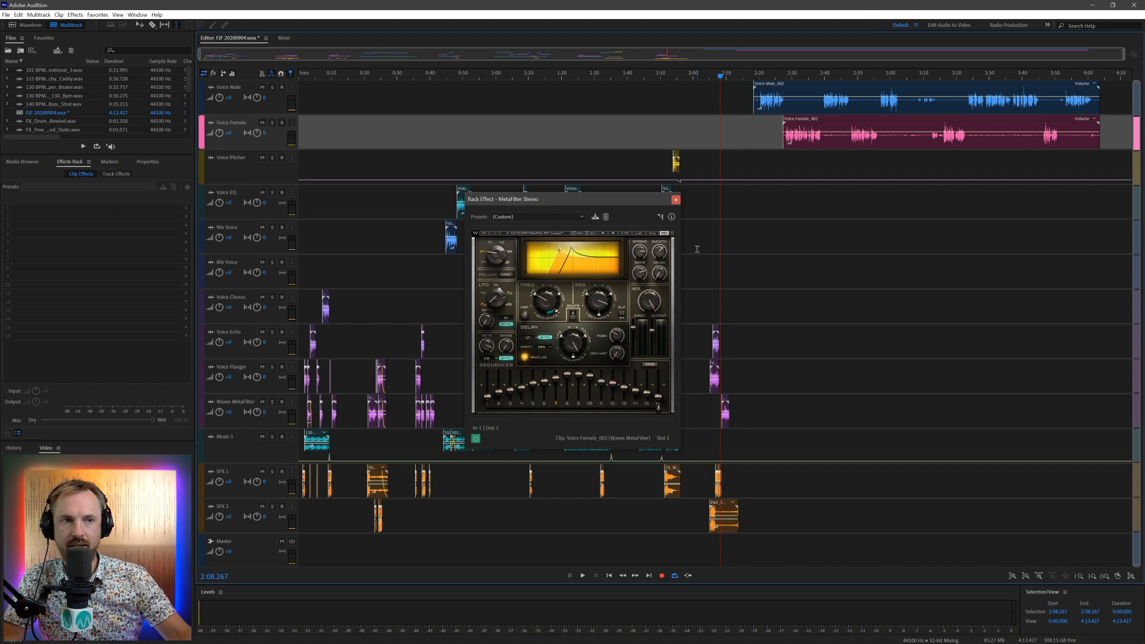
key("ctrl+s")
left_click(576, 337)
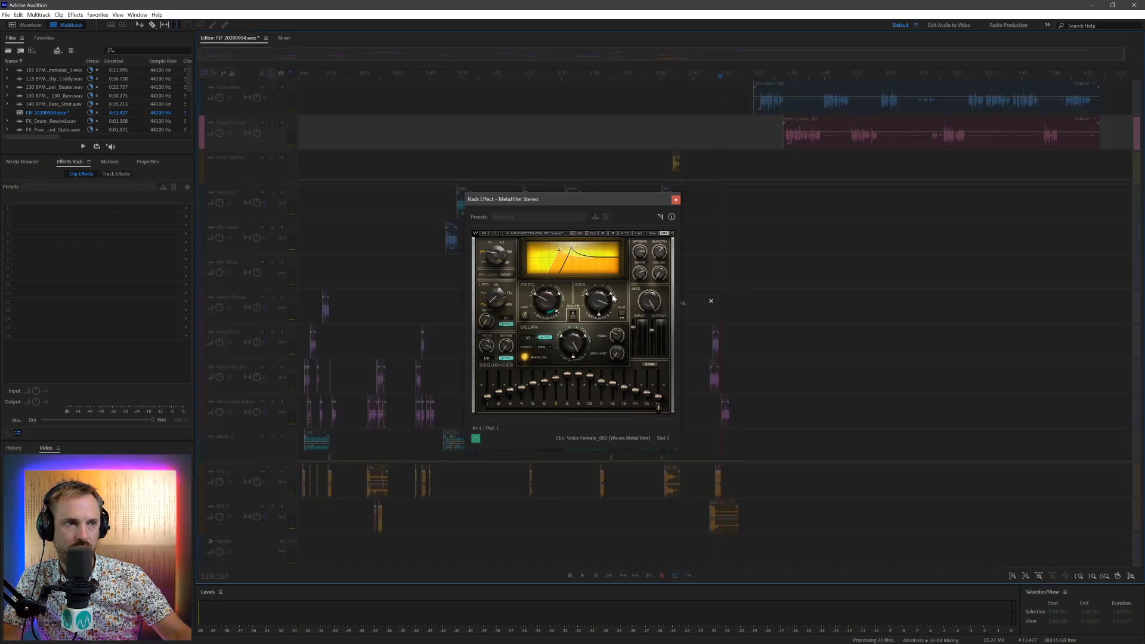
left_click(676, 200)
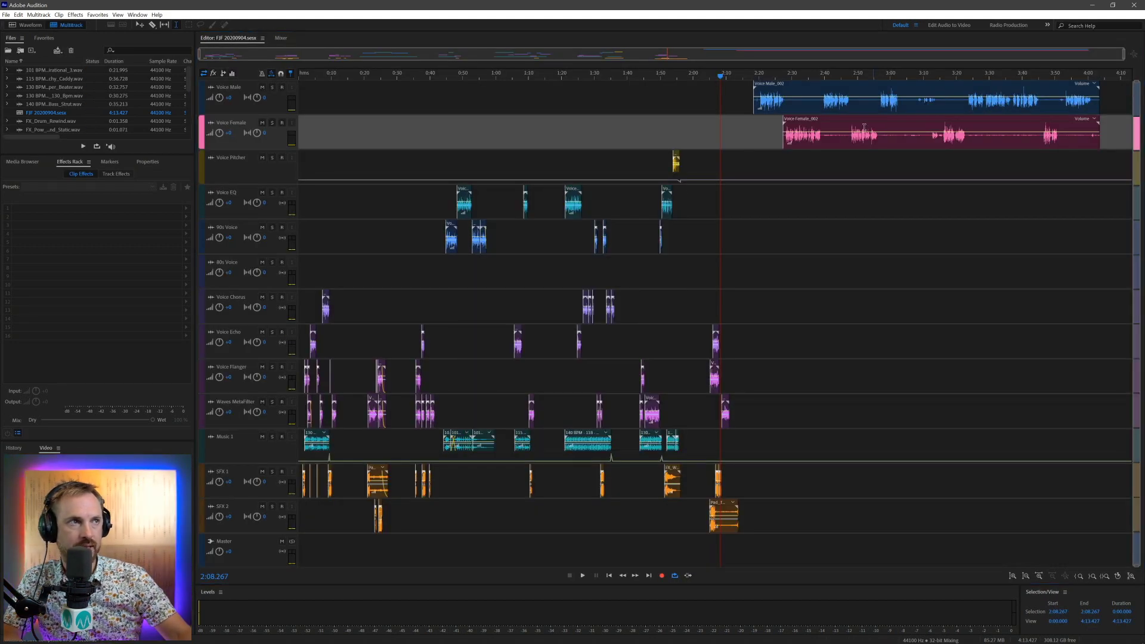
Step: Move the next male voice phrase to the Voice Flanger track at about 2:17 and shift the remaining voice clips later
left_click_drag(796, 103, 767, 370)
key("Delete")
left_click(958, 134)
left_click(987, 87)
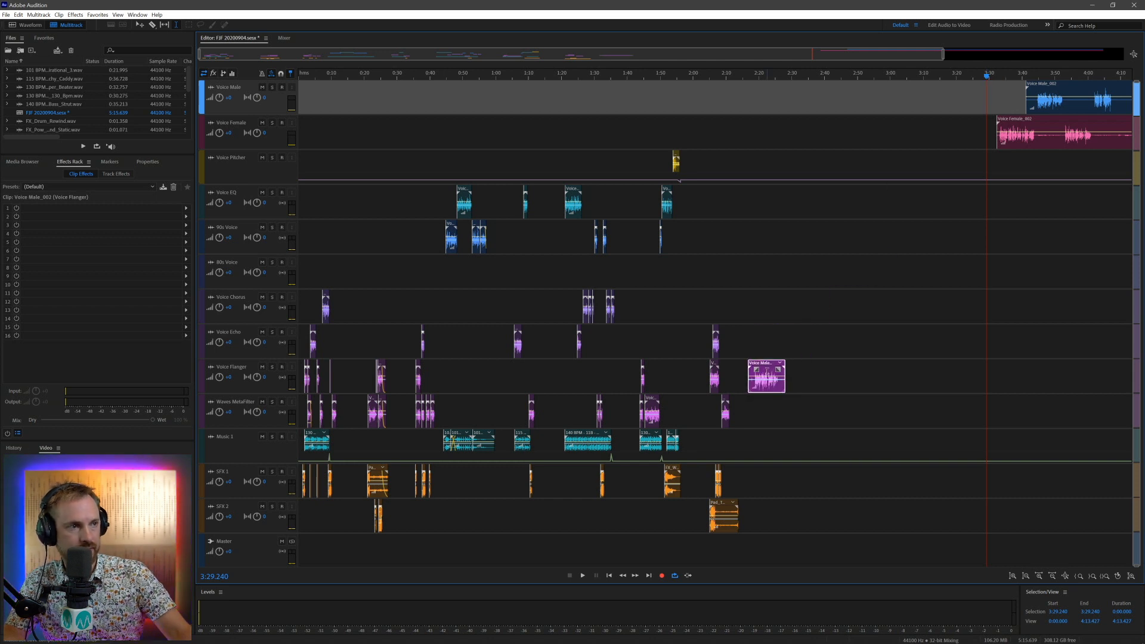
Step: Preview the 7.7-second Pad_Tony sound effect and place it on the SFX 1 track at about 2:20
left_click(23, 161)
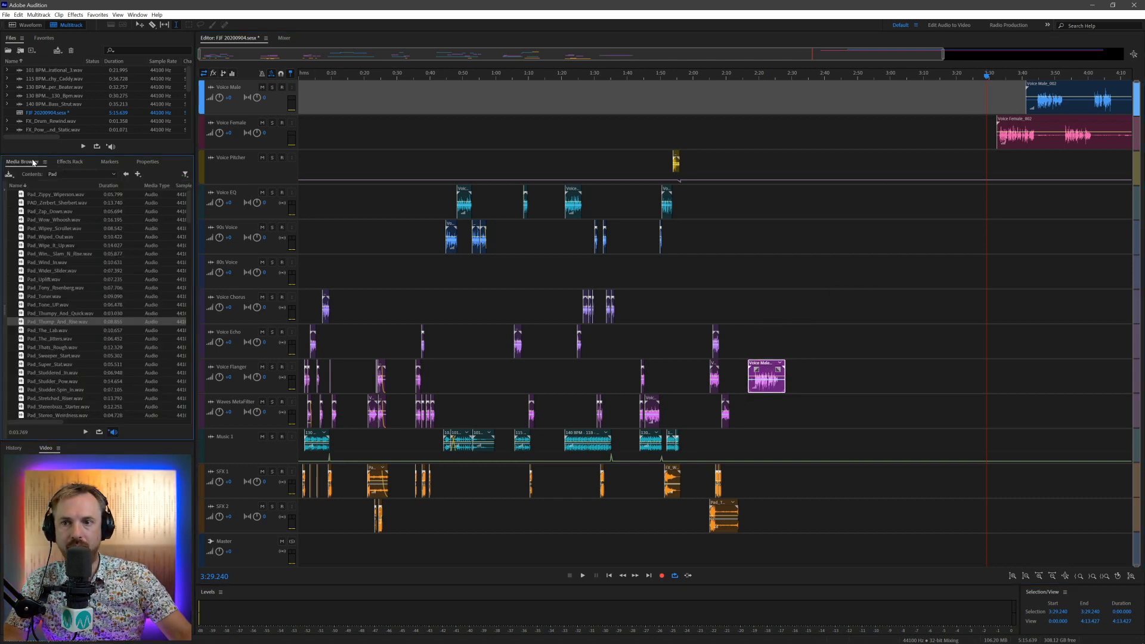
left_click(59, 289)
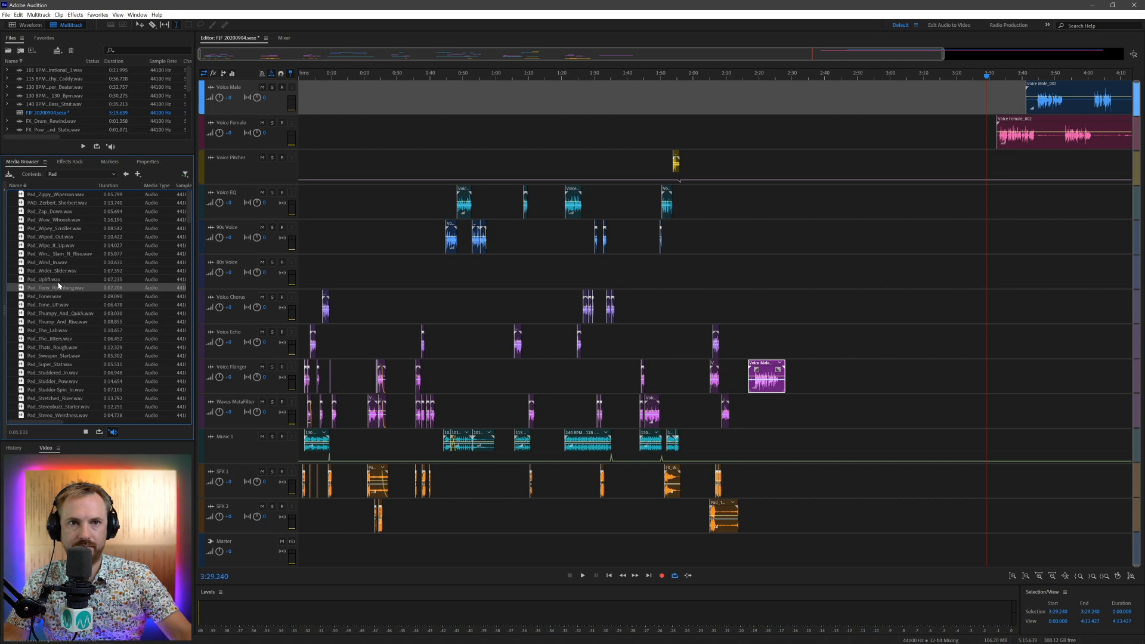
left_click_drag(59, 290, 758, 480)
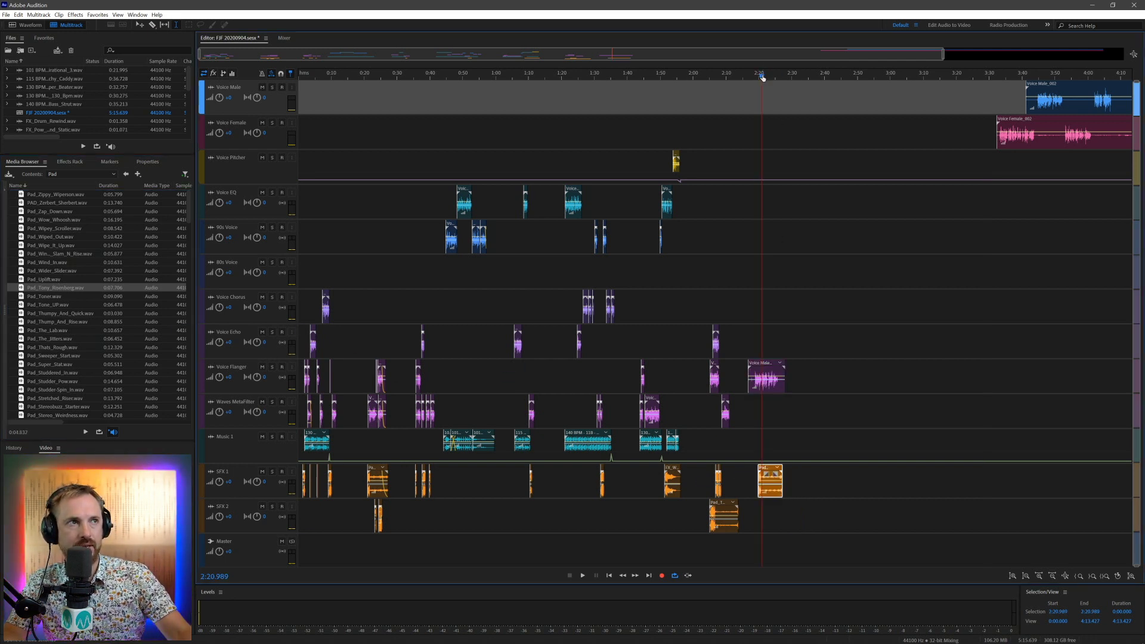
Step: Shift the male voice clip on the Voice Flanger track to start at about 2:18 and play from about 2:19.7
scroll(762, 77, "up", 10)
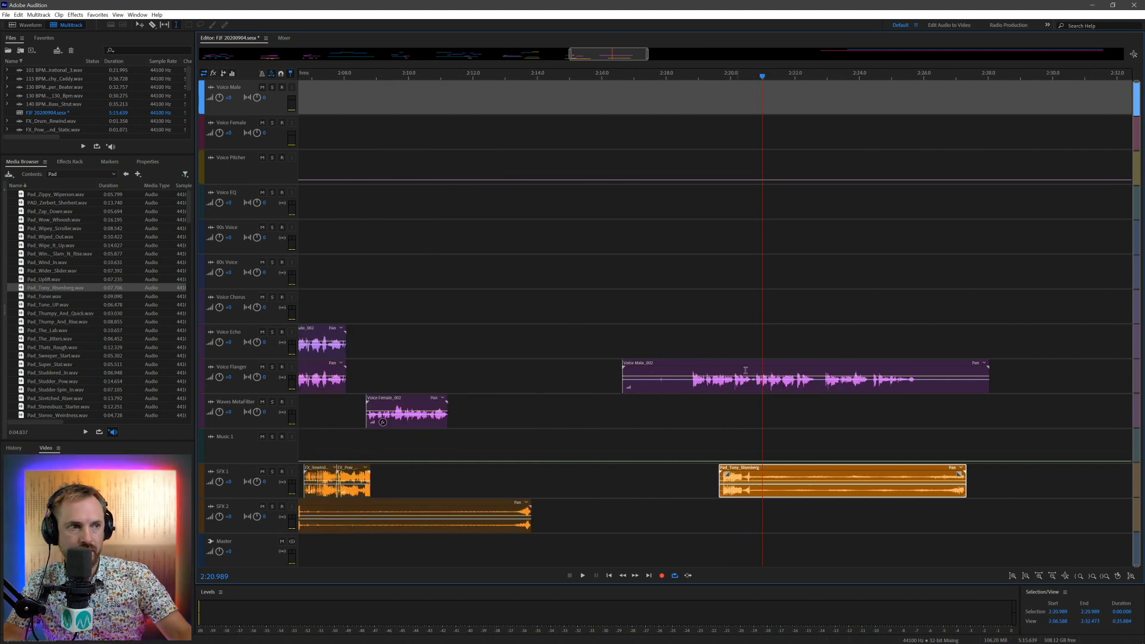
left_click_drag(744, 371, 775, 370)
left_click(721, 406)
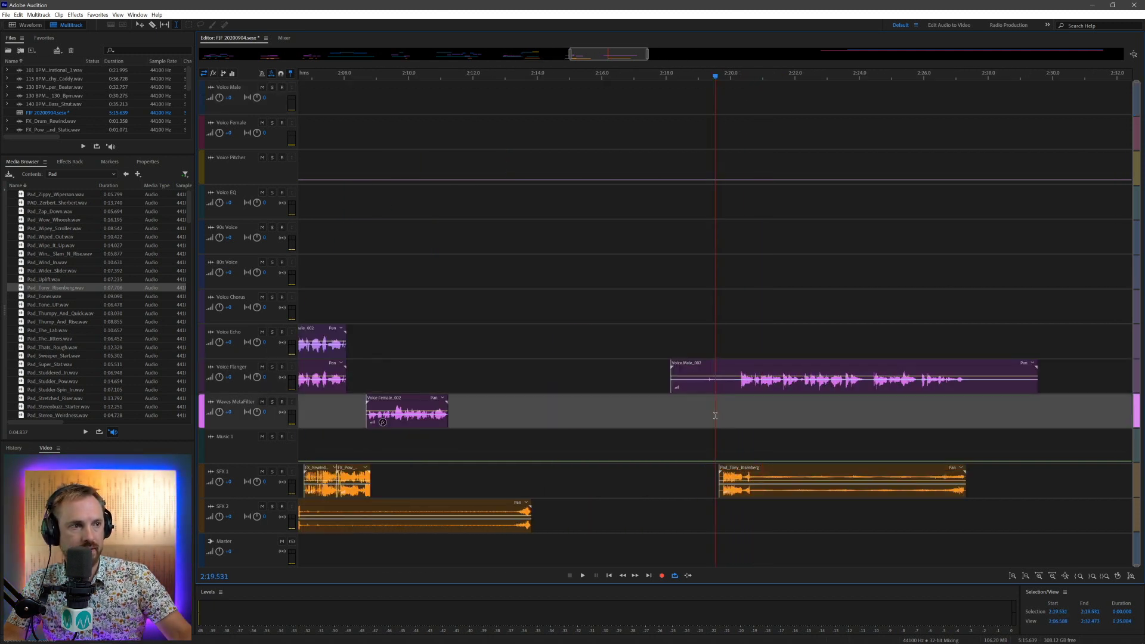
key("space")
key("space")
key("space")
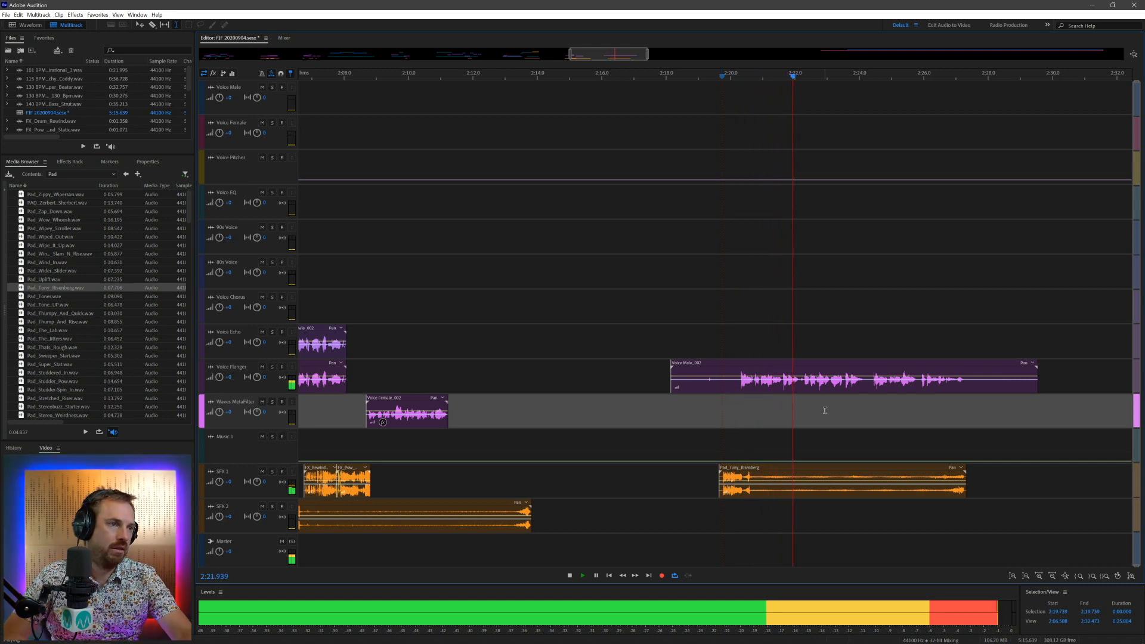
Step: Split the male voice clip on the Voice Flanger track at 2:24.280 and 2:22.127
left_click(868, 385)
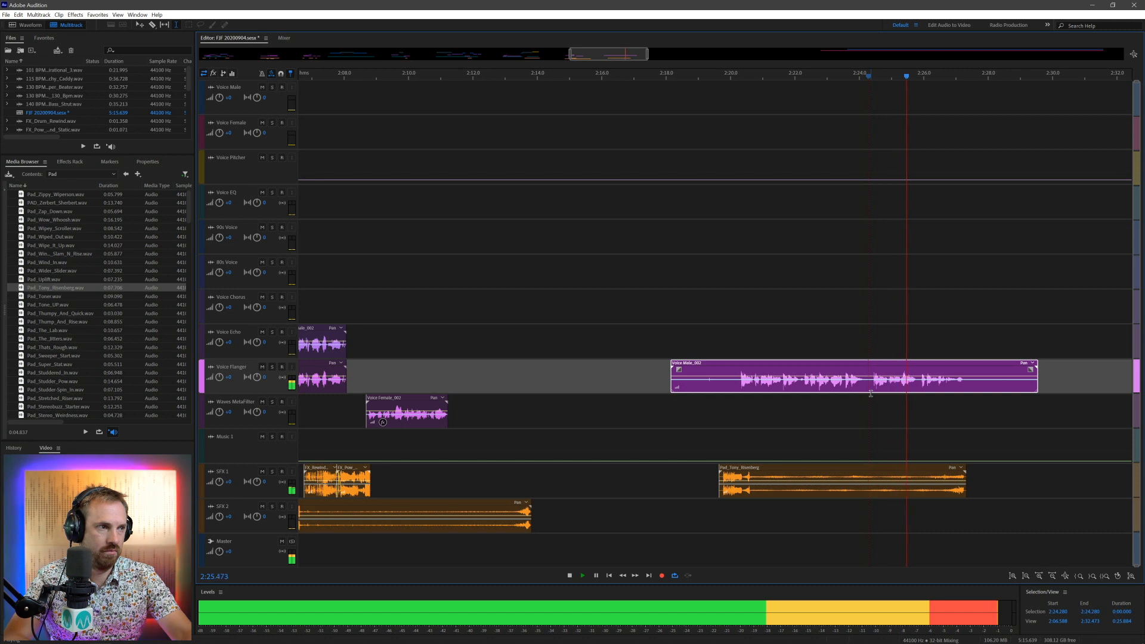
key("space")
key("ctrl+k")
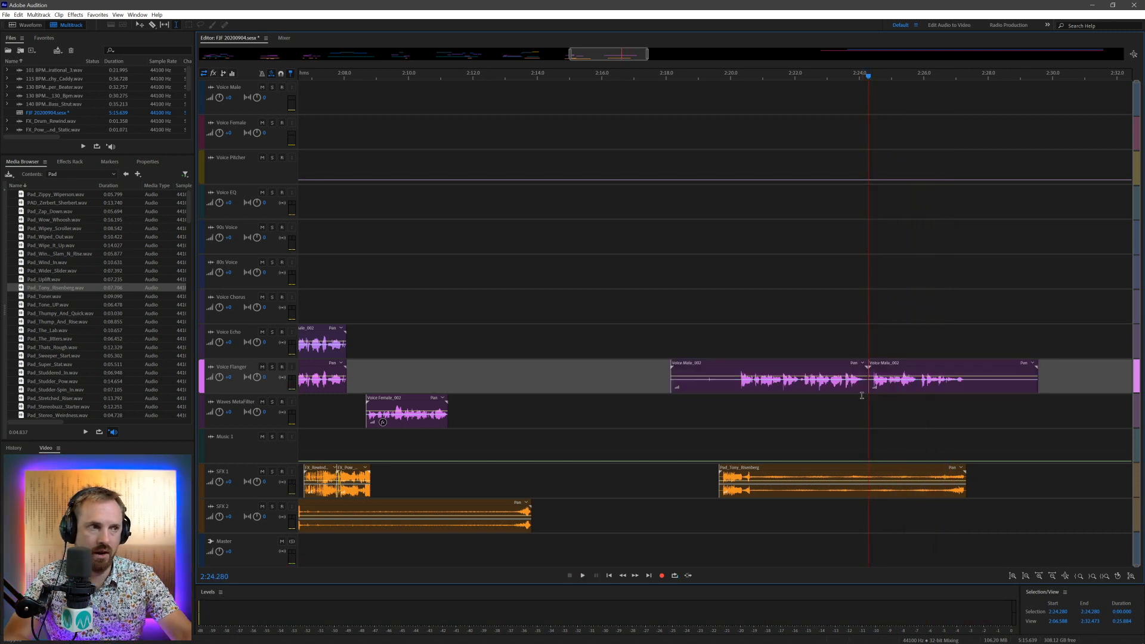
left_click(799, 385)
key("ctrl+k")
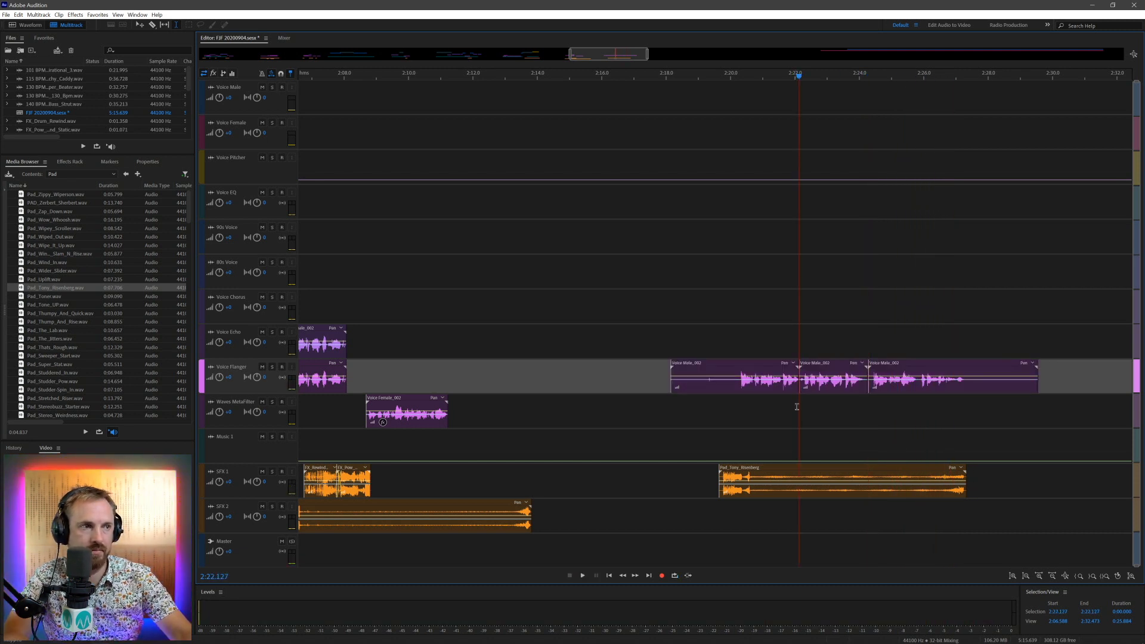
Step: Move the middle piece to the Waves MetaFilter track at about 2:22 and the last piece to the 80s Voice track at about 2:23.6
key("space")
key("space")
left_click(819, 360)
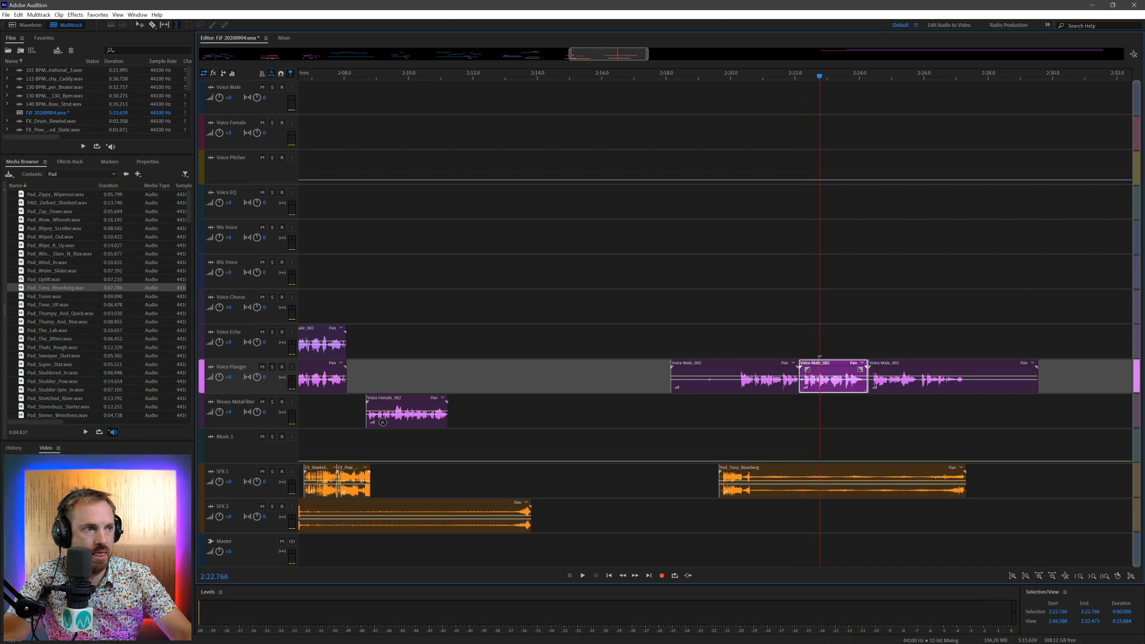
left_click_drag(820, 385, 812, 402)
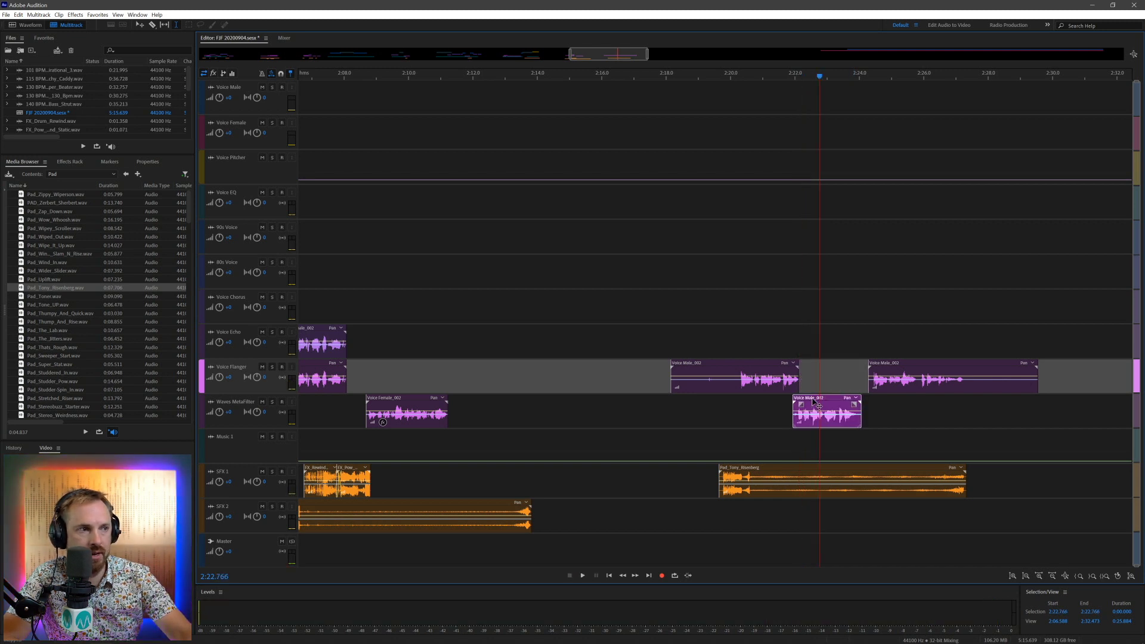
left_click_drag(883, 366, 857, 277)
Step: Cut a section from the Pad_Tony clip and crossfade its ending into the opening, so it finishes at about 2:24.2
left_click_drag(844, 476, 782, 482)
key("Delete")
left_click(899, 437)
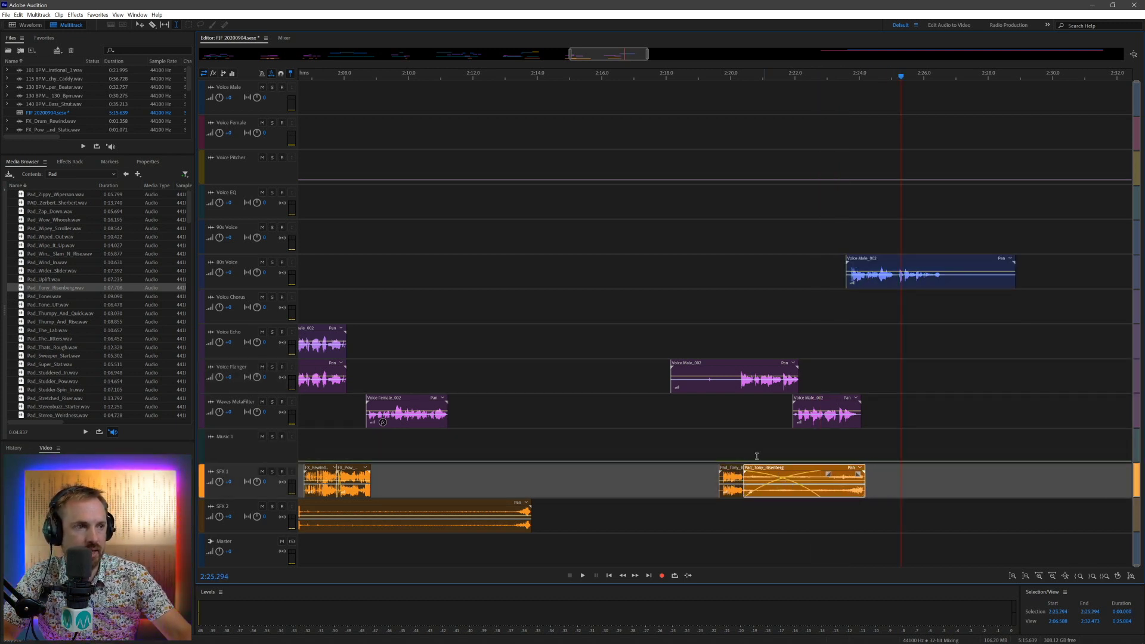
Step: Delete the silent lead-in of the male voice clip on the Voice Flanger track up to about 2:20.1
left_click(736, 451)
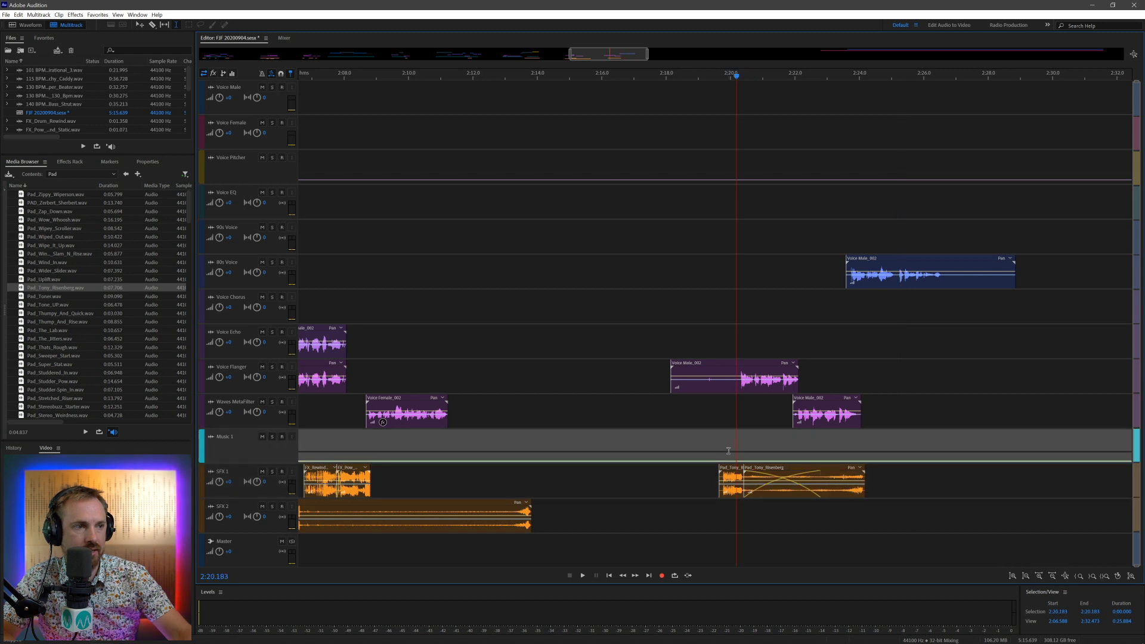
key("space")
left_click_drag(735, 381, 622, 388)
key("Delete")
left_click(733, 425)
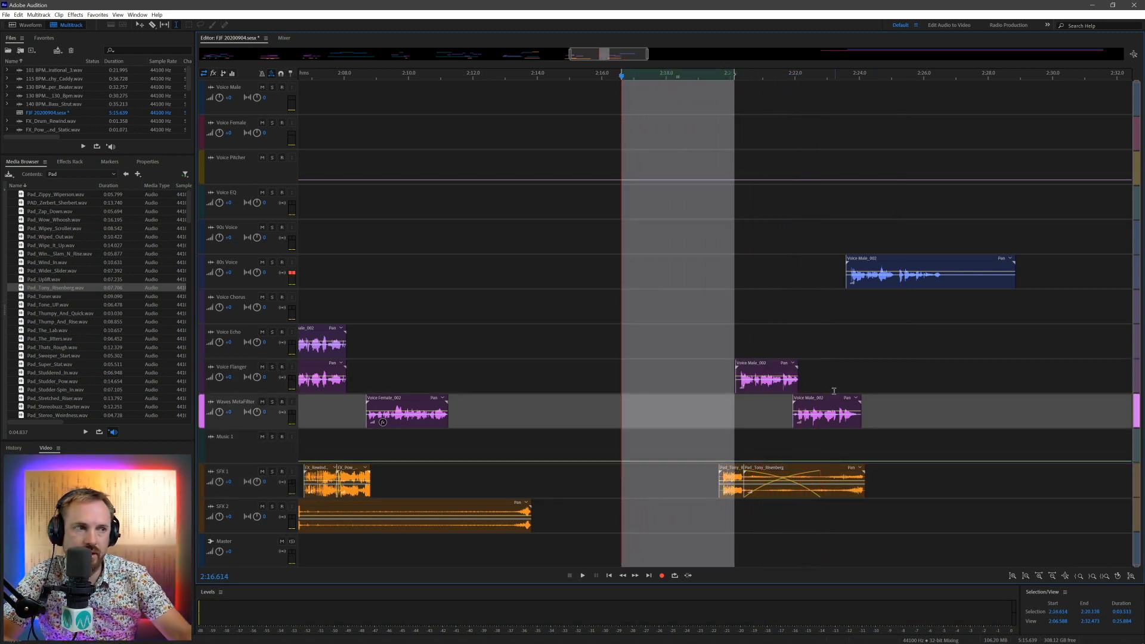
Step: Nudge the male voice clip on the Waves MetaFilter track slightly later and play the transition from 2:21.183
left_click_drag(819, 401, 833, 405)
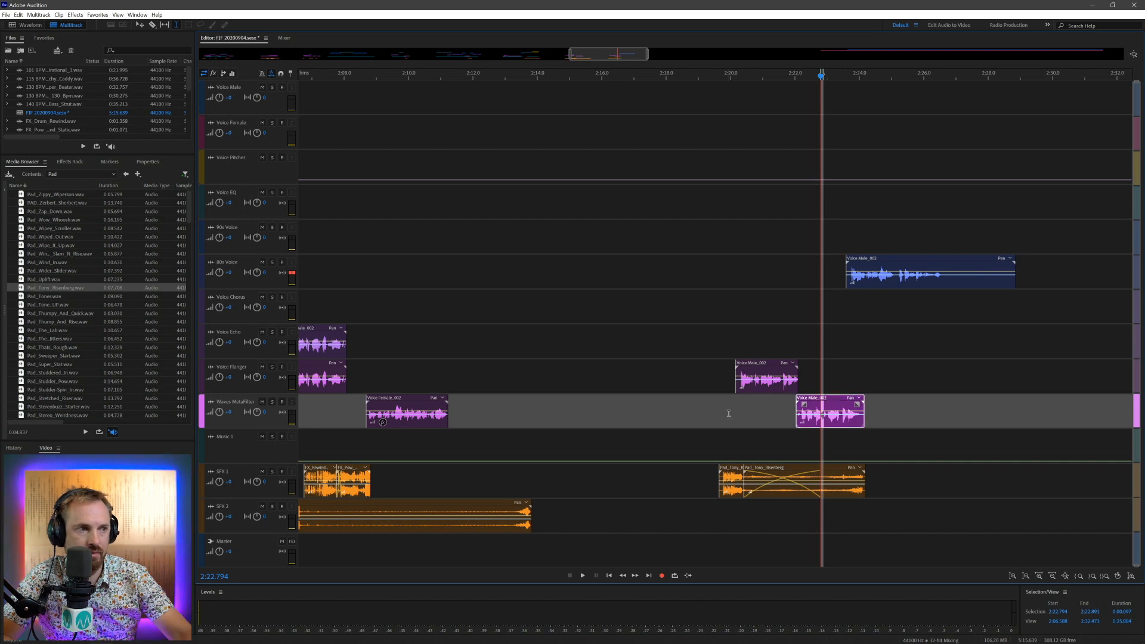
left_click(730, 413)
left_click(768, 413)
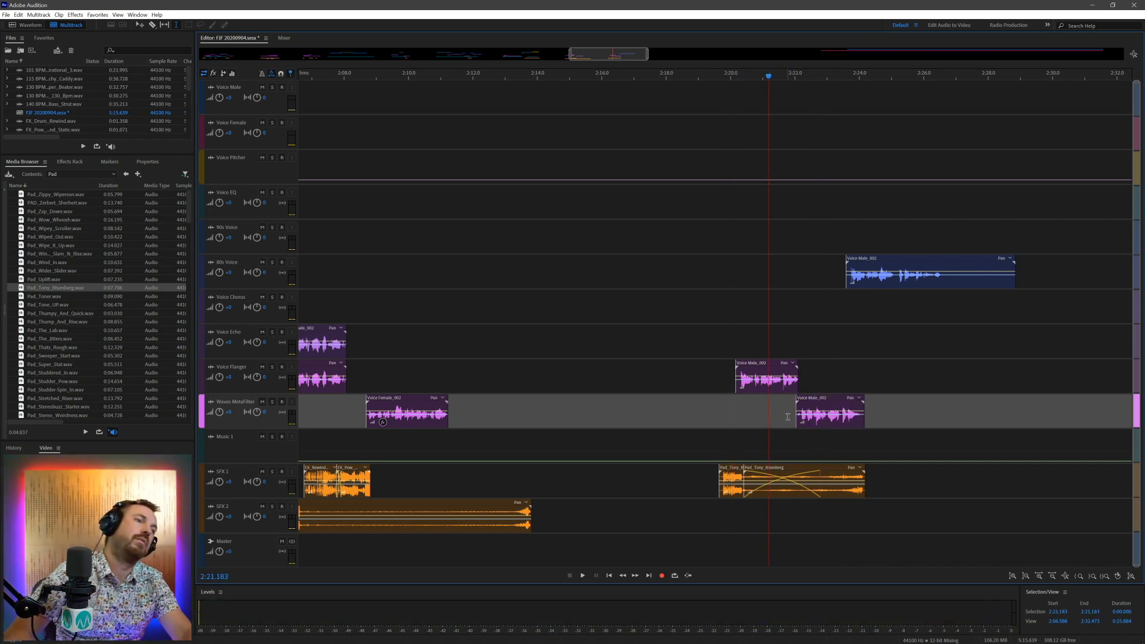
key("space")
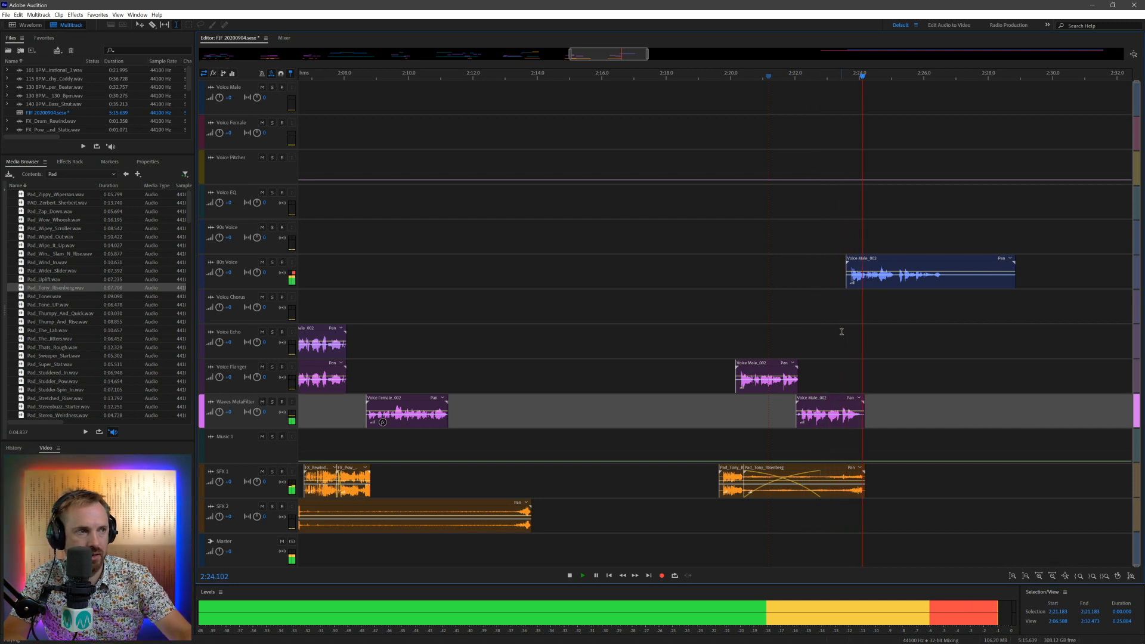
key("space")
Step: Nudge the 80s Voice clip to start at about 2:23.8 and play the transition into it
left_click_drag(910, 262, 914, 261)
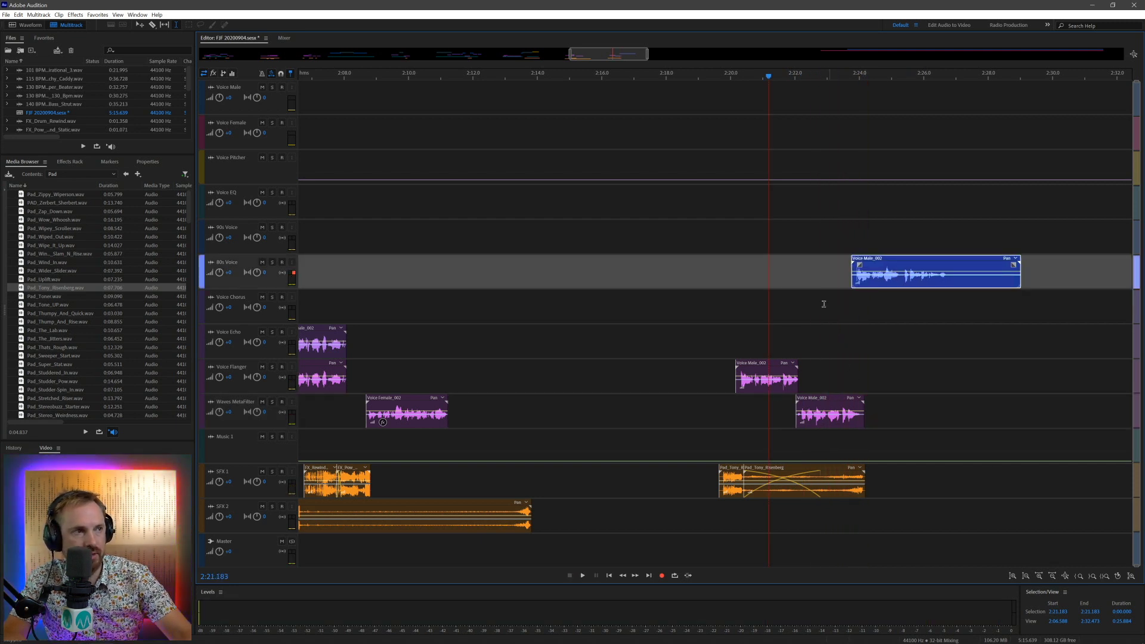
left_click(832, 304)
key("space")
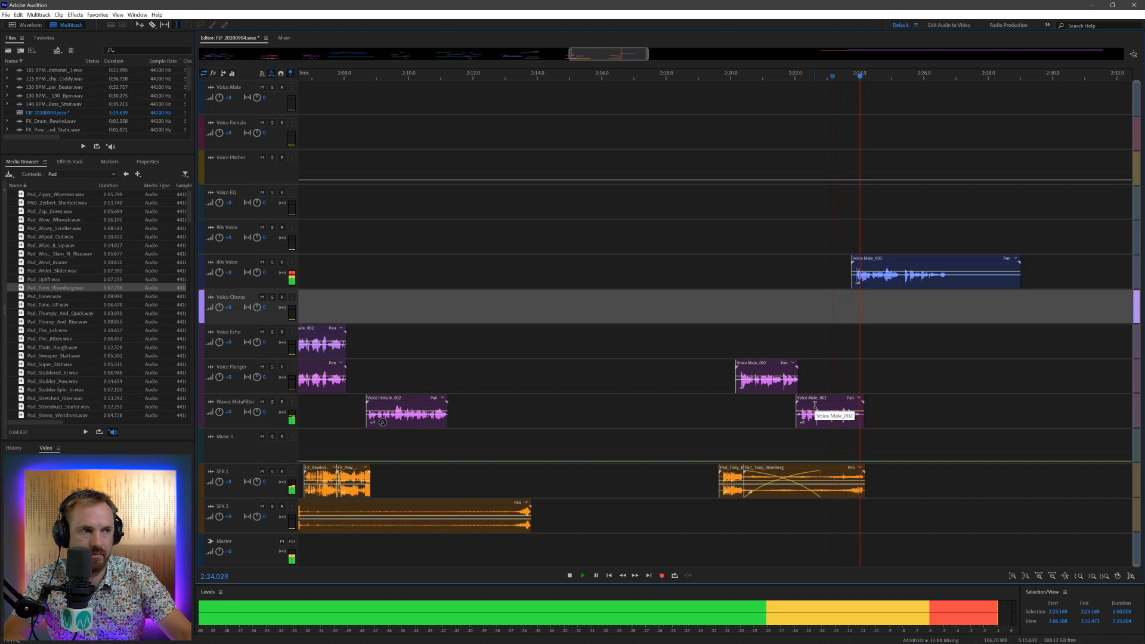
left_click(815, 405)
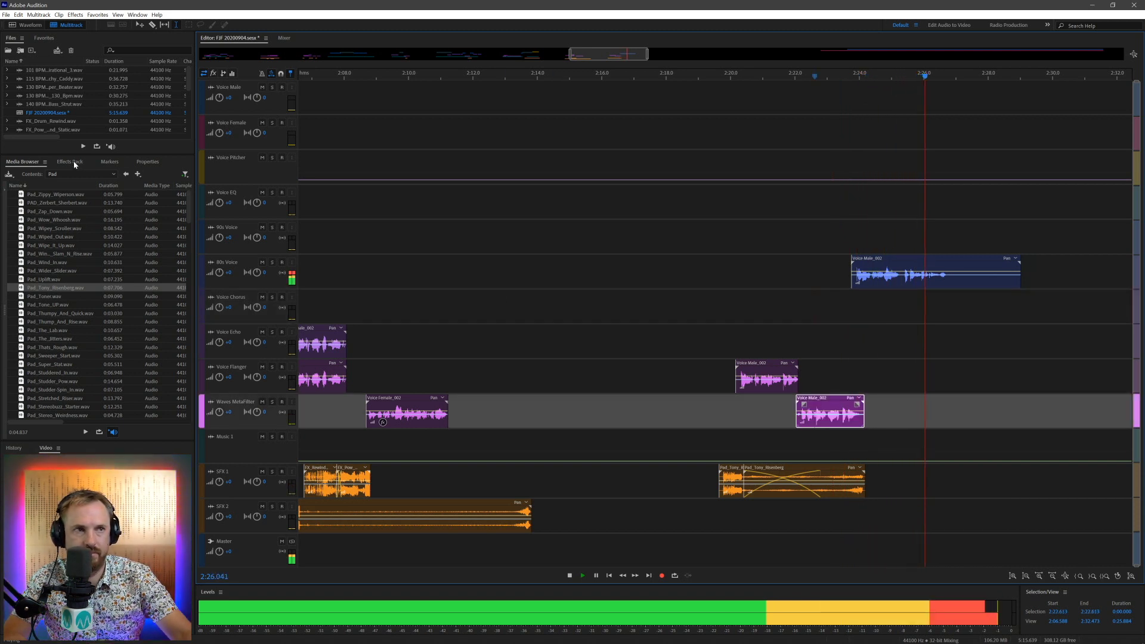
key("space")
Step: Delete the silent end of the 80s Voice clip after about 2:26.9
left_click_drag(953, 281, 1060, 275)
key("Delete")
left_click(877, 345)
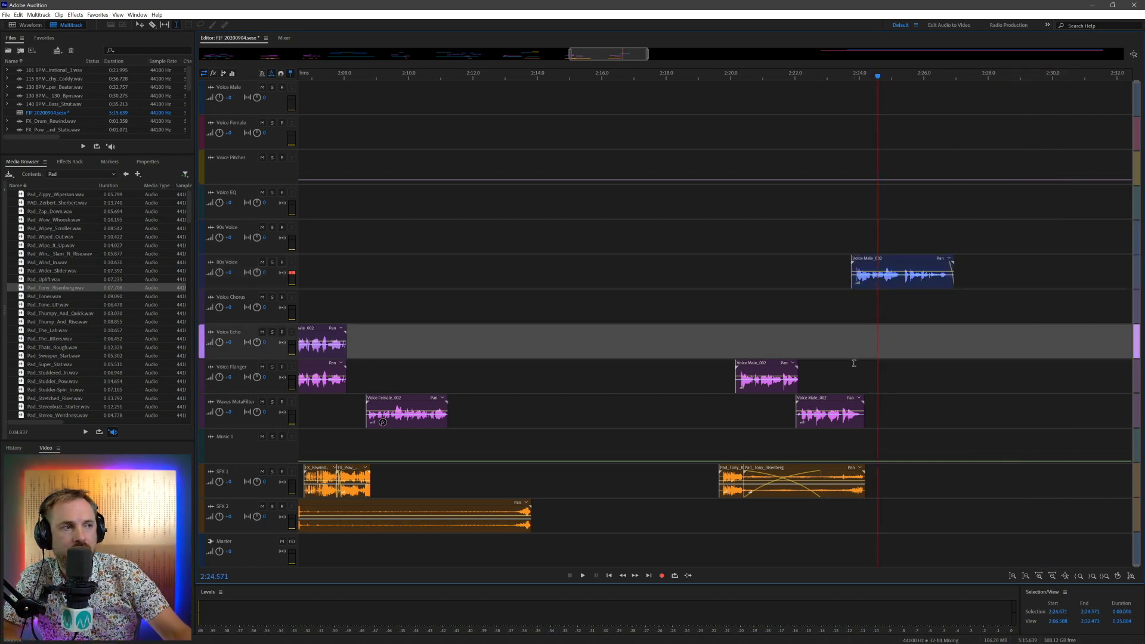
Step: Add the Waves MetaFilter Stereo plug-in as the first clip effect on the male voice clip of the Waves MetaFilter track
left_click(837, 416)
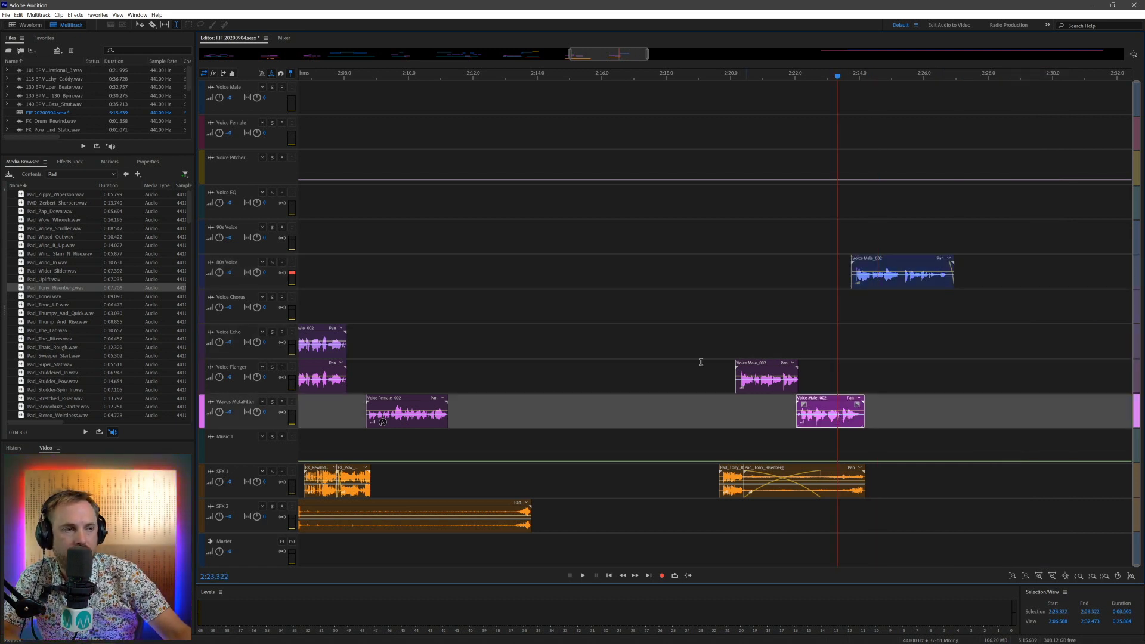
left_click(66, 171)
left_click(68, 162)
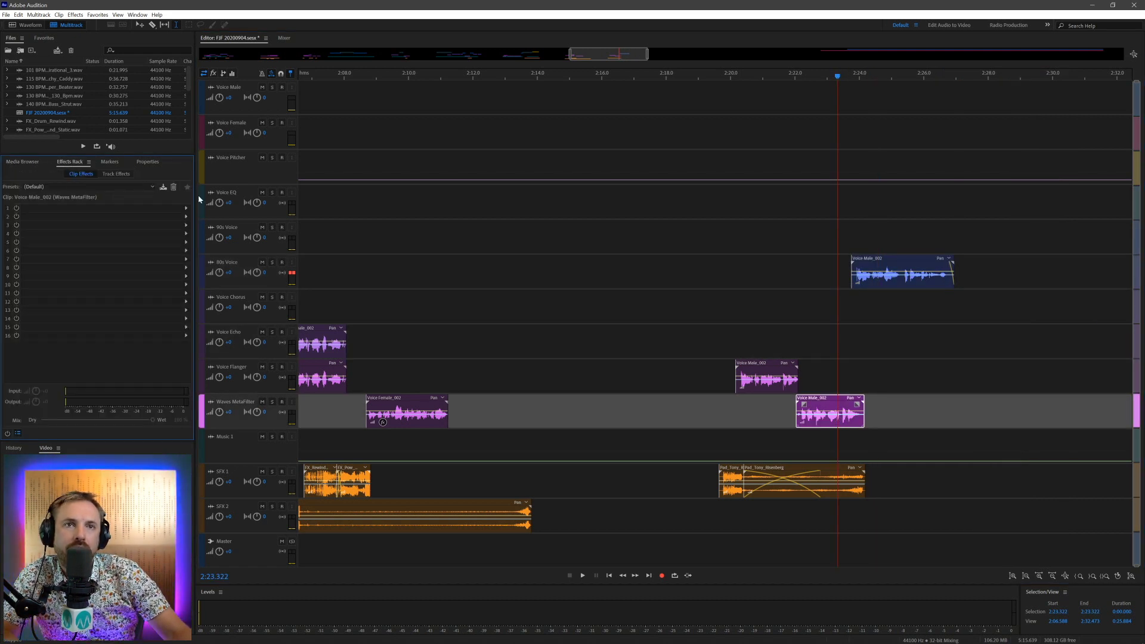
left_click(186, 209)
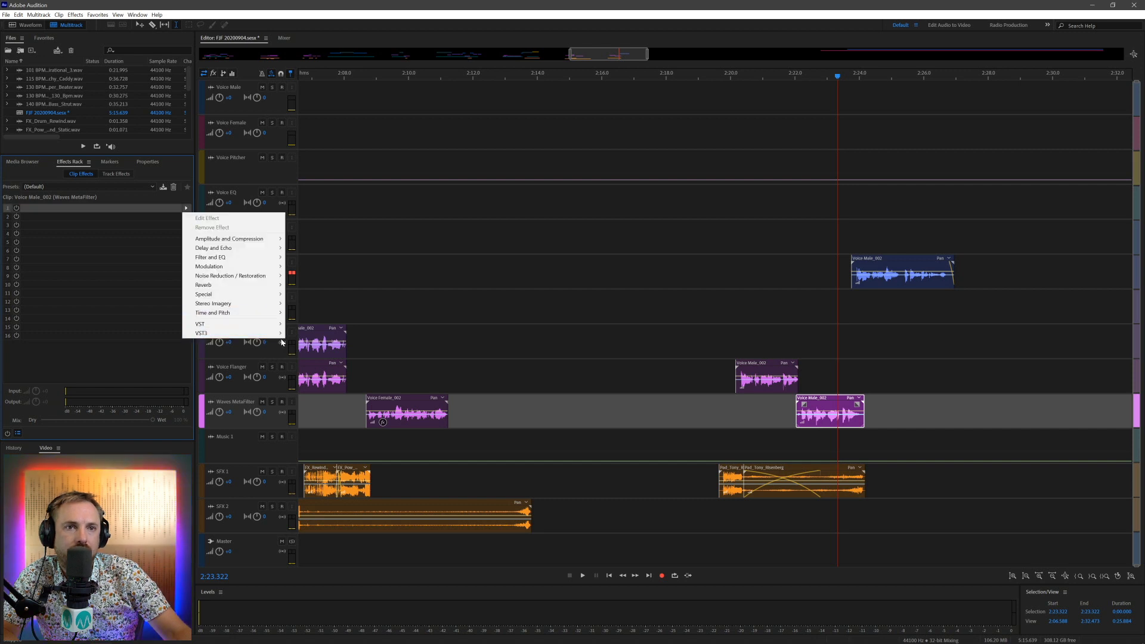
mouse_move(280, 338)
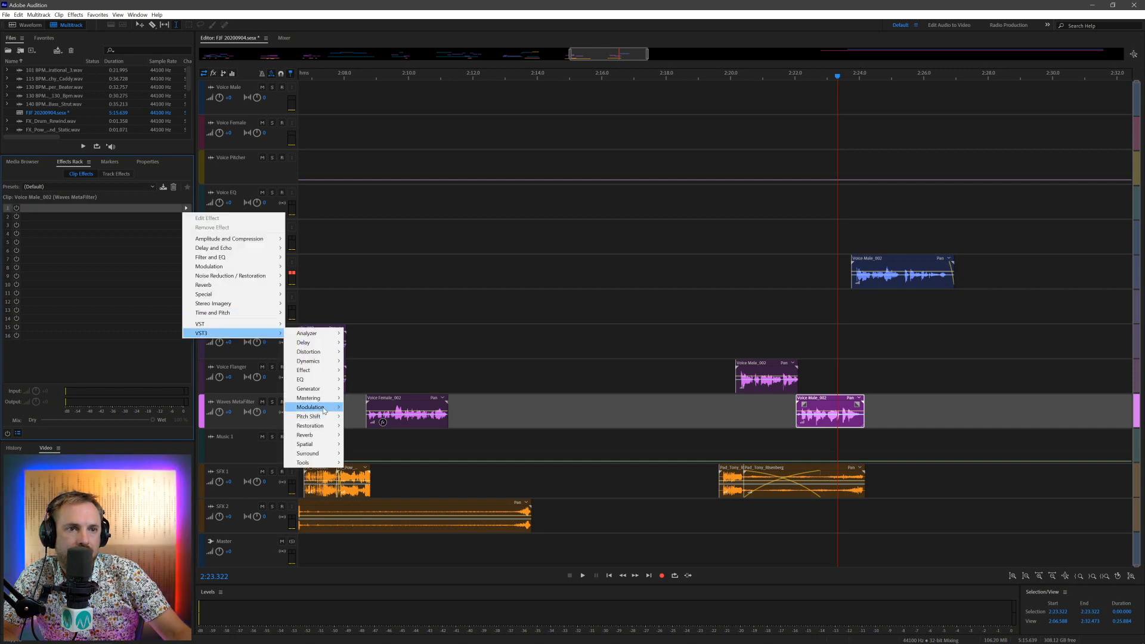
mouse_move(365, 416)
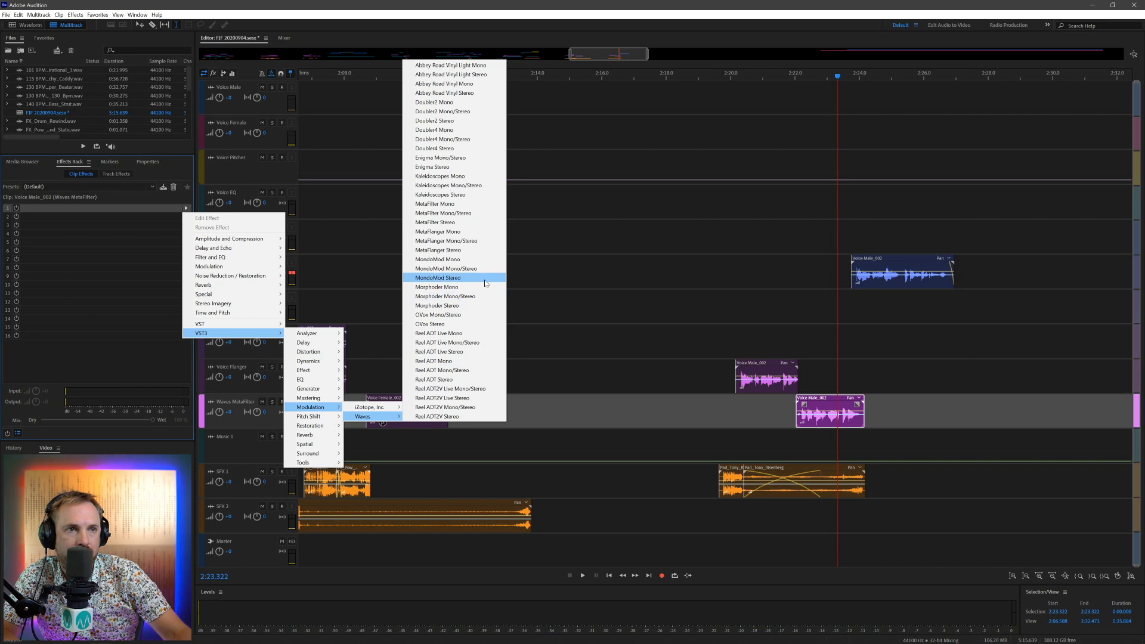
left_click(476, 222)
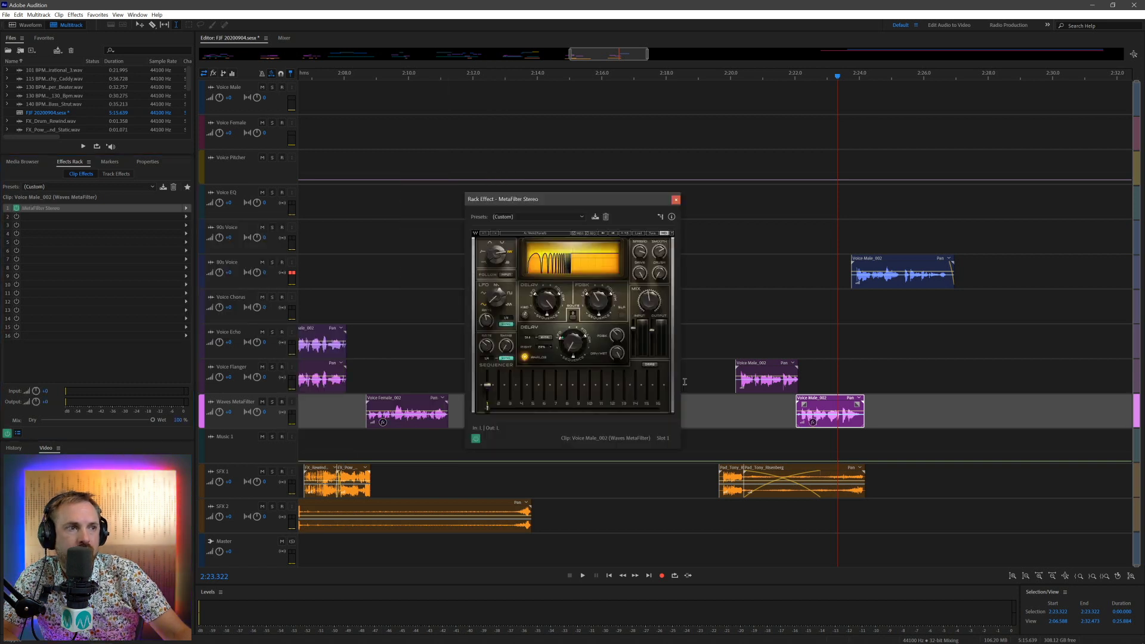
Step: Try the Spectral preset Stereoizer in the MetaFilter plugin and audition the processed Voice Male_002 clip from two earlier playhead positions
left_click(638, 233)
mouse_move(687, 303)
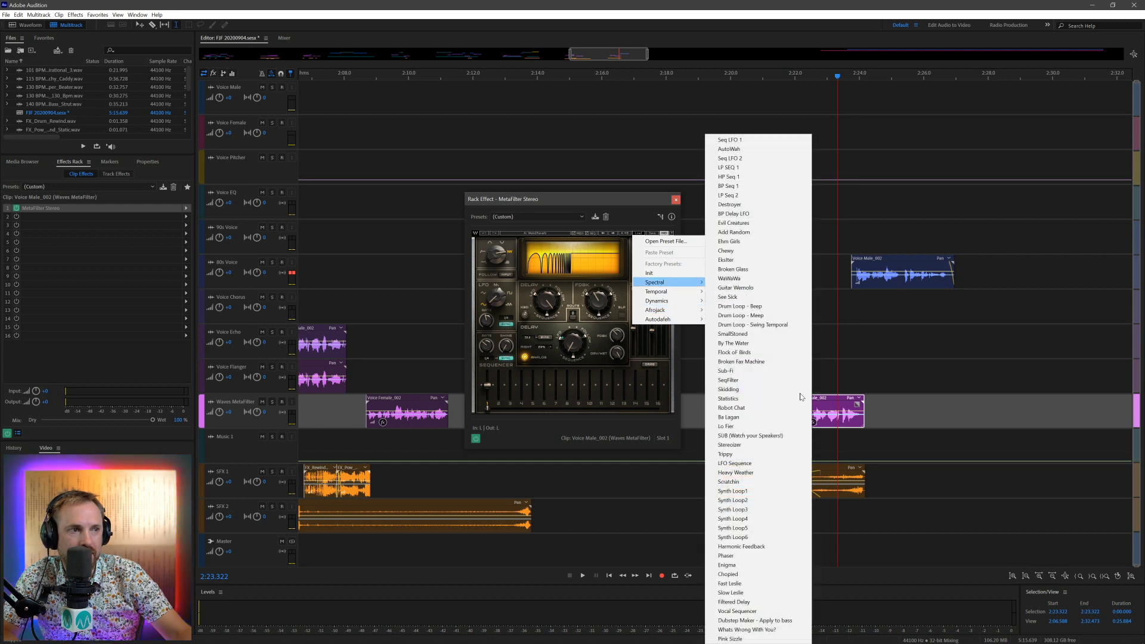
left_click(775, 435)
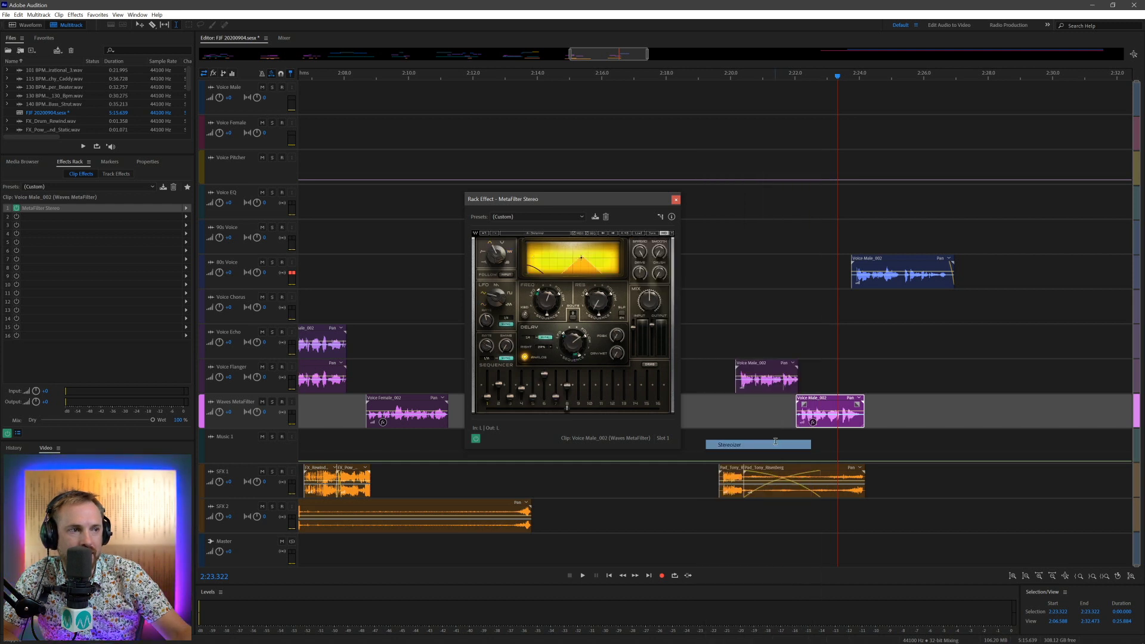
left_click(762, 279)
key("space")
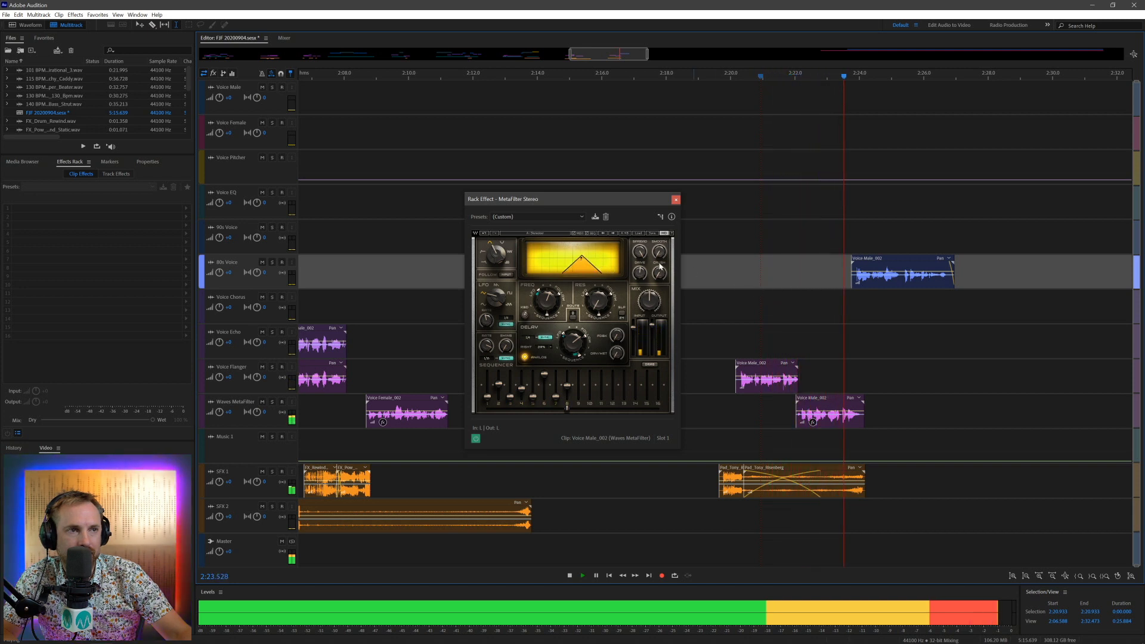
key("space")
left_click(713, 298)
key("space")
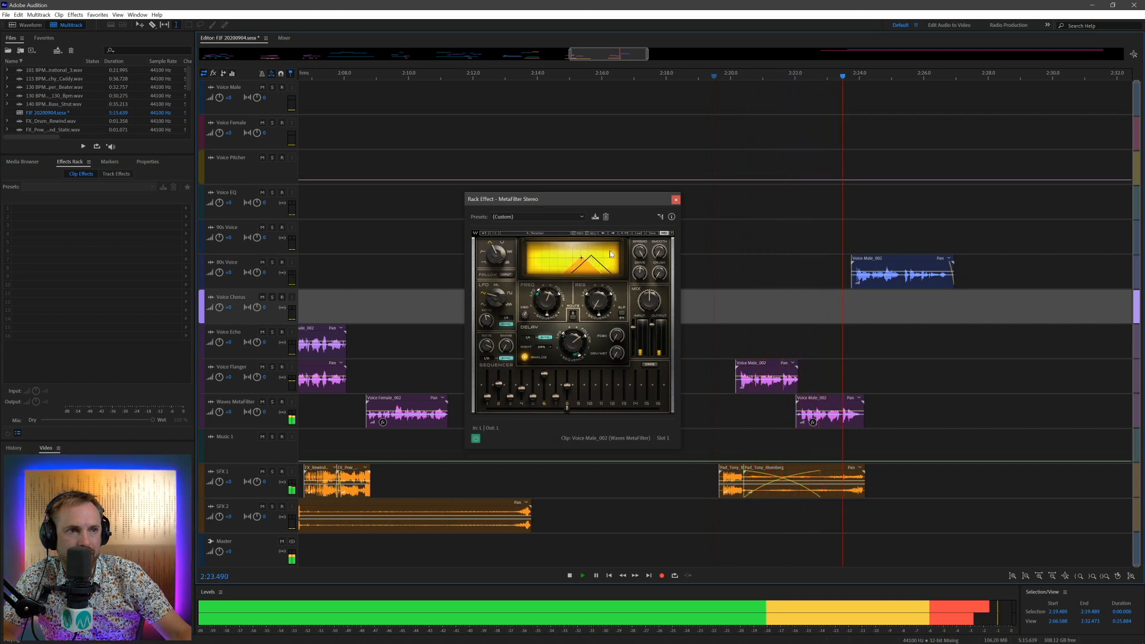
key("space")
Step: Try the Spectral preset LFO Sequence on the MetaFilter clip and listen to how it sounds in the mix
left_click(638, 233)
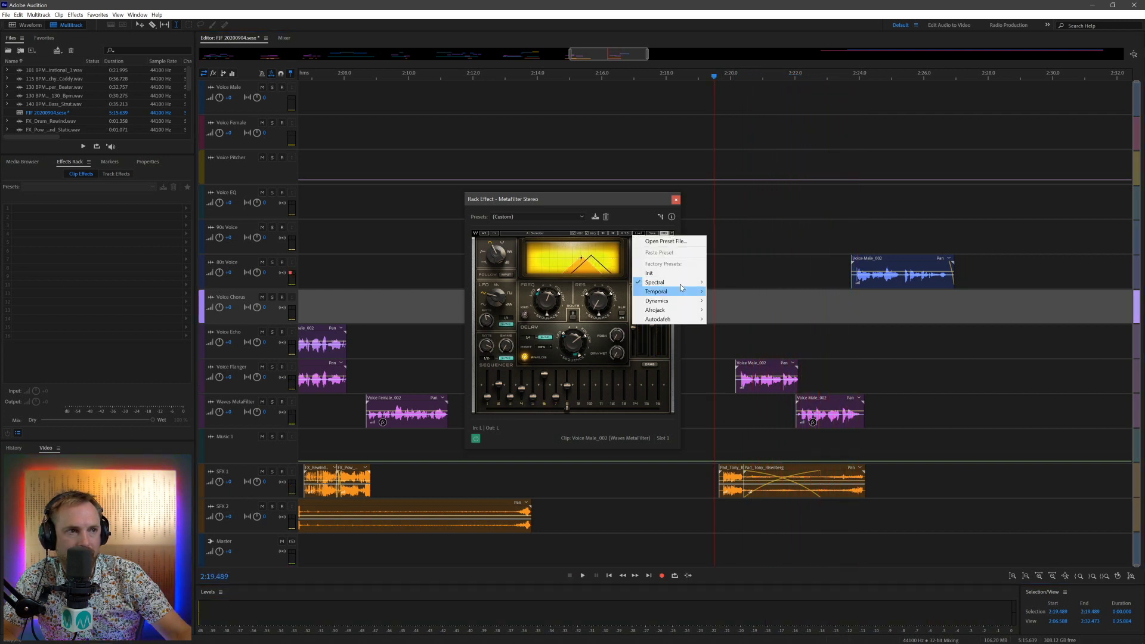
mouse_move(680, 282)
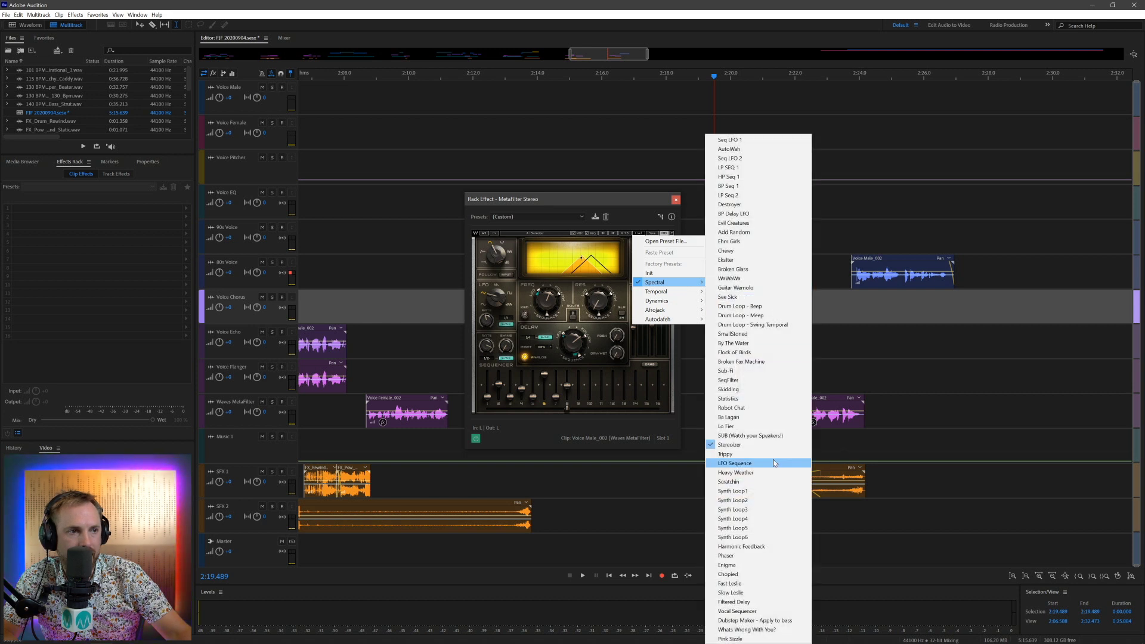
left_click(773, 463)
key("space")
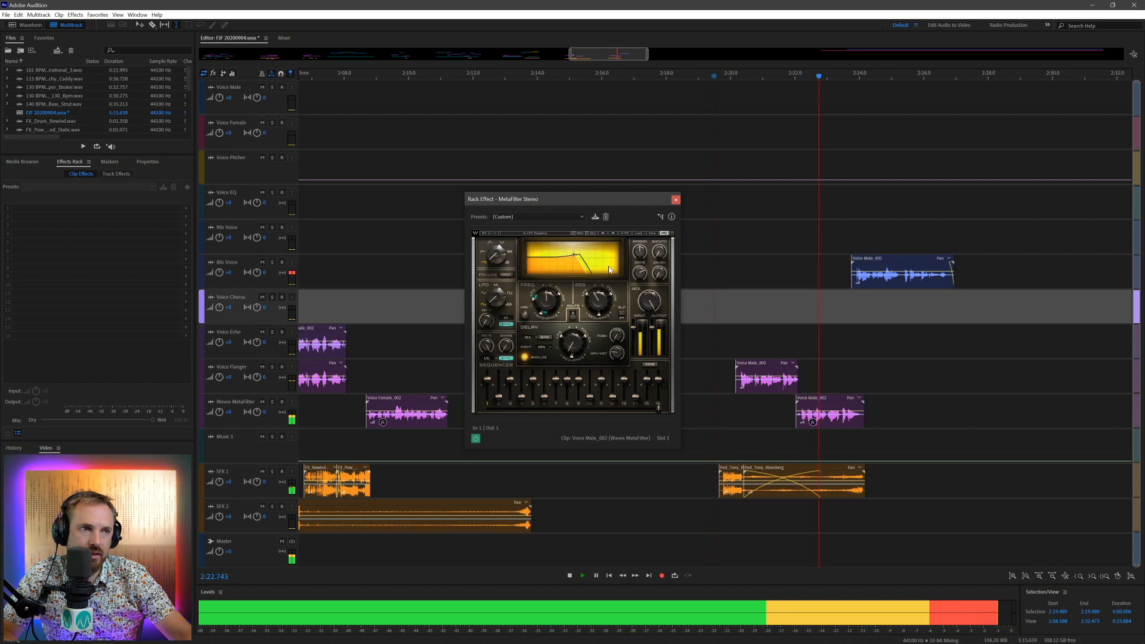
key("space")
Step: Load the Spectral preset Scratchin in the MetaFilter plugin and play the passage through to the 80s Voice clip
left_click(636, 233)
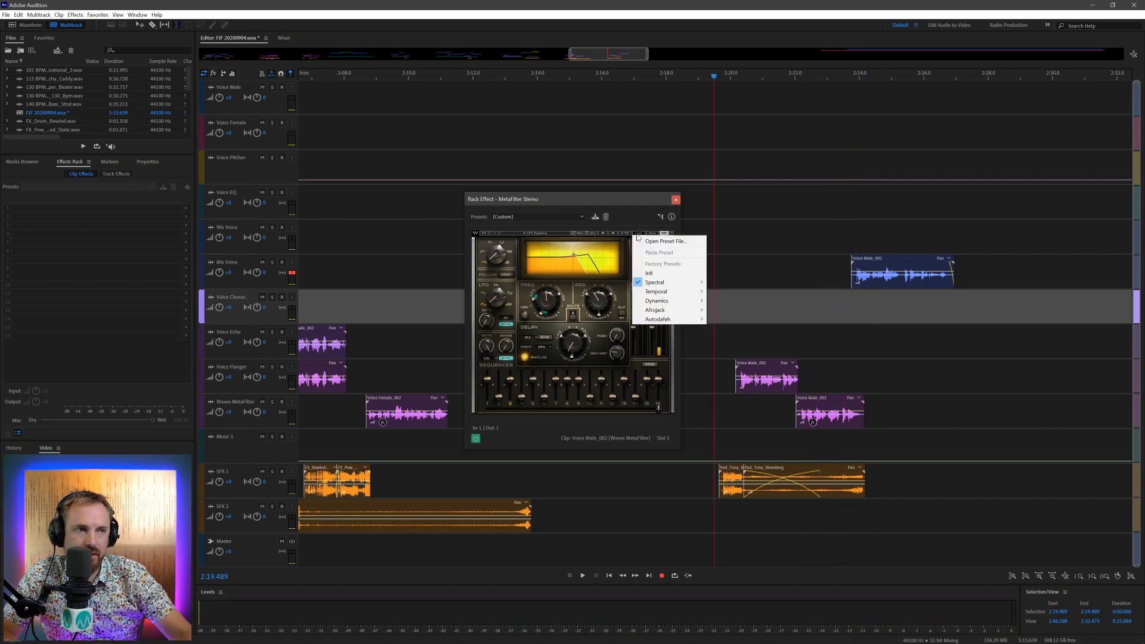
mouse_move(681, 285)
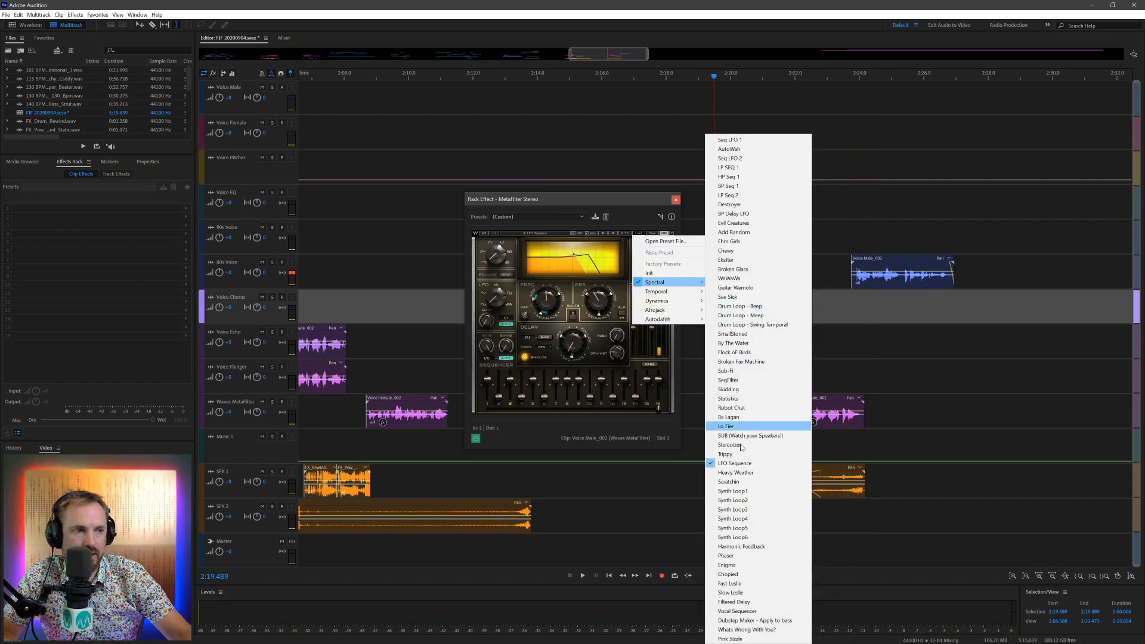
left_click(753, 481)
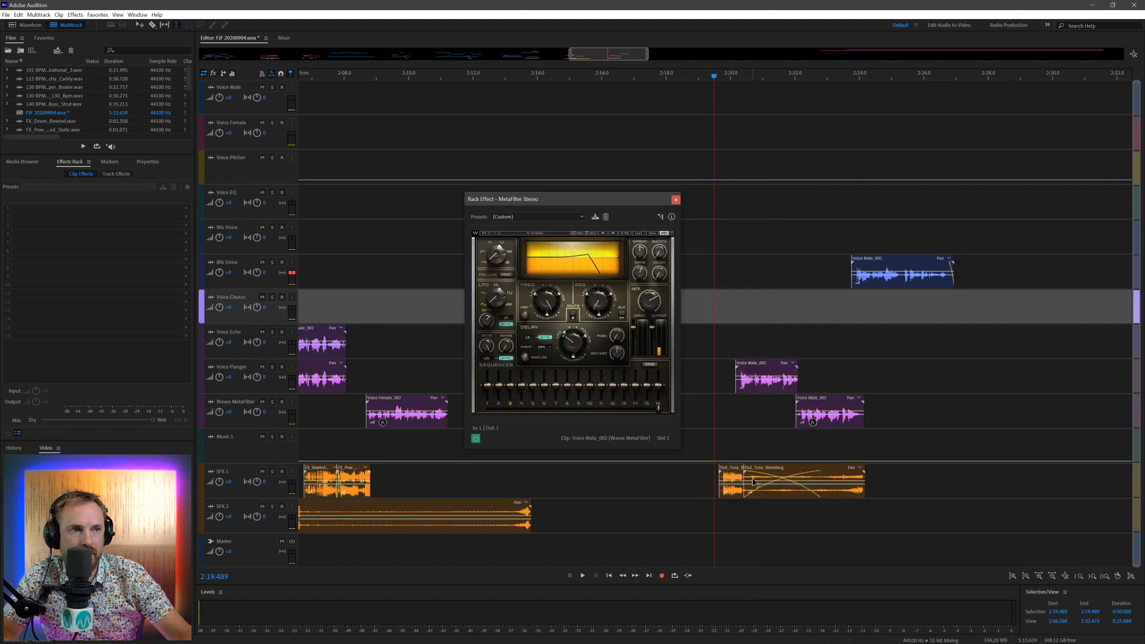
key("space")
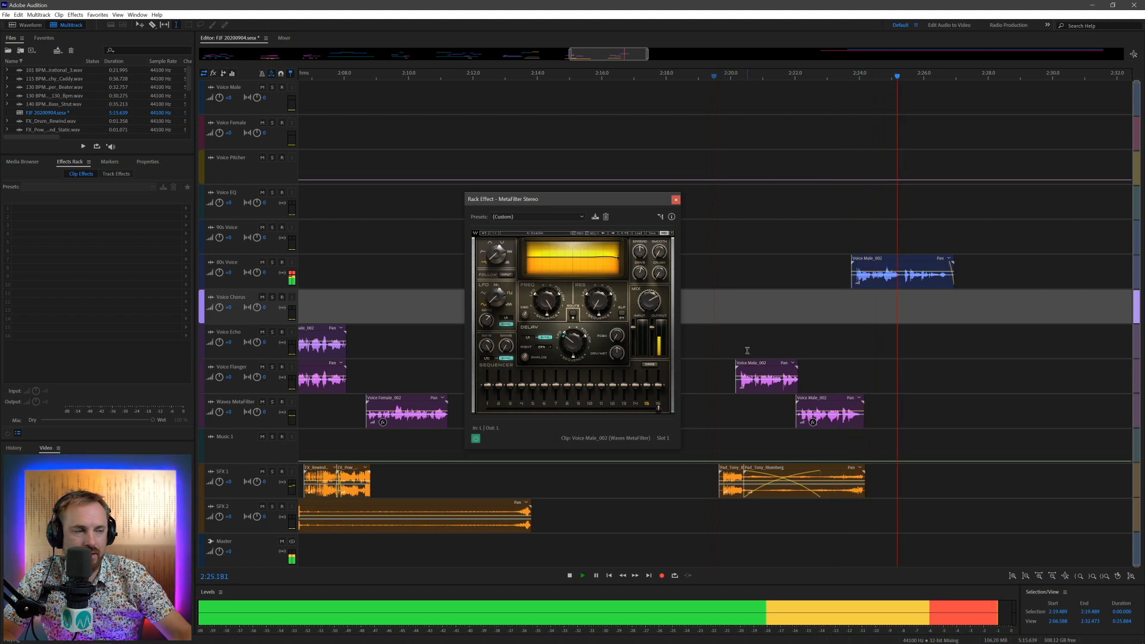
key("space")
key("space")
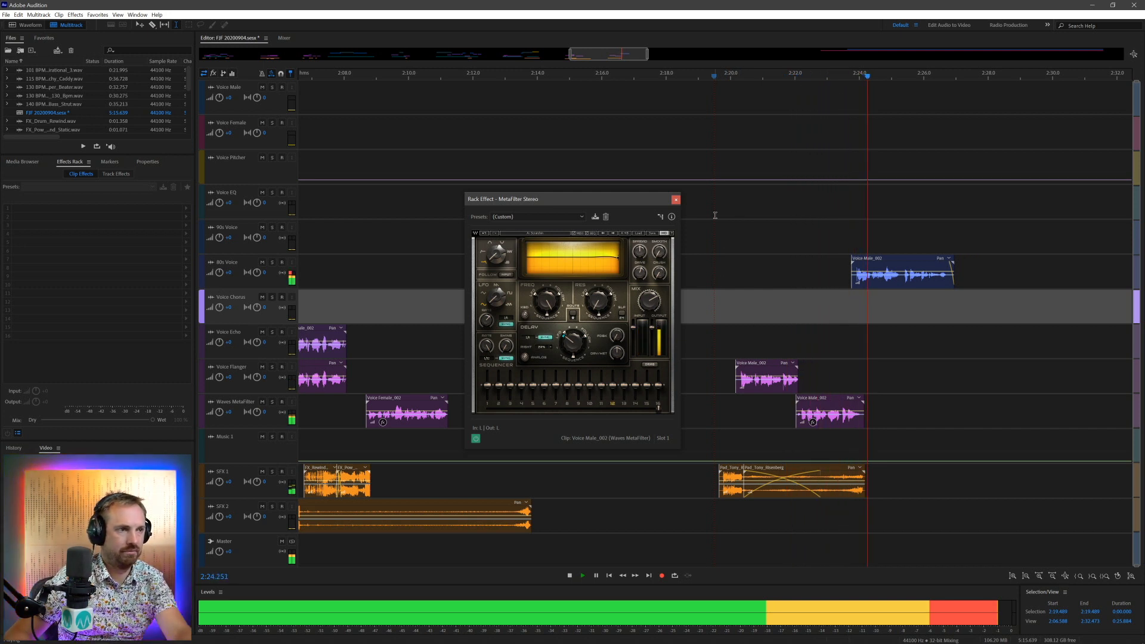
key("space")
Step: Shift the 80s Voice clip to start at about 2:24.1, extend the last Waves MetaFilter clip's end to about 2:24.3, and close the effect window
left_click_drag(891, 262, 899, 283)
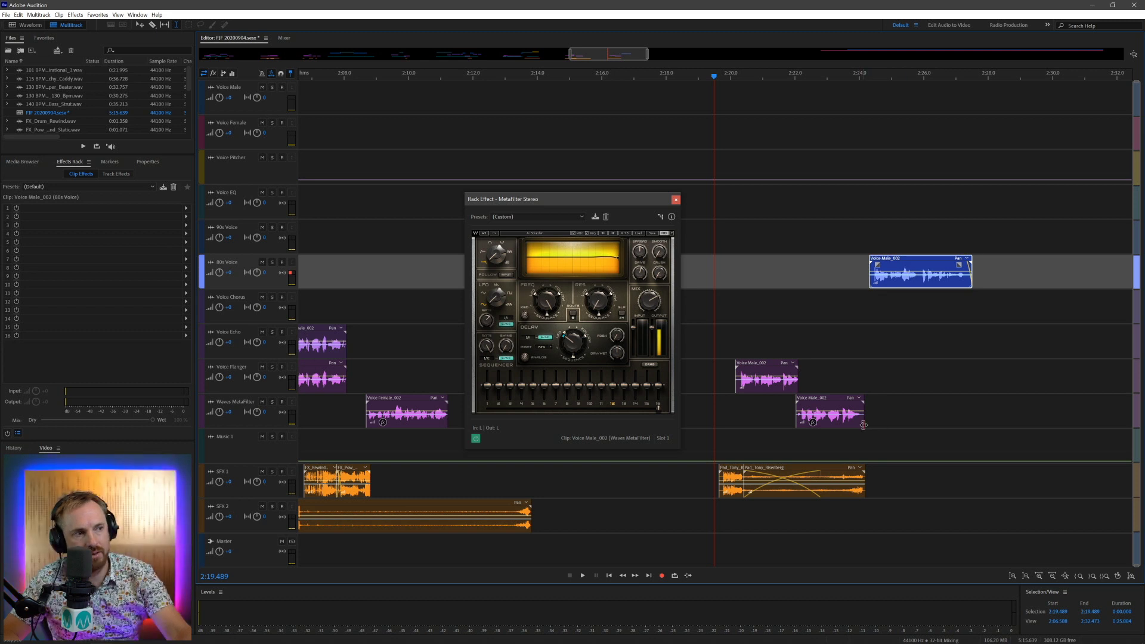
left_click_drag(863, 425, 870, 417)
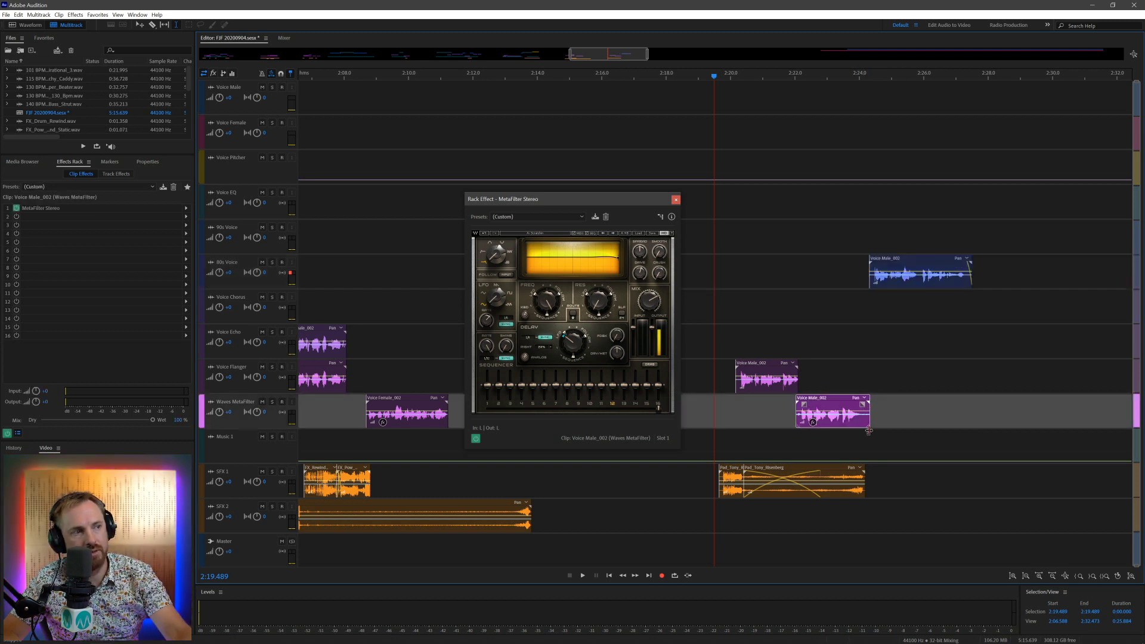
key("space")
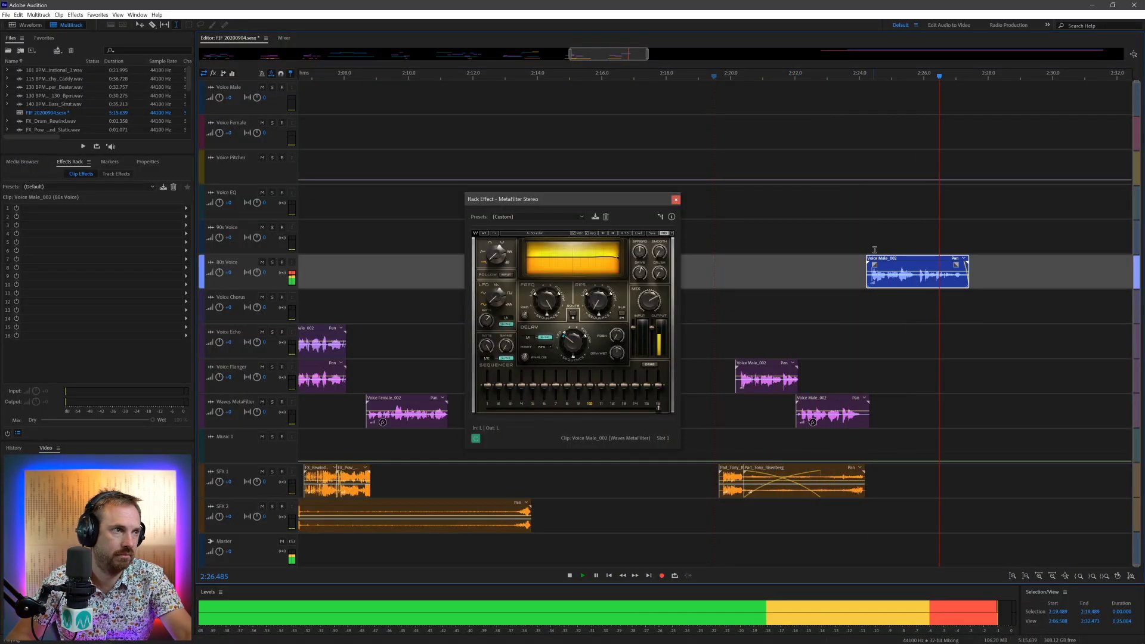
key("space")
left_click_drag(881, 264, 877, 265)
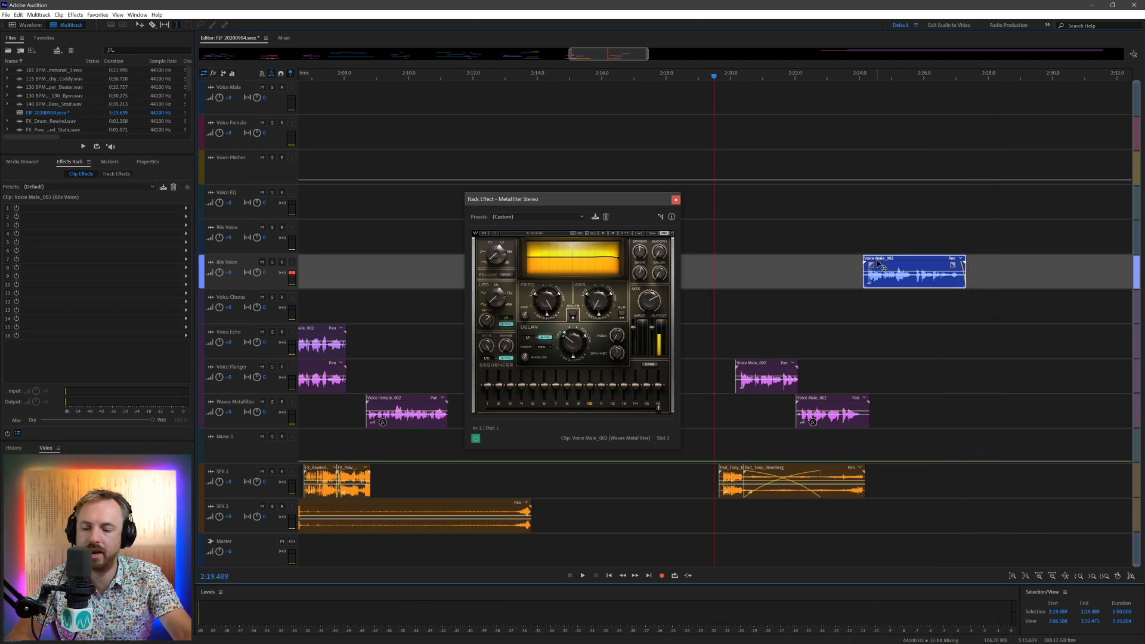
key("backslash")
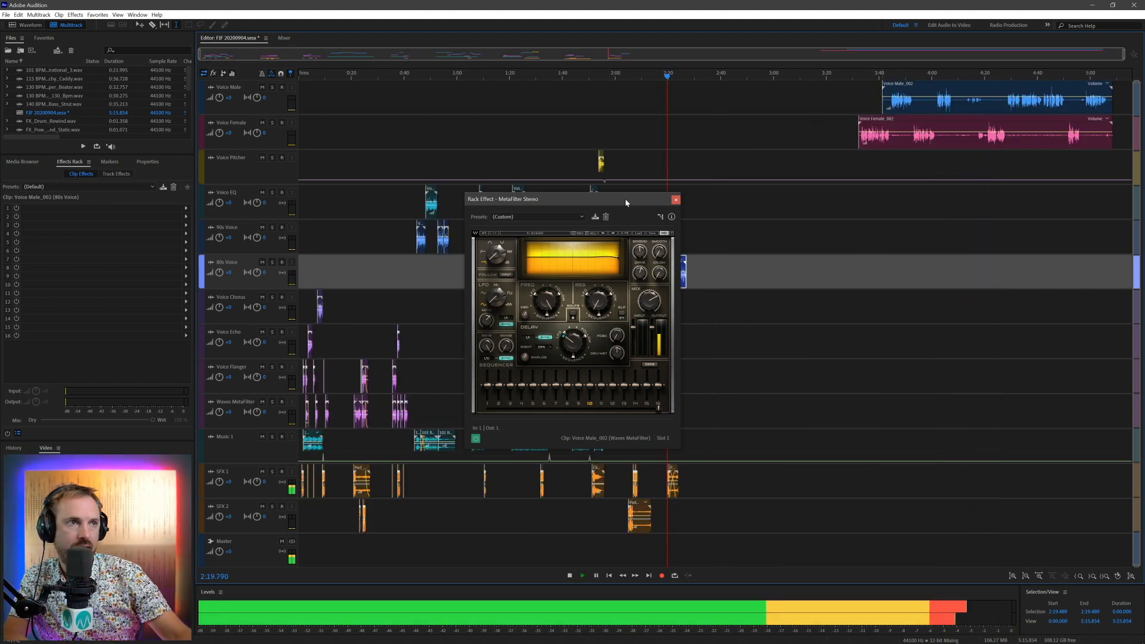
key("Escape")
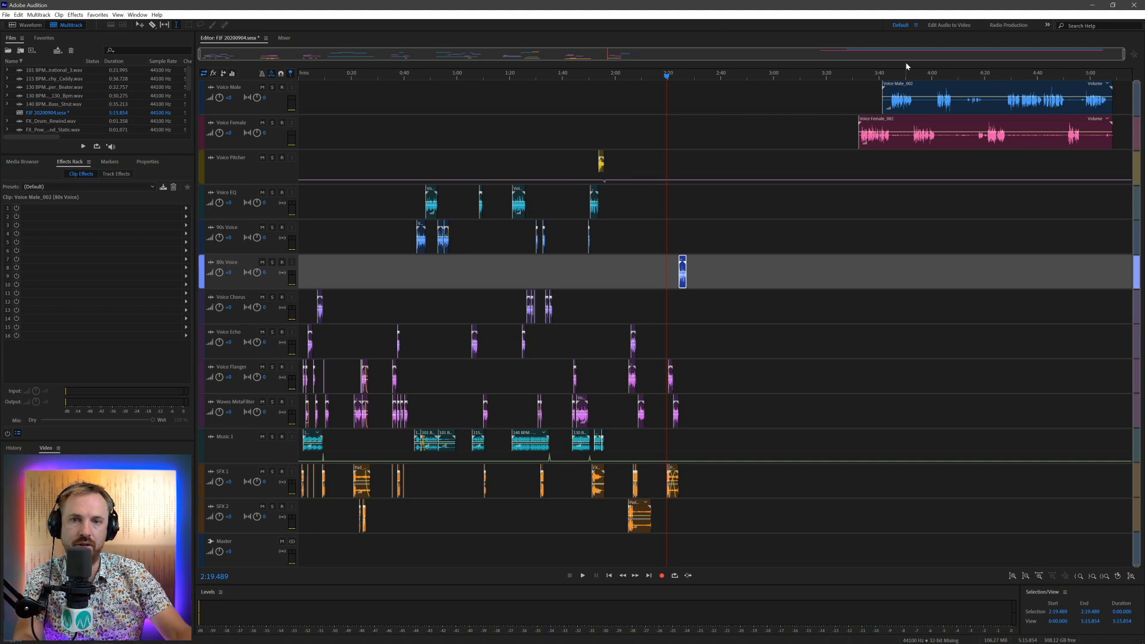
Step: Remove the silent stretches from the long Voice Male and Voice Female recordings, leaving separate clips for the spoken parts
left_click_drag(893, 136, 985, 136)
key("Delete")
key("Delete")
key("Delete")
left_click_drag(958, 100, 1124, 139)
key("Delete")
key("Delete")
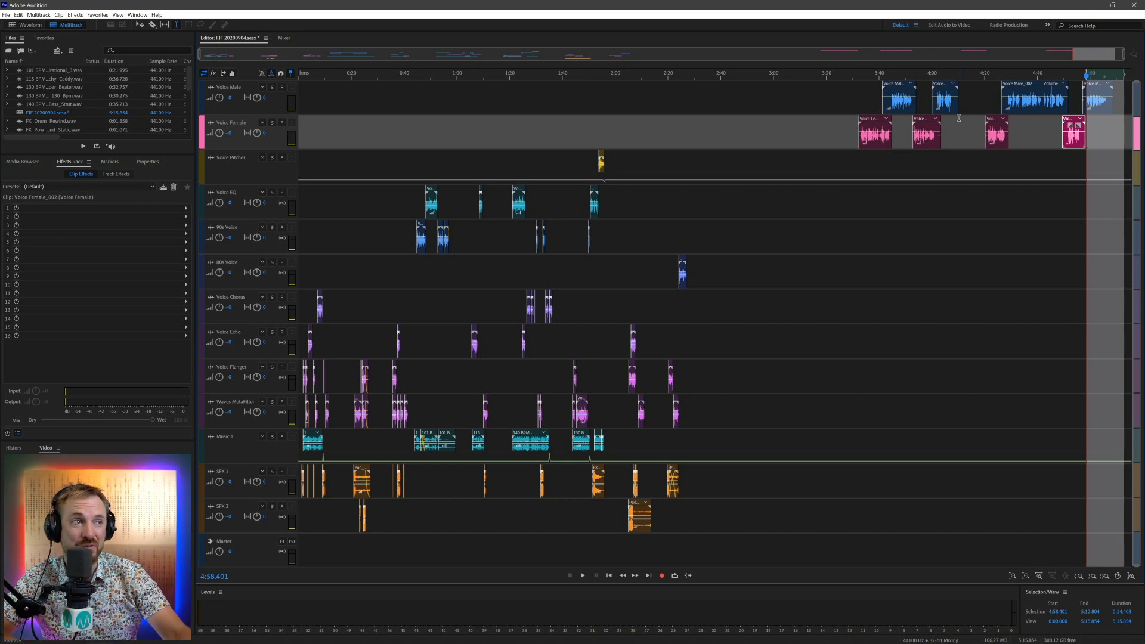
Step: Move the first Voice Female clip to the Waves MetaFilter track at about 2:36 and place Pad_Tone_UP.wav beneath it on SFX 1
left_click_drag(866, 123, 739, 407)
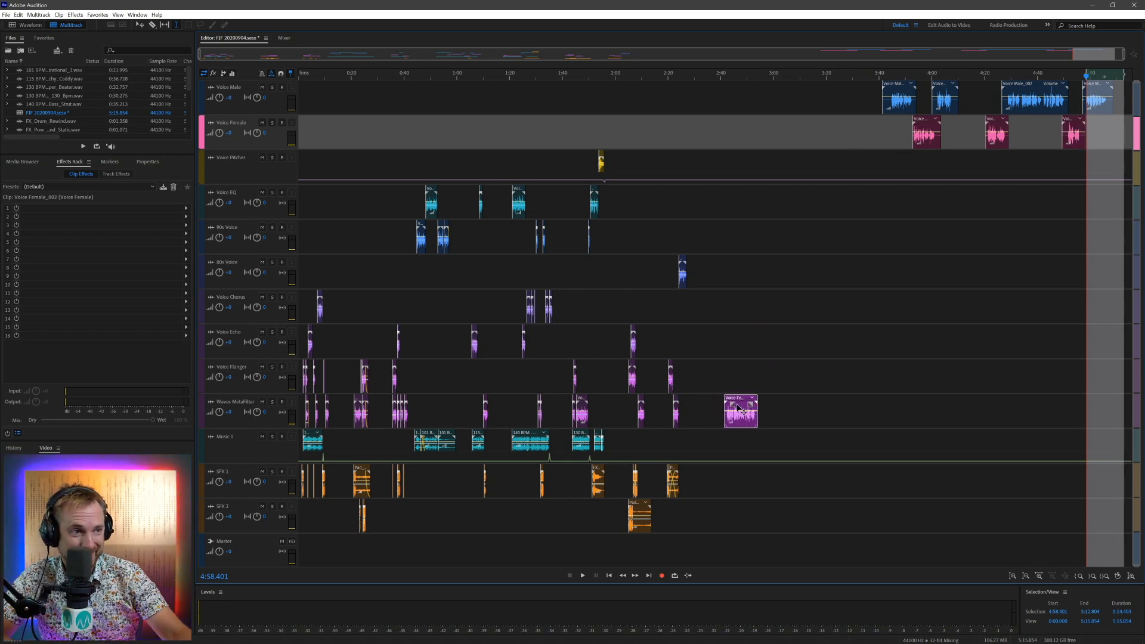
left_click(24, 161)
left_click(31, 305)
left_click_drag(414, 405, 711, 496)
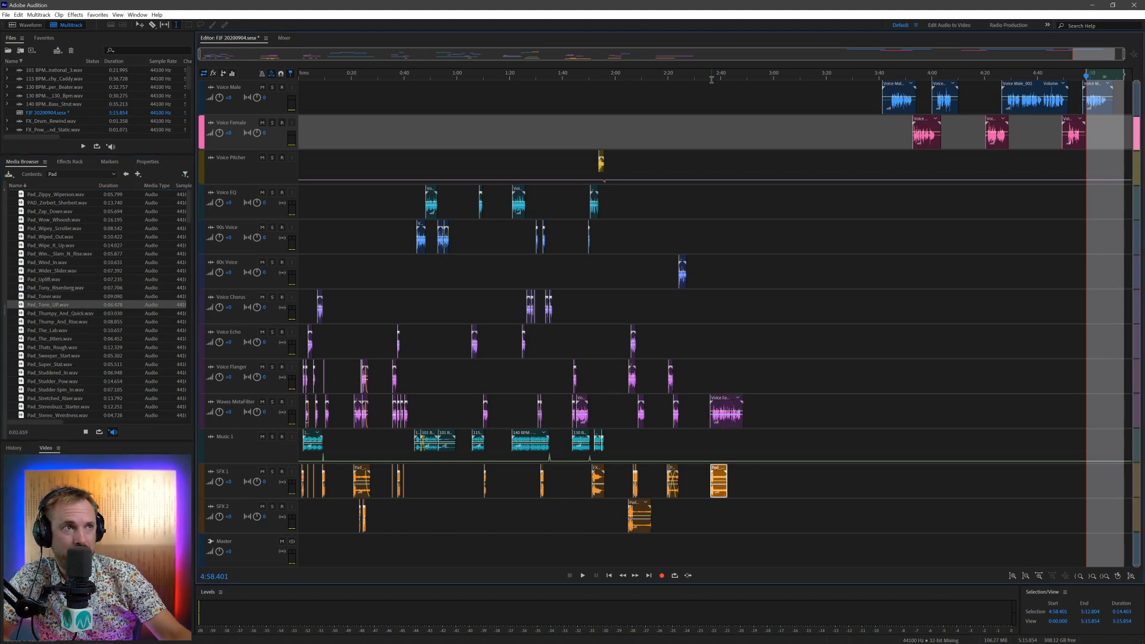
Step: Play the new section and trim the start of the Waves MetaFilter voice clip to about 2:36.8
scroll(711, 76, "up", 5)
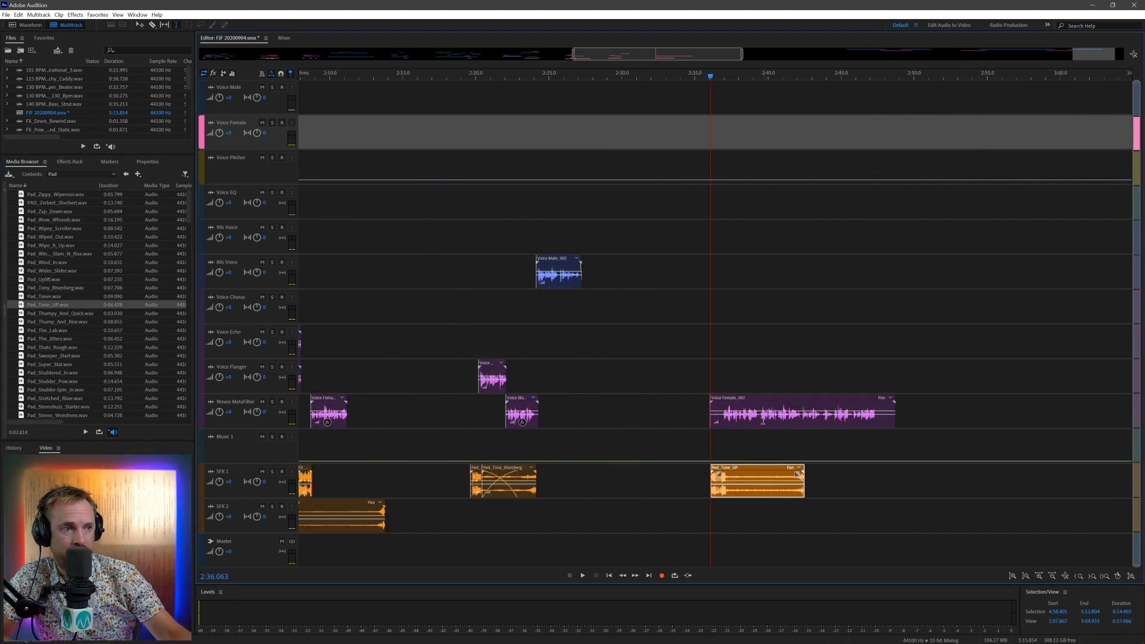
key("space")
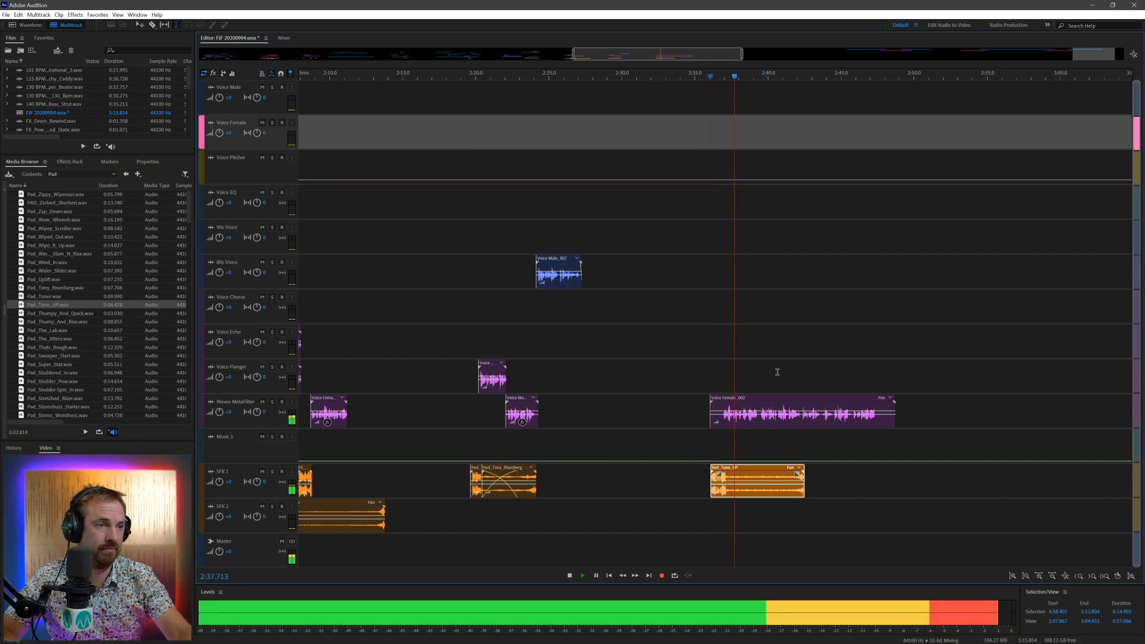
left_click_drag(710, 414, 721, 414)
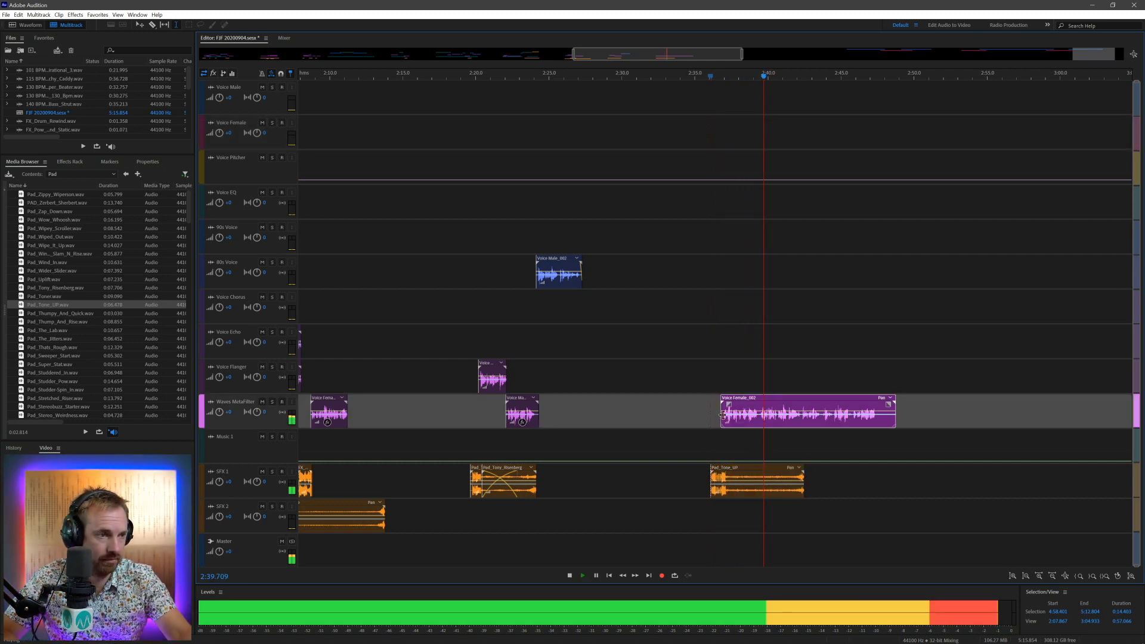
key("space")
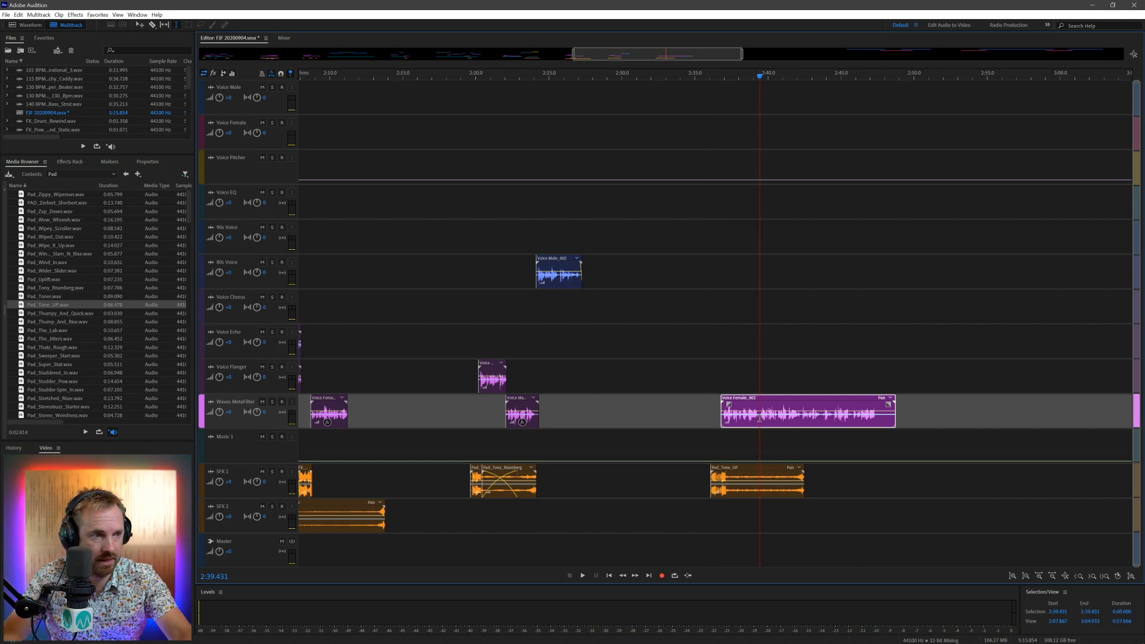
Step: Split the female voice clip at about 2:39.4, move its first part to the Voice Chorus track, and play it back
key("ctrl+k")
left_click_drag(731, 419, 732, 319)
left_click(716, 328)
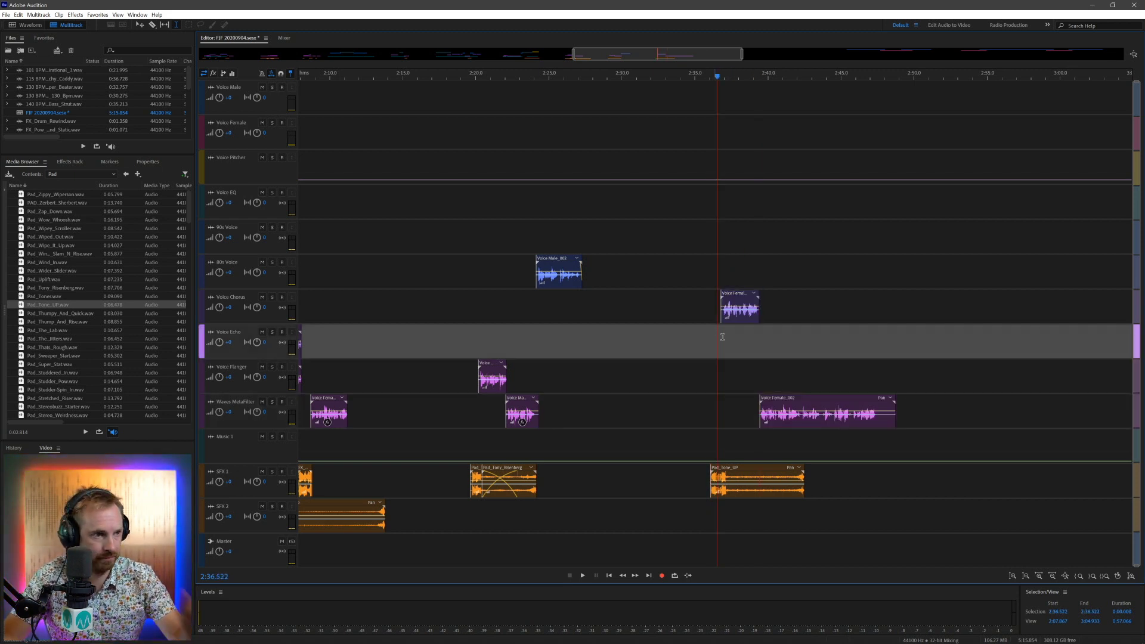
key("space")
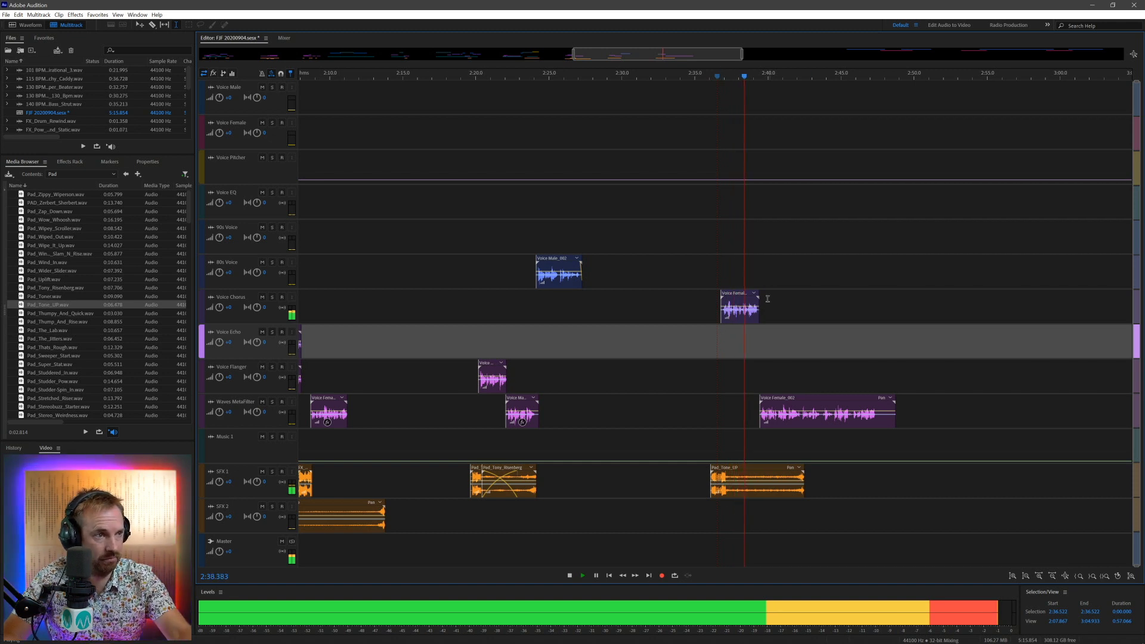
key("space")
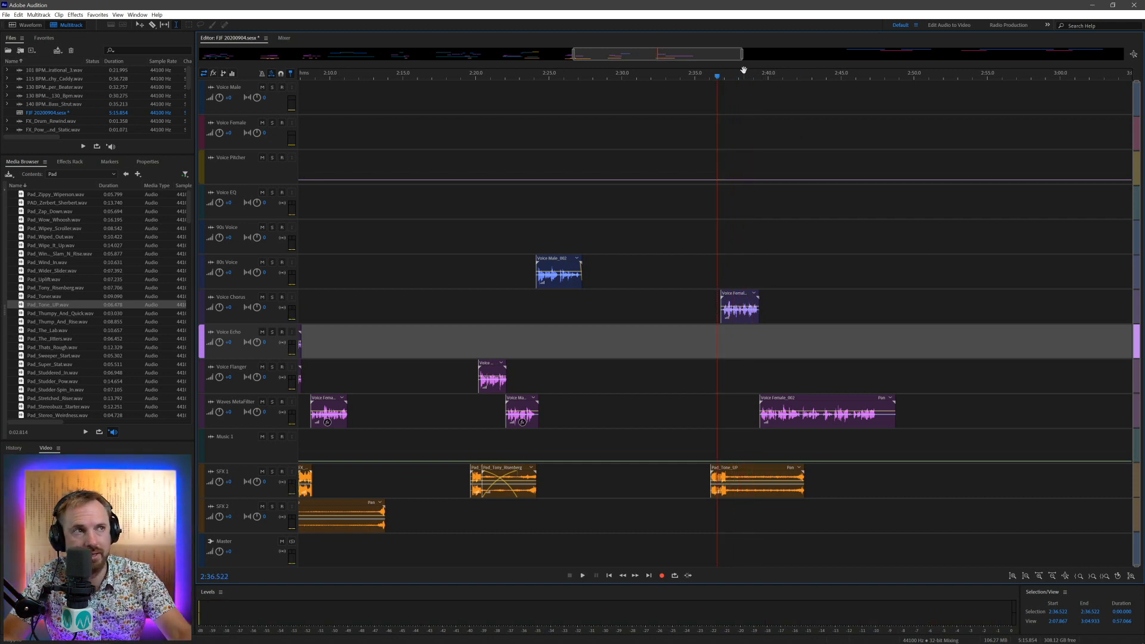
Step: Cut the pause at about 2:38.2 out of the Voice Chorus clip, close the gap between the two parts, and audition the edit
scroll(744, 70, "up", 5)
key("space")
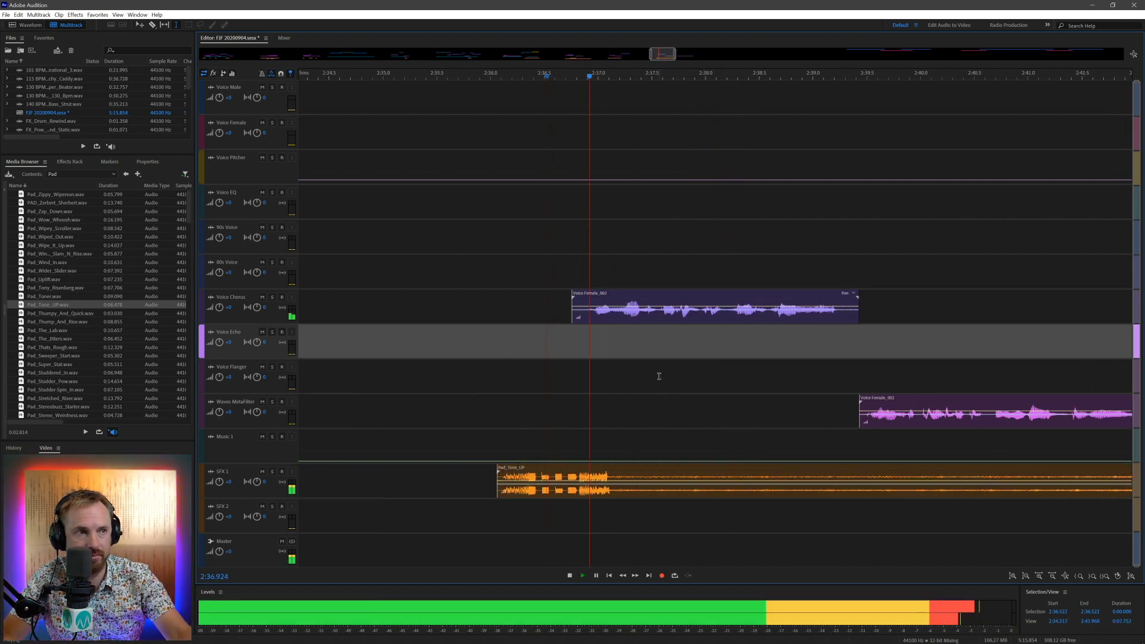
left_click(722, 333)
key("ctrl+k")
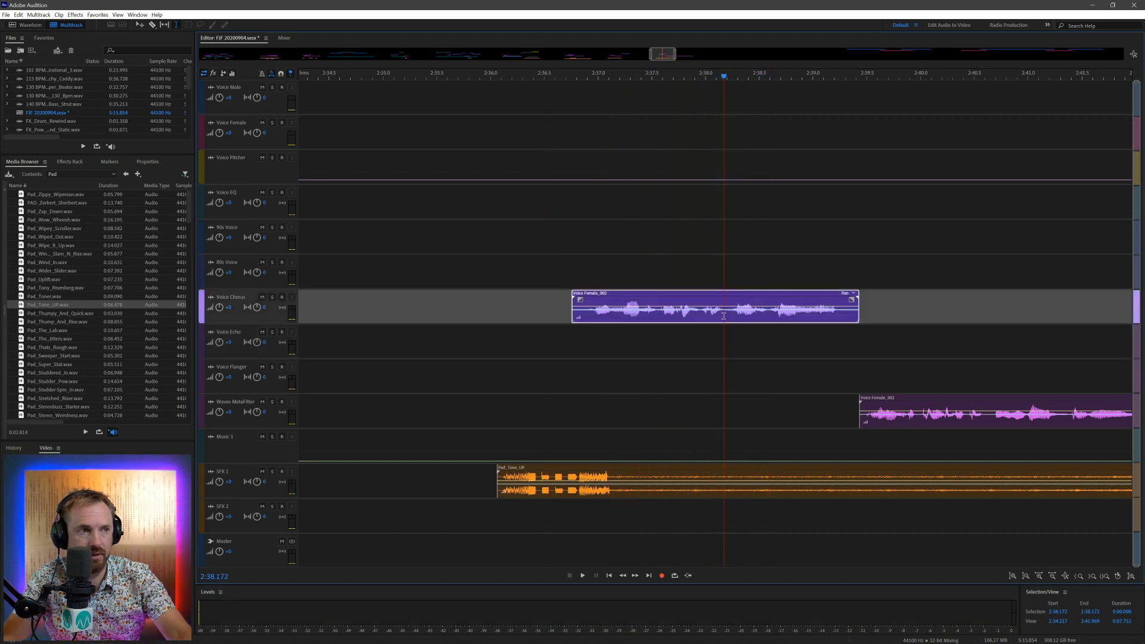
left_click(736, 338)
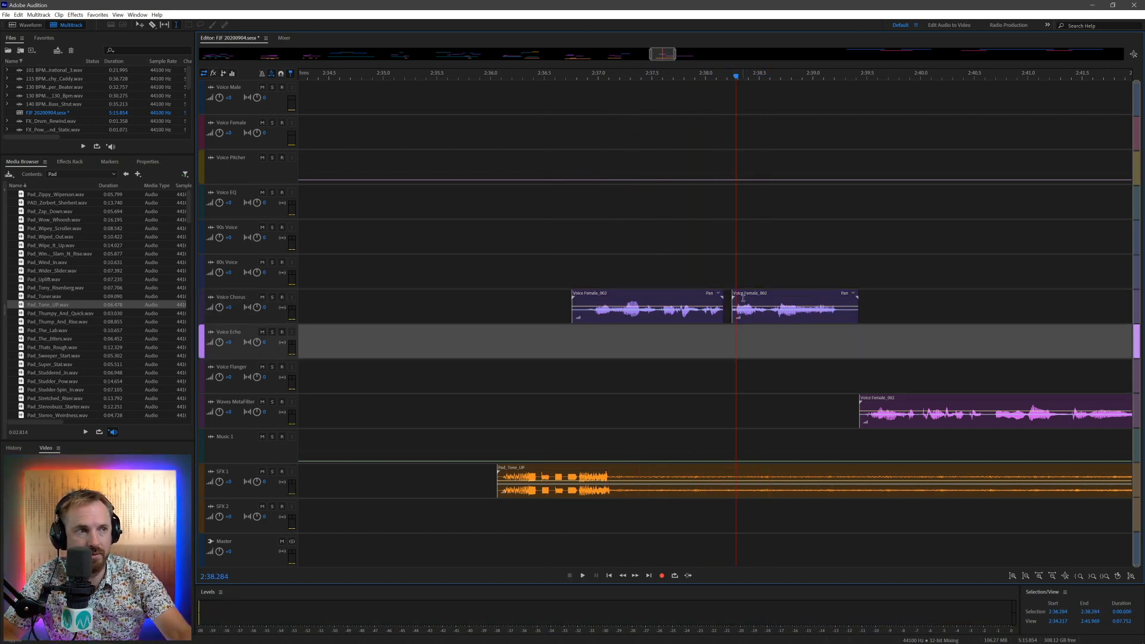
left_click_drag(743, 298, 735, 299)
left_click(559, 350)
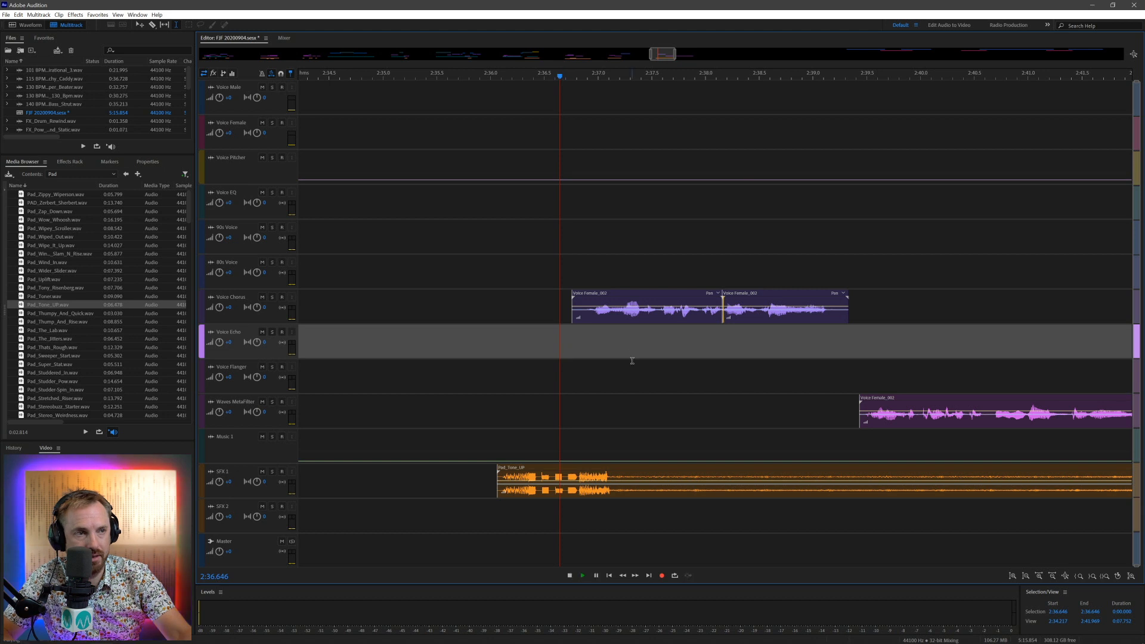
key("space")
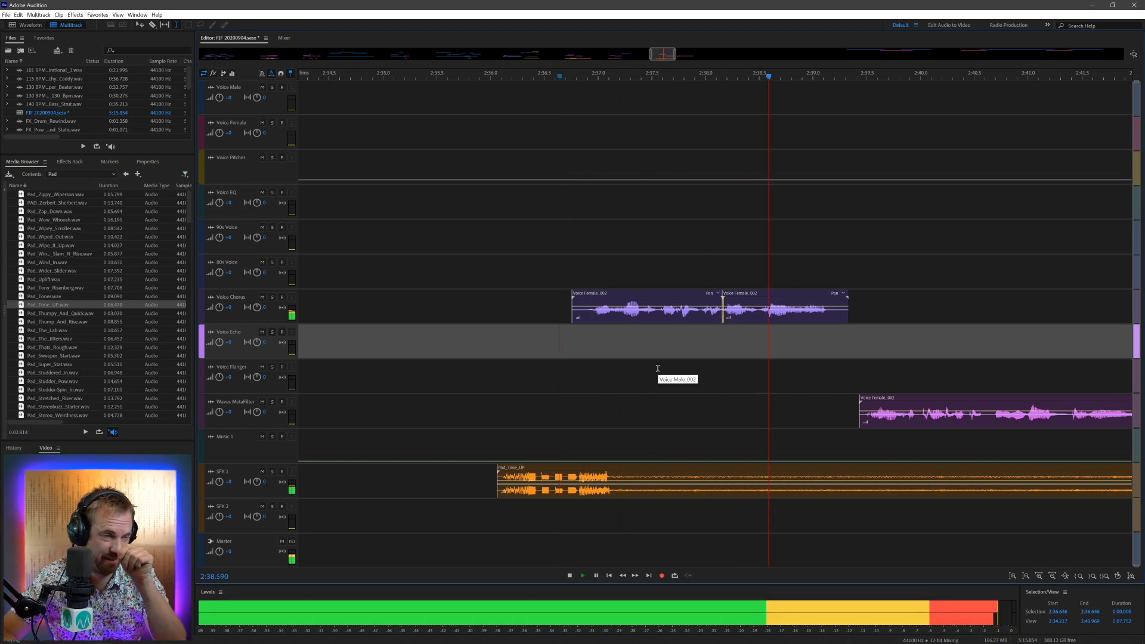
key("space")
Step: Move the remaining female voice clip to the Voice Flanger track, starting at about 2:39.2, and play the transition
left_click_drag(917, 398, 895, 365)
left_click(801, 375)
key("space")
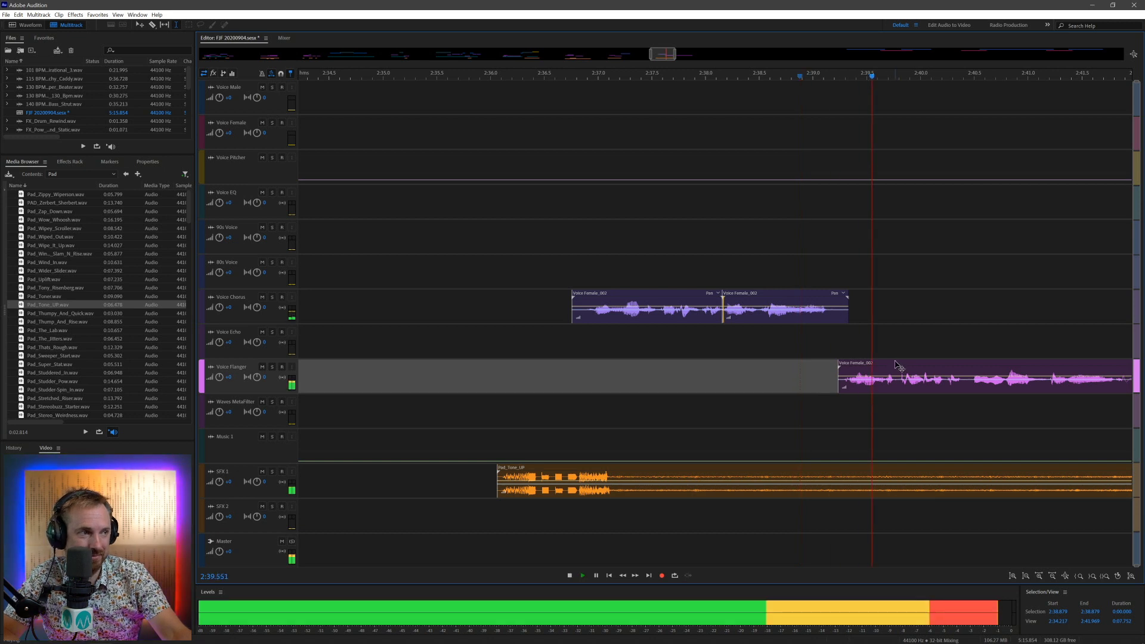
Step: Cut the pauses at about 2:42.0 and 2:43.4 out of the Voice Flanger clip, dividing it into three parts
left_click_drag(1037, 411, 503, 411)
left_click(577, 385)
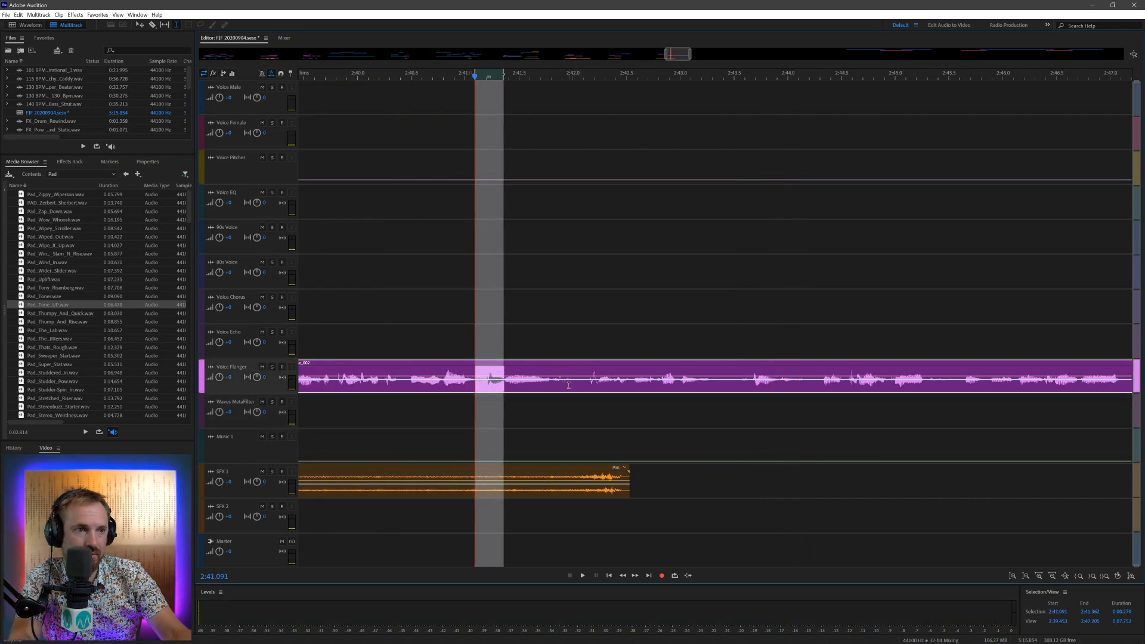
left_click_drag(566, 385, 586, 385)
key("Delete")
left_click_drag(719, 384, 736, 385)
key("Delete")
Step: Move the middle part to the Voice Echo track at about 2:42.2 and the last part to Voice Chorus at about 2:43.5, then audition them
left_click_drag(684, 411, 697, 412)
left_click_drag(605, 385, 614, 351)
left_click_drag(756, 366, 749, 298)
left_click(475, 311)
key("space")
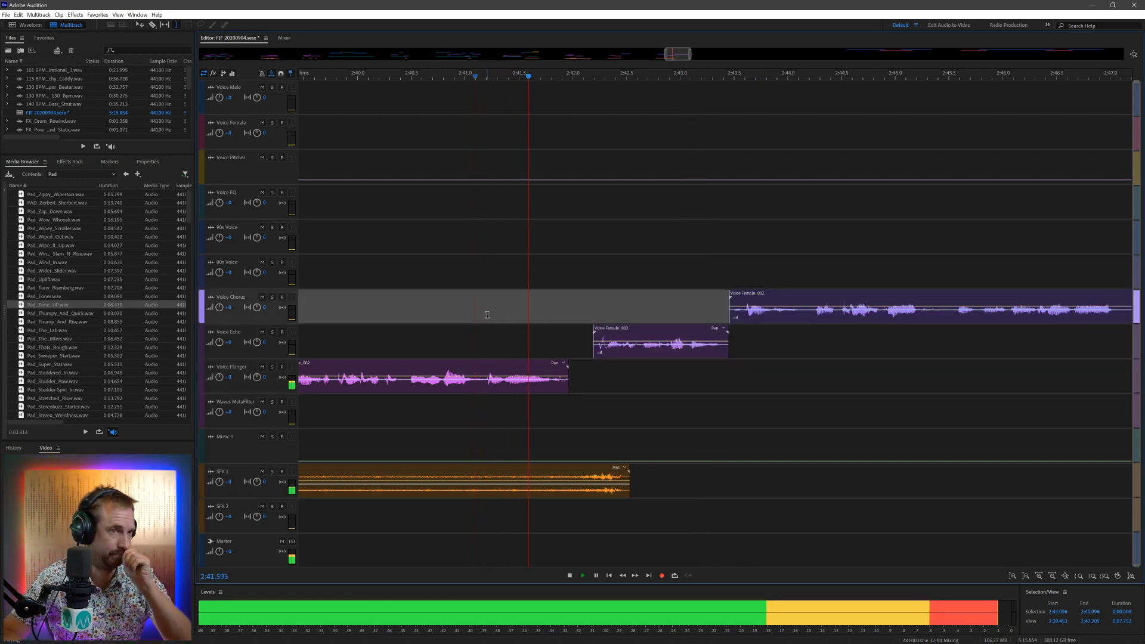
key("space")
Step: Move the Voice Echo clip to the 90s Voice track, starting at about 2:41.7, and play the transition from Voice Flanger
left_click_drag(613, 324, 585, 220)
key("space")
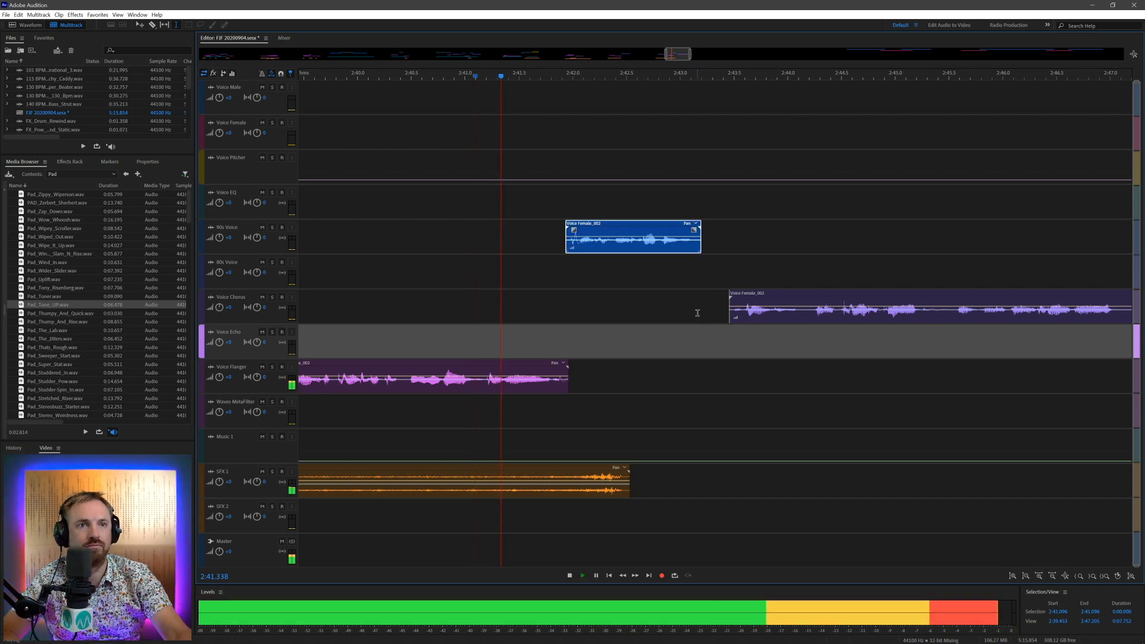
key("space")
left_click_drag(647, 229, 624, 230)
key("space")
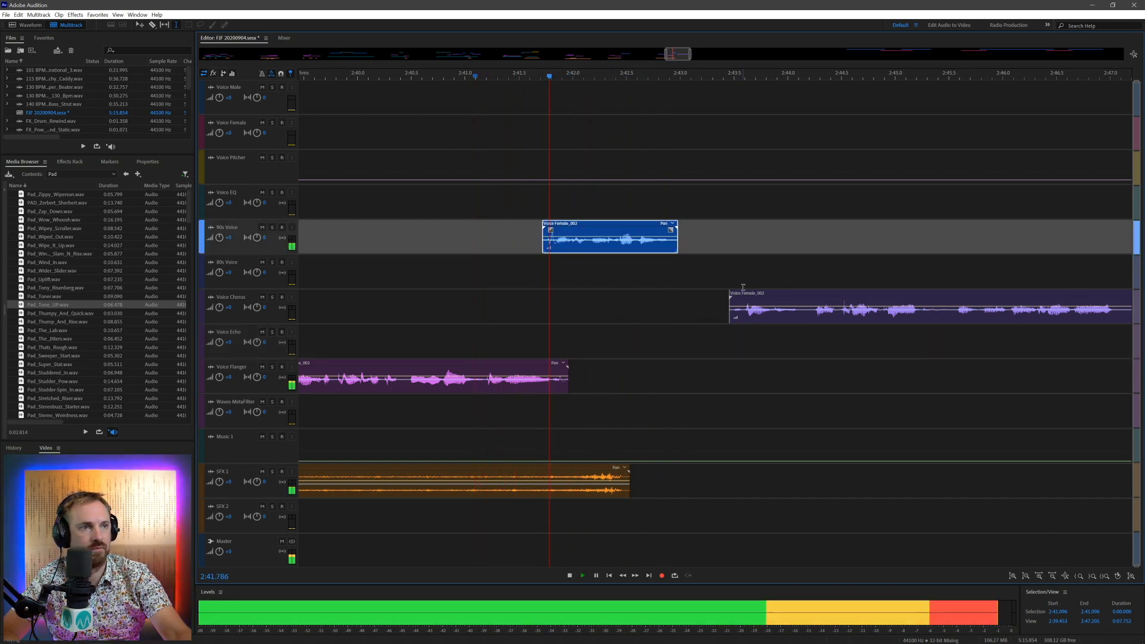
key("space")
Step: Shift the last Voice Chorus clip earlier to start at about 2:42.8 and play it back
left_click(736, 296)
left_click_drag(737, 296, 667, 296)
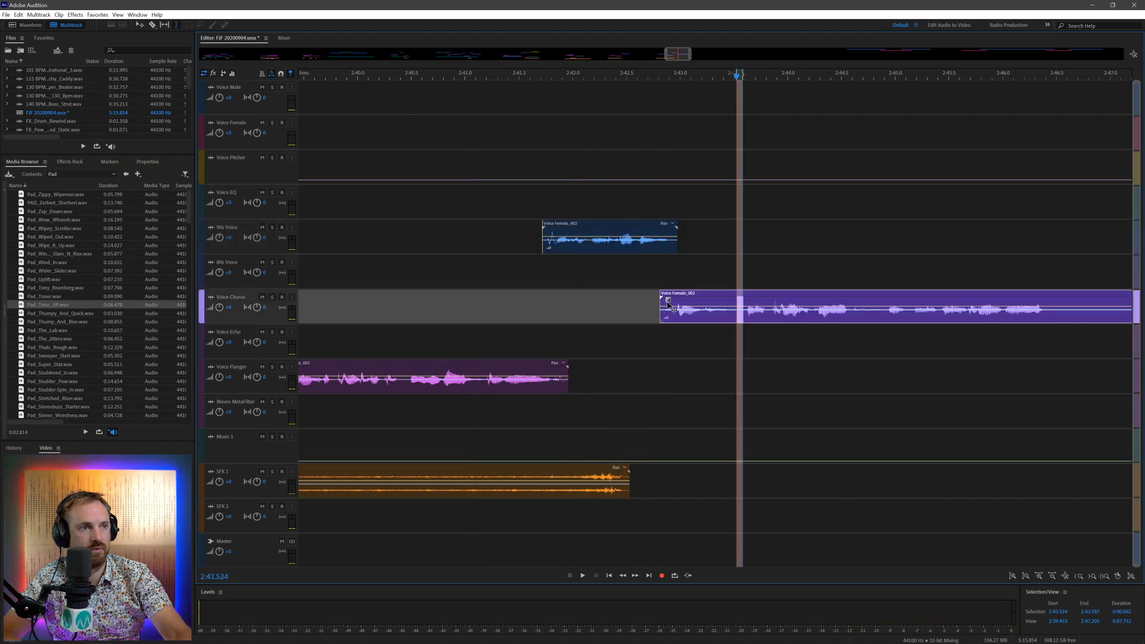
left_click(627, 304)
key("space")
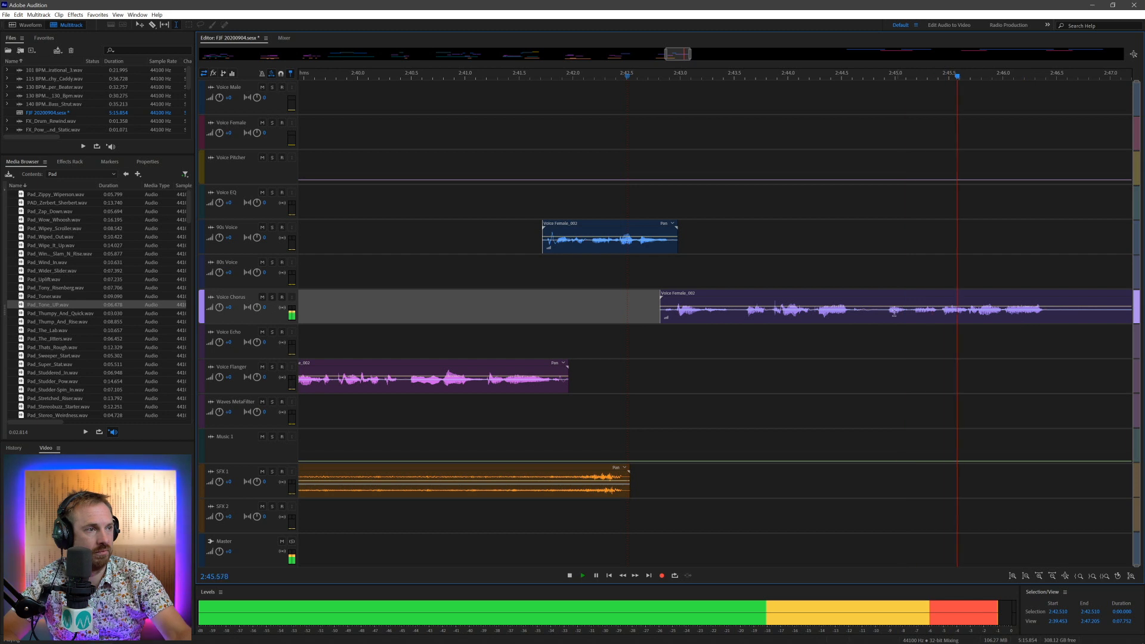
key("space")
Step: Cut the pause at about 2:44.8 out of the Voice Chorus clip and delete everything after about 2:46.4
left_click_drag(871, 307, 886, 307)
key("Delete")
left_click(1049, 307)
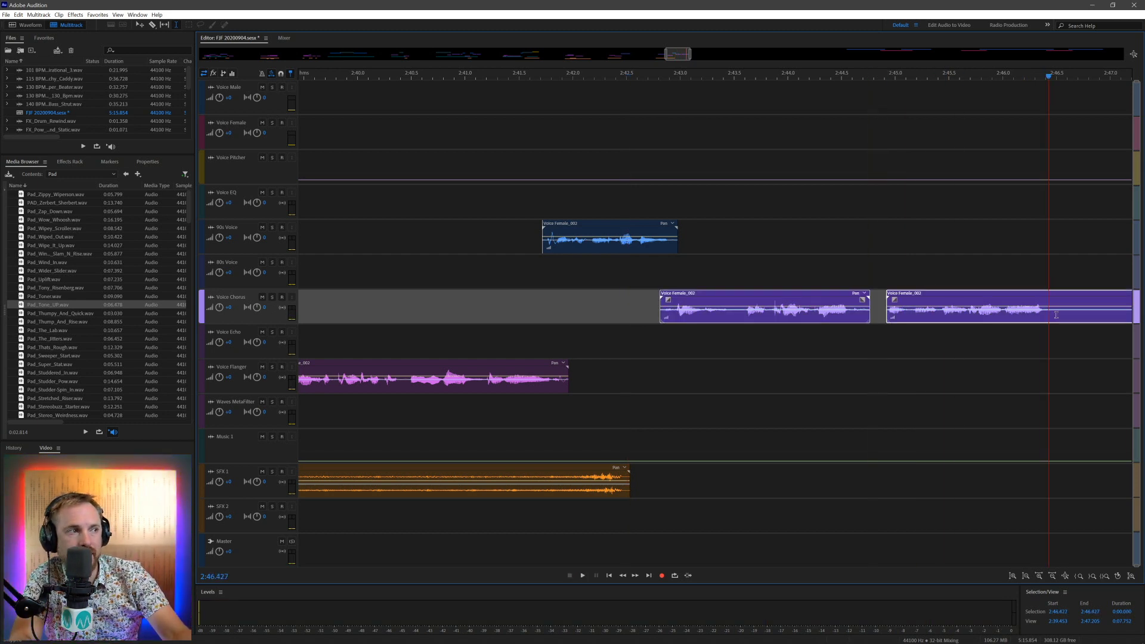
key("ctrl+k")
left_click(1091, 307)
key("Delete")
Step: Fade out the end of the last Voice Chorus part, move it to Voice EQ starting at about 2:44.7, and audition it
left_click(1027, 298)
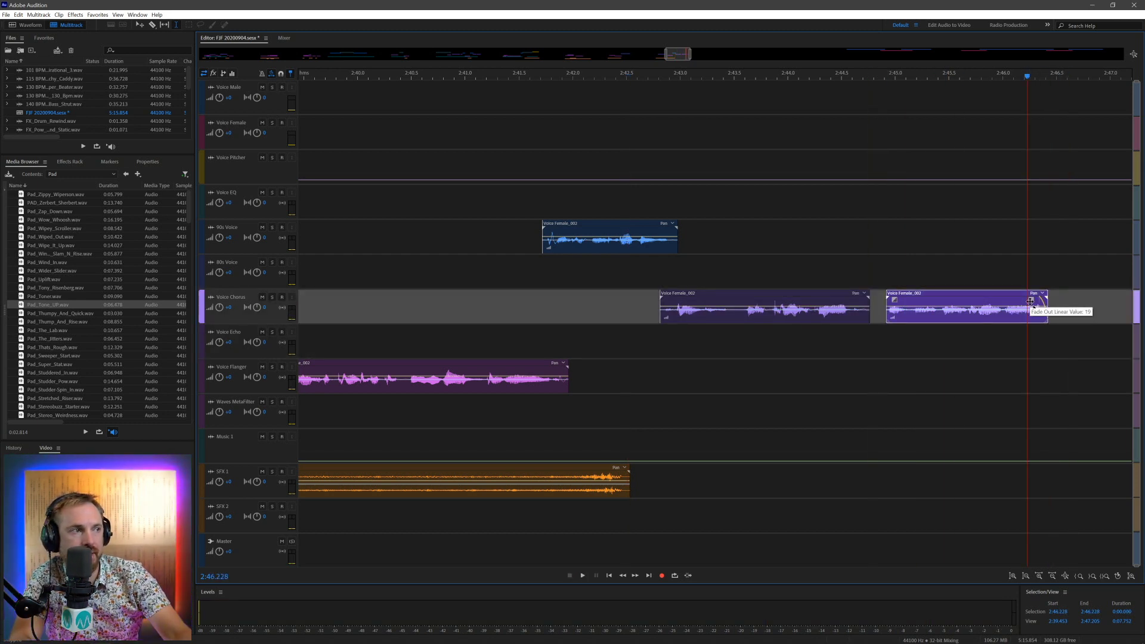
left_click_drag(1011, 292, 987, 205)
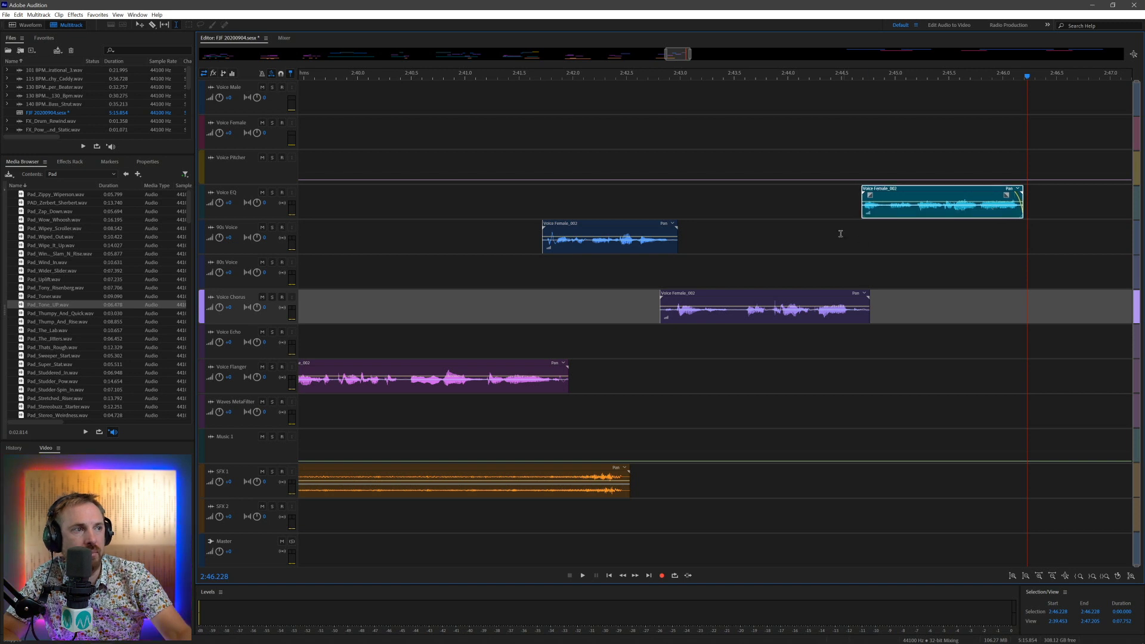
left_click(826, 245)
key("space")
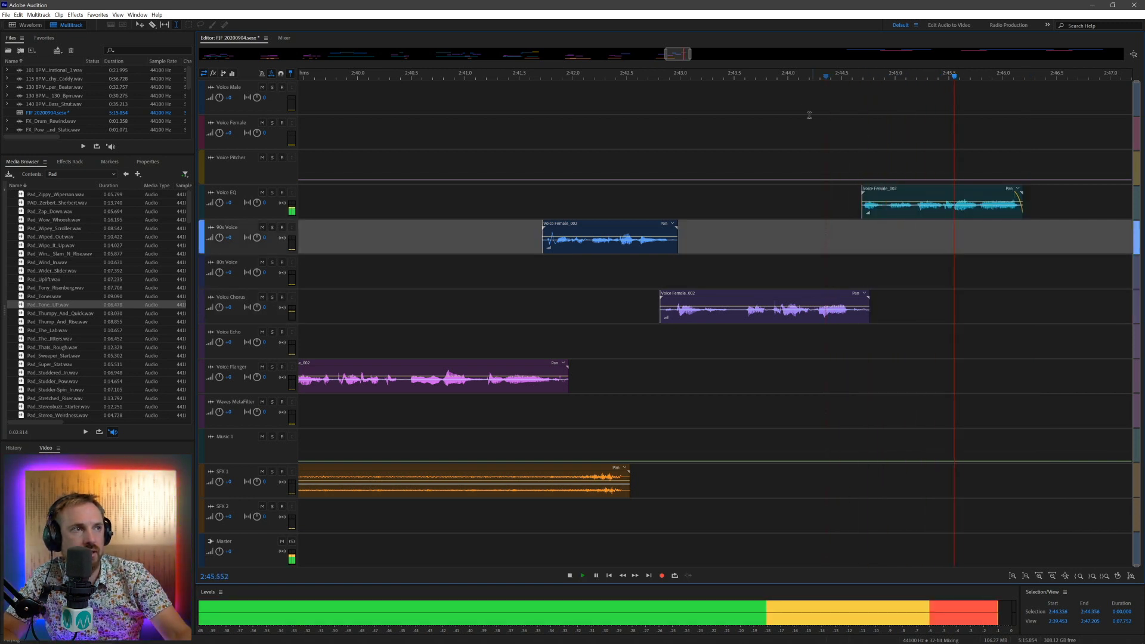
key("space")
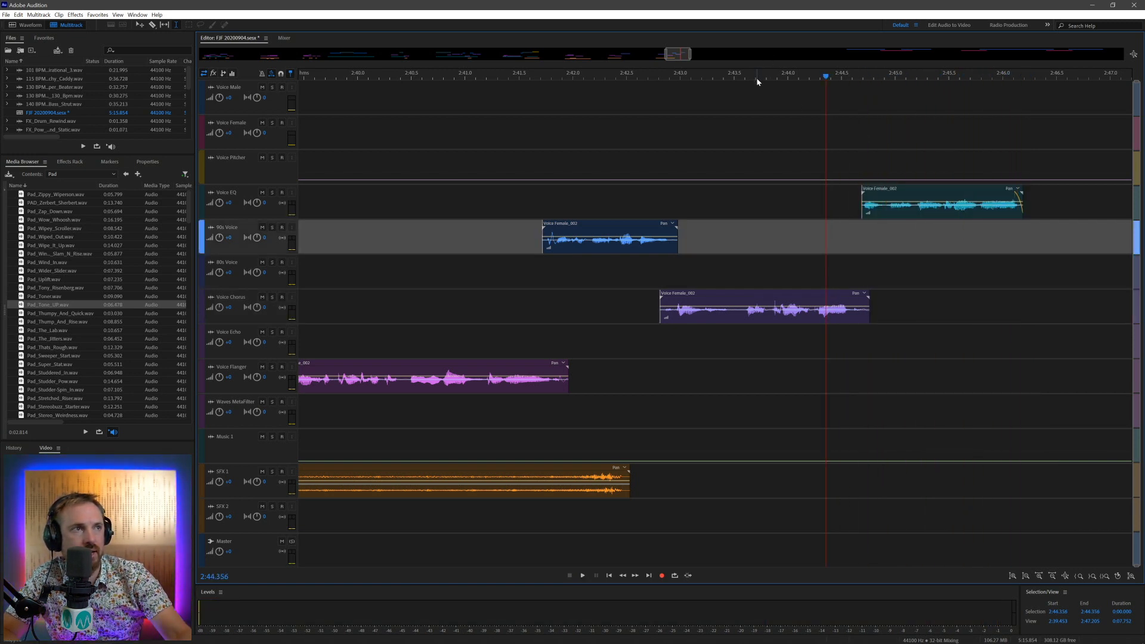
Step: Play the Voice Flanger clip, split it at about 2:40.5, and select its second part
scroll(756, 77, "down", 3)
left_click(633, 344)
key("space")
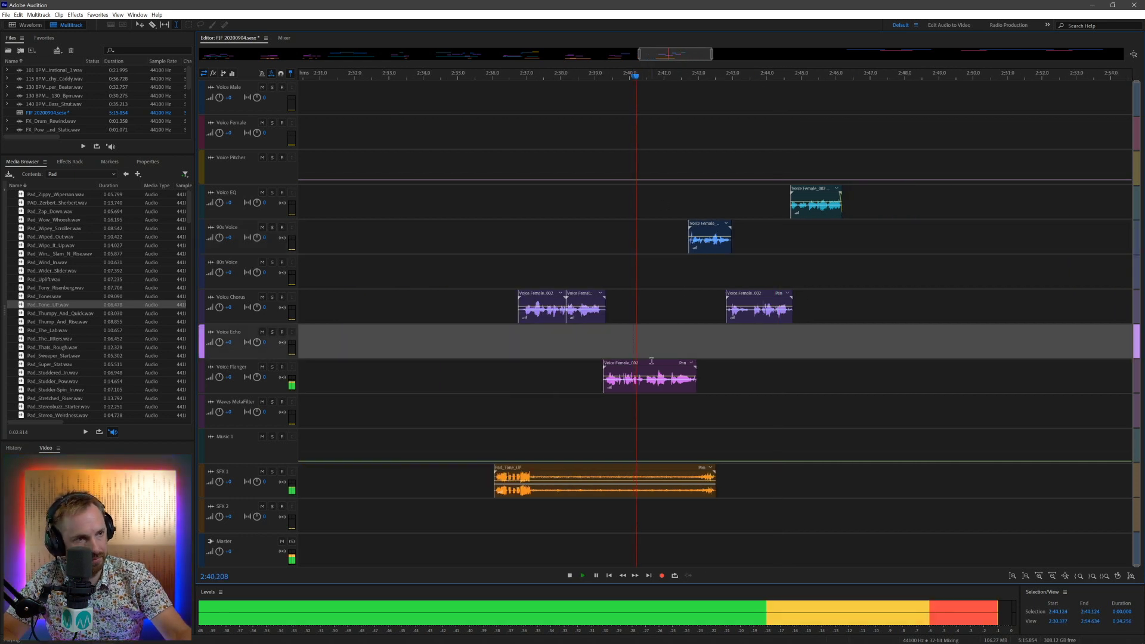
left_click(646, 382)
key("space")
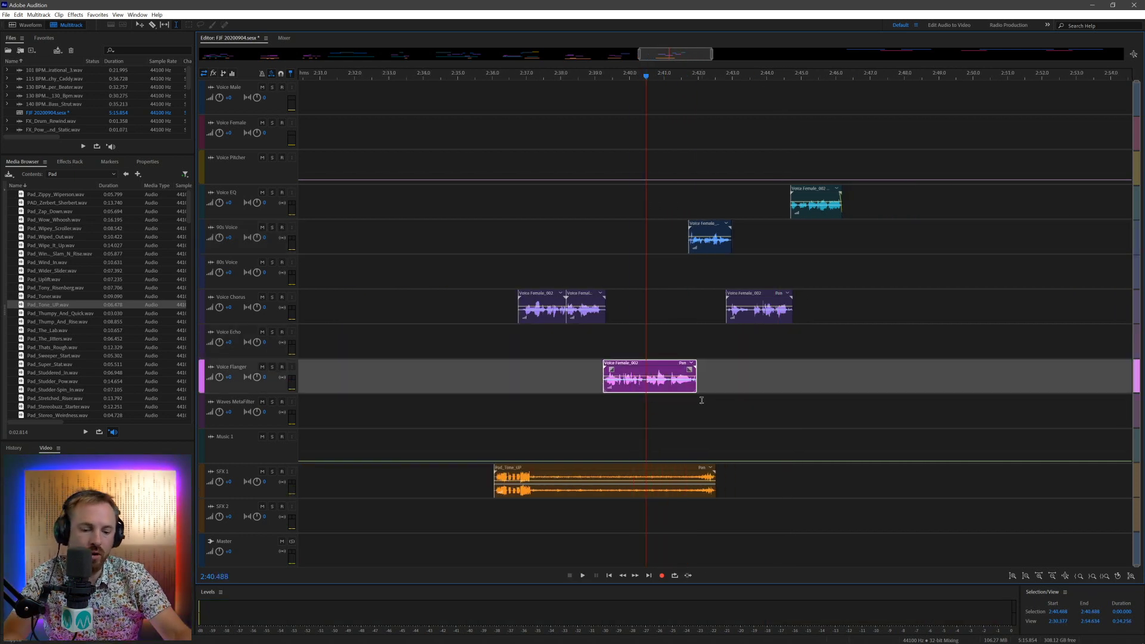
key("ctrl+k")
left_click(695, 370)
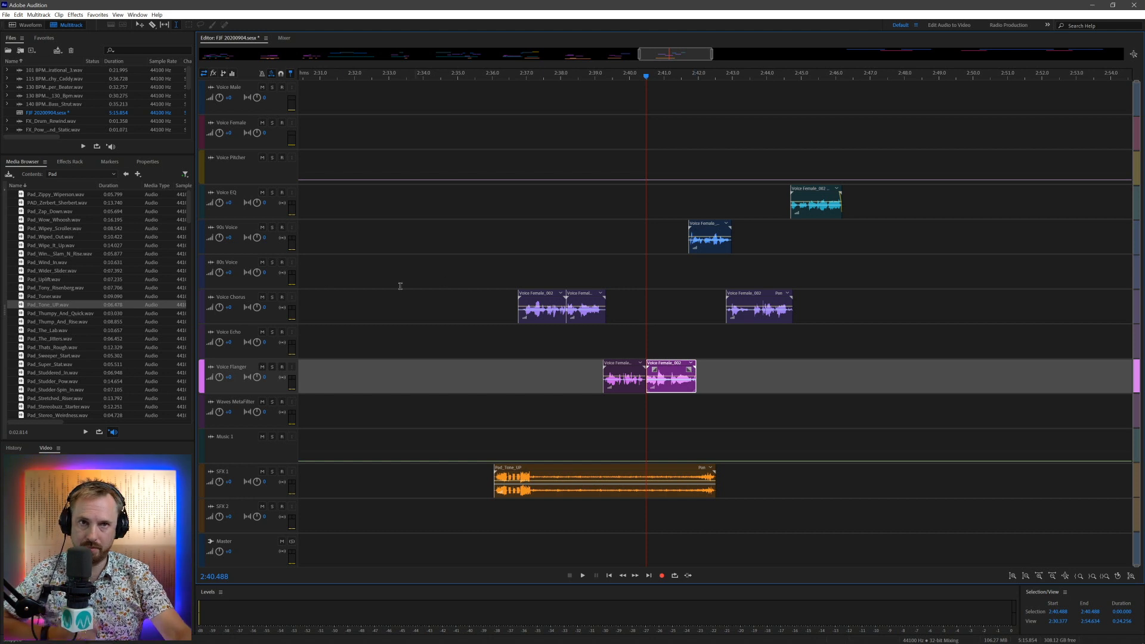
Step: Add the Waves MetaFilter Stereo VST3 modulation effect to the second Voice Flanger part as its first clip effect
left_click(69, 162)
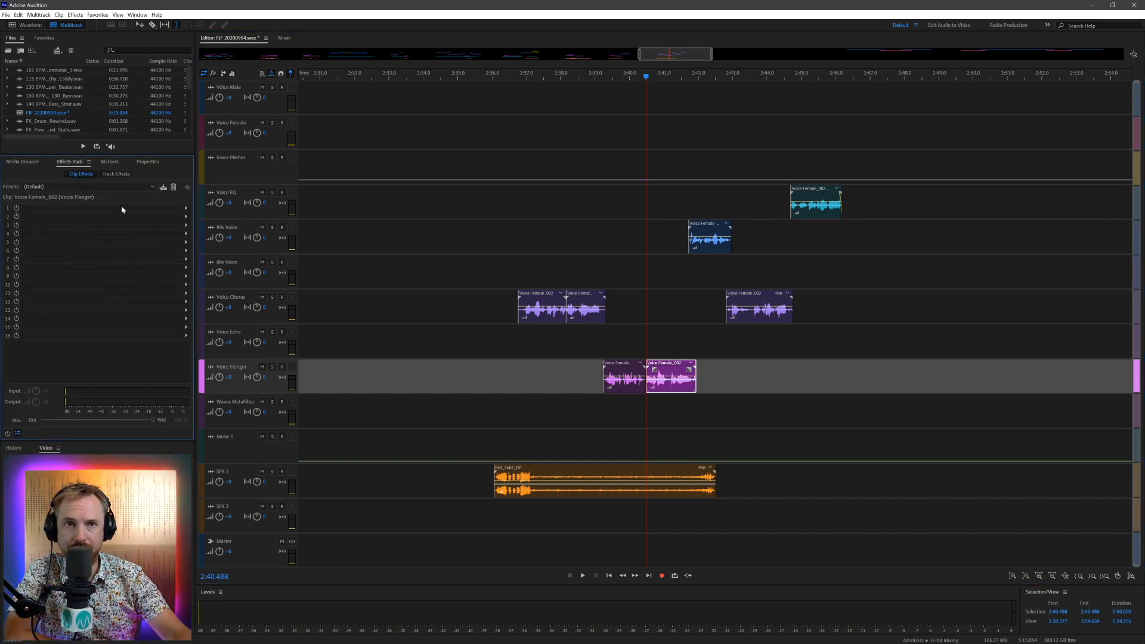
left_click(185, 208)
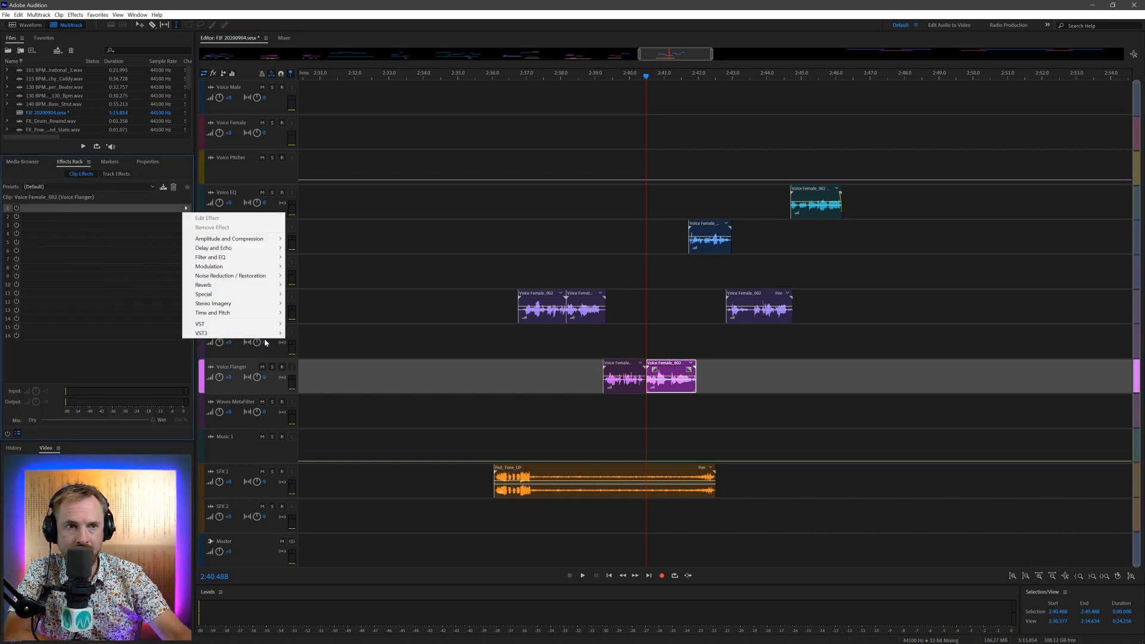
mouse_move(256, 334)
mouse_move(330, 407)
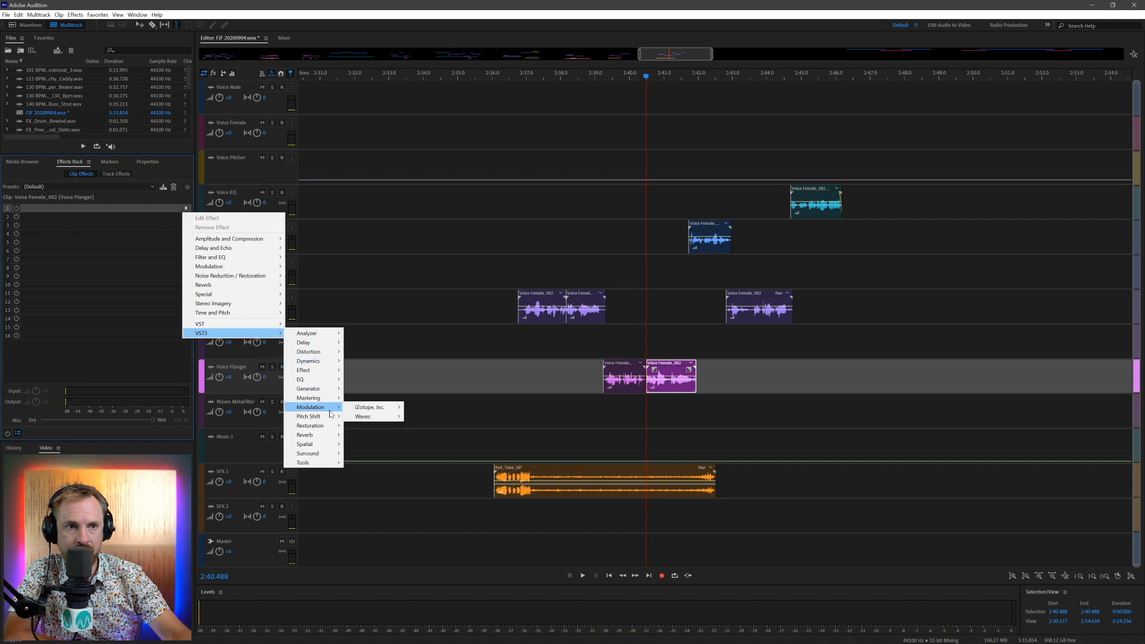
mouse_move(372, 415)
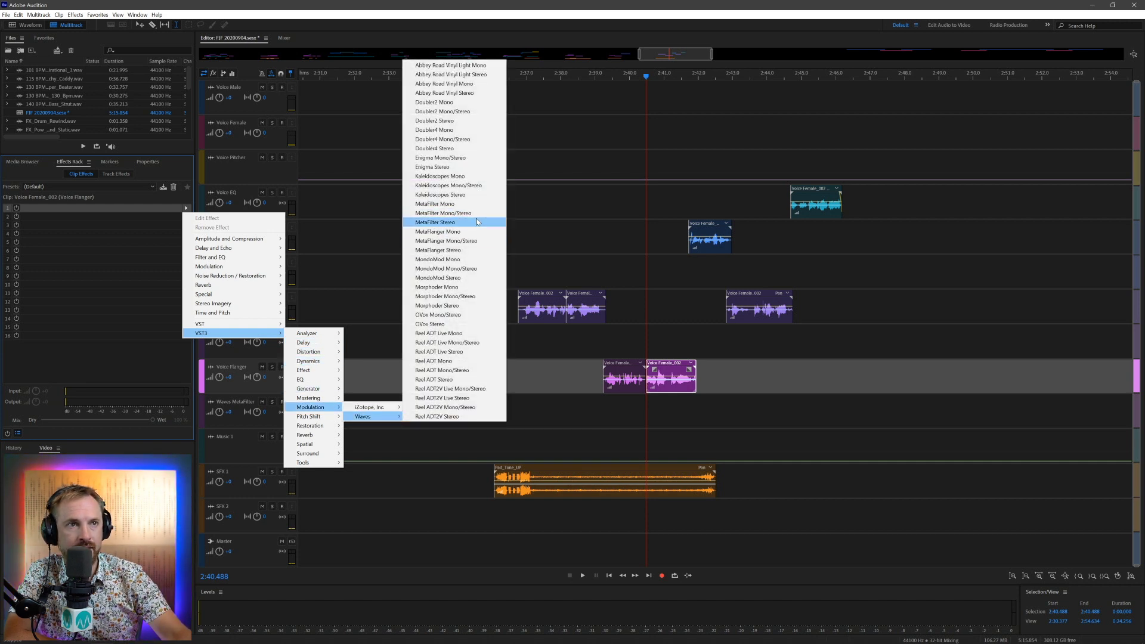
left_click(477, 222)
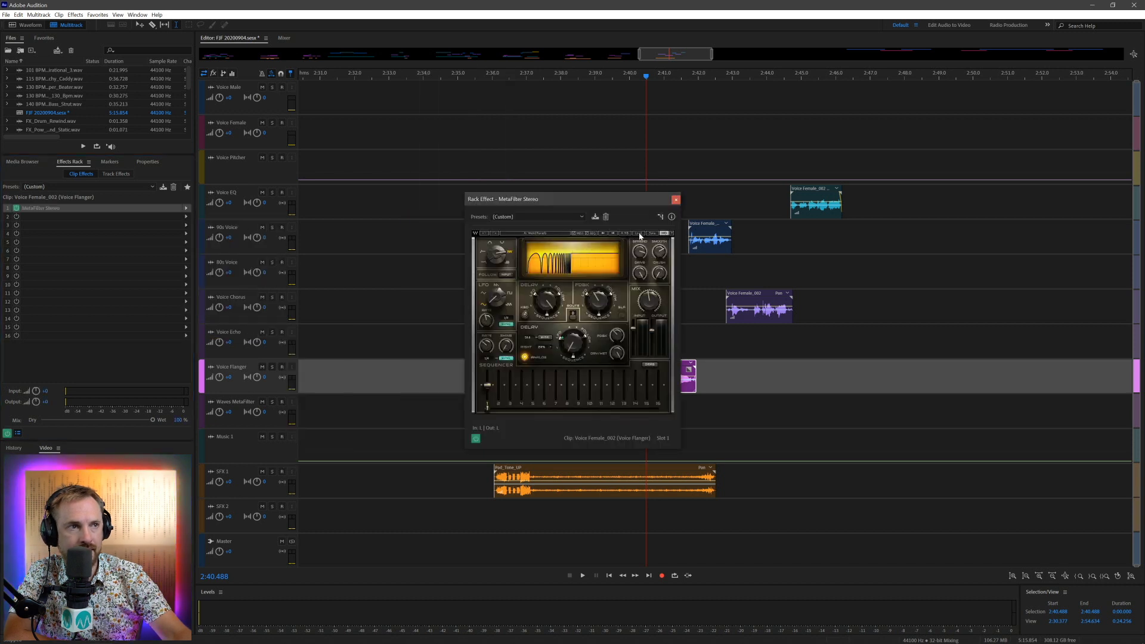
Step: Try the Spectral preset Vocal Sequencer in MetaFilter and audition it on the clip
left_click(638, 233)
mouse_move(702, 284)
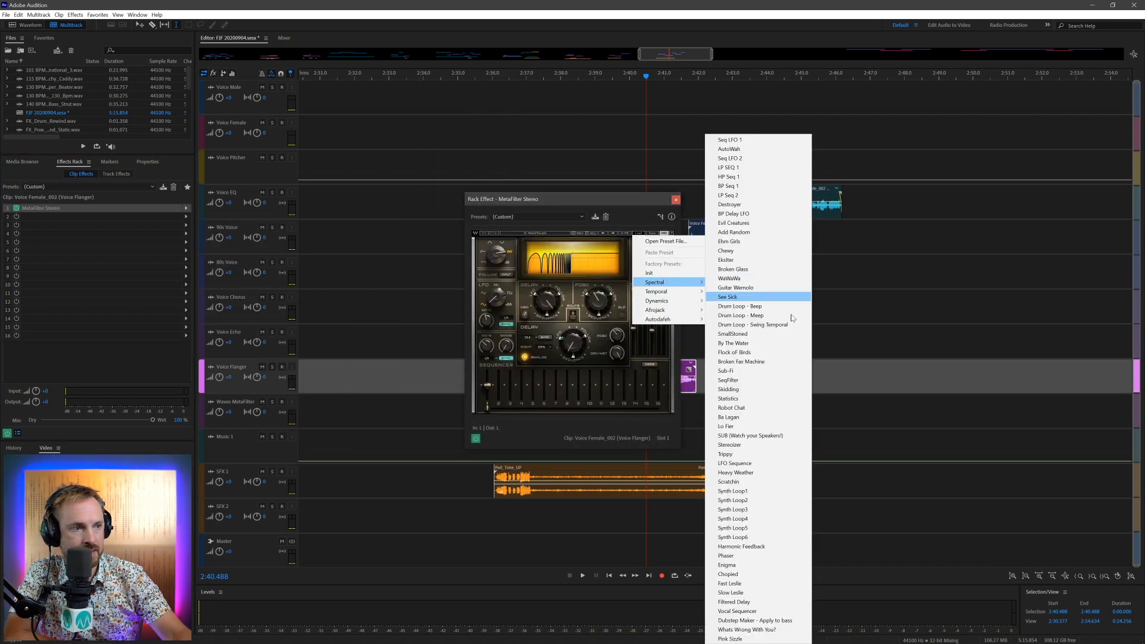
left_click(758, 613)
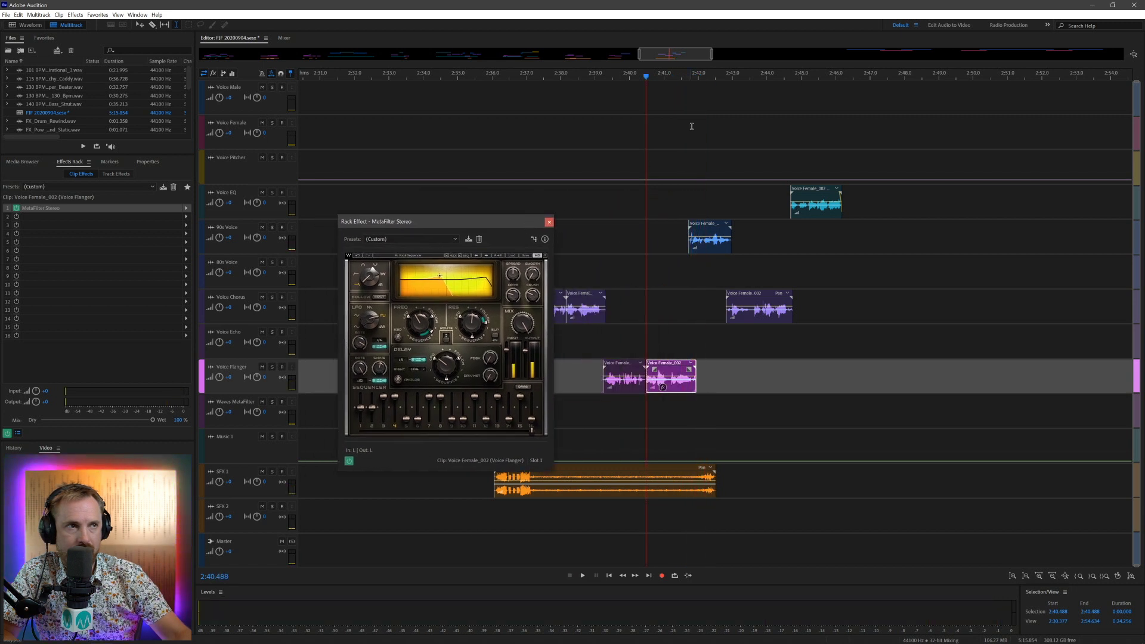
key("space")
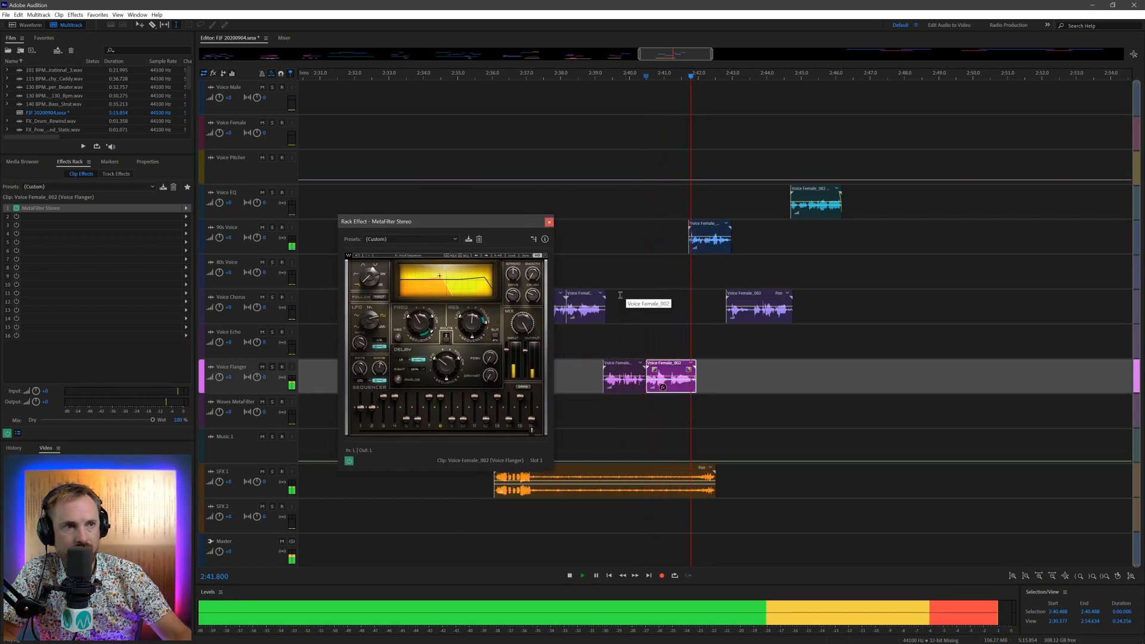
key("space")
Step: Load the Spectral preset Whats Wrong With You? in MetaFilter and play the clip
left_click(511, 255)
mouse_move(568, 309)
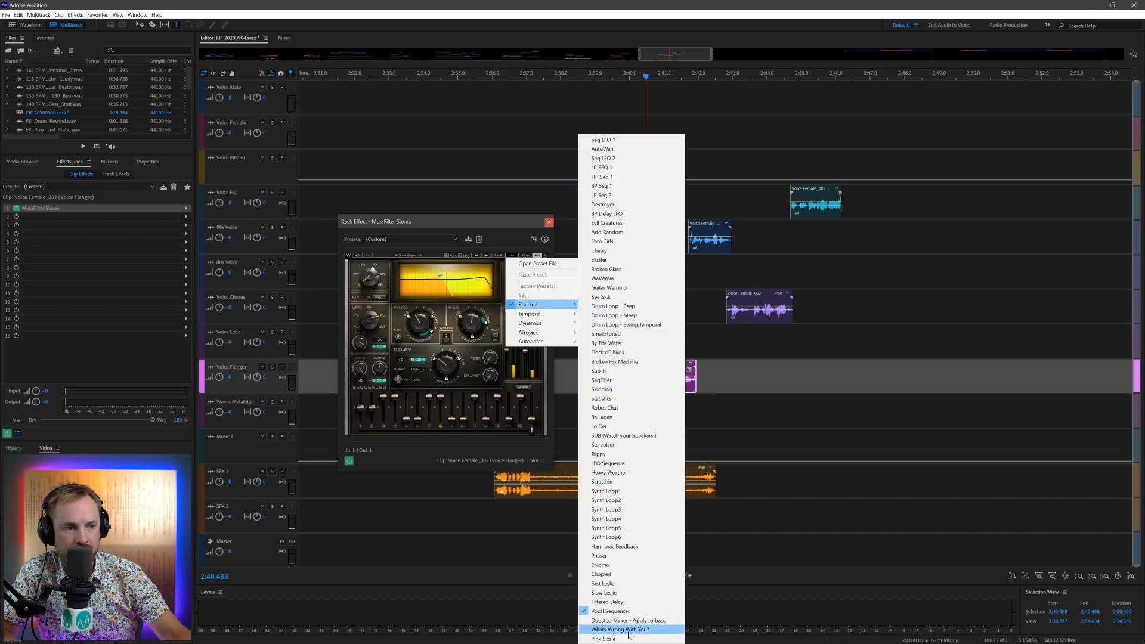
left_click(628, 630)
key("space")
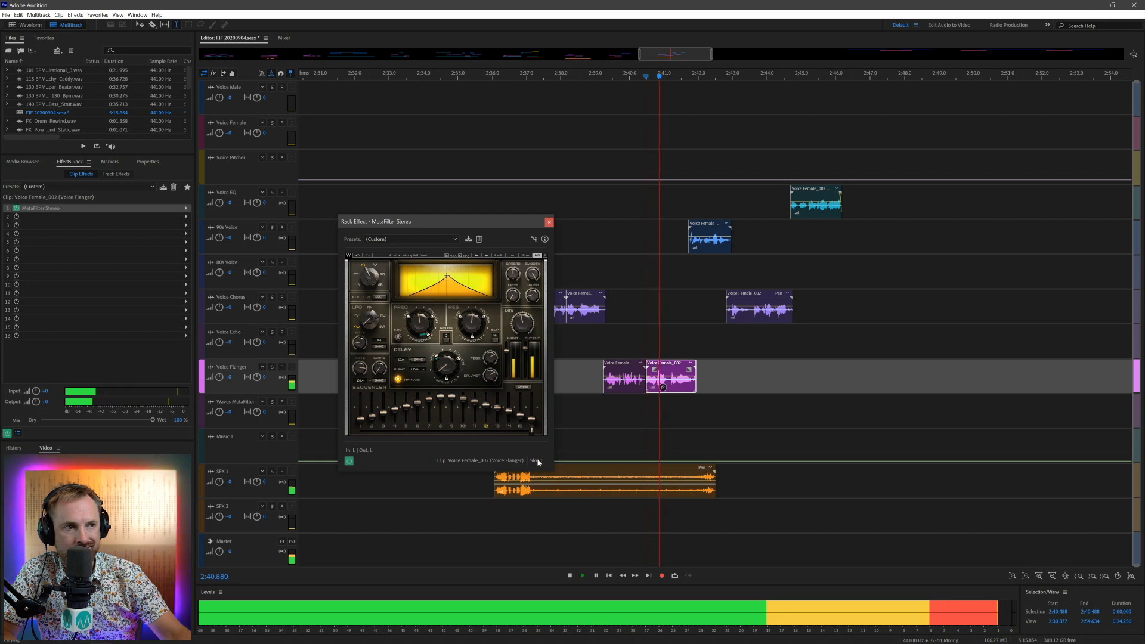
key("space")
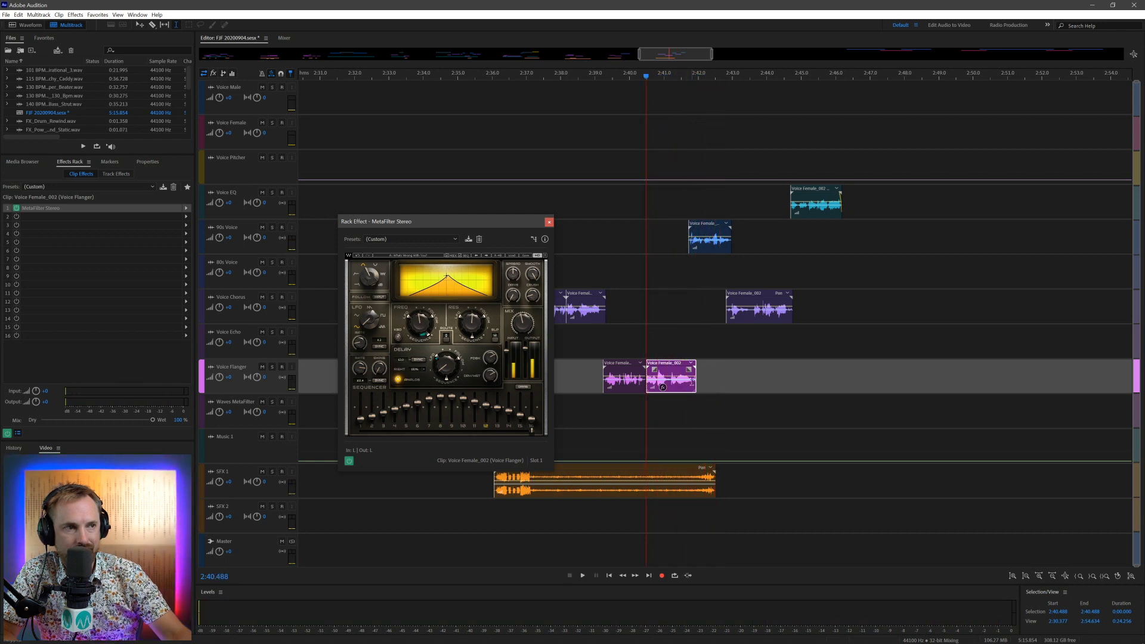
Step: Extend the end of the MetaFilter-processed Voice Flanger clip to about 2:43.4, auditioning the effect along the way
left_click_drag(695, 386, 704, 388)
key("space")
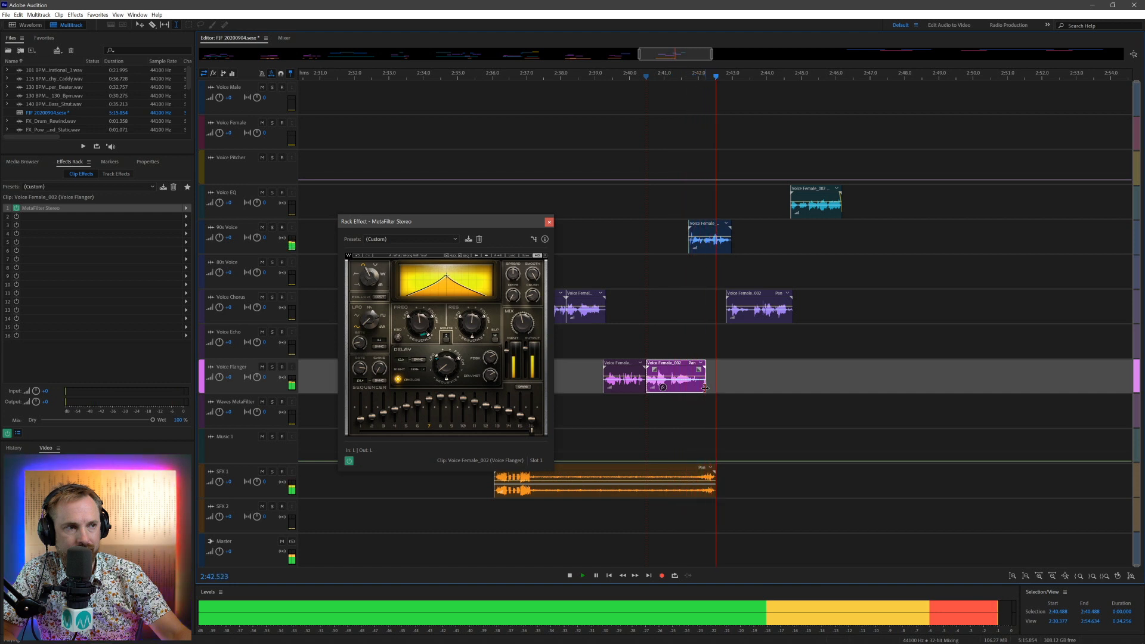
key("space")
left_click_drag(705, 386, 733, 380)
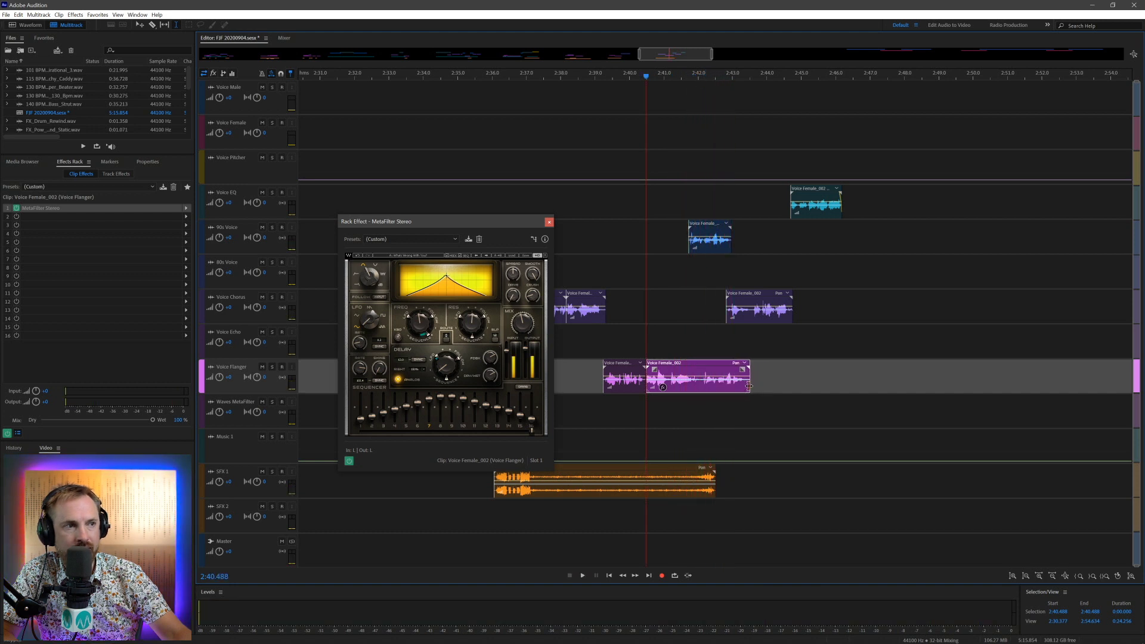
key("space")
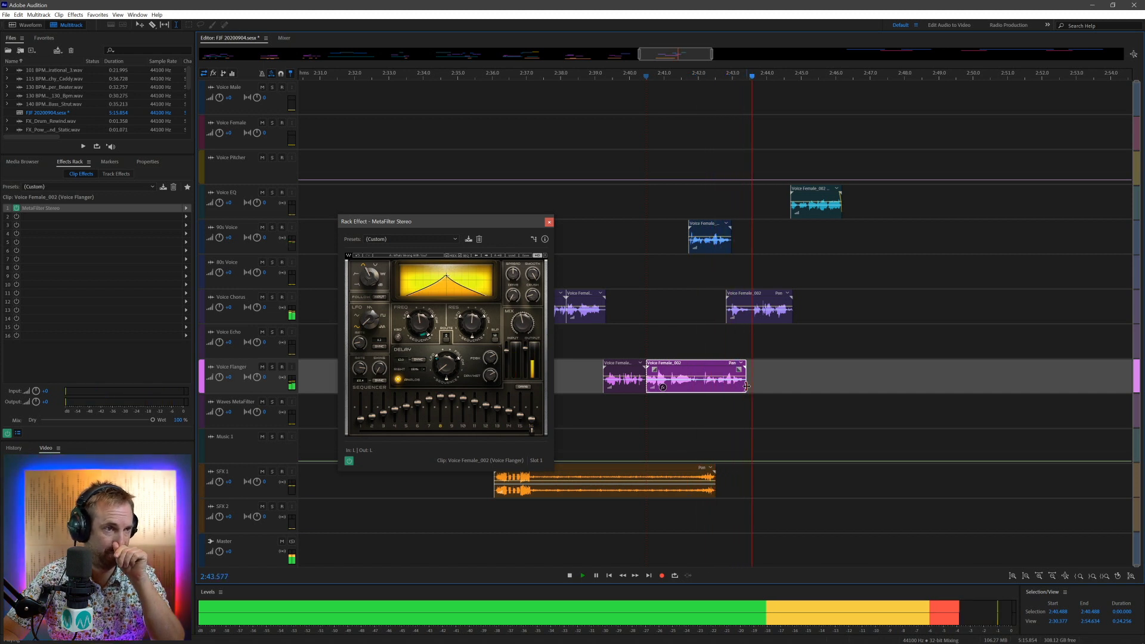
key("space")
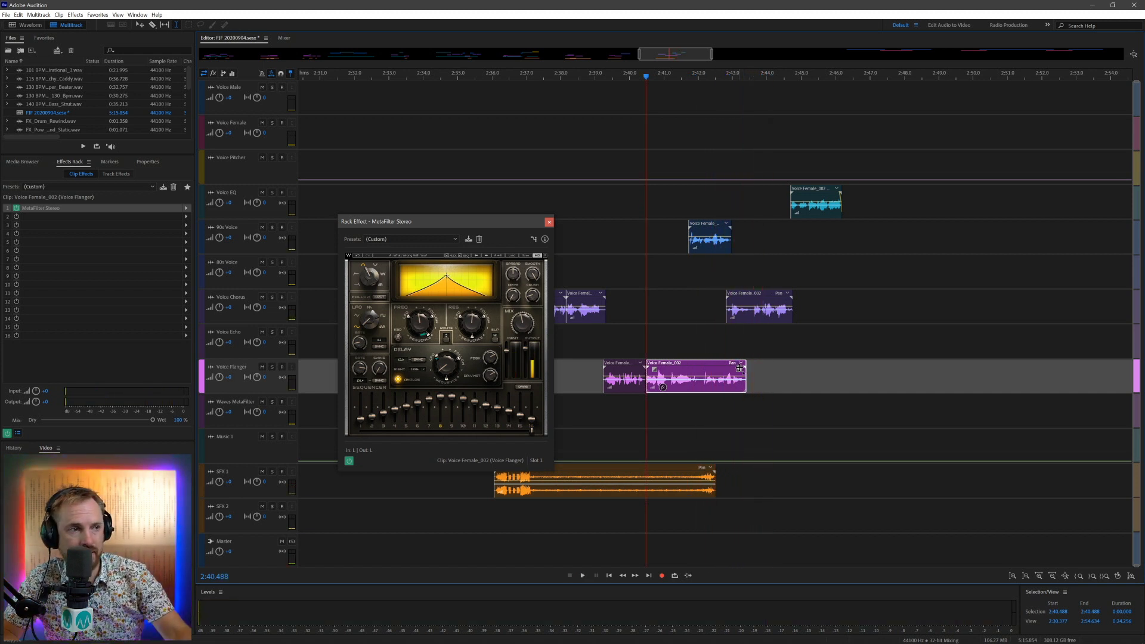
Step: Add a curved fade-out to the end of the extended Voice Flanger clip and play the section
left_click_drag(720, 382, 697, 370)
key("space")
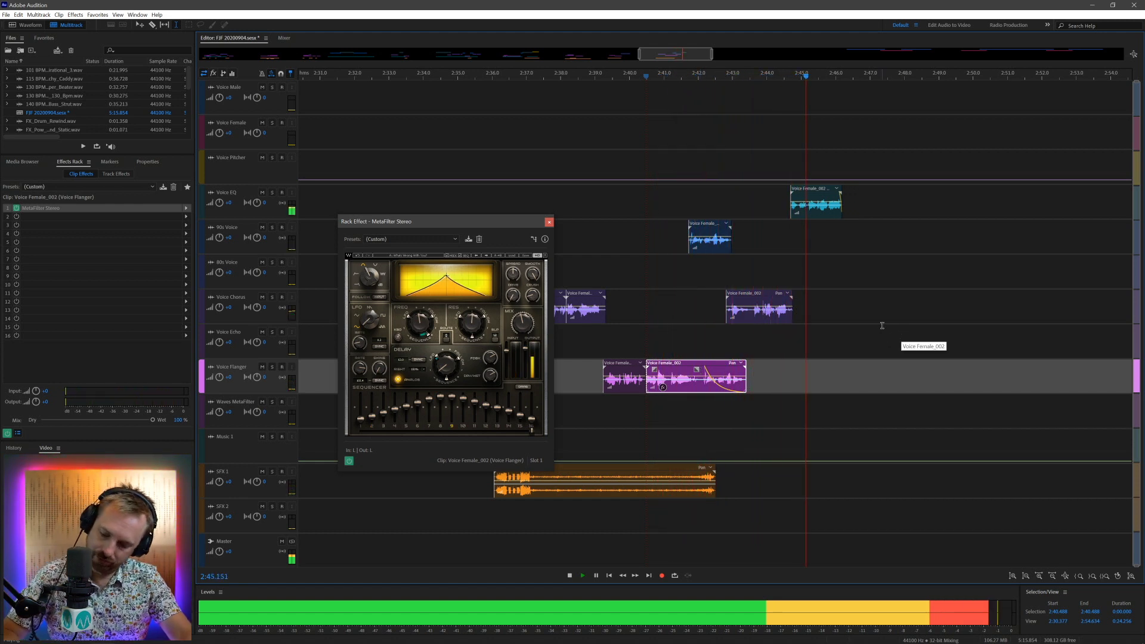
key("space")
Step: Move the first remaining Voice Male clip to the Voice Flanger track, starting at about 2:54.6, and close the MetaFilter window
key("backslash")
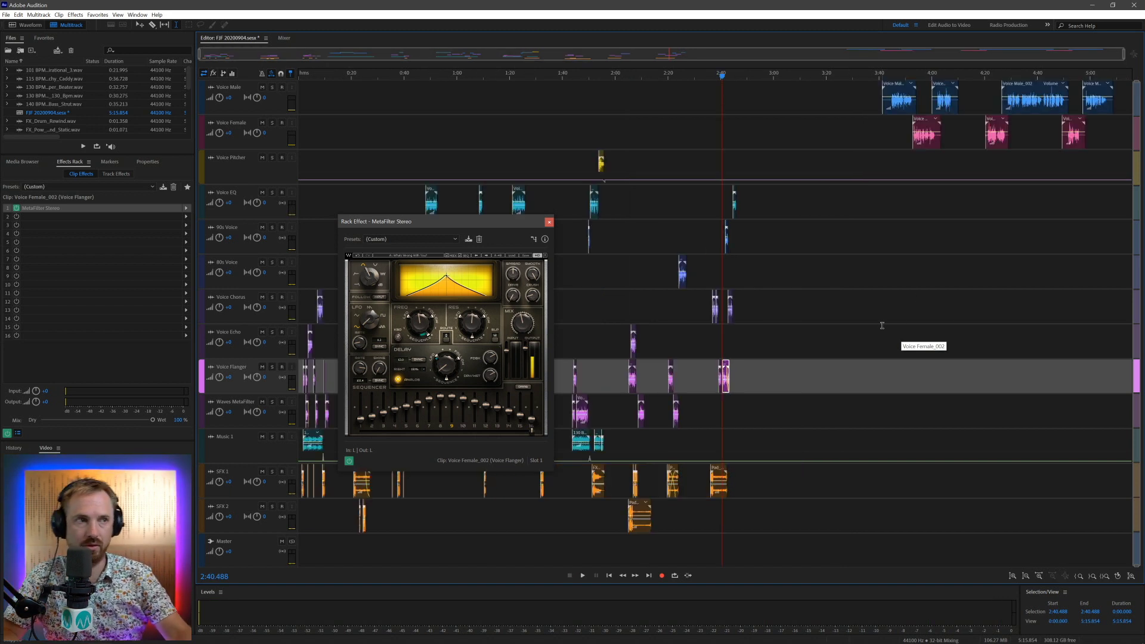
left_click_drag(902, 91, 779, 373)
left_click(22, 163)
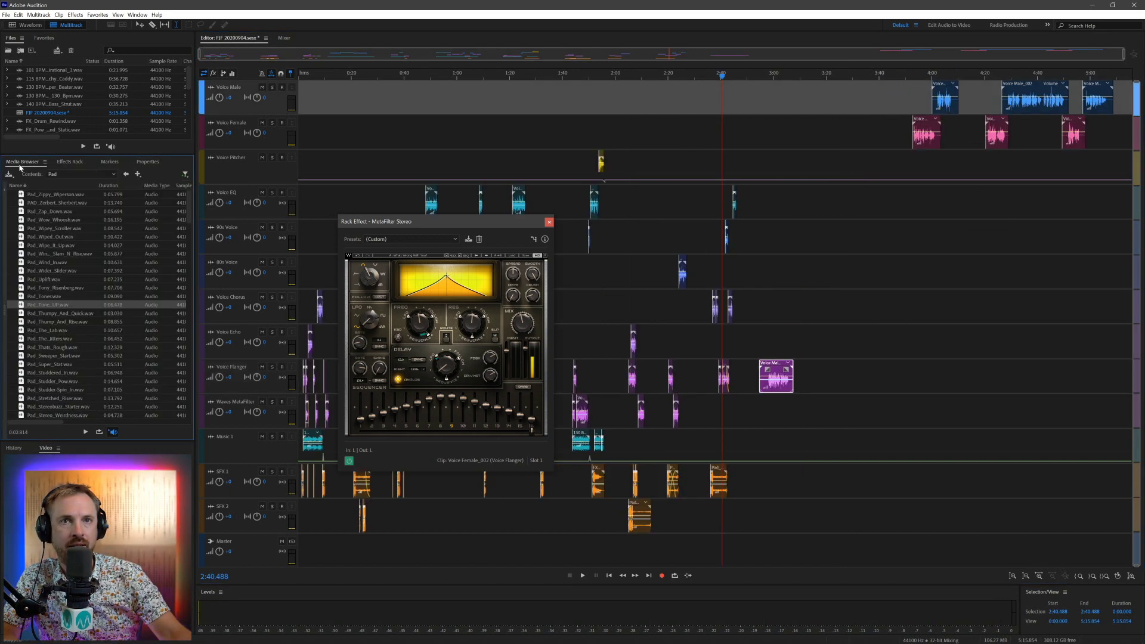
left_click(549, 223)
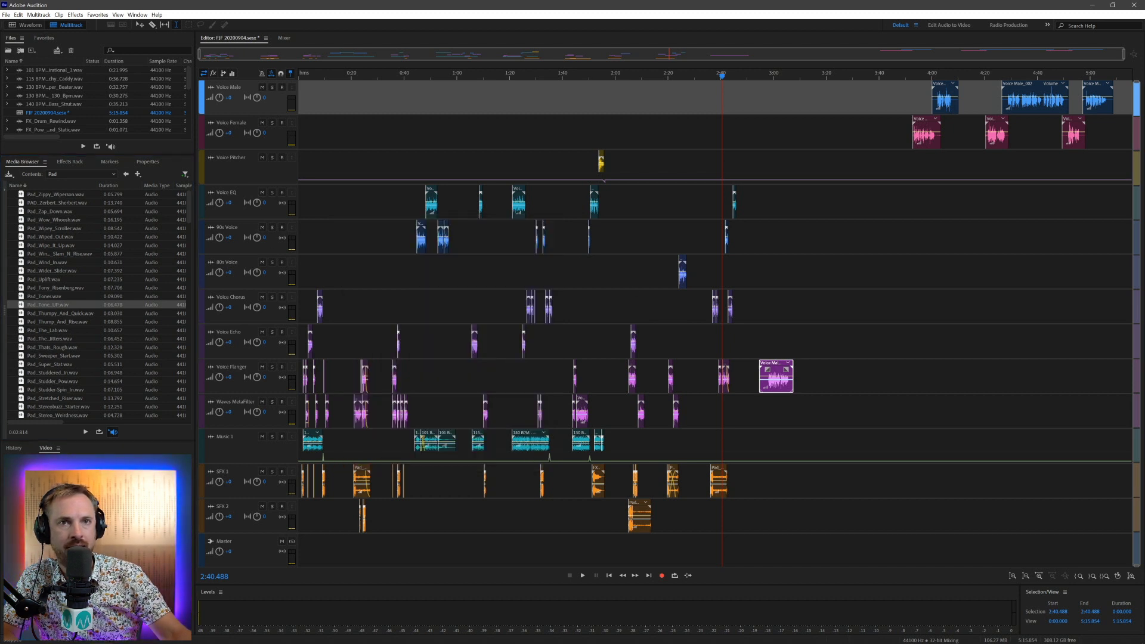
Step: Place the Pad_Wipey_Scroller.wav sound effect on the SFX 1 track, starting at about 2:56.2 beneath the moved male voice clip
left_click(88, 229)
left_click_drag(531, 411, 763, 484)
left_click(765, 444)
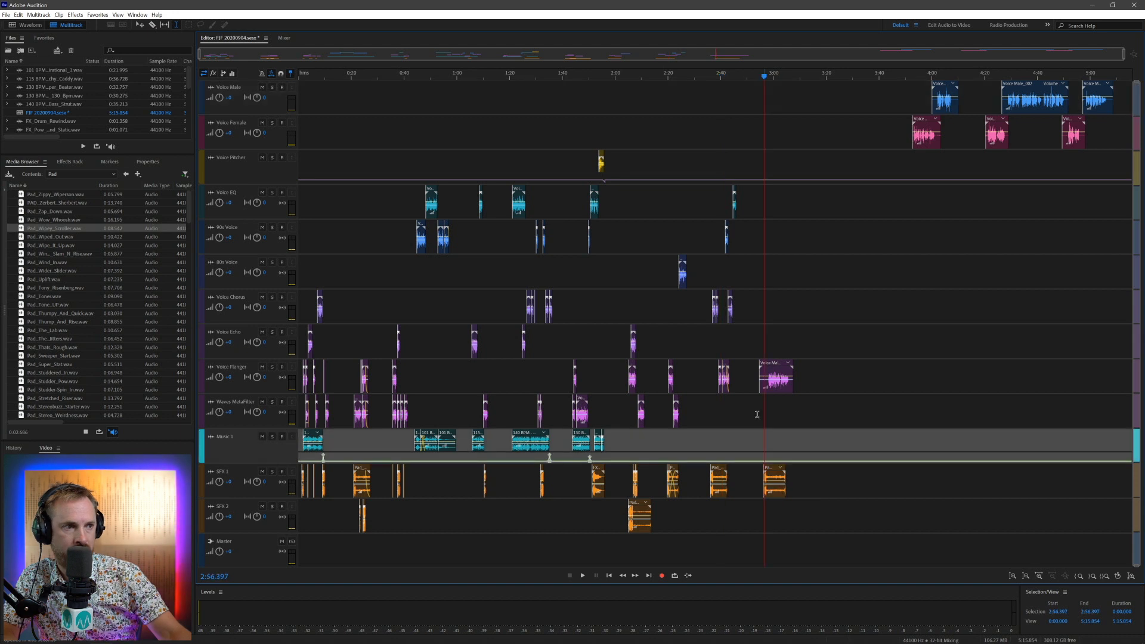
scroll(784, 73, "up", 6)
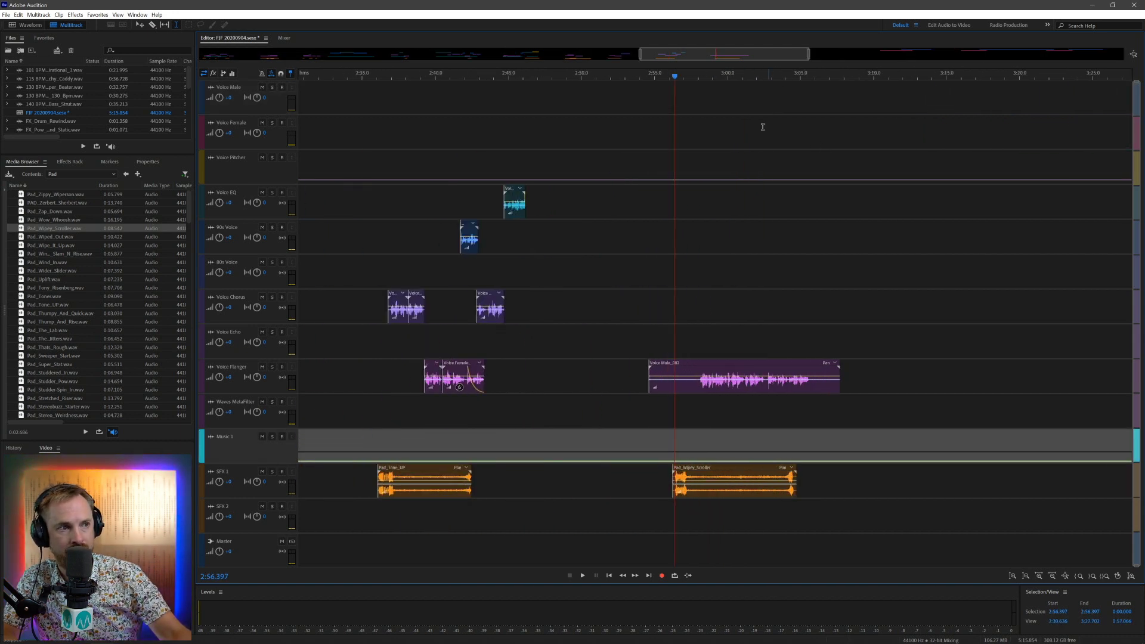
Step: Trim the silent start and end of the Voice Flanger male clip to span about 2:56.6 to 3:04.4, and play it
left_click_drag(701, 377, 567, 381)
key("Delete")
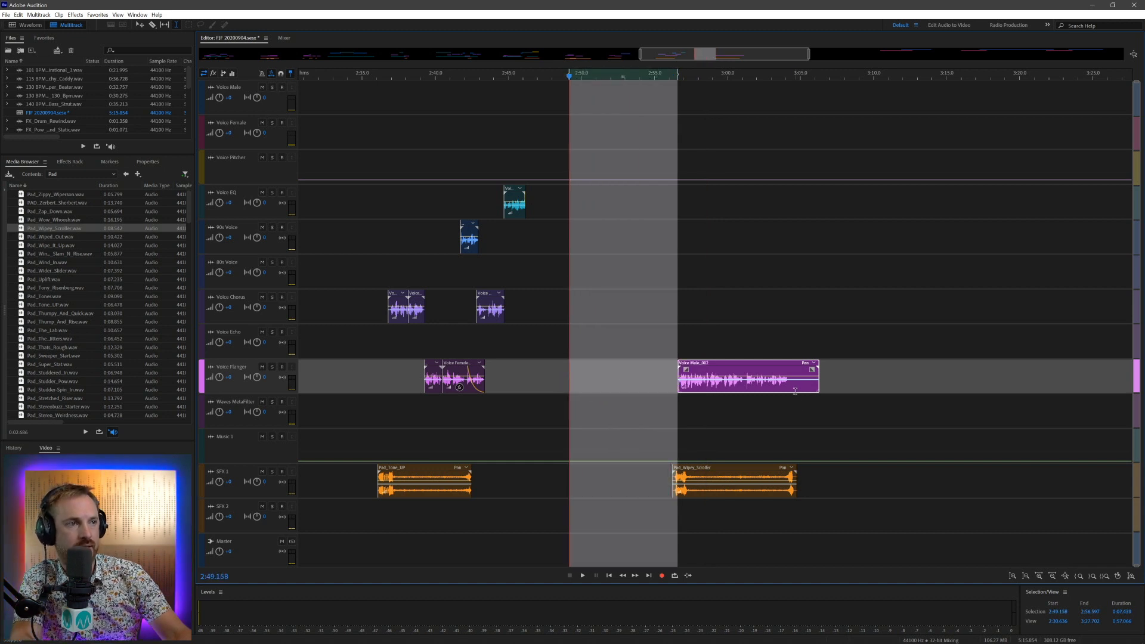
left_click_drag(793, 381, 848, 382)
left_click(671, 426)
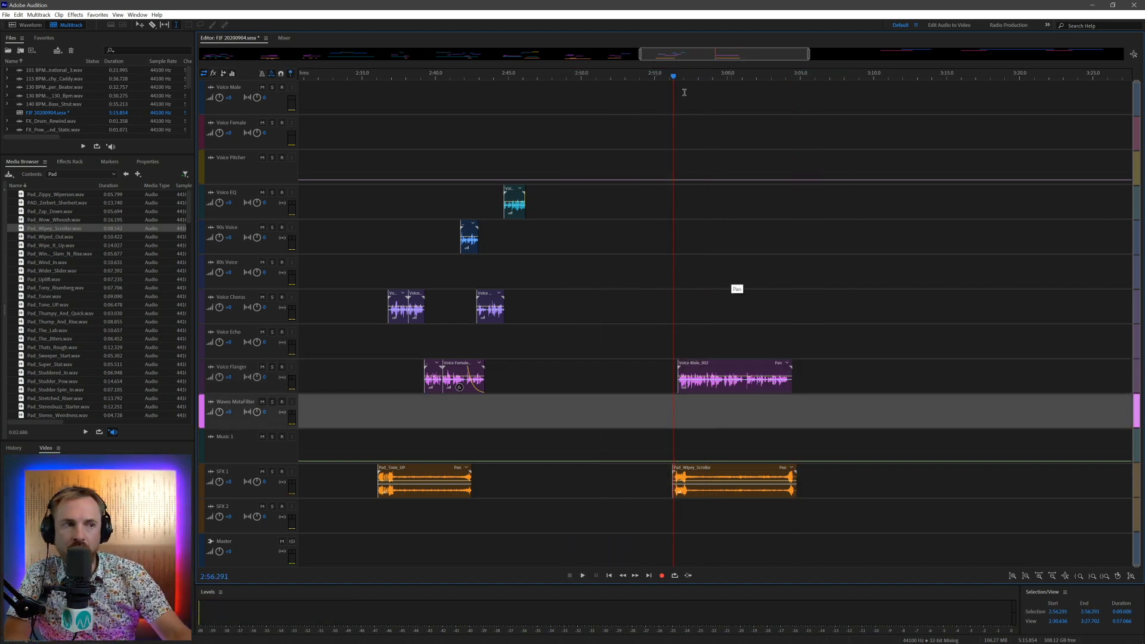
key("space")
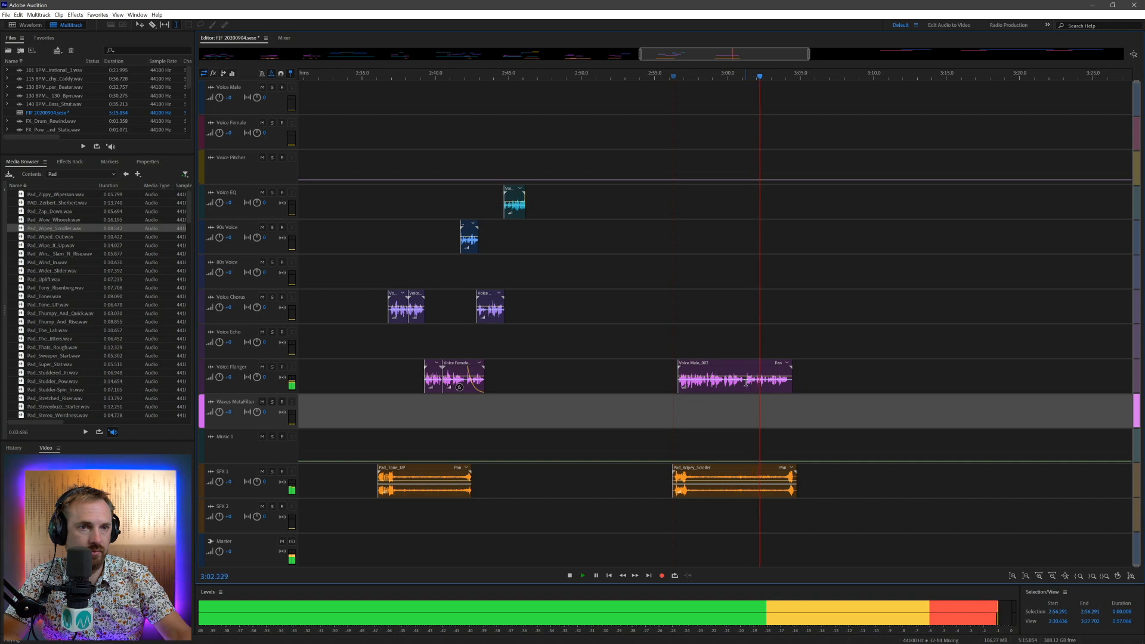
Step: Split the Voice Flanger male clip at 3:01.251 and move its second part to the Voice Echo track, starting at about 3:01.0
left_click(746, 384)
key("space")
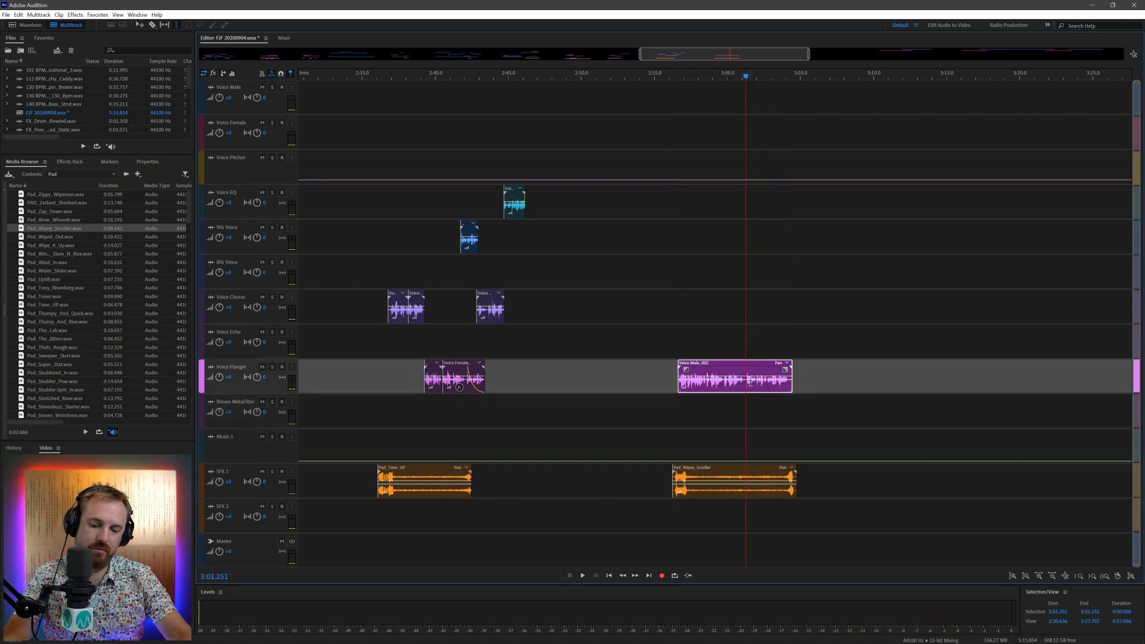
key("ctrl+k")
left_click_drag(759, 363, 755, 348)
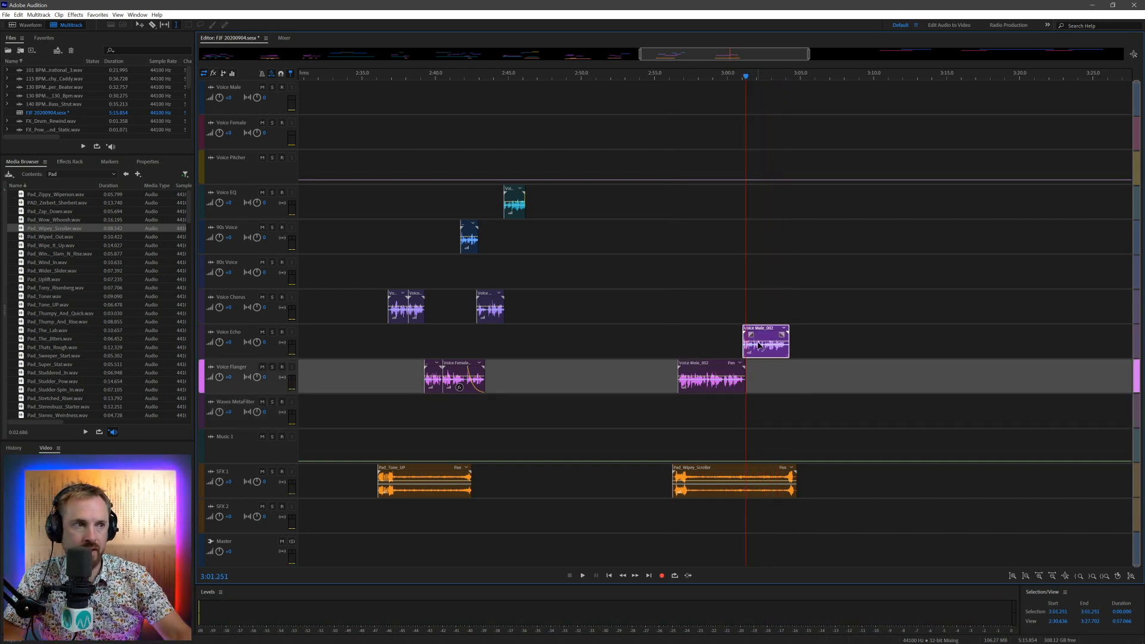
Step: Play the Voice Echo clip, split it at 3:02.514, and move its second part to the Waves MetaFilter track at about the same time
left_click(732, 341)
key("space")
scroll(800, 74, "up", 6)
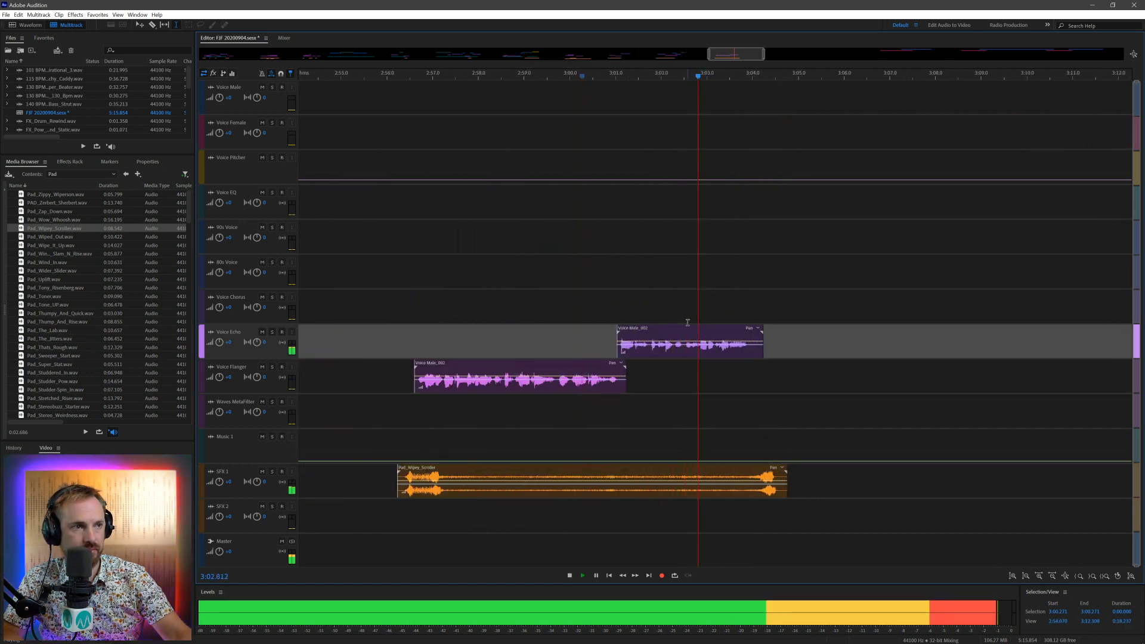
key("space")
left_click(683, 348)
key("ctrl+k")
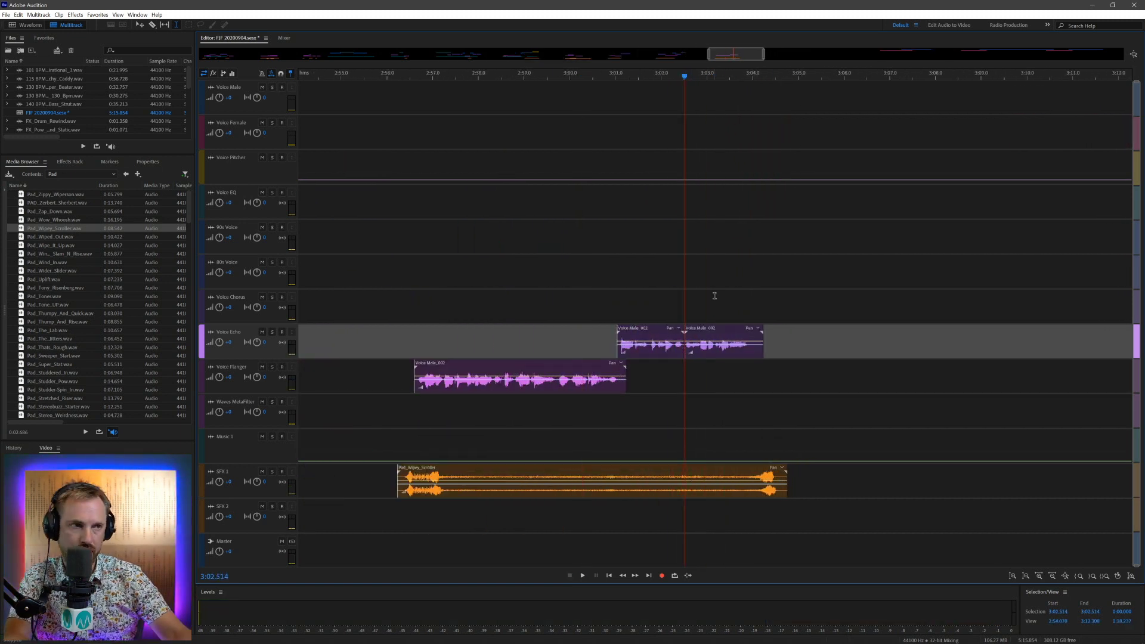
left_click_drag(712, 328, 708, 406)
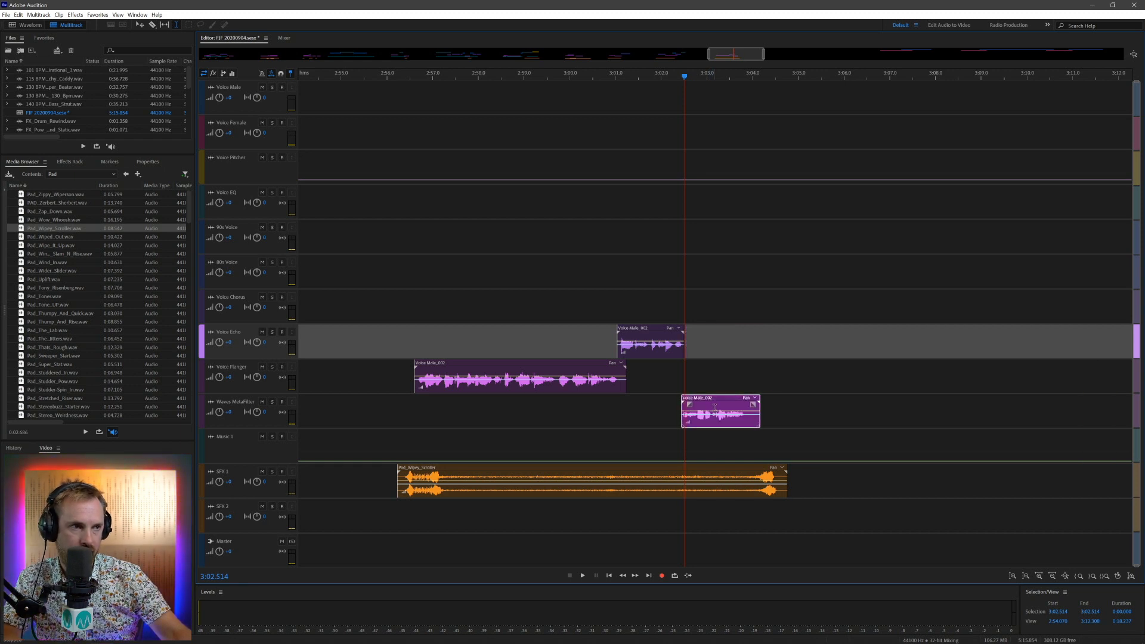
Step: Cut out a middle section of the Pad_Wipey_Scroller clip, crossfade the remaining end back so it finishes at about 3:02.7, and play the section
left_click_drag(690, 472, 606, 474)
key("Delete")
left_click_drag(701, 474, 606, 477)
left_click(561, 438)
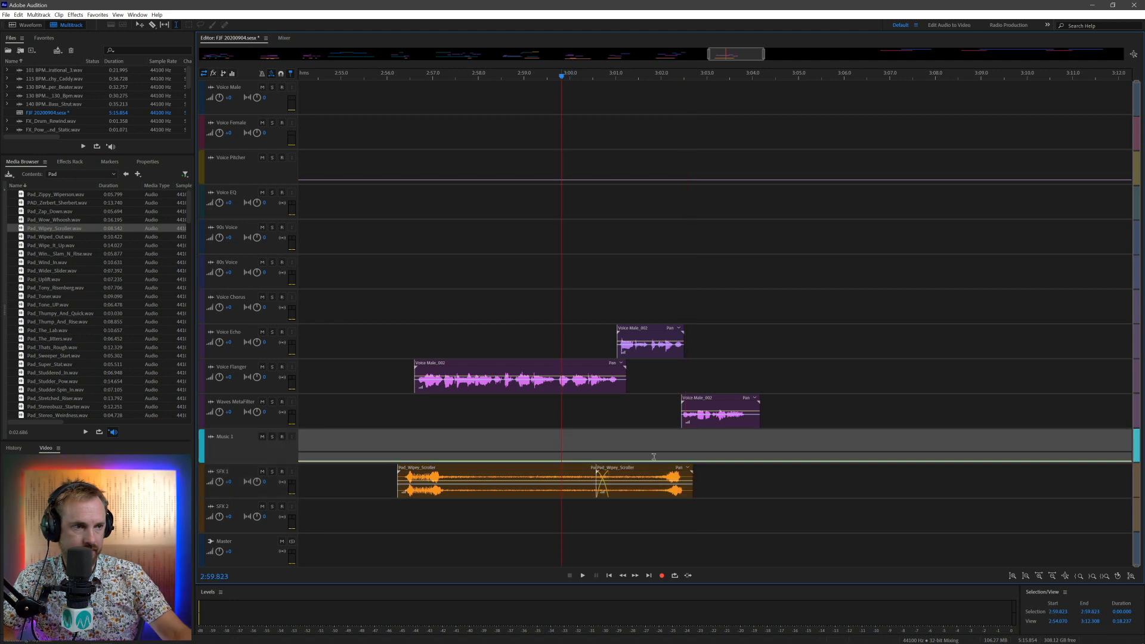
key("space")
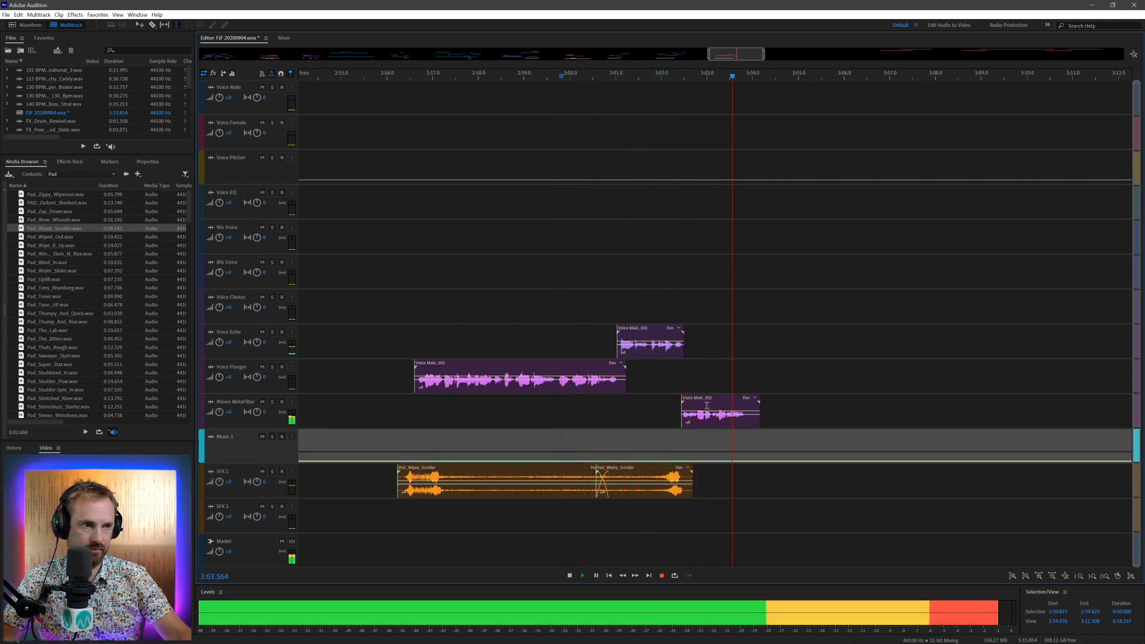
Step: Add the Waves MetaFilter Stereo VST3 plug-in as a clip effect on the male voice clip in the Waves MetaFilter track
left_click(706, 406)
left_click(70, 161)
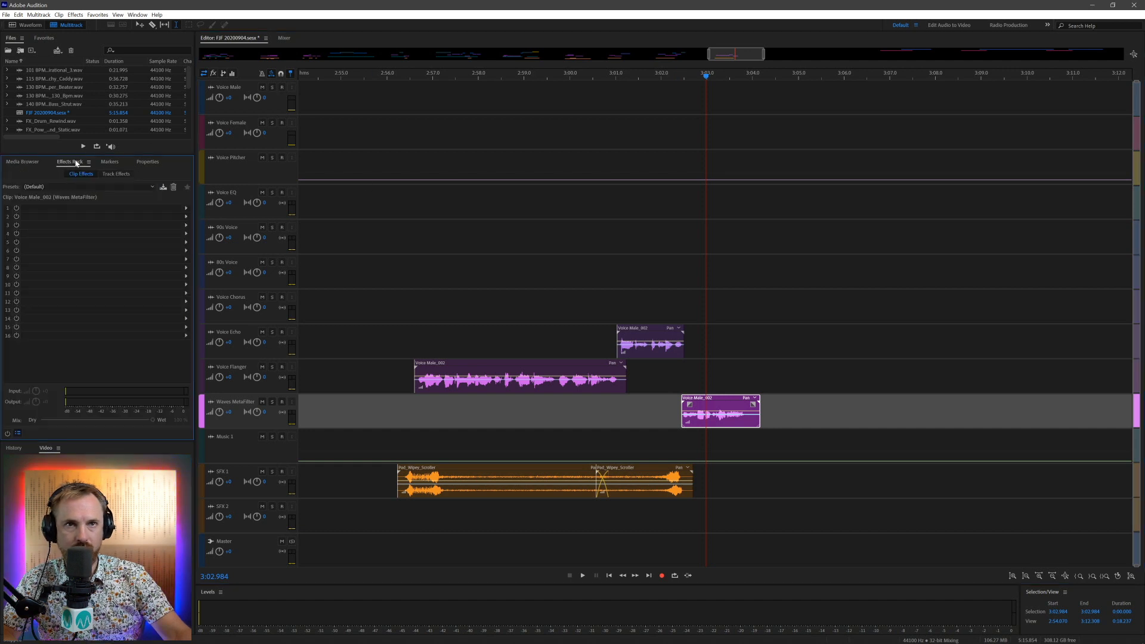
left_click(186, 209)
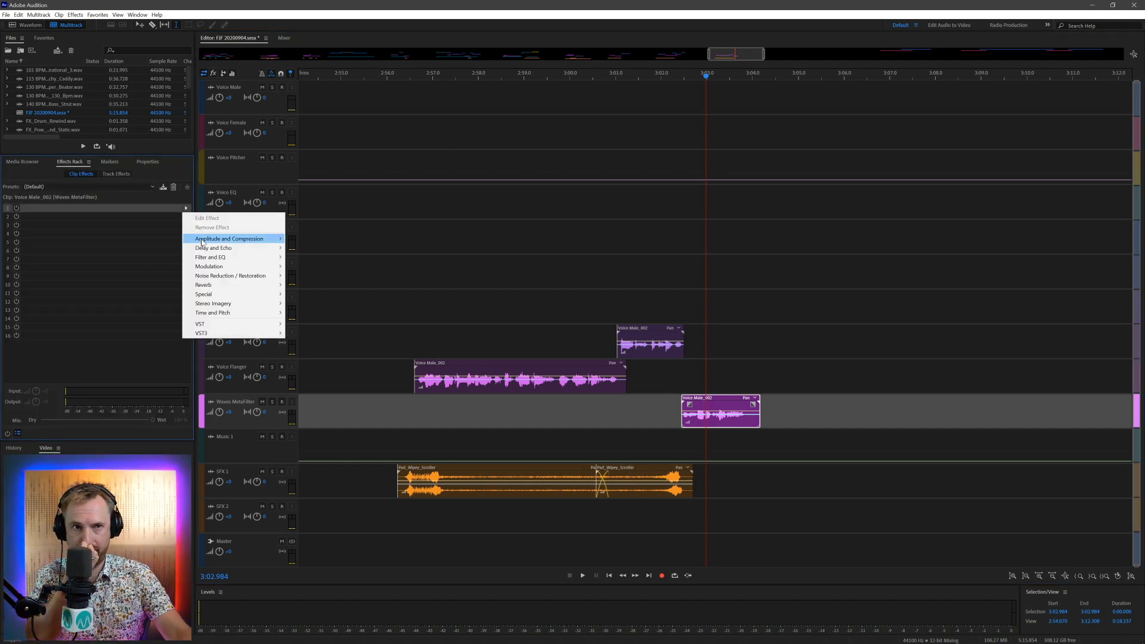
mouse_move(269, 337)
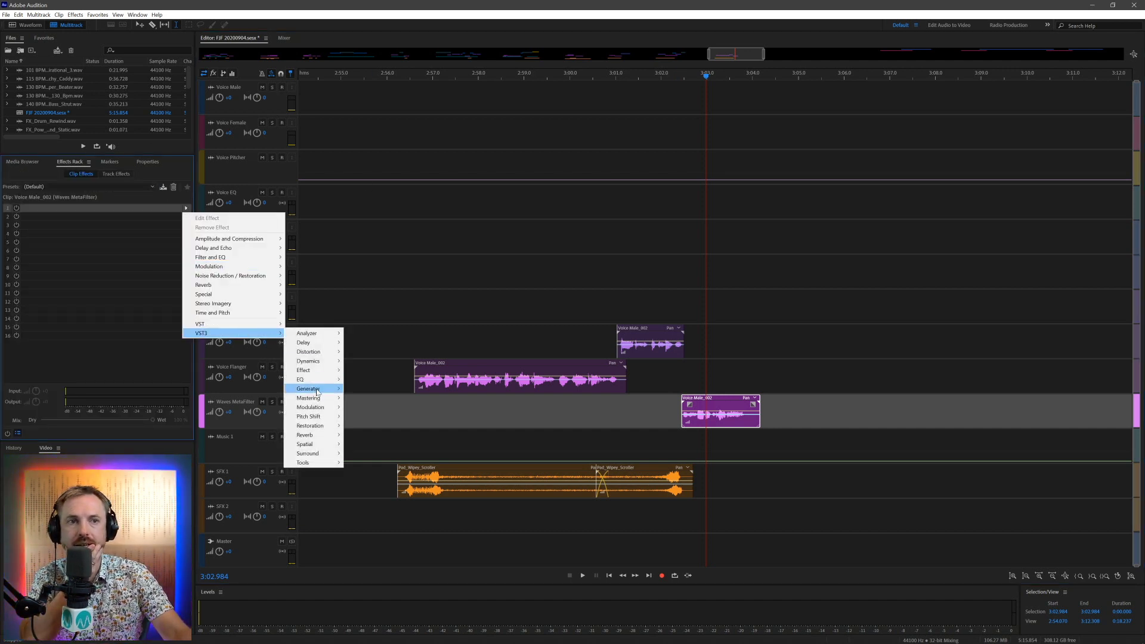
mouse_move(320, 408)
mouse_move(366, 416)
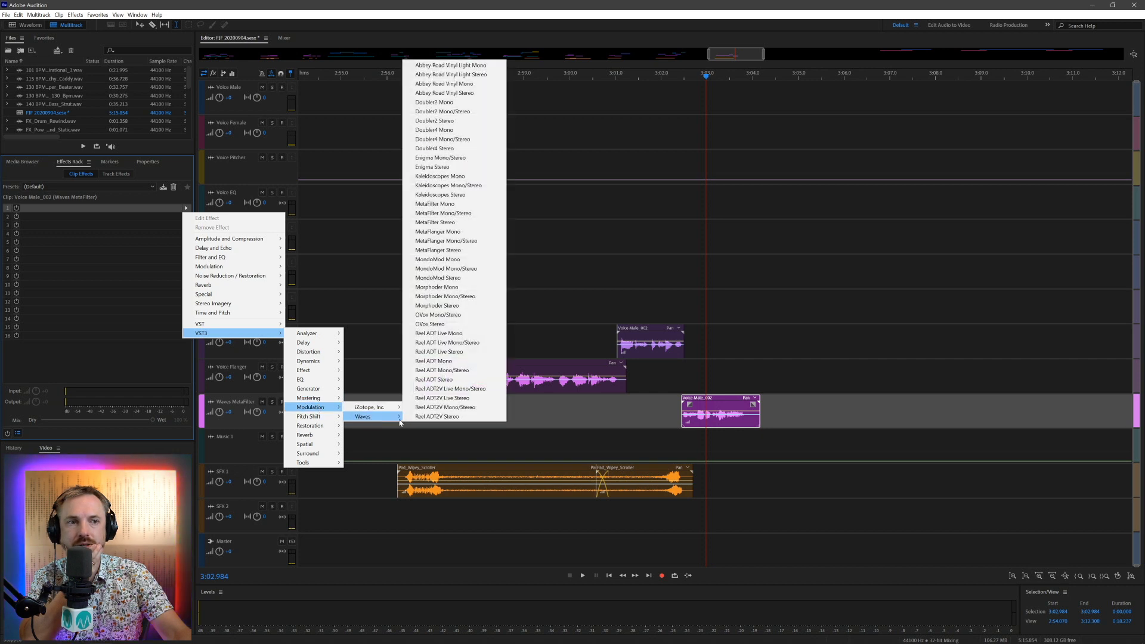
left_click(453, 222)
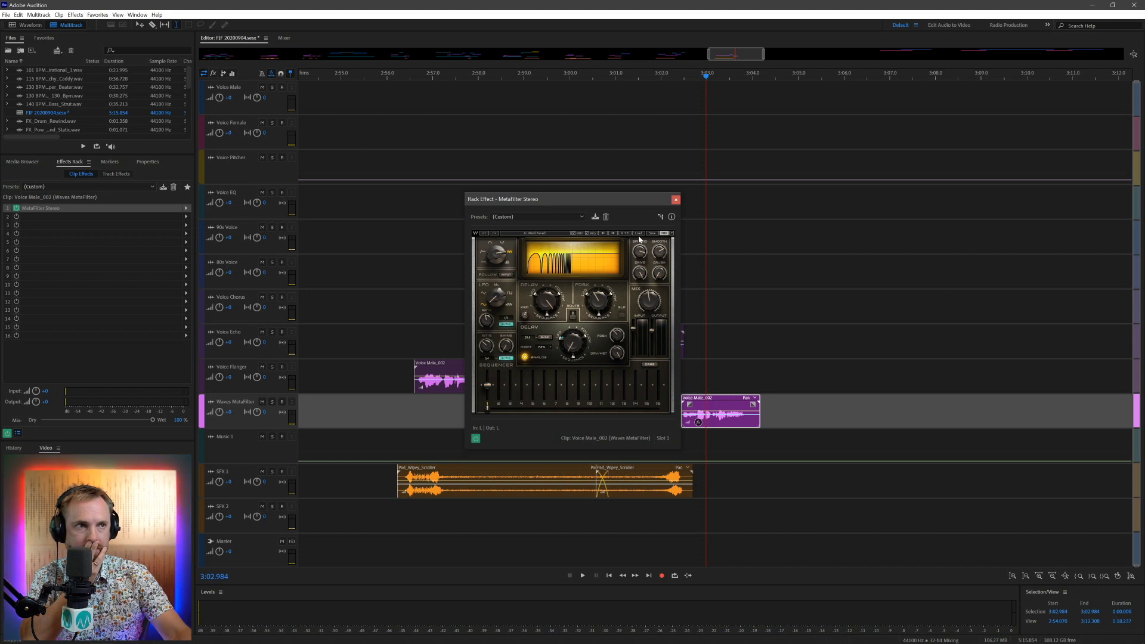
Step: Try the Skidding preset from MetaFilter's Spectral presets and play the clip from 3:01.995
left_click(638, 237)
mouse_move(671, 282)
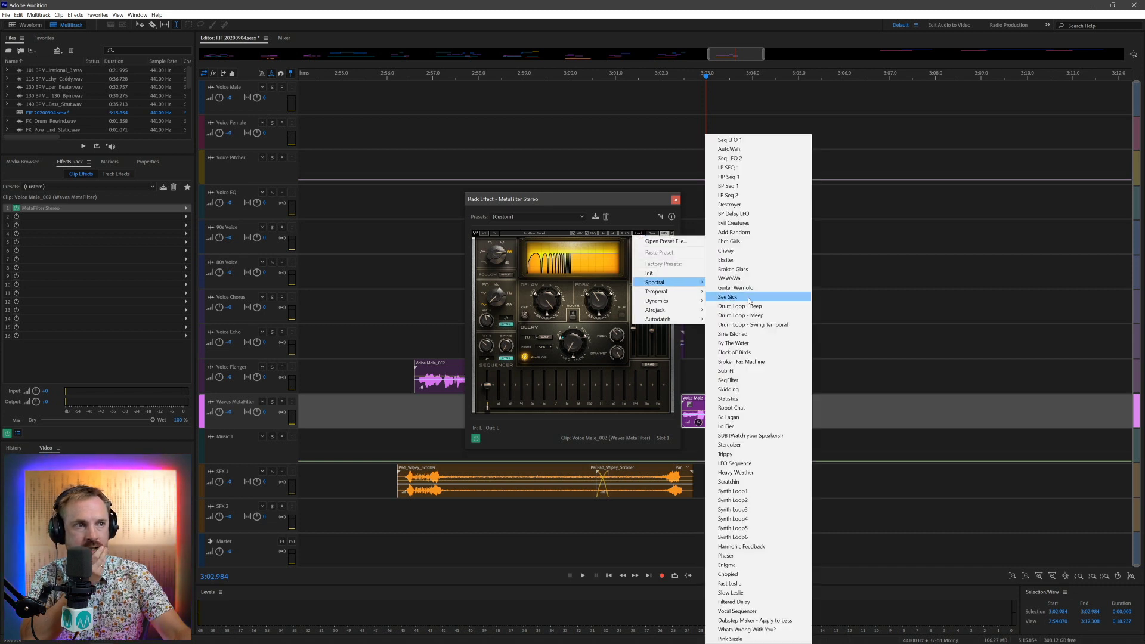
left_click(795, 389)
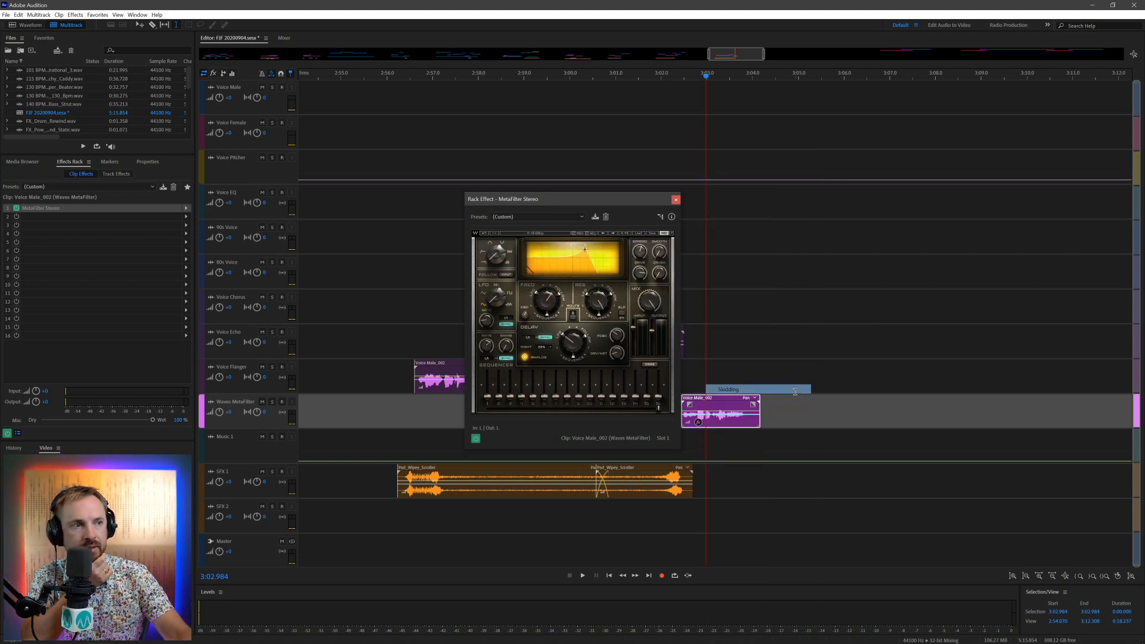
left_click(659, 84)
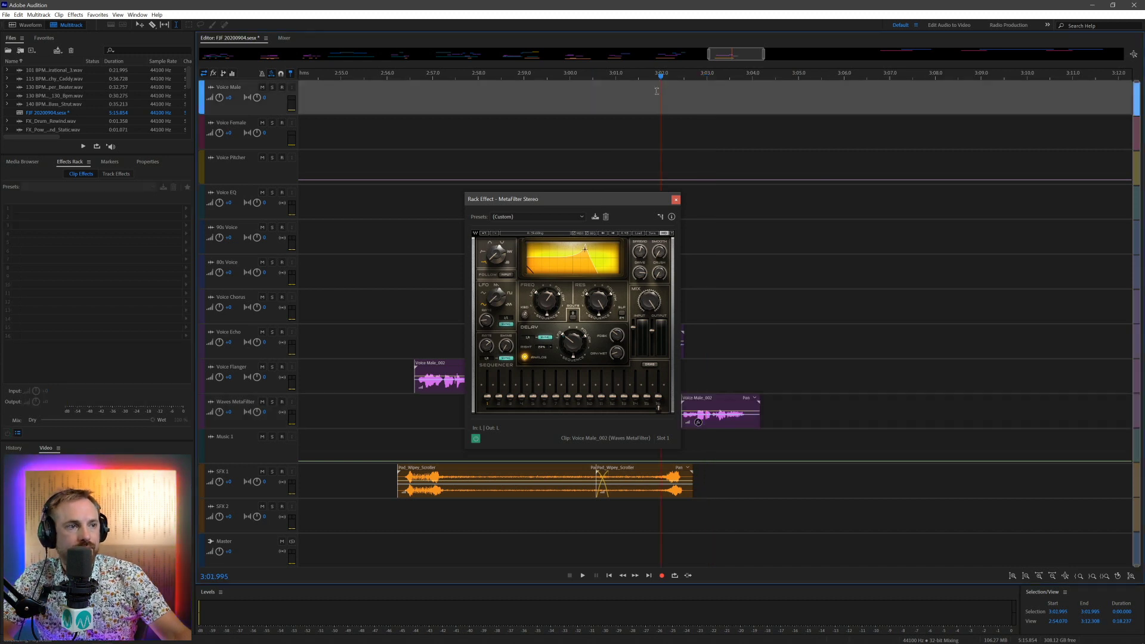
key("space")
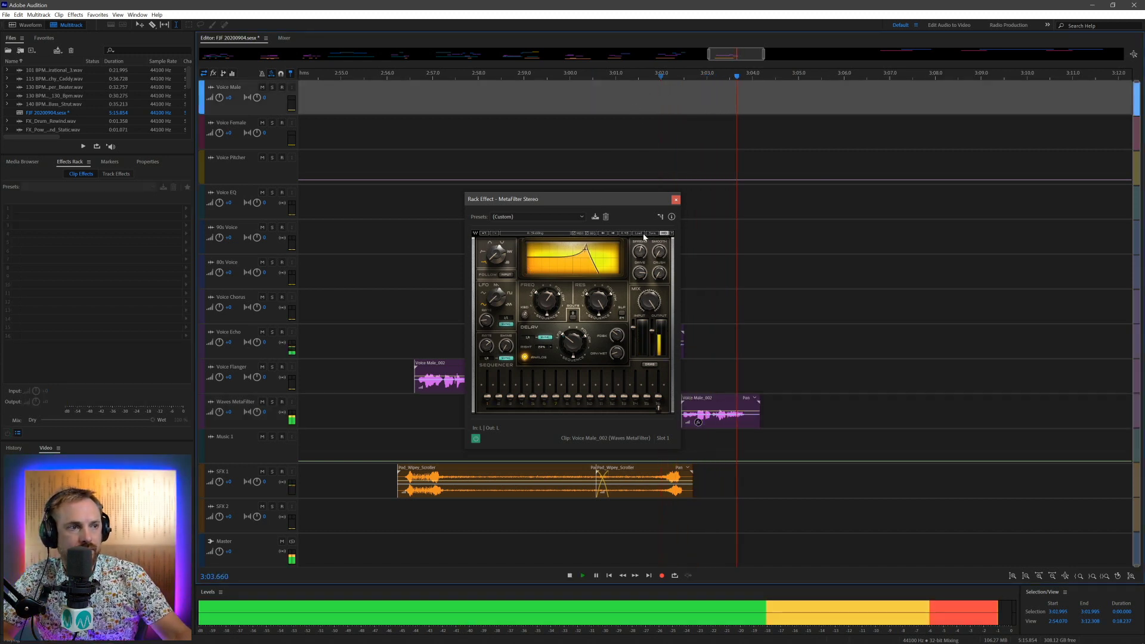
key("space")
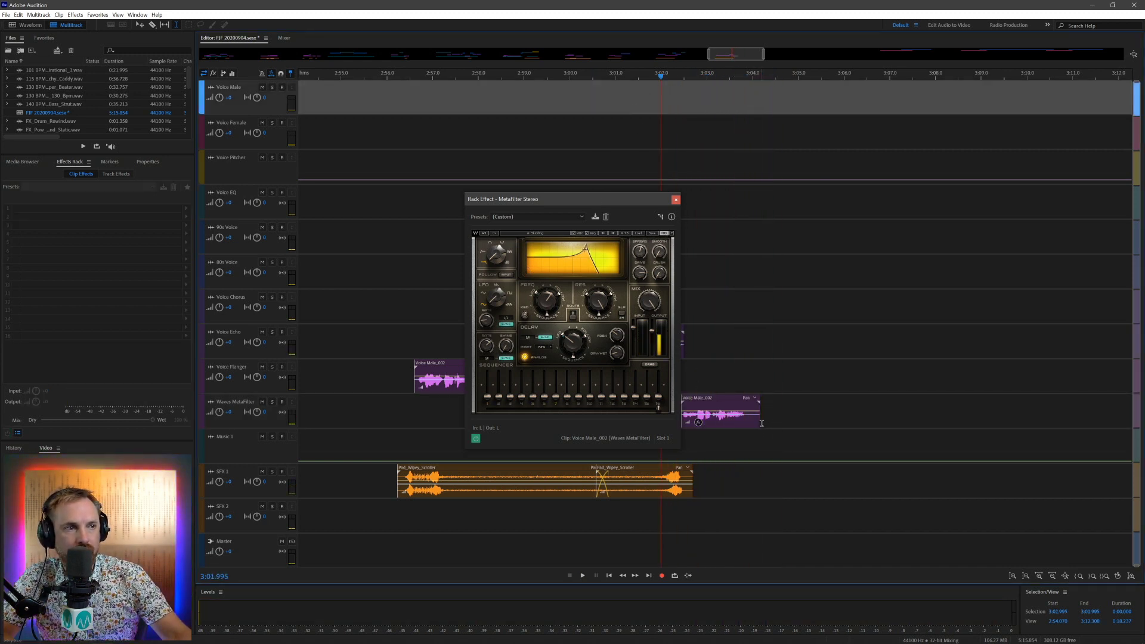
Step: Extend the MetaFilter clip's end to about 3:10.6, add a long curved fade-out, and lower its volume after the speech
mouse_move(759, 417)
left_mouse_down()
mouse_move(1054, 417)
mouse_move(738, 447)
mouse_move(752, 432)
left_mouse_up()
key("space")
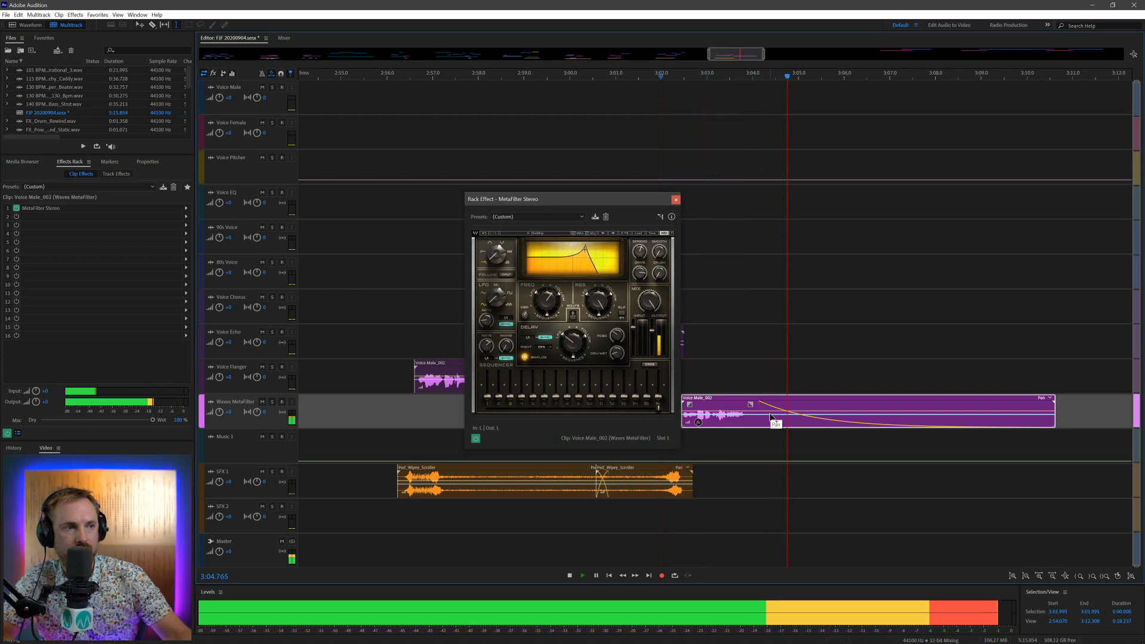
left_click_drag(752, 405, 753, 421)
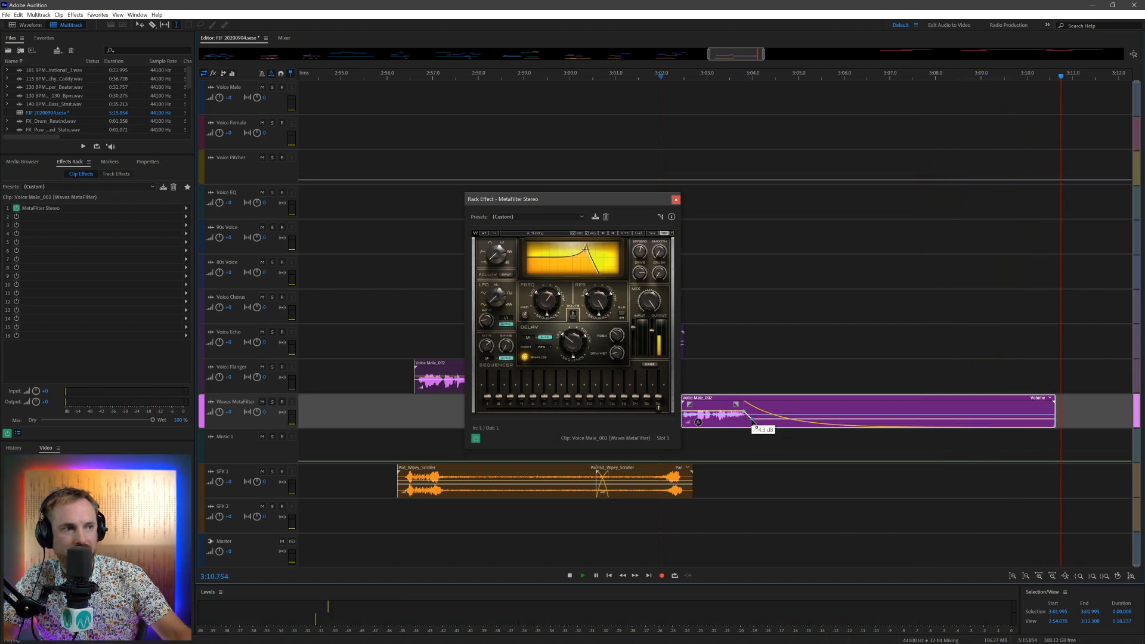
key("space")
Step: Play the start of the MetaFilter clip from 3:01.995, and then the whole voice section from 2:56.497
key("space")
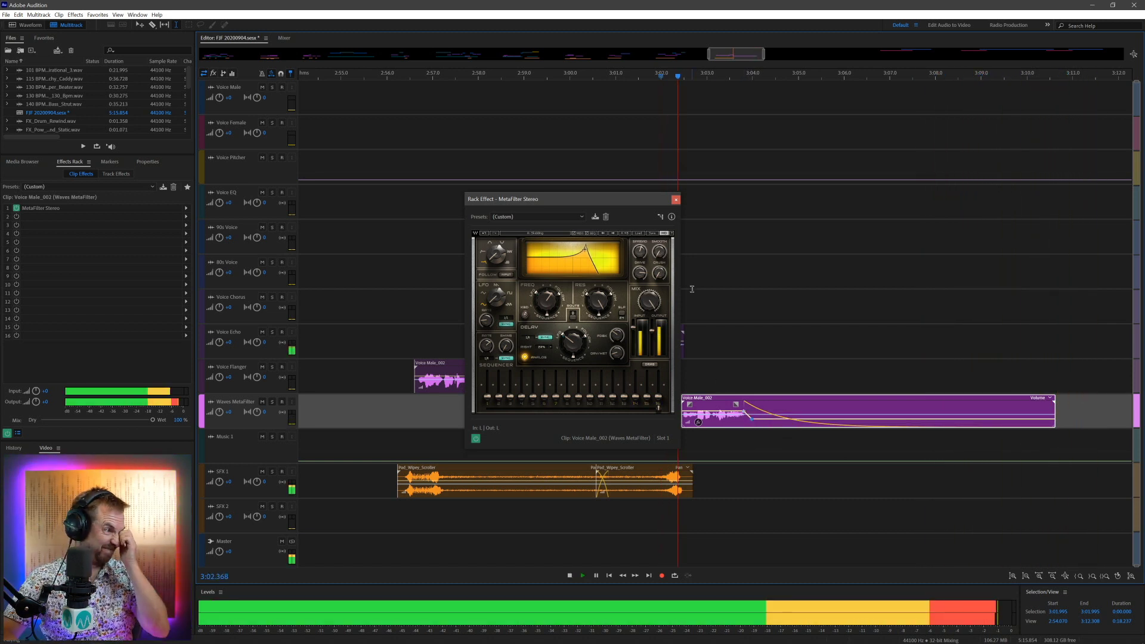
key("space")
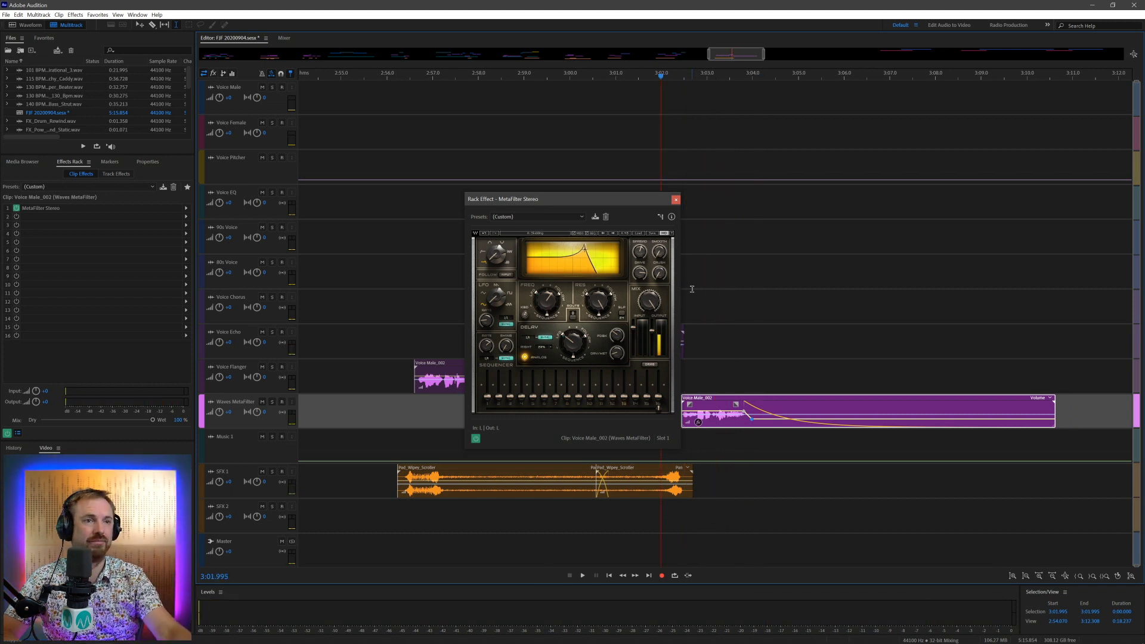
left_click(409, 324)
key("space")
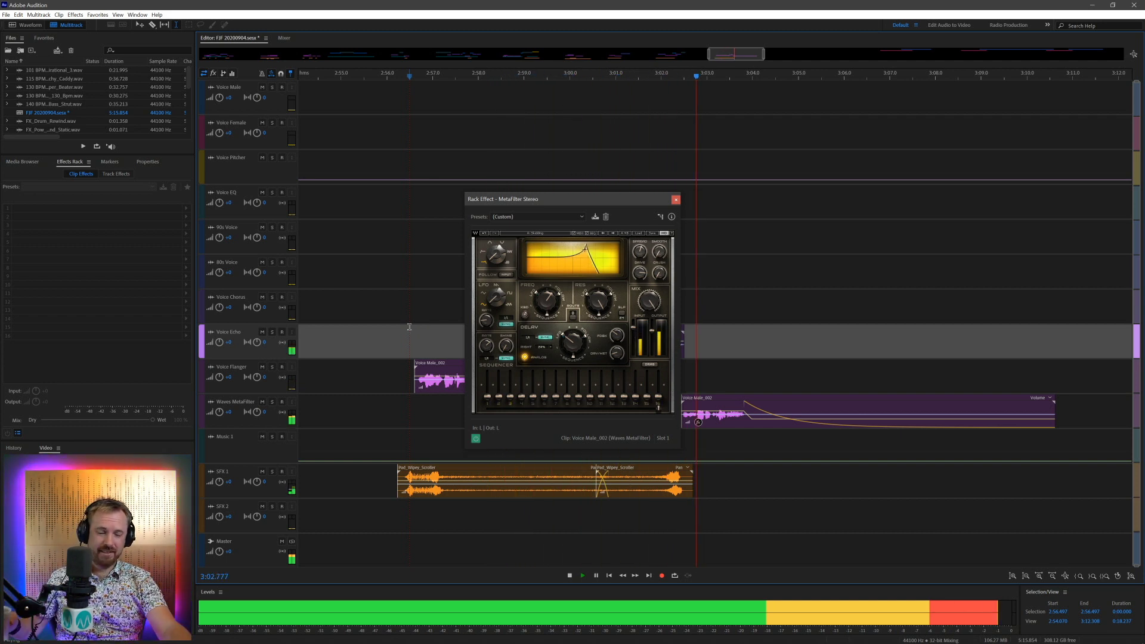
key("space")
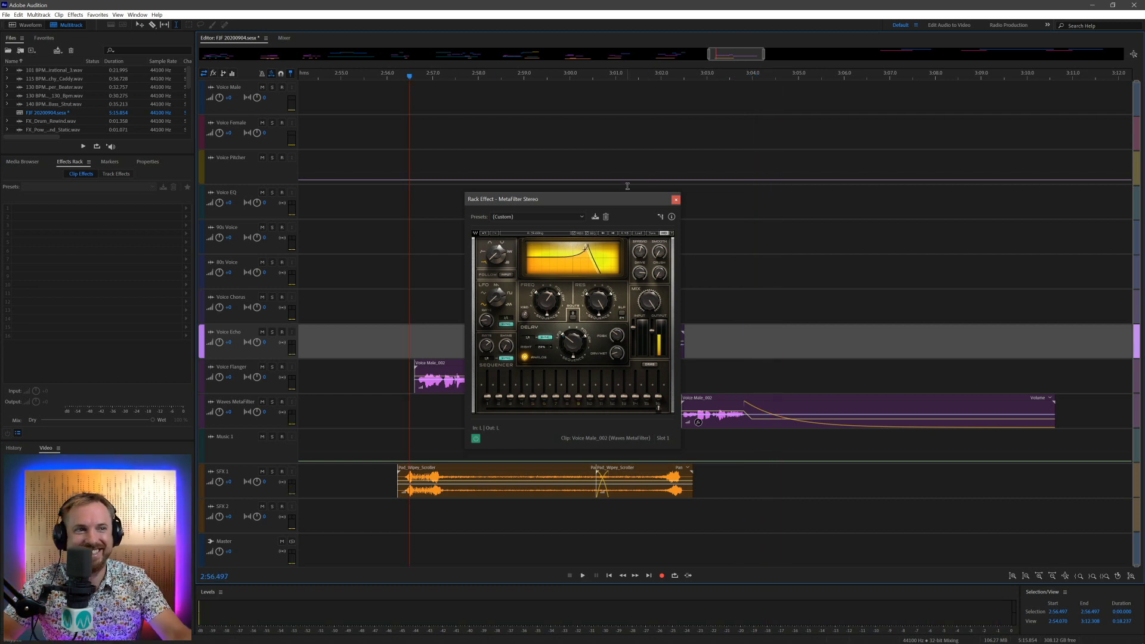
Step: Try the Statistics preset from MetaFilter's Spectral presets and play the section from 2:56.497
left_click(636, 234)
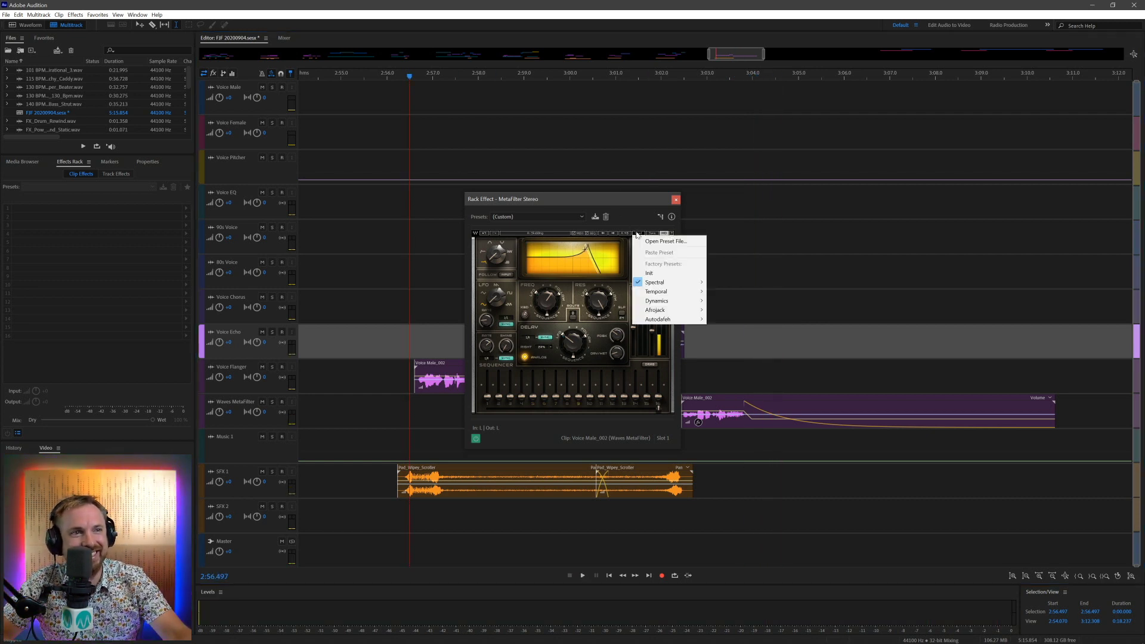
mouse_move(684, 284)
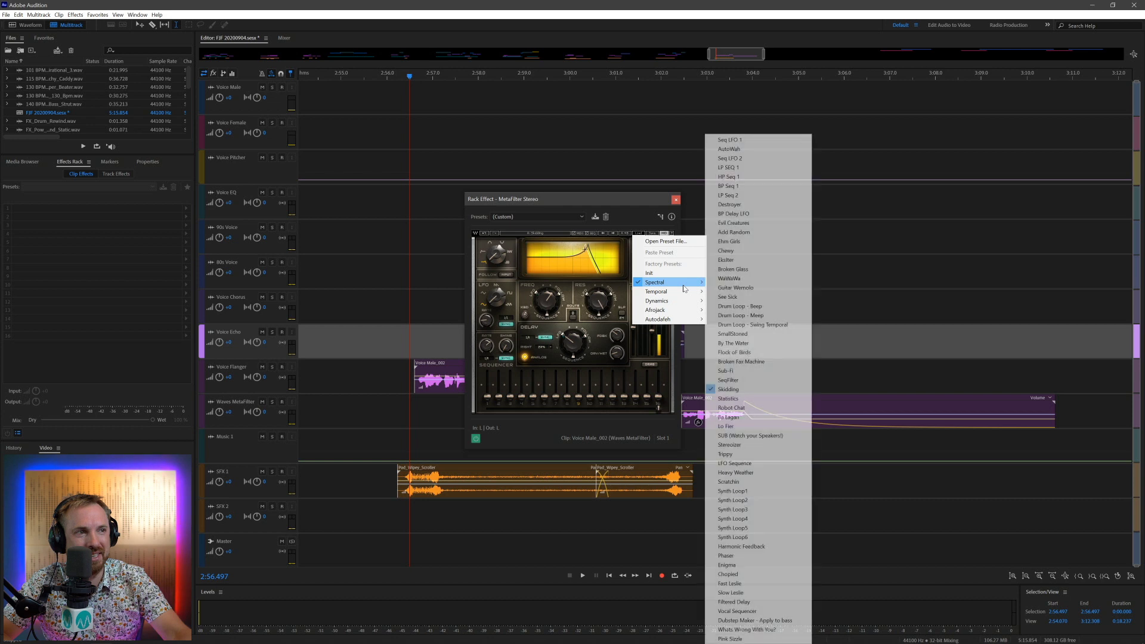
left_click(748, 398)
key("space")
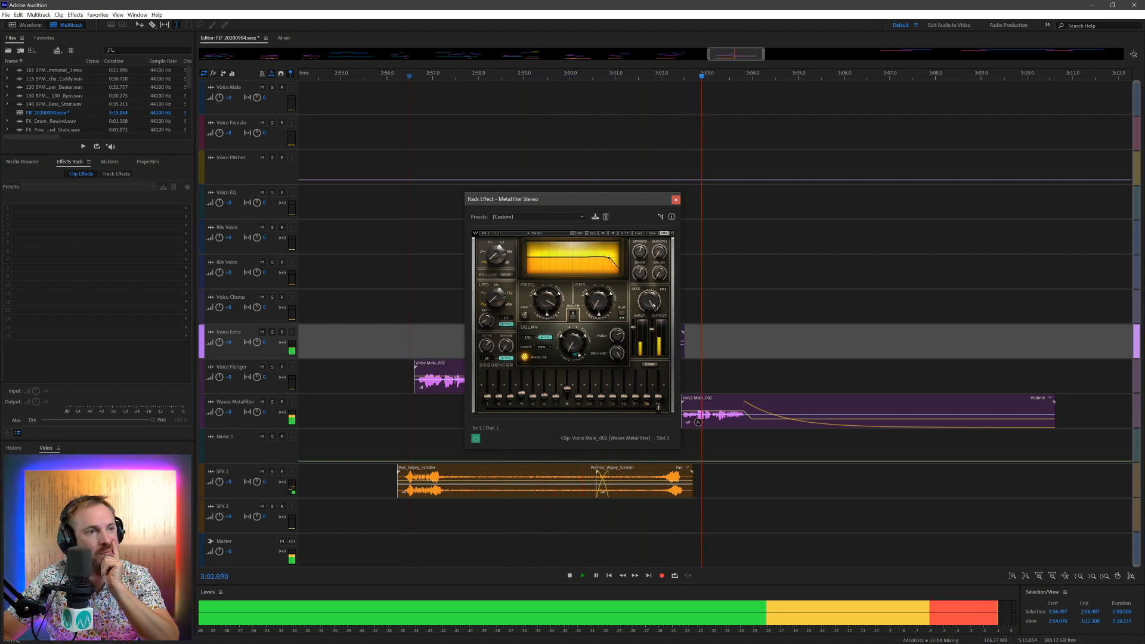
key("space")
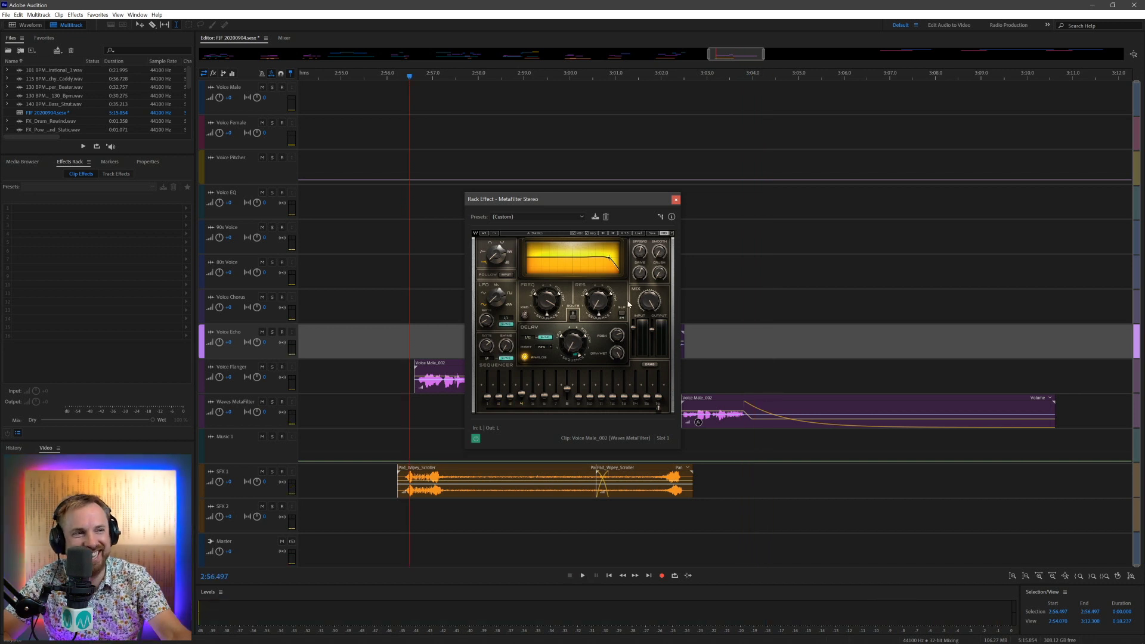
Step: Load the Broken Fax Machine preset from MetaFilter's Spectral presets and play the section from 2:56.497
left_click(636, 234)
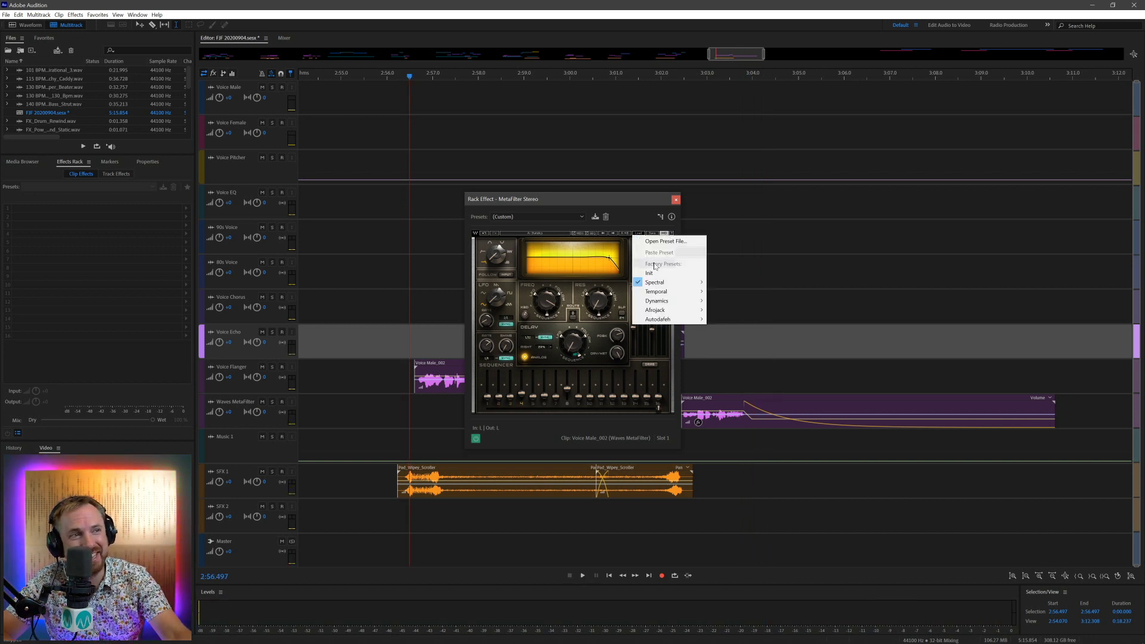
mouse_move(668, 284)
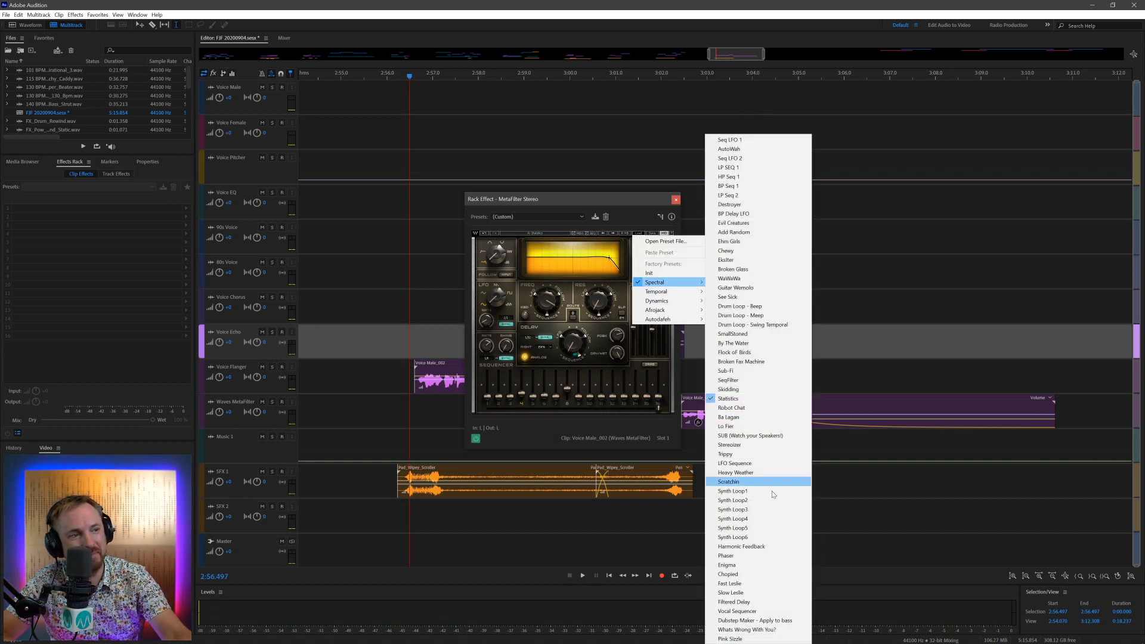
left_click(777, 363)
key("space")
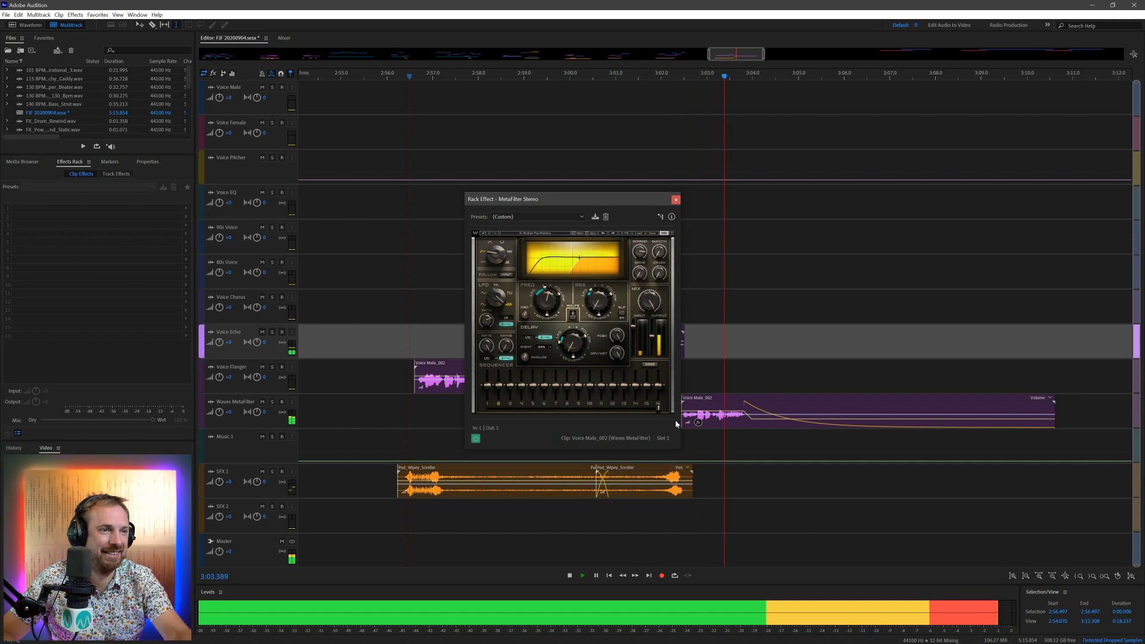
key("space")
Step: Load the By The Water preset from MetaFilter's Spectral presets and play the clip from 3:01.946
left_click(637, 234)
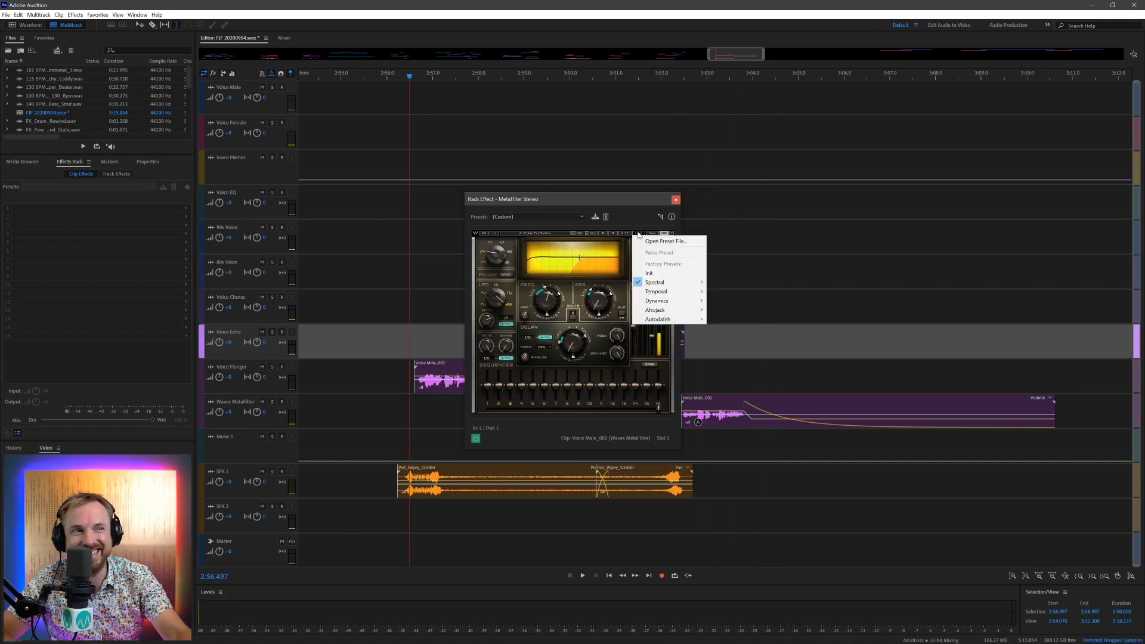
mouse_move(694, 283)
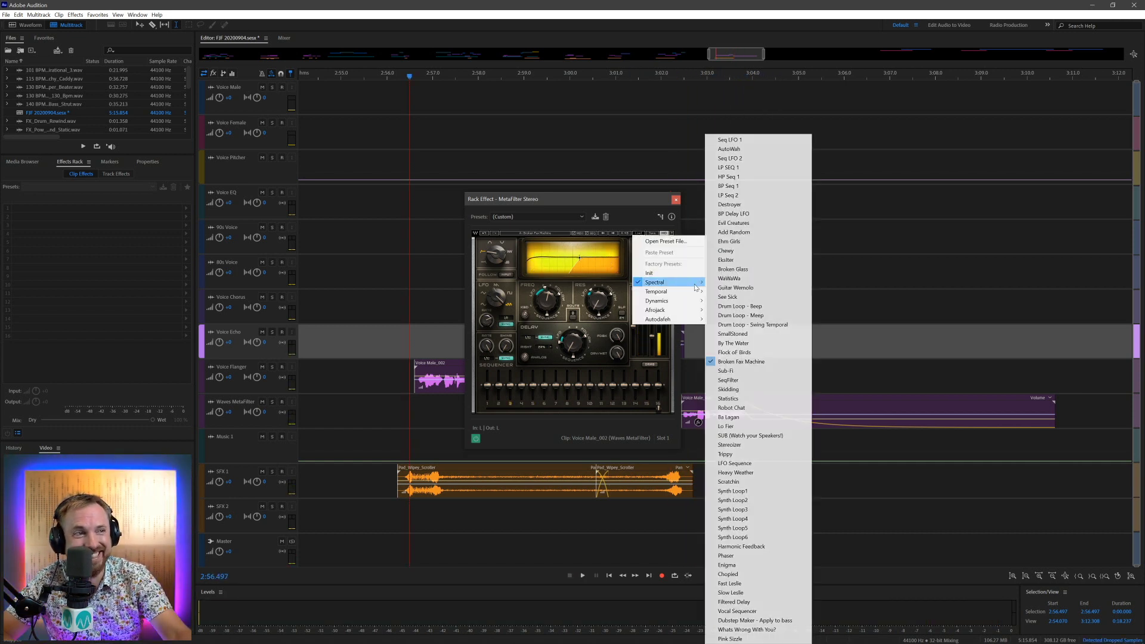
left_click(762, 343)
left_click(659, 77)
key("space")
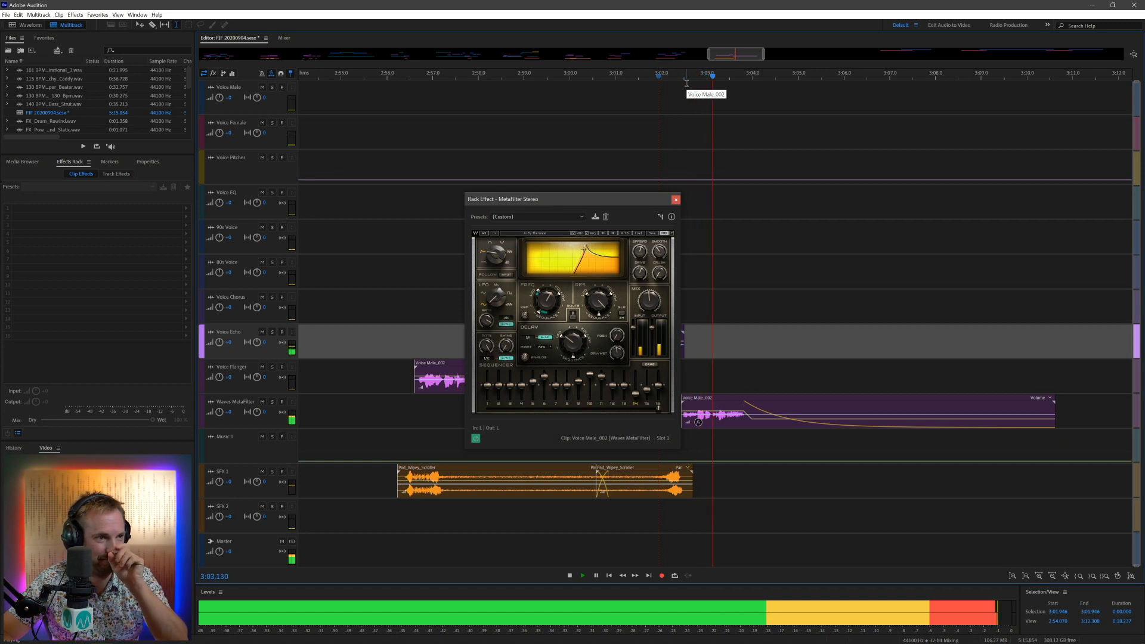
key("space")
key("space")
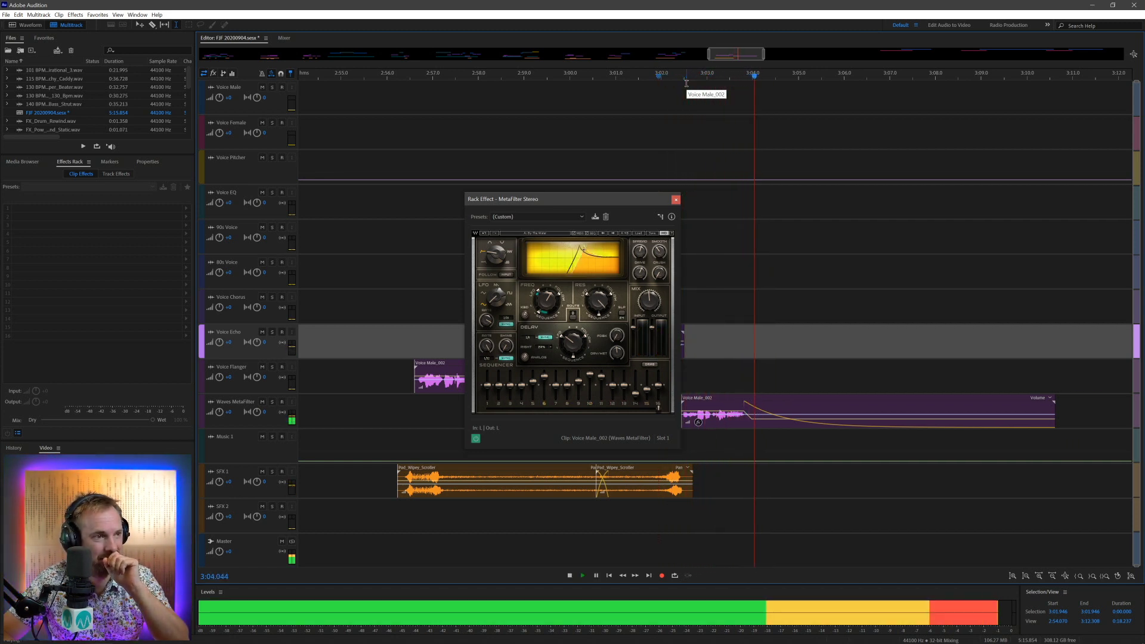
key("space")
Step: Play the whole voice section from 2:56.056 and close the MetaFilter effect window
left_click(388, 247)
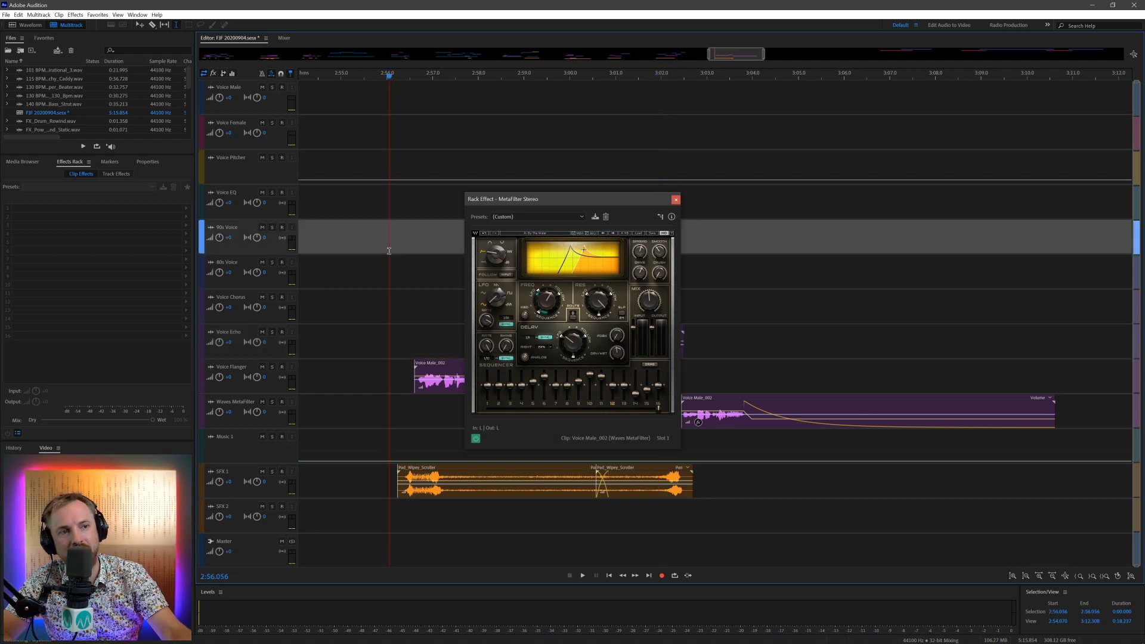
key("space")
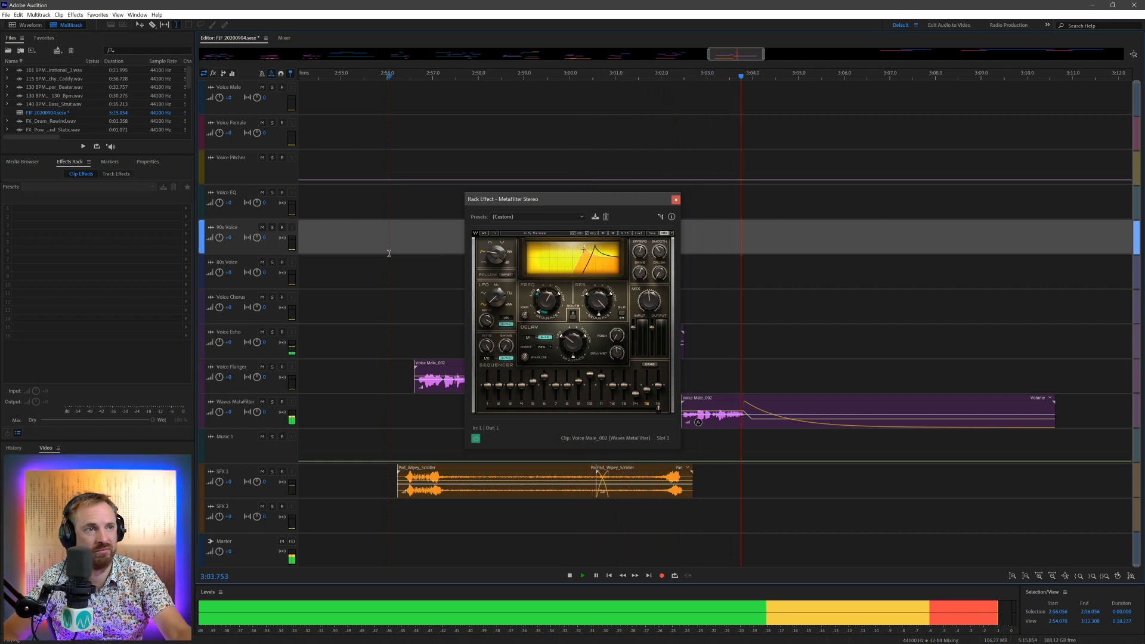
key("space")
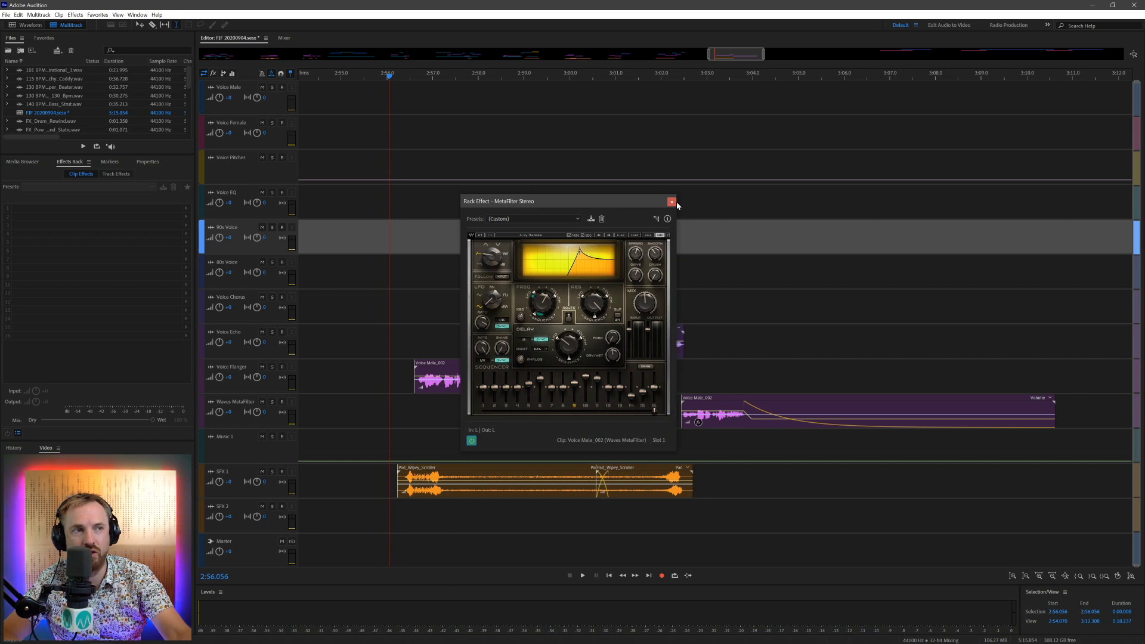
left_click(674, 200)
Step: Move the first Voice Female clip to the Voice Flanger track at about 3:17 and place Pad_The_Jitters.wav under its start on SFX 1
key("backslash")
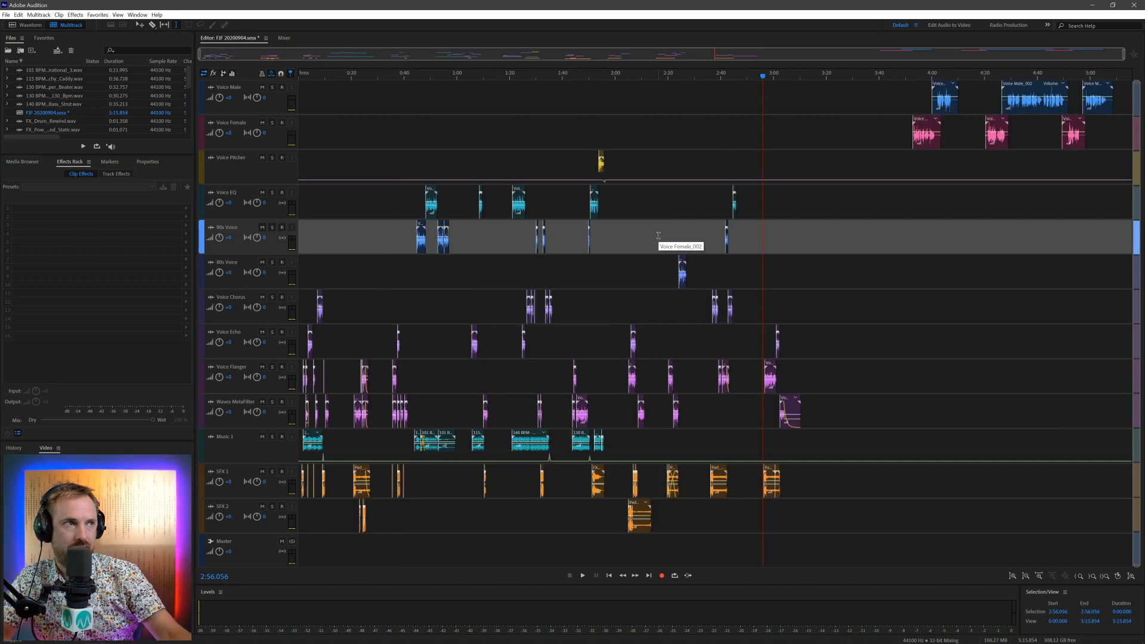
left_click_drag(924, 124, 833, 377)
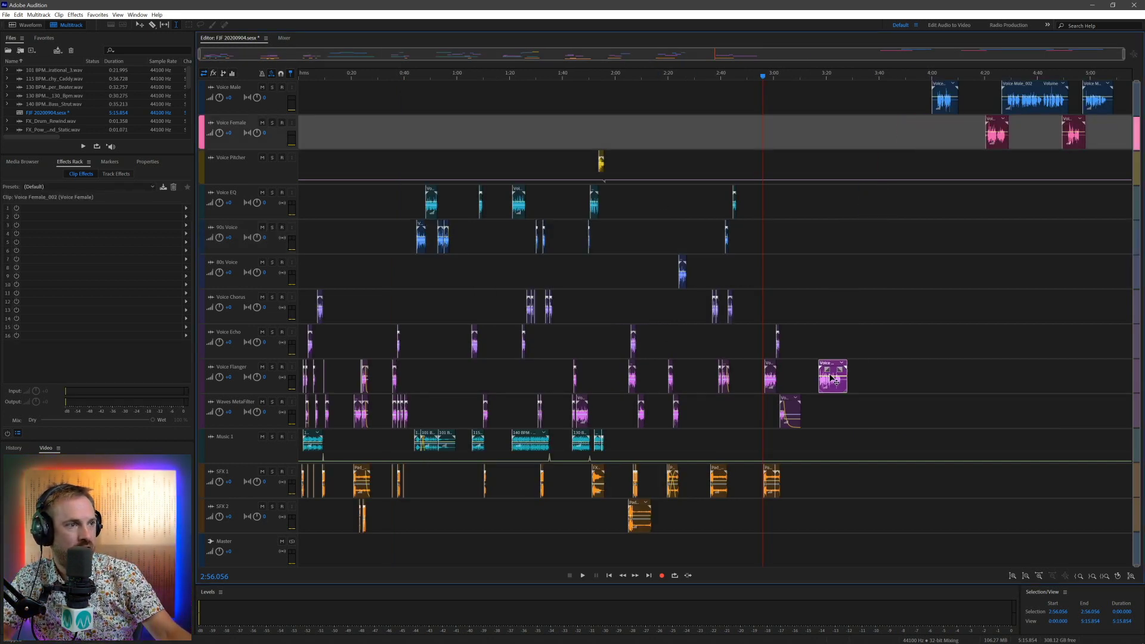
left_click(22, 162)
left_click_drag(76, 337, 834, 481)
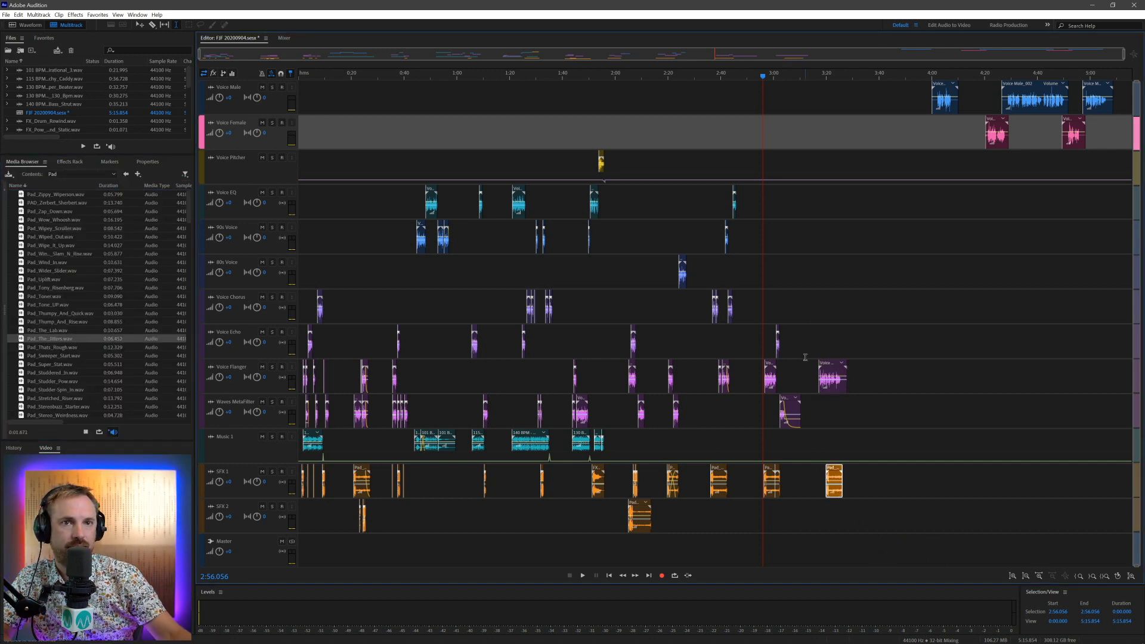
scroll(826, 75, "up", 5)
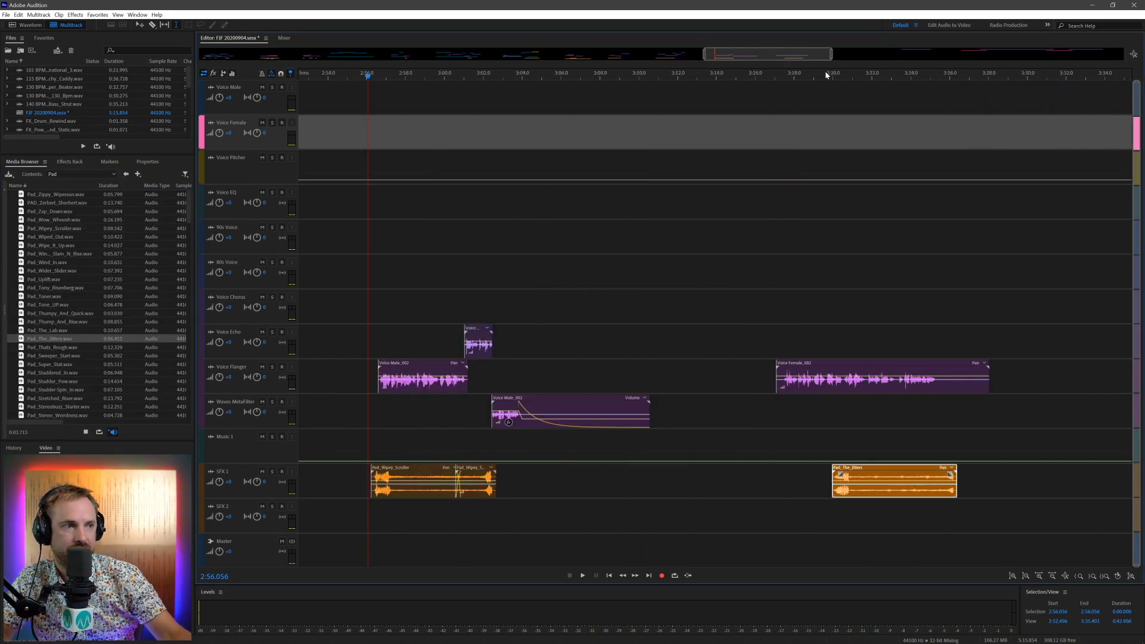
left_click_drag(858, 471, 801, 473)
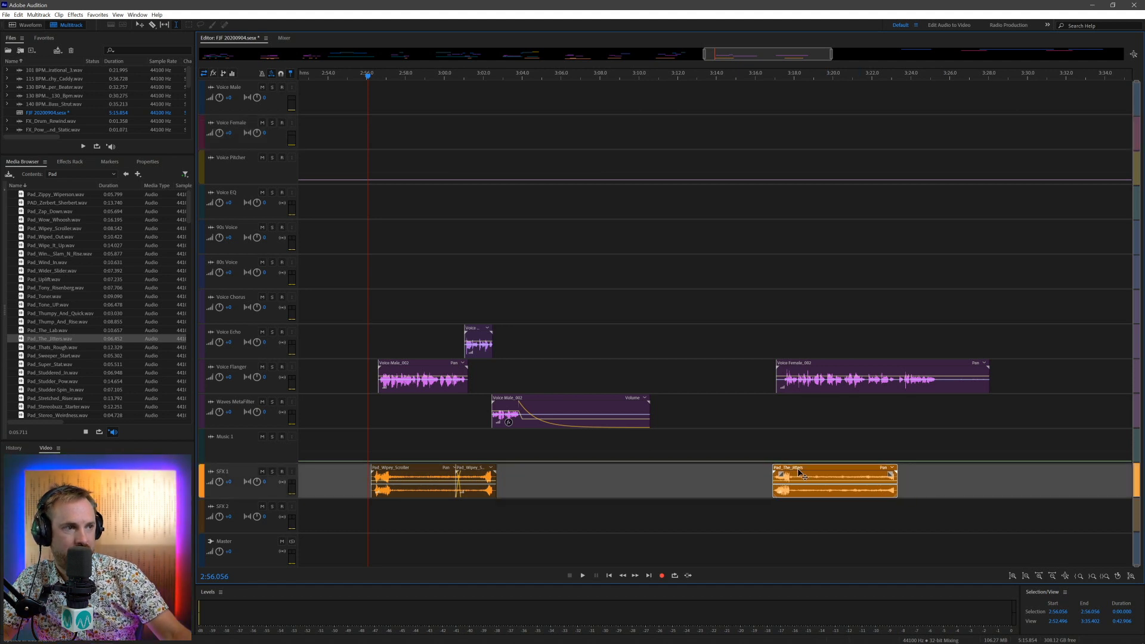
Step: Play the female voice clip, split it at 3:23.272, and move its first part to the Voice Chorus track
left_click(768, 445)
key("space")
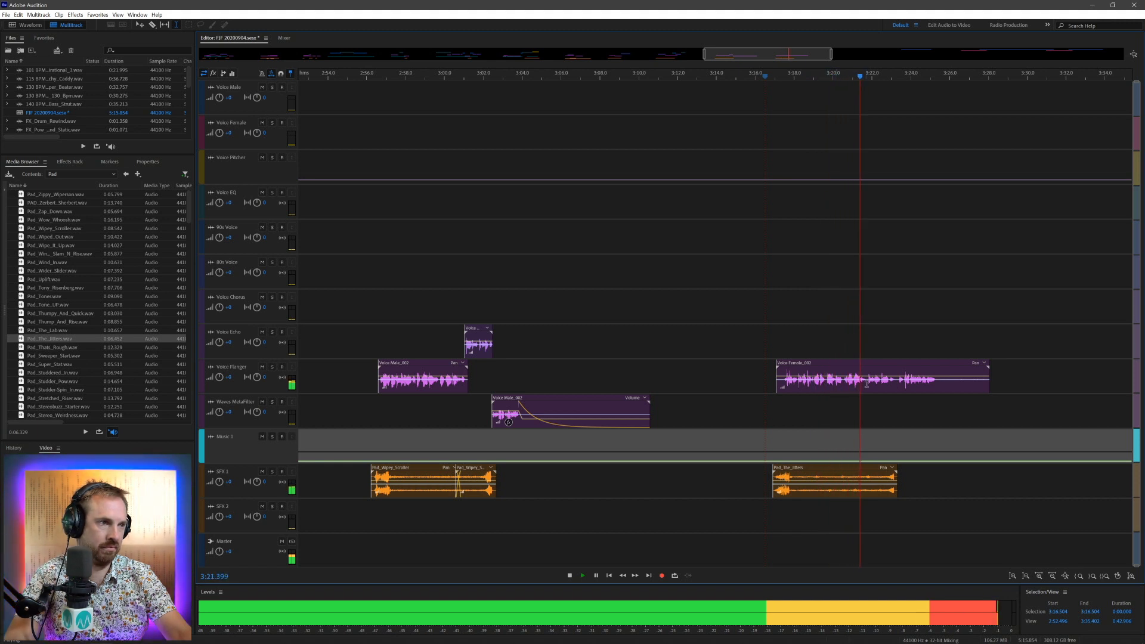
left_click(896, 385)
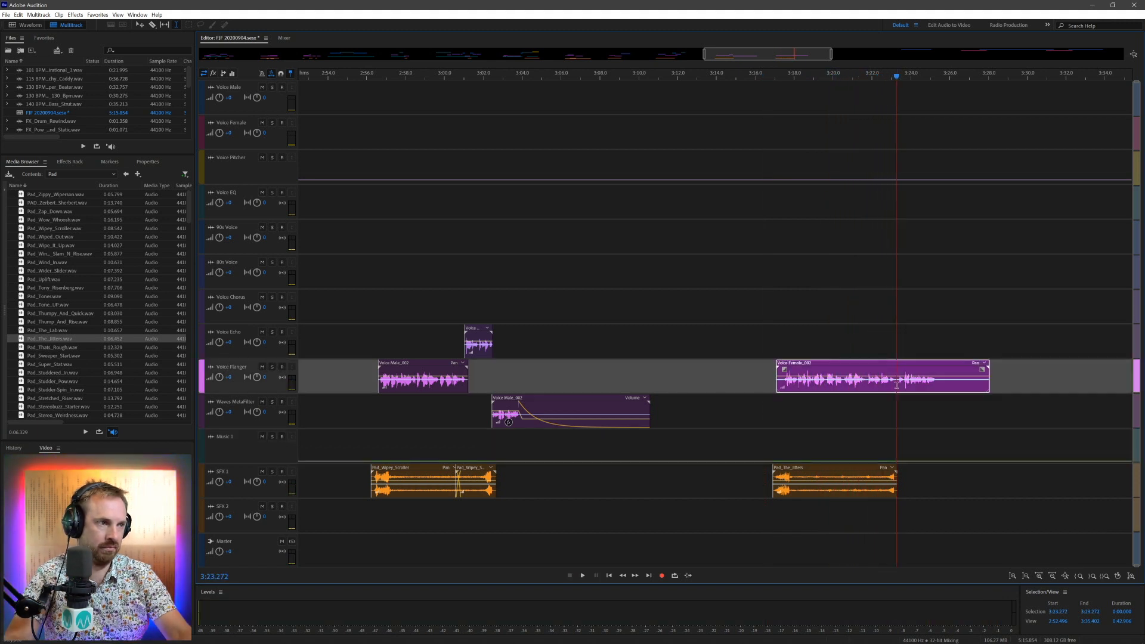
key("ctrl+k")
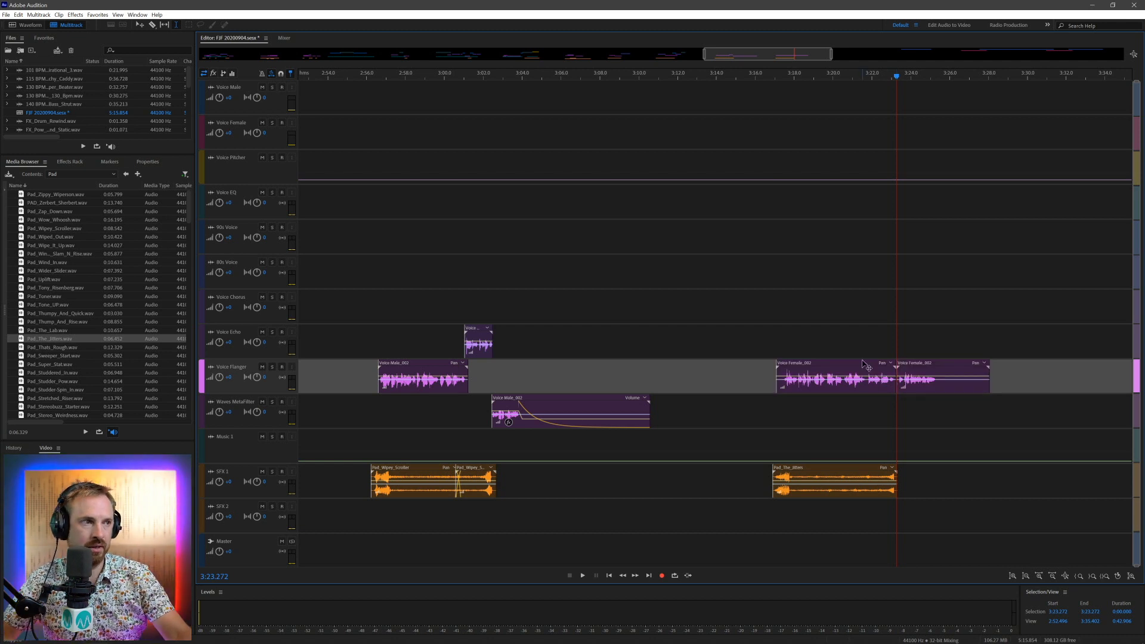
left_click_drag(862, 365, 868, 317)
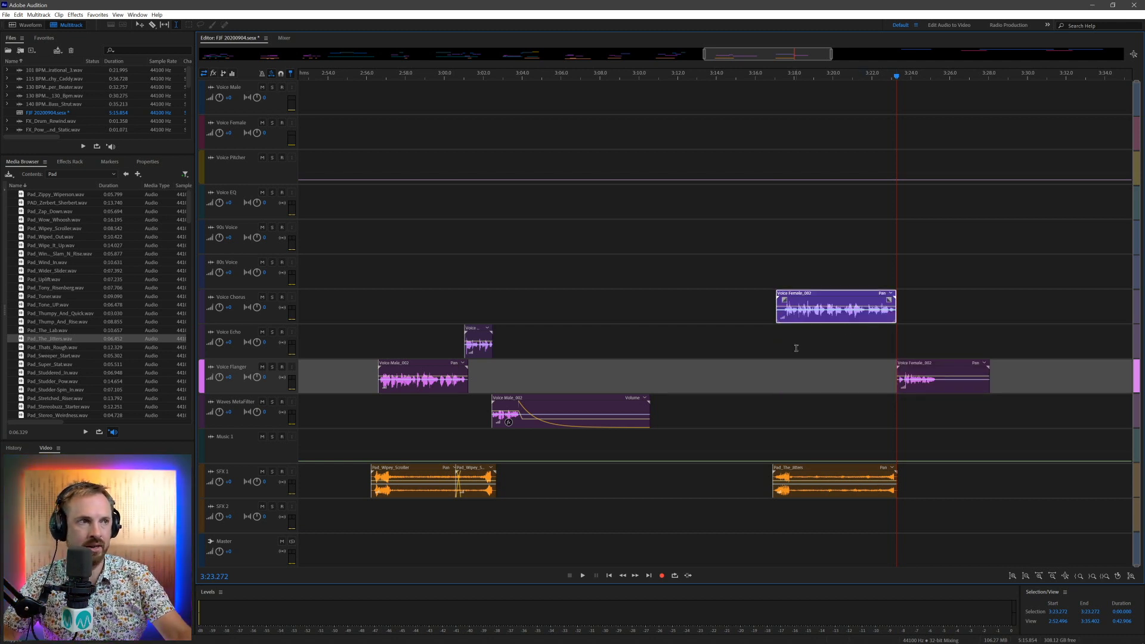
Step: Split the Voice Chorus clip at 3:21.798 and shift its second part slightly earlier to overlap the first
left_click(776, 345)
key("space")
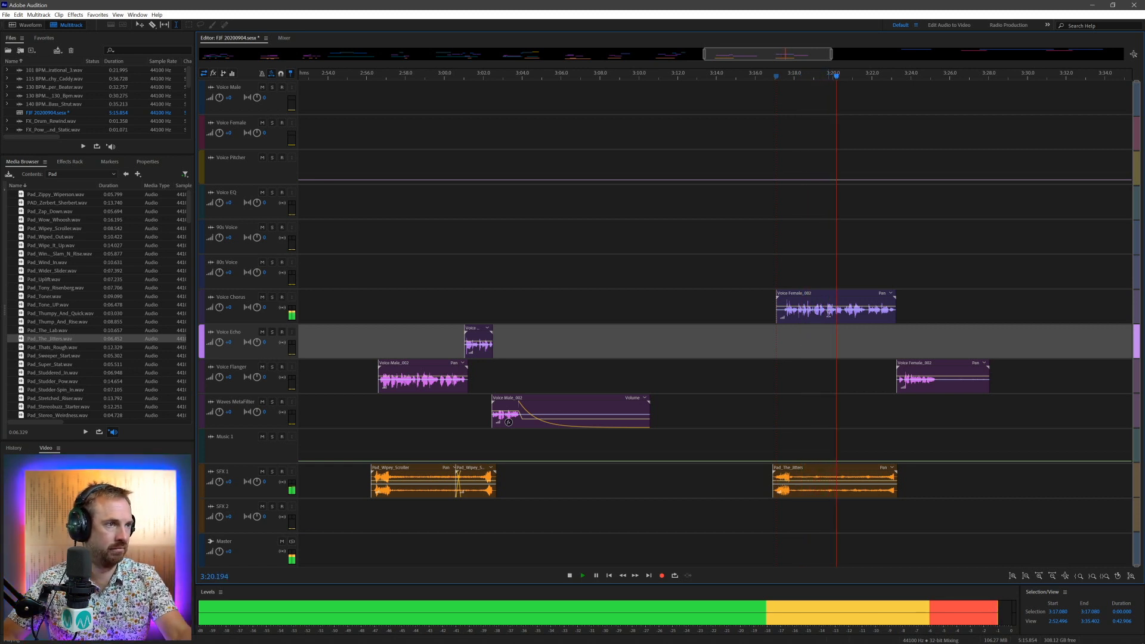
key("space")
left_click(868, 318)
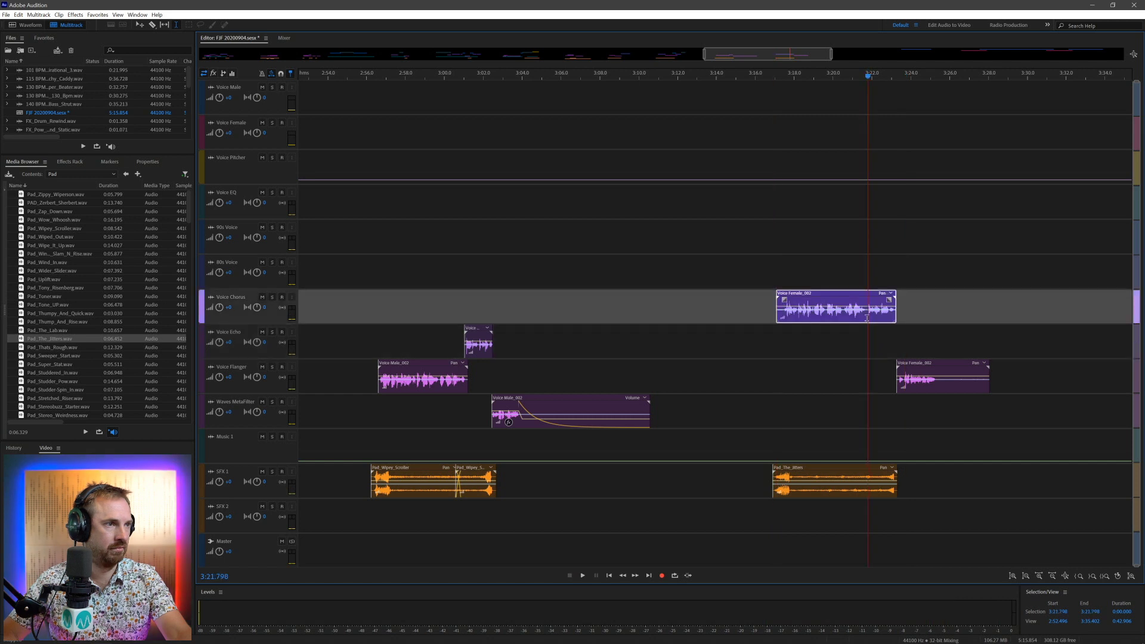
key("ctrl+k")
left_click(872, 299)
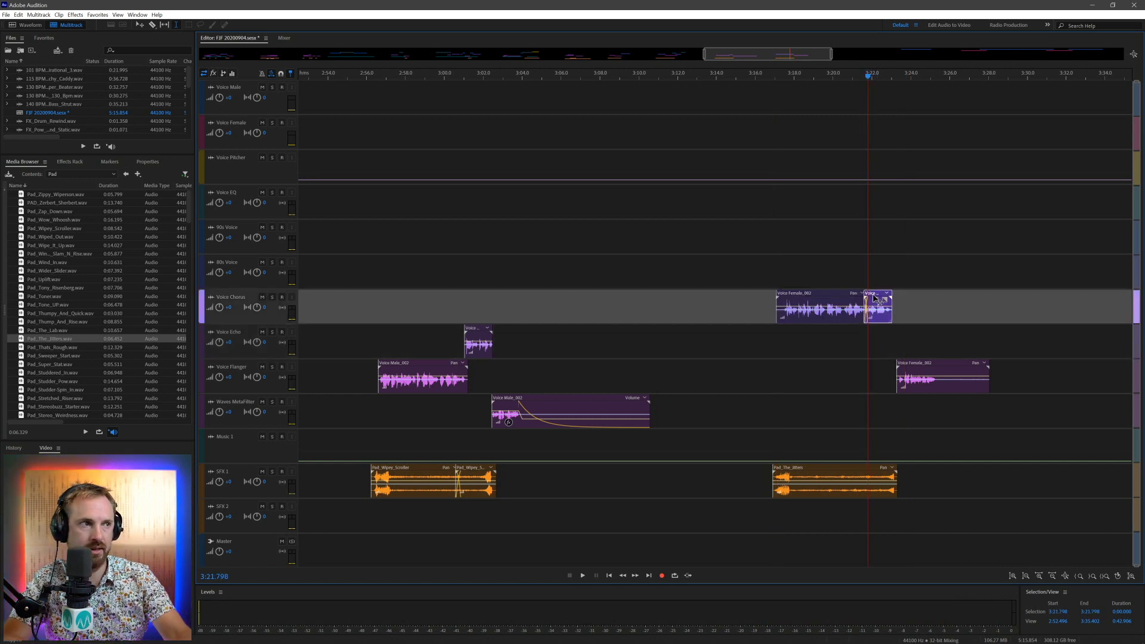
Step: Play the edit from 3:21.154 and move the female Voice Flanger clip slightly earlier to meet the chorus clip's end
left_click(855, 341)
key("space")
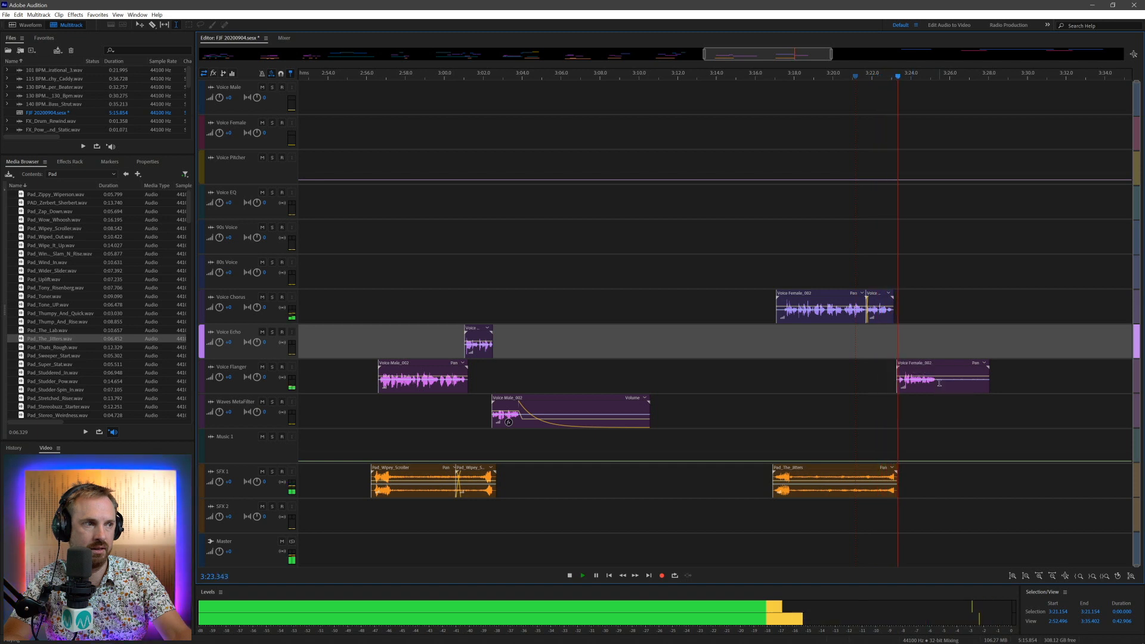
key("space")
left_click_drag(917, 365, 913, 364)
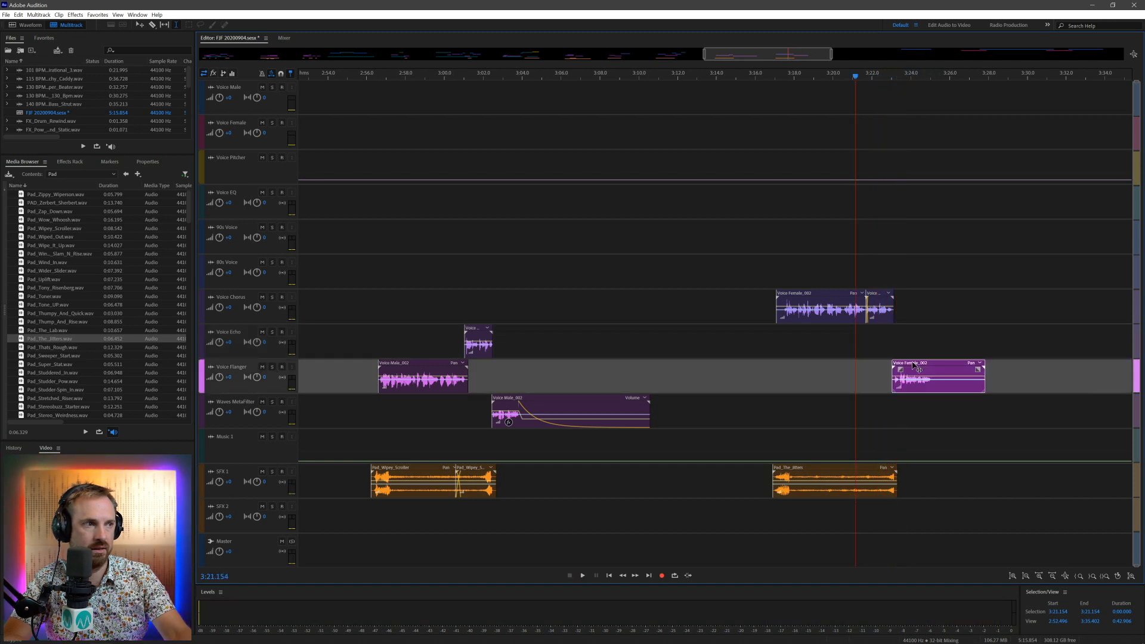
Step: Play the join from 3:22.535 and delete the female Voice Flanger clip's silent tail from 3:25.136 onward
left_click(883, 301)
key("space")
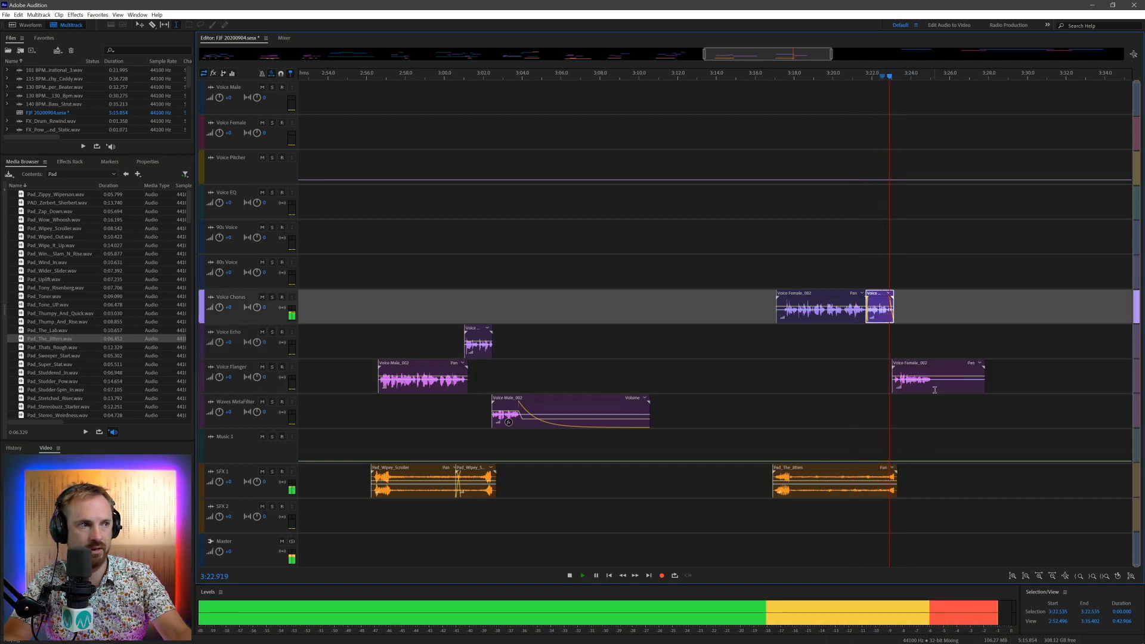
left_click_drag(933, 385, 1017, 379)
key("Delete")
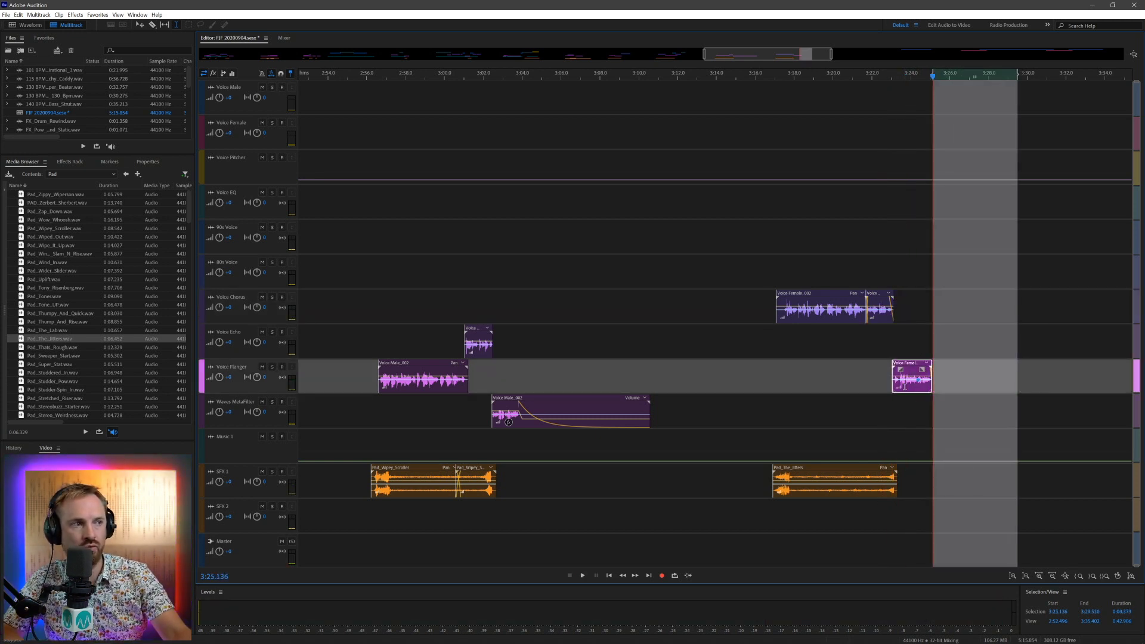
Step: Add the Waves MetaFilter Stereo effect to the first clip-effect slot of the short female Voice Flanger clip
left_click(905, 386)
left_click(69, 161)
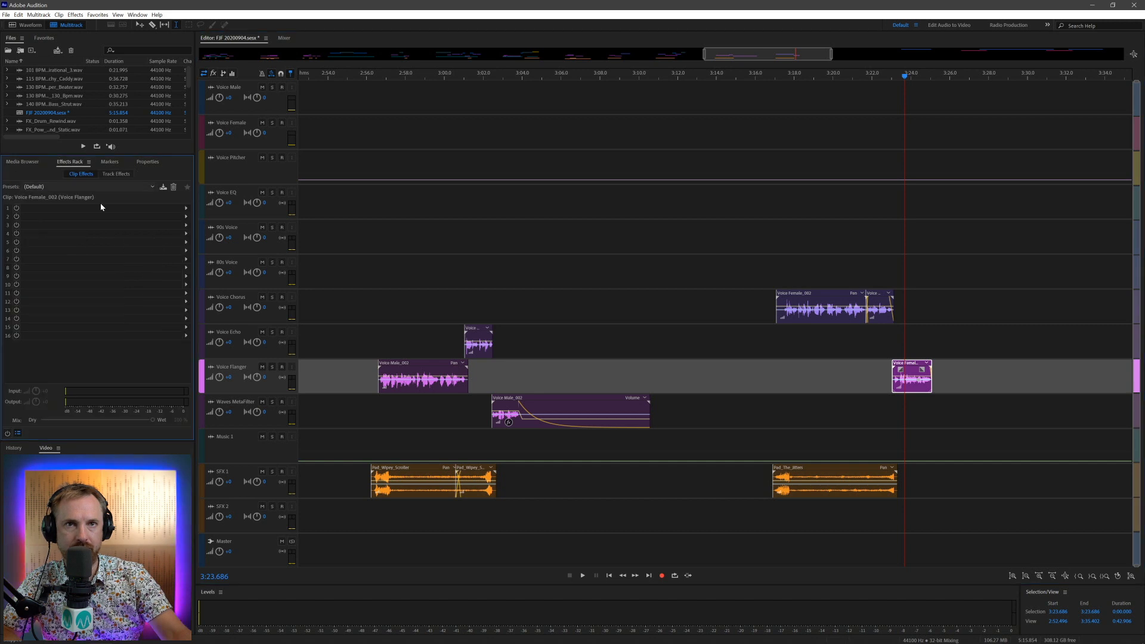
left_click(186, 208)
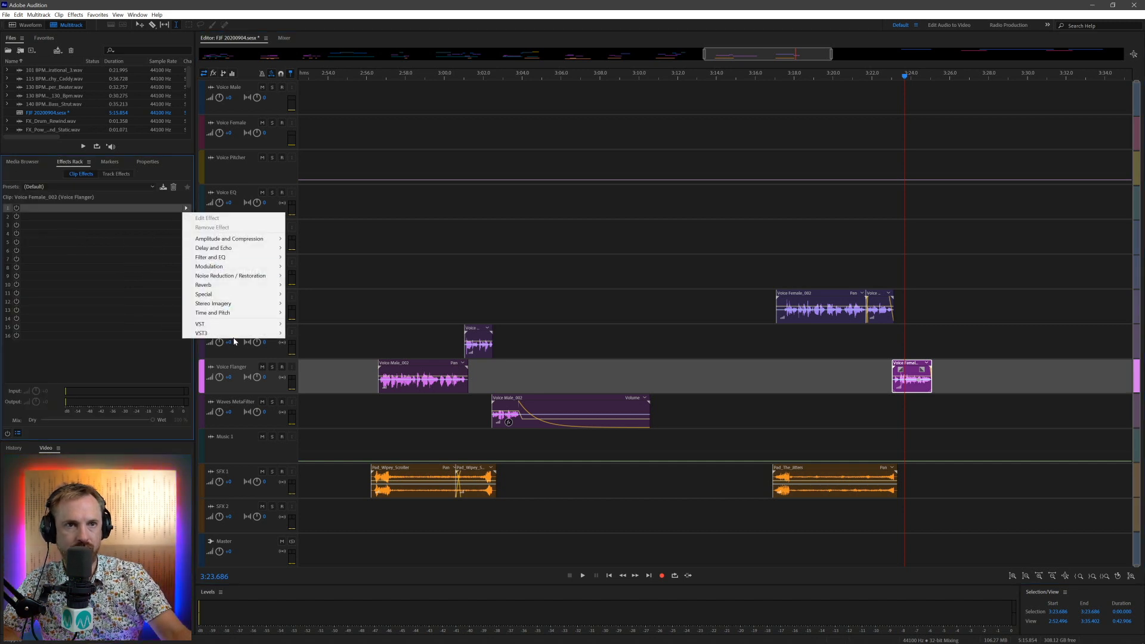
mouse_move(238, 332)
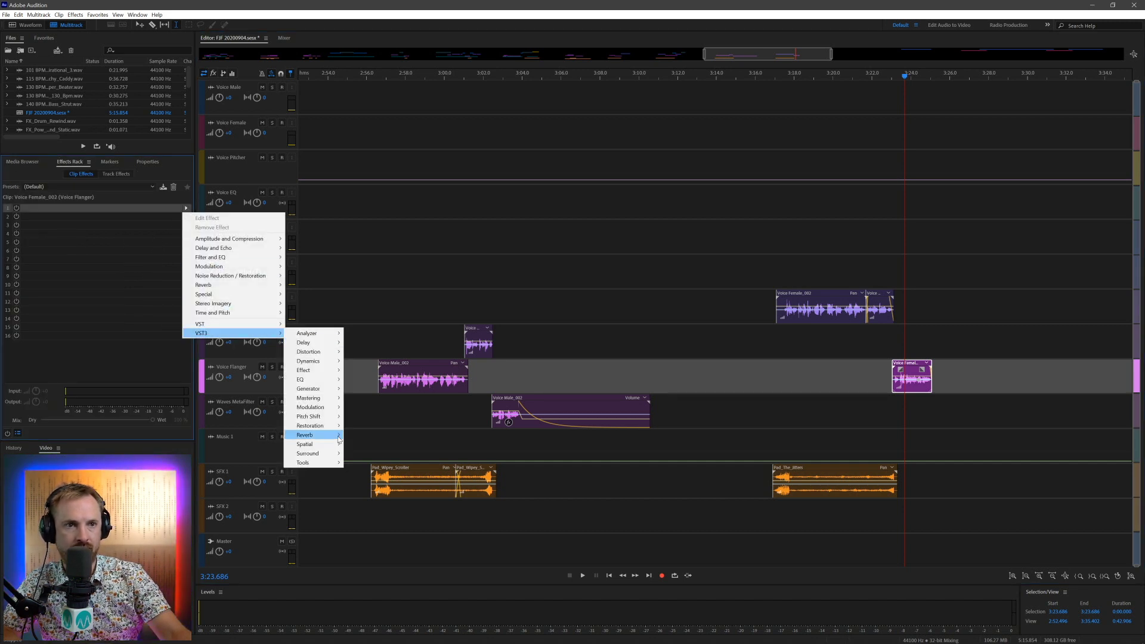
mouse_move(319, 407)
mouse_move(364, 417)
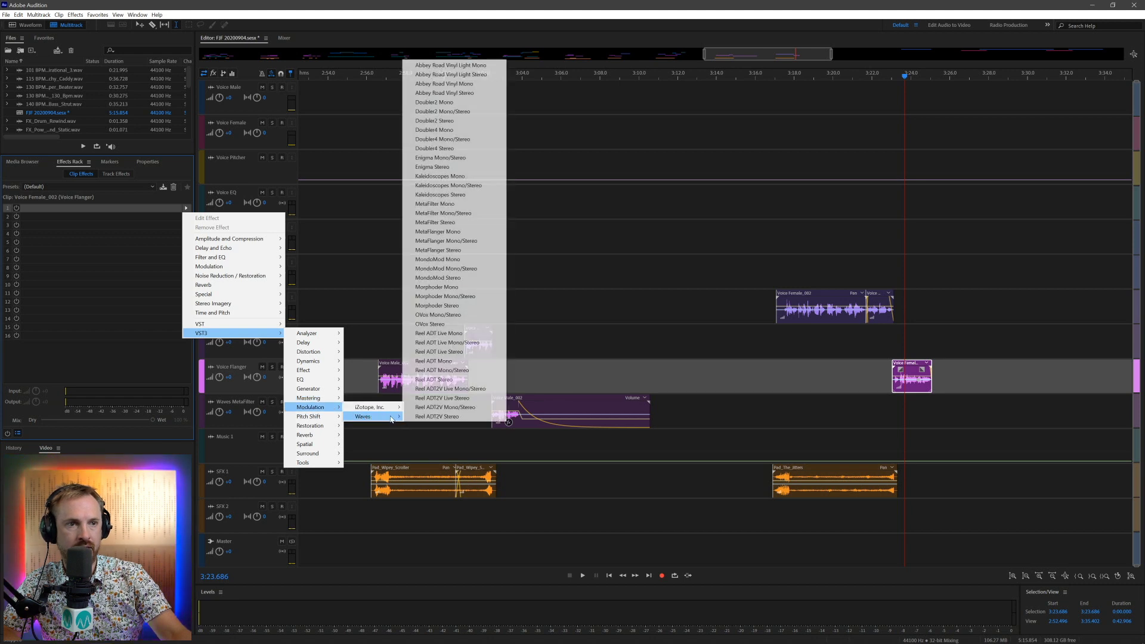
left_click(469, 225)
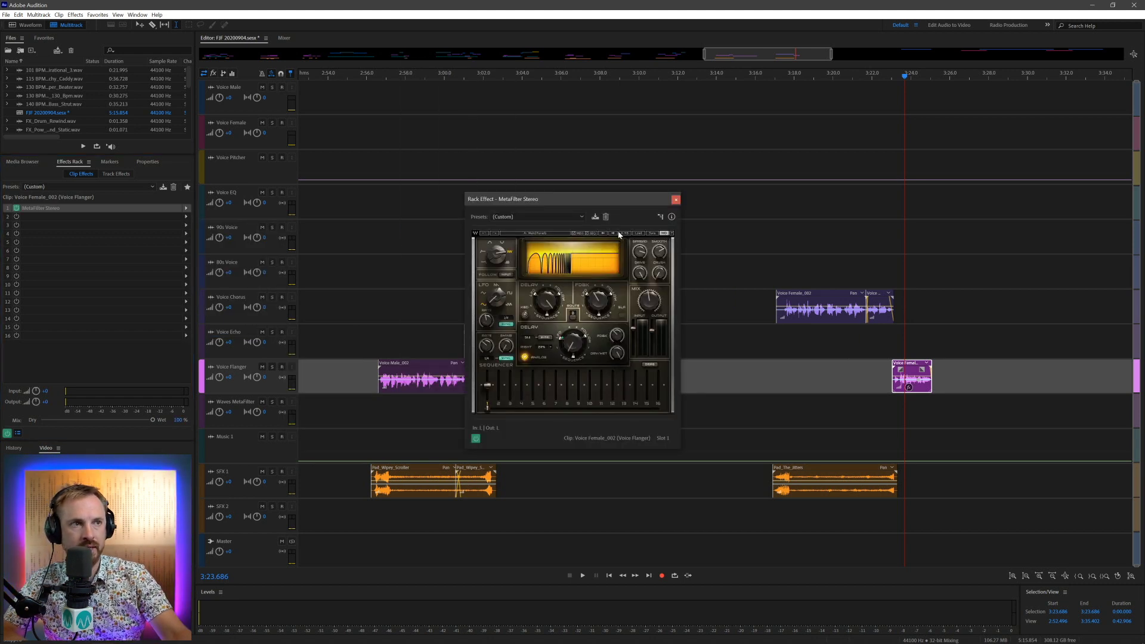
Step: Load the Slow Leslie preset from MetaFilter's Spectral presets and play the clip from 3:22.489
left_click(638, 234)
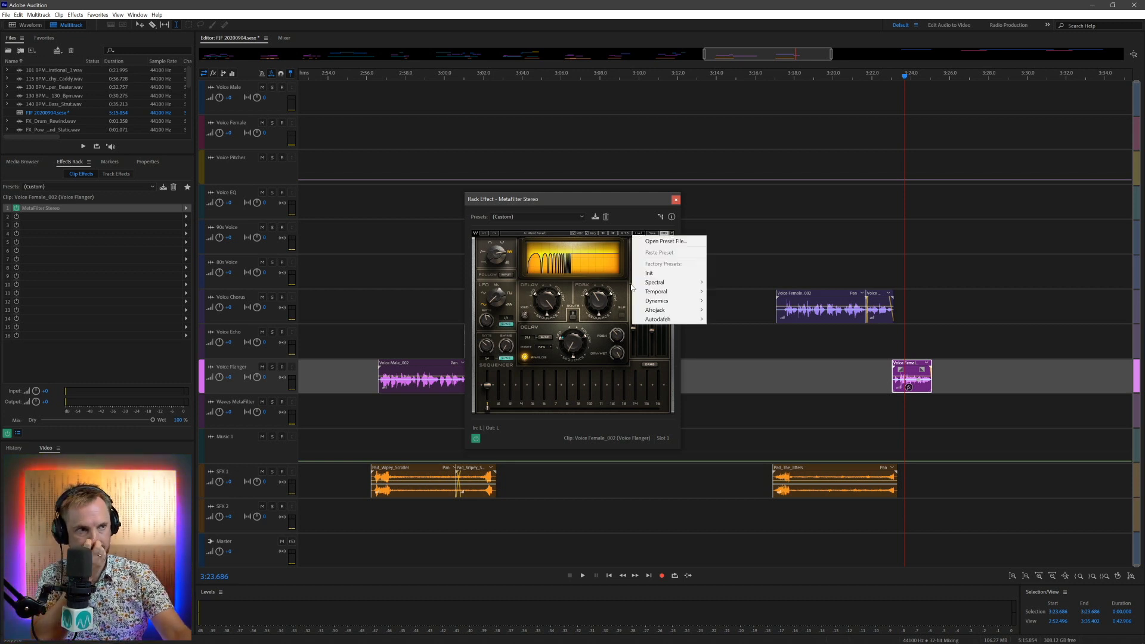
mouse_move(685, 282)
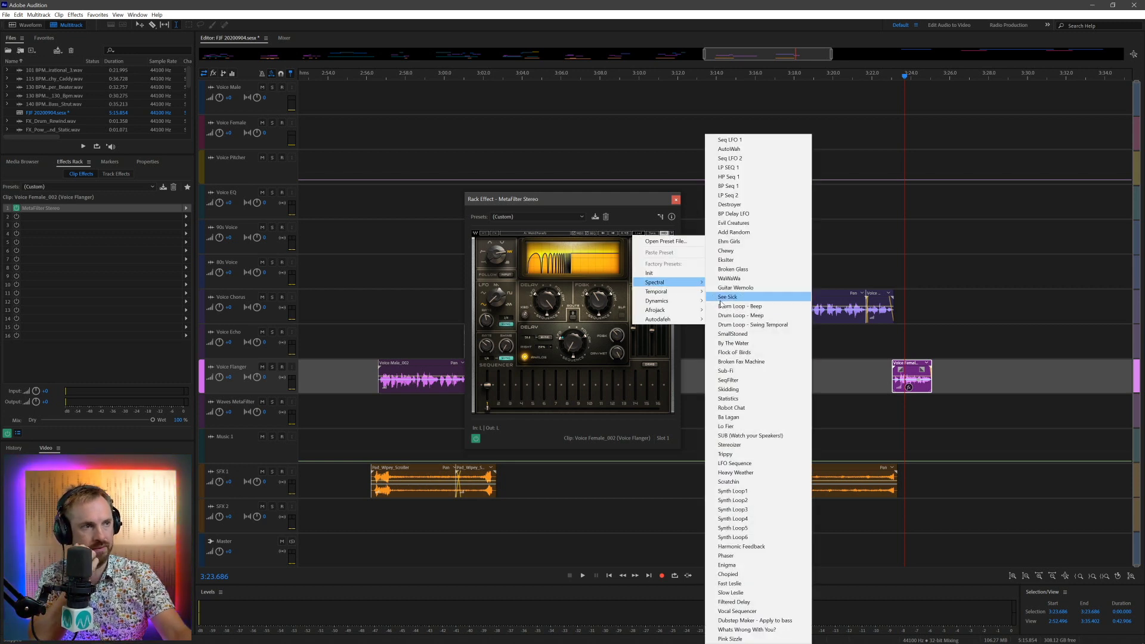
left_click(783, 593)
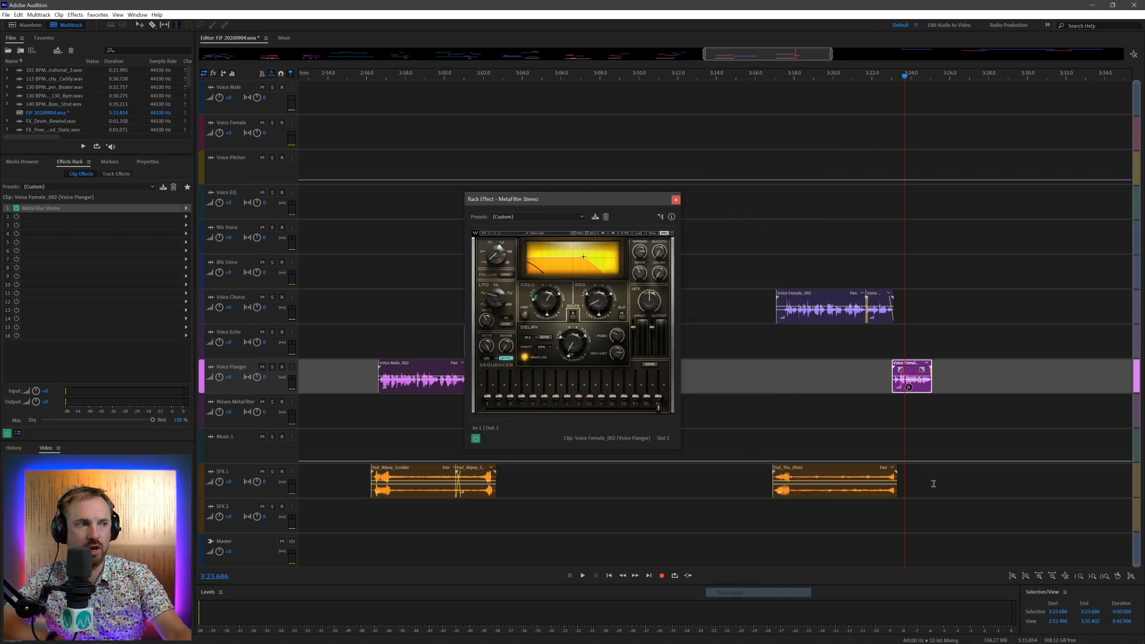
left_click(881, 407)
key("space")
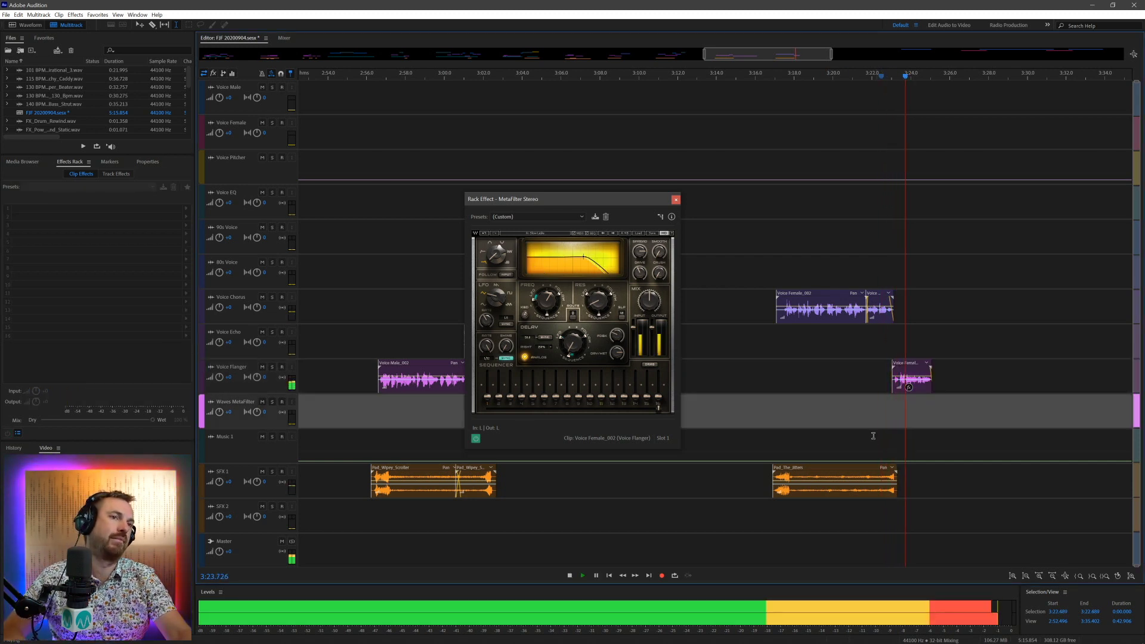
key("space")
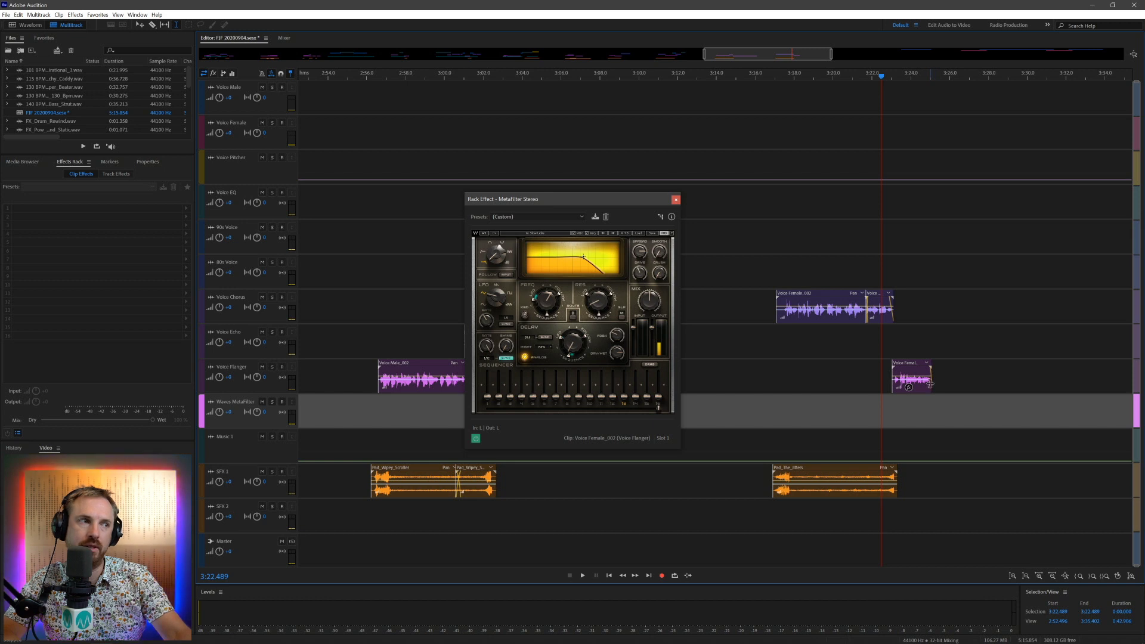
Step: Extend the female Voice Flanger clip's end to about 3:26.3, shape a long curved fade-out, and play it
left_click_drag(928, 383, 957, 382)
key("space")
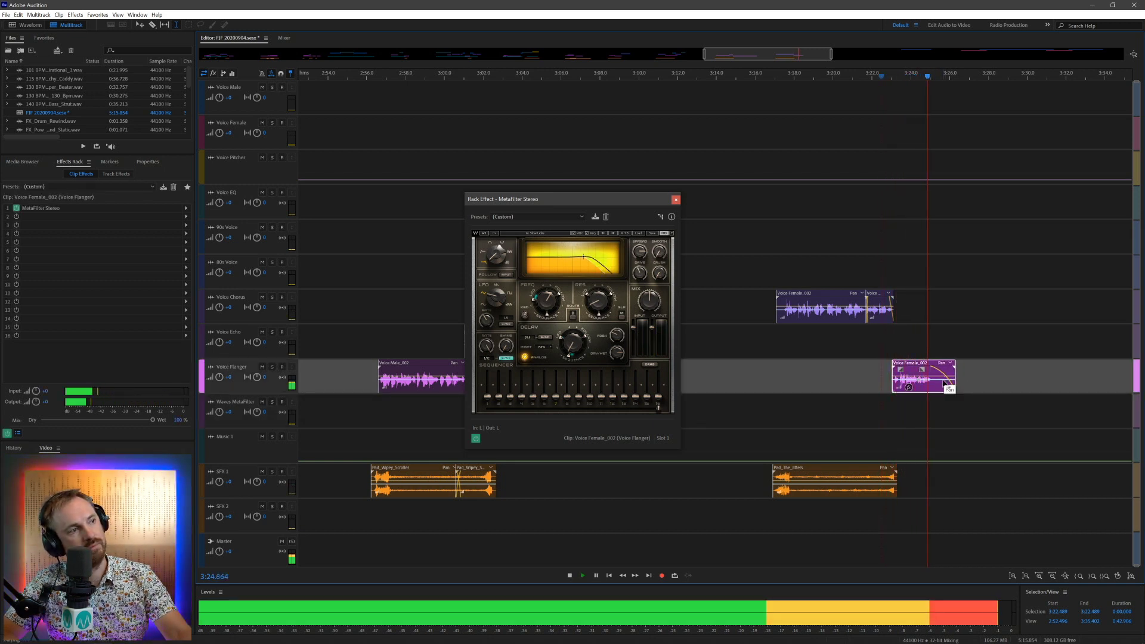
key("space")
left_click(770, 387)
key("space")
left_click_drag(922, 369, 922, 392)
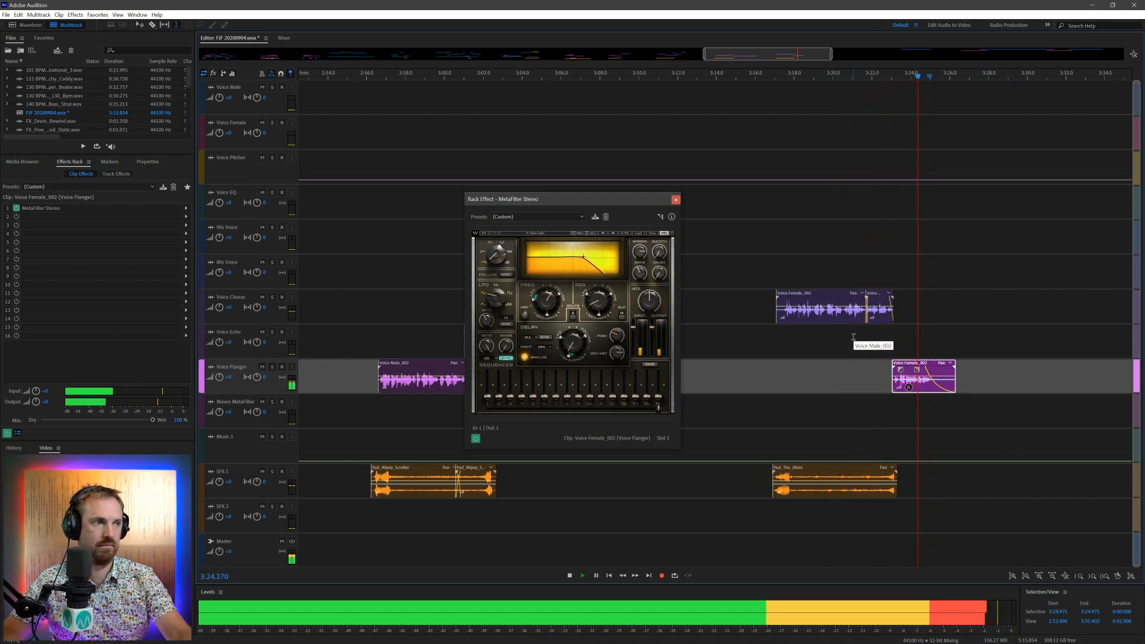
Step: Shift the later male and female voice clips about 30 seconds further along, and move the male clip at 4:00 to Voice Flanger at about 3:38
key("space")
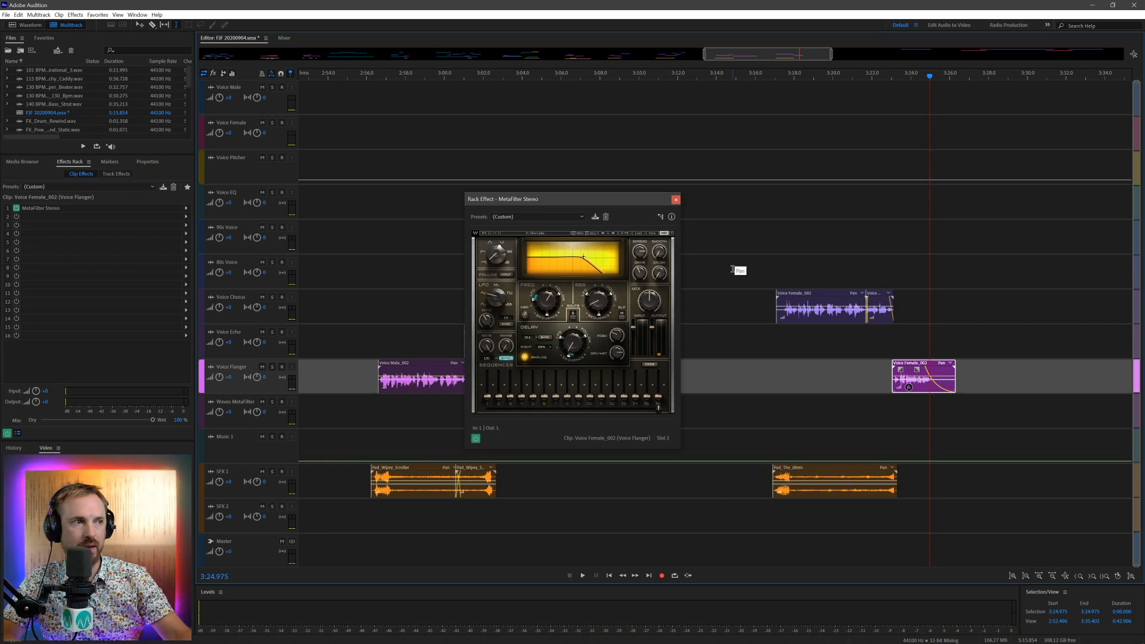
key("backslash")
left_click(930, 121)
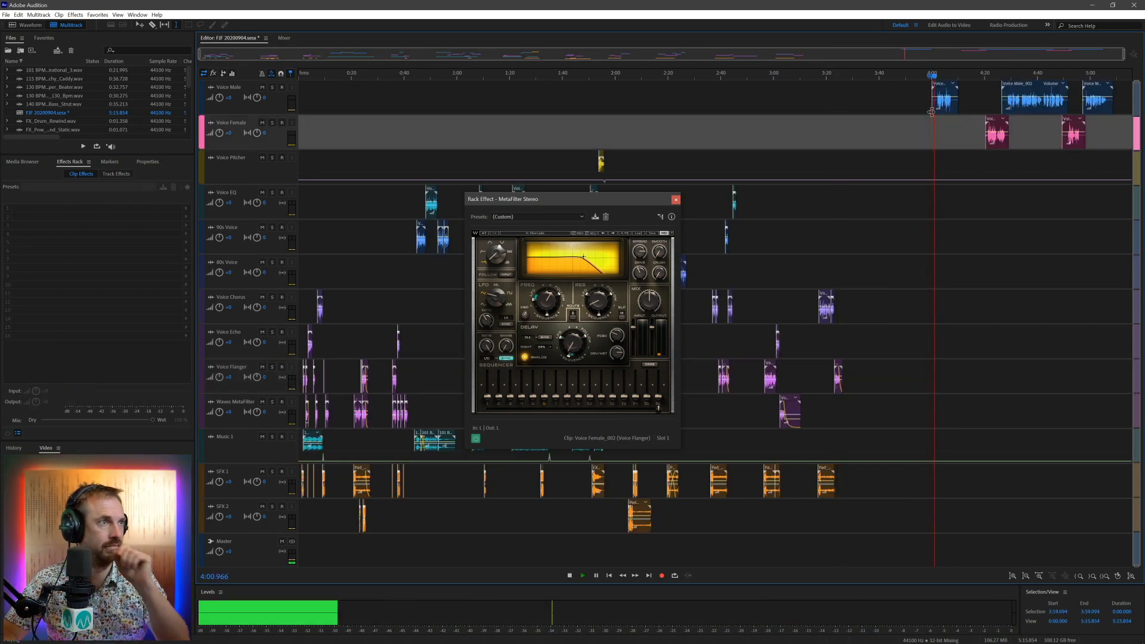
left_click(998, 95)
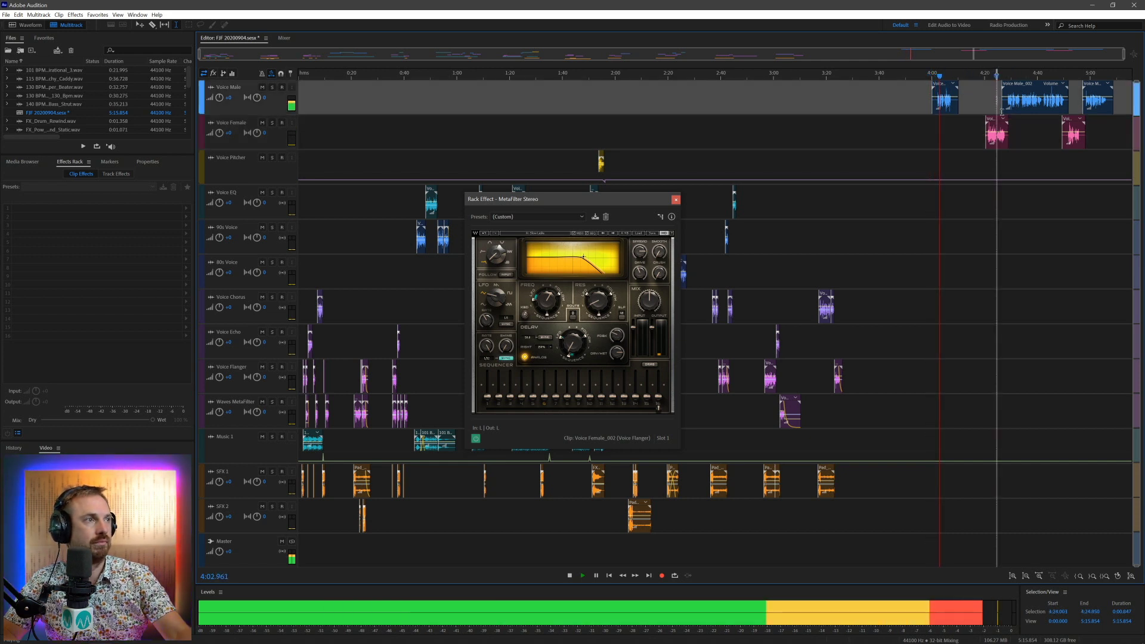
left_click_drag(1006, 119, 1082, 120)
left_click(982, 95)
key("space")
left_click_drag(960, 91, 904, 373)
Step: Preview pad sound effects in the Media Browser and place Pad_Stretched_Riser.wav on the SFX 1 track at about 3:39.8
left_click(23, 161)
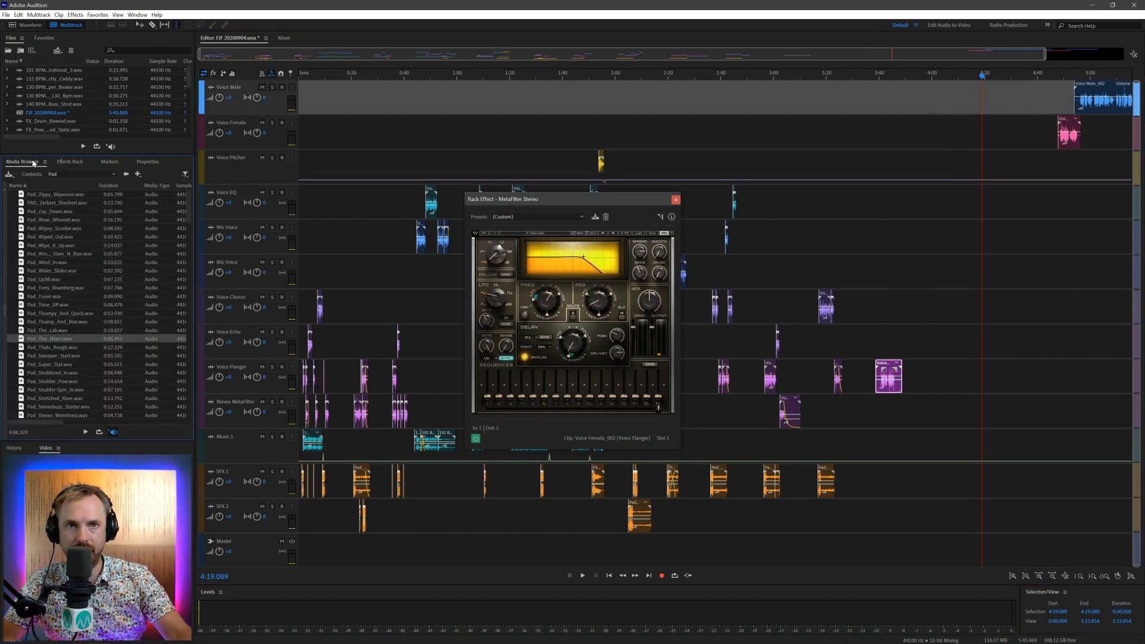
left_click(52, 305)
left_click_drag(814, 531, 86, 363)
left_click(69, 399)
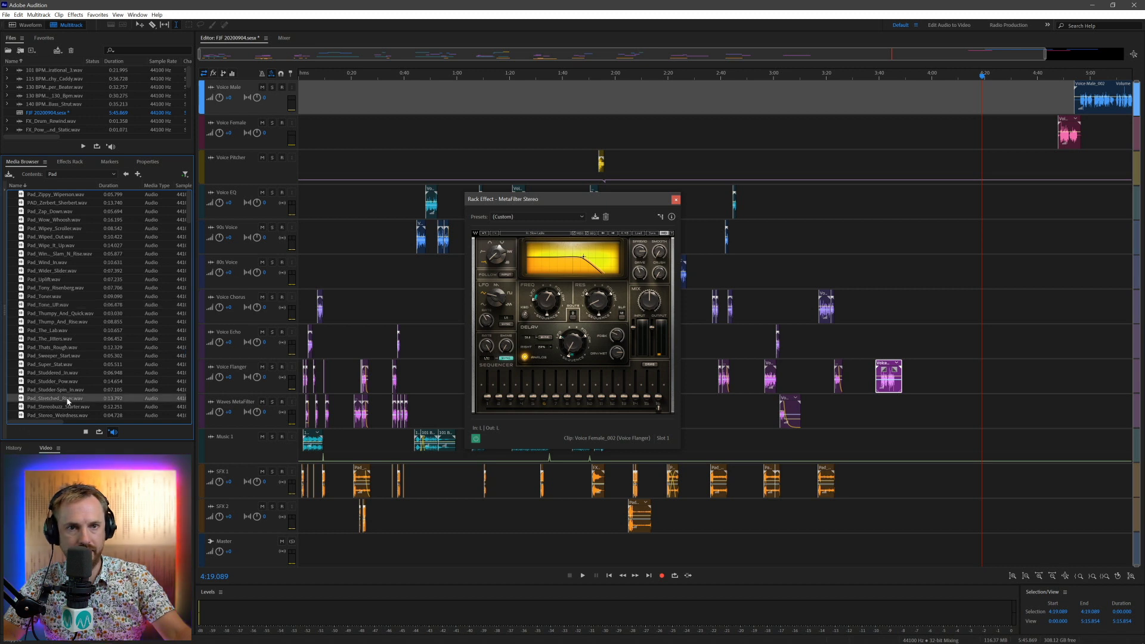
left_click_drag(253, 437, 871, 486)
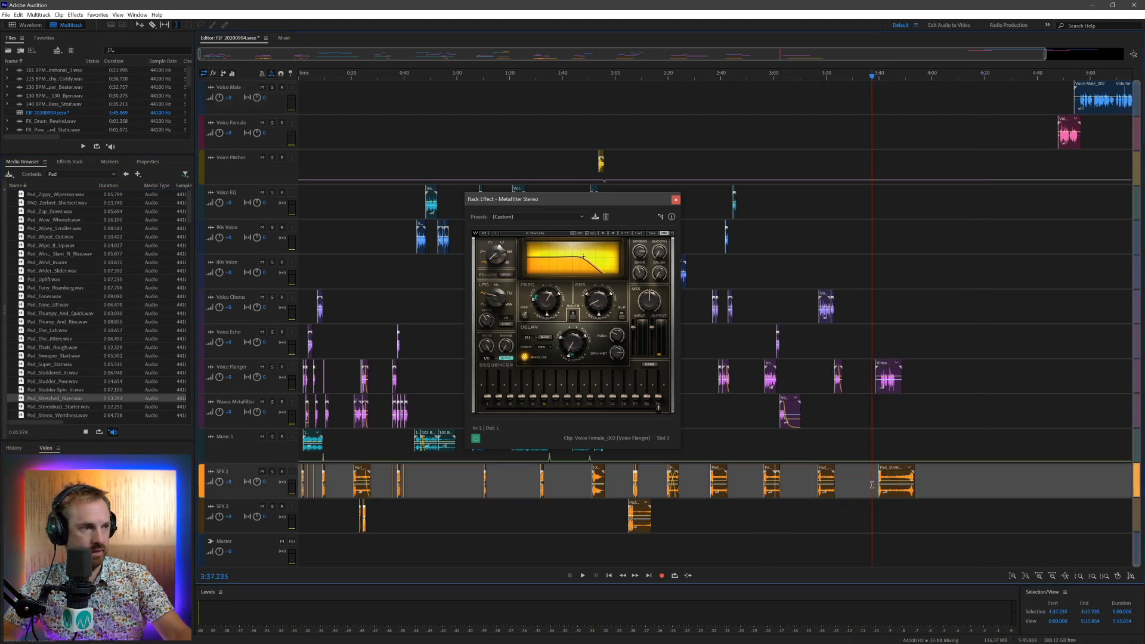
Step: Play from 3:37.235, close the MetaFilter window, and nudge the male Voice Flanger clip about 0.2 seconds earlier over the riser
scroll(889, 72, "up", 6)
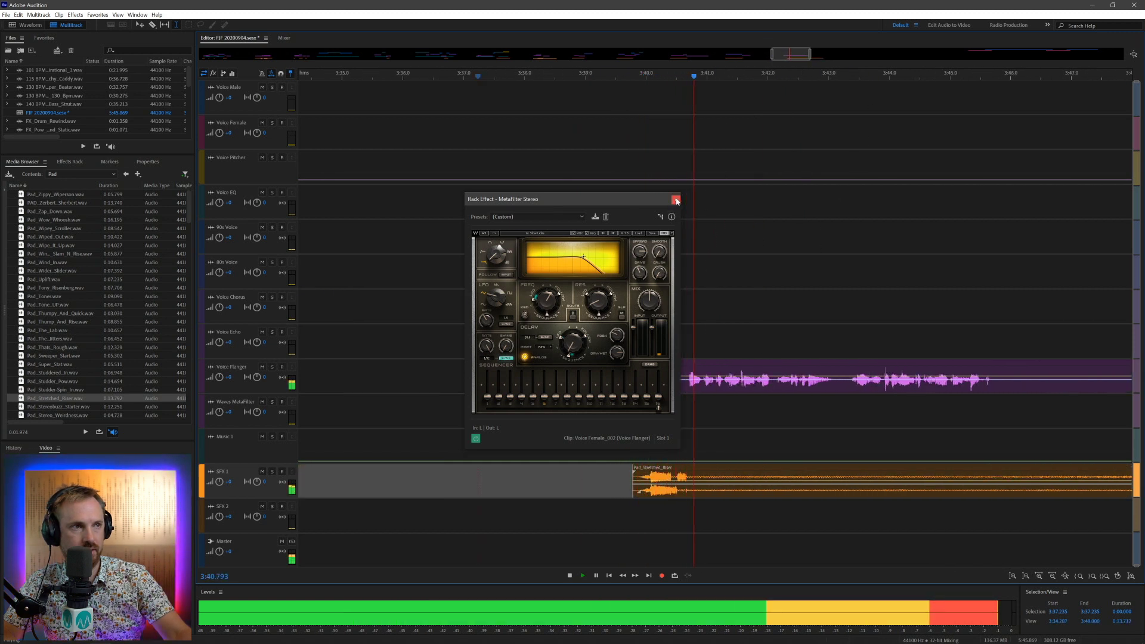
key("space")
left_click_drag(692, 366, 678, 367)
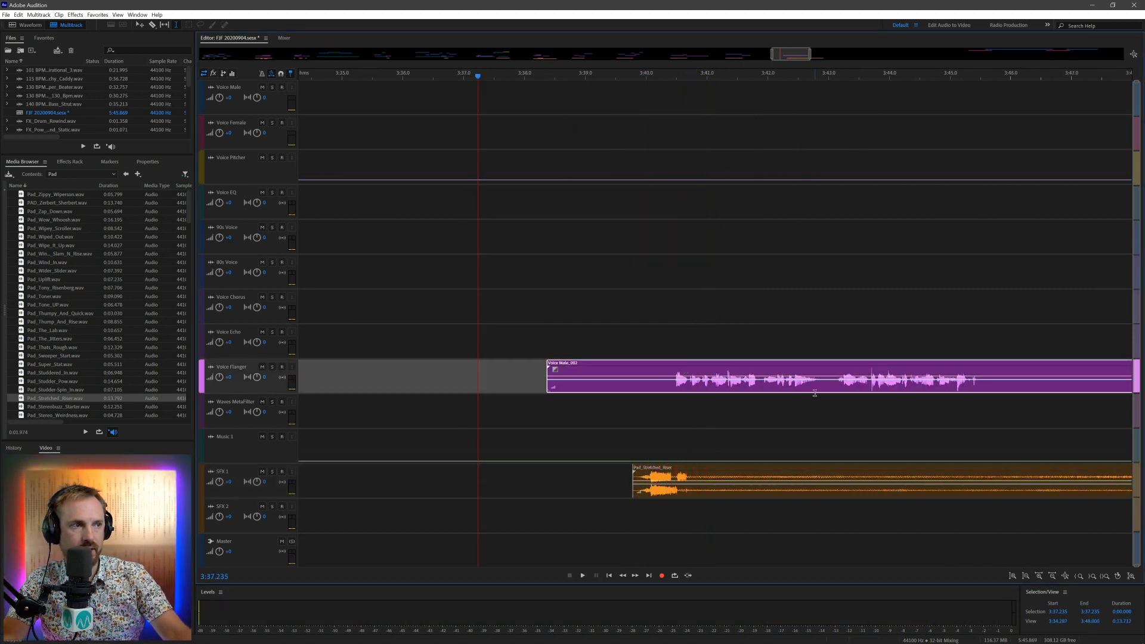
Step: Delete the male Voice Flanger clip's sections from 3:42.961 to 3:43.166 and from about 3:45.5 to 3:46.0
left_click_drag(826, 384, 837, 384)
key("Delete")
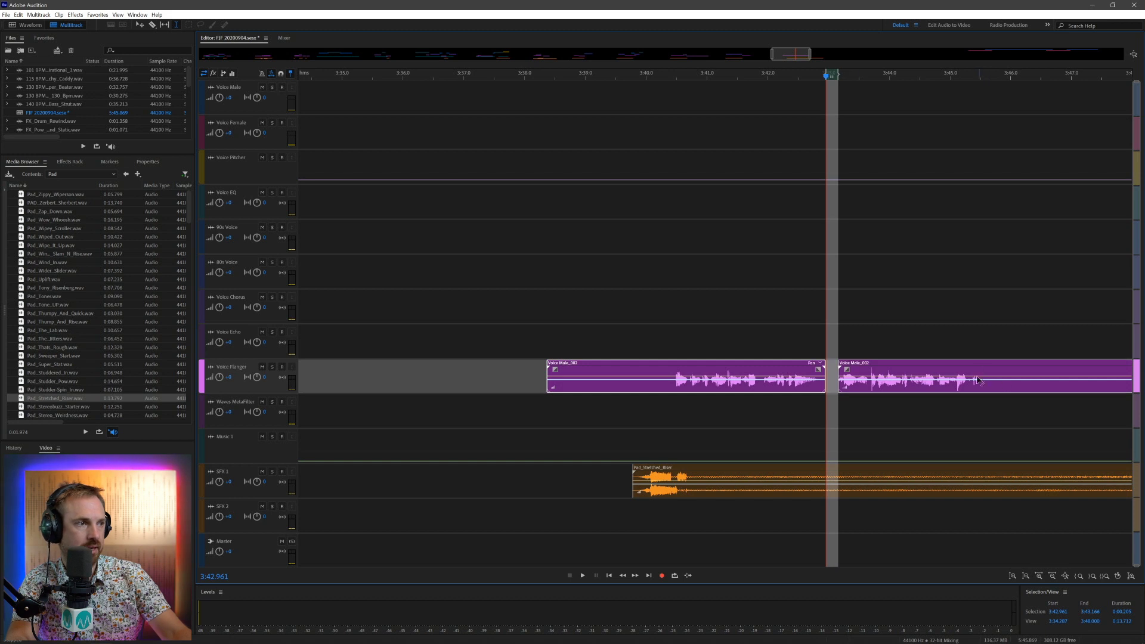
left_click_drag(984, 381, 1014, 382)
key("Delete")
Step: Move the first male phrase to Voice Chorus, delete its silent lead-in before about 3:40.4, and play from 3:39.738
left_click_drag(705, 364, 548, 319)
key("Delete")
left_click(629, 363)
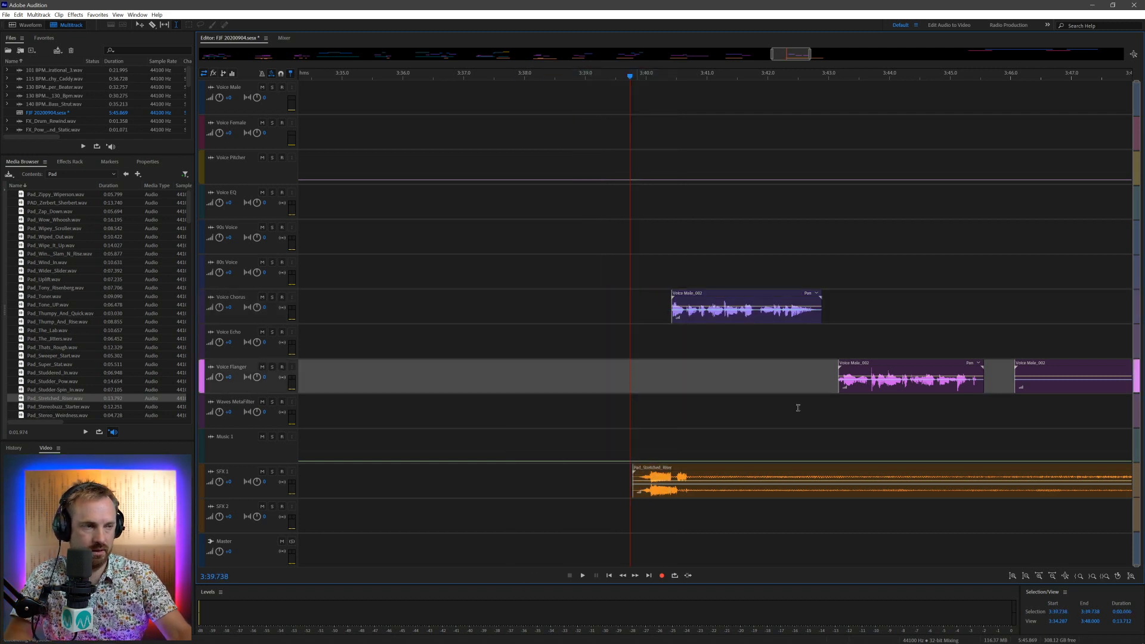
key("space")
left_click_drag(790, 55, 802, 55)
key("space")
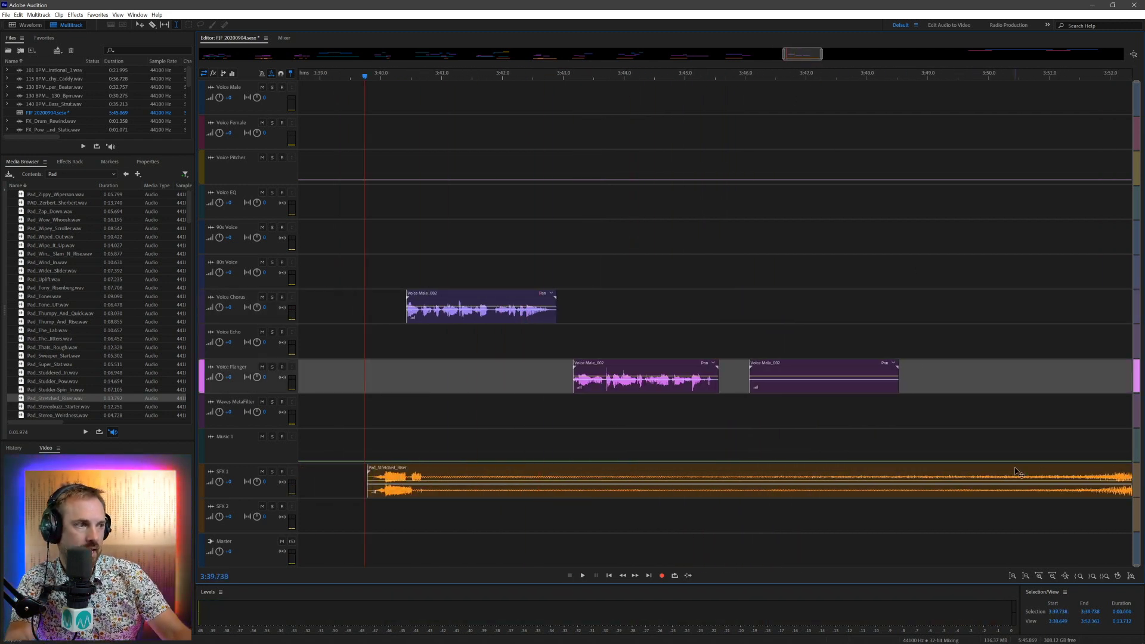
Step: Delete the riser's middle from about 3:43.4 to 3:50.3, crossfade its tail in from about 3:41.2, and play from 3:41.496
left_click_drag(1008, 473, 588, 474)
key("Delete")
left_click(866, 477)
left_click_drag(1031, 468, 493, 479)
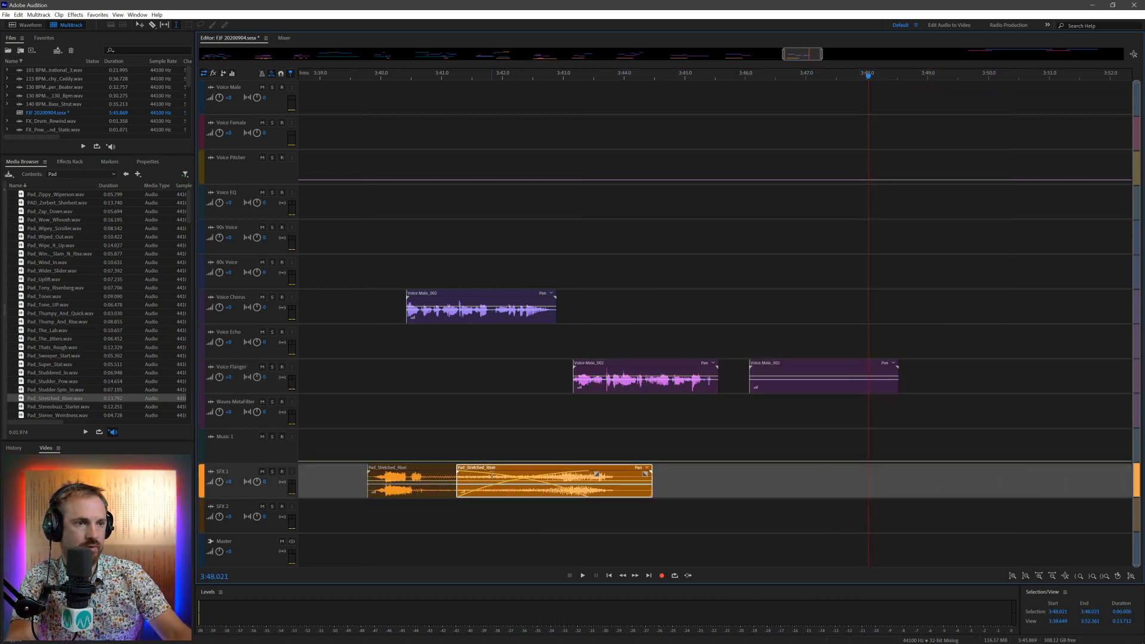
left_click(471, 411)
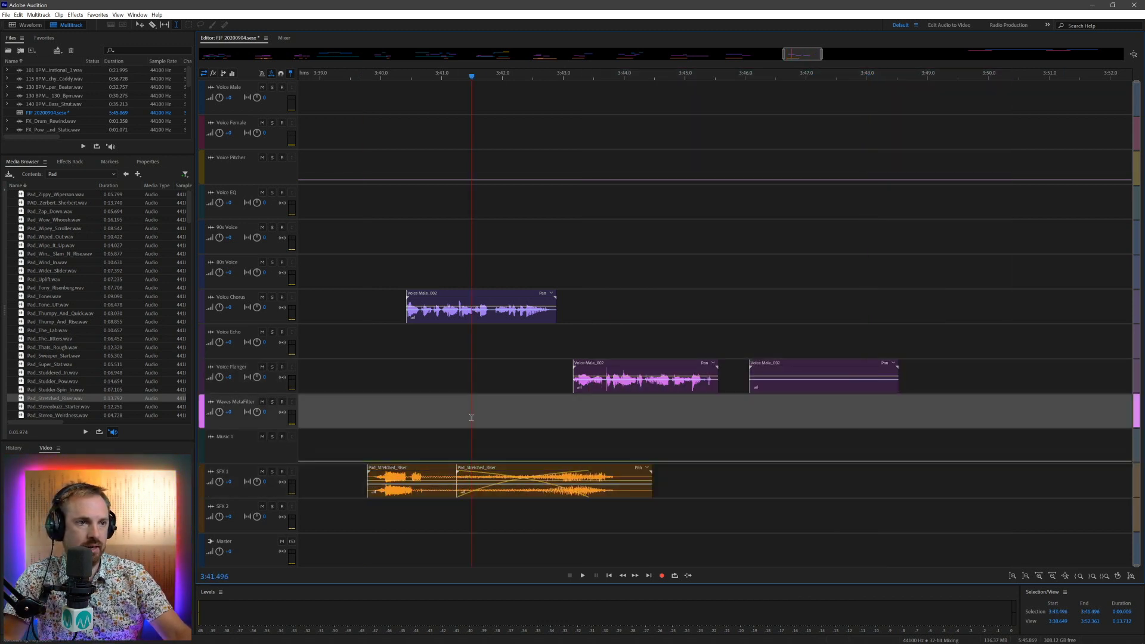
key("space")
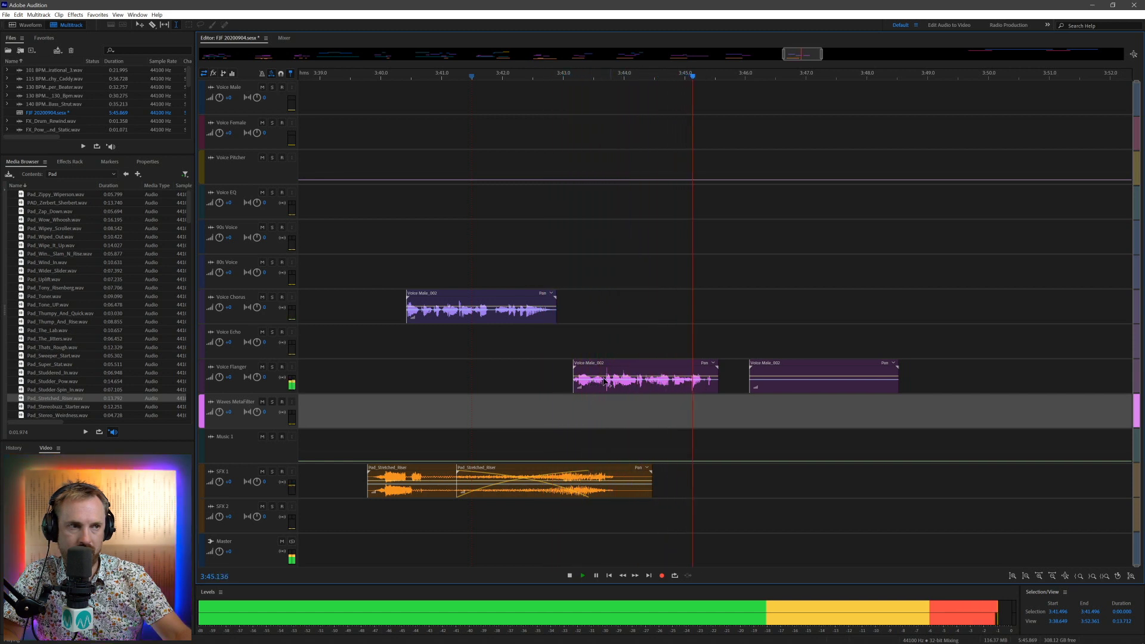
key("space")
Step: Shape the male Voice Flanger clip's pan envelope with keyframes that swing from one side to the other near 3:44, playing it from 3:42.835
left_click(586, 374)
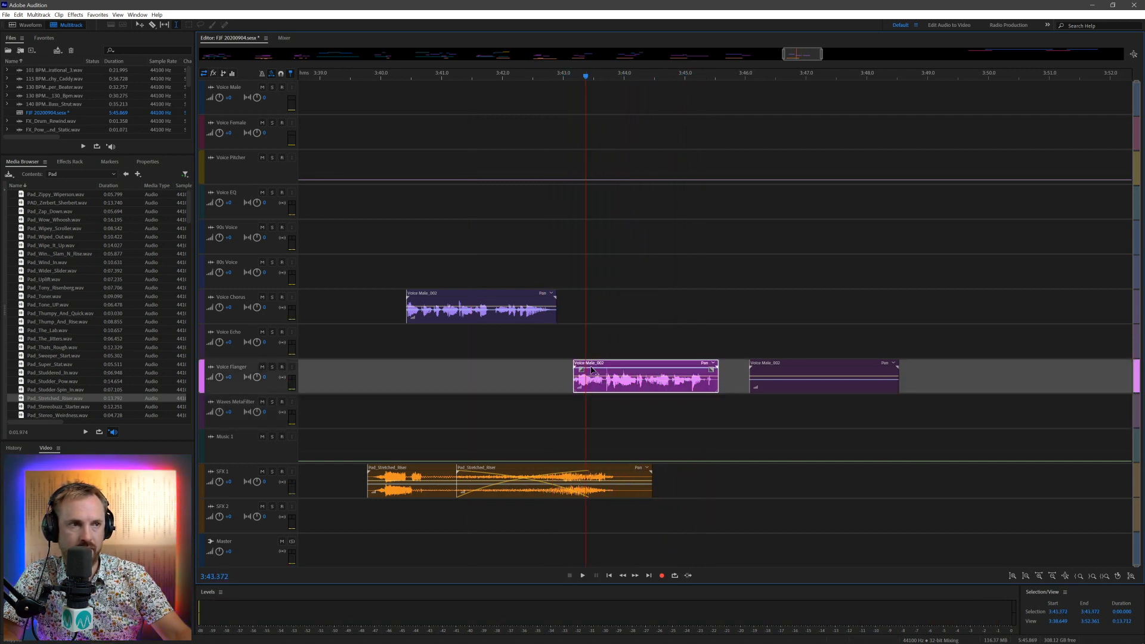
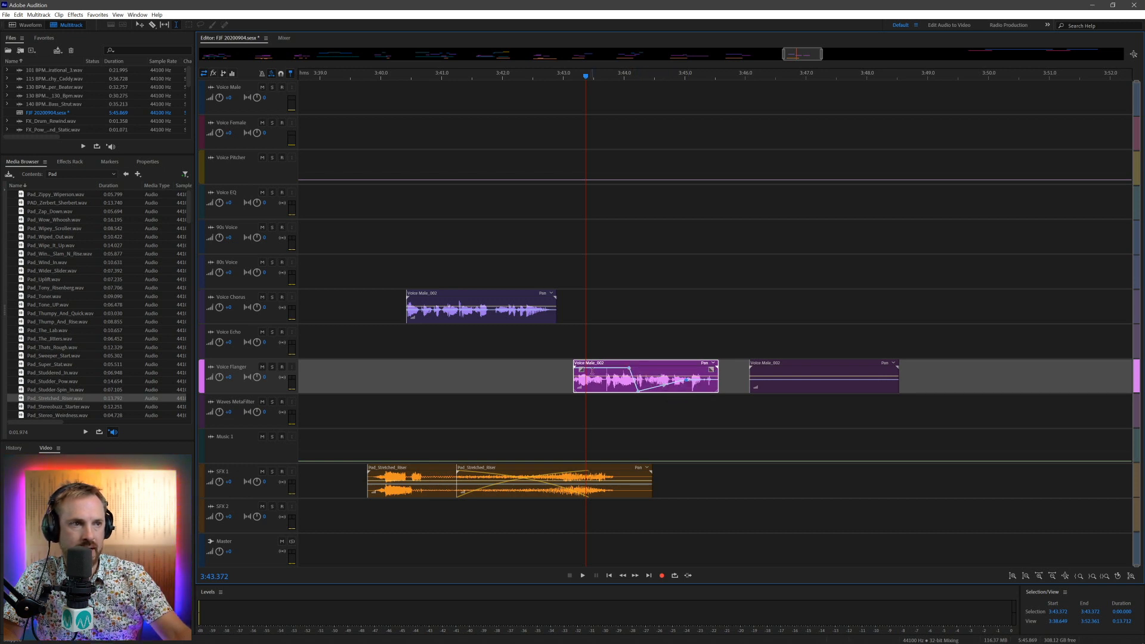
left_click(553, 366)
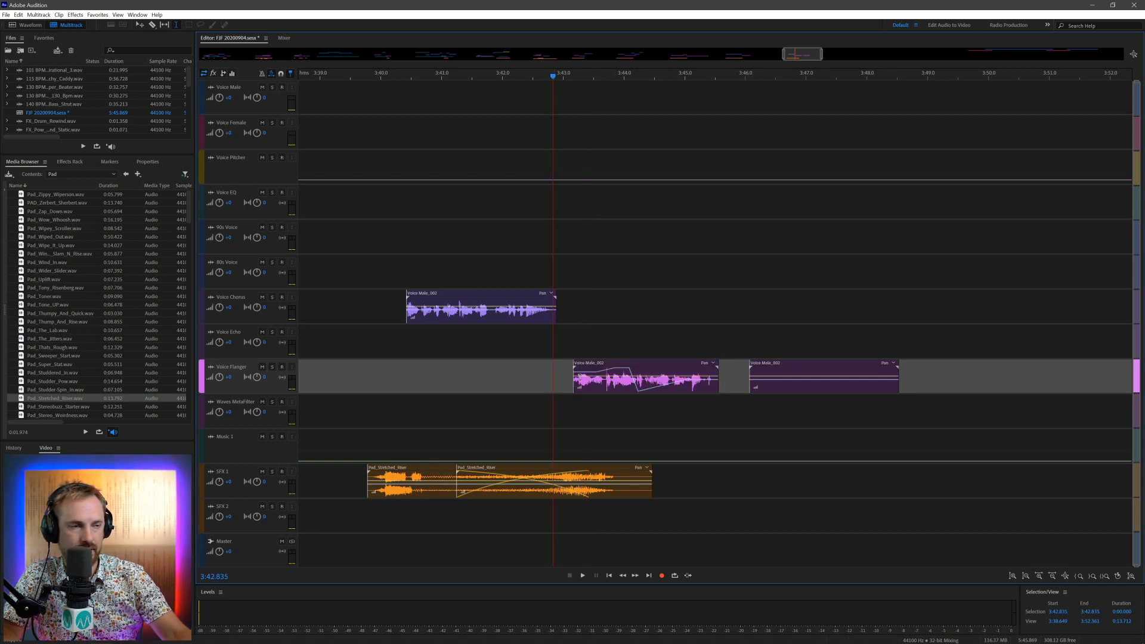
key("space")
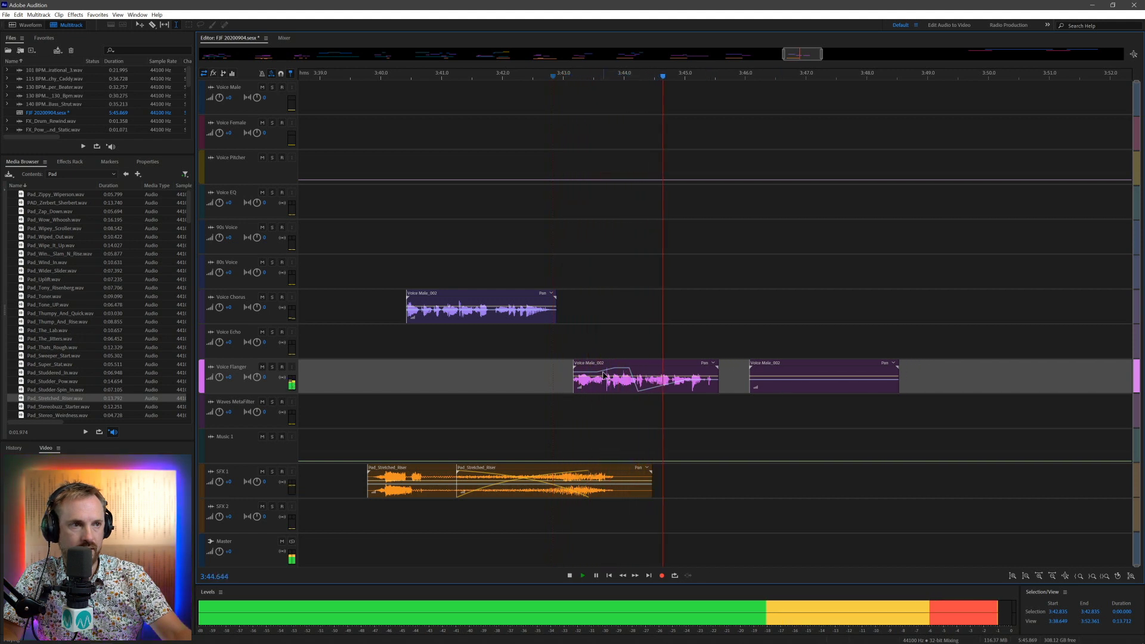
left_click(622, 369)
key("space")
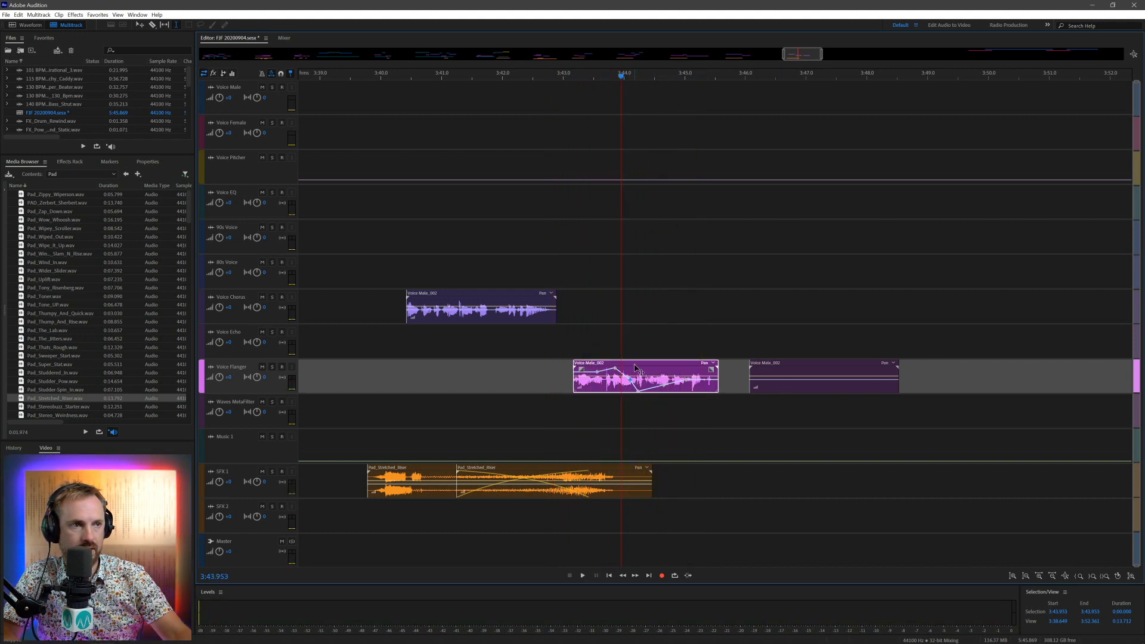
Step: Move the pan-automated male clip from Voice Flanger to the Voice Echo track and play it from its start
left_click_drag(635, 368, 635, 333)
left_click(583, 373)
left_click(570, 373)
key("space")
key("space")
left_click(574, 379)
key("space")
Step: Delete the silent male clip left on the Voice Flanger track and stop playback
left_click(777, 382)
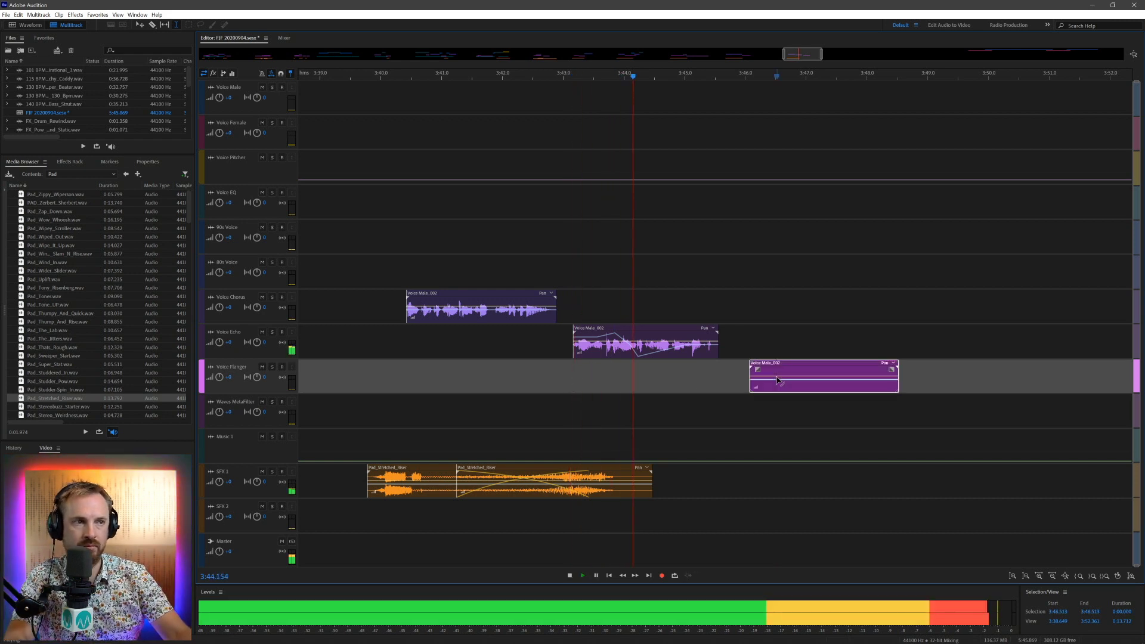
key("Delete")
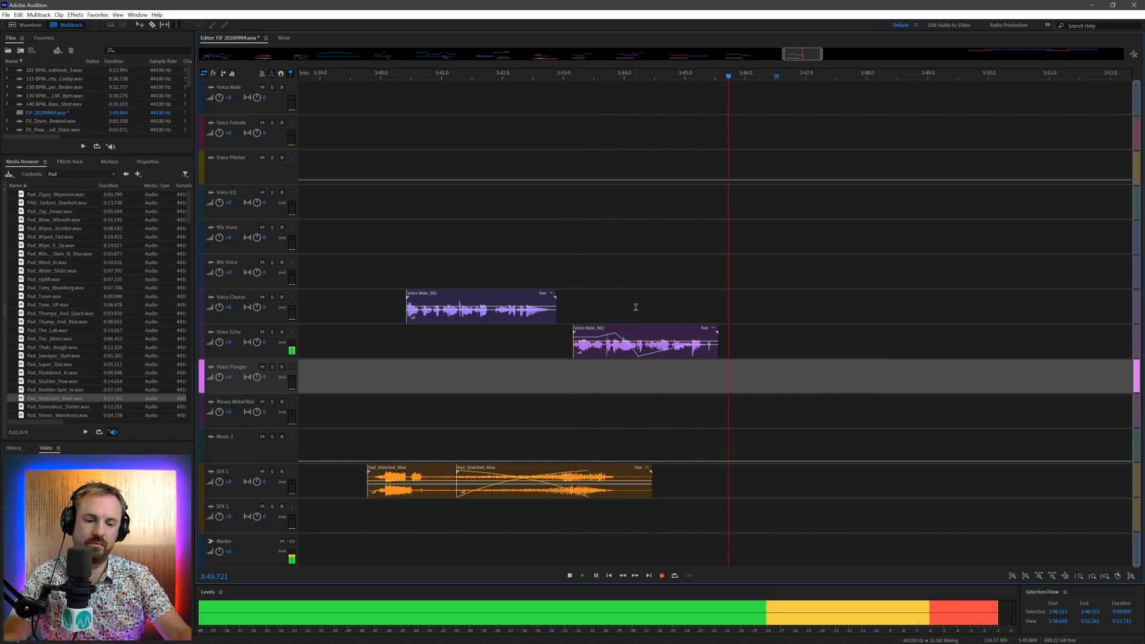
scroll(692, 334, "down", 4)
scroll(806, 335, "down", 8)
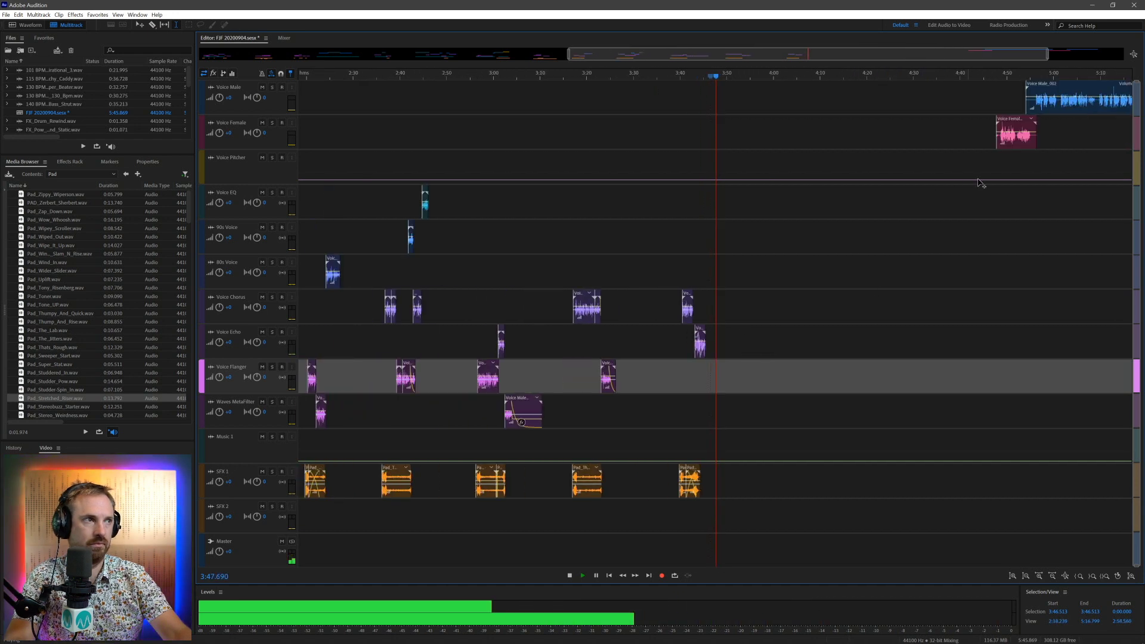
key("space")
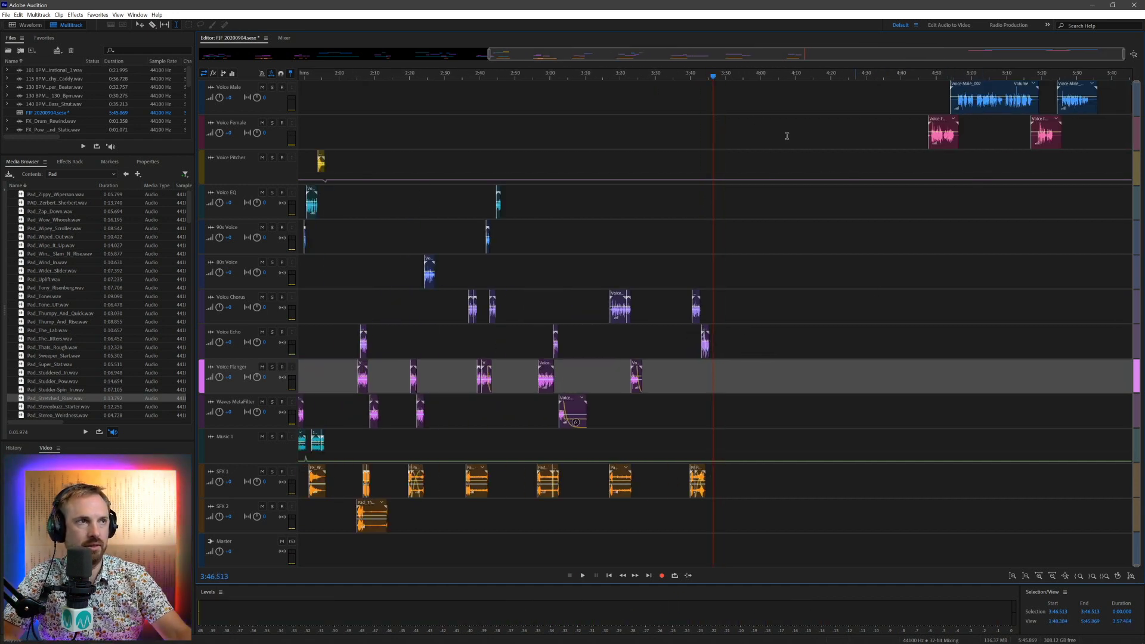
Step: Open the male Voice Echo clip in the waveform editor with the spectral frequency display and pick the Spot Healing Brush
scroll(715, 79, "up", 8)
scroll(715, 79, "up", 3)
double_click(594, 352)
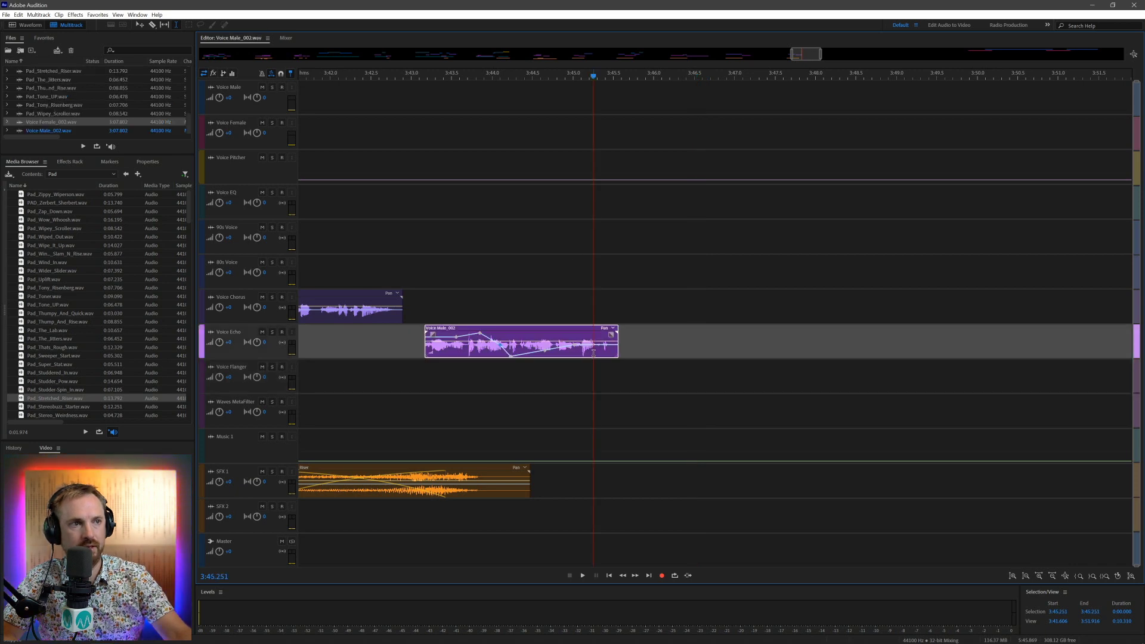
key("shift+d")
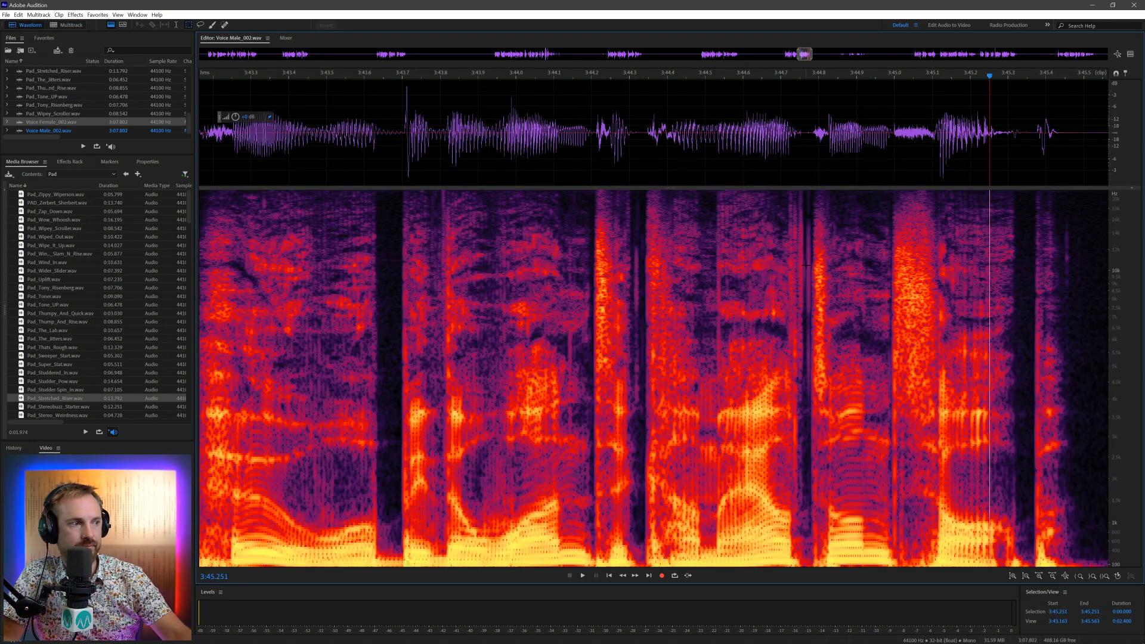
scroll(769, 269, "up", 1)
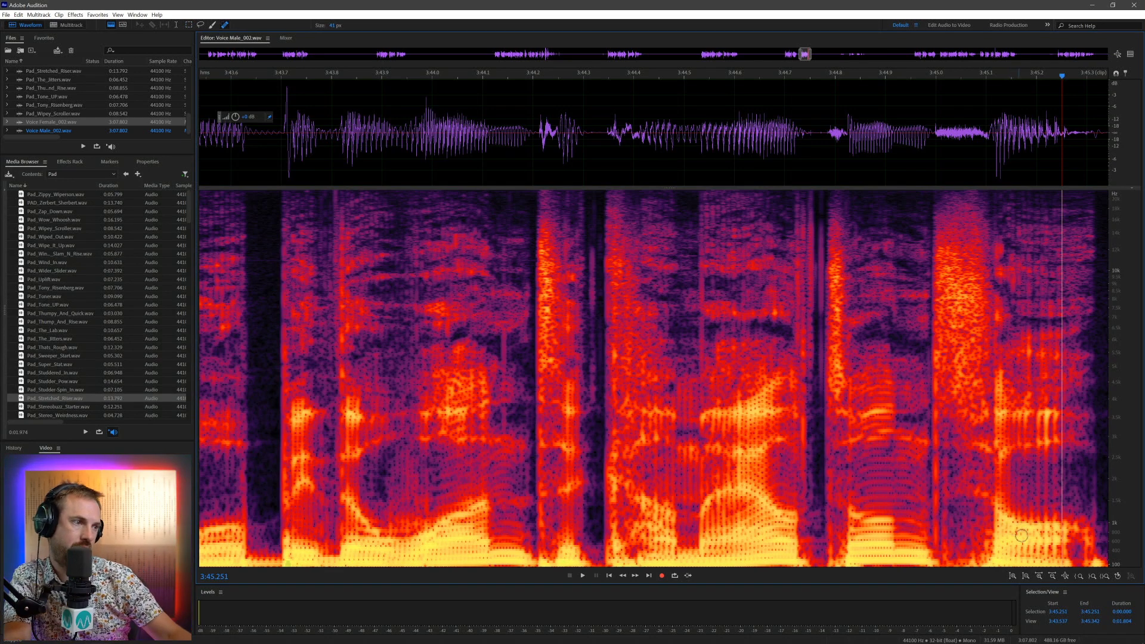
Step: Try to heal the low-frequency energy between about 3:45.1 and 3:45.3 with the Spot Healing Brush, and play the result
left_click_drag(1003, 517, 1088, 561)
key("space")
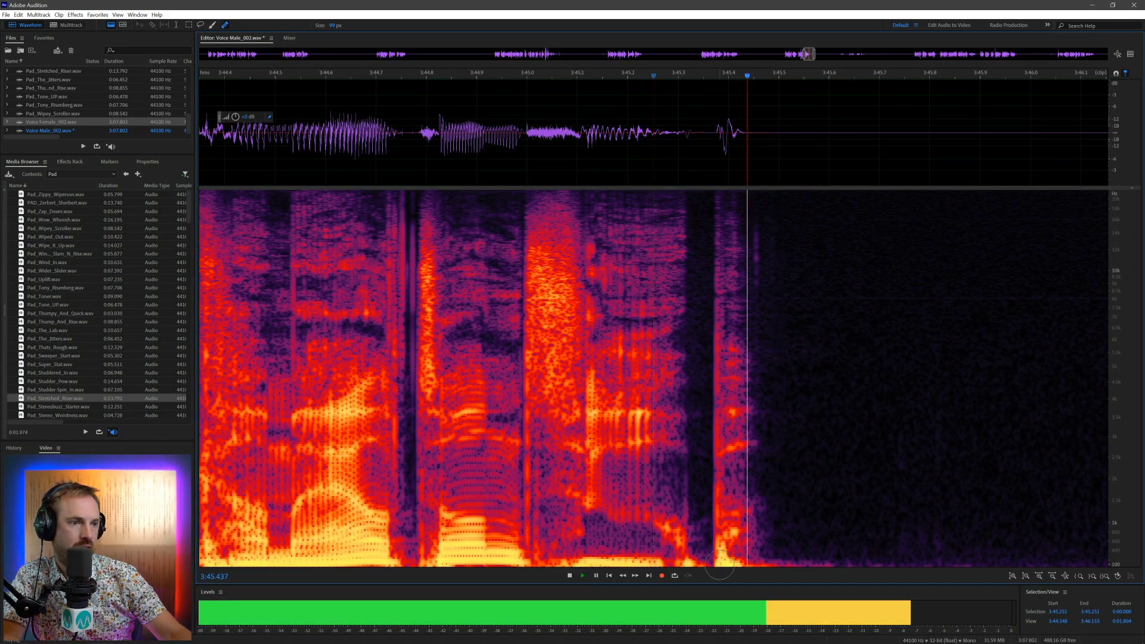
key("space")
Step: Heal the low-frequency thump from 3:45.362 to 3:45.444 with the Spot Healing Brush and play from 3:45.054
left_click(724, 525)
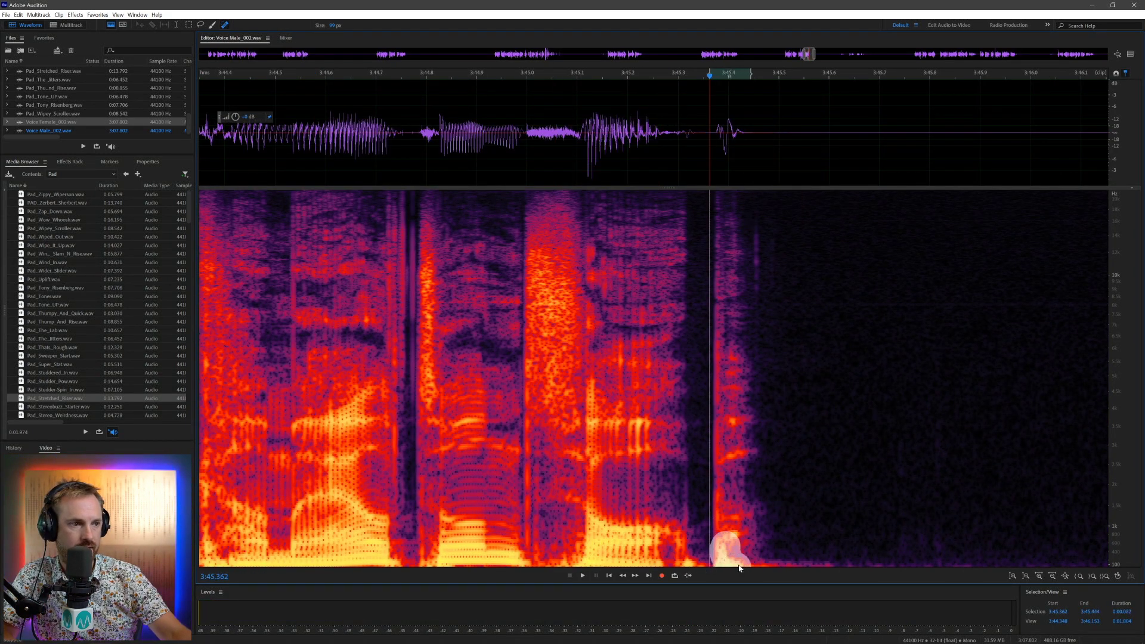
key("space")
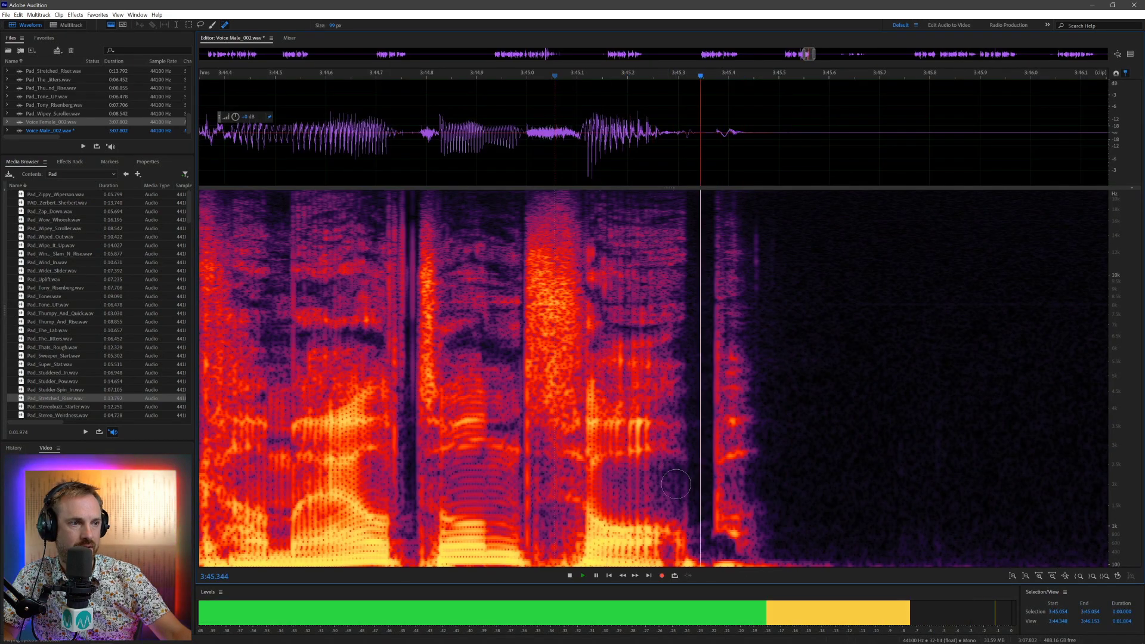
key("space")
left_click(727, 538)
left_click(555, 73)
key("space")
key("space")
Step: Return to the multitrack session and check the healed Voice Echo clip by playing from 3:42.916
left_click(81, 27)
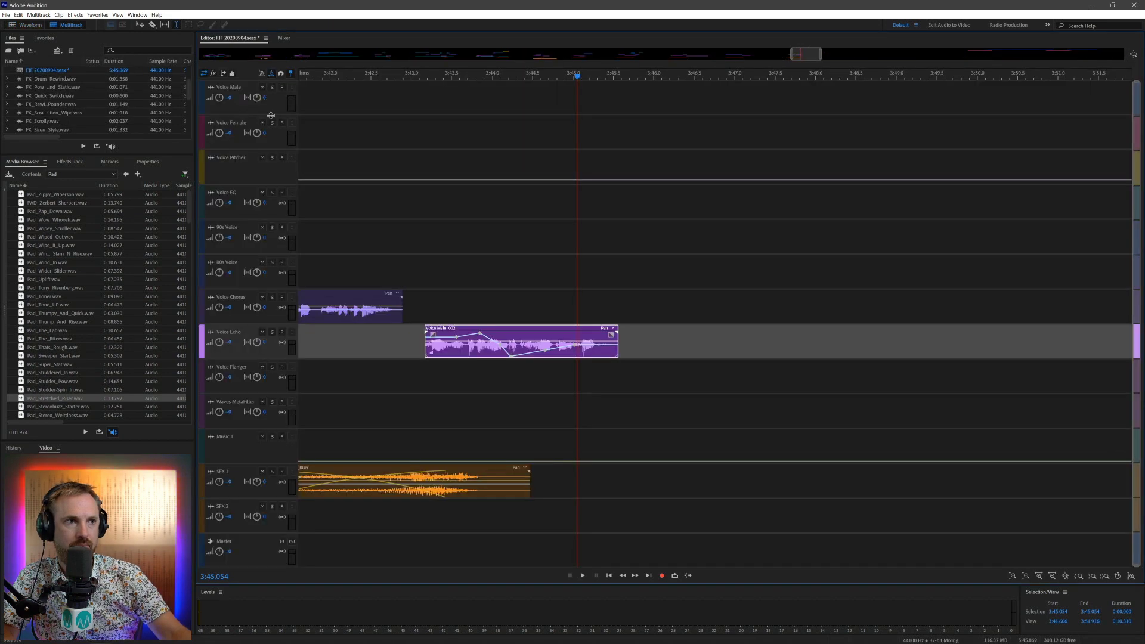
left_click(404, 168)
key("space")
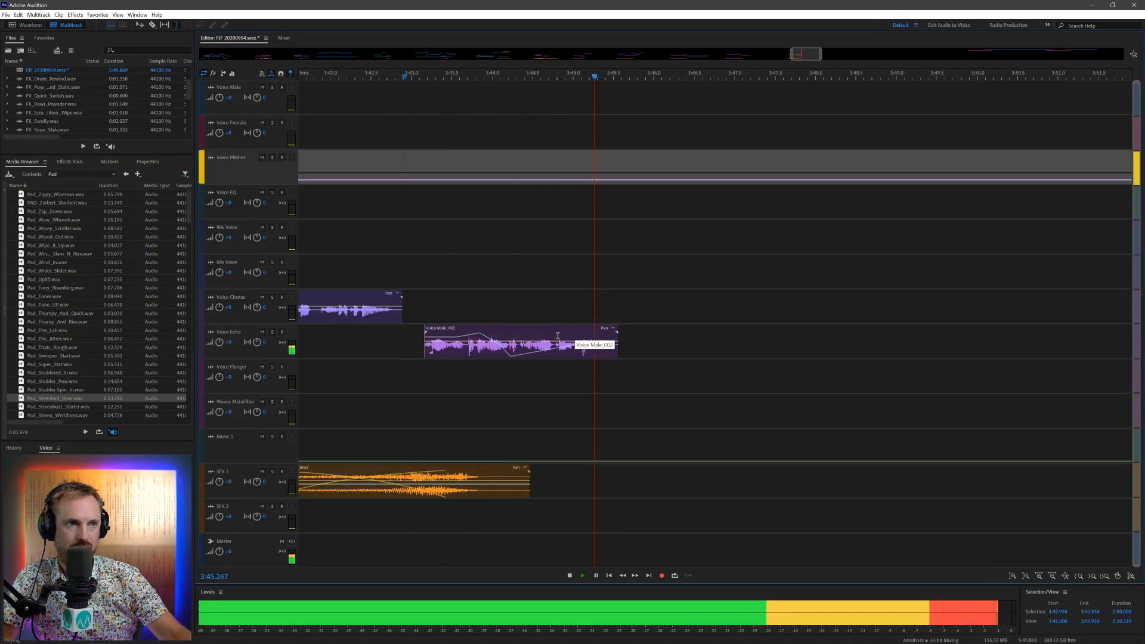
double_click(551, 334)
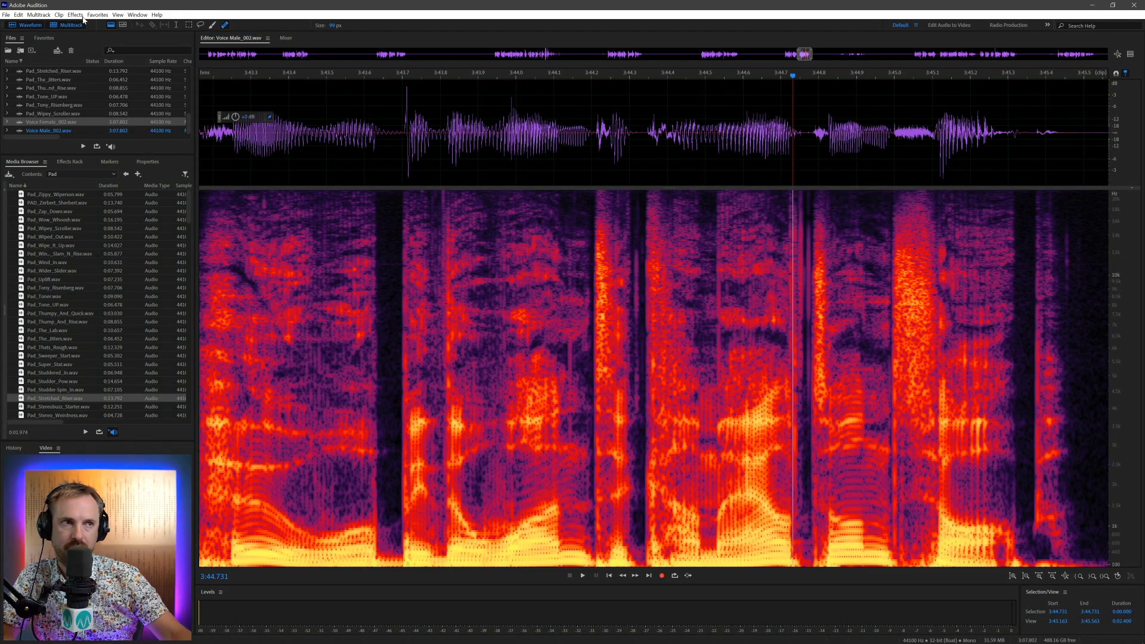
left_click(69, 25)
Step: Move the first remaining Voice Female clip to the Waves MetaFilter track at about 4:01 and play from 4:01.850
key("backslash")
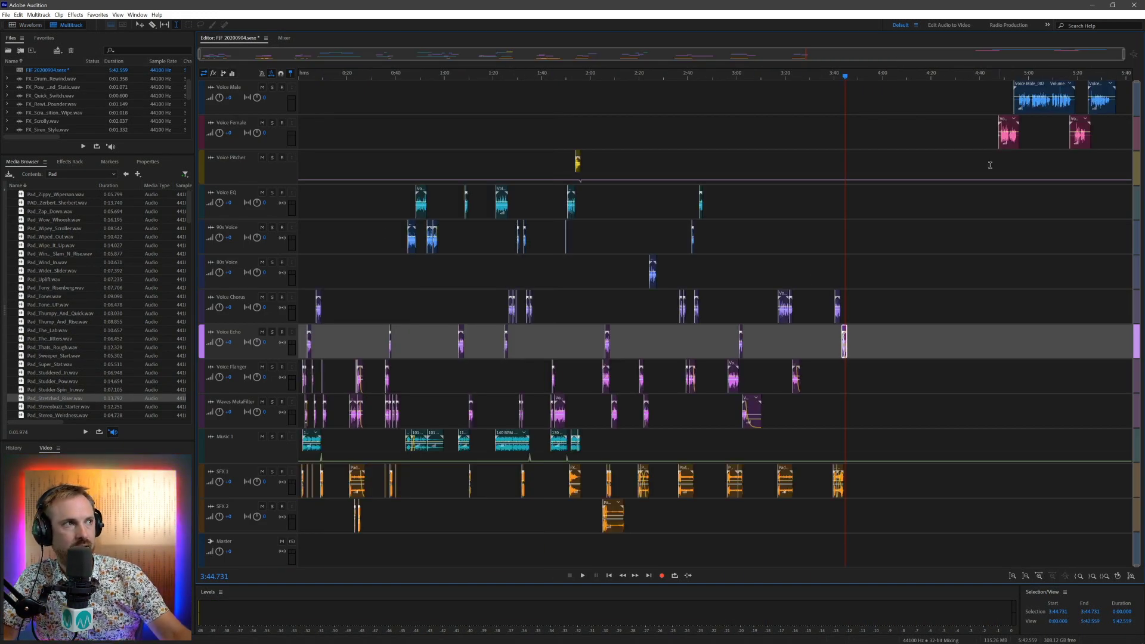
left_click_drag(975, 134, 894, 425)
left_click(886, 369)
key("space")
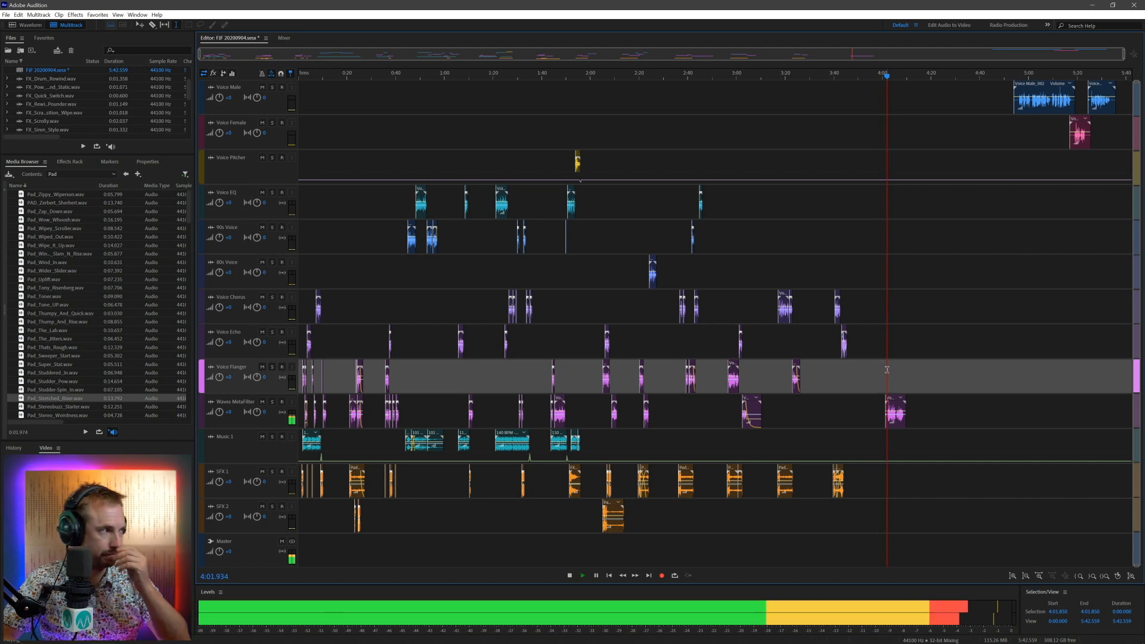
Step: Place Pad_Thats_Rough.wav on the SFX 1 track at about 4:01 under the Voice Female clip and play from 4:00.778
left_click(92, 345)
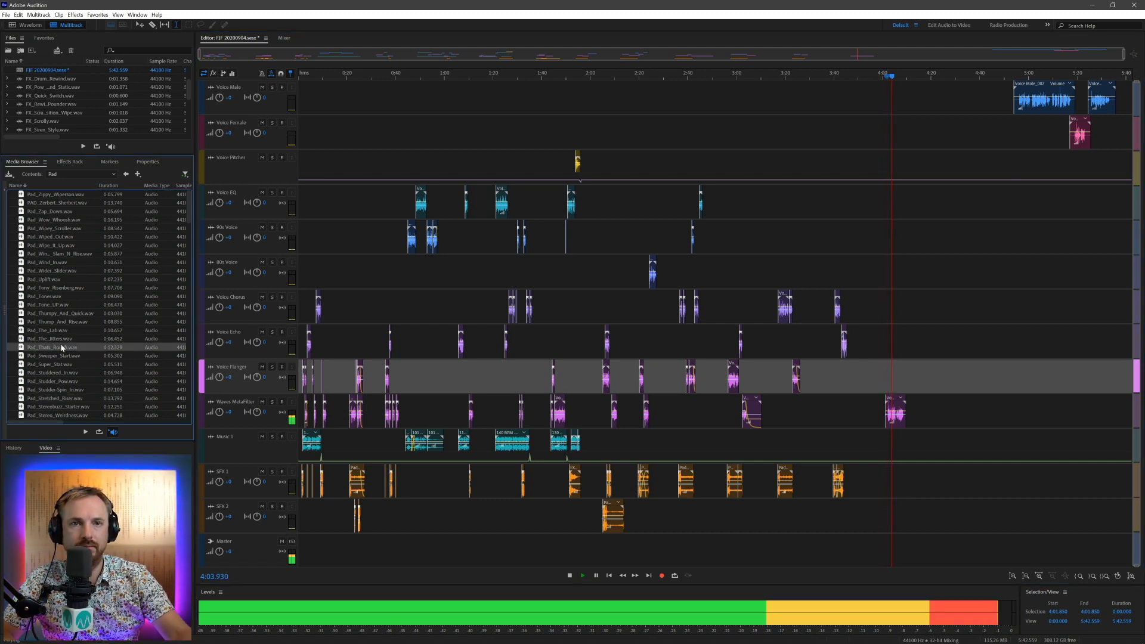
left_click_drag(62, 346, 884, 488)
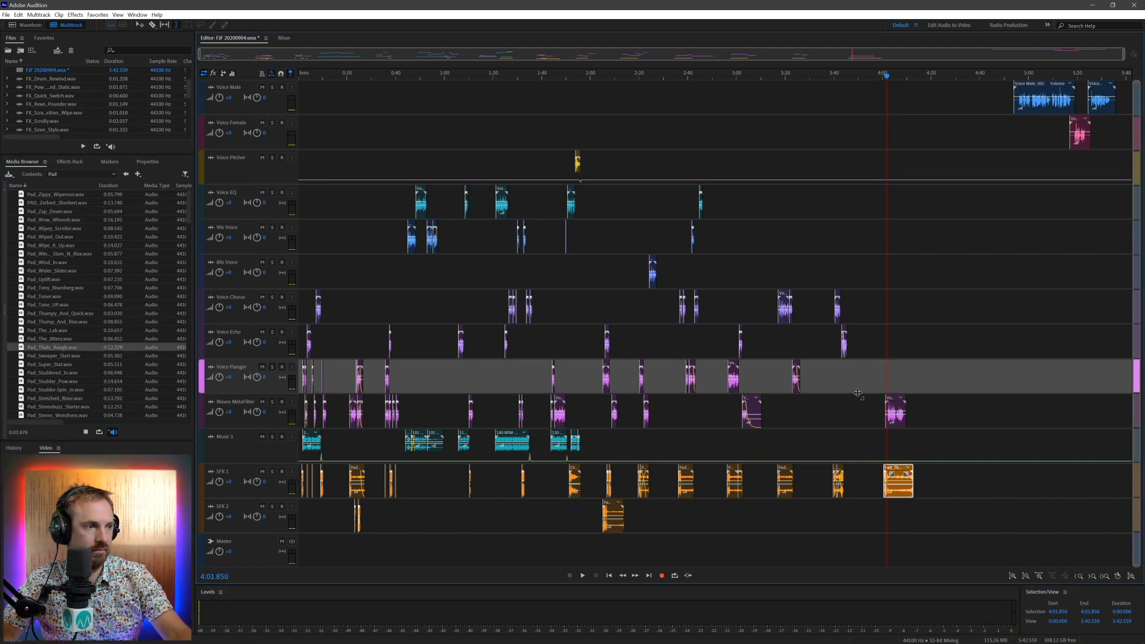
scroll(892, 79, "up", 10)
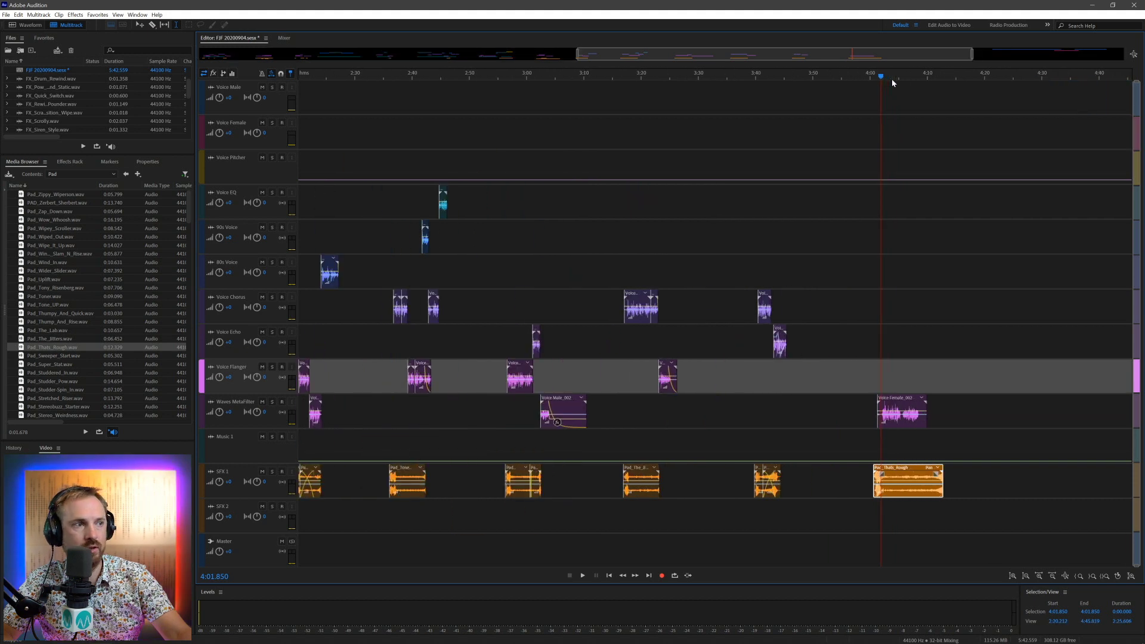
left_click_drag(674, 471, 682, 472)
left_click(656, 538)
key("space")
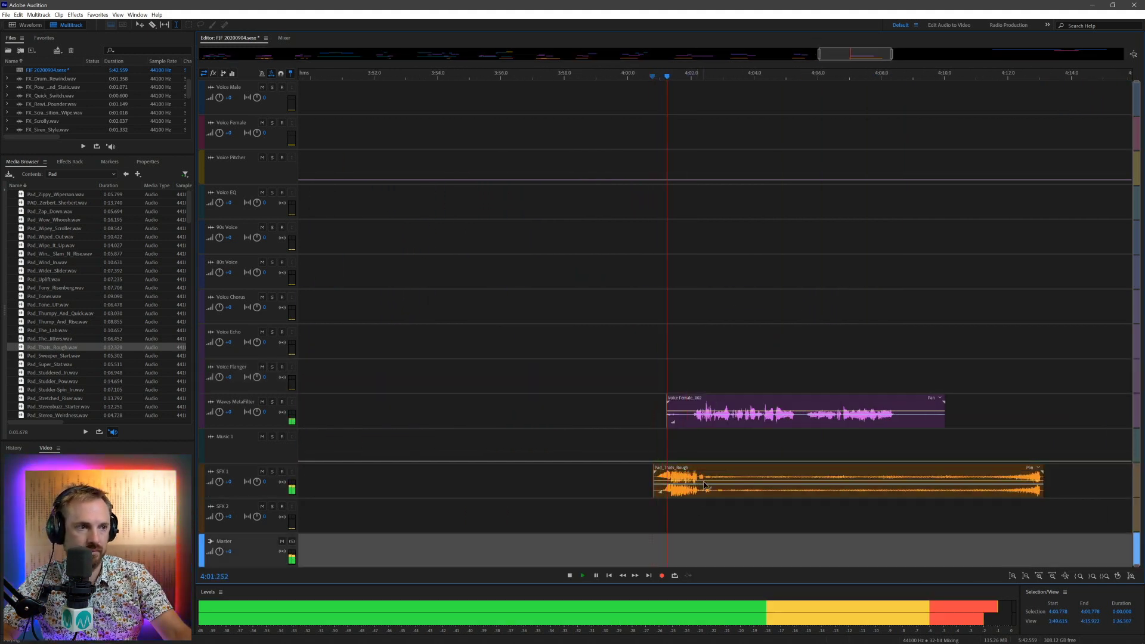
Step: Remove the silent lead-in of the Voice Female clip up to about 4:02 and nudge the Pad_Thats_Rough clip slightly later
left_click_drag(693, 421, 650, 421)
key("Delete")
left_click(671, 444)
left_click_drag(695, 473, 700, 473)
Step: Split off the first Voice Female phrase onto 90s Voice, move the rest to Voice Chorus at about 4:05, and play from 4:01.738
left_click_drag(799, 420, 723, 252)
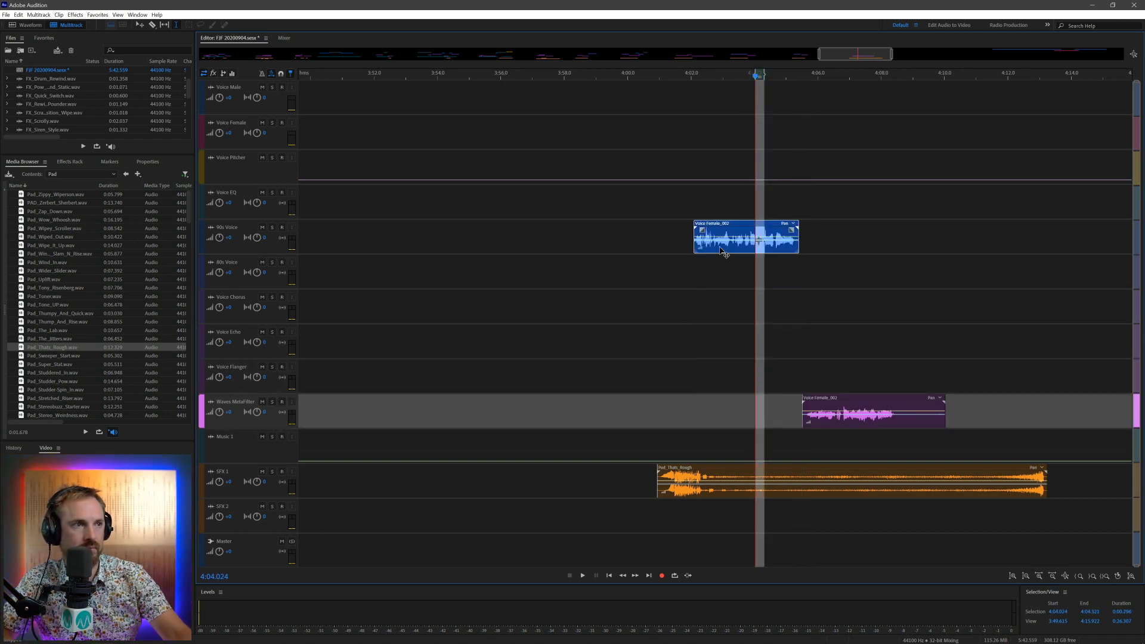
left_click(681, 298)
key("space")
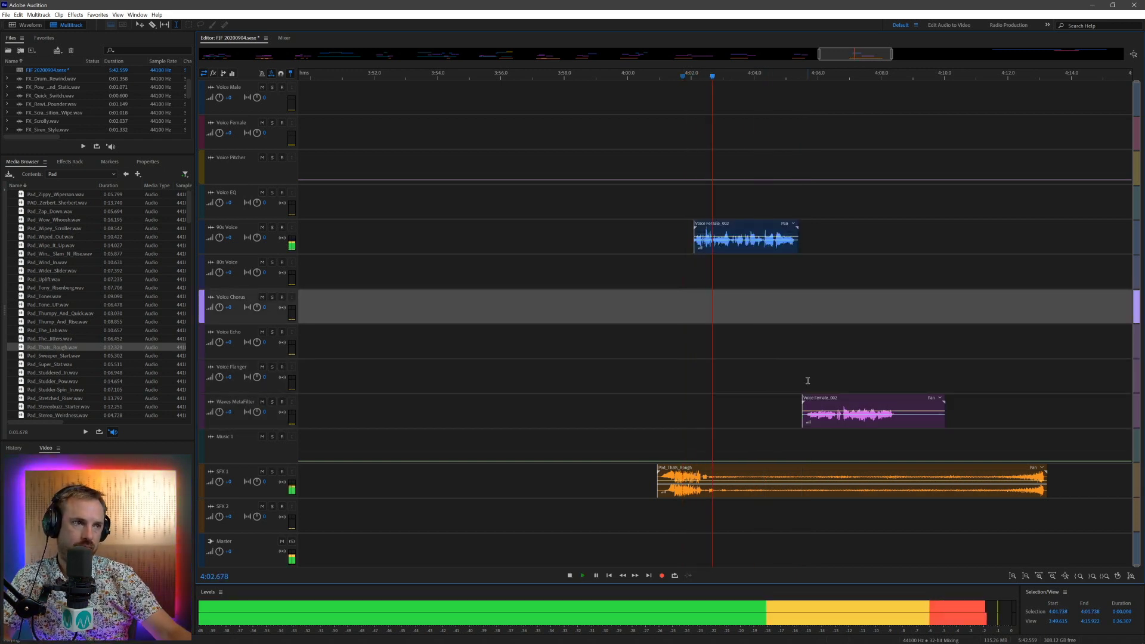
left_click_drag(816, 401, 816, 312)
key("space")
key("space")
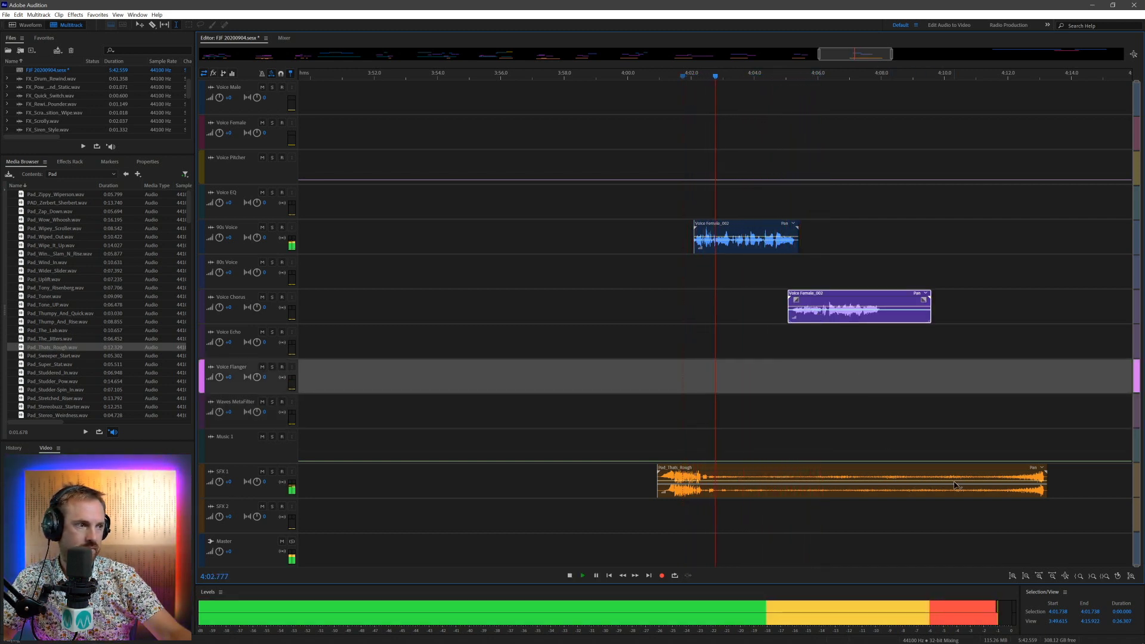
Step: Cut the middle out of the Pad_Thats_Rough clip from 4:05.873 to about 4:10.4
left_click_drag(957, 475, 814, 477)
key("space")
key("Delete")
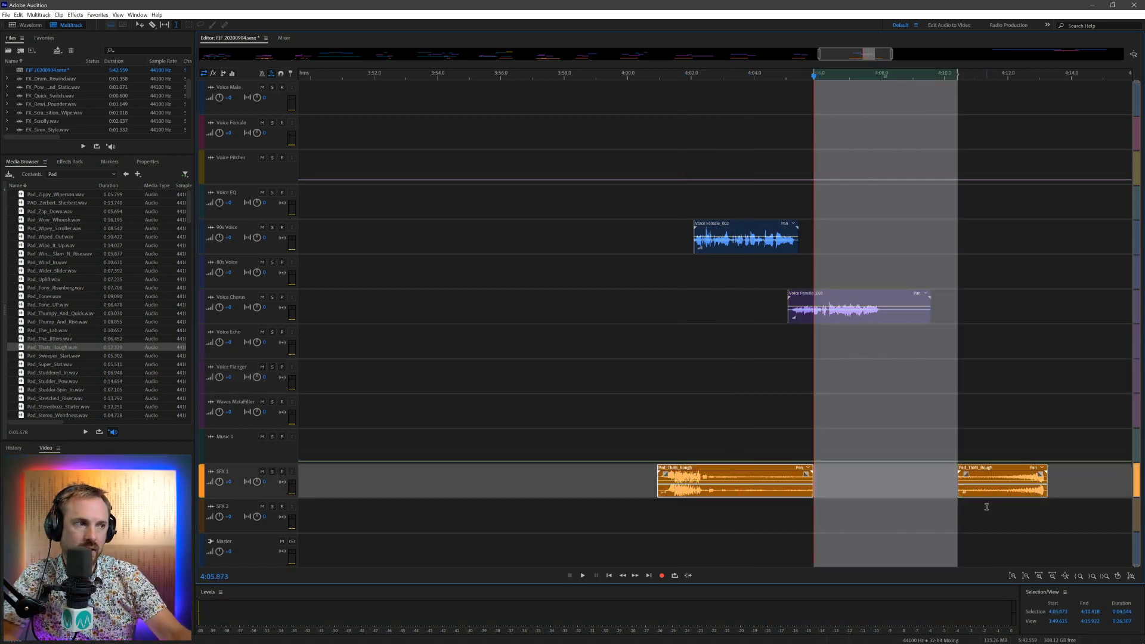
left_click_drag(1001, 471, 817, 471)
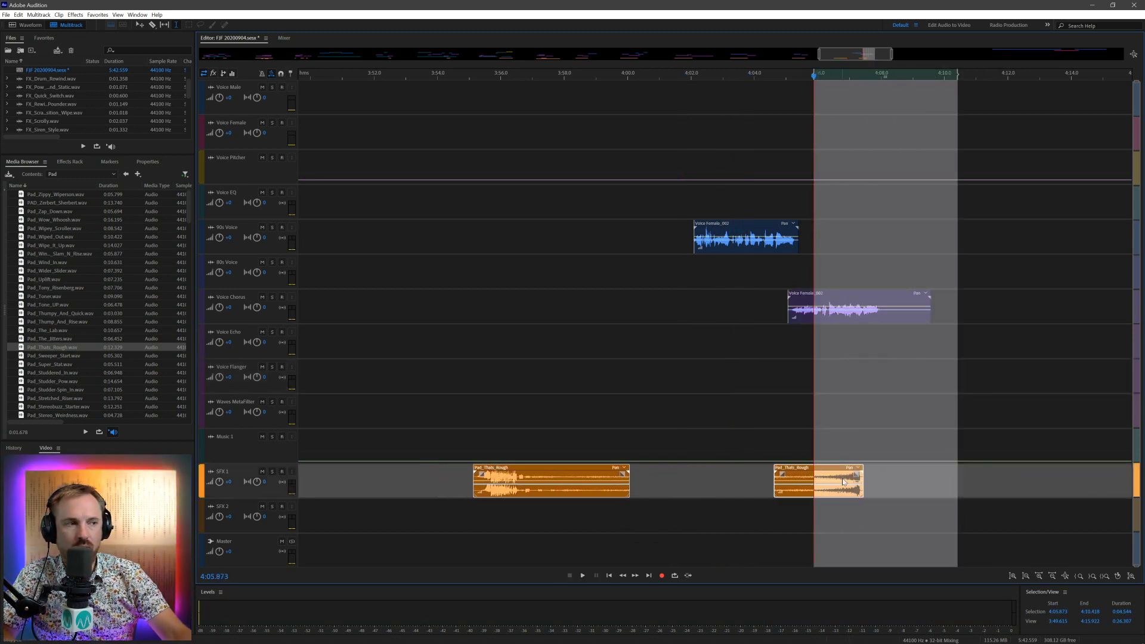
key("ctrl+z")
left_click(894, 465)
left_click_drag(1008, 471, 882, 471)
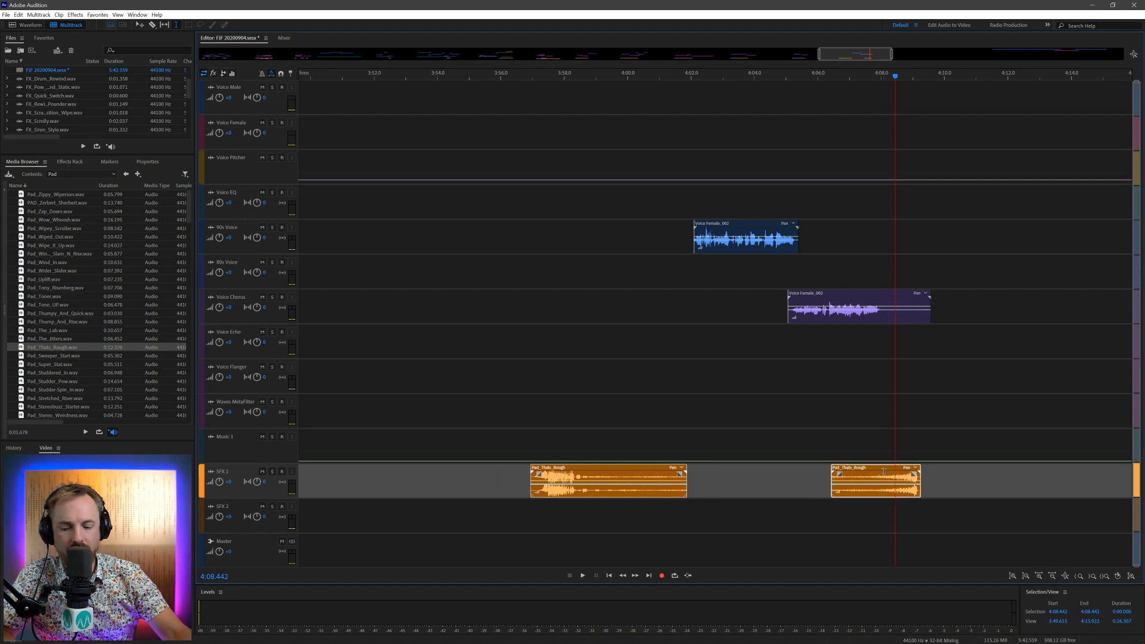
key("ctrl+z")
Step: Move only the Pad_Thats_Rough tail to about 4:03.2 so it crossfades with the first piece, and play from just before the join's end
left_click(925, 482)
left_click_drag(977, 463, 753, 481)
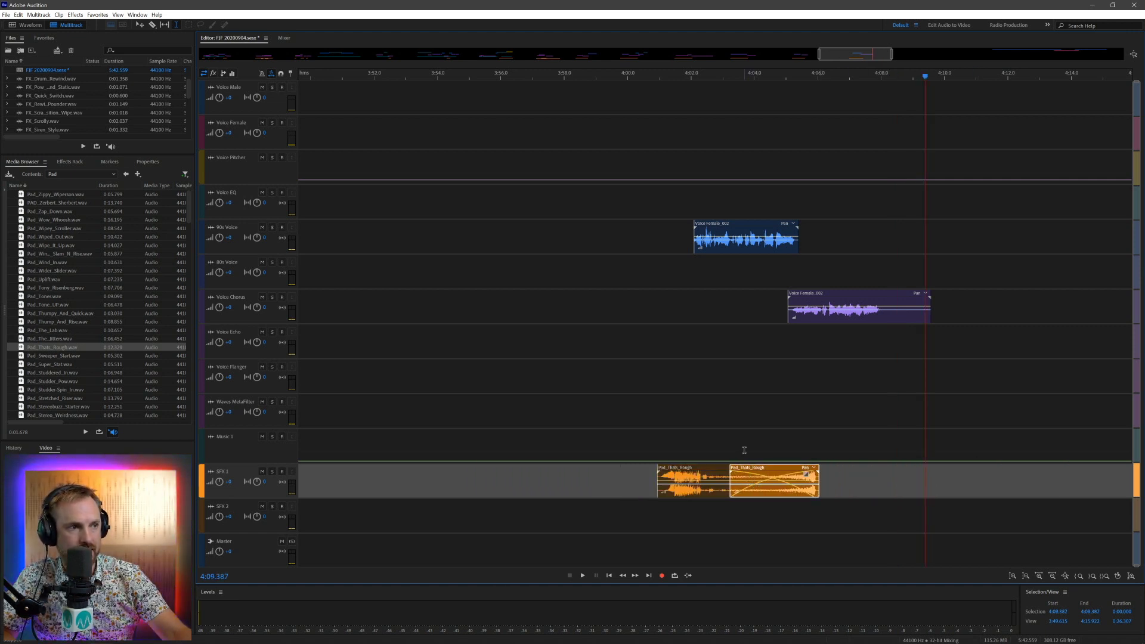
left_click(759, 446)
key("space")
key("space")
left_click(773, 444)
key("space")
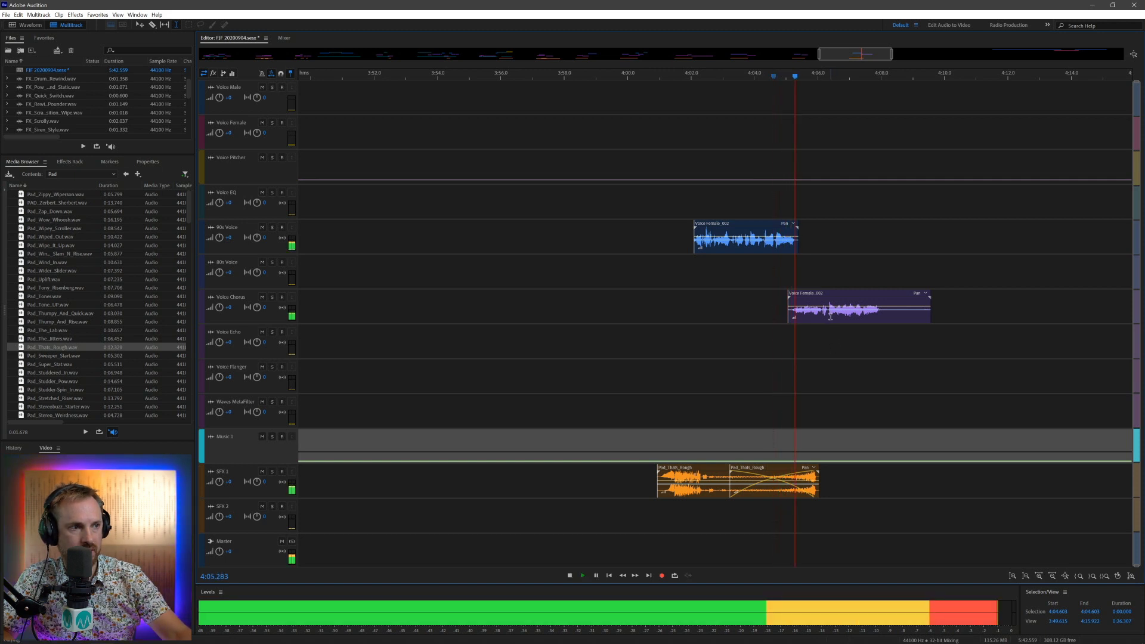
key("space")
Step: Nudge the Pad_Thats_Rough tail so it ends at about 4:06.3 and play from 4:05.859
left_click_drag(809, 476, 820, 471)
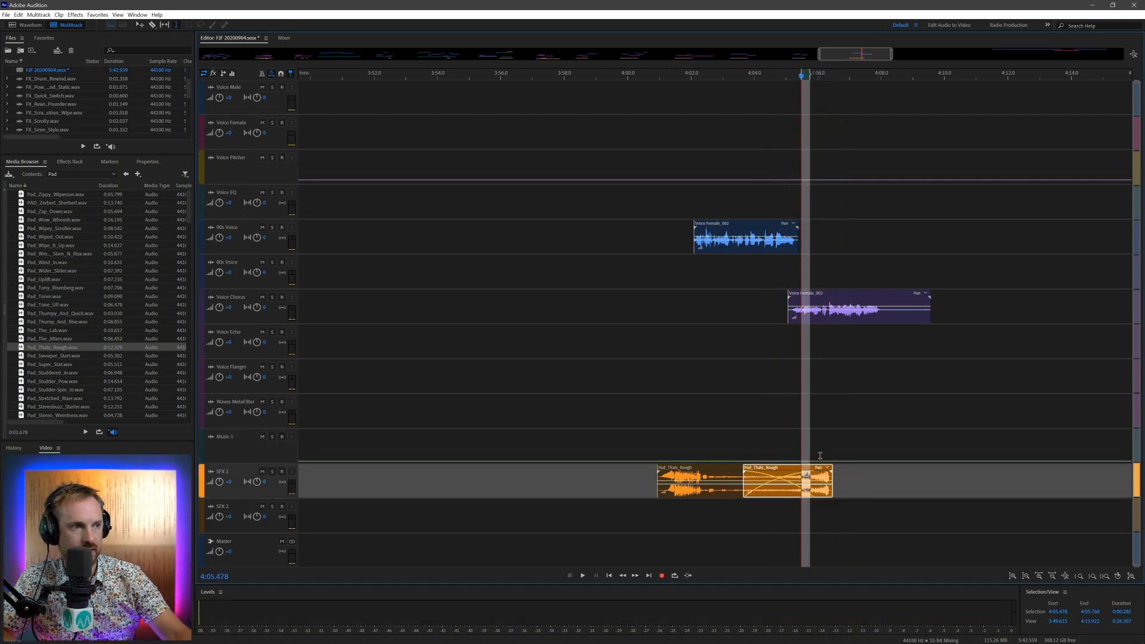
left_click(816, 447)
key("space")
key("space")
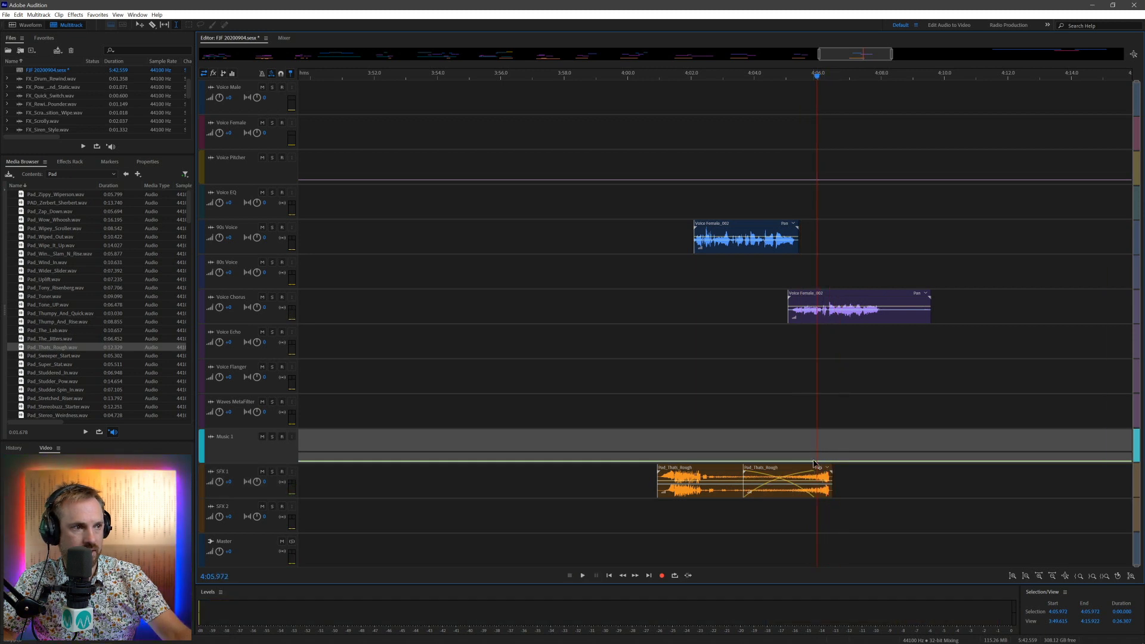
left_click(822, 474)
left_click(814, 426)
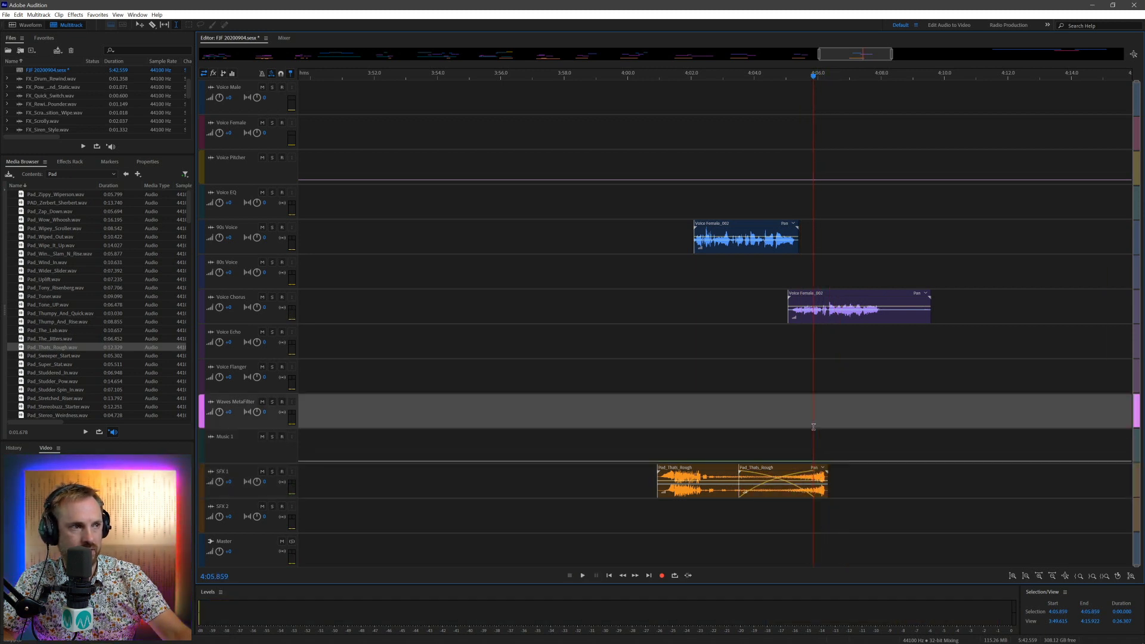
key("space")
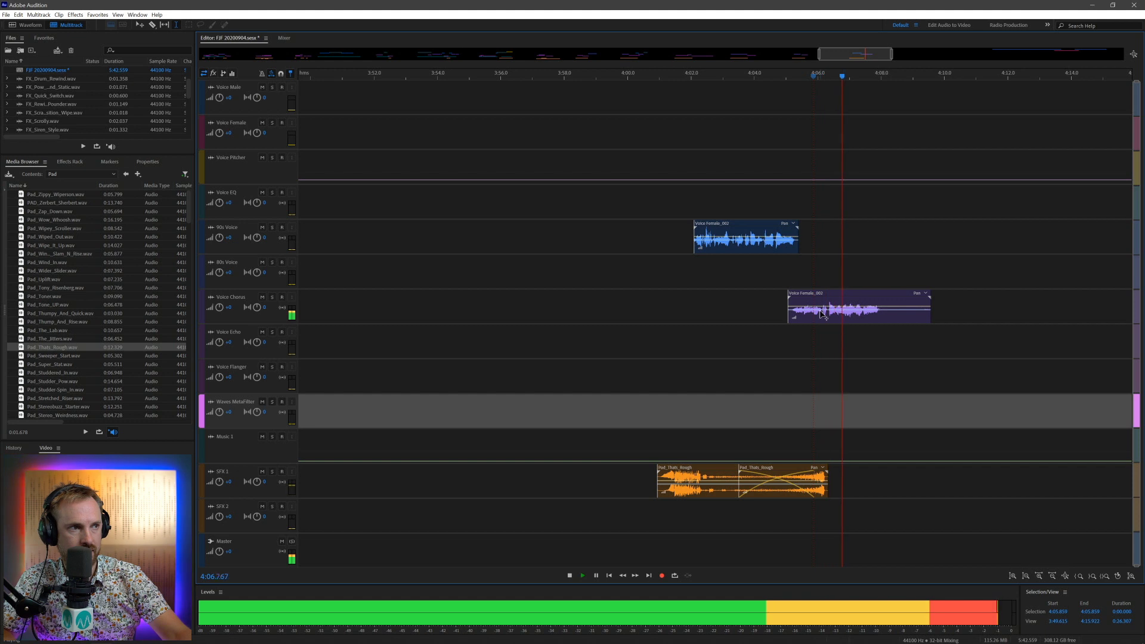
key("space")
Step: Split the Voice Chorus clip at 4:06.297, move the second piece to the Voice EQ track, and play from 4:04.843
left_click(829, 316)
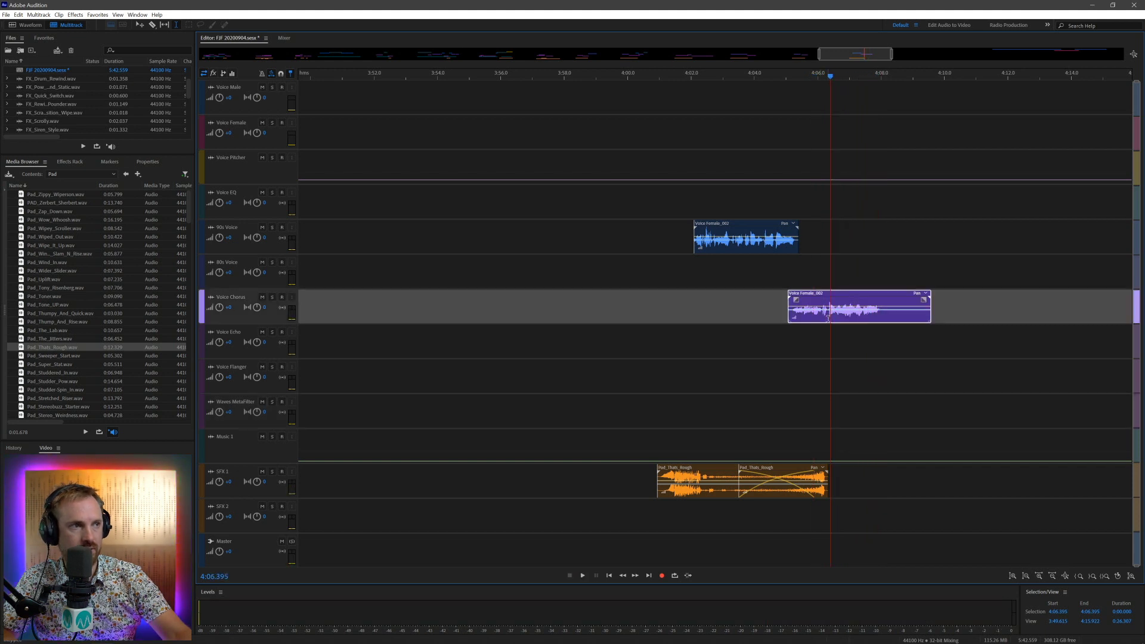
key("ctrl+k")
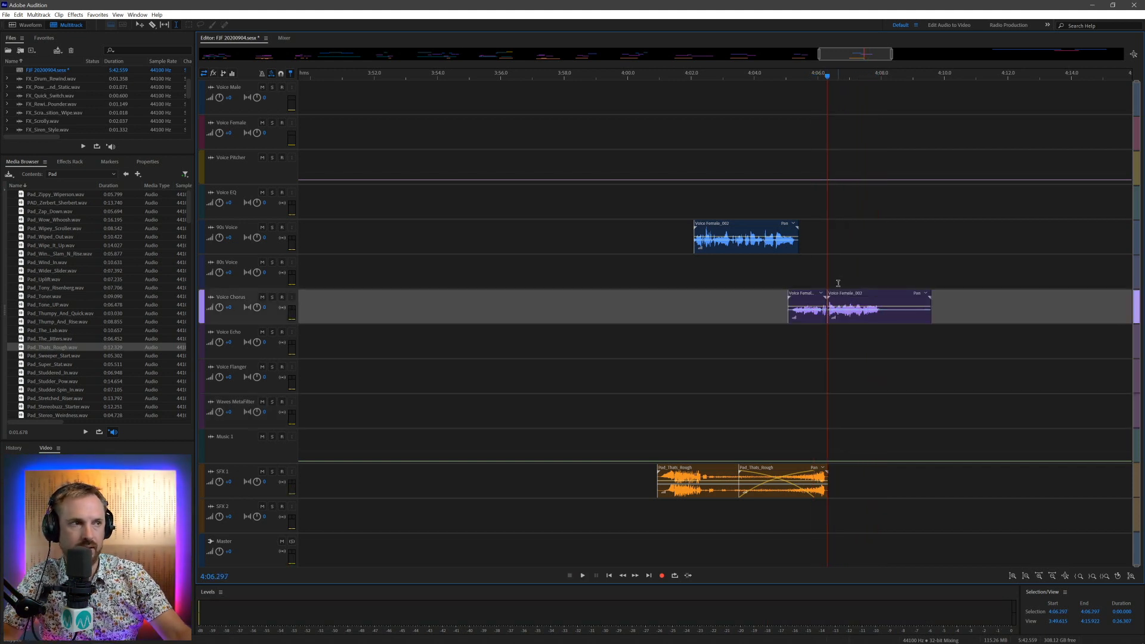
left_click_drag(847, 296, 847, 191)
left_click(781, 200)
key("space")
key("backslash")
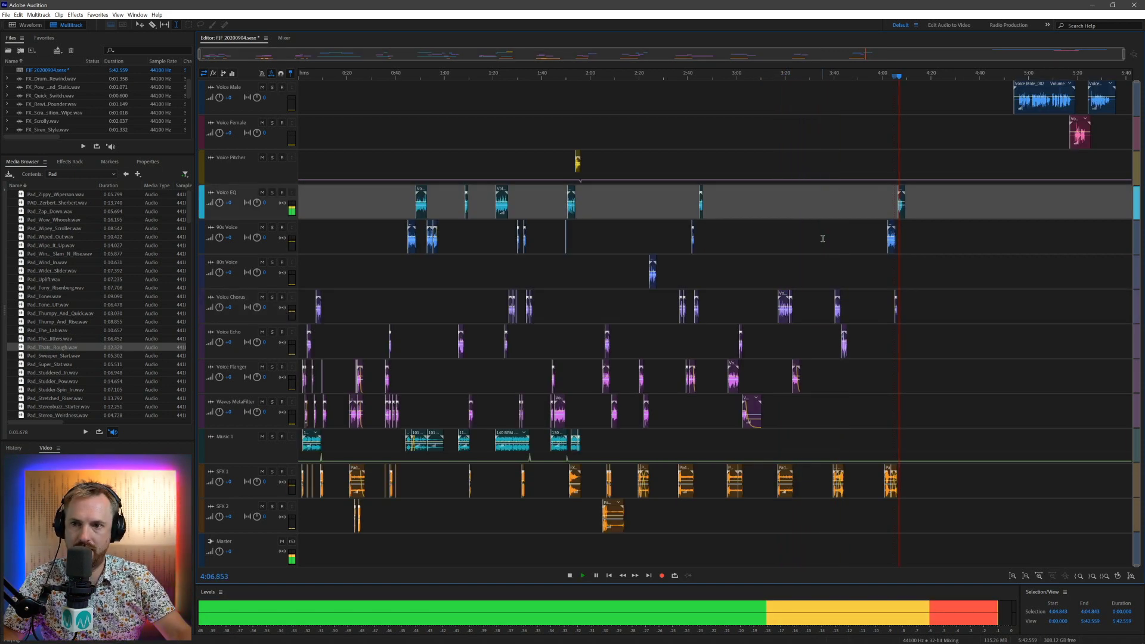
key("space")
Step: Move the first remaining Voice Male clip to the Voice Echo track at about 4:19 and play through its phrases
left_click_drag(1032, 113, 947, 352)
left_click(929, 306)
key("space")
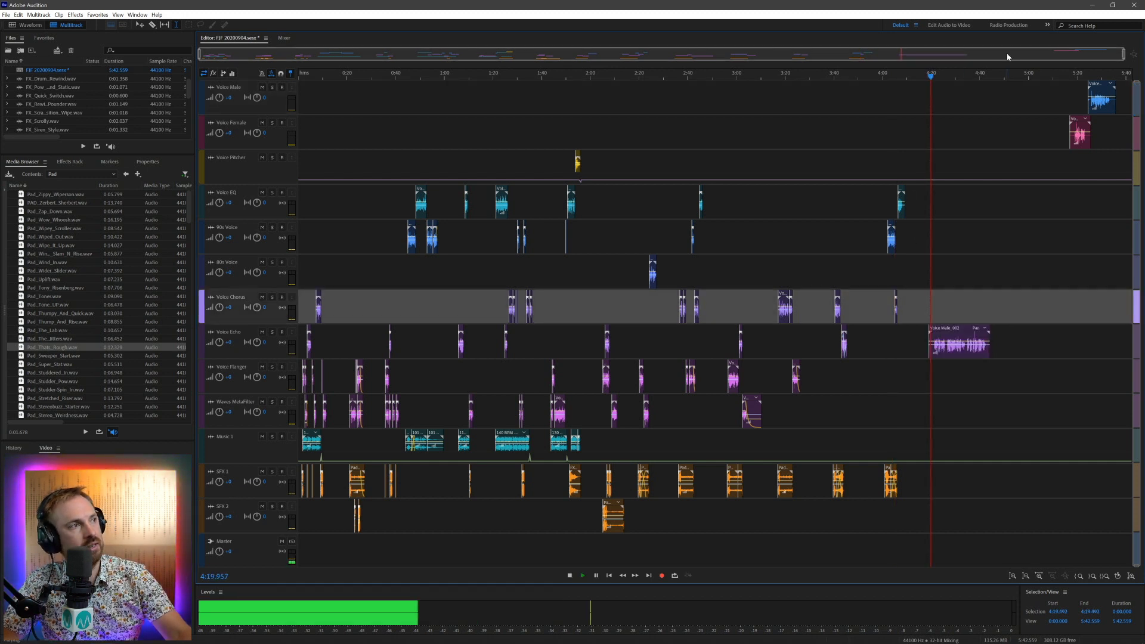
scroll(1018, 77, "up", 5)
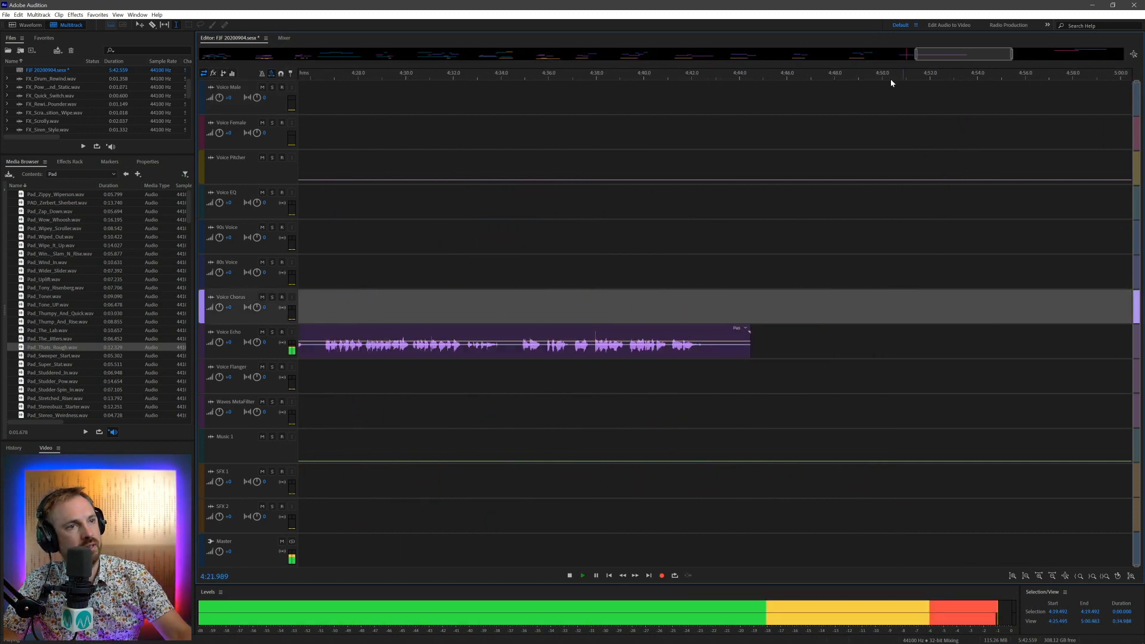
left_click_drag(597, 127, 660, 155)
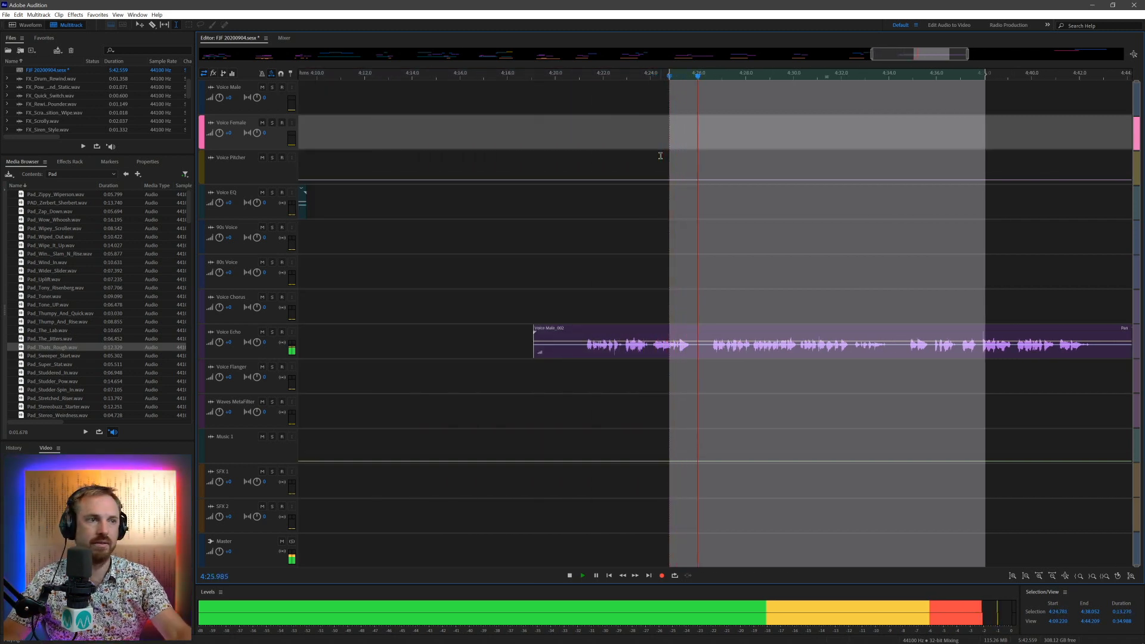
Step: Delete the pauses at about 4:26 and 4:34.5 in the Voice Male clip to separate its three phrases
left_click(696, 352)
left_click_drag(696, 352, 704, 352)
key("Delete")
left_click_drag(894, 350, 907, 352)
key("Delete")
left_click(901, 348)
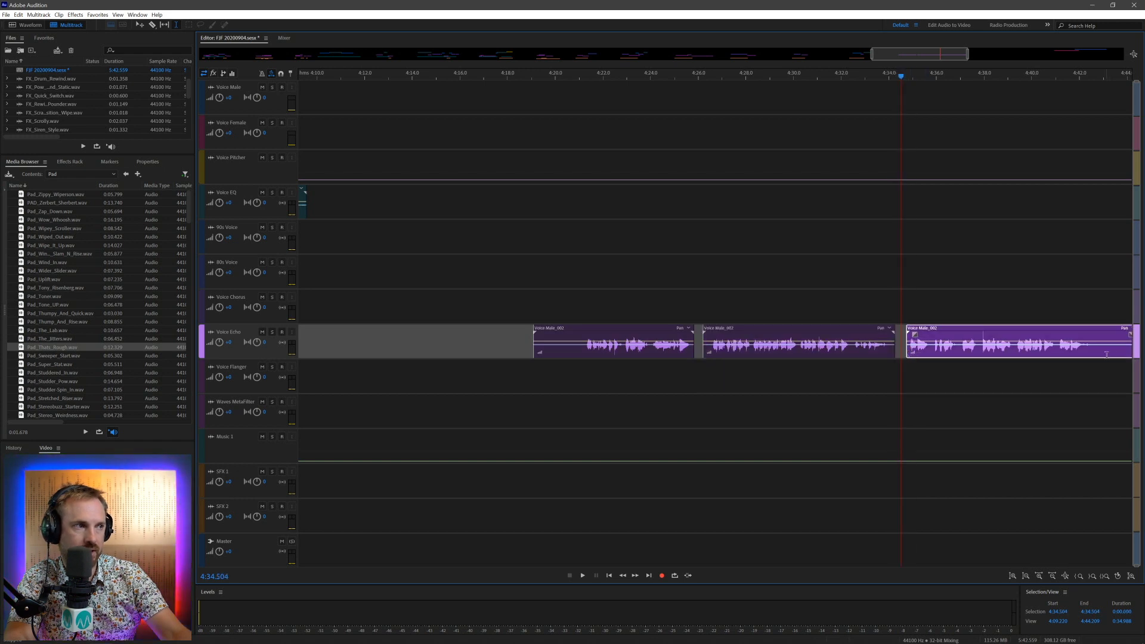
Step: Trim the silent lead-in from the first Voice Male phrase on Voice Echo and move the phrase to about 4:15
left_click_drag(1090, 356, 664, 336)
left_click(556, 367)
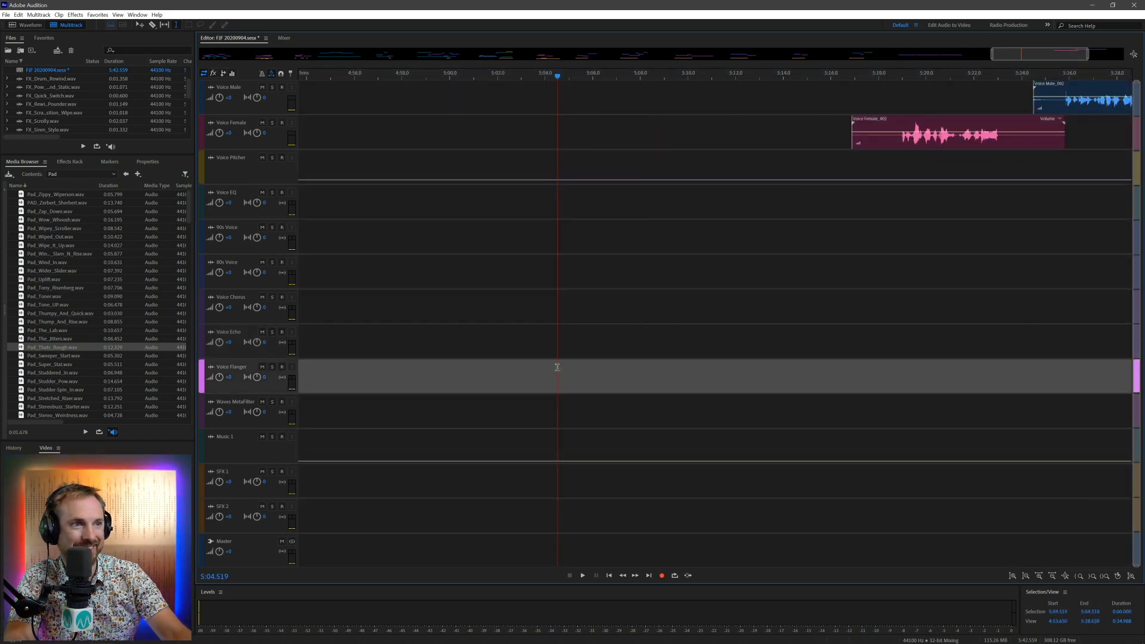
left_click_drag(418, 346, 657, 343)
left_click_drag(728, 353, 639, 349)
key("Delete")
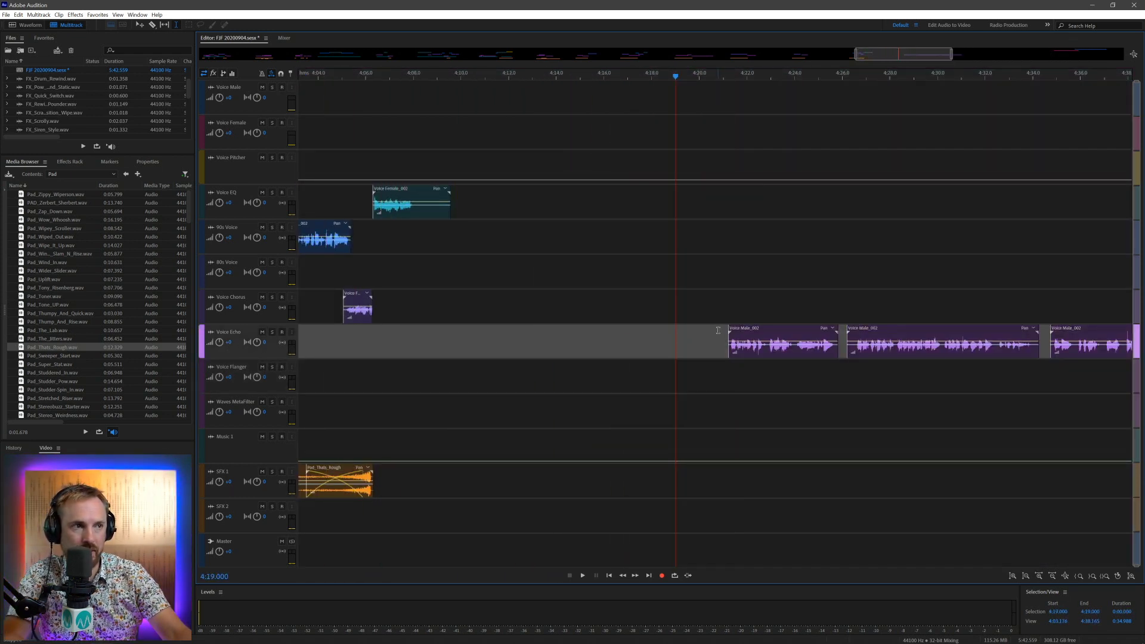
left_click(733, 333)
left_click_drag(738, 325, 619, 353)
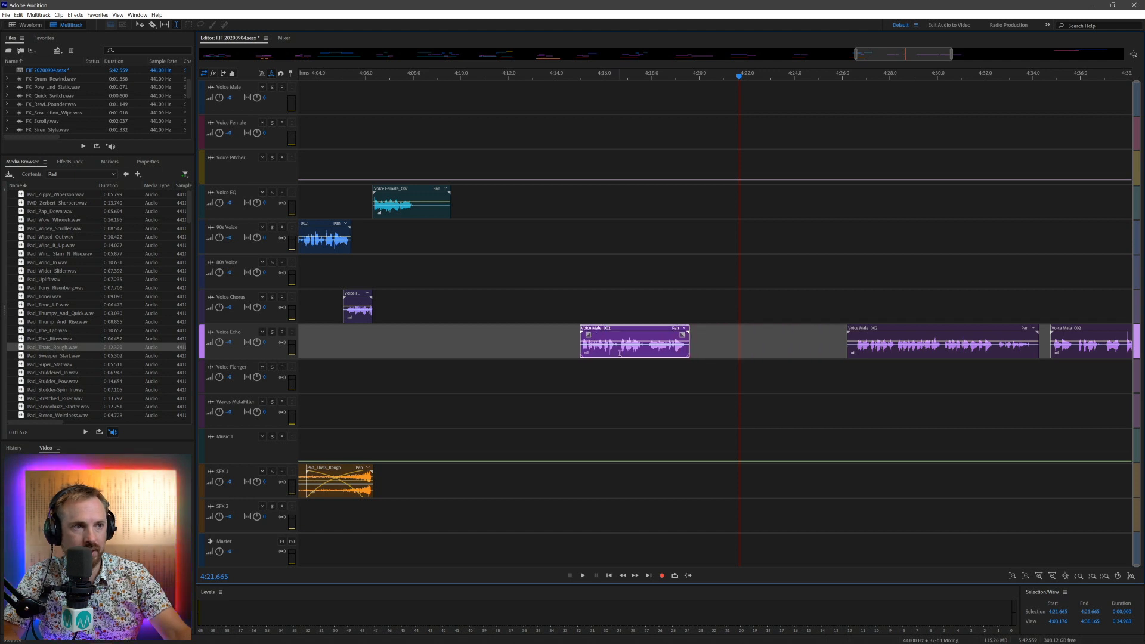
Step: Split the phrase at about 4:16.7 and 4:17.7, moving the middle piece to 80s Voice and the last to Waves MetaFilter
key("ctrl+k")
left_click(649, 351)
left_click(643, 351)
key("ctrl+k")
left_click_drag(626, 355, 625, 286)
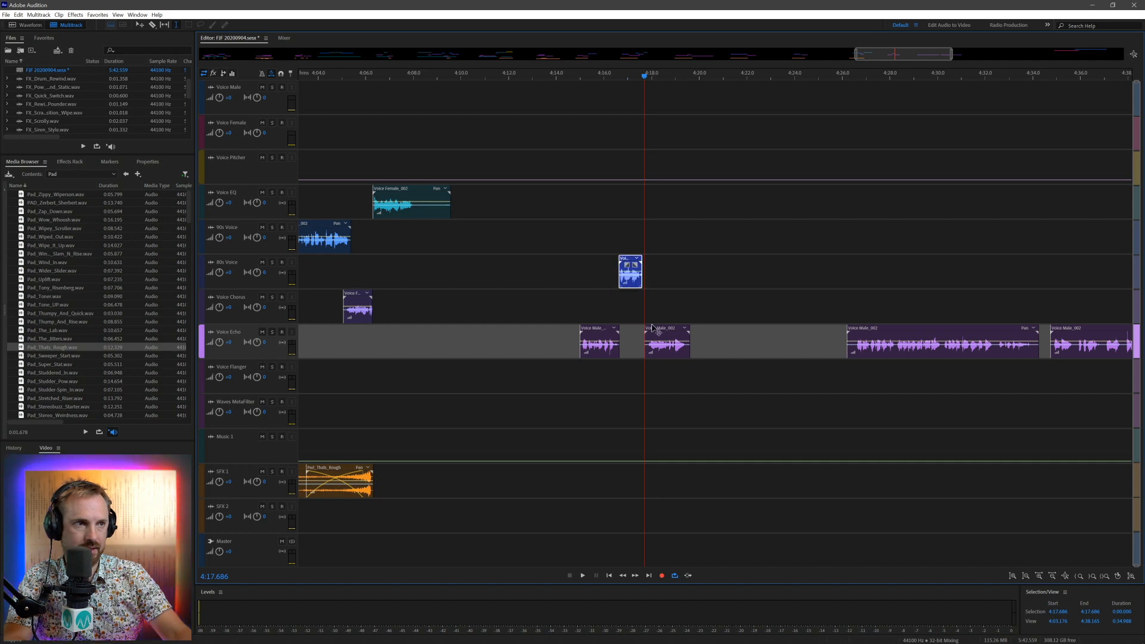
left_click_drag(652, 326, 648, 362)
Step: Place Pad_Studder-Spin_In.wav on the SFX 1 track at about 4:15 under the voice pieces and play from 4:14.232
left_click(77, 388)
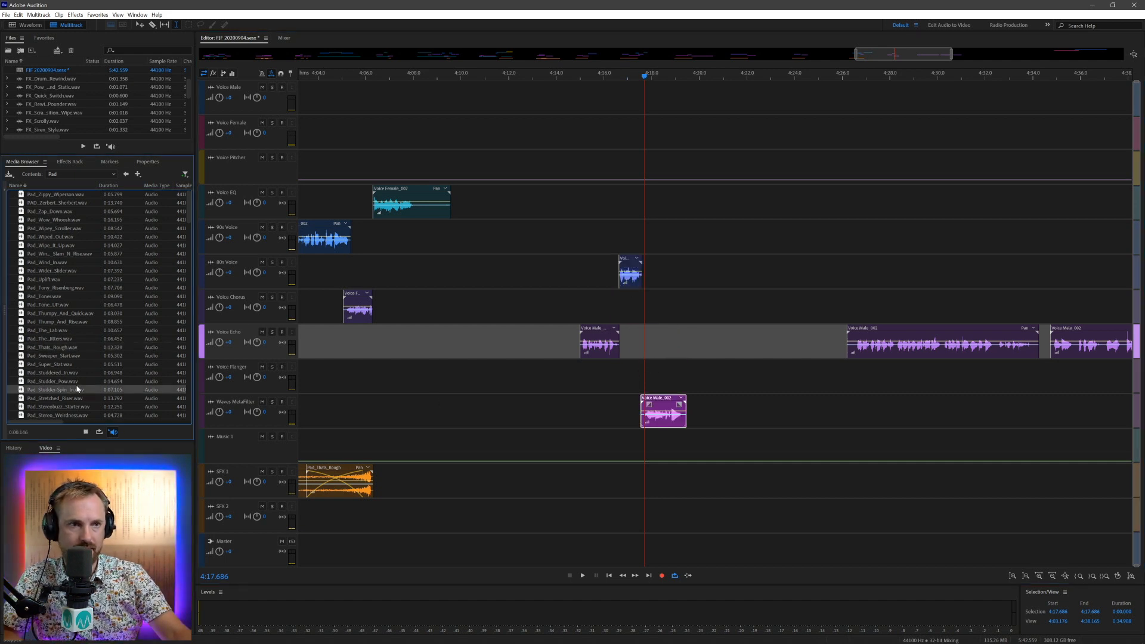
left_click_drag(62, 398, 576, 480)
left_click(561, 482)
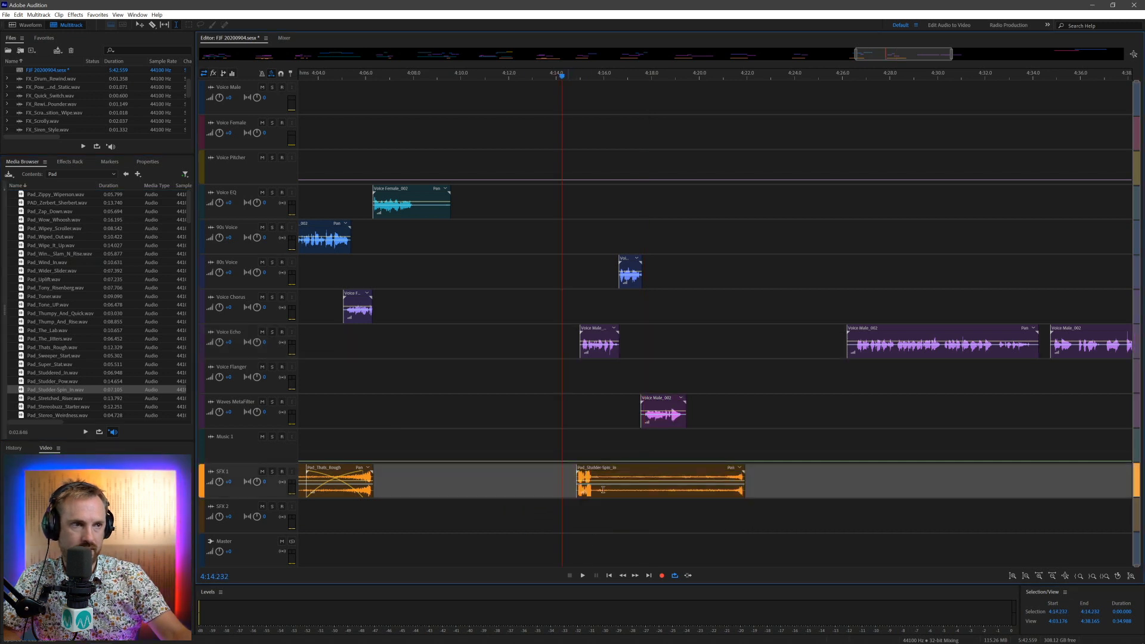
key("space")
Step: Cut the middle out of the Pad_Studder-Spin_In clip, overlap its tail to end at about 4:17.7, and play from 4:16.672
mouse_move(609, 477)
left_mouse_down()
mouse_move(598, 472)
mouse_move(686, 483)
mouse_move(667, 471)
mouse_move(609, 472)
left_mouse_up()
key("space")
key("Delete")
left_click(656, 484)
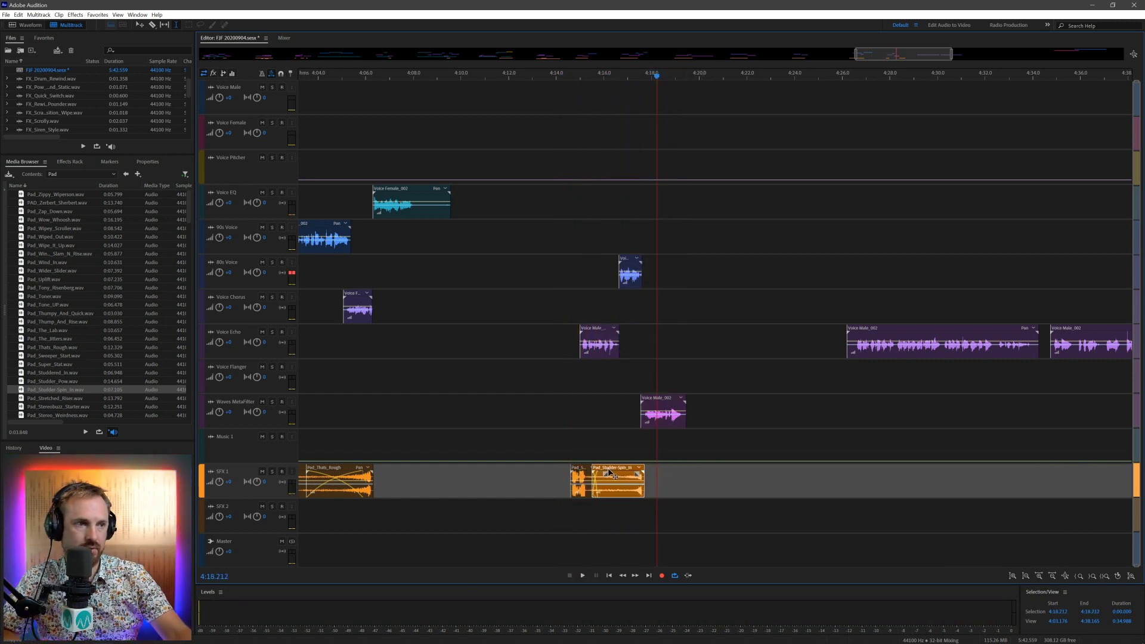
left_click(620, 504)
key("space")
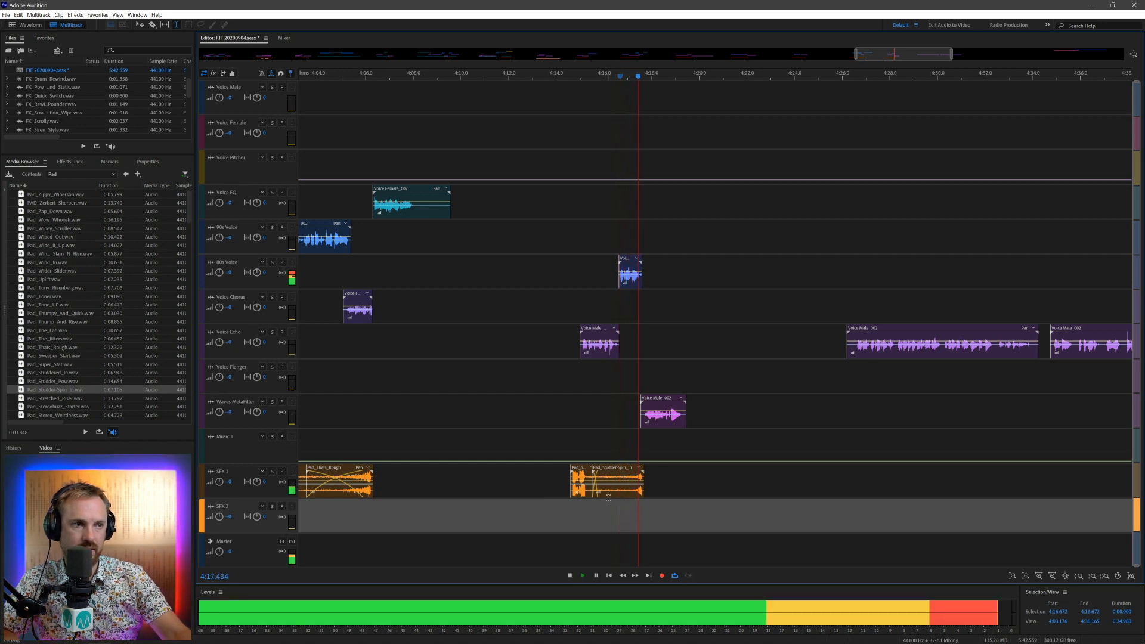
key("space")
Step: Nudge the Voice Male clip on Waves MetaFilter to about 4:17.4 and play the transition from 4:16.672
left_click_drag(654, 405, 652, 405)
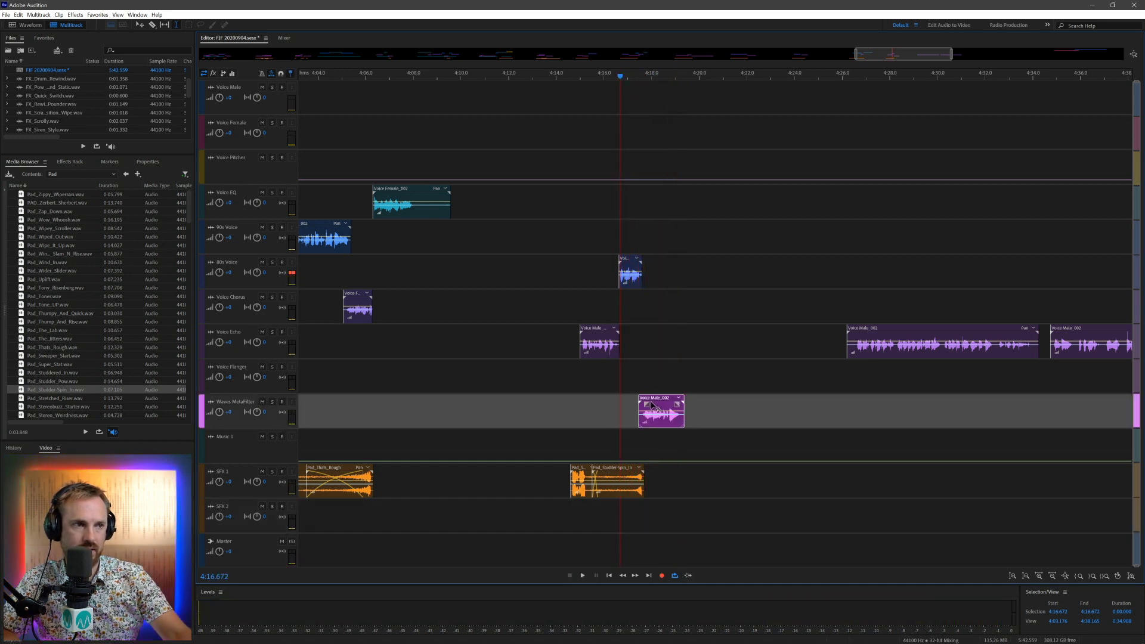
key("space")
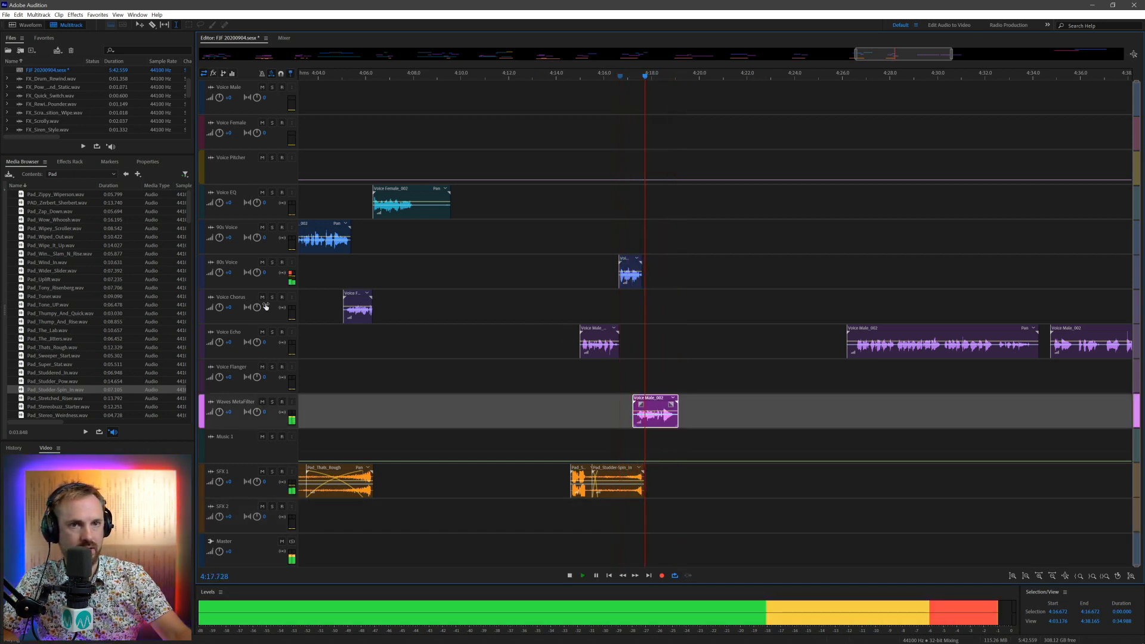
key("space")
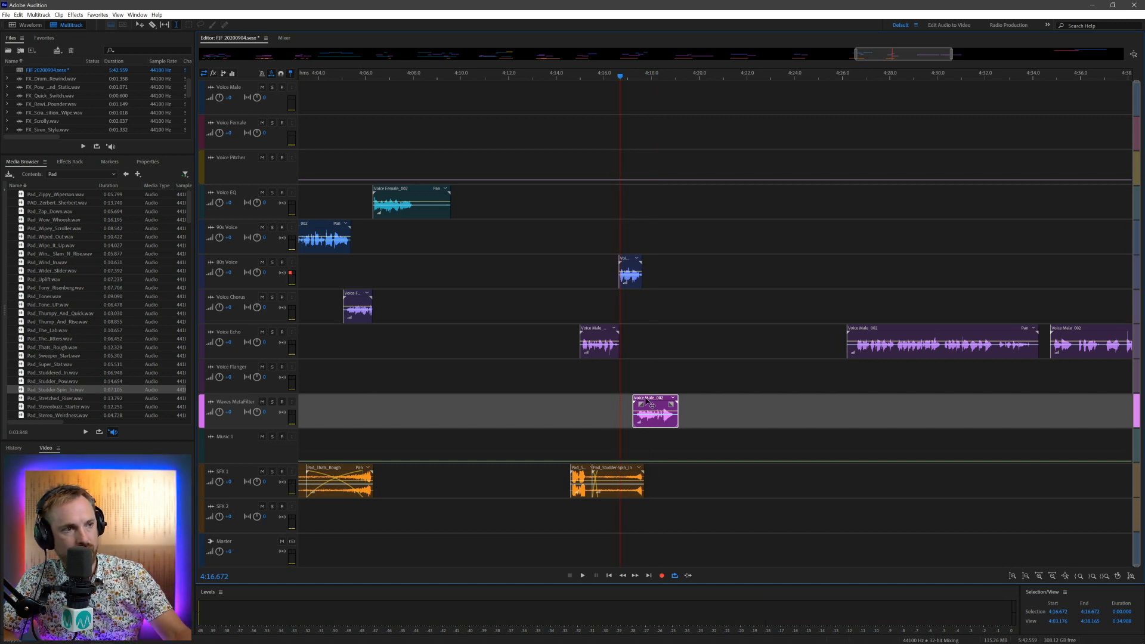
key("space")
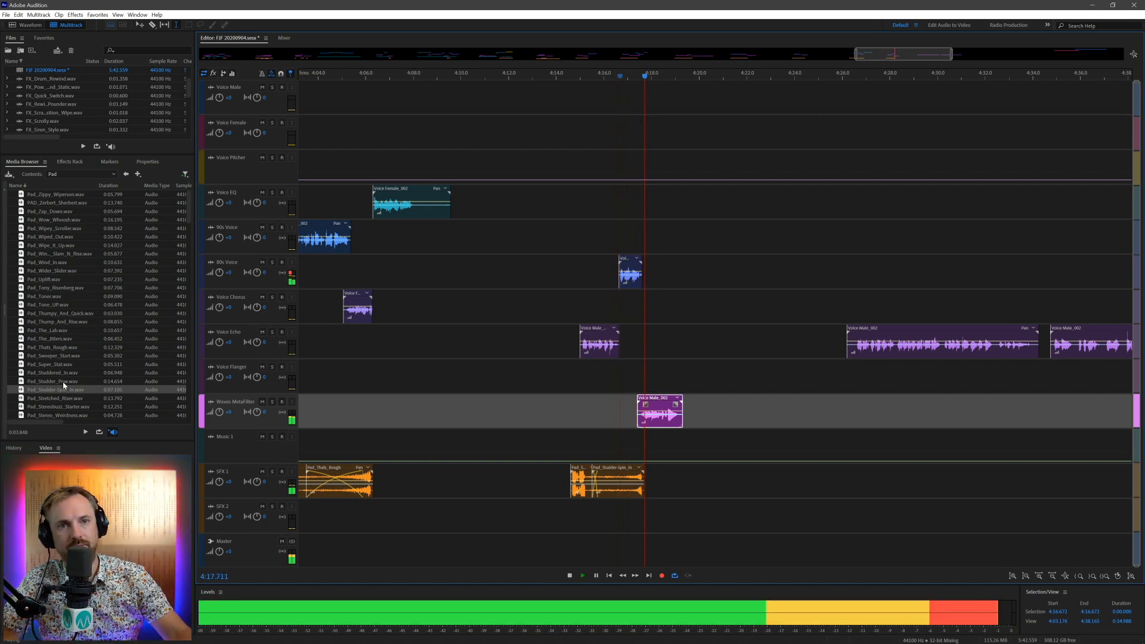
Step: Place Pad_Squeaky_Toy.wav on the SFX 1 track at about 4:21.7 and fade out the end of the Waves MetaFilter voice clip
scroll(58, 323, "down", 3)
key("space")
scroll(56, 319, "down", 6)
left_click_drag(56, 321, 752, 483)
left_click(677, 404)
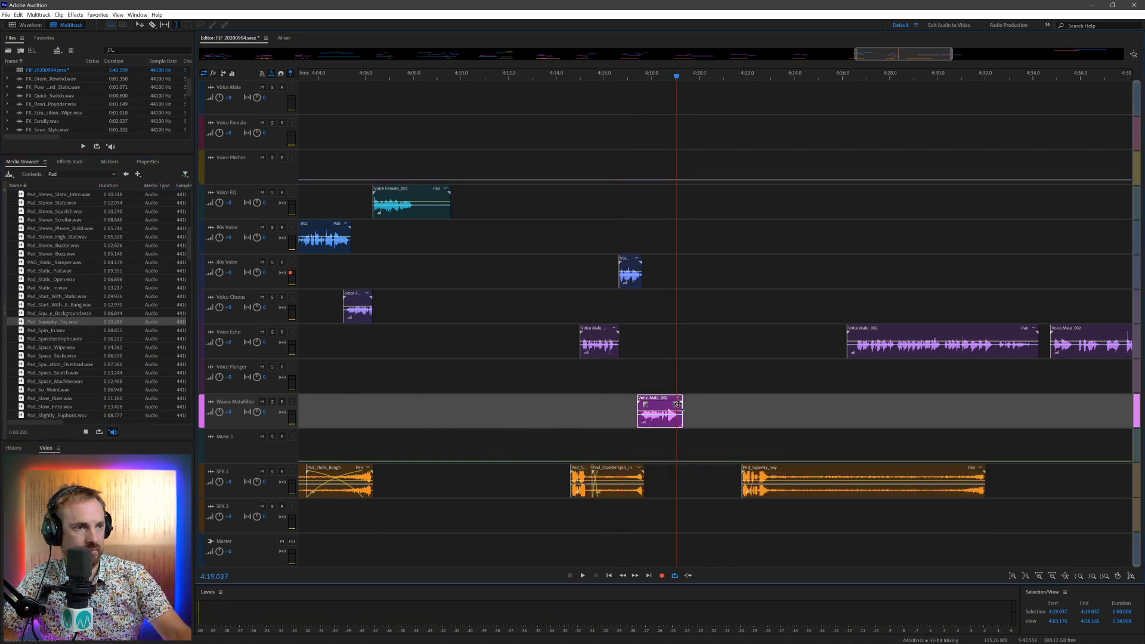
Step: Move the next Voice Male_002 clip on Voice Echo to start at about 4:22.1 over the pad, and play from 4:21.740
left_click_drag(922, 335, 820, 335)
left_click(754, 409)
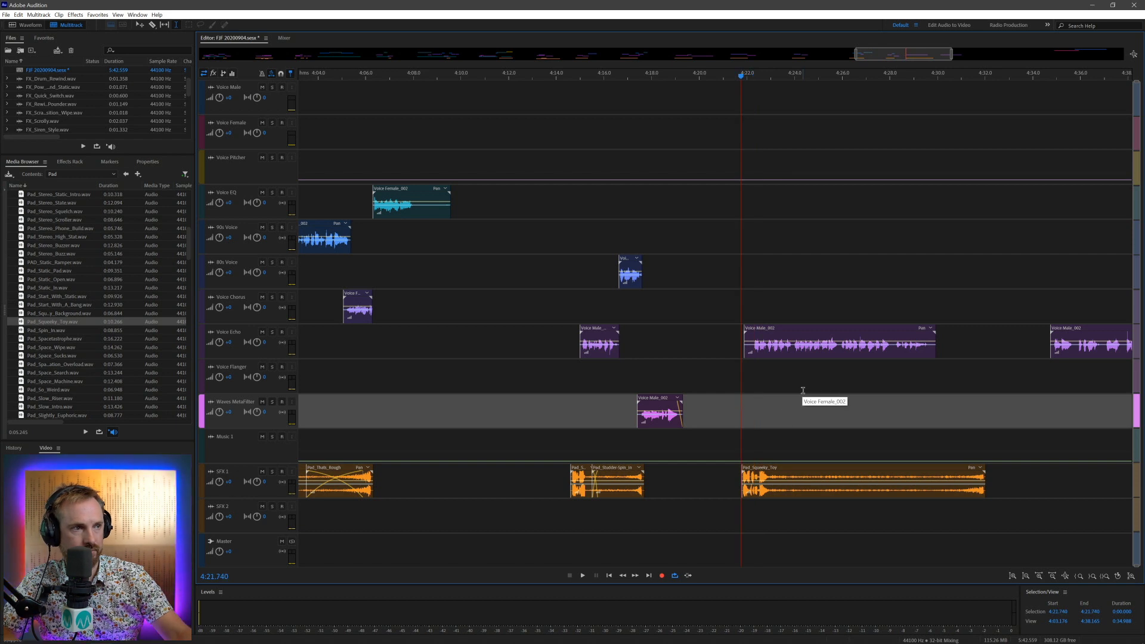
key("space")
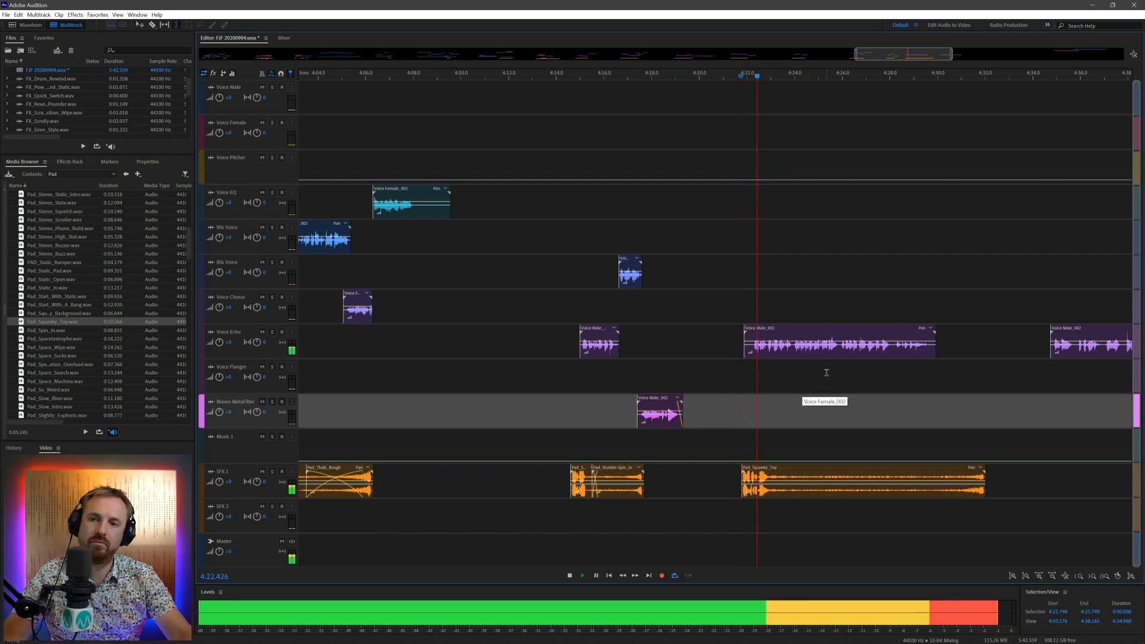
key("space")
left_click_drag(802, 351, 800, 350)
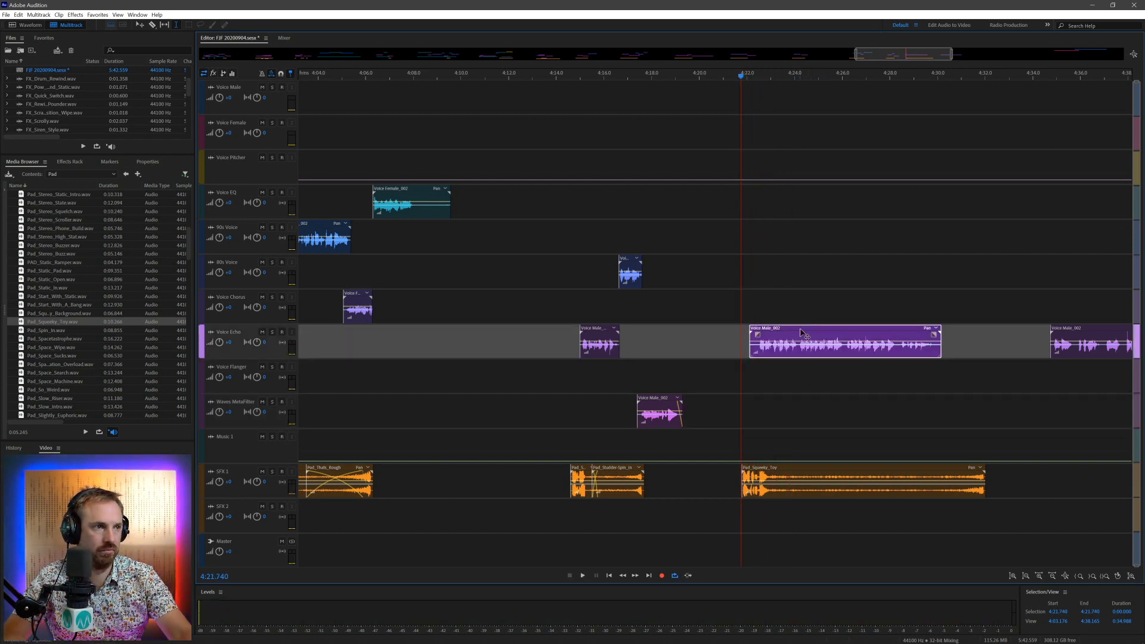
key("space")
key("space")
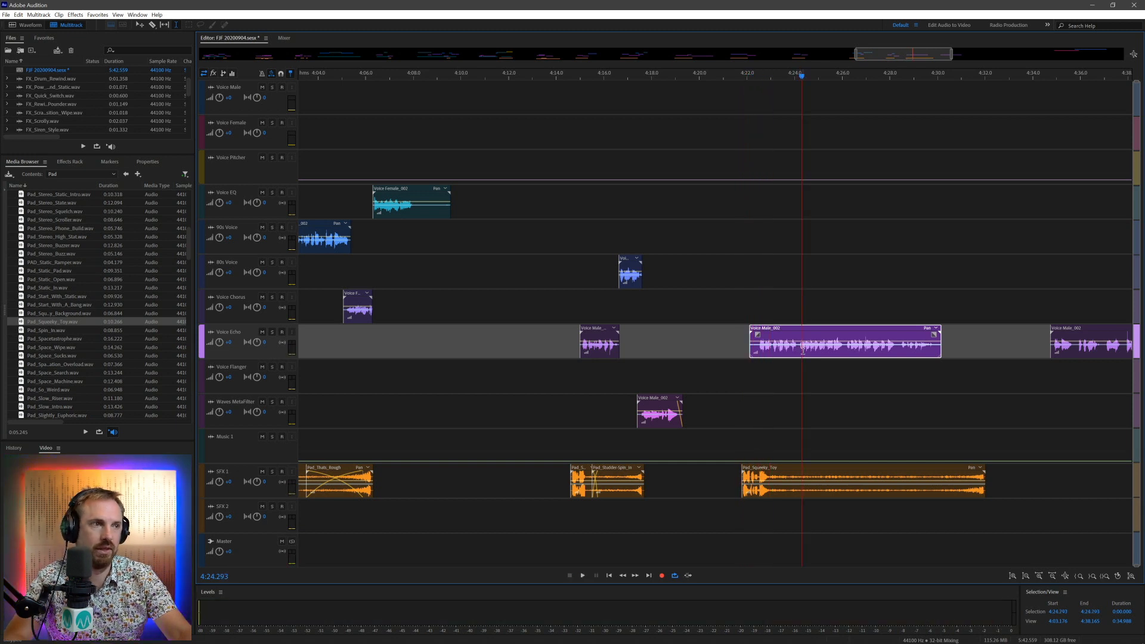
Step: Split the Voice Male_002 phrase at 4:24.068, move the second piece to Voice Chorus, and play from 4:22.341
key("ctrl+k")
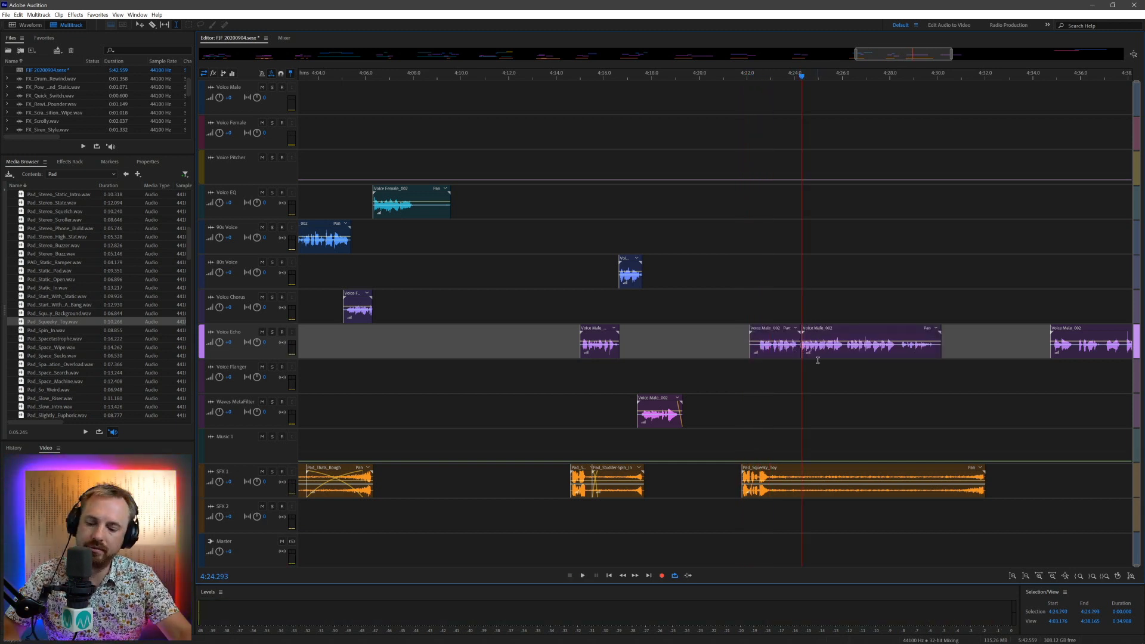
key("ctrl+z")
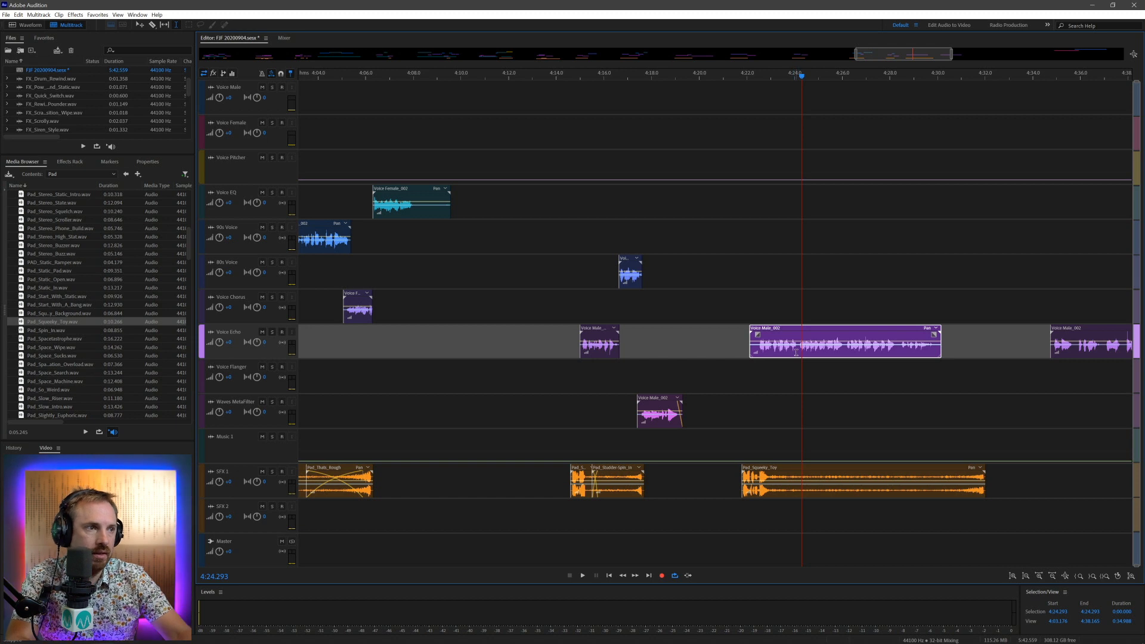
key("ctrl+k")
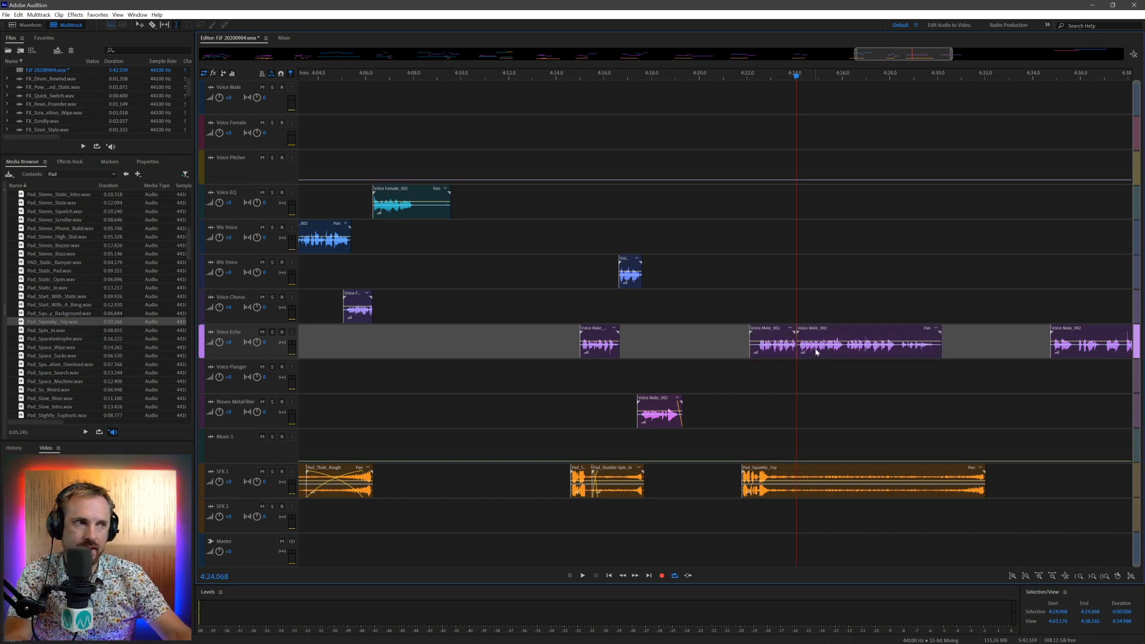
left_click_drag(816, 331, 811, 318)
left_click(753, 311)
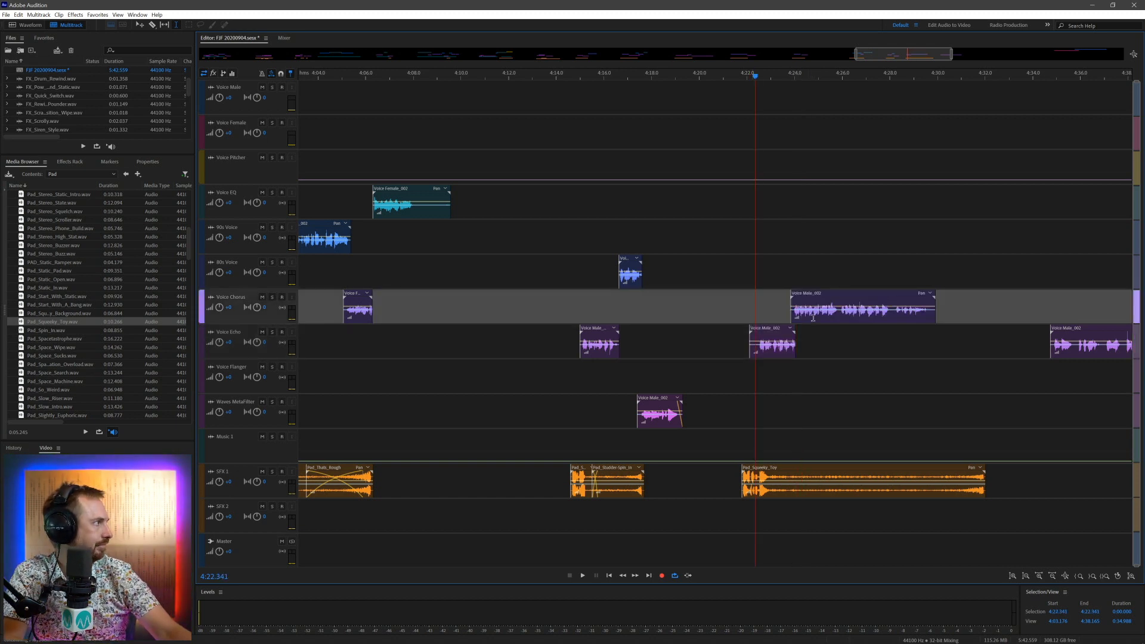
key("space")
key("space")
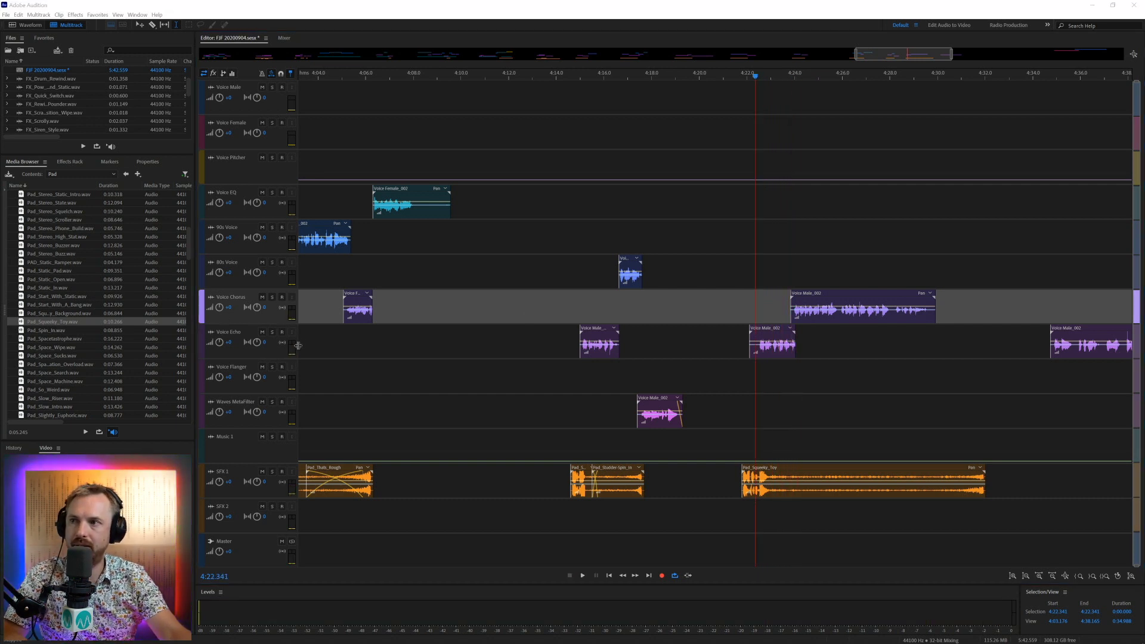
Step: Nudge the Voice Chorus piece to start at about 4:23.9 and play the phrase from 4:23.486
left_click_drag(812, 295, 815, 302)
left_click(782, 304)
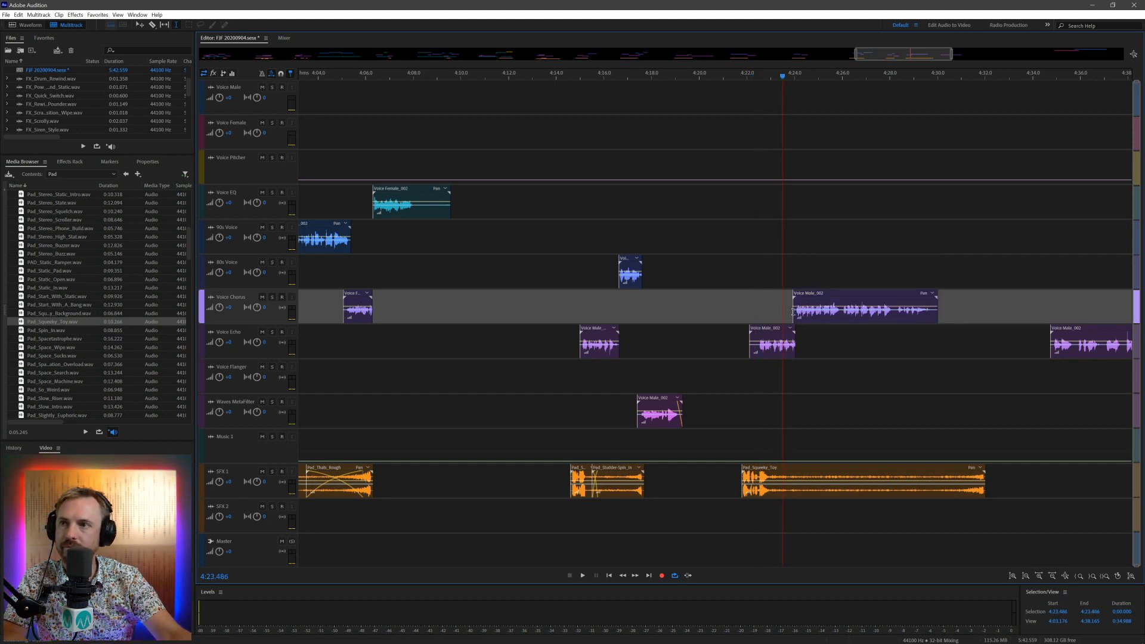
key("space")
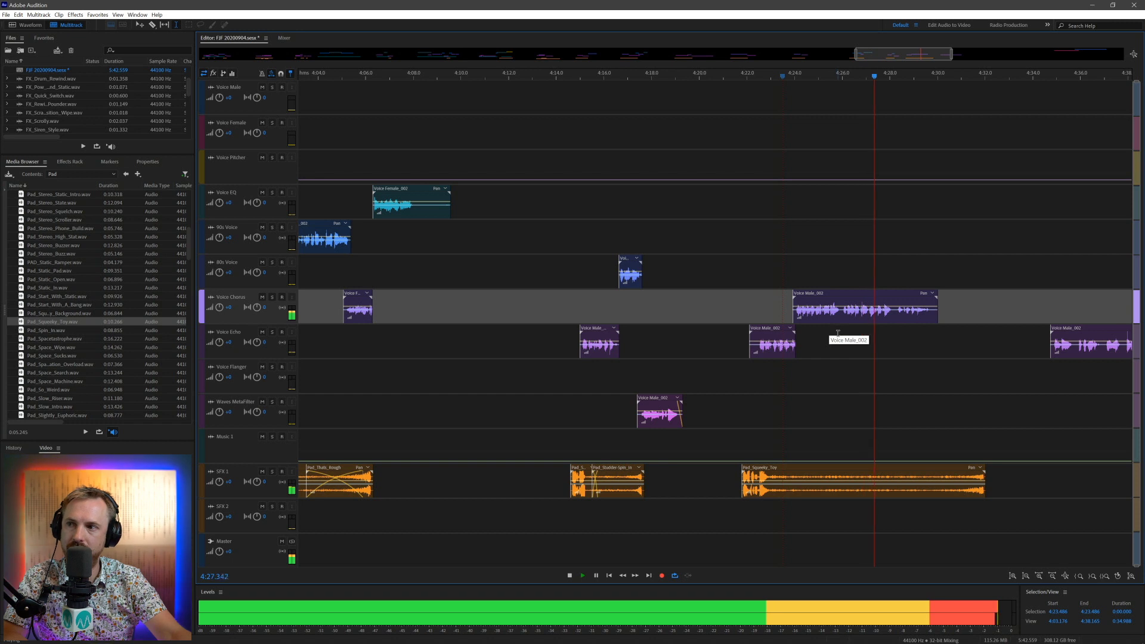
key("space")
key("space")
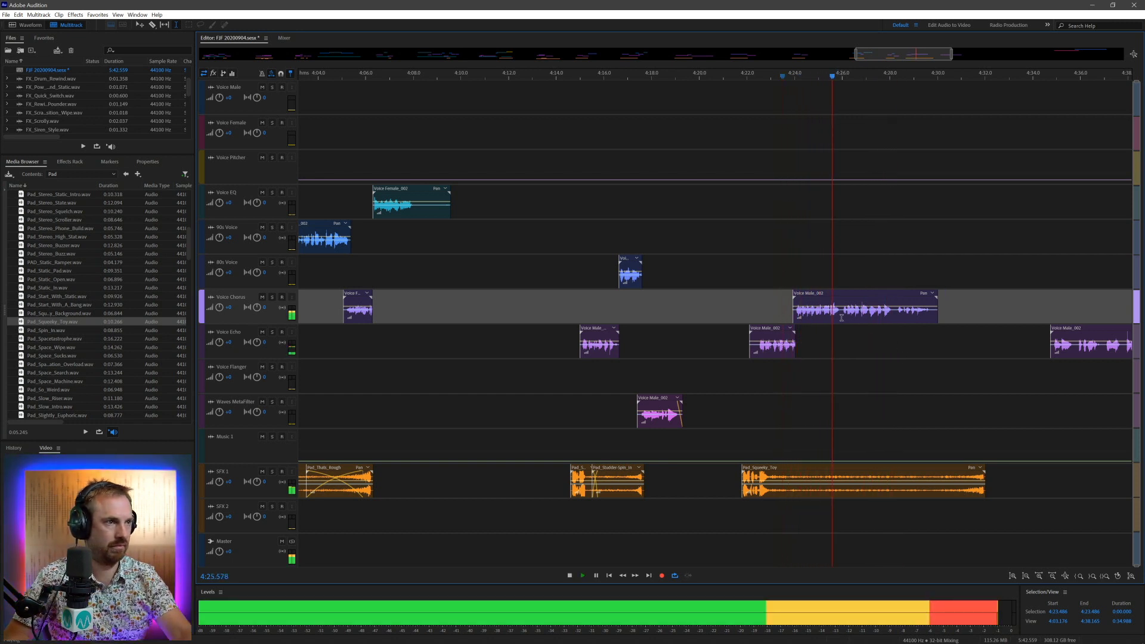
key("space")
Step: Split the Voice Chorus clip at about 4:25.9, move the second piece to 80s Voice, and play from 4:25.313
left_click(841, 318)
key("ctrl+k")
left_click_drag(849, 295, 846, 261)
left_click(826, 273)
key("space")
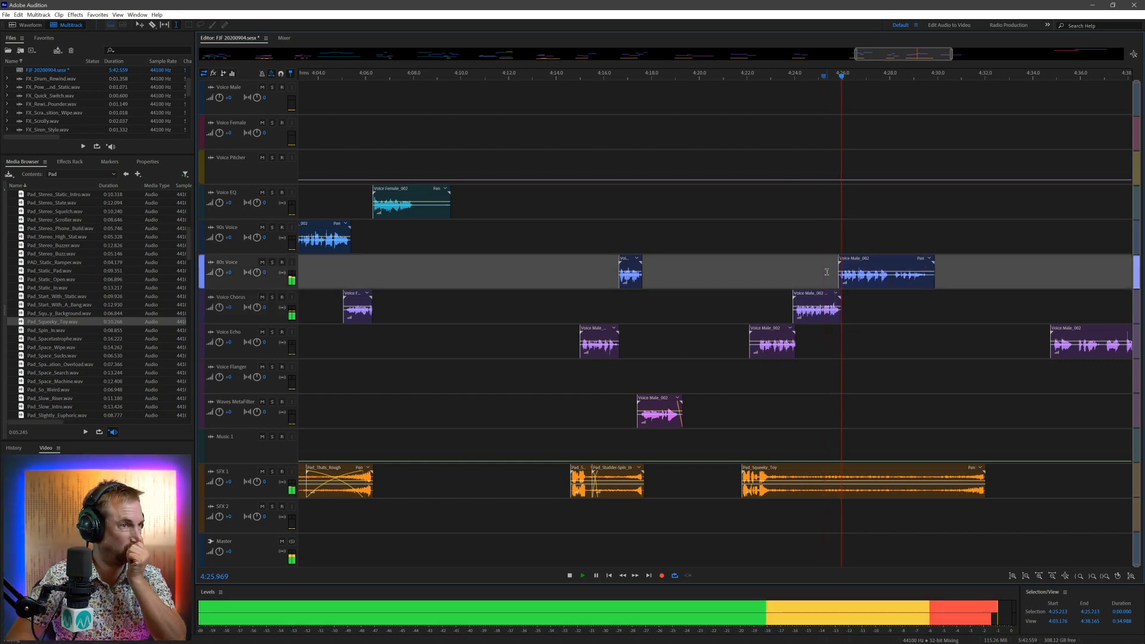
key("space")
Step: Split the 80s Voice clip at about 4:28 and move the last piece to Waves MetaFilter at about 4:27.9
left_click(890, 279)
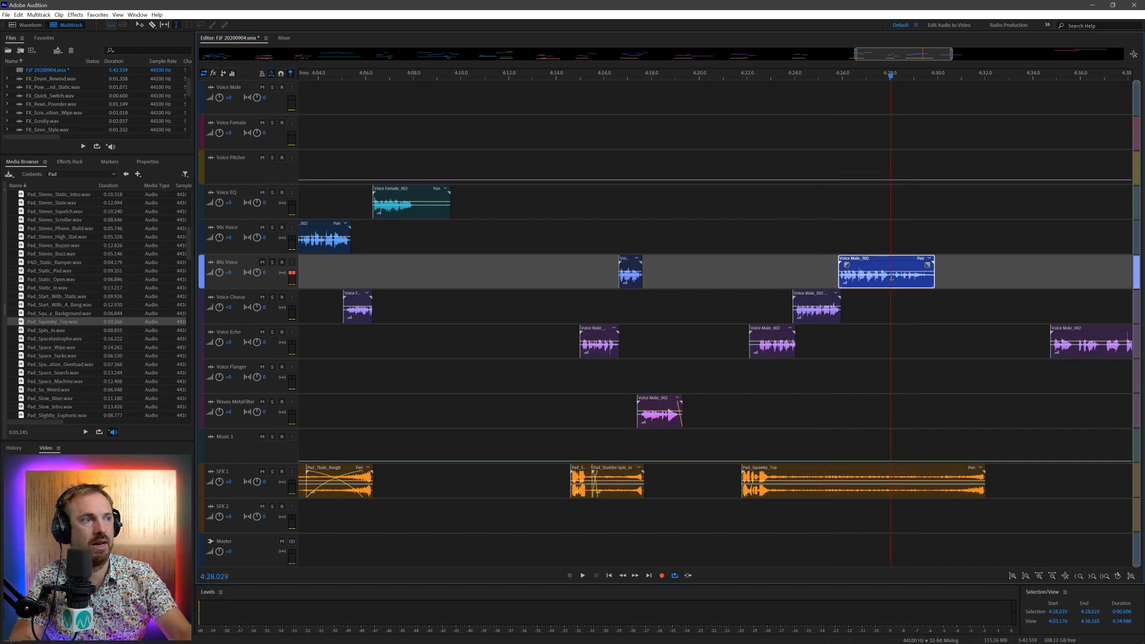
key("ctrl+k")
left_click(904, 299)
left_click_drag(916, 263, 910, 417)
Step: Cut 4:26.902 to 4:30.093 out of the Pad_Squeaky_Toy clip, overlap its tail to end at about 4:28.1, and play from about 4:26.2
left_click_drag(947, 475, 863, 476)
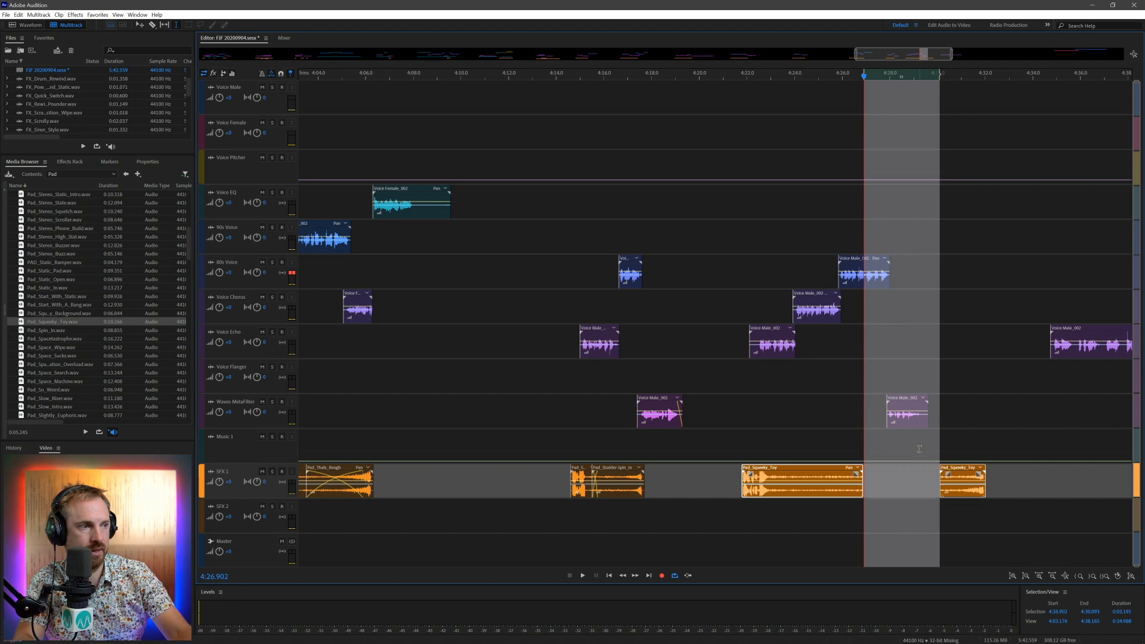
key("Delete")
left_click(949, 471)
left_click_drag(948, 470, 855, 470)
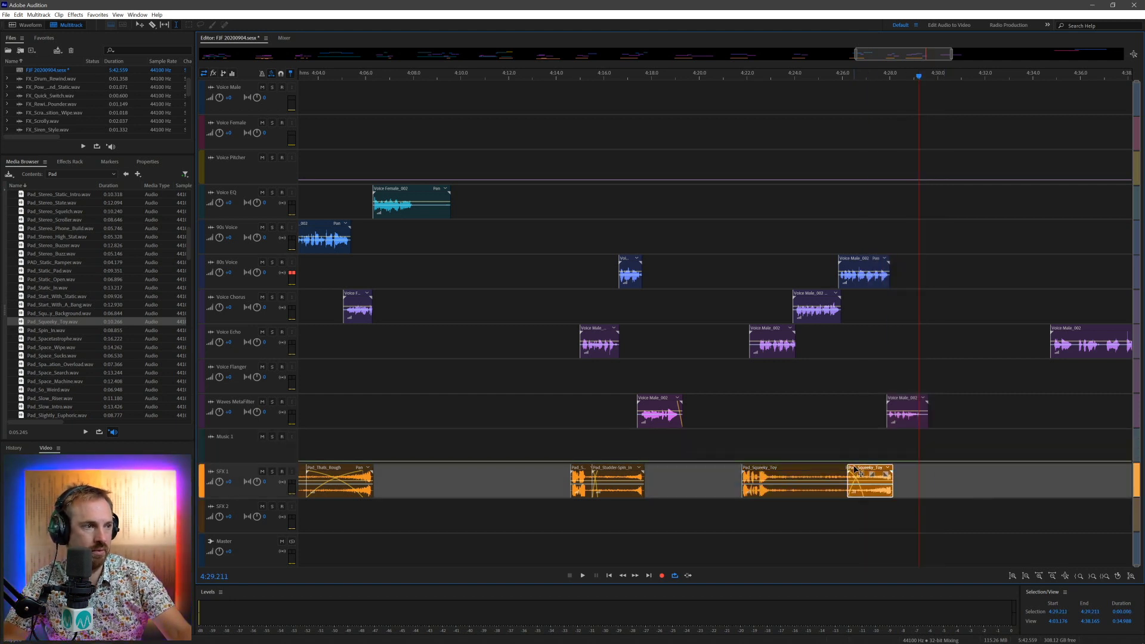
left_click(848, 448)
key("space")
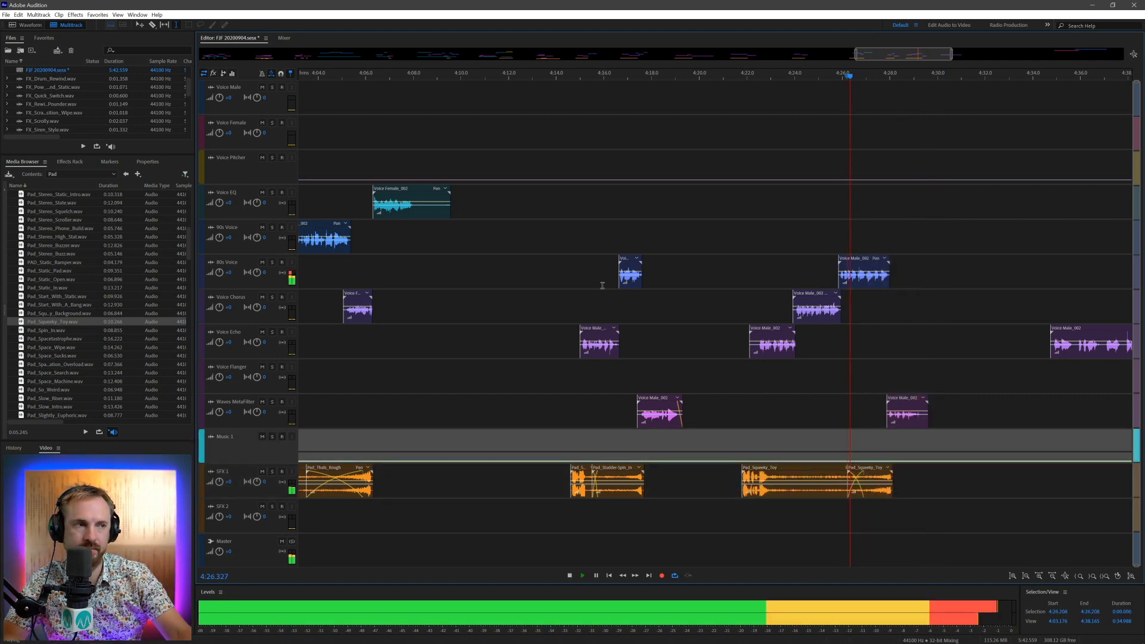
Step: Add a fade-out to the Voice Male_002 clip on Waves MetaFilter, starting at about 4:28.4
left_click(905, 424)
key("space")
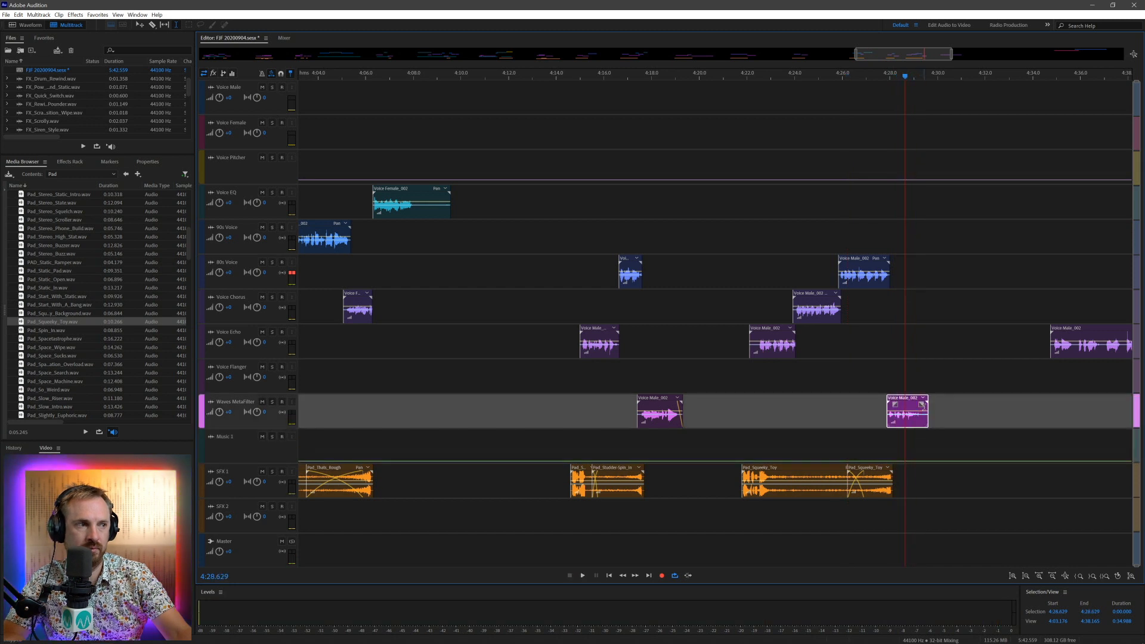
left_click_drag(923, 405, 910, 420)
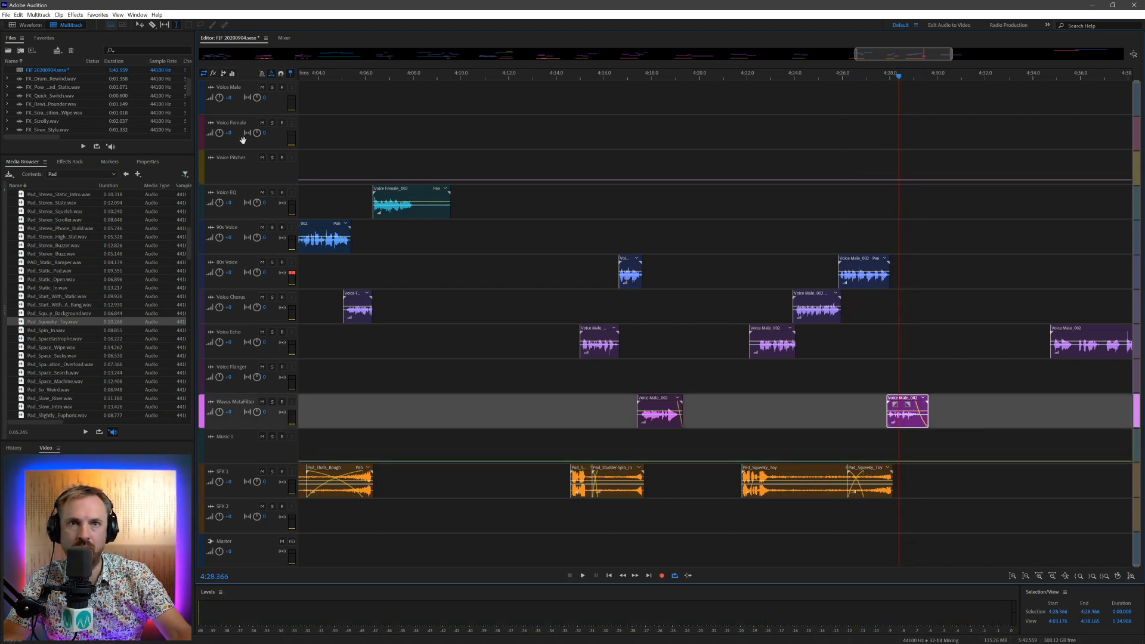
Step: Insert the Waves MetaFilter Stereo VST3 modulation effect as the first clip effect on the selected Waves MetaFilter voice clip
left_click(69, 162)
left_click(183, 209)
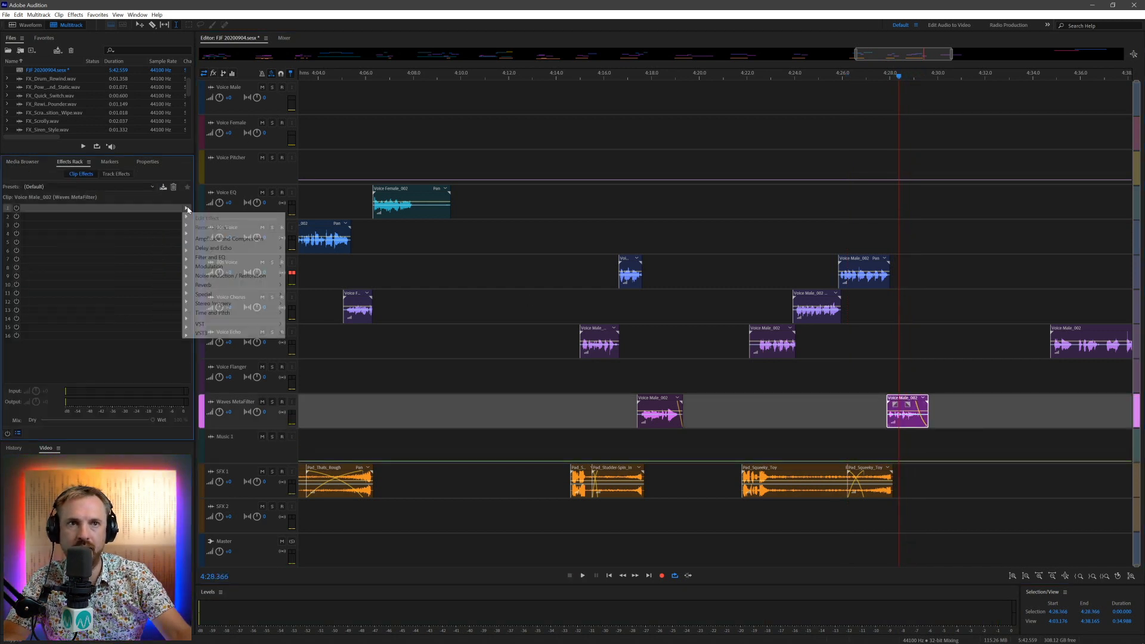
mouse_move(251, 333)
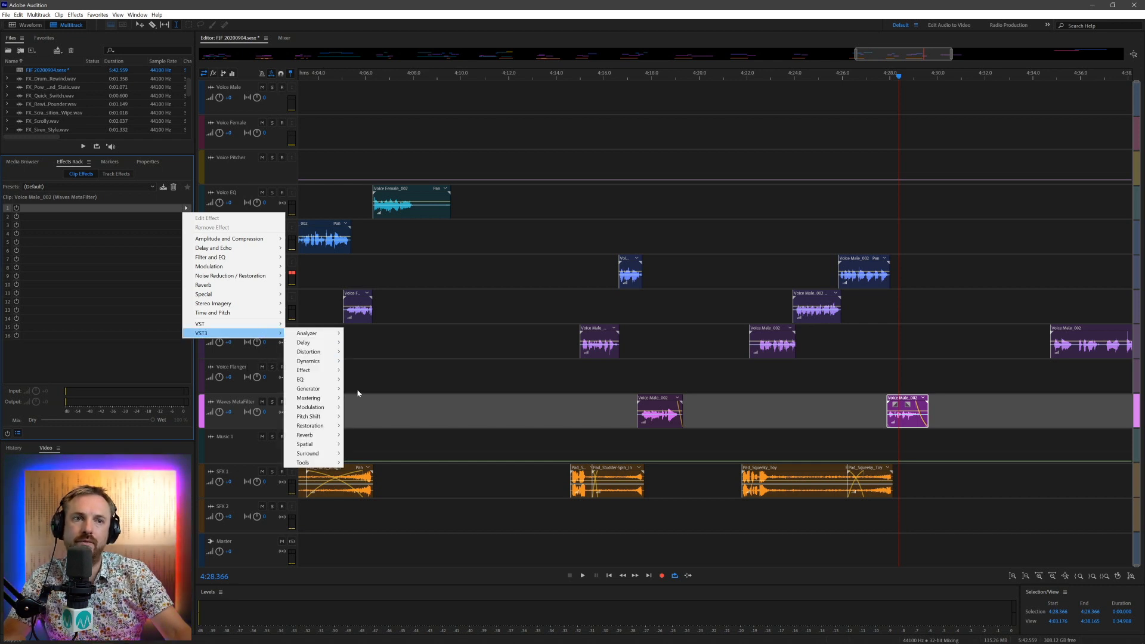
mouse_move(326, 408)
mouse_move(368, 417)
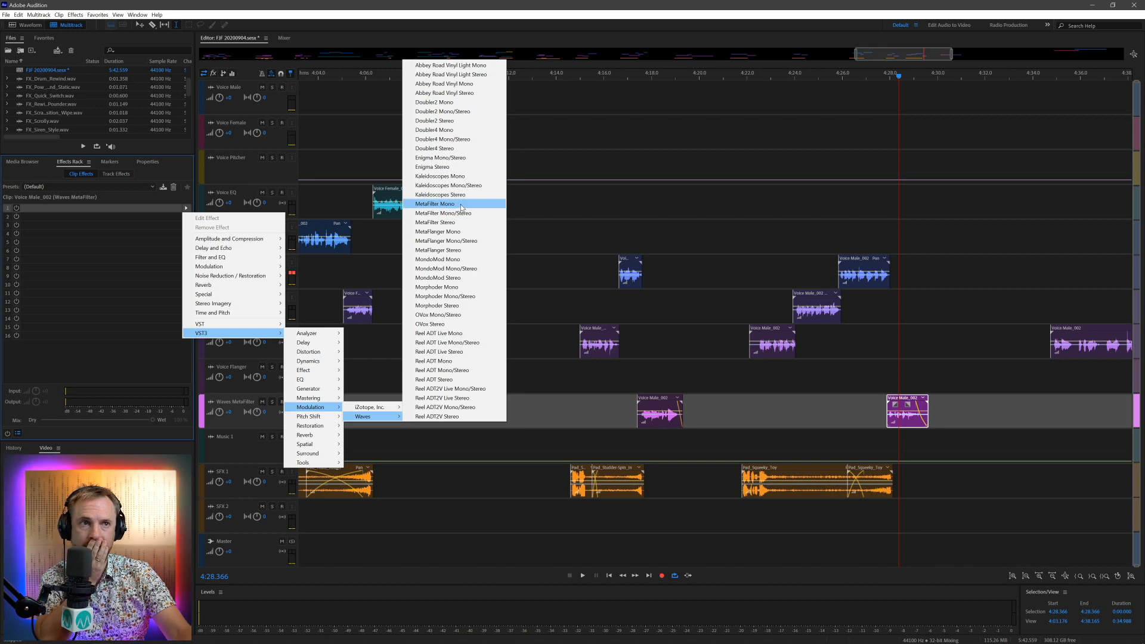
left_click(461, 222)
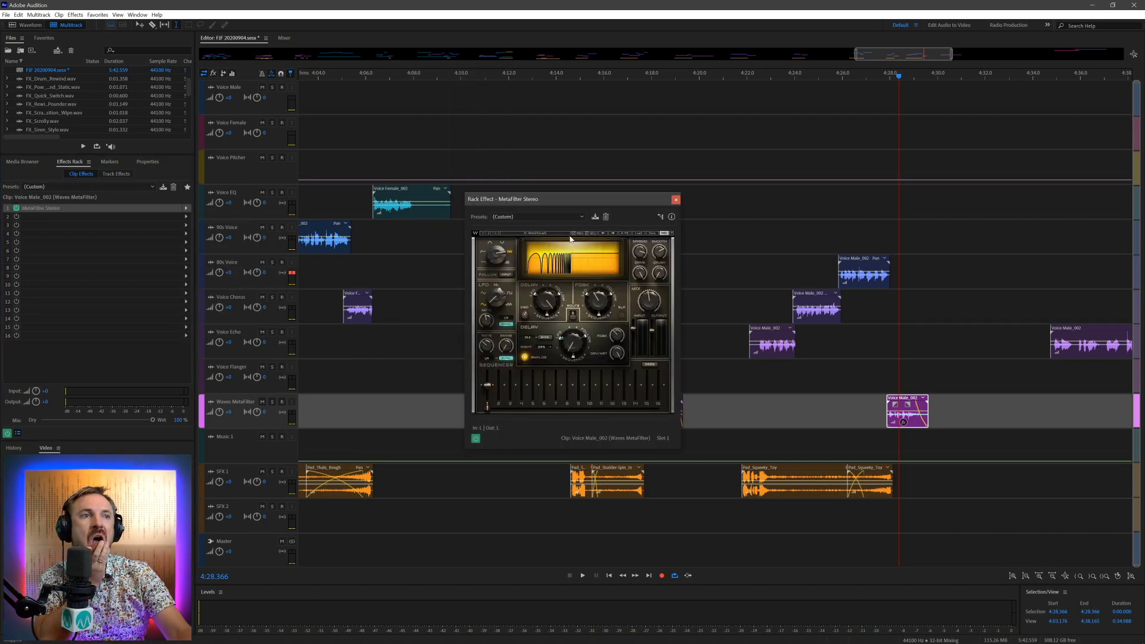
Step: Apply the Follow Me preset to the MetaFilter Stereo effect and play the clip from 4:27.372
left_click(580, 216)
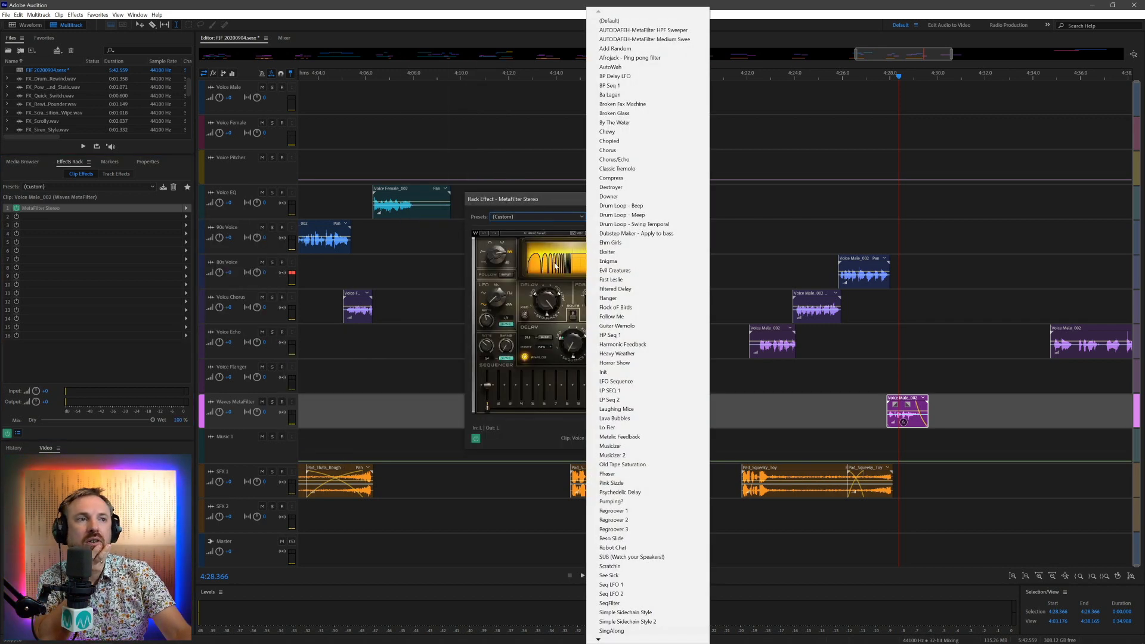
left_click(622, 317)
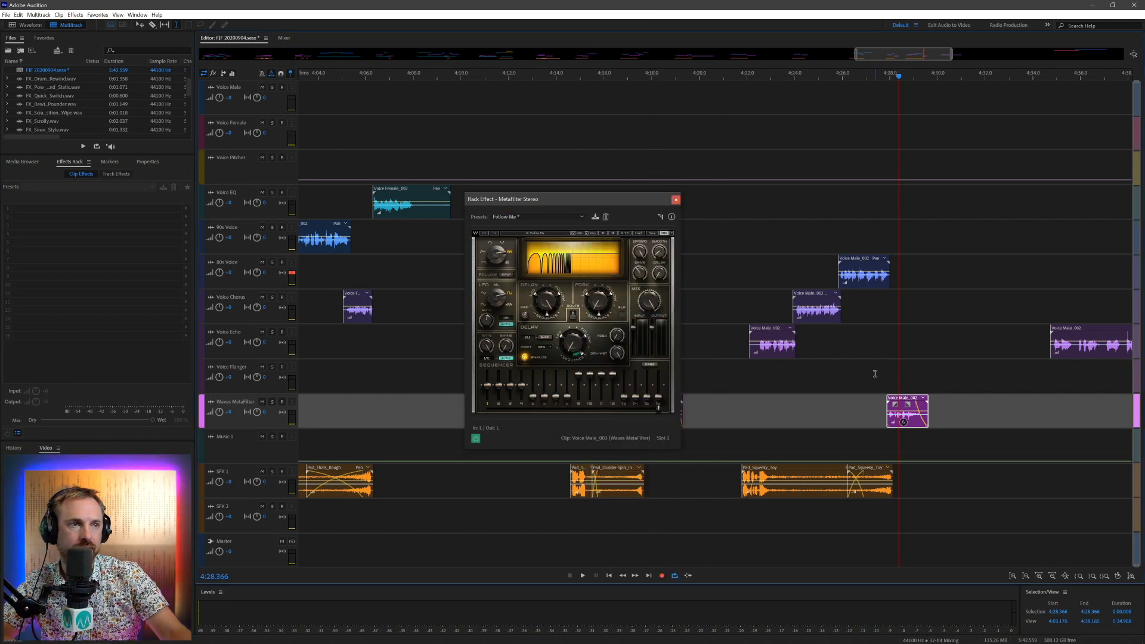
left_click(875, 374)
key("space")
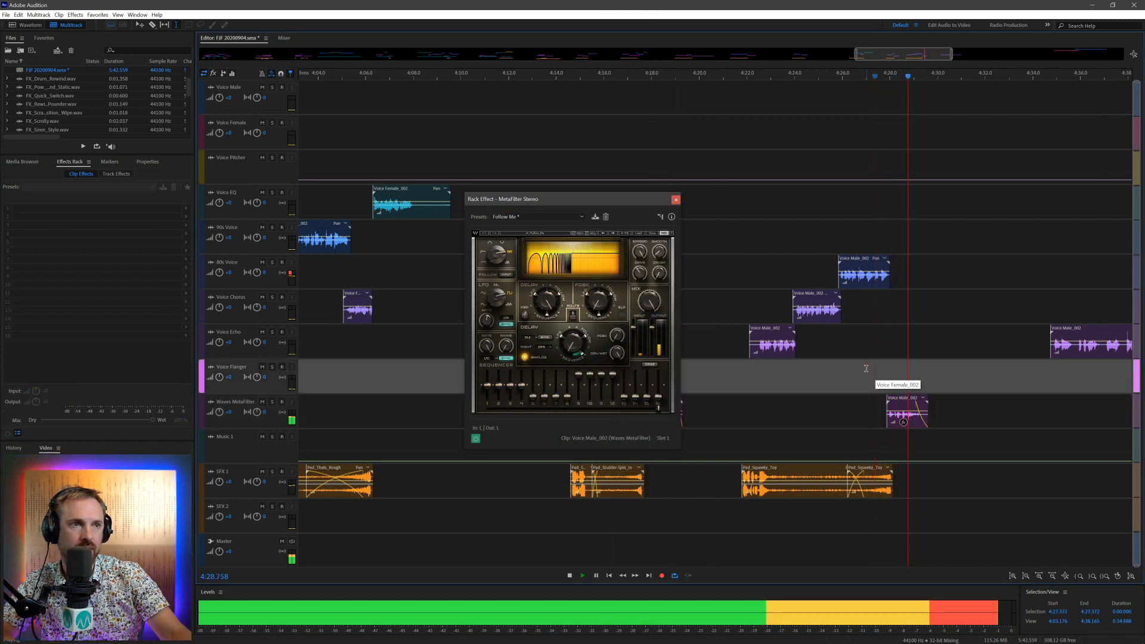
key("space")
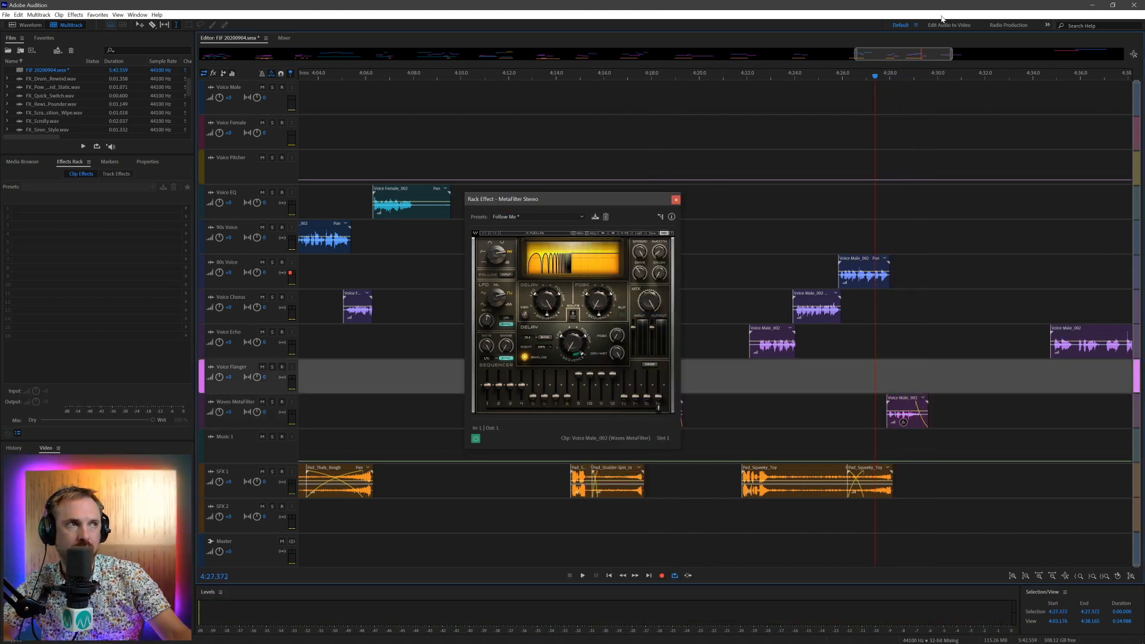
Step: Play the next Voice Echo phrase, split it at 4:35.846, and move the first piece to Voice Flanger at about 4:35
left_click_drag(905, 49, 924, 50)
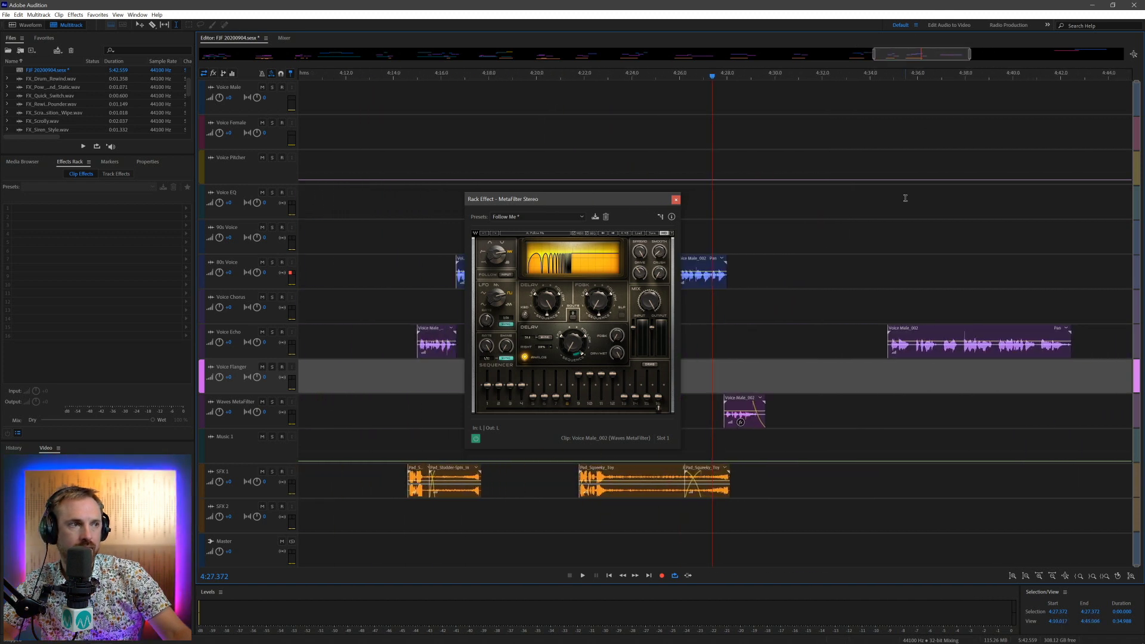
left_click(895, 205)
key("space")
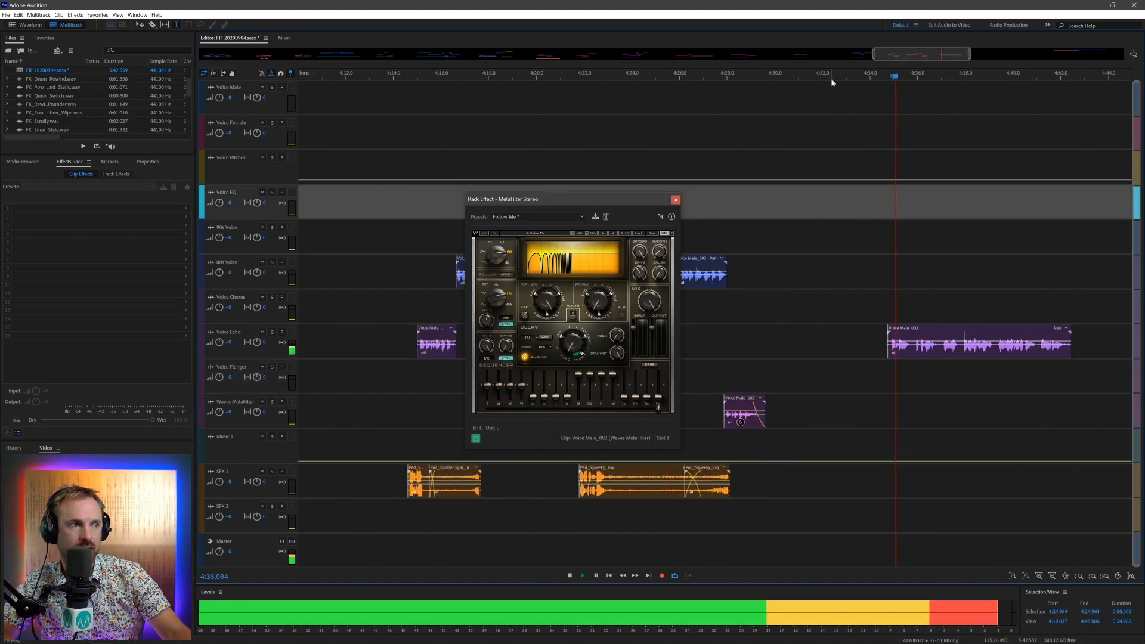
left_click(913, 345)
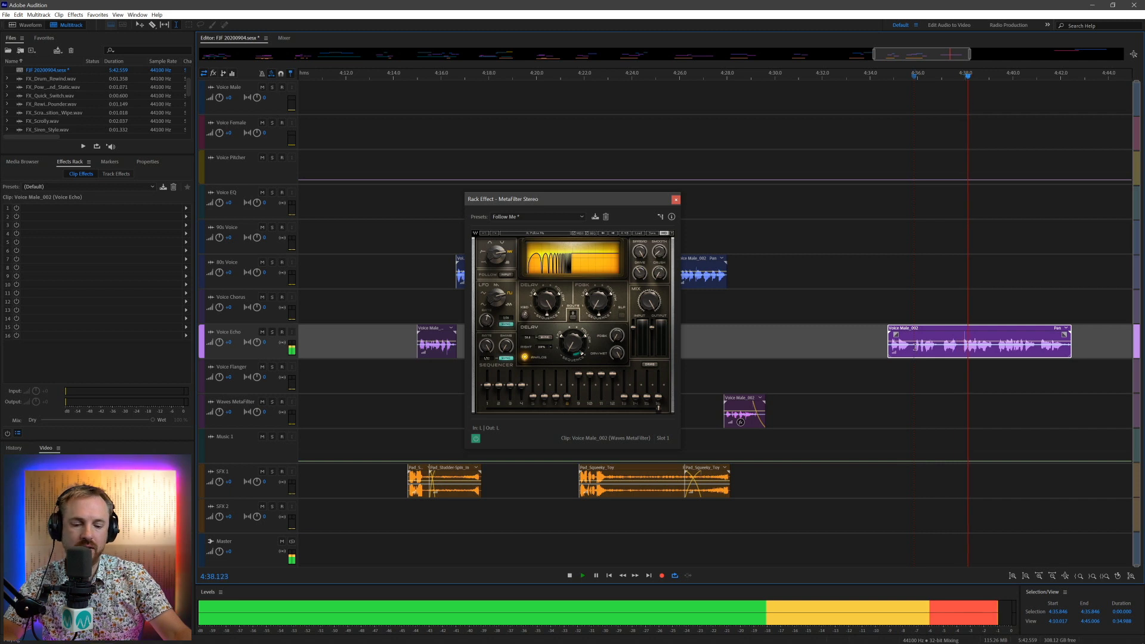
key("space")
key("ctrl+k")
left_click_drag(900, 332, 901, 368)
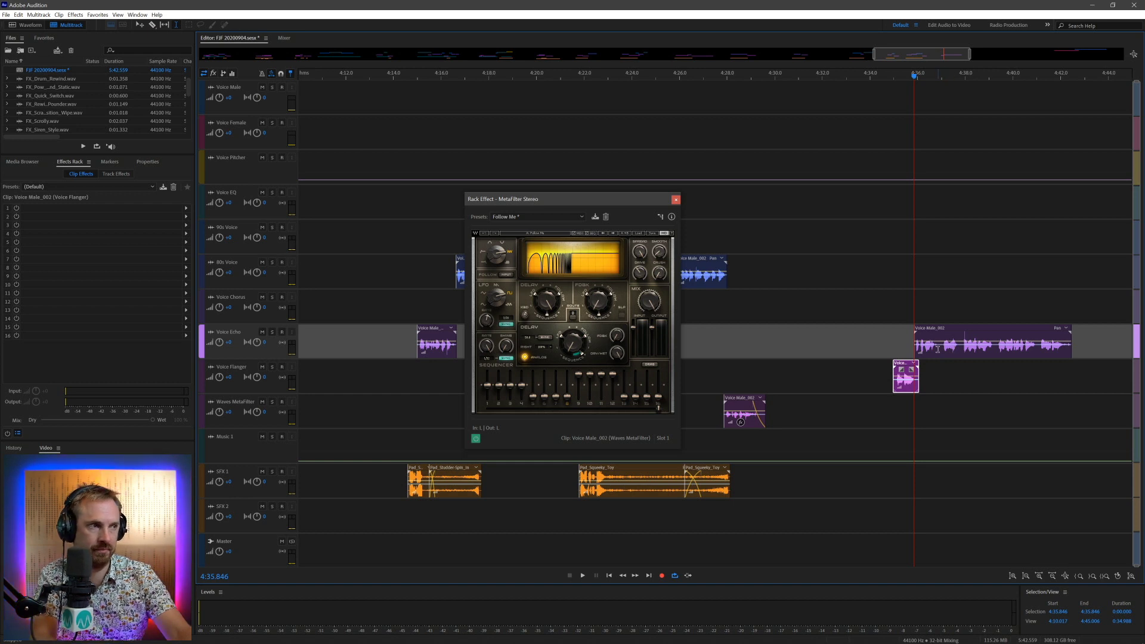
Step: Split the remaining phrase, including at about 4:36.8 and 4:39, distribute the pieces to Voice Flanger, Voice Chorus and Waves MetaFilter, and play from 4:35.114
left_click(937, 349)
key("ctrl+k")
left_click(989, 350)
key("ctrl+k")
left_click_drag(954, 332, 988, 419)
left_click(896, 425)
key("space")
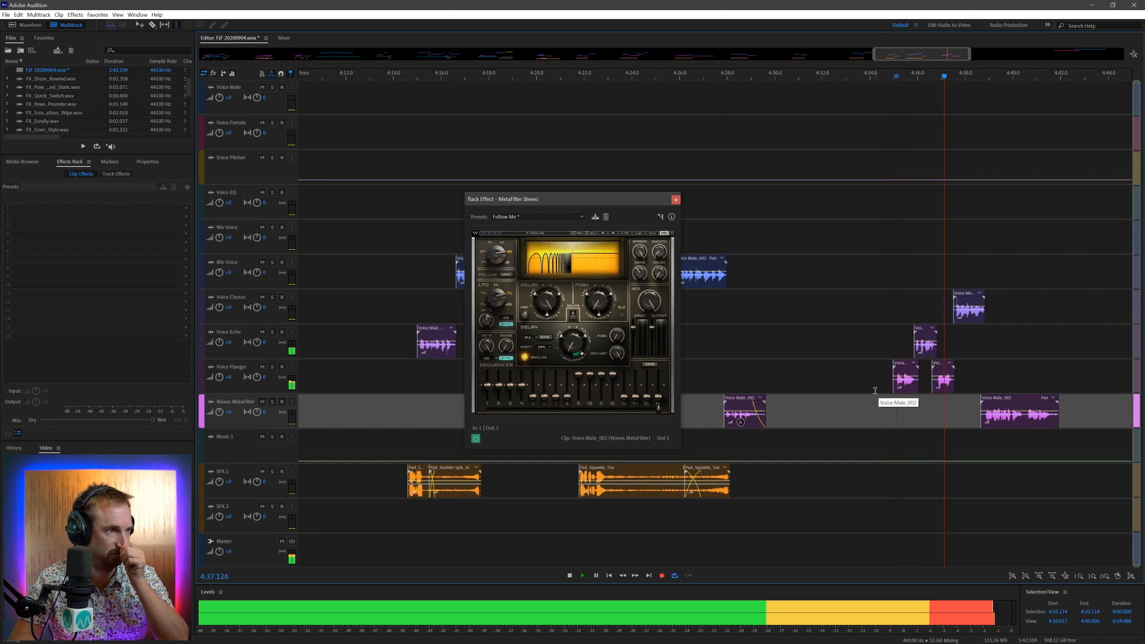
key("space")
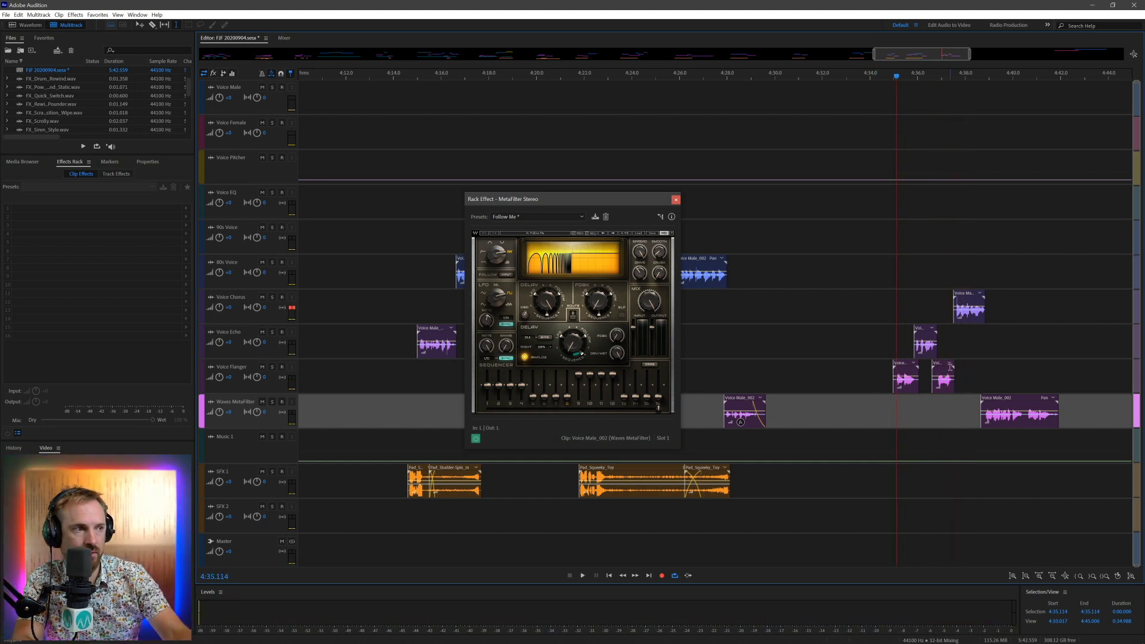
Step: Delete the second Voice Flanger piece and move the Voice Chorus piece into its place at about 4:36.6
left_click(950, 366)
key("Delete")
left_click_drag(963, 301, 941, 305)
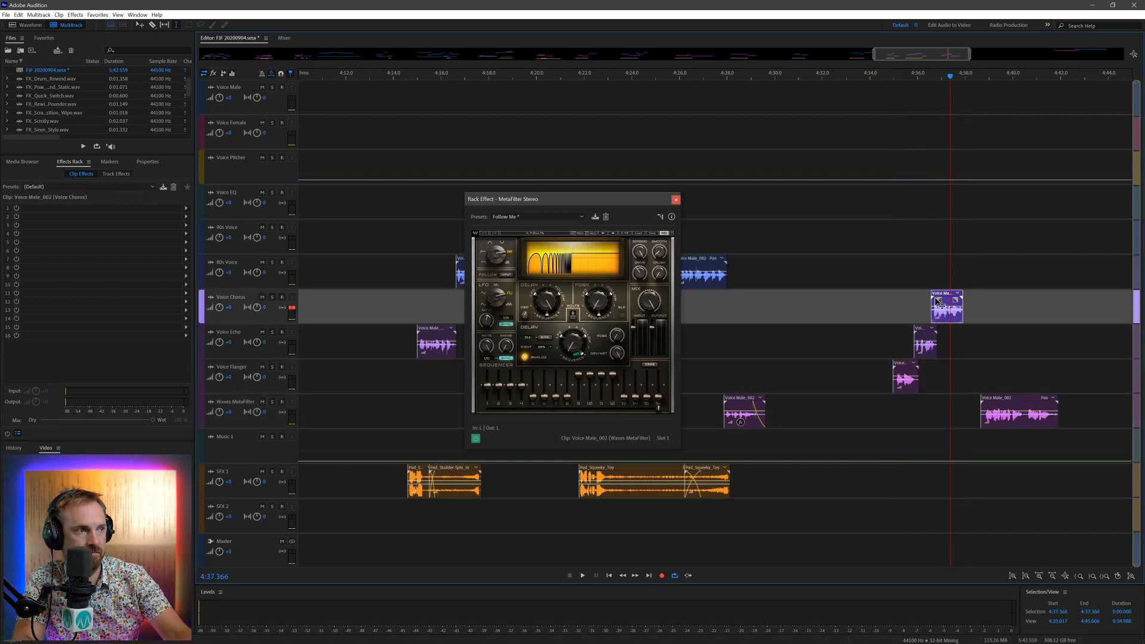
Step: Place Pad_Stereo_Buzzer.wav on SFX 1 at about 4:37.5 and play it from 4:37.366
left_click(23, 162)
left_click_drag(1015, 577, 979, 473)
key("space")
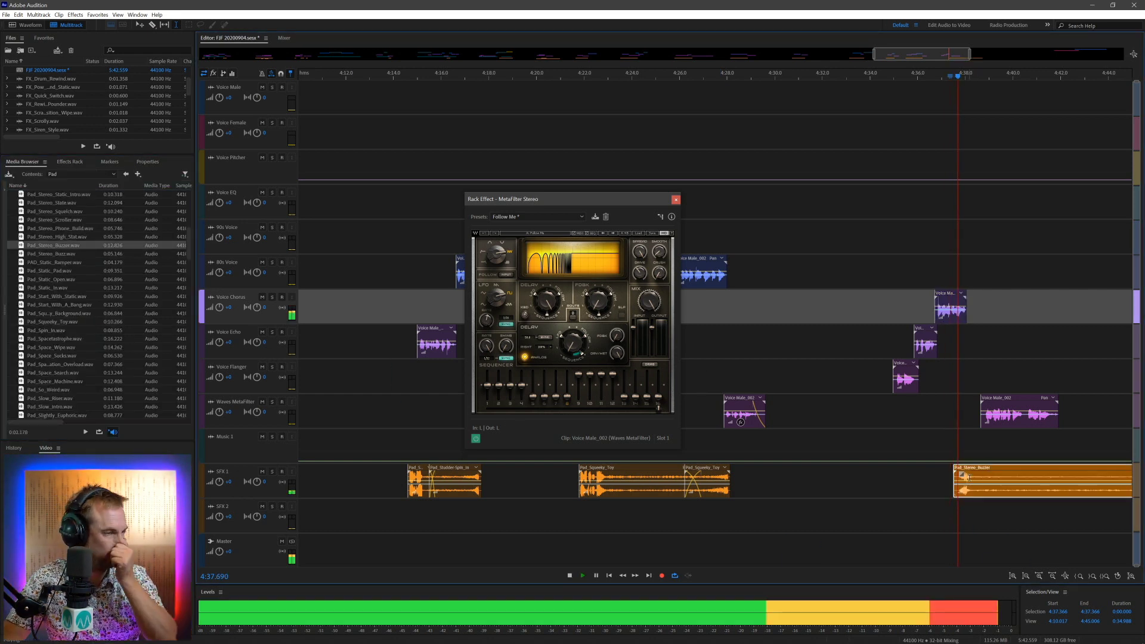
key("space")
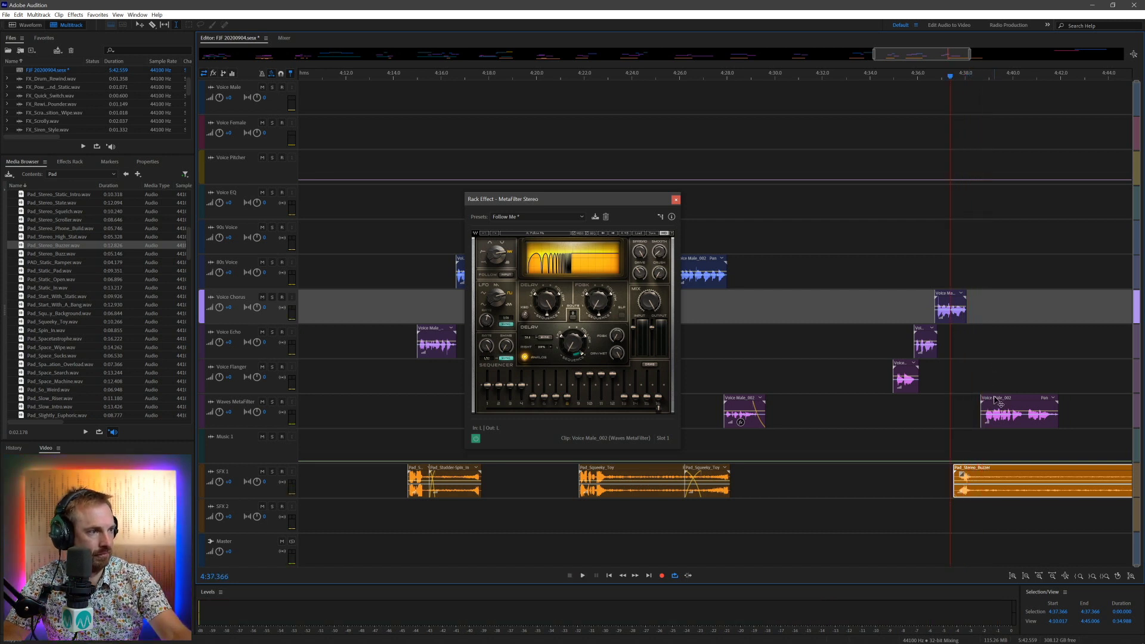
Step: Move the last Waves MetaFilter phrase earlier to about 4:37.7 and play the transition from 4:37.366
left_click_drag(994, 403, 973, 403)
key("space")
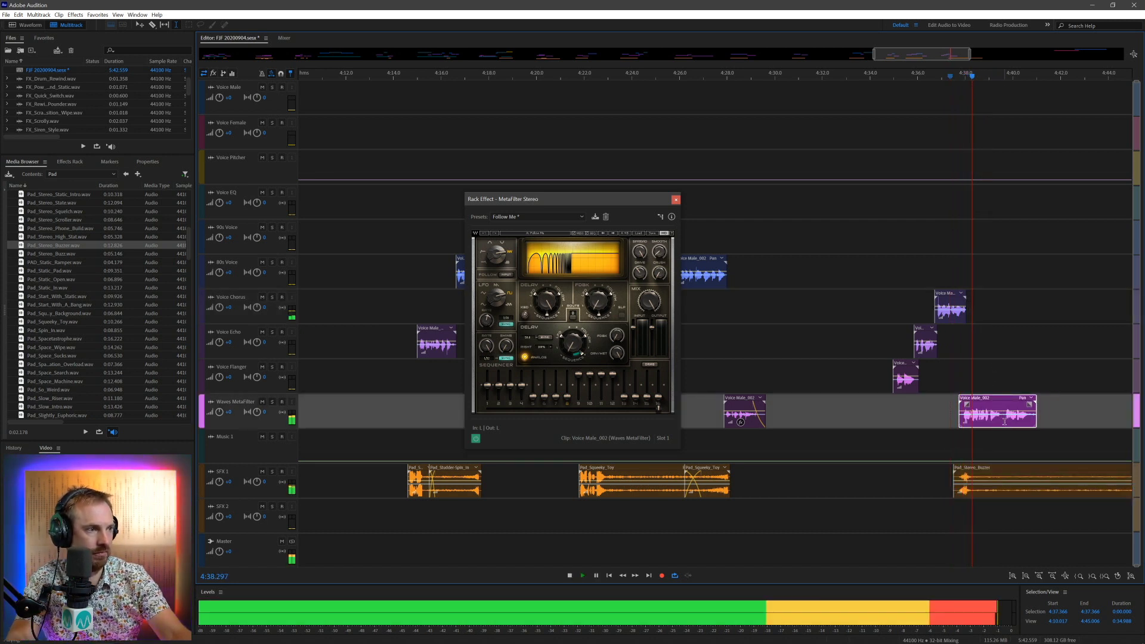
key("space")
Step: Split the Waves MetaFilter phrase at 4:39.656 and remove the part of the buzzer pad after that point
left_click(1005, 419)
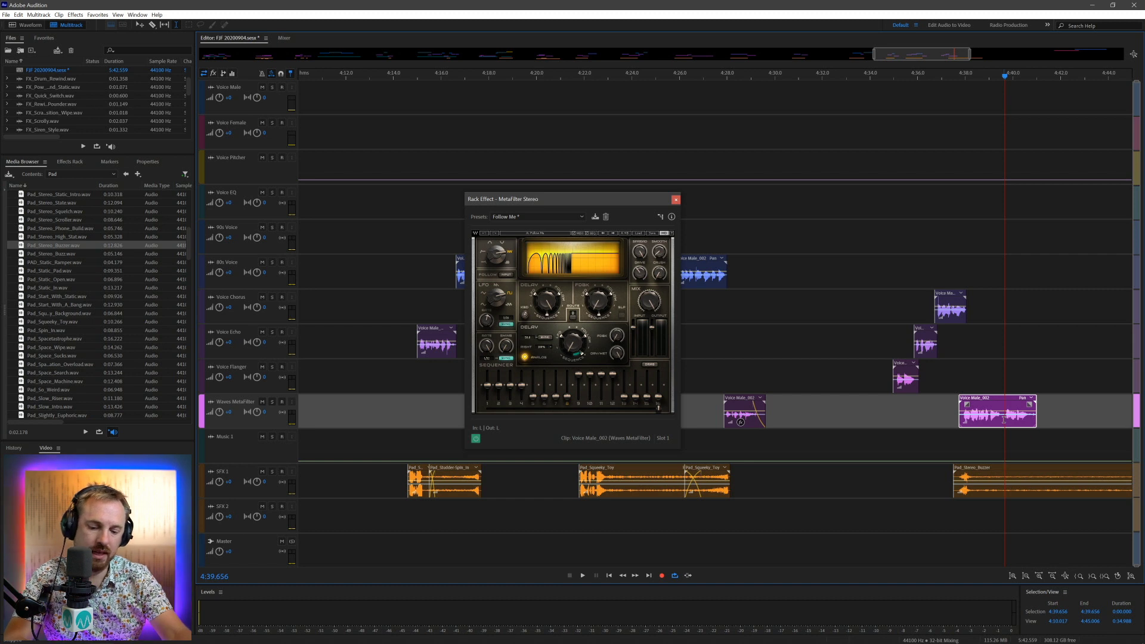
key("ctrl+k")
left_click(1067, 477)
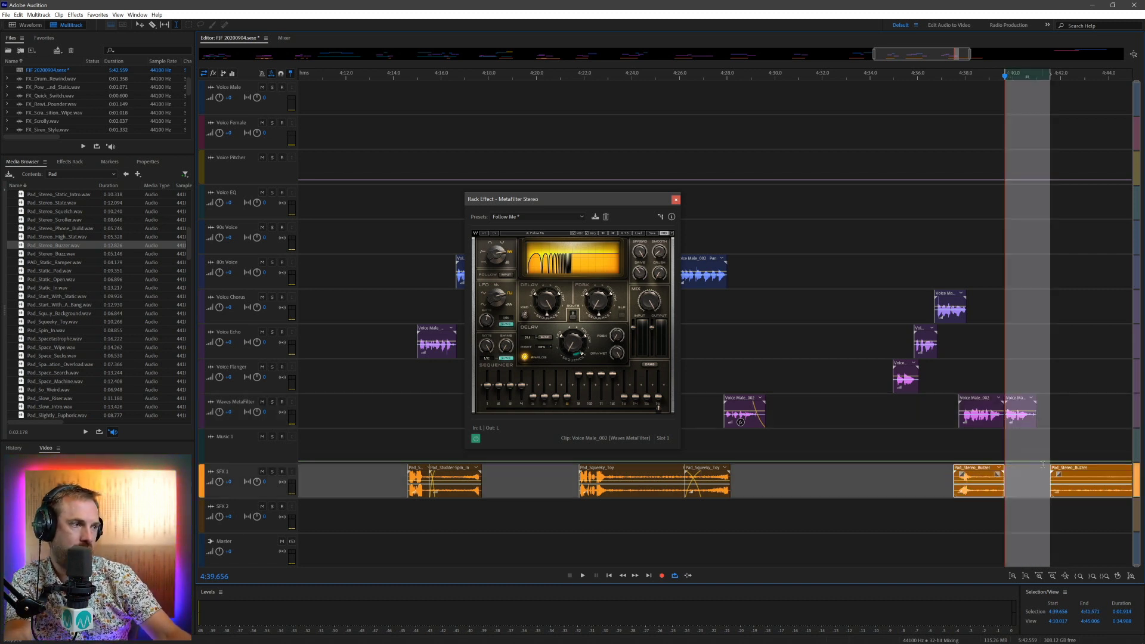
key("Delete")
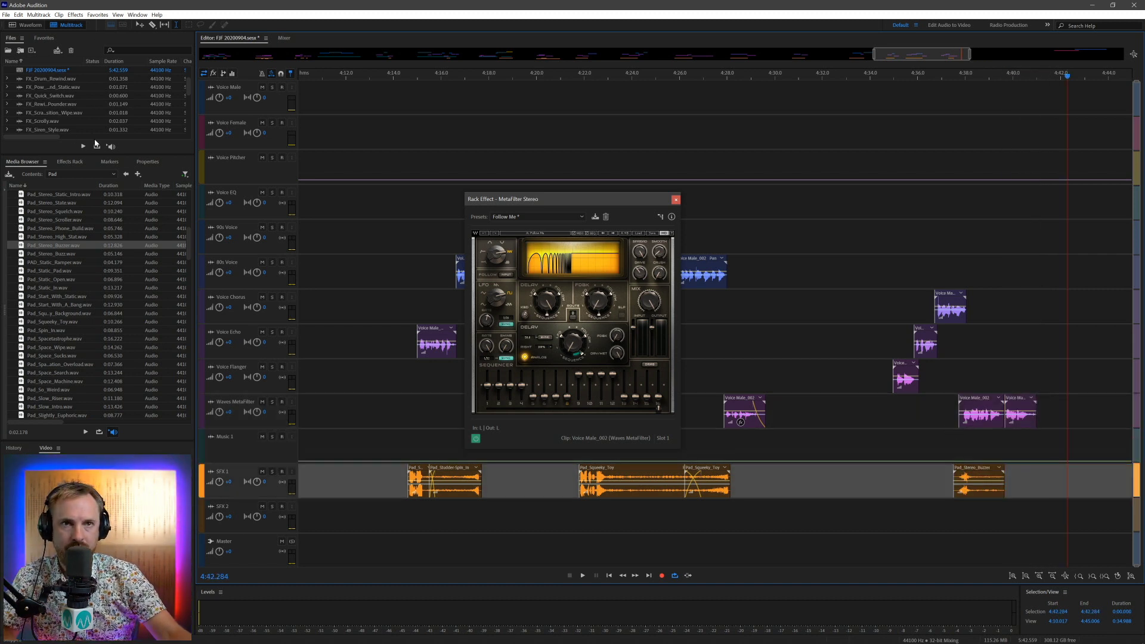
Step: From the Beep sound effects folder, place the FX_Techy_Break sound on SFX 2 at about 4:39.6 and play from 4:39.243
left_click(126, 174)
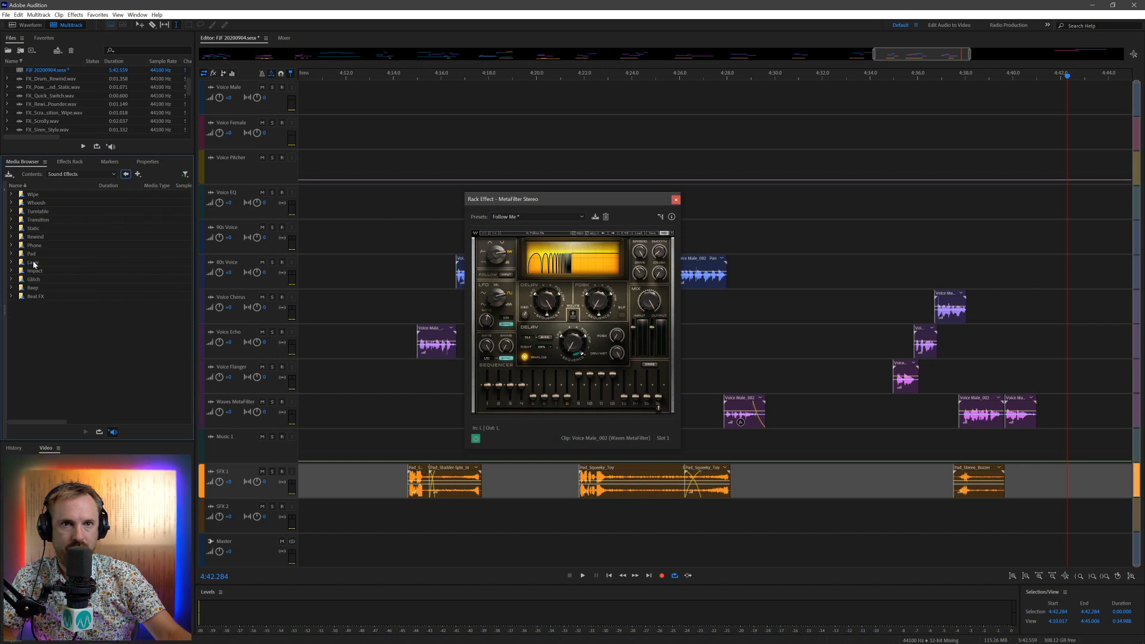
double_click(34, 290)
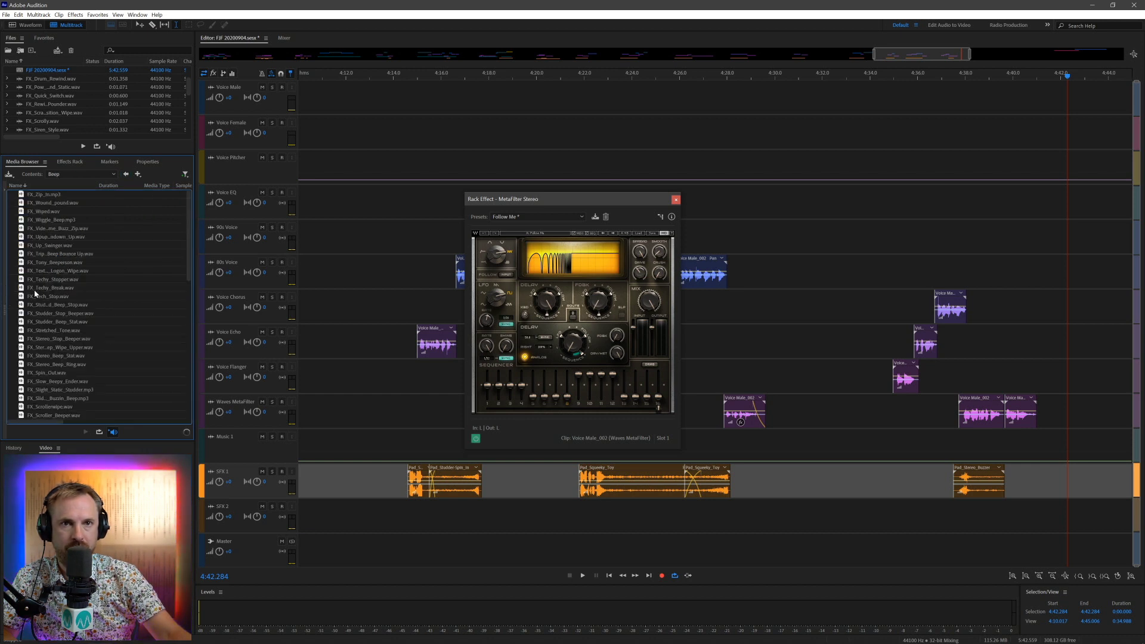
left_click_drag(603, 443, 1006, 528)
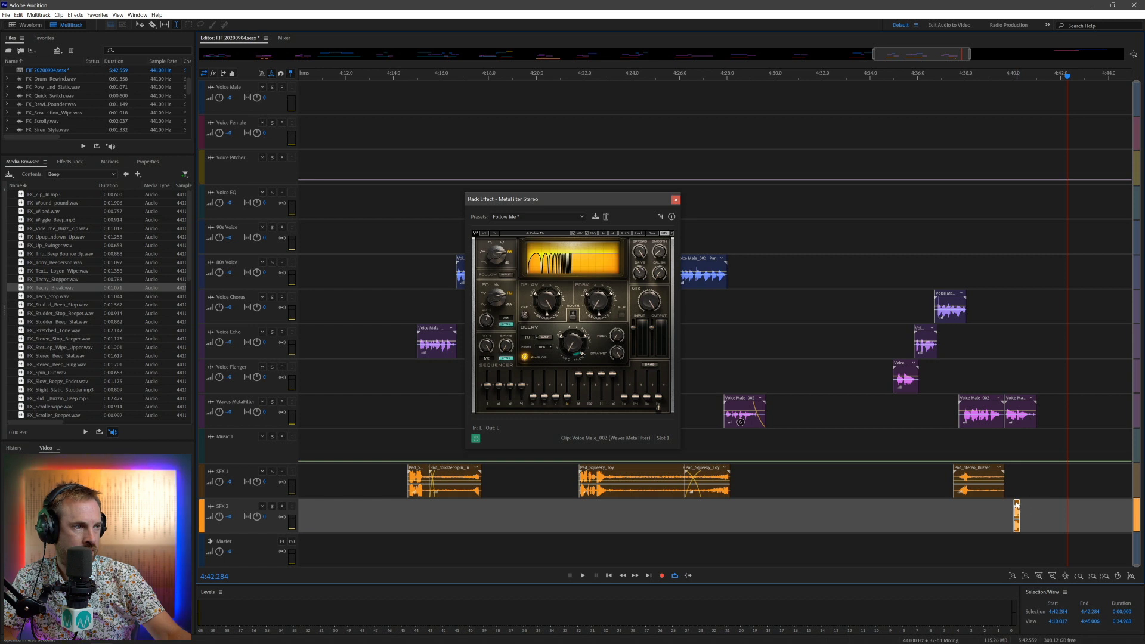
key("space")
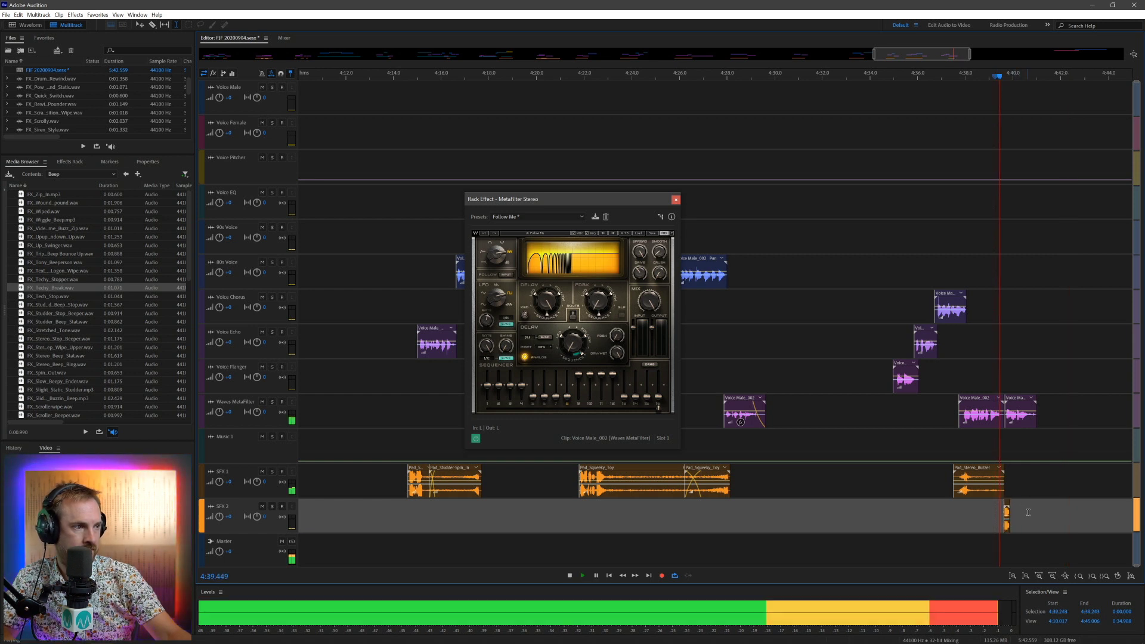
key("space")
Step: Extend the start of the FX_Techy_Break clip back to about 4:39.3, playing the section from 4:39.150 to check the timing
scroll(1013, 71, "up", 8)
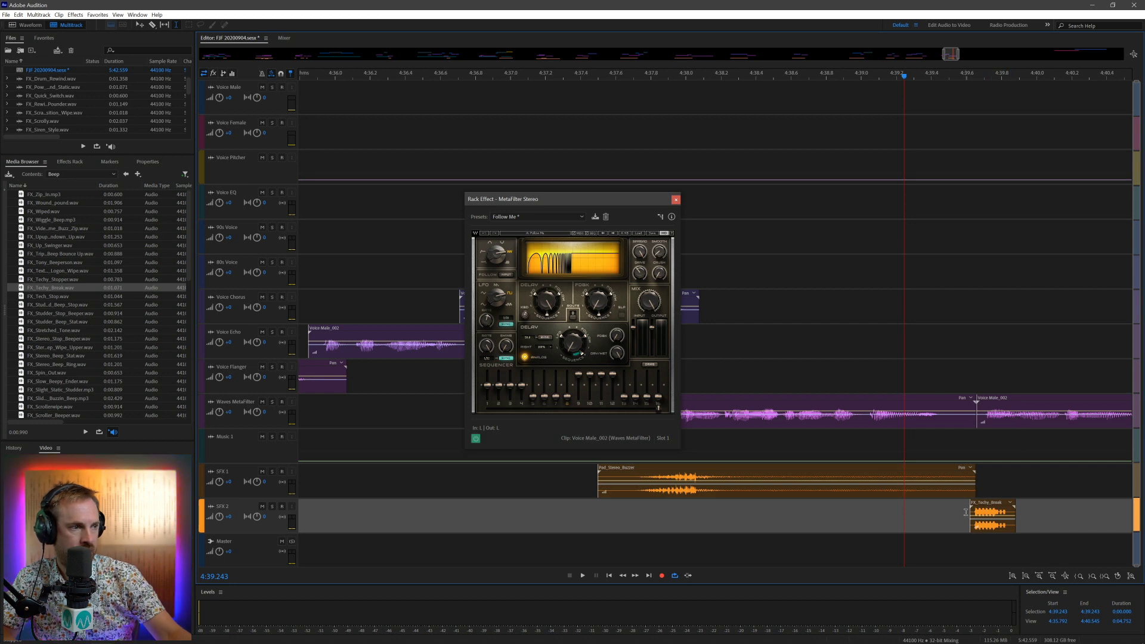
left_click(972, 509)
left_click_drag(952, 514, 905, 520)
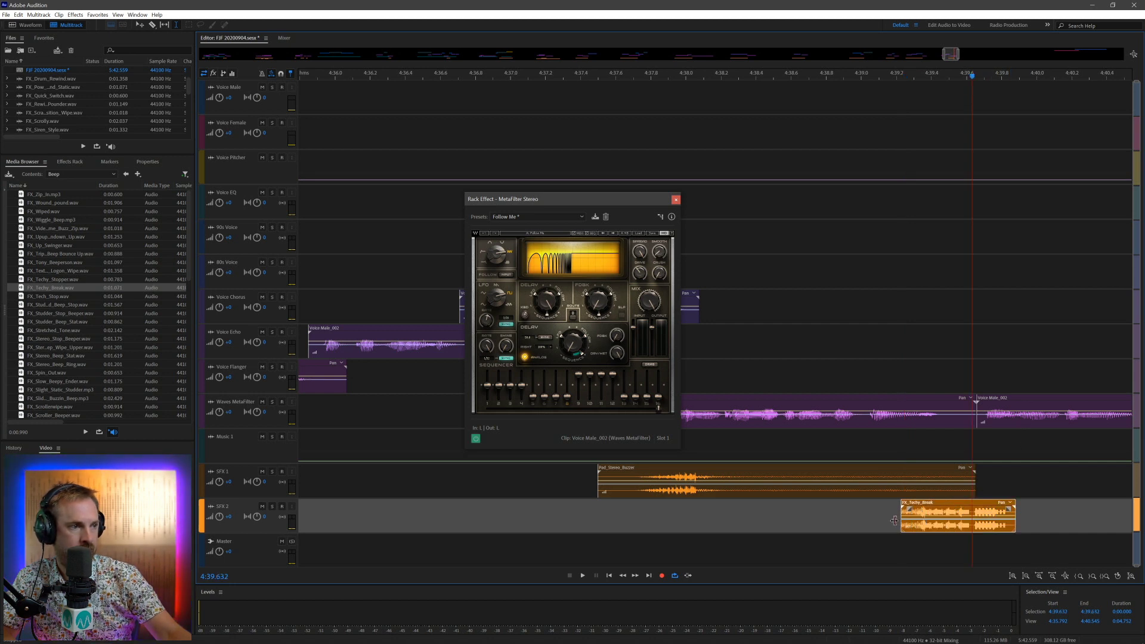
left_click(887, 509)
key("space")
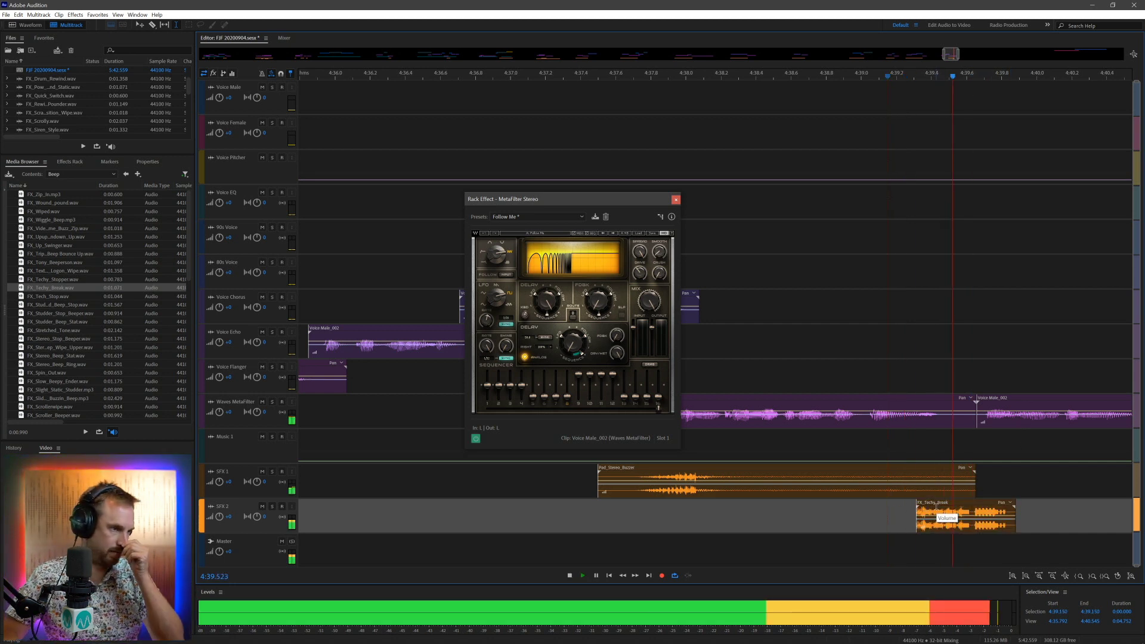
key("space")
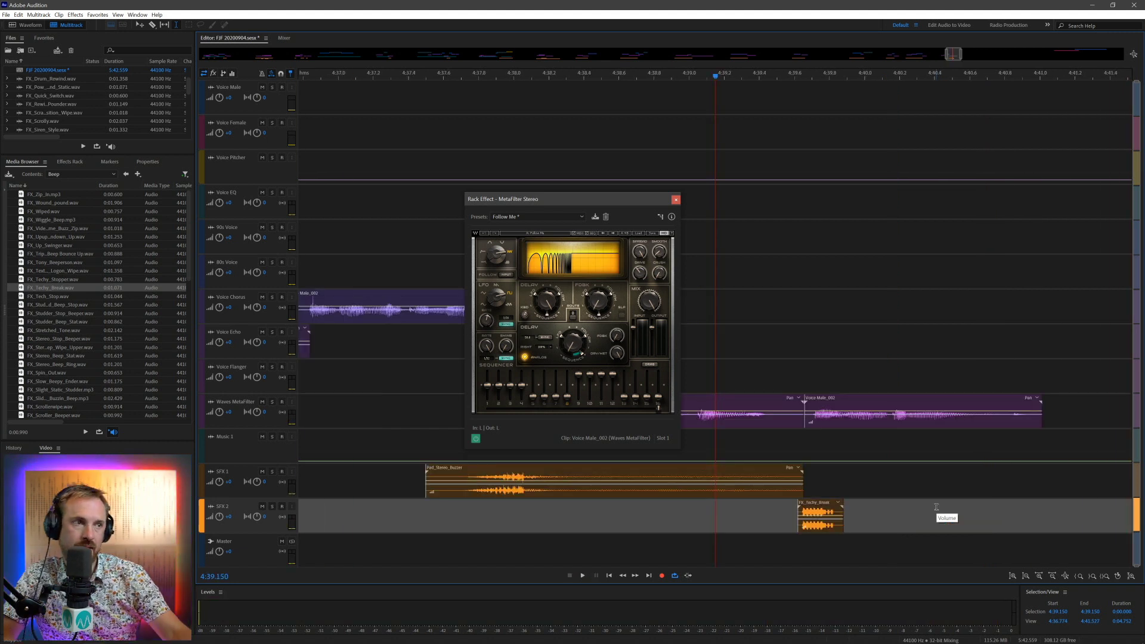
left_click_drag(798, 519, 753, 527)
Step: Move the last female and male voice clips to Voice Flanger at about 4:49 and 5:07, and close the MetaFilter effect
key("backslash")
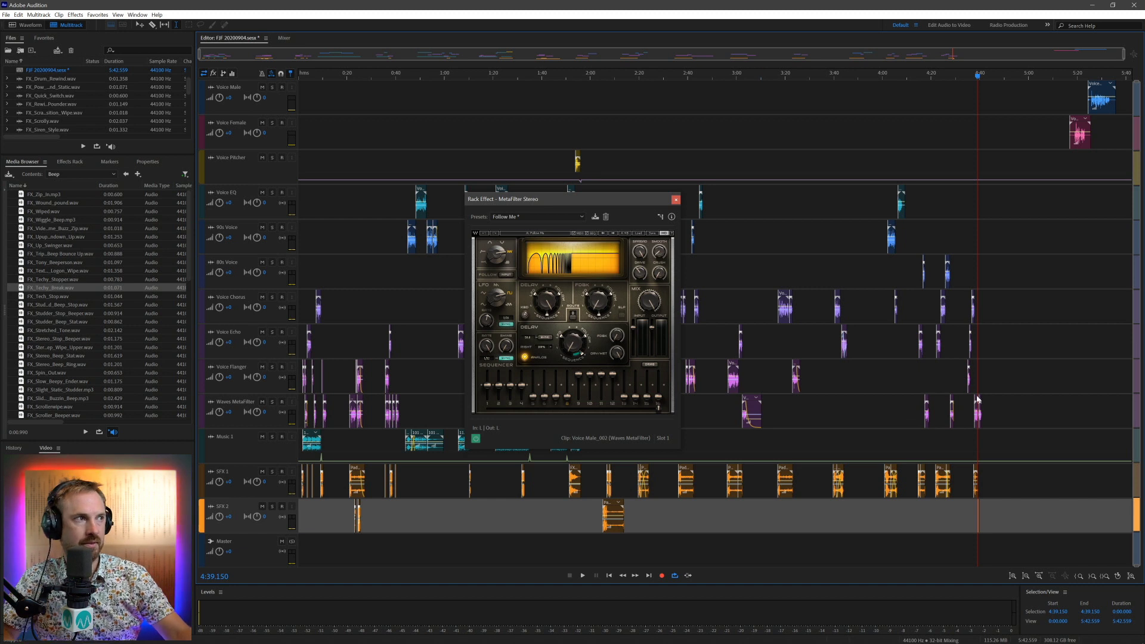
left_click_drag(1079, 123, 1017, 376)
left_click_drag(1102, 91, 1062, 379)
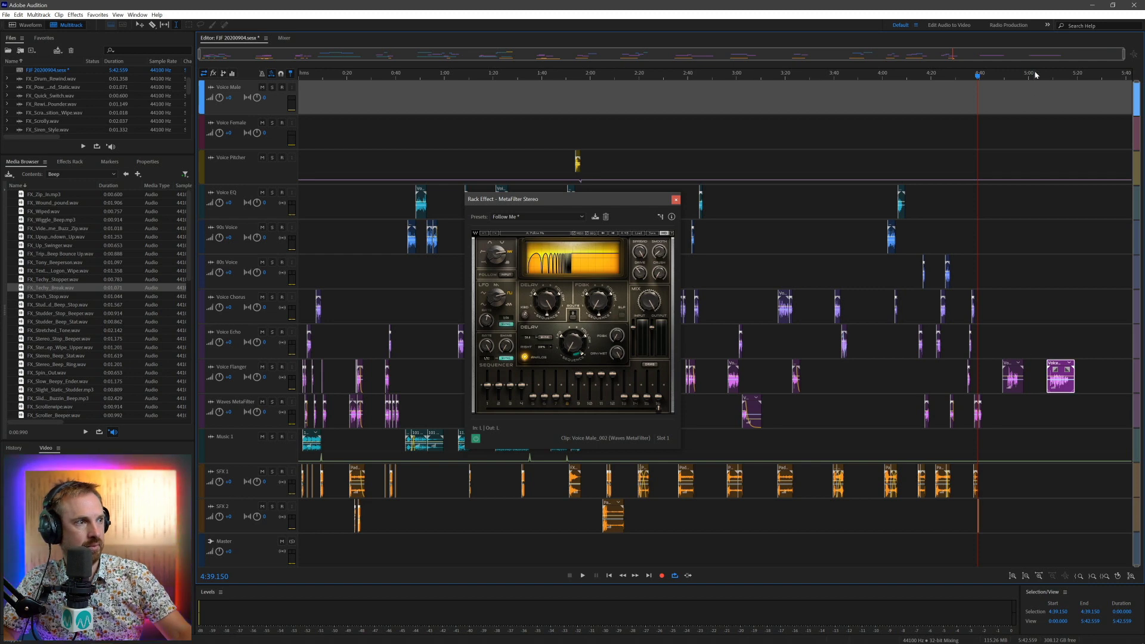
scroll(1036, 75, "up", 10)
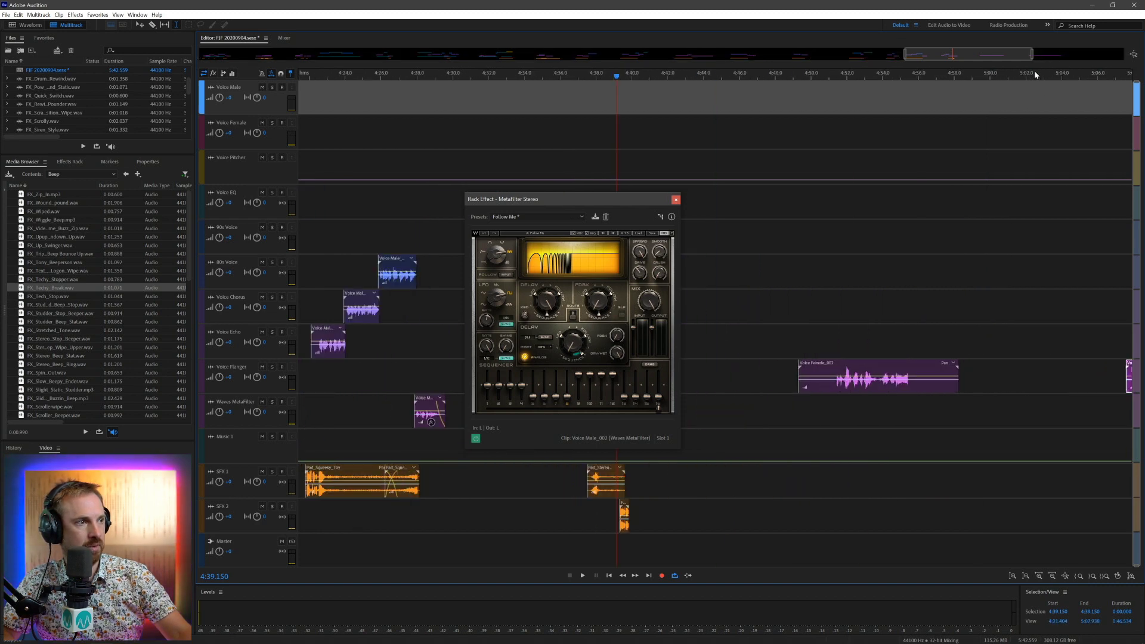
left_click(676, 199)
Step: Play the female phrase on Voice Flanger from 4:50.114 and trim it to run from about 4:51.36 to 4:55.806
left_click_drag(715, 236, 691, 149)
left_click_drag(1038, 55, 960, 55)
left_click(723, 286)
key("space")
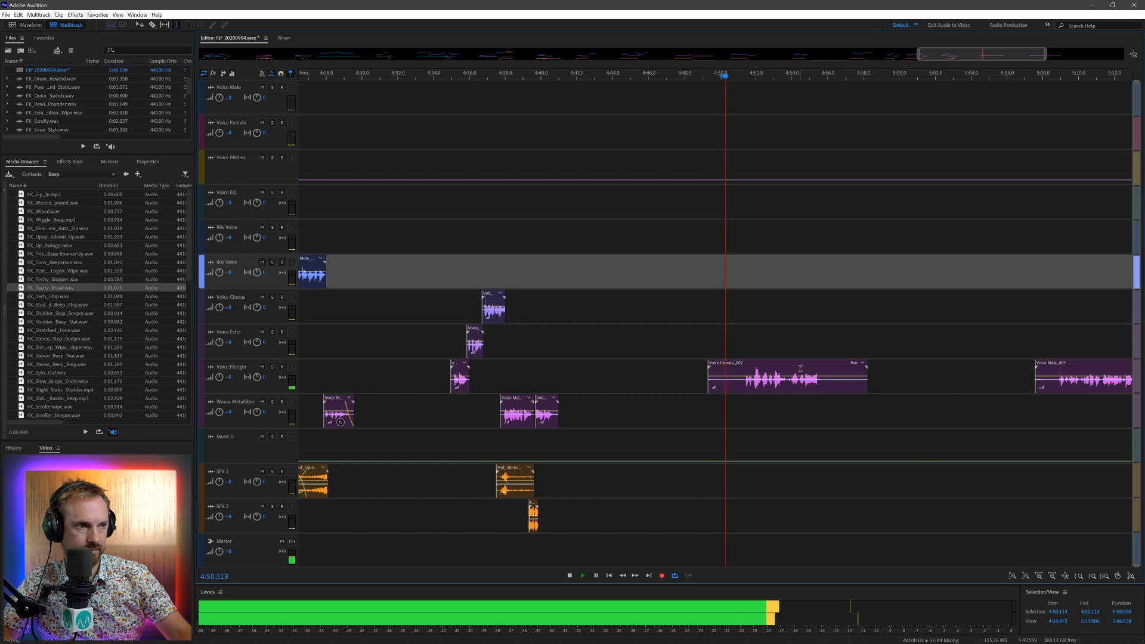
left_click(800, 369)
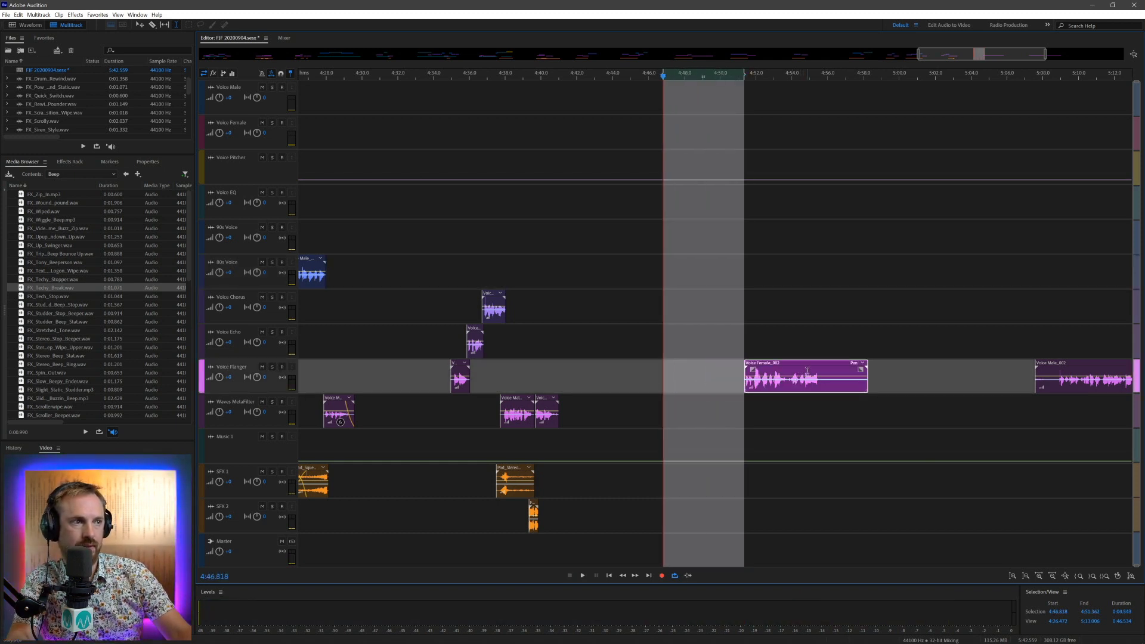
left_click_drag(822, 385, 929, 381)
key("Delete")
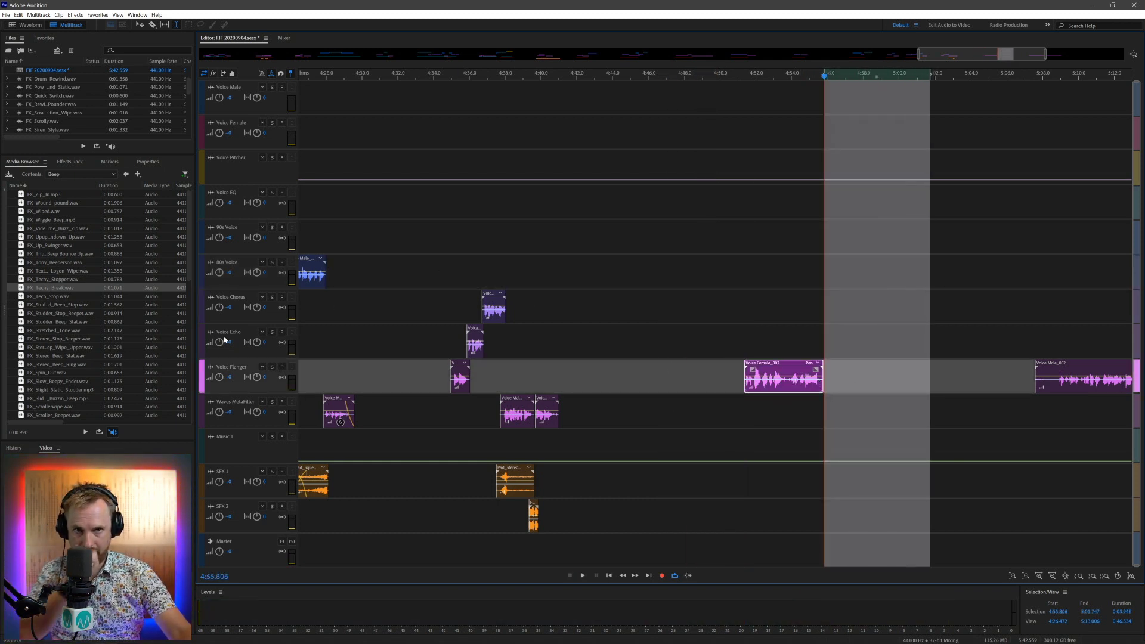
Step: Place FX_Stereo_Beep_Stat.wav on SFX 1 at about 4:52.6 and play the section from 4:51.861
left_click(85, 356)
left_click_drag(87, 356, 758, 487)
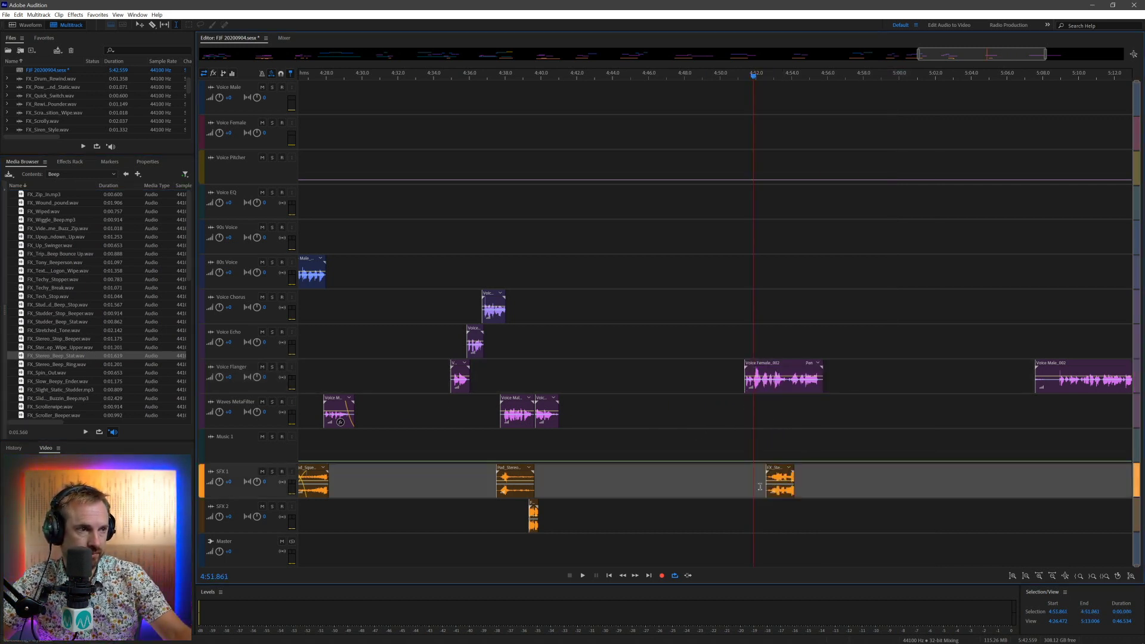
key("space")
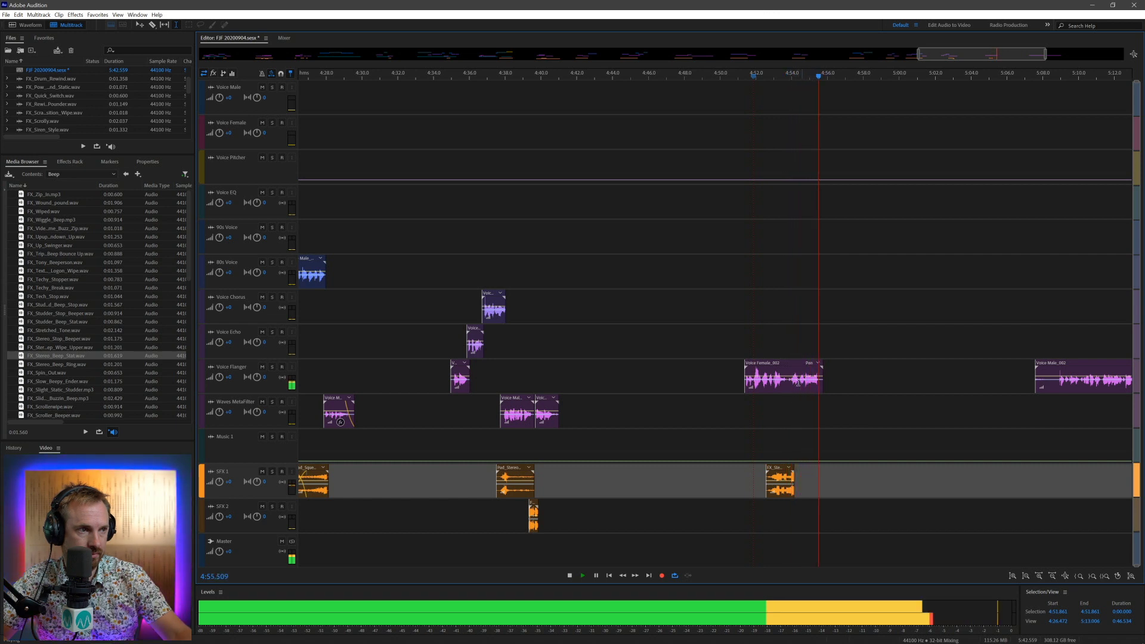
key("space")
Step: Copy the female phrase's section from 4:53.858 to its end onto Voice Echo and Voice Chorus at about 4:54
left_click_drag(789, 385, 842, 385)
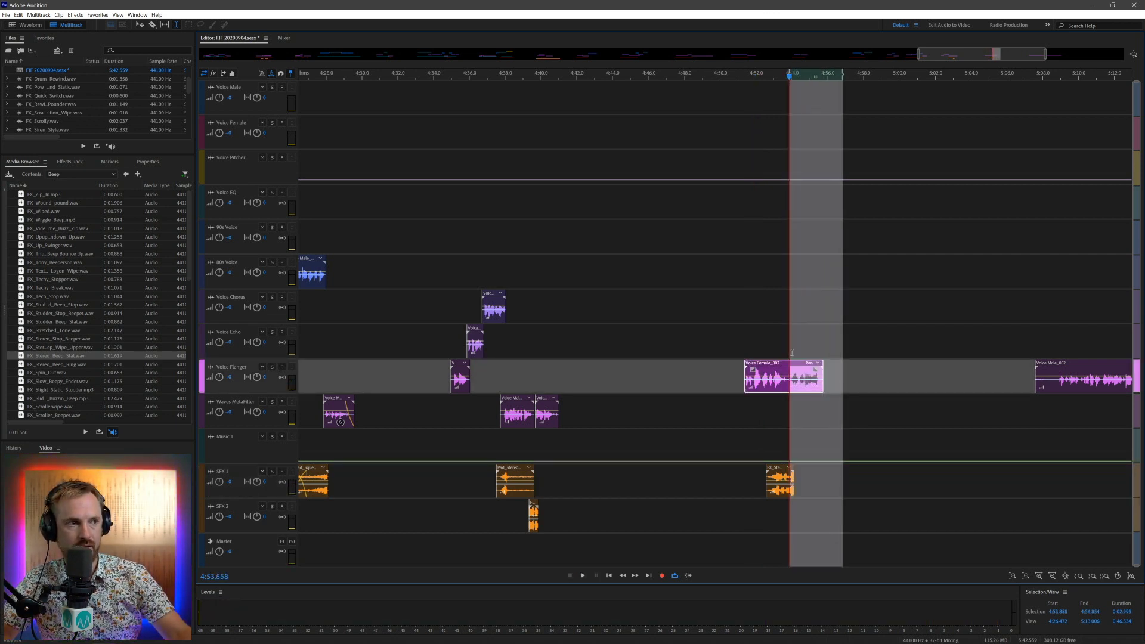
key("ctrl+c")
left_click(792, 342)
key("ctrl+v")
left_click(792, 310)
key("ctrl+v")
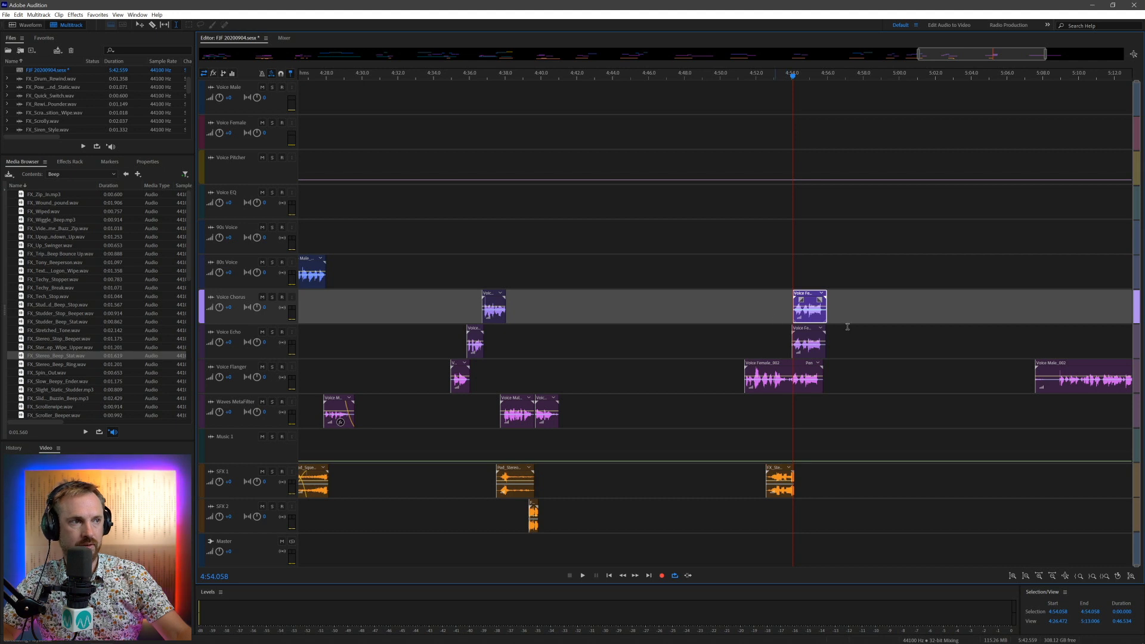
Step: Delete the male voice clip at about 5:07 on Voice Flanger
key("space")
left_click(1068, 366)
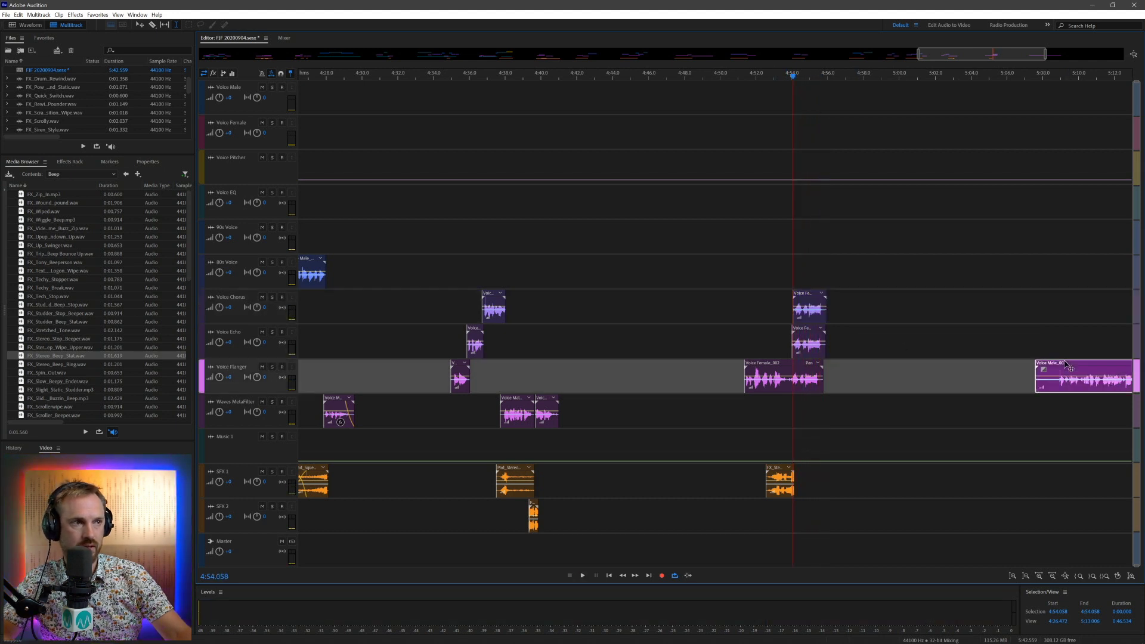
key("Delete")
Step: Add short fade-ins to the Voice Chorus and Voice Echo copies and play the layered phrase from 4:50.877
scroll(790, 79, "up", 5)
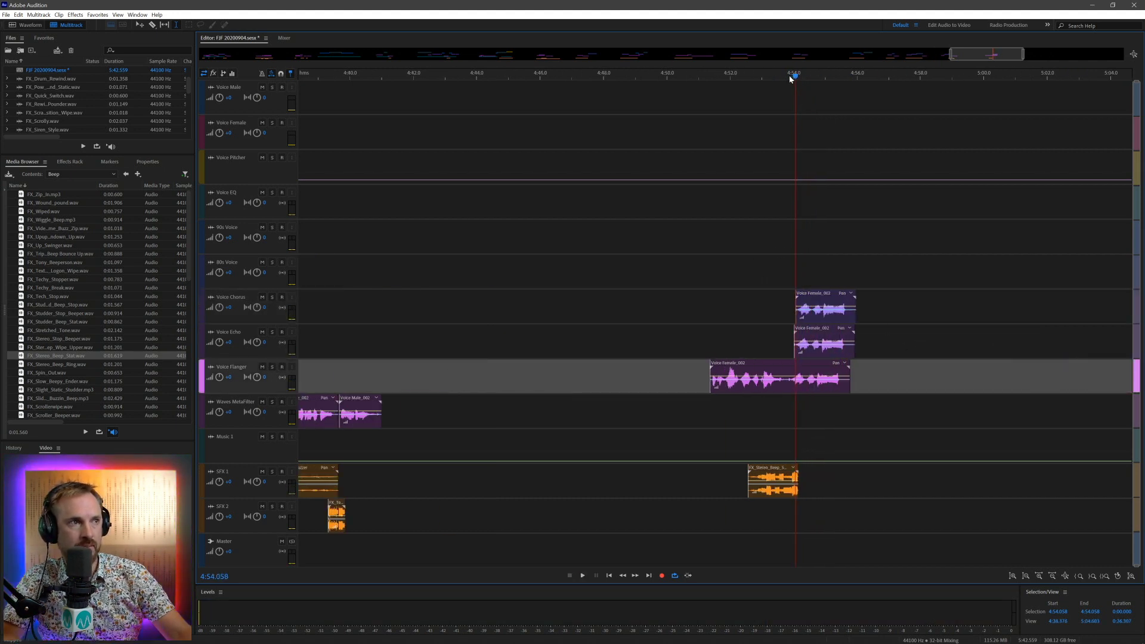
left_click_drag(830, 269, 810, 298)
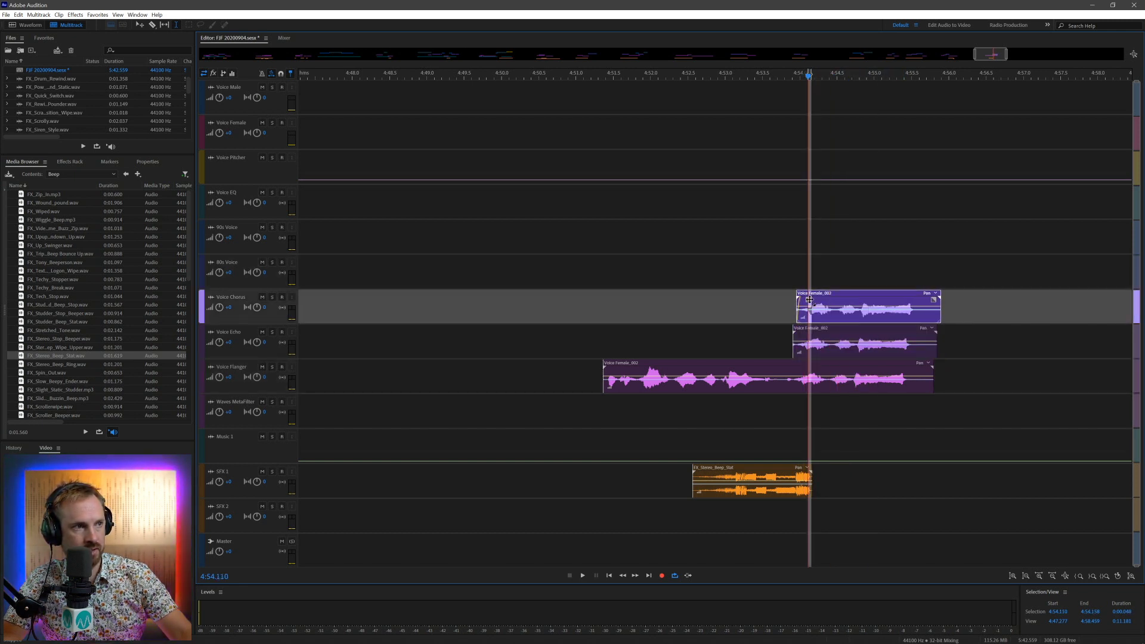
left_click(799, 334)
left_click(567, 315)
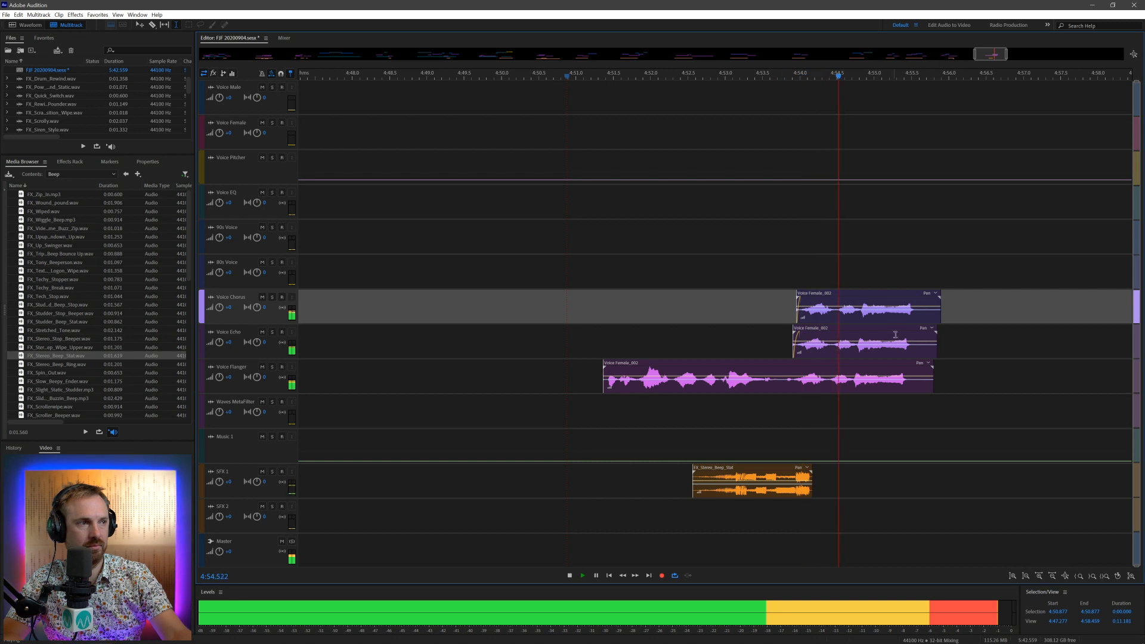
Step: Select the ends of the Voice Chorus, Voice Echo and Voice Flanger clips from 4:55.274 and add short fade-outs to all three
left_click_drag(894, 269, 1027, 273)
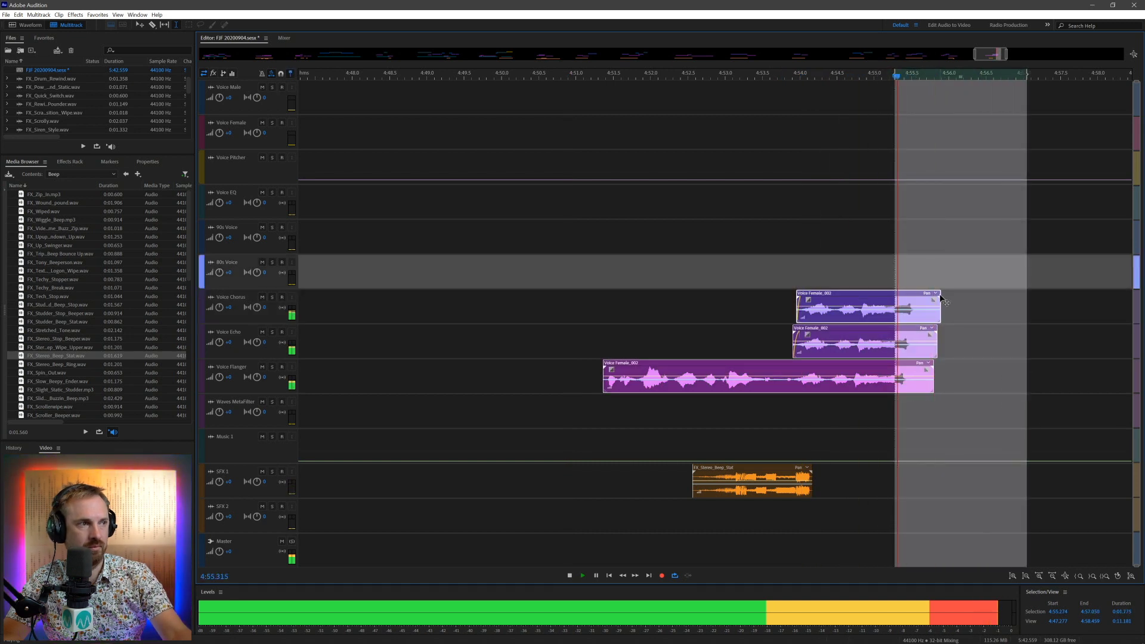
left_click_drag(930, 297, 921, 299)
left_click(840, 251)
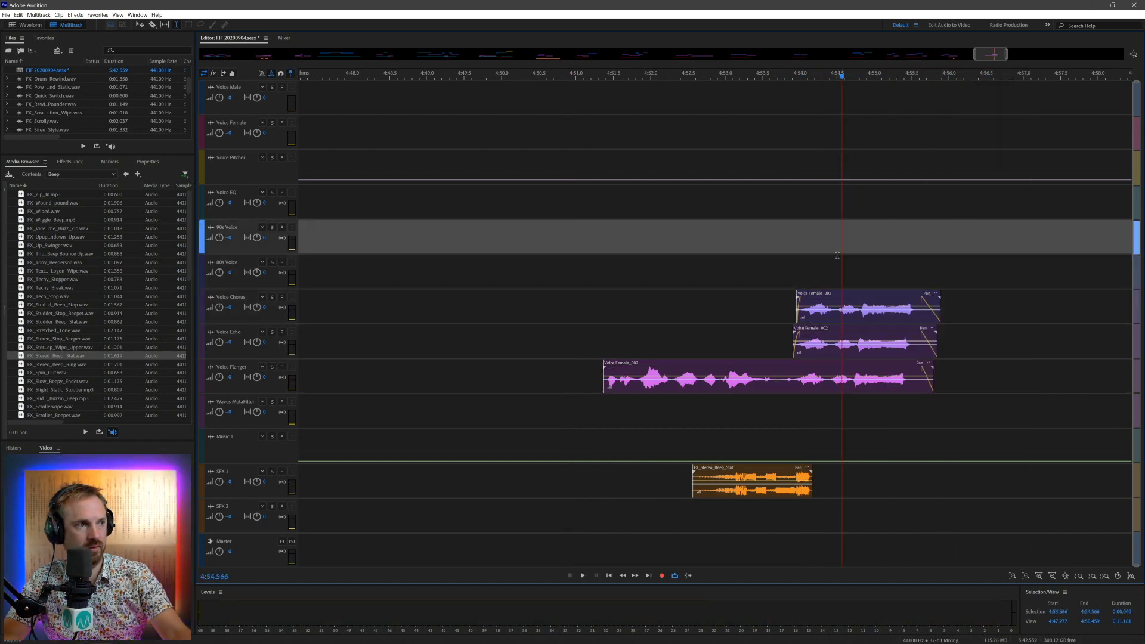
Step: Save the multitrack session and mix it down to a new file
key("backslash")
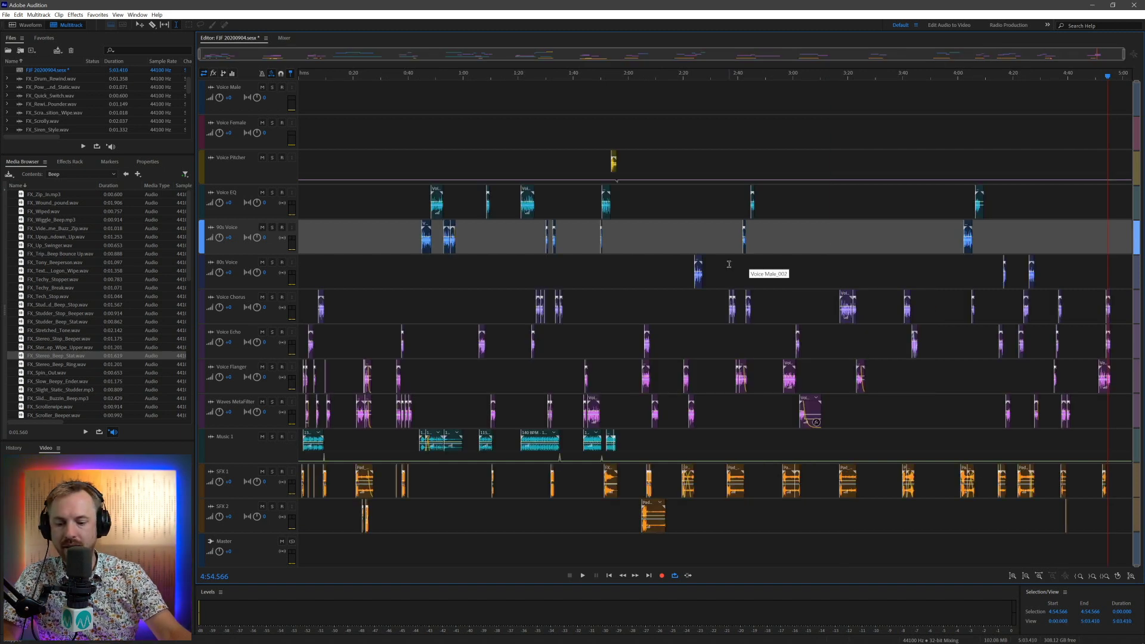
key("ctrl+s")
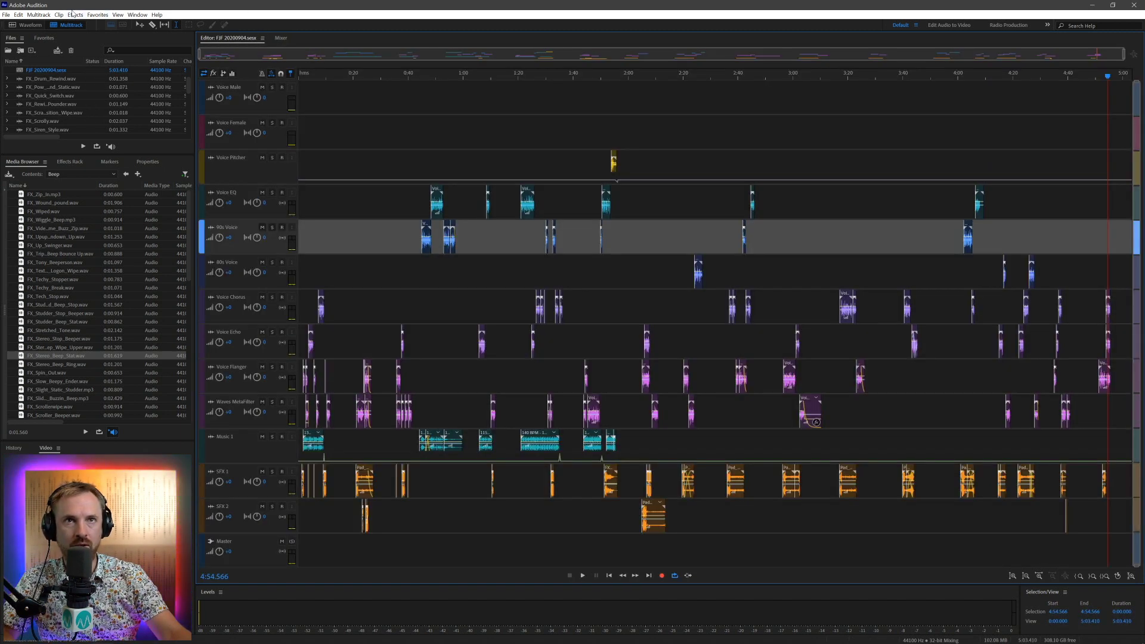
left_click(51, 13)
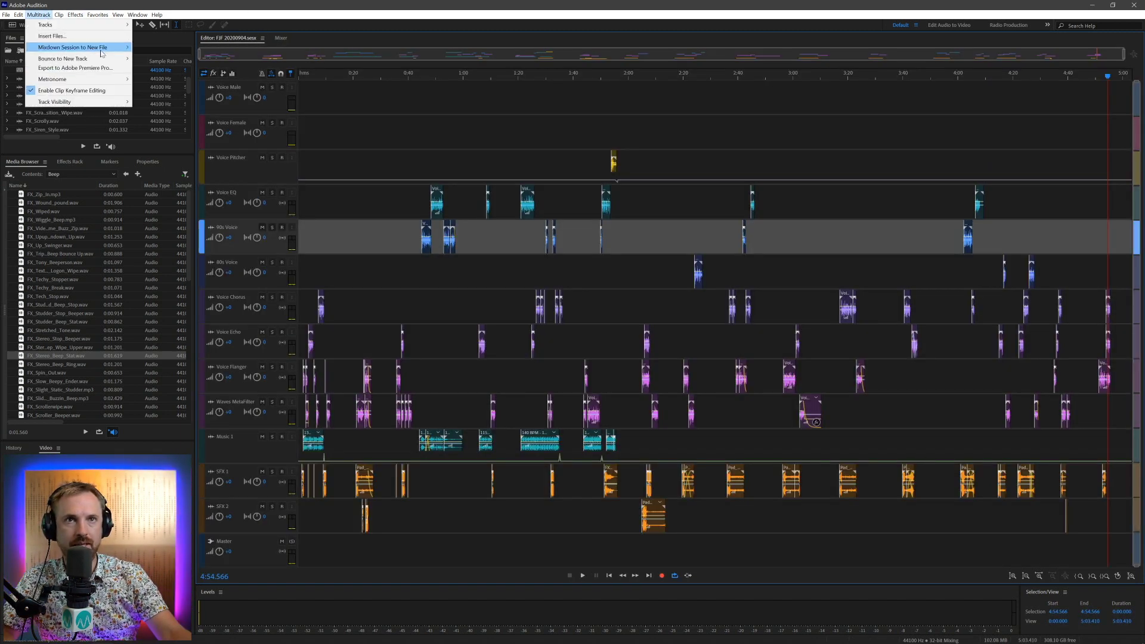
mouse_move(118, 47)
left_click(152, 56)
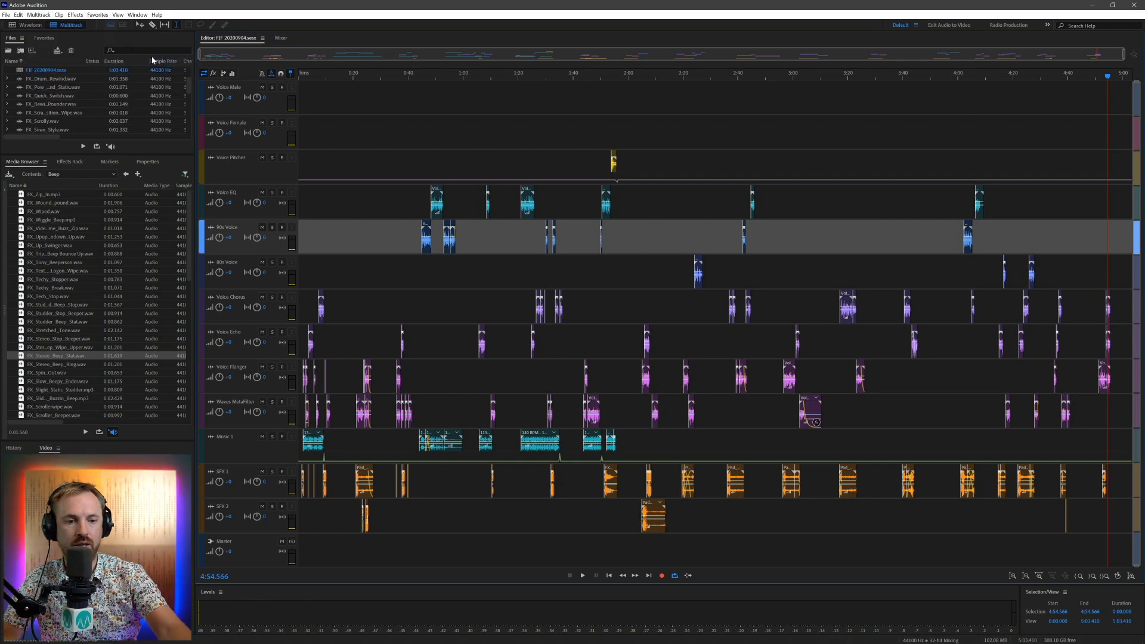